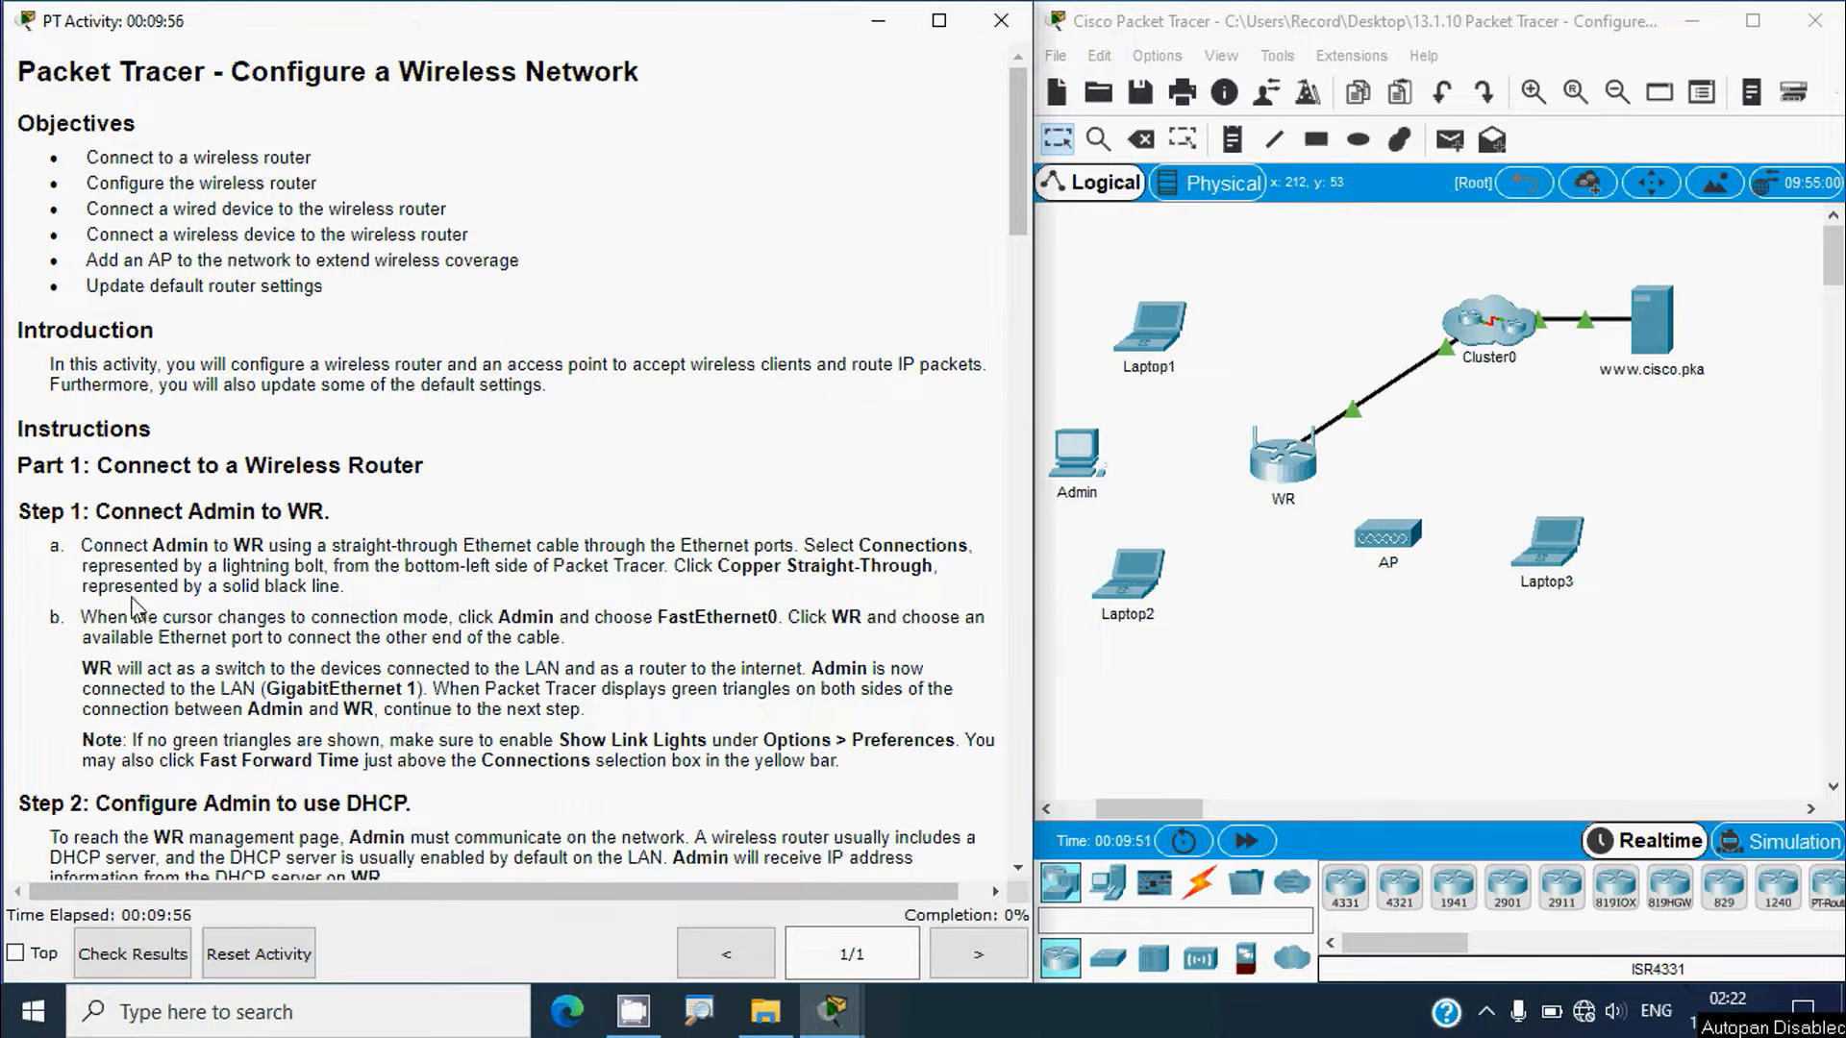
Step: Select the Copper Straight-Through cable from the Connections category
scroll(143, 596, down, 1)
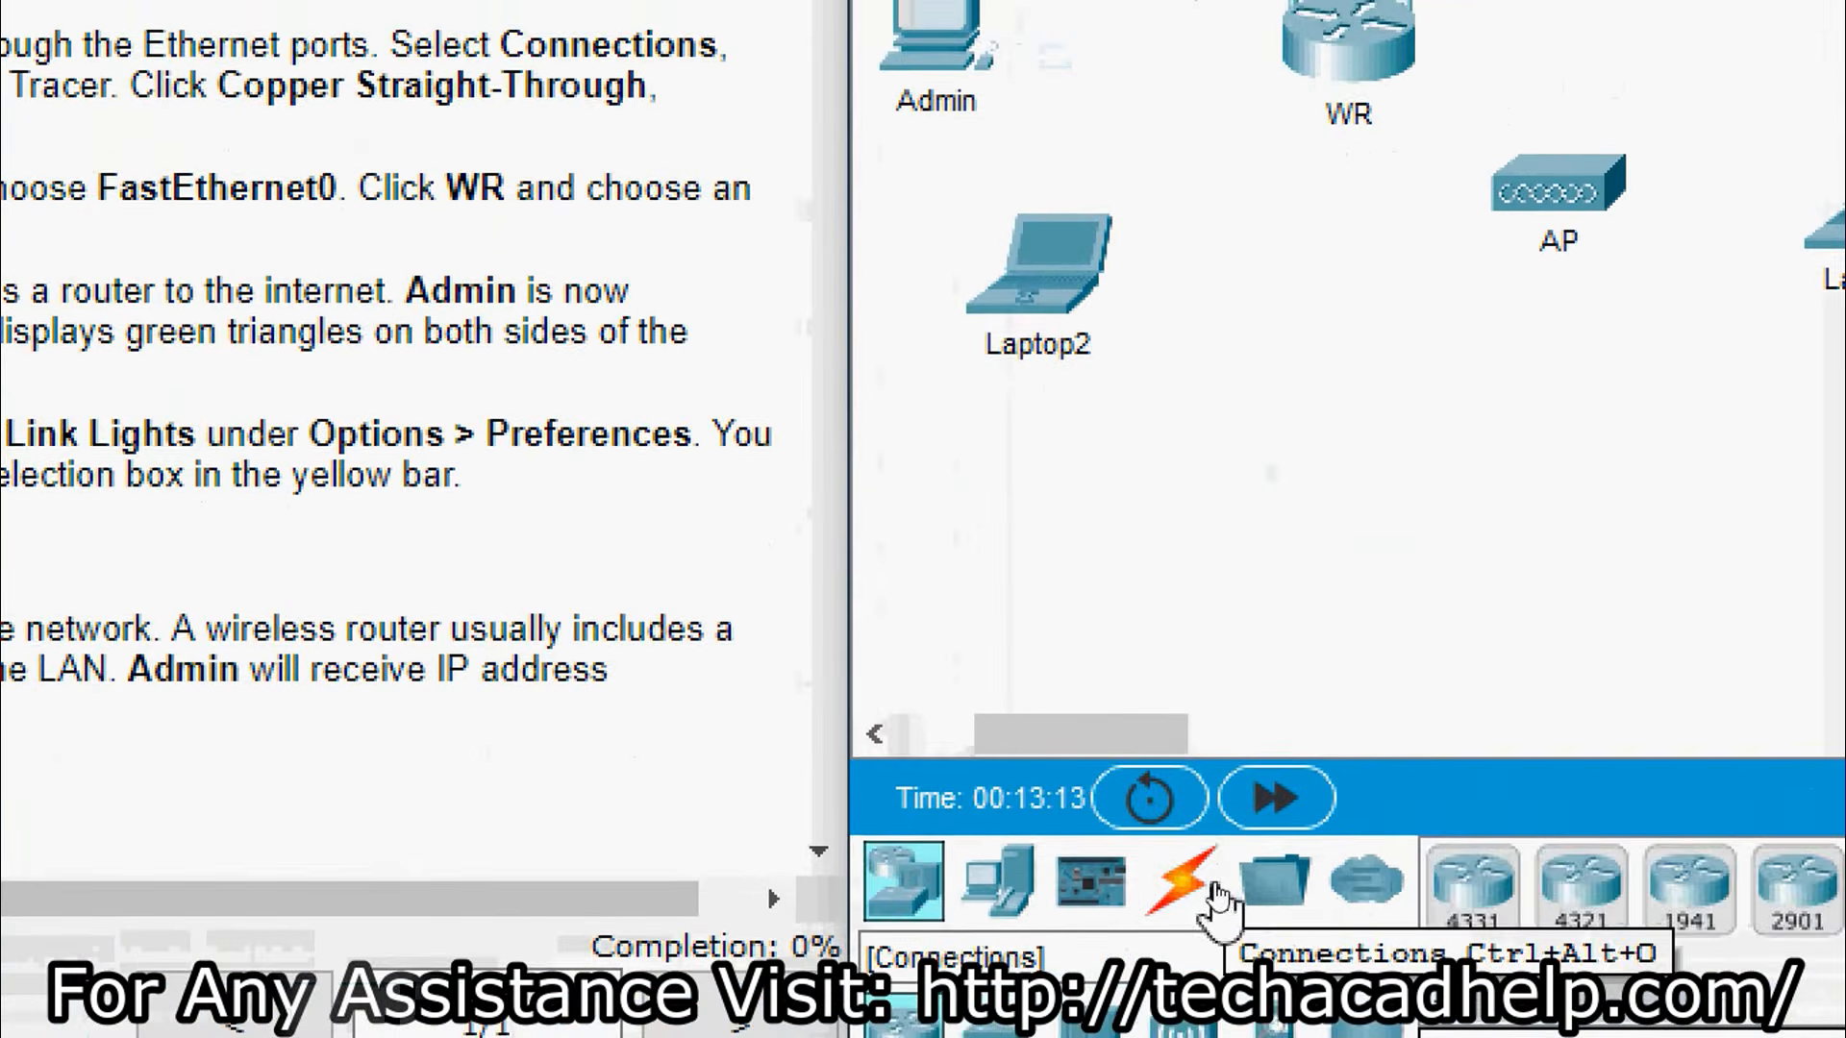
click(1213, 889)
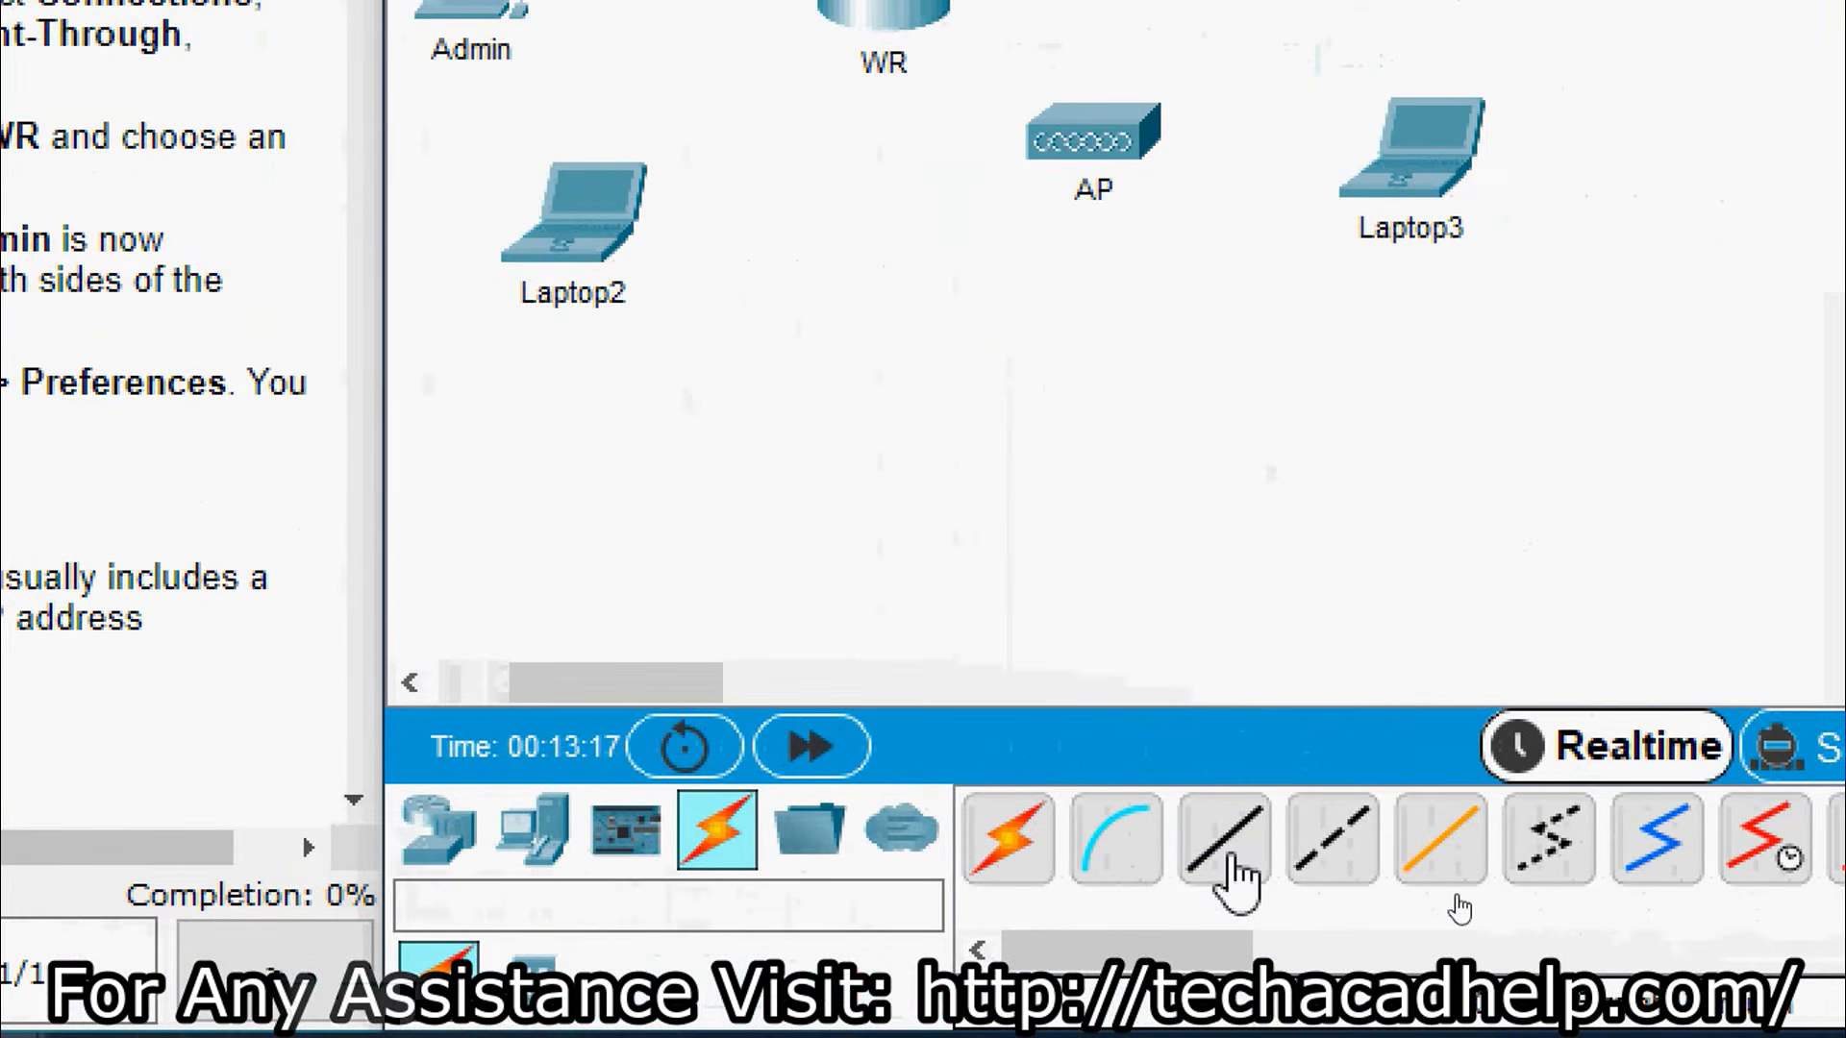
click(1231, 862)
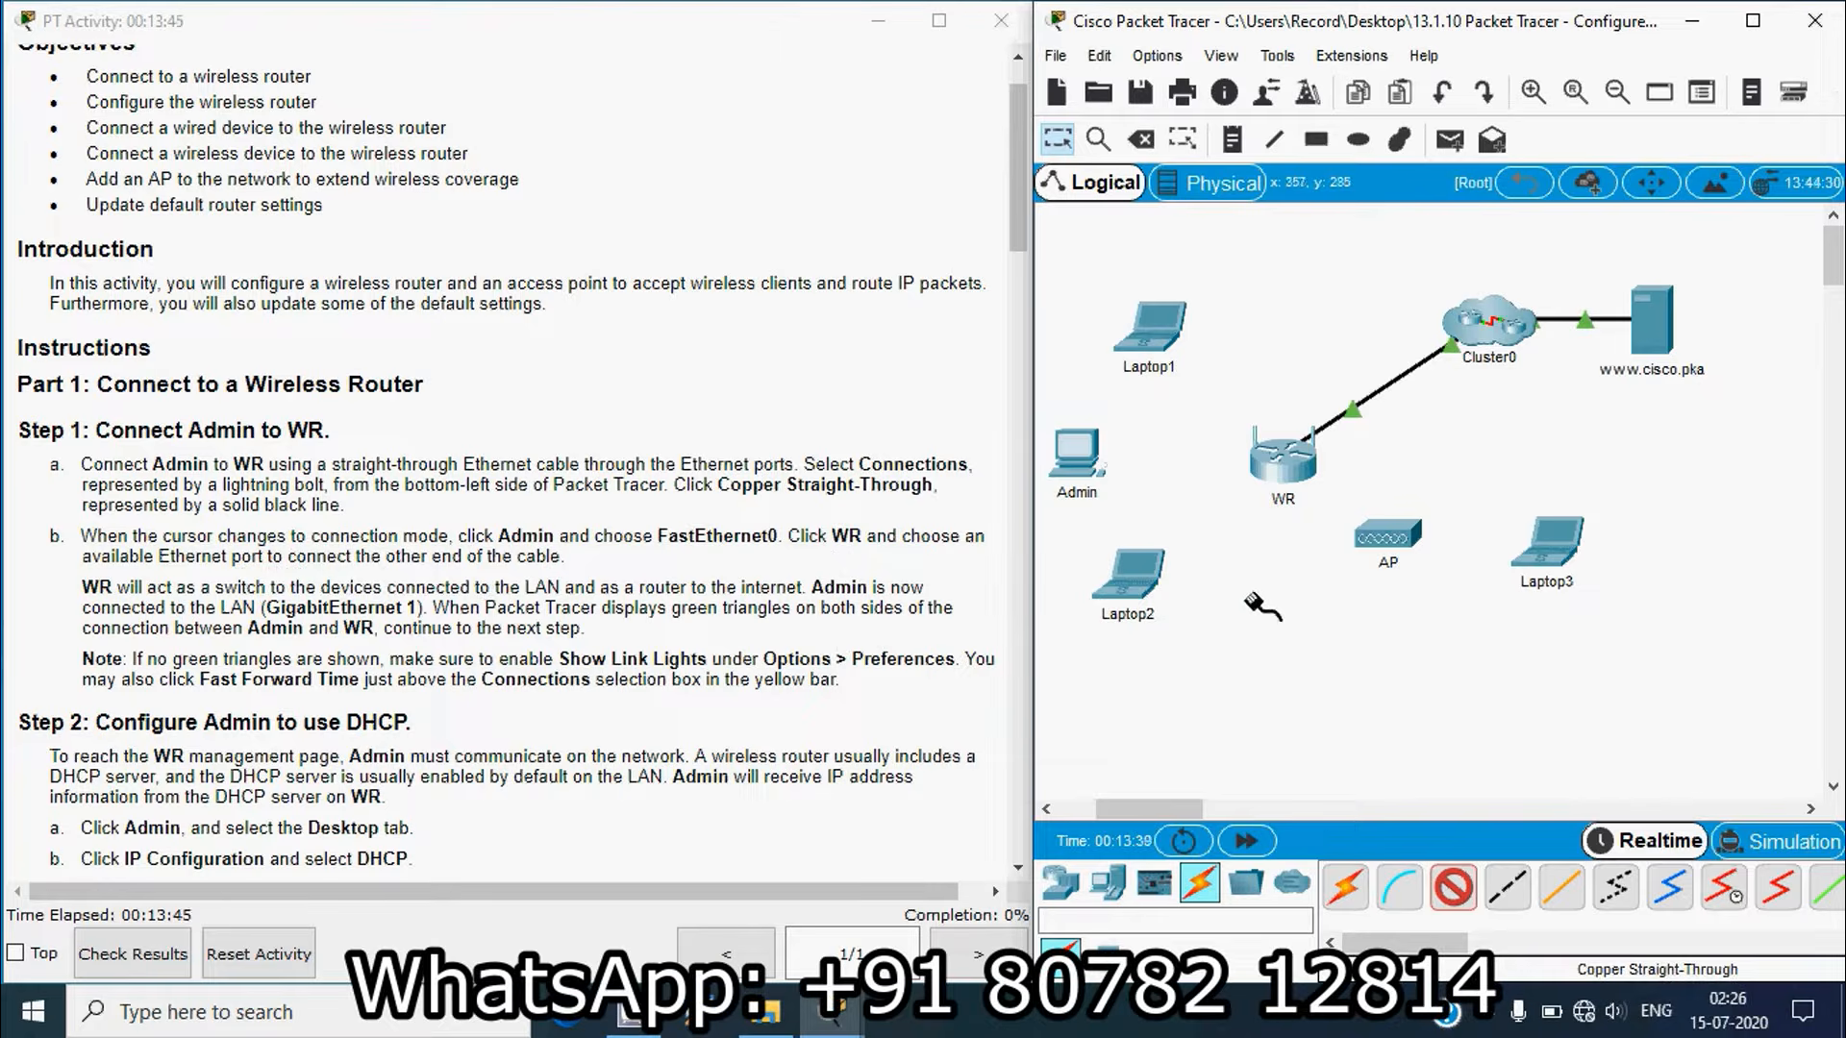
Step: Connect Admin's FastEthernet0 to WR's GigabitEthernet 1 with the straight-through cable
click(1082, 454)
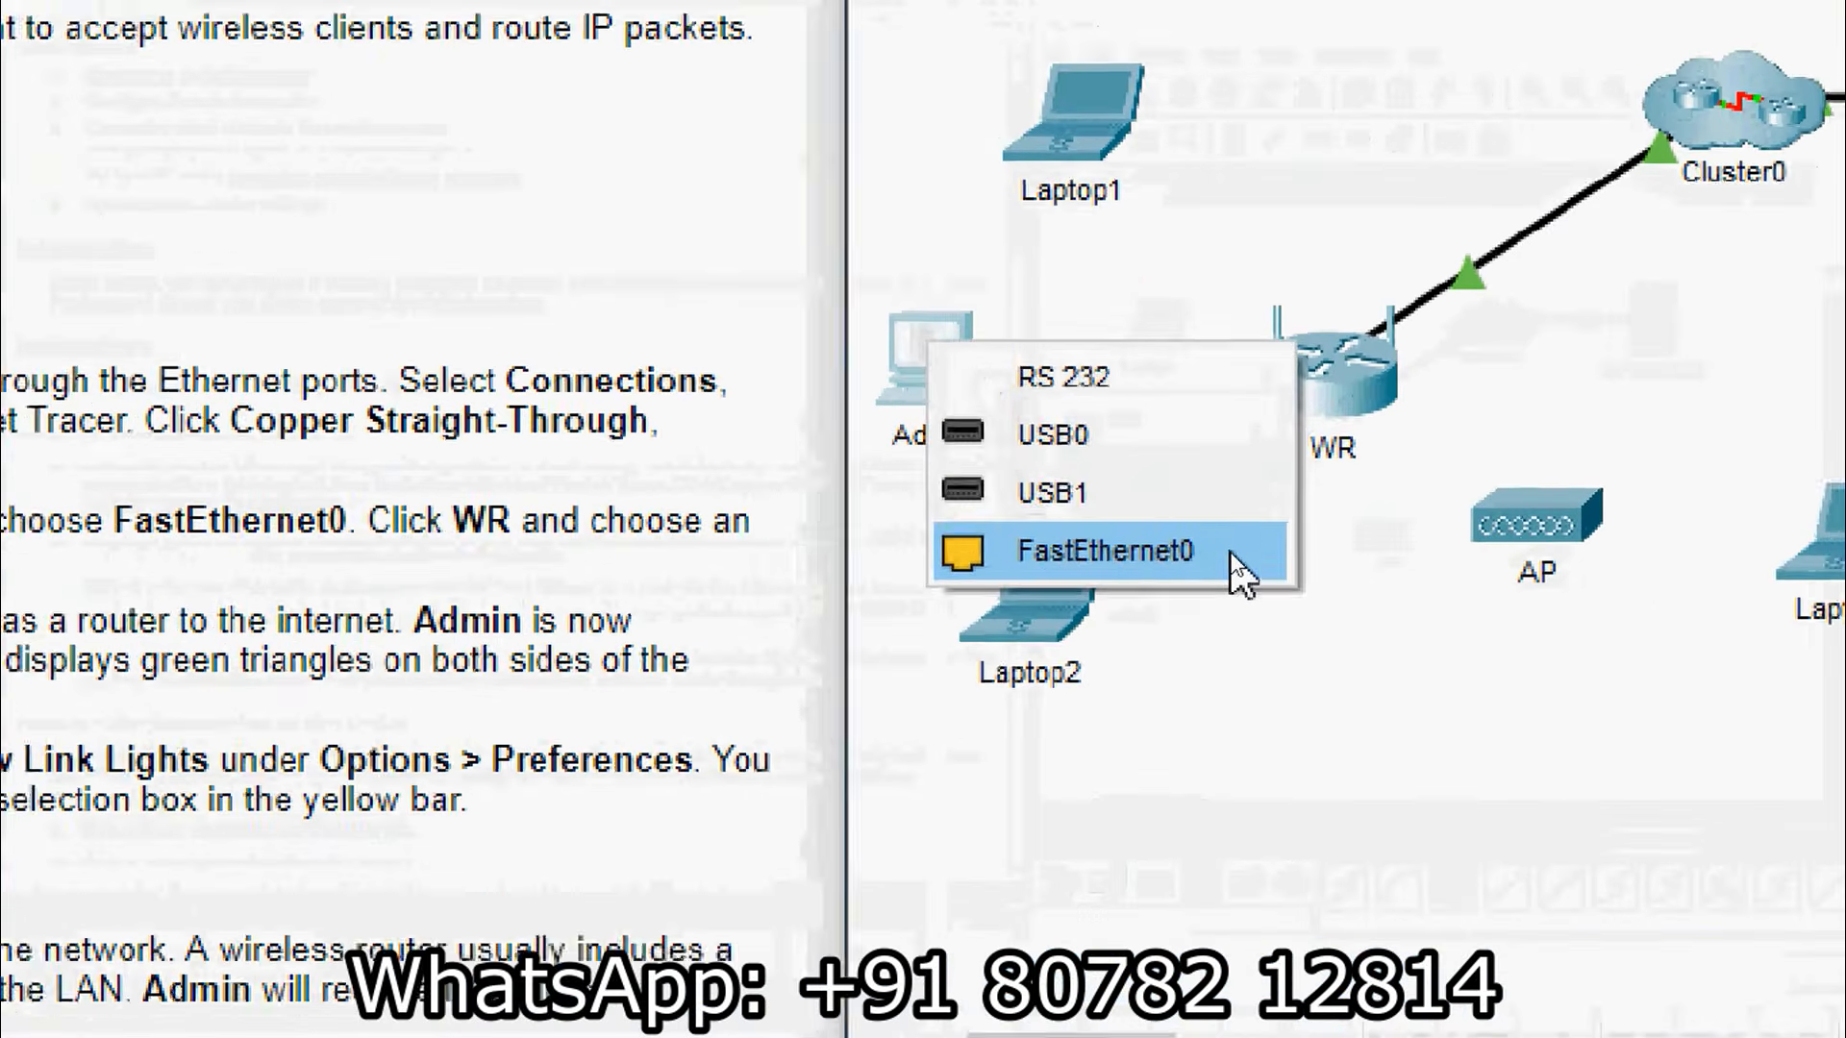
click(1199, 553)
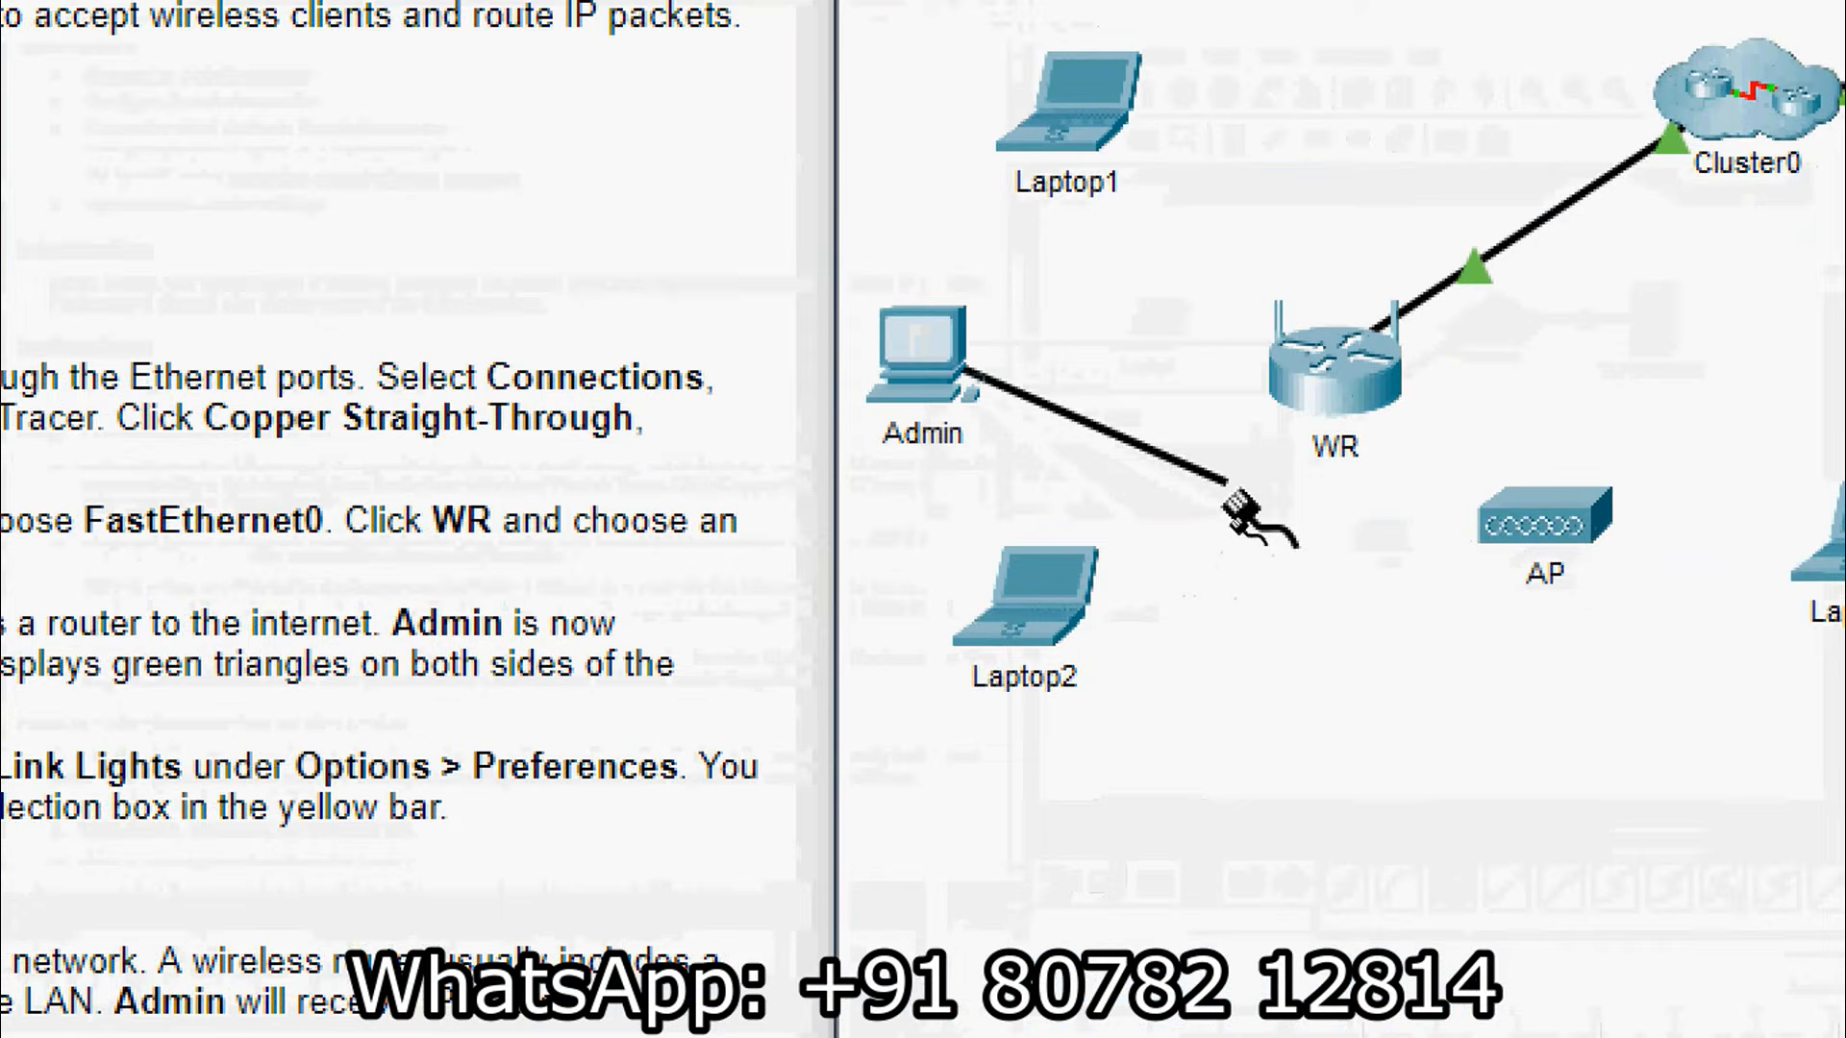
click(1319, 389)
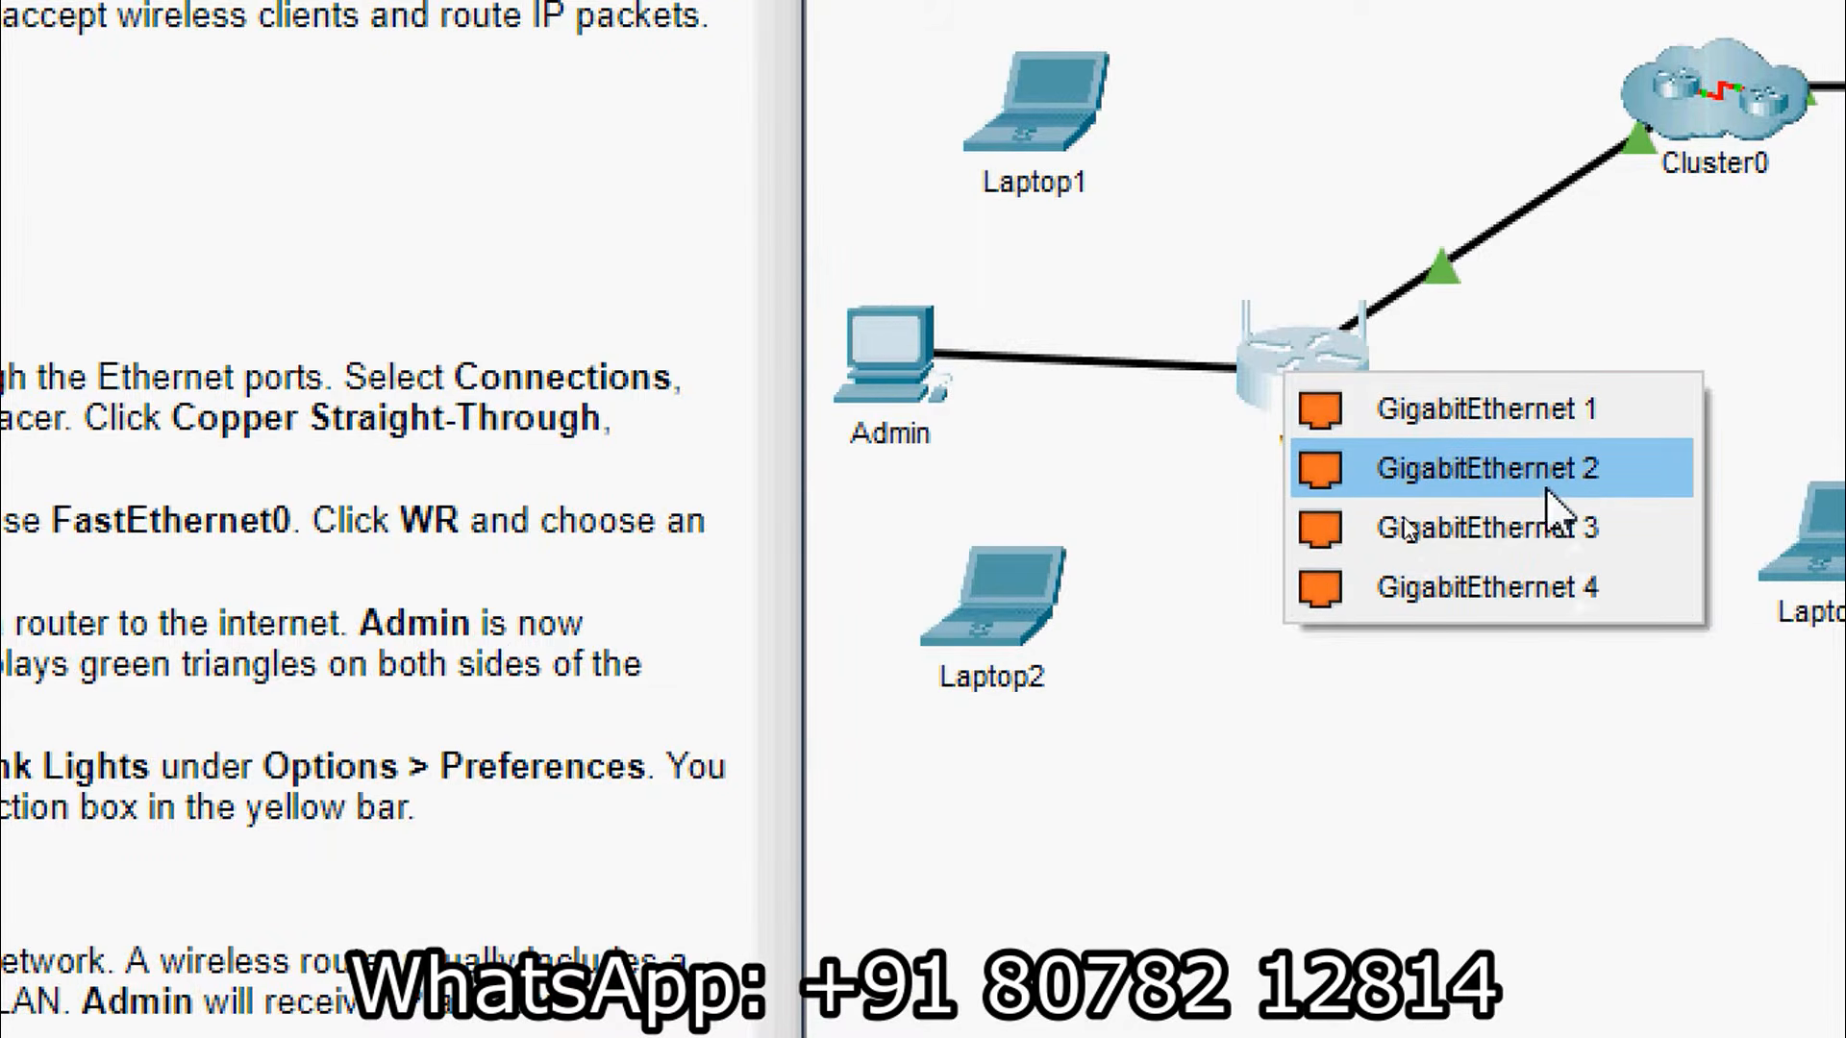
click(1485, 412)
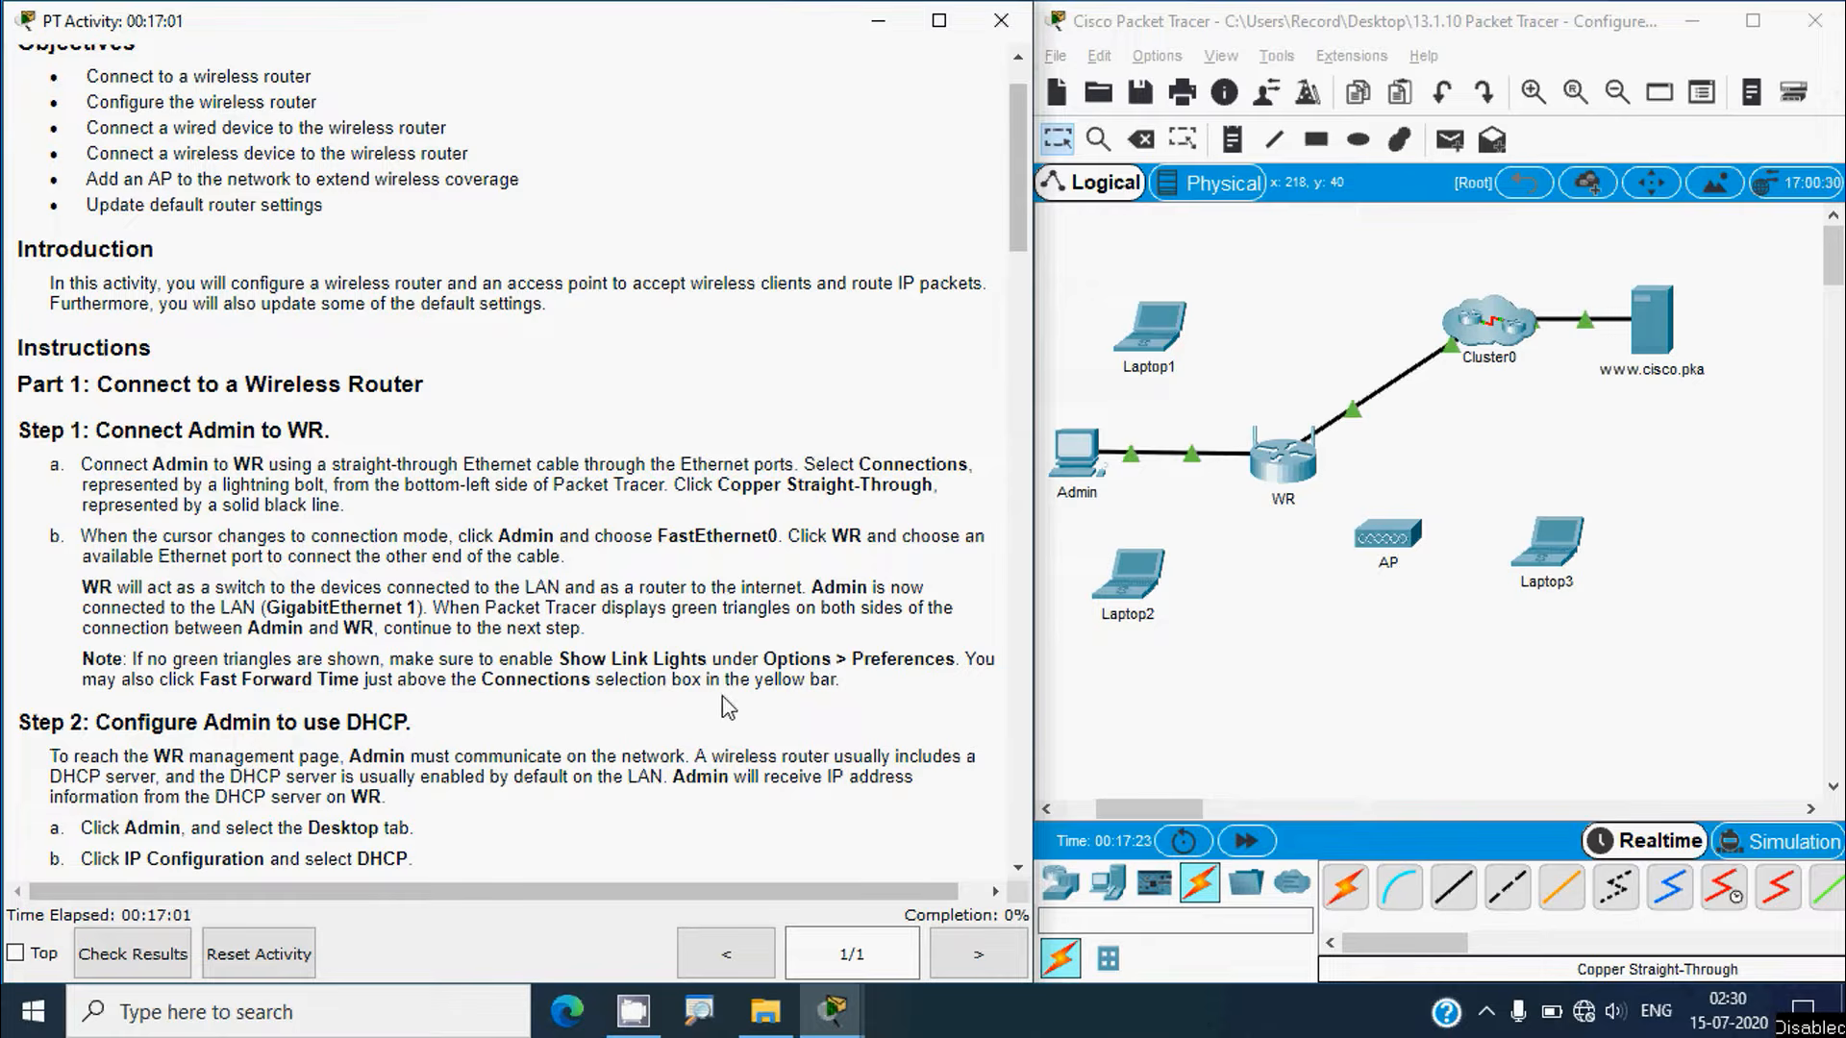
Step: Fast-forward simulation time and check the Show Link Lights option in Preferences
click(1146, 704)
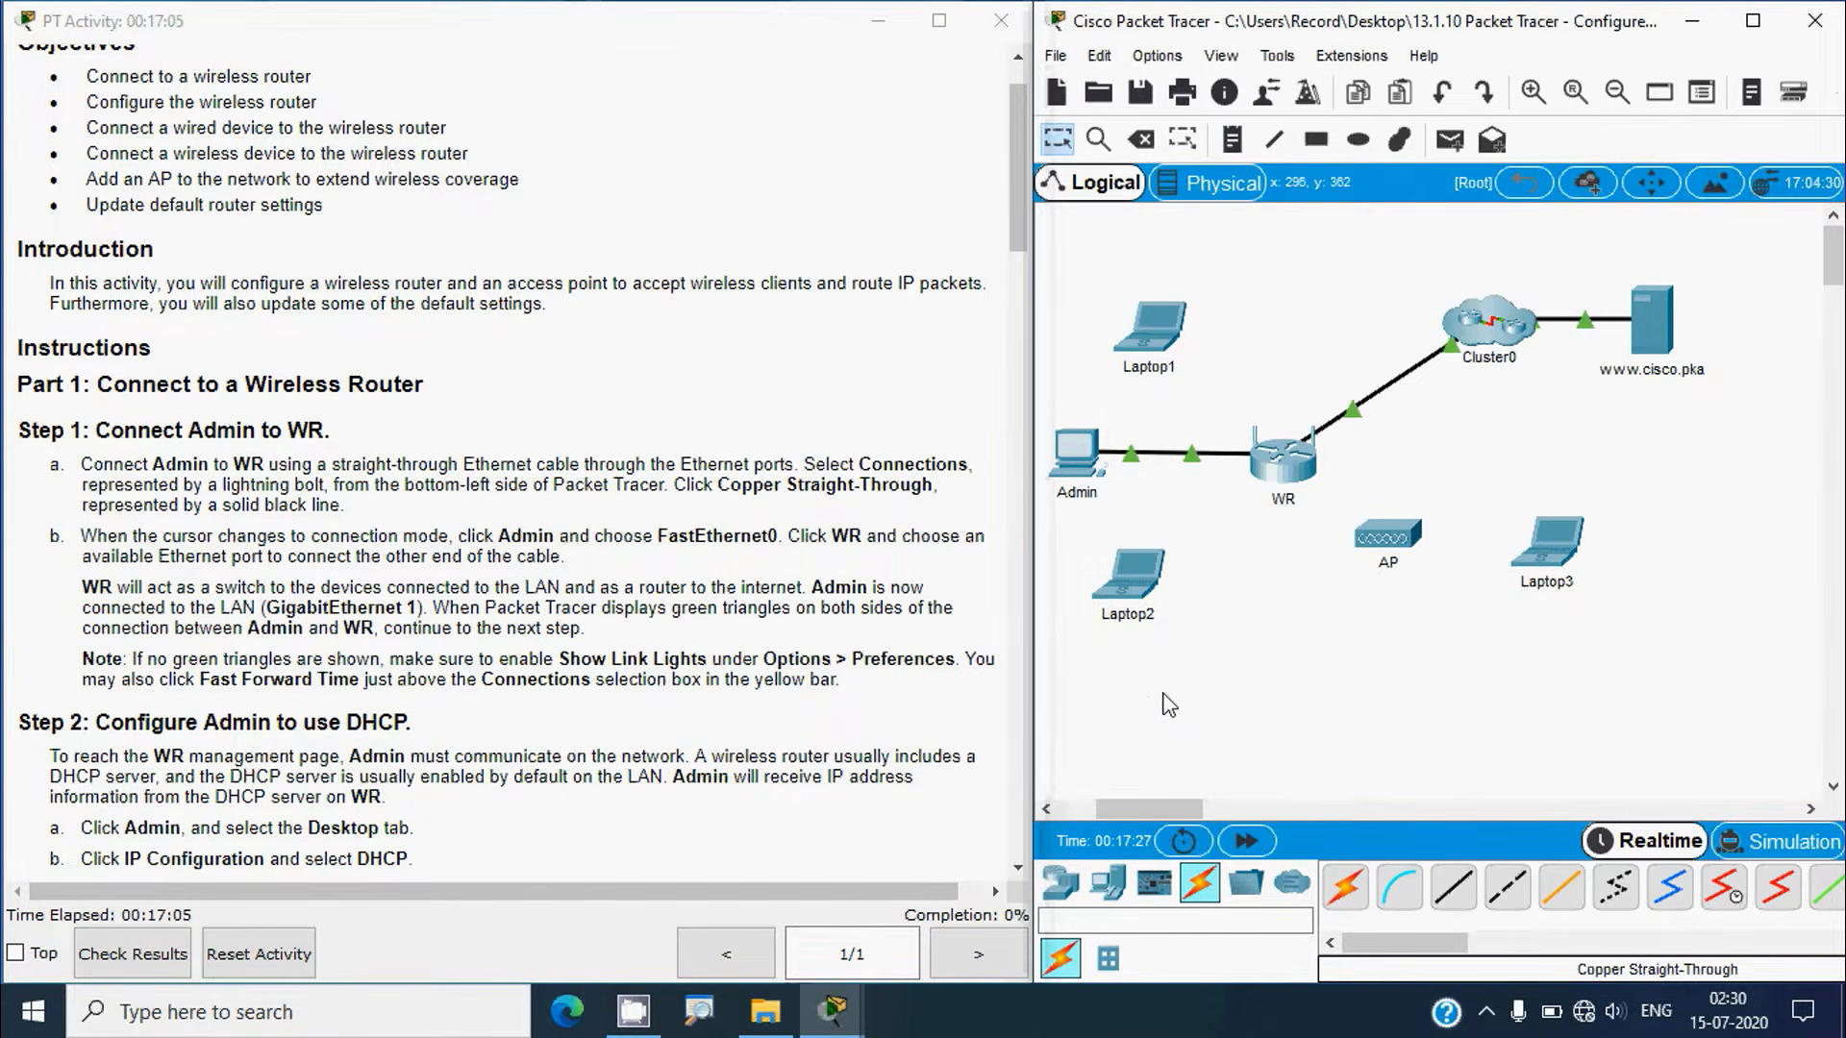
click(1267, 842)
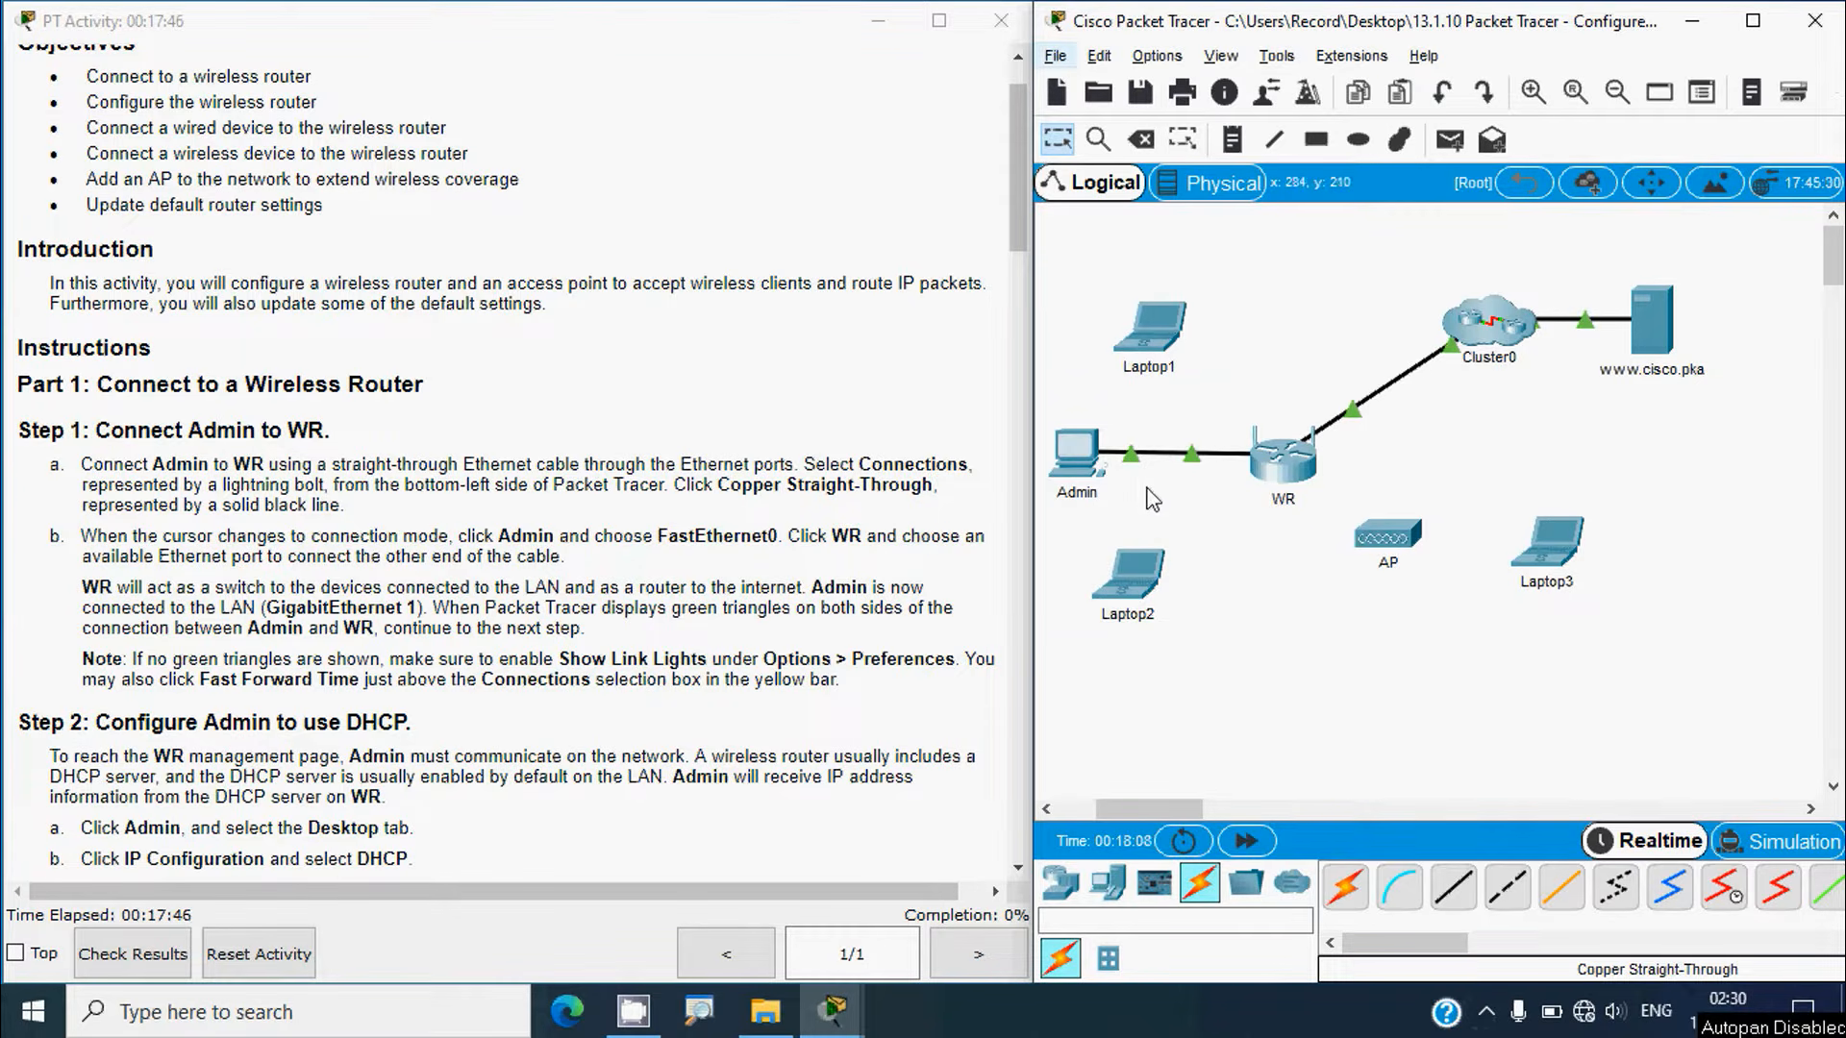
click(1152, 59)
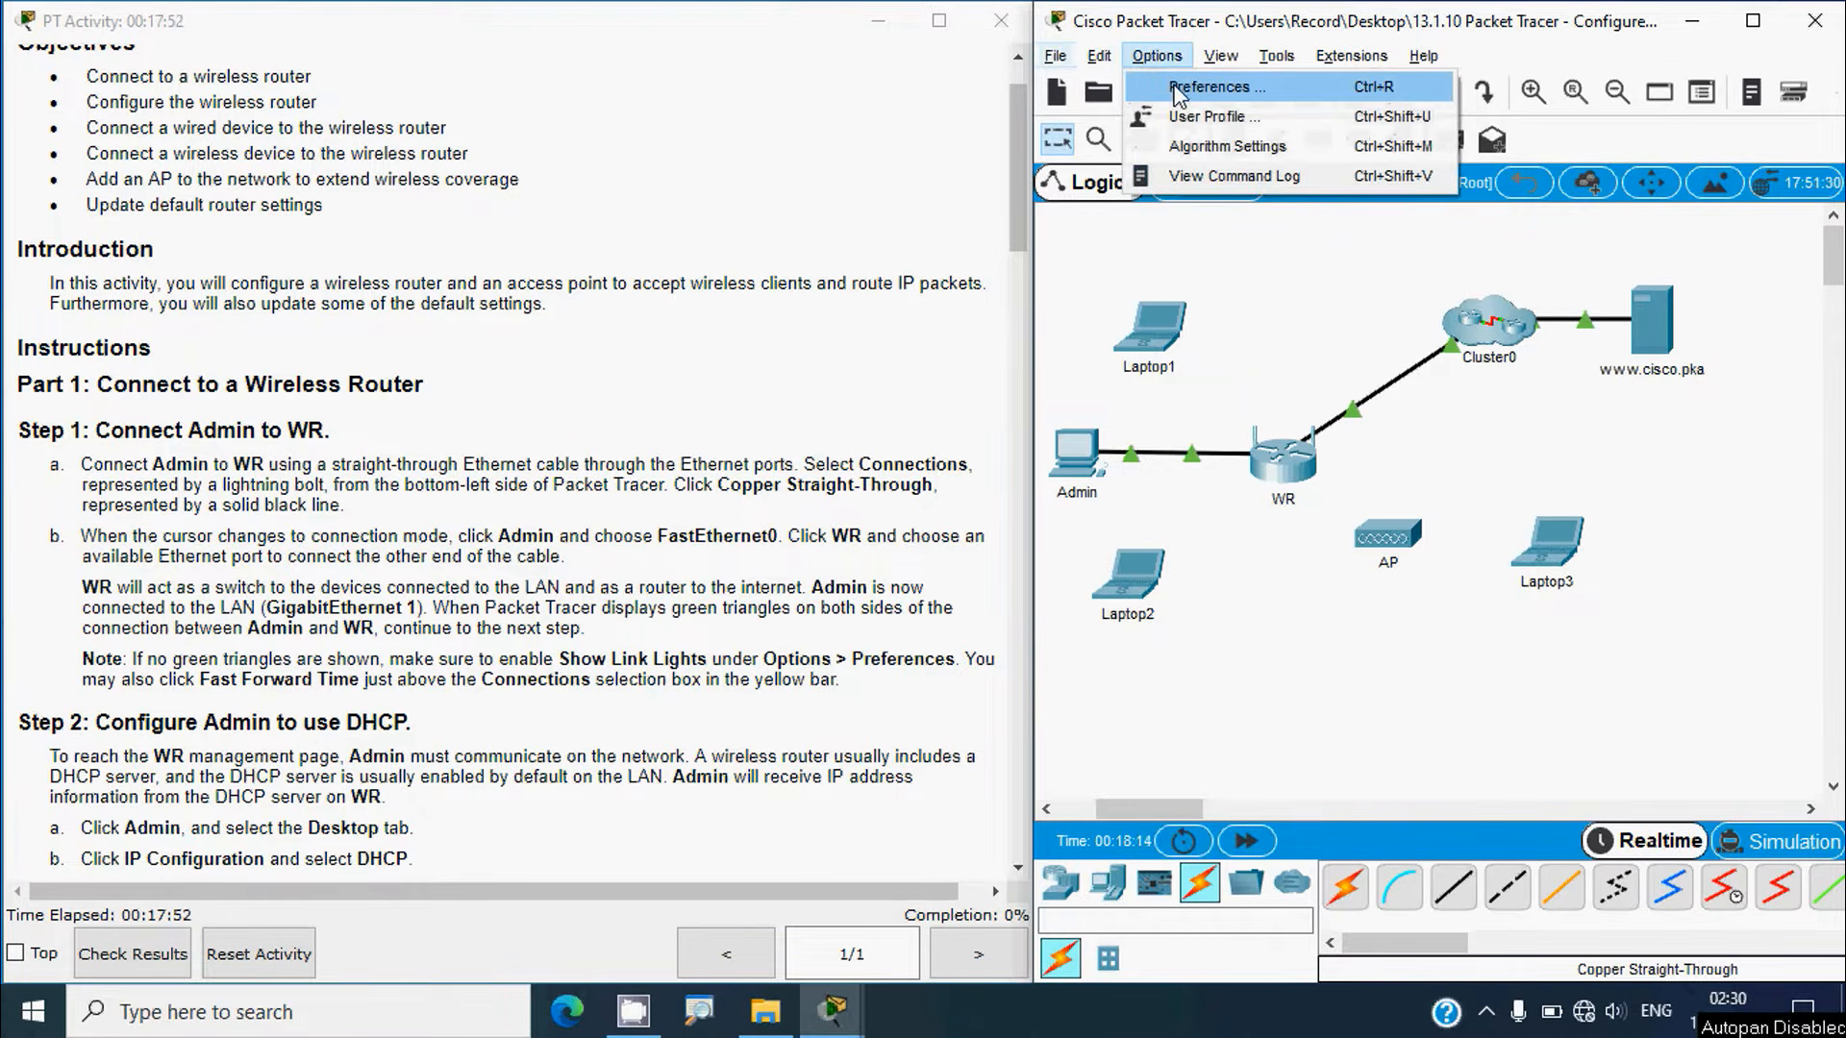
click(1175, 87)
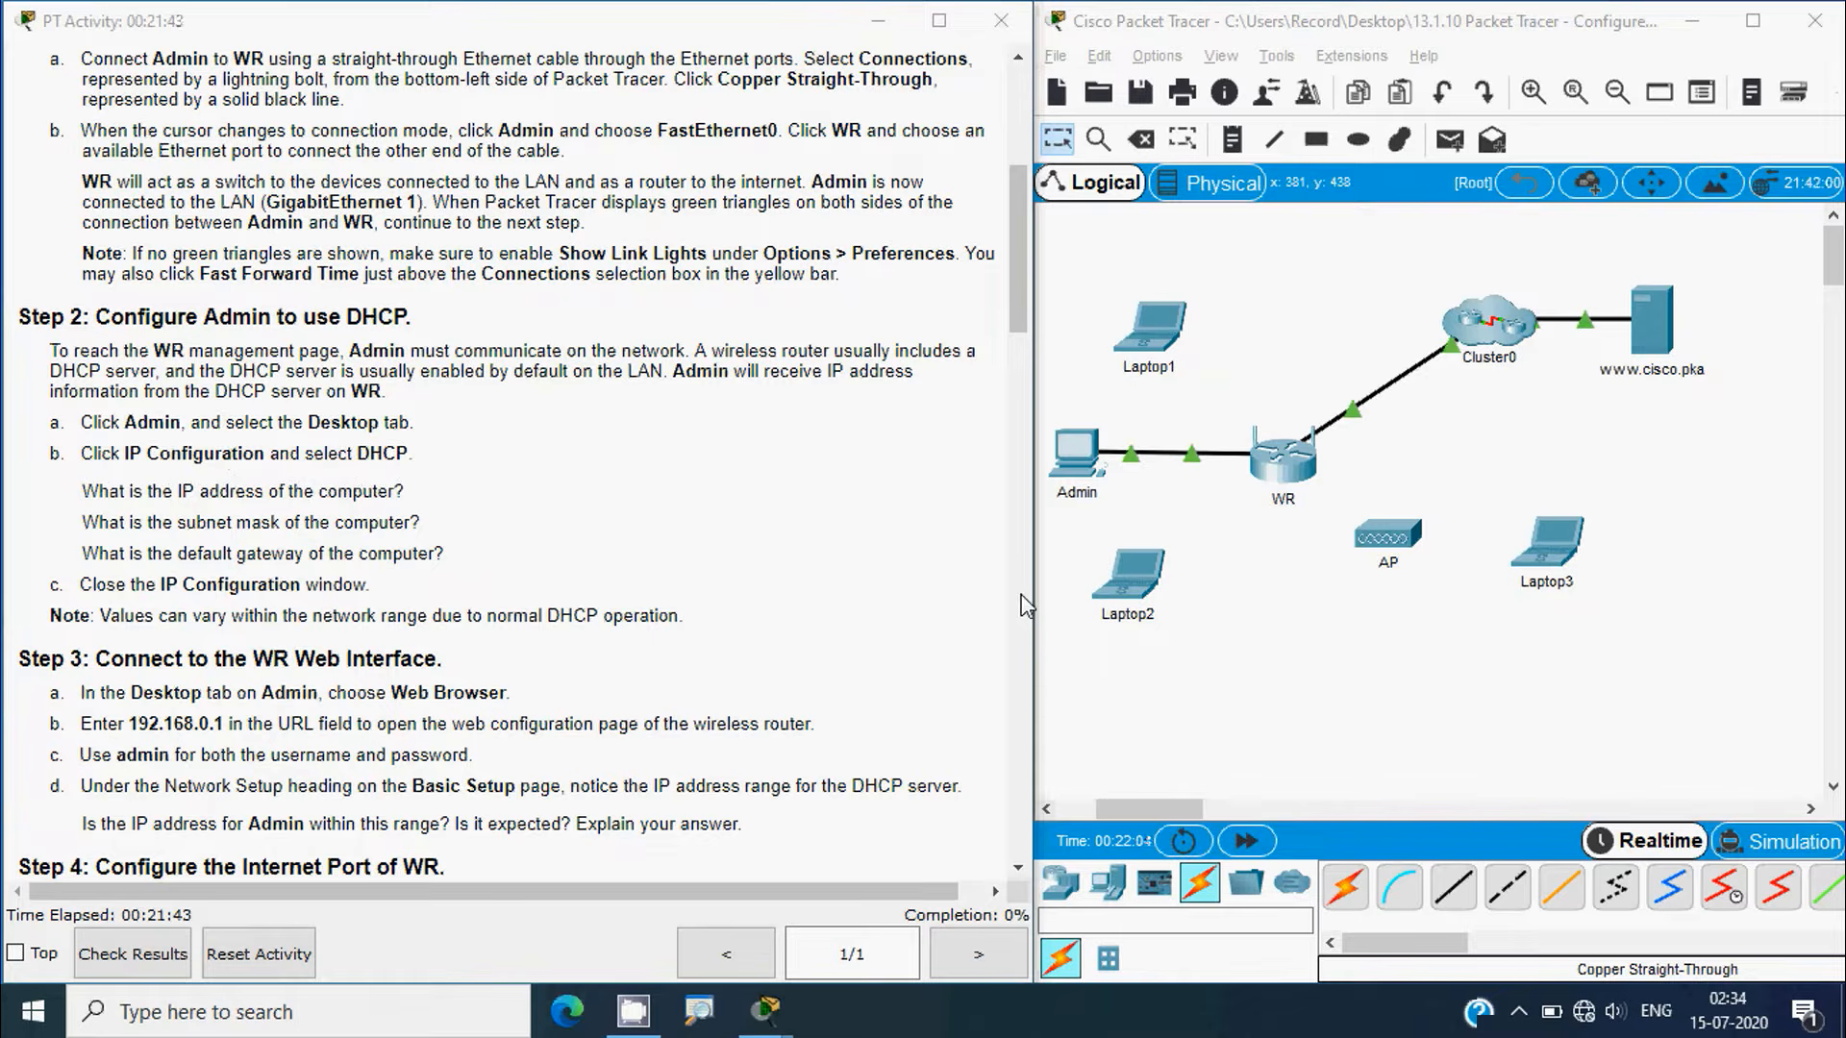
Step: Switch Admin's IP Configuration to DHCP, getting 192.168.0.100 with gateway 192.168.0.1, then close Admin
click(1084, 473)
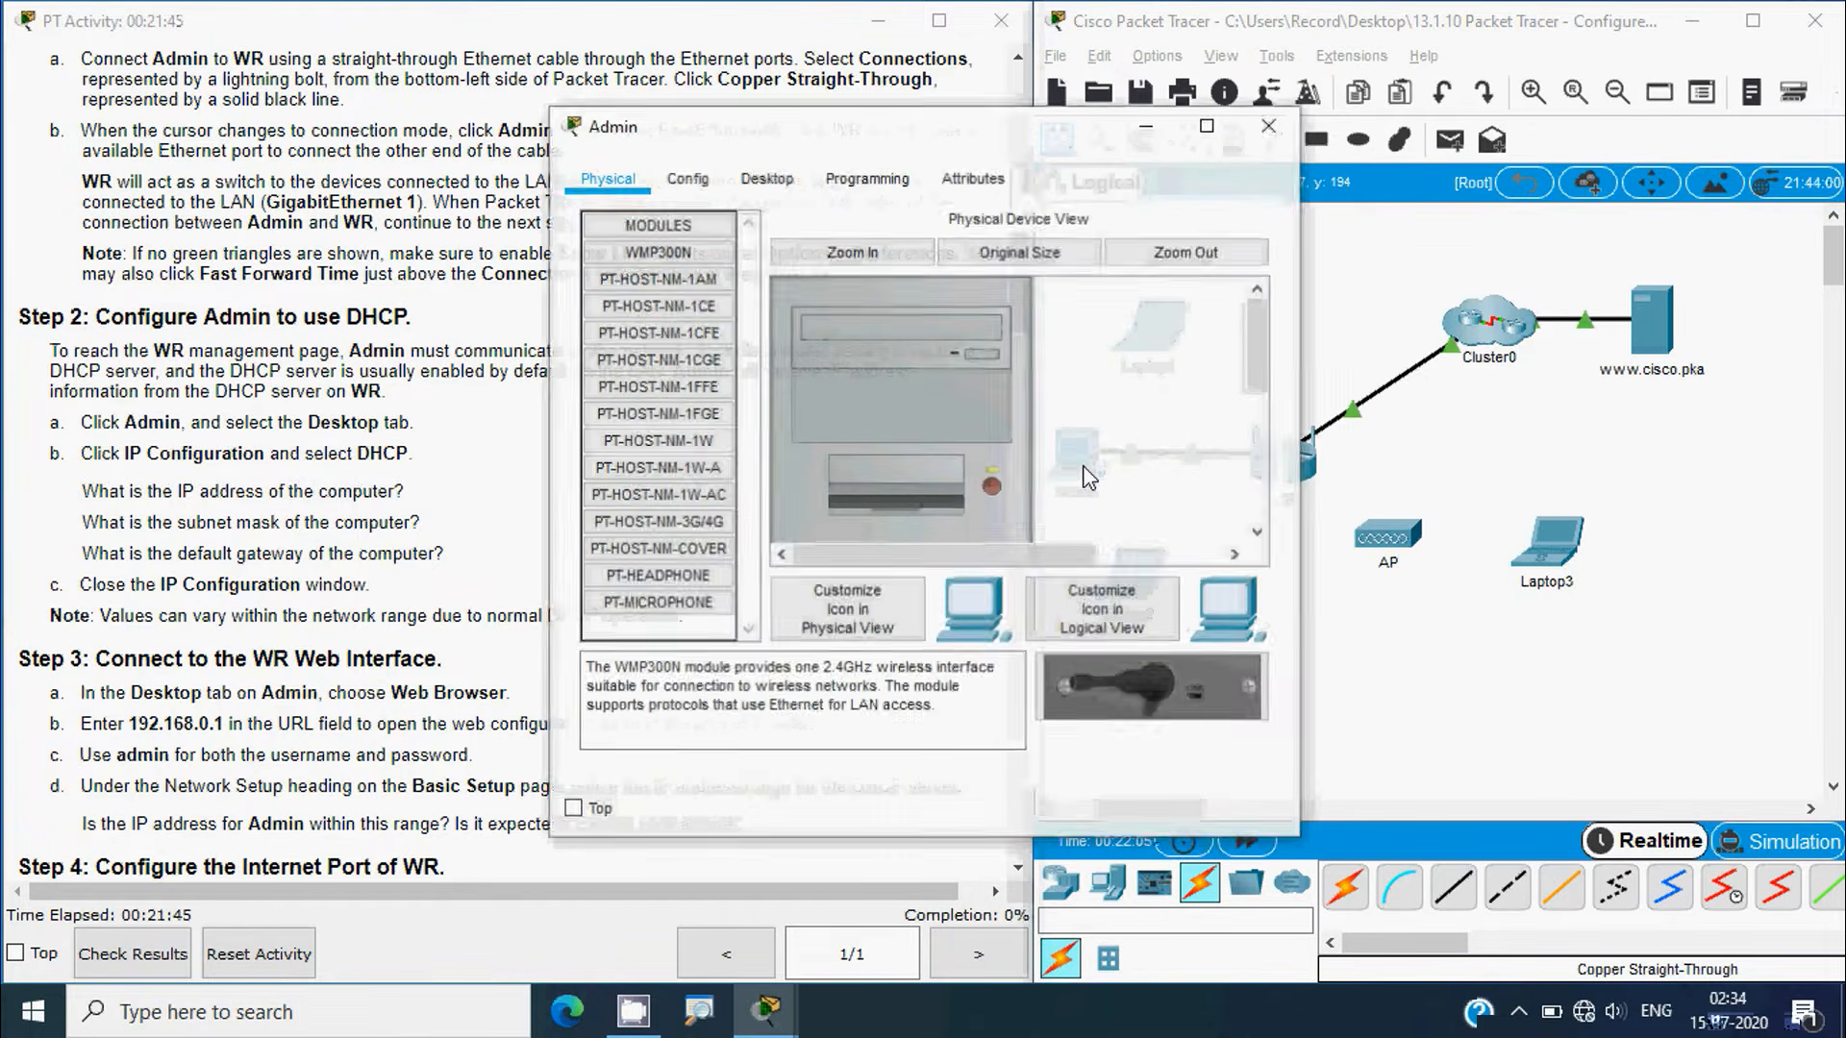
click(784, 188)
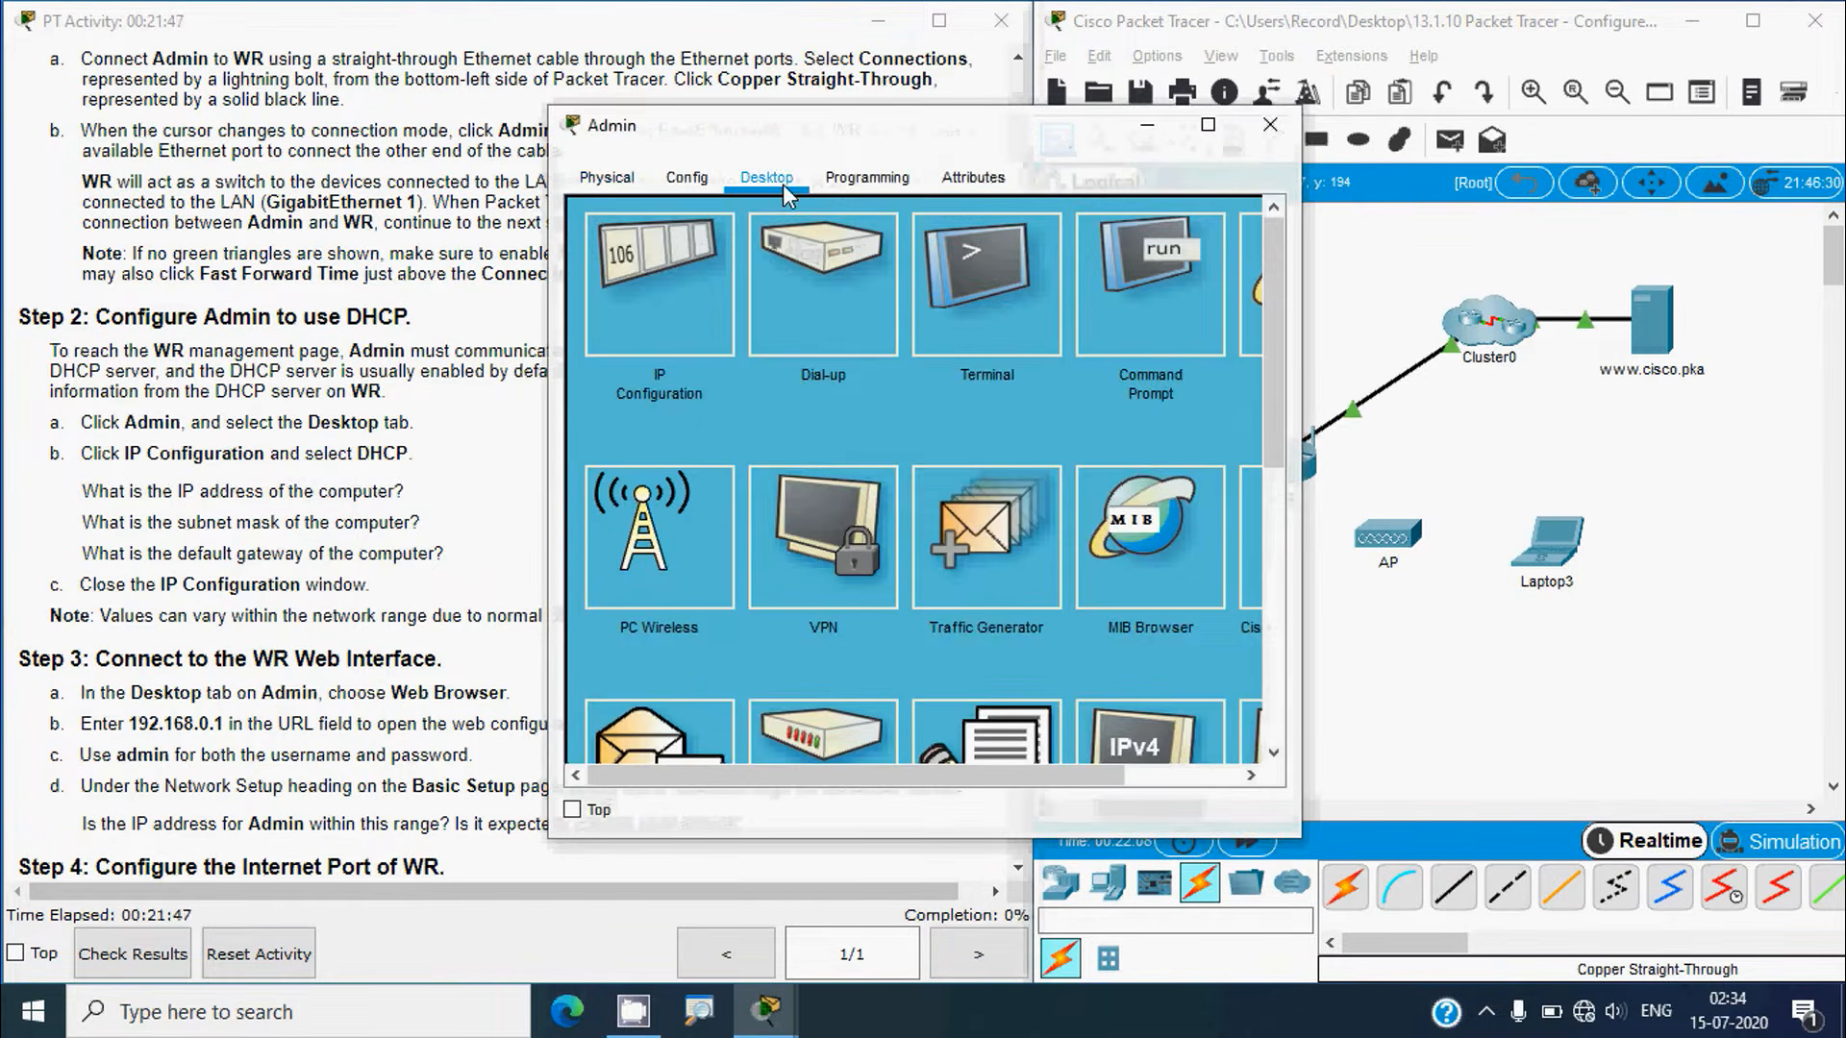
click(651, 310)
drag(718, 147, 1026, 126)
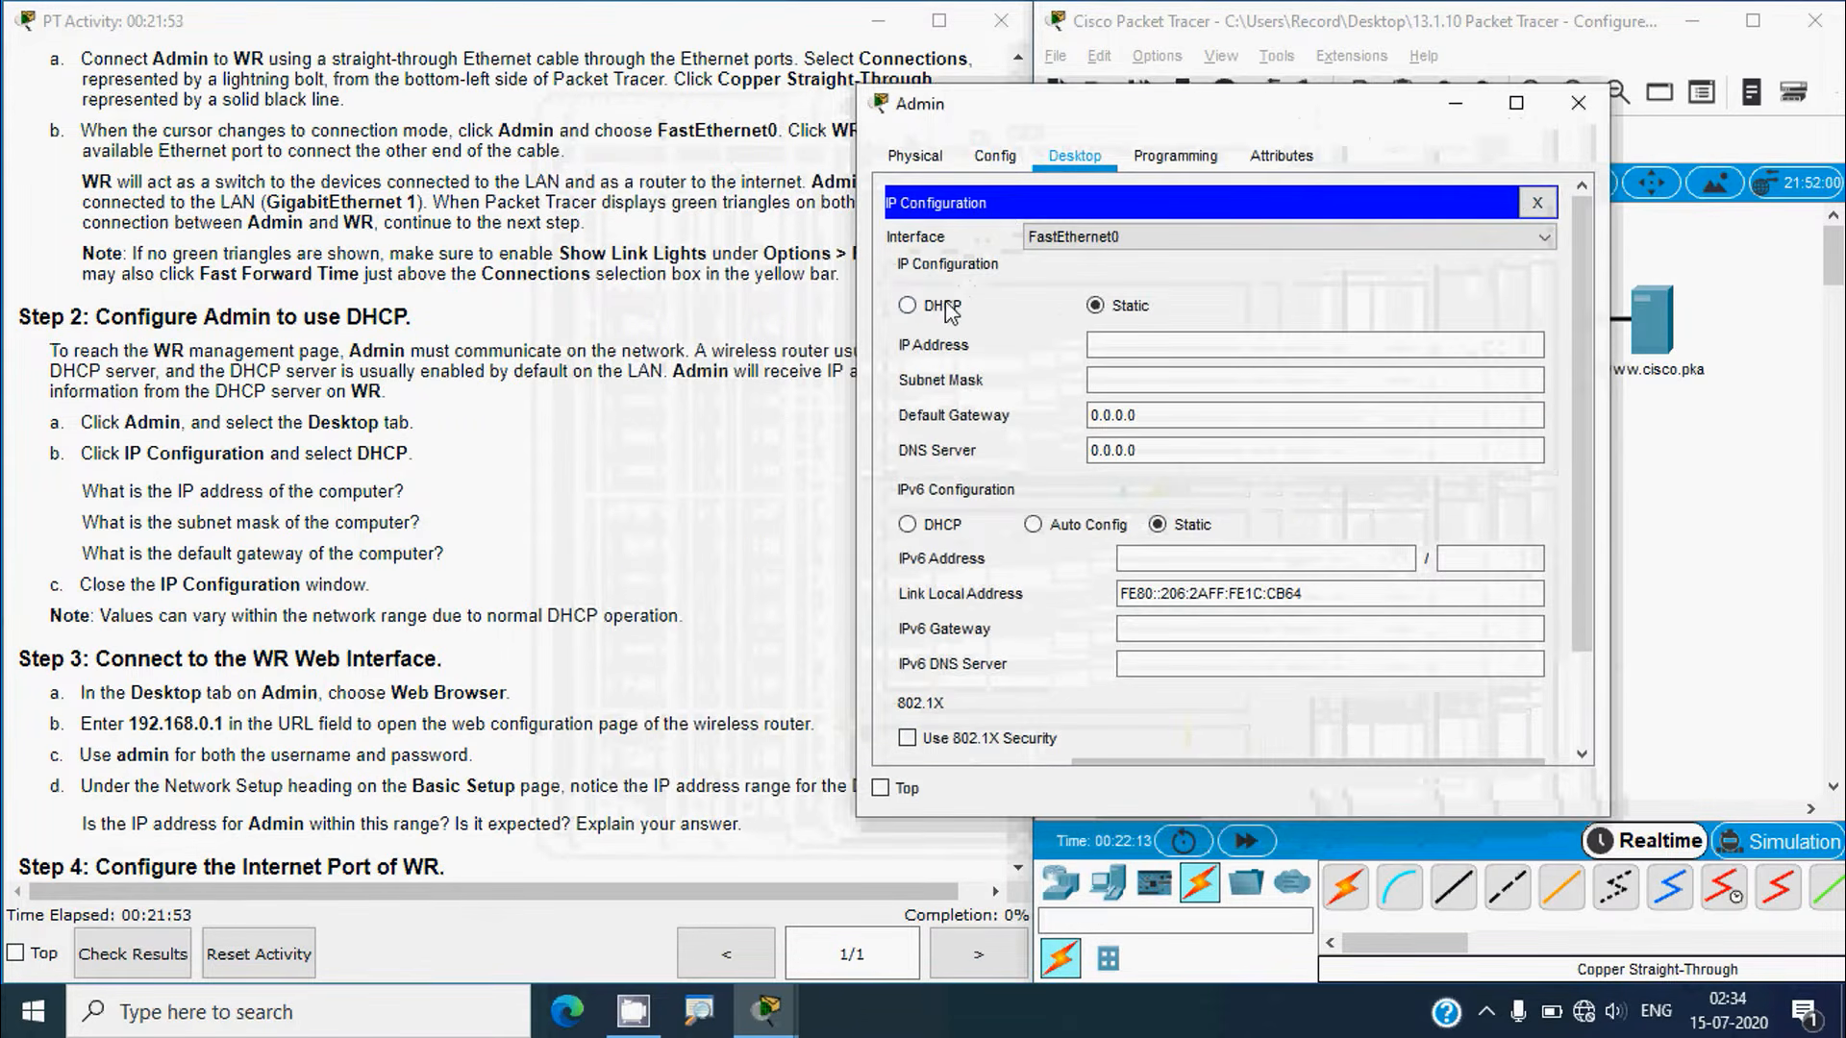
click(908, 306)
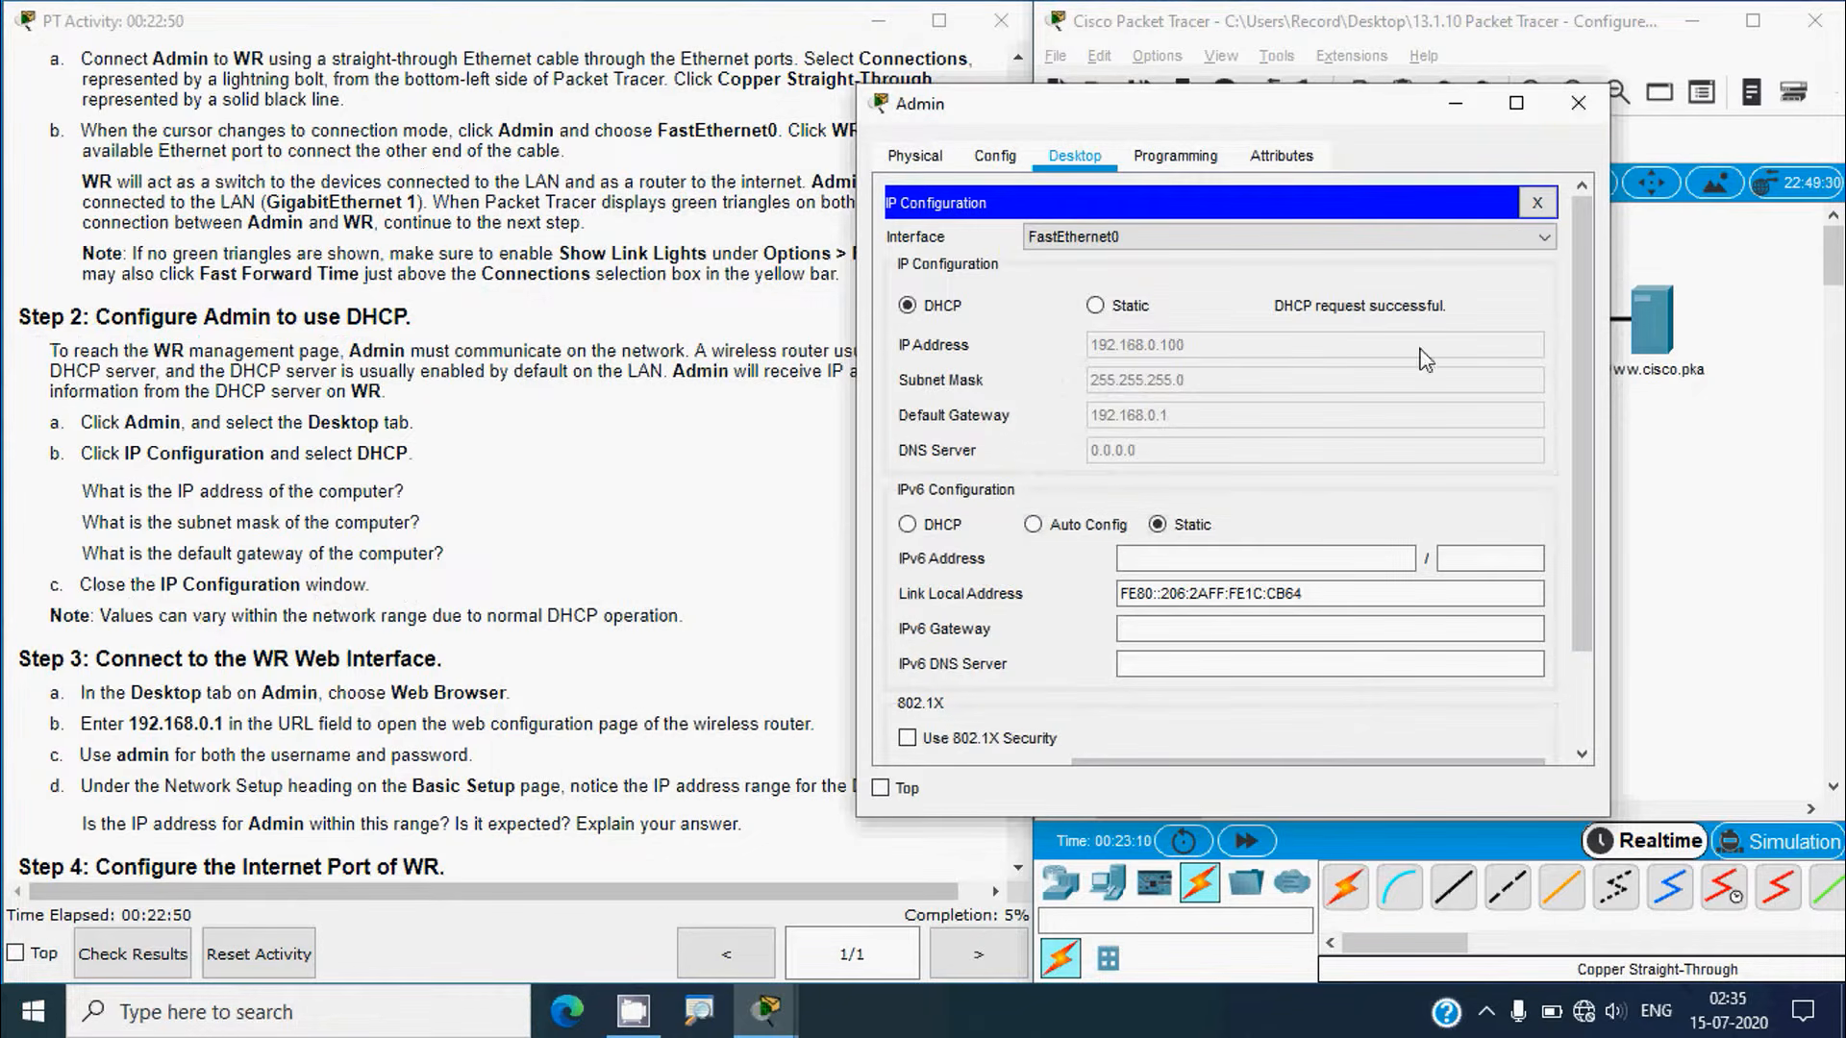
click(1577, 103)
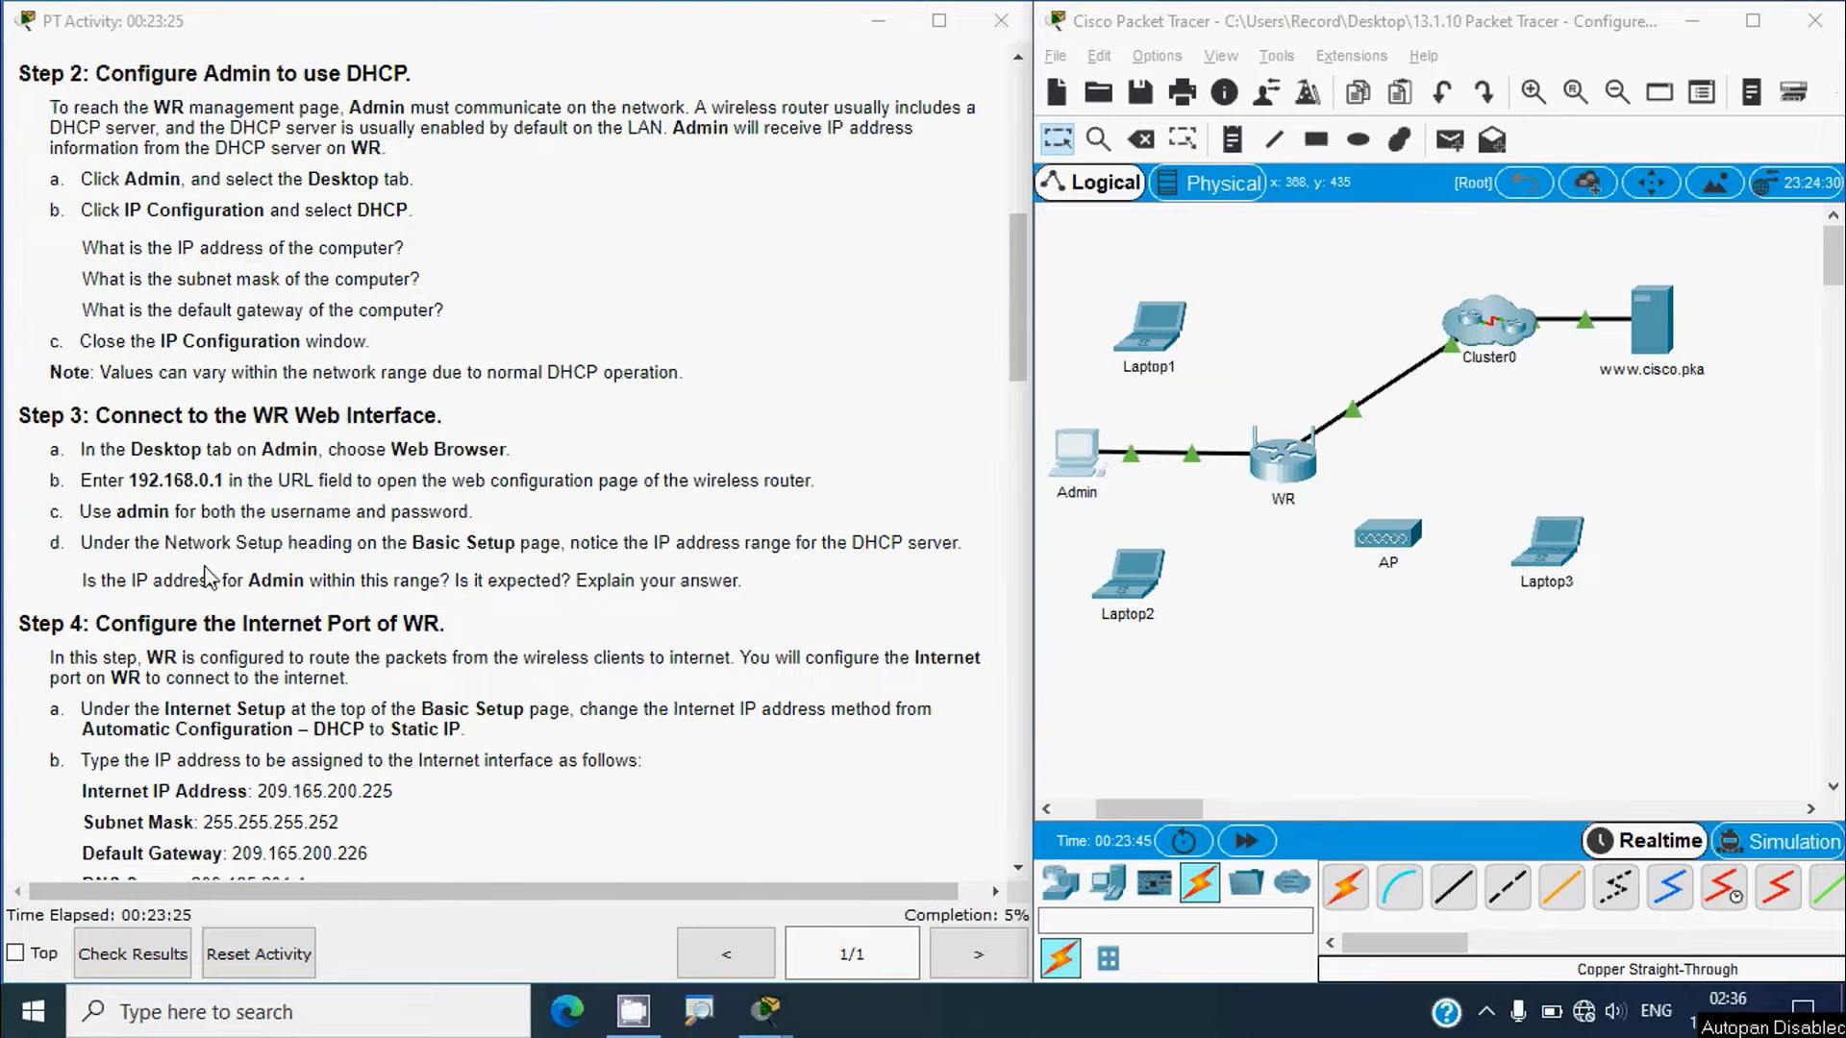
scroll(169, 516, down, 3)
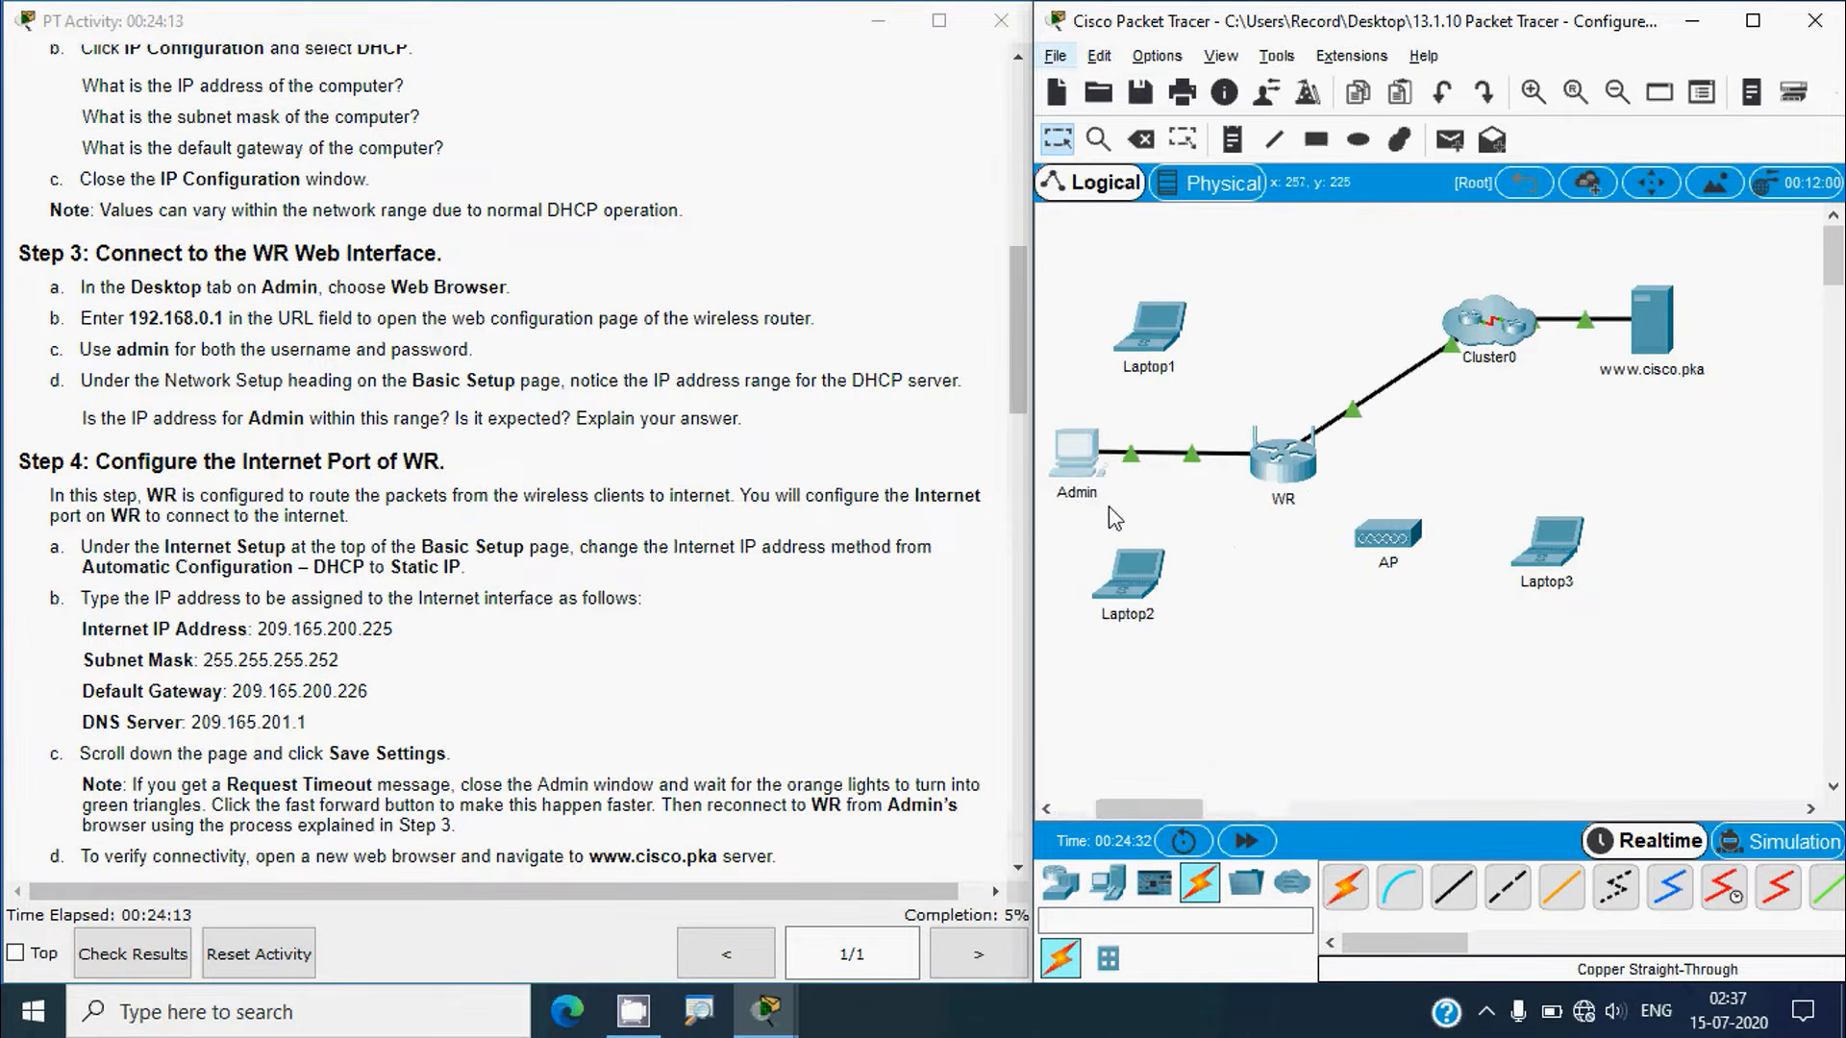
Step: Open Admin's web browser and recheck Admin's IP configuration
click(1088, 463)
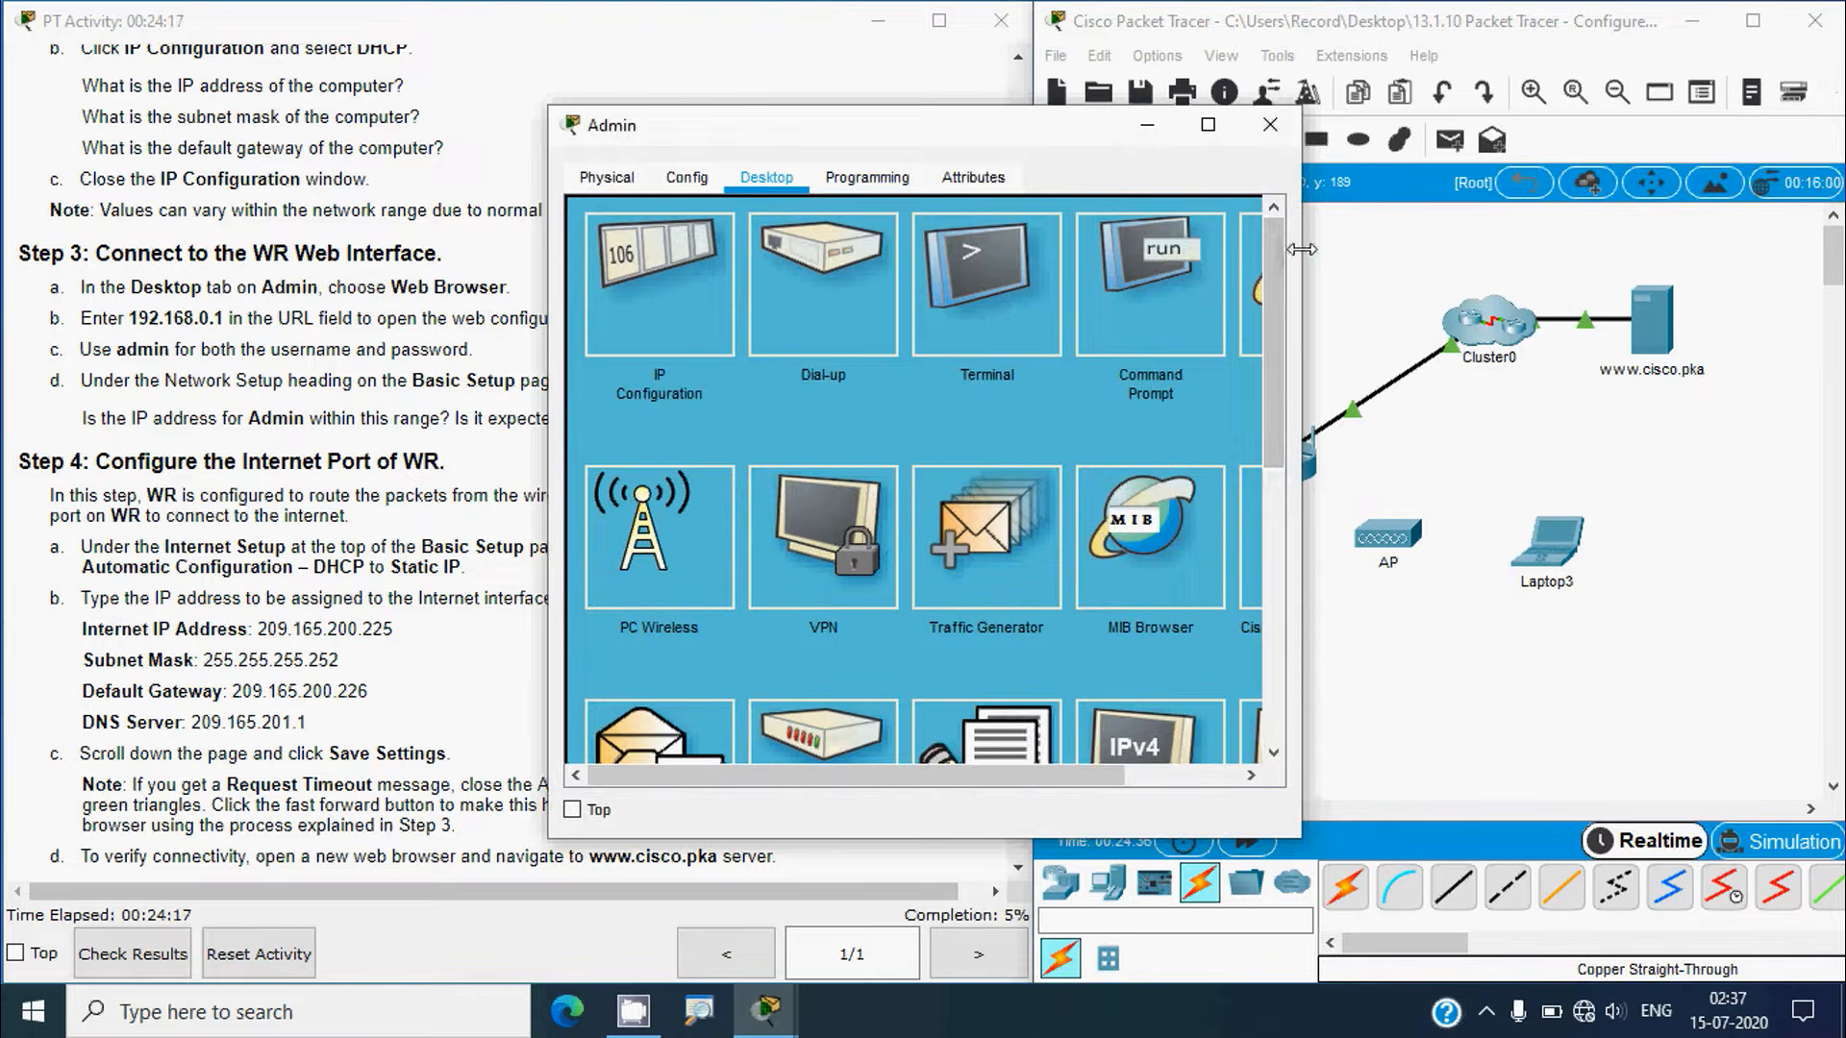
drag(1300, 255, 1577, 258)
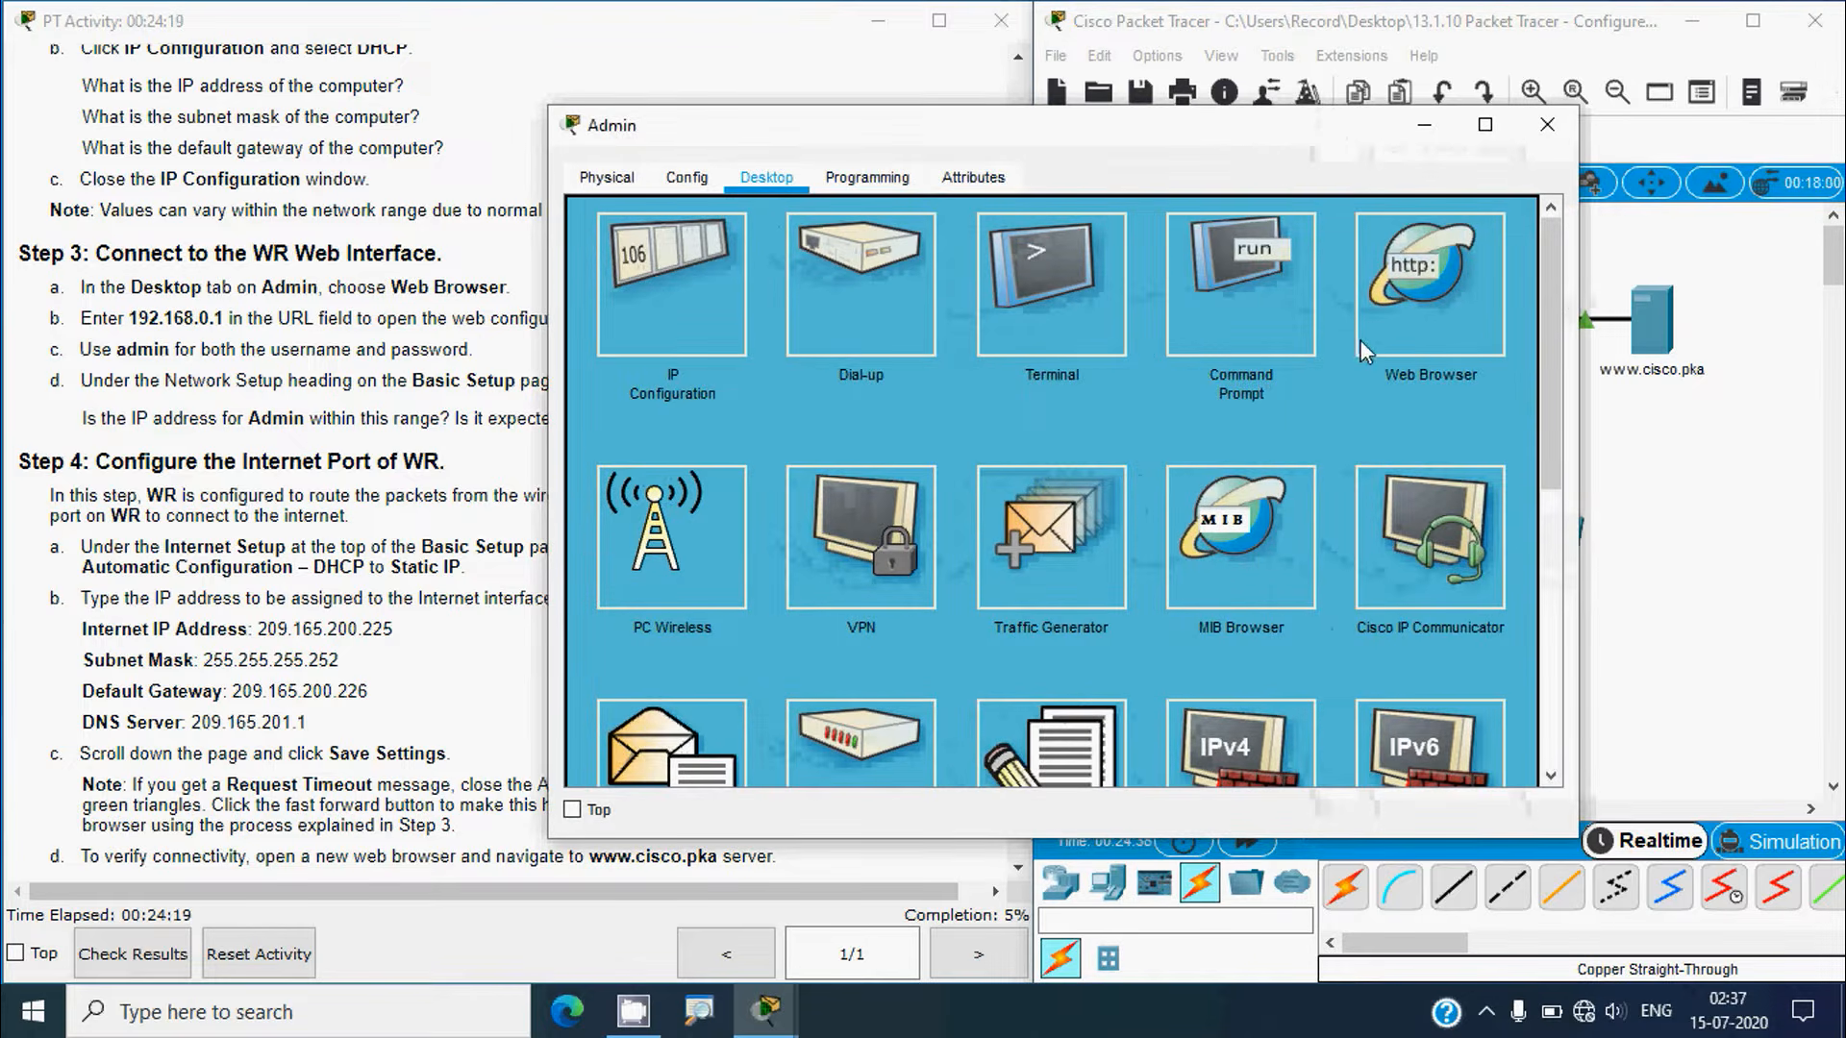
click(1424, 309)
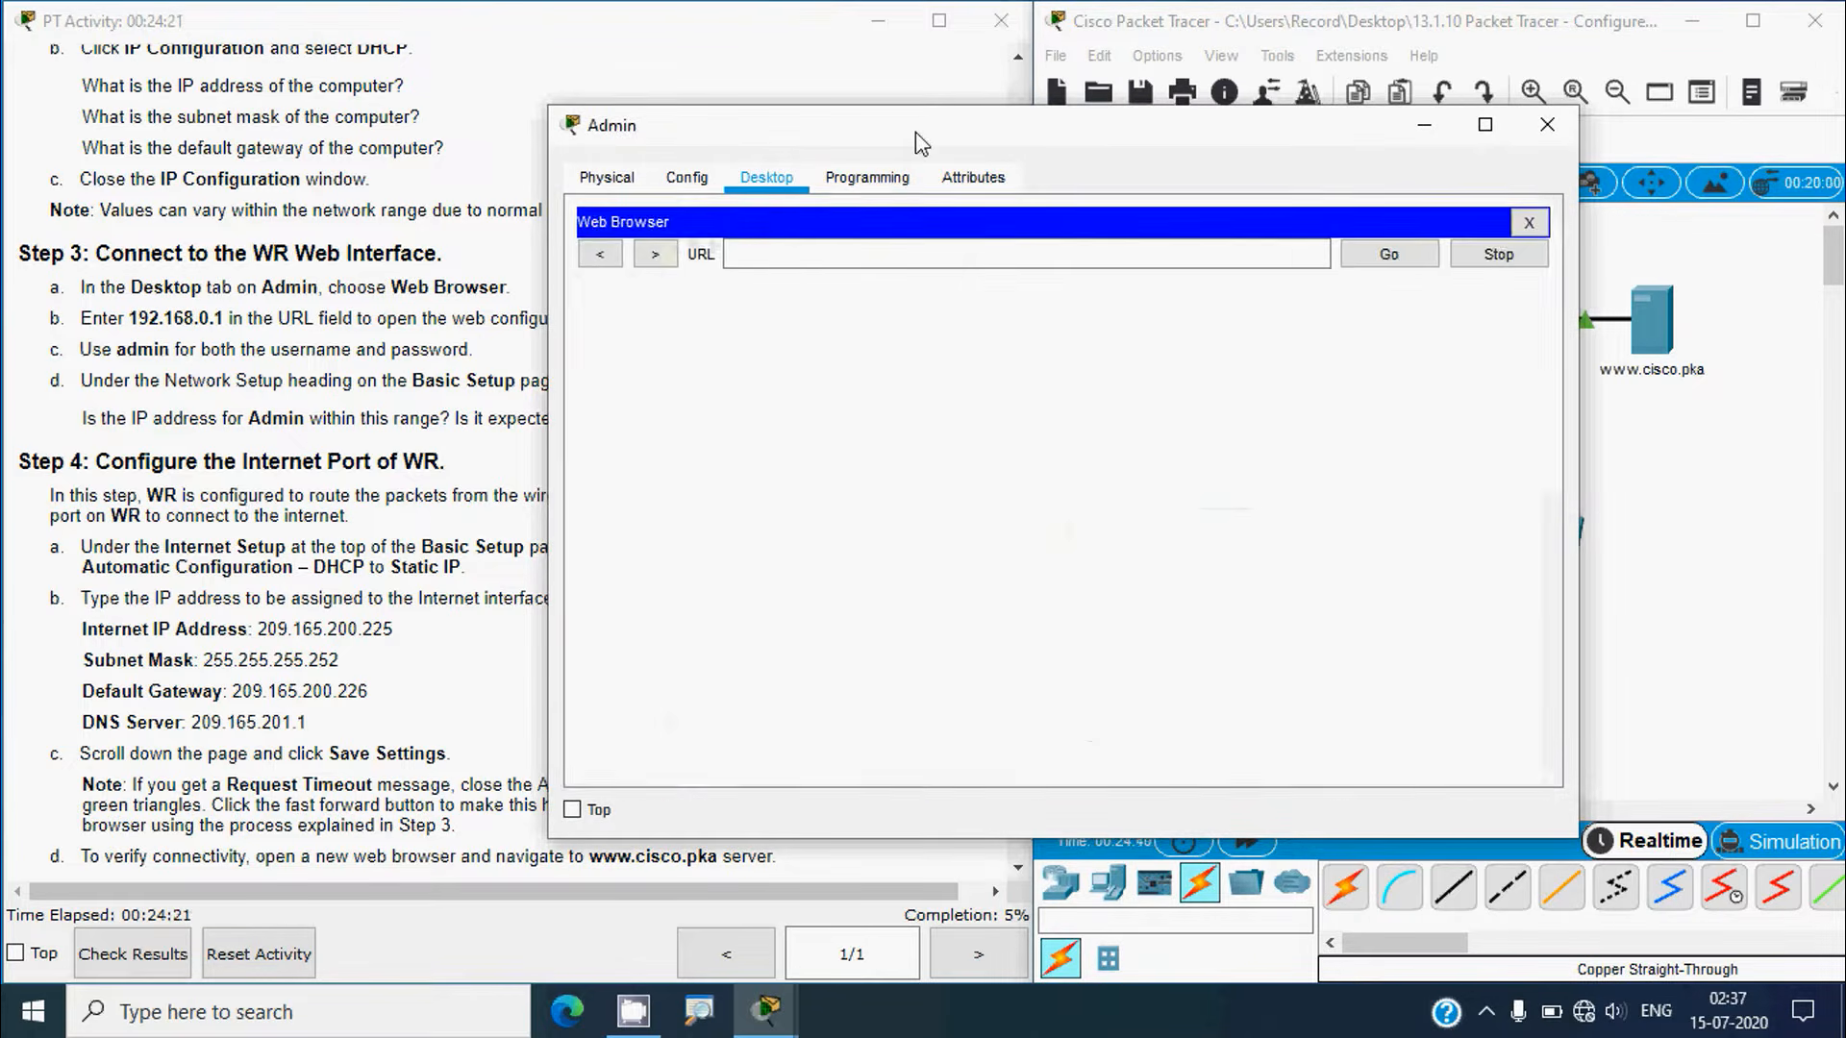
drag(915, 130, 744, 116)
click(1674, 500)
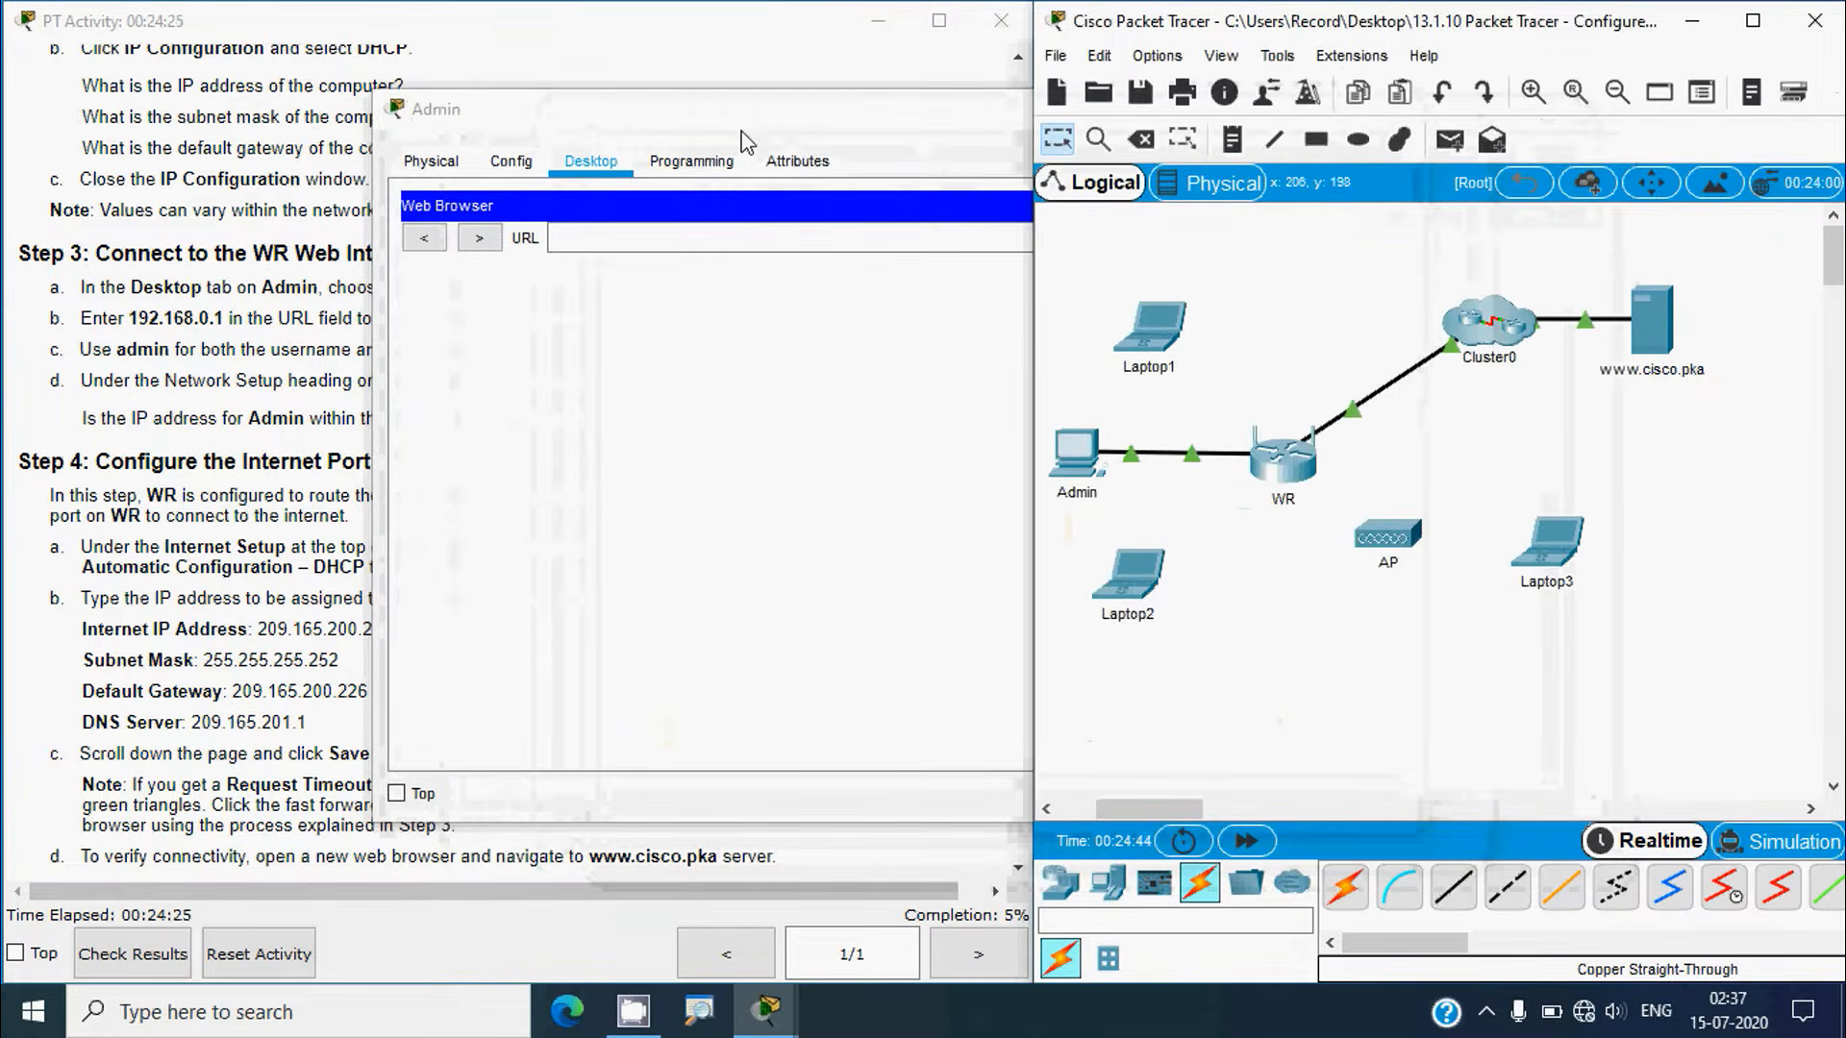
drag(740, 127, 960, 108)
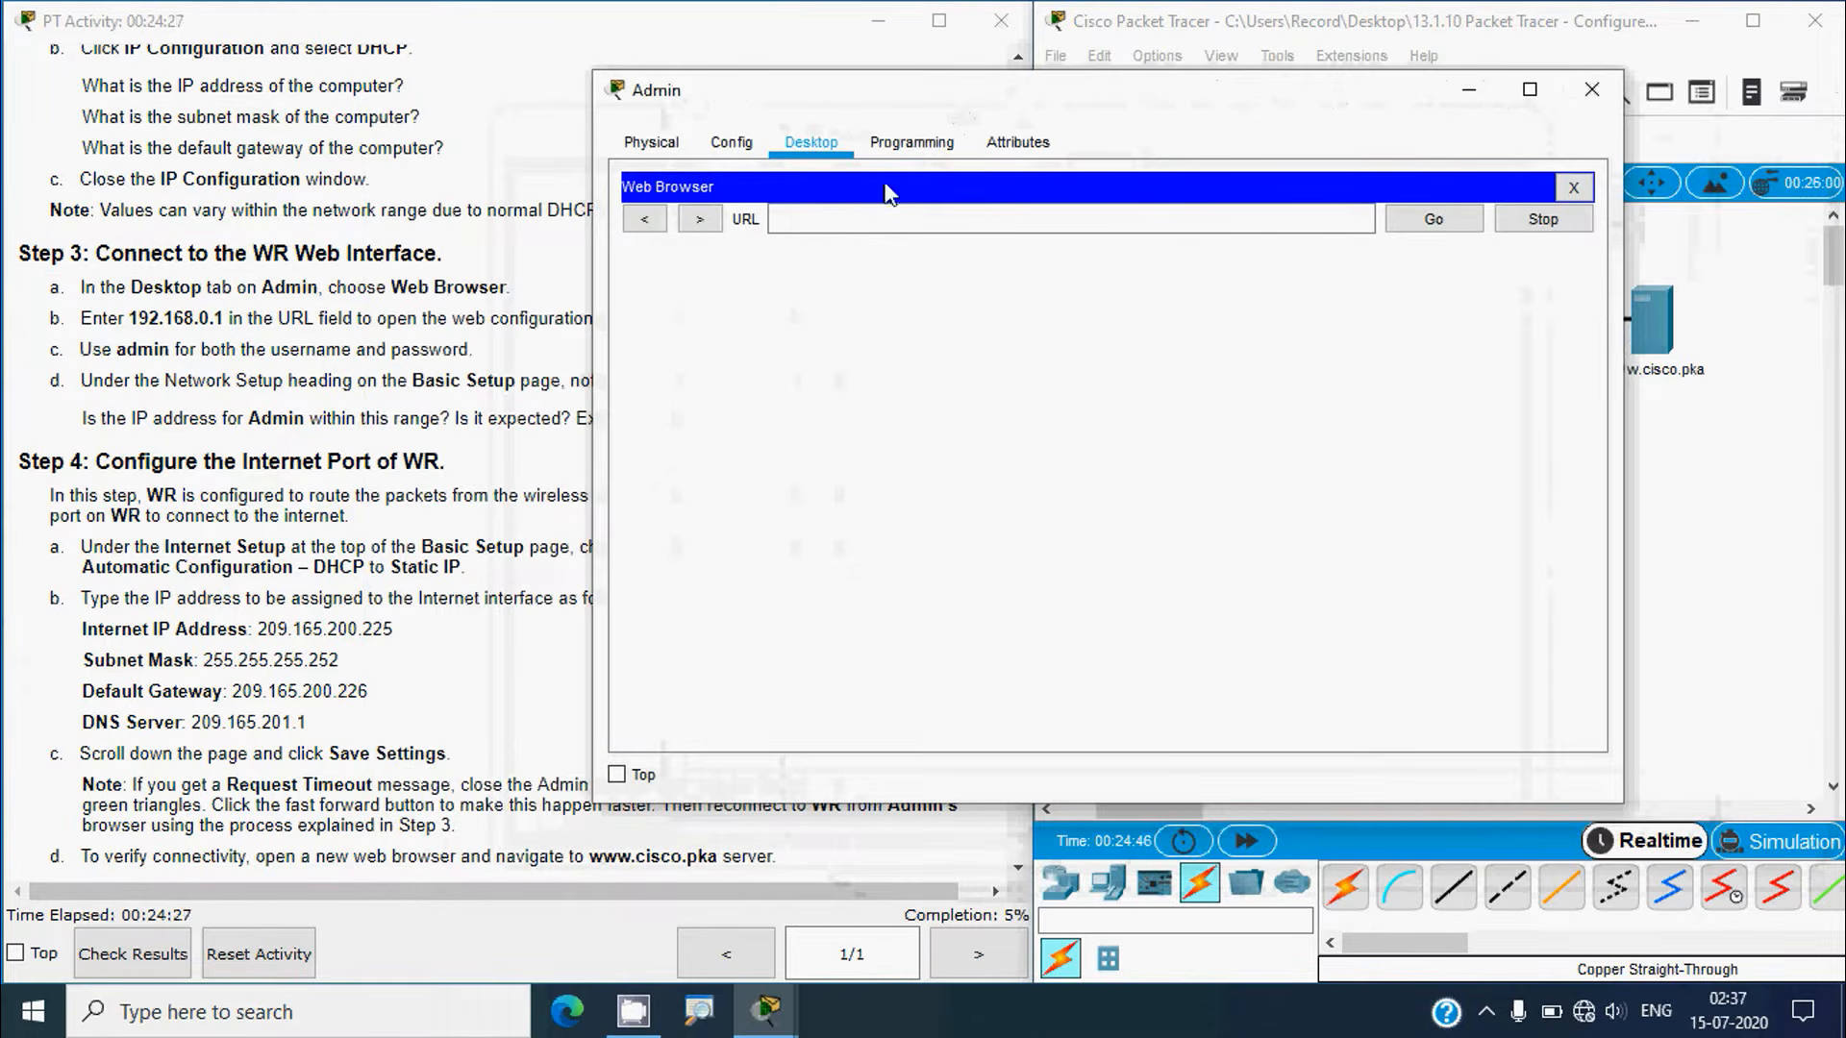
click(782, 219)
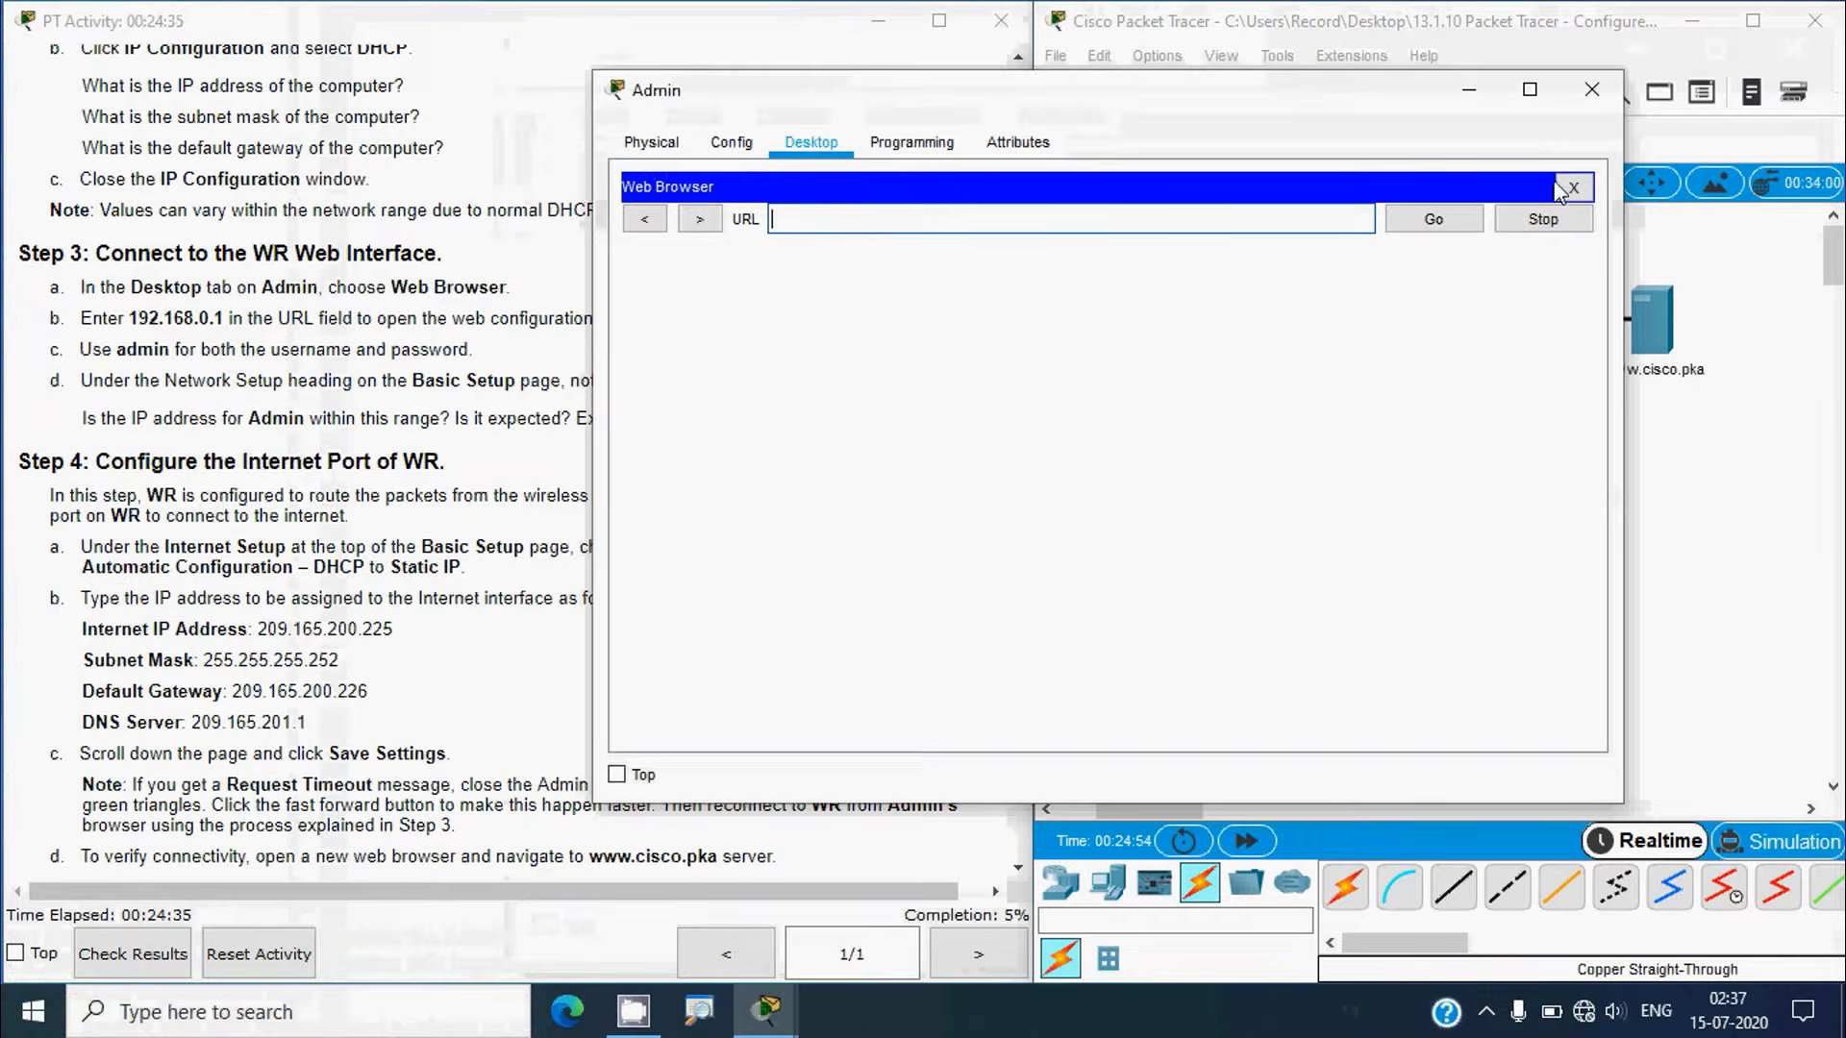
click(1571, 195)
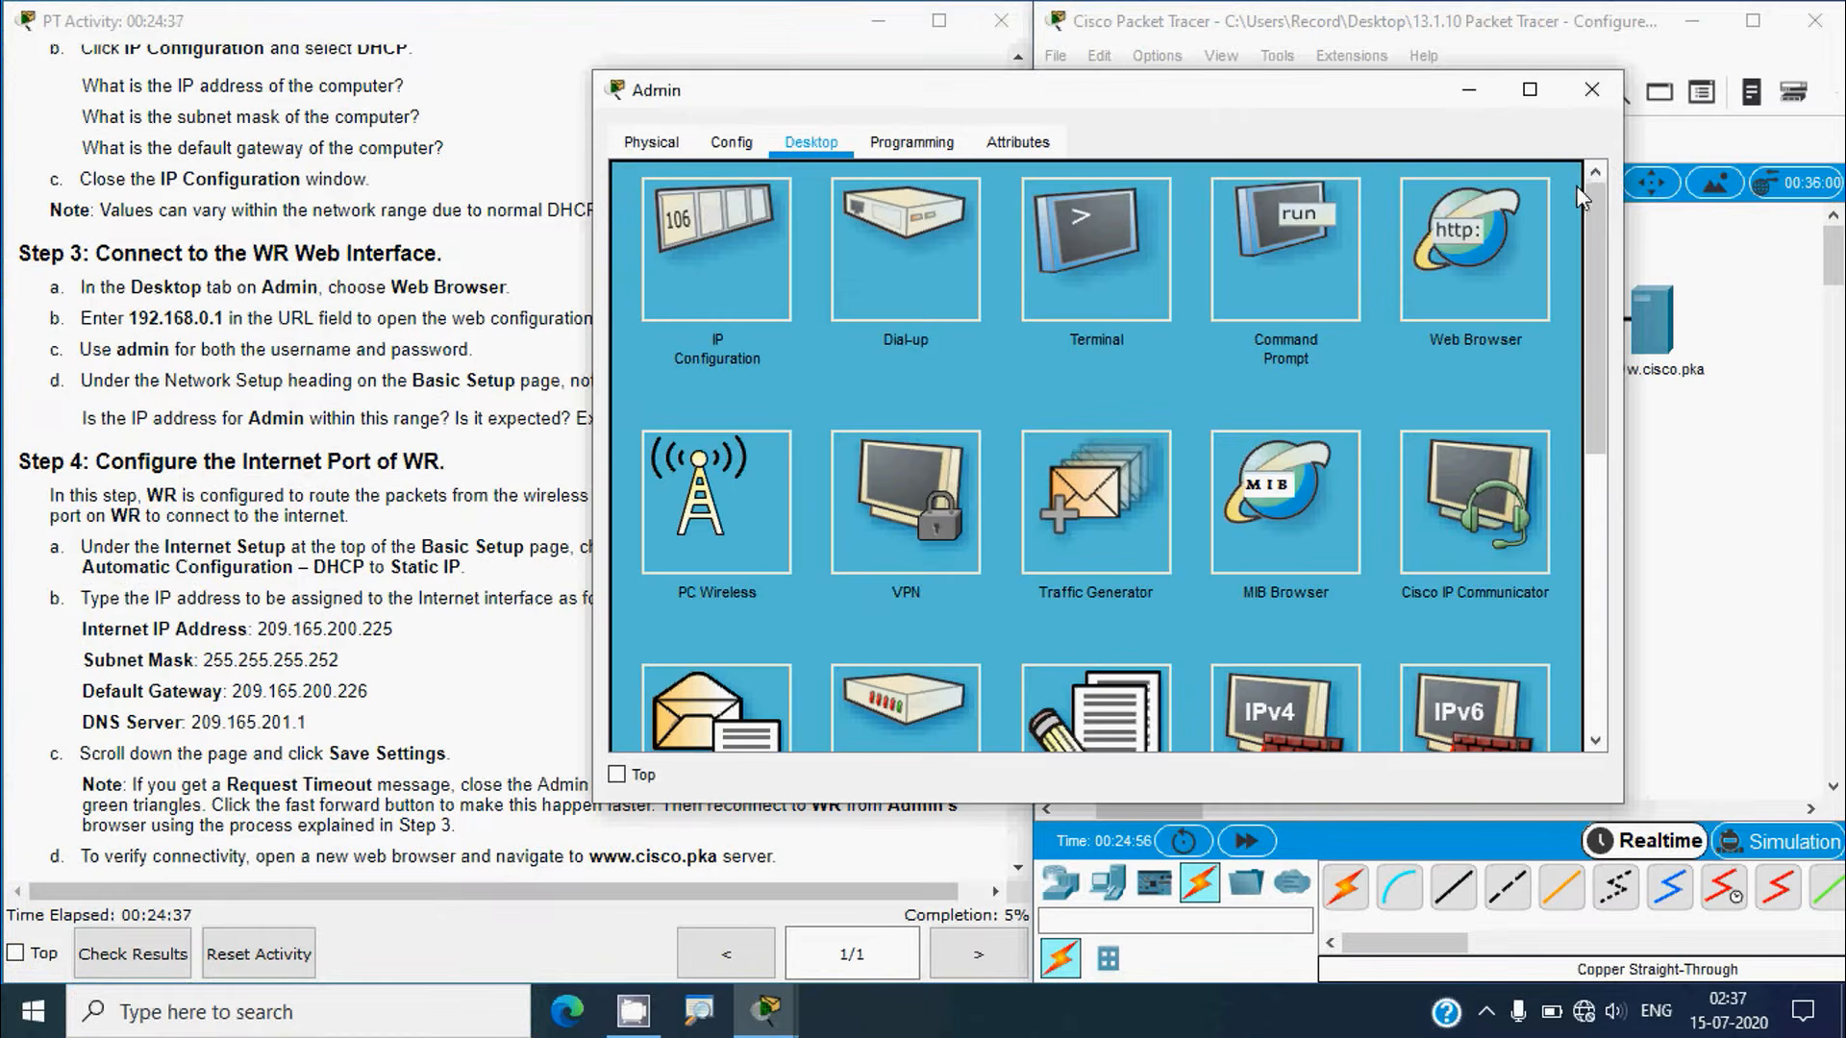
click(692, 263)
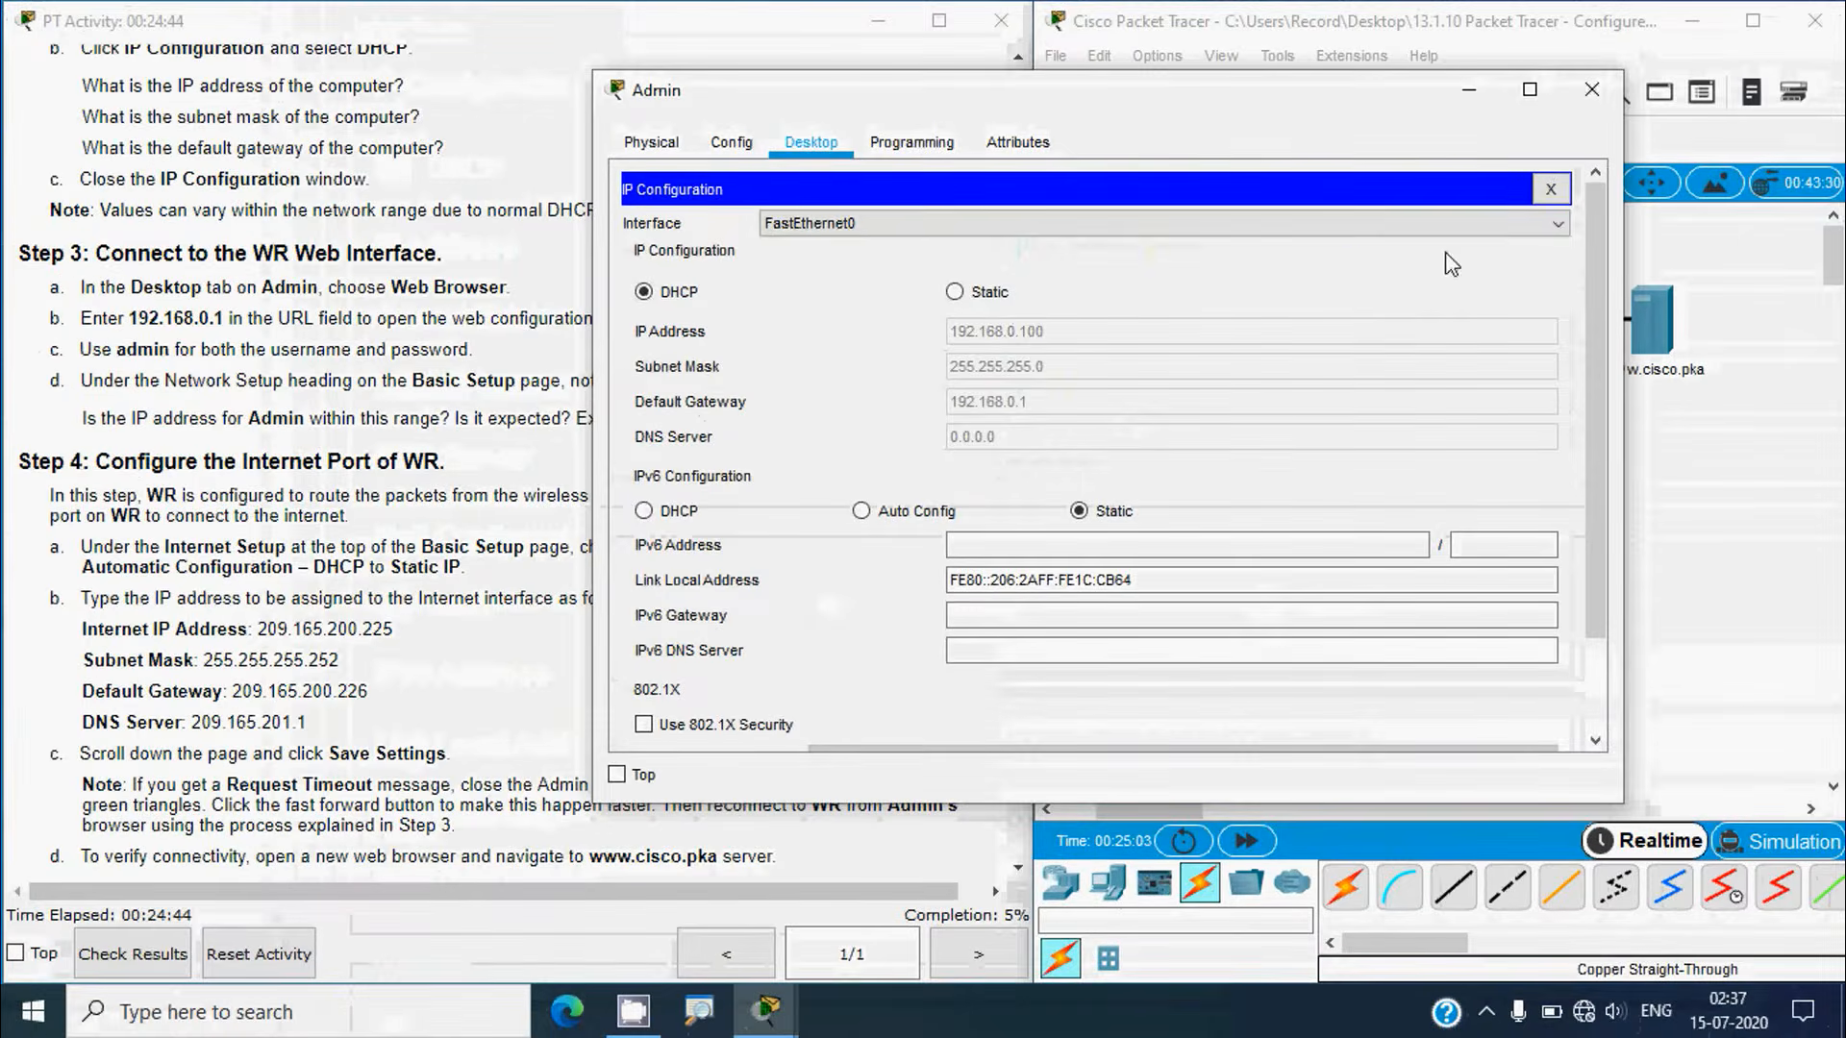
click(1550, 189)
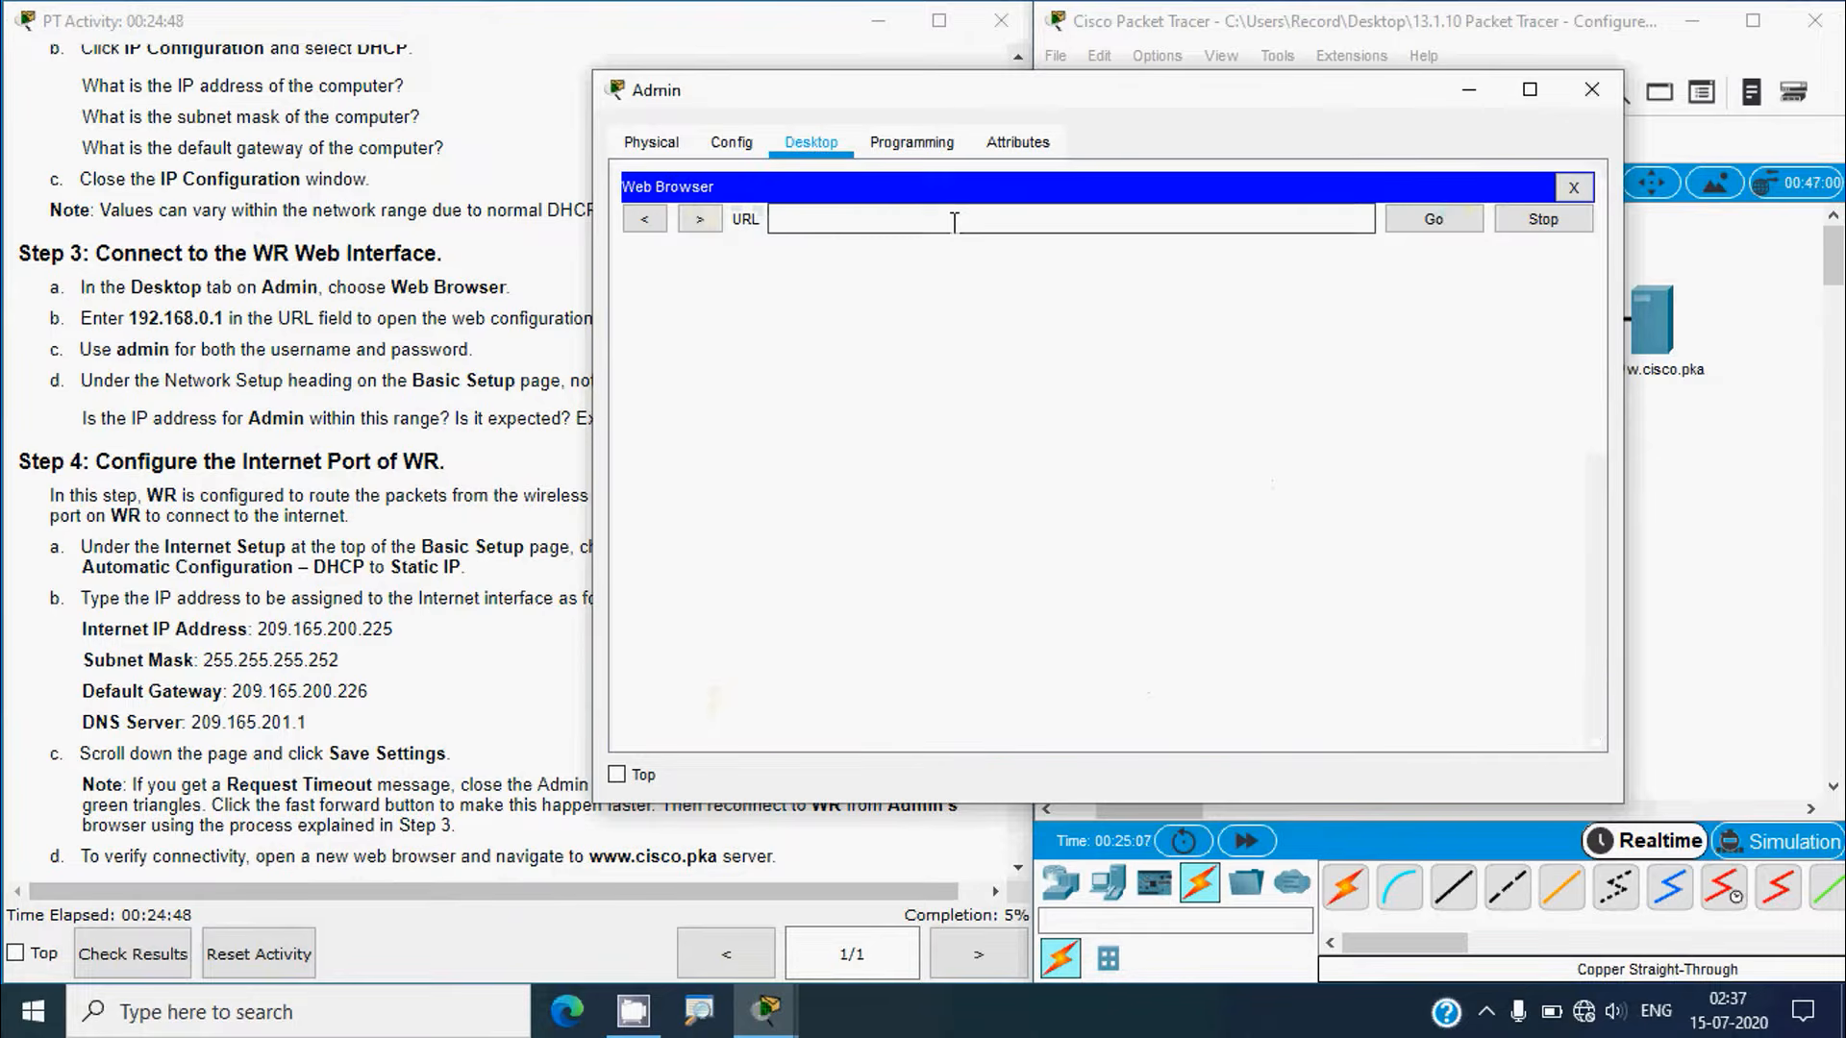
Step: Browse to 192.168.0.1 in Admin's web browser to reach WR's login prompt
click(953, 221)
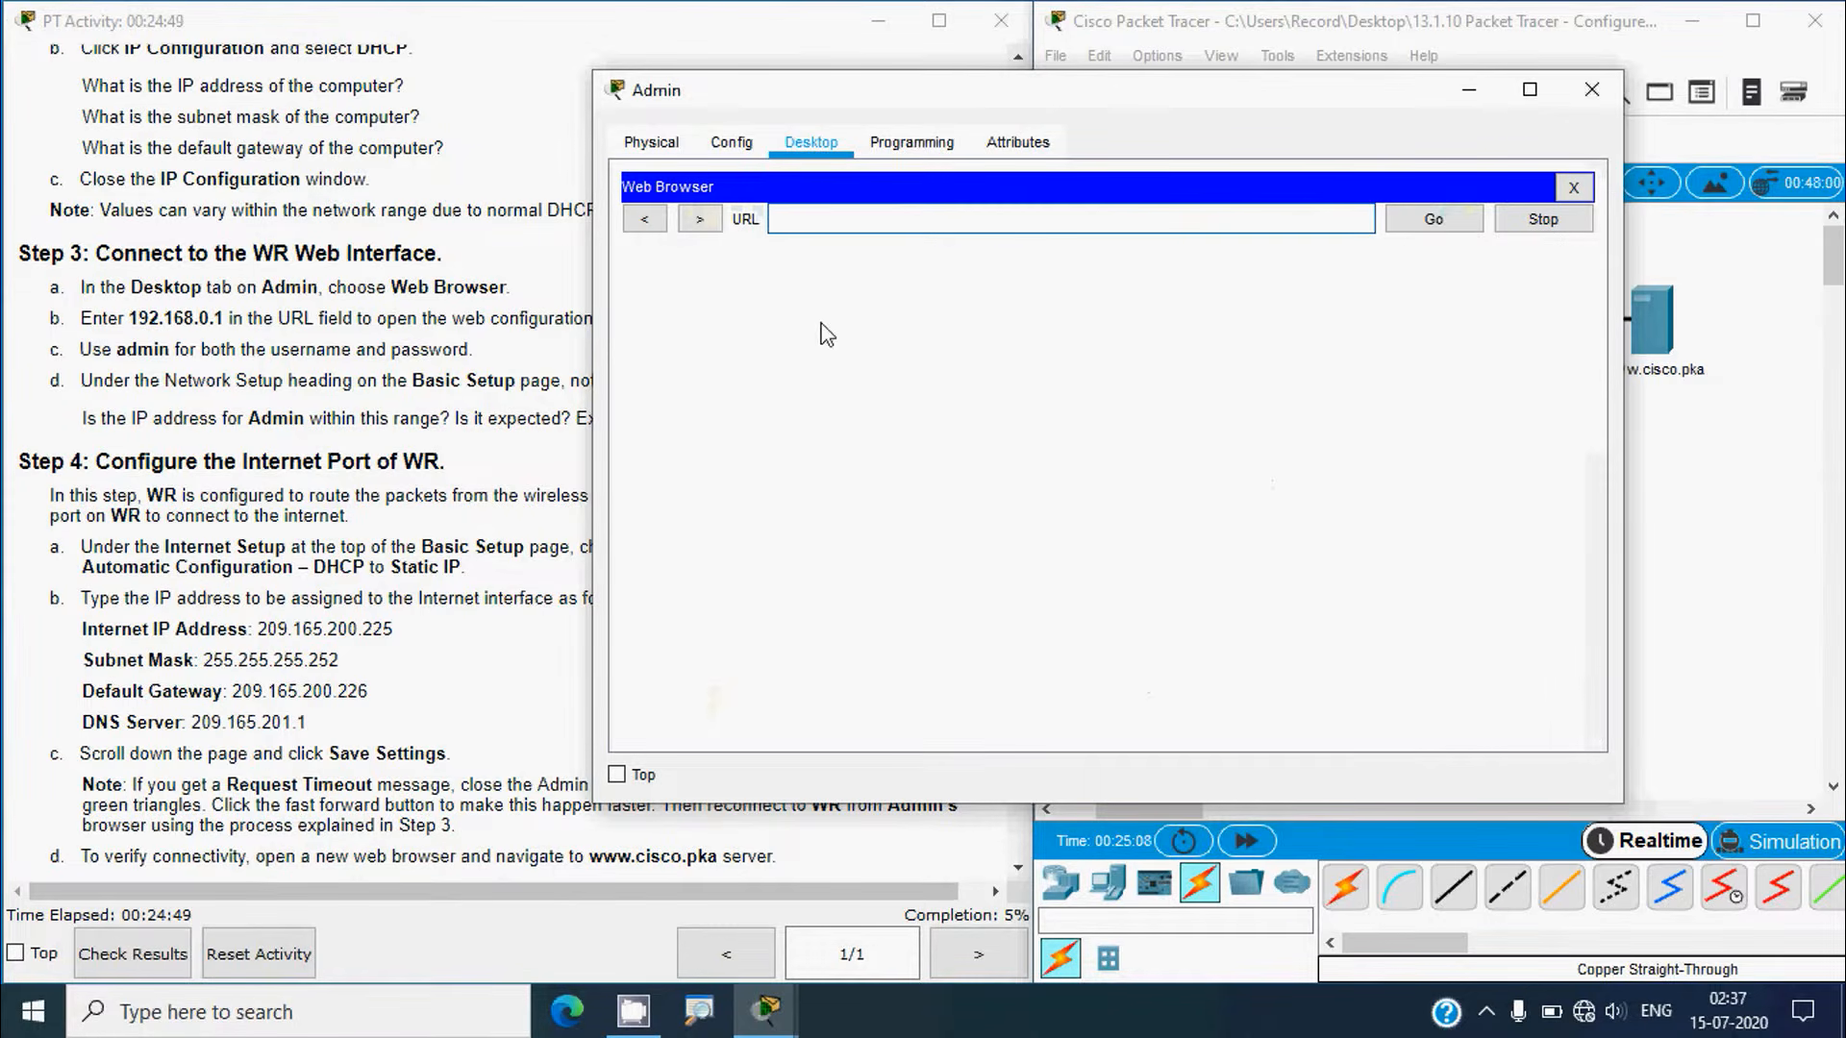
text(192.1)
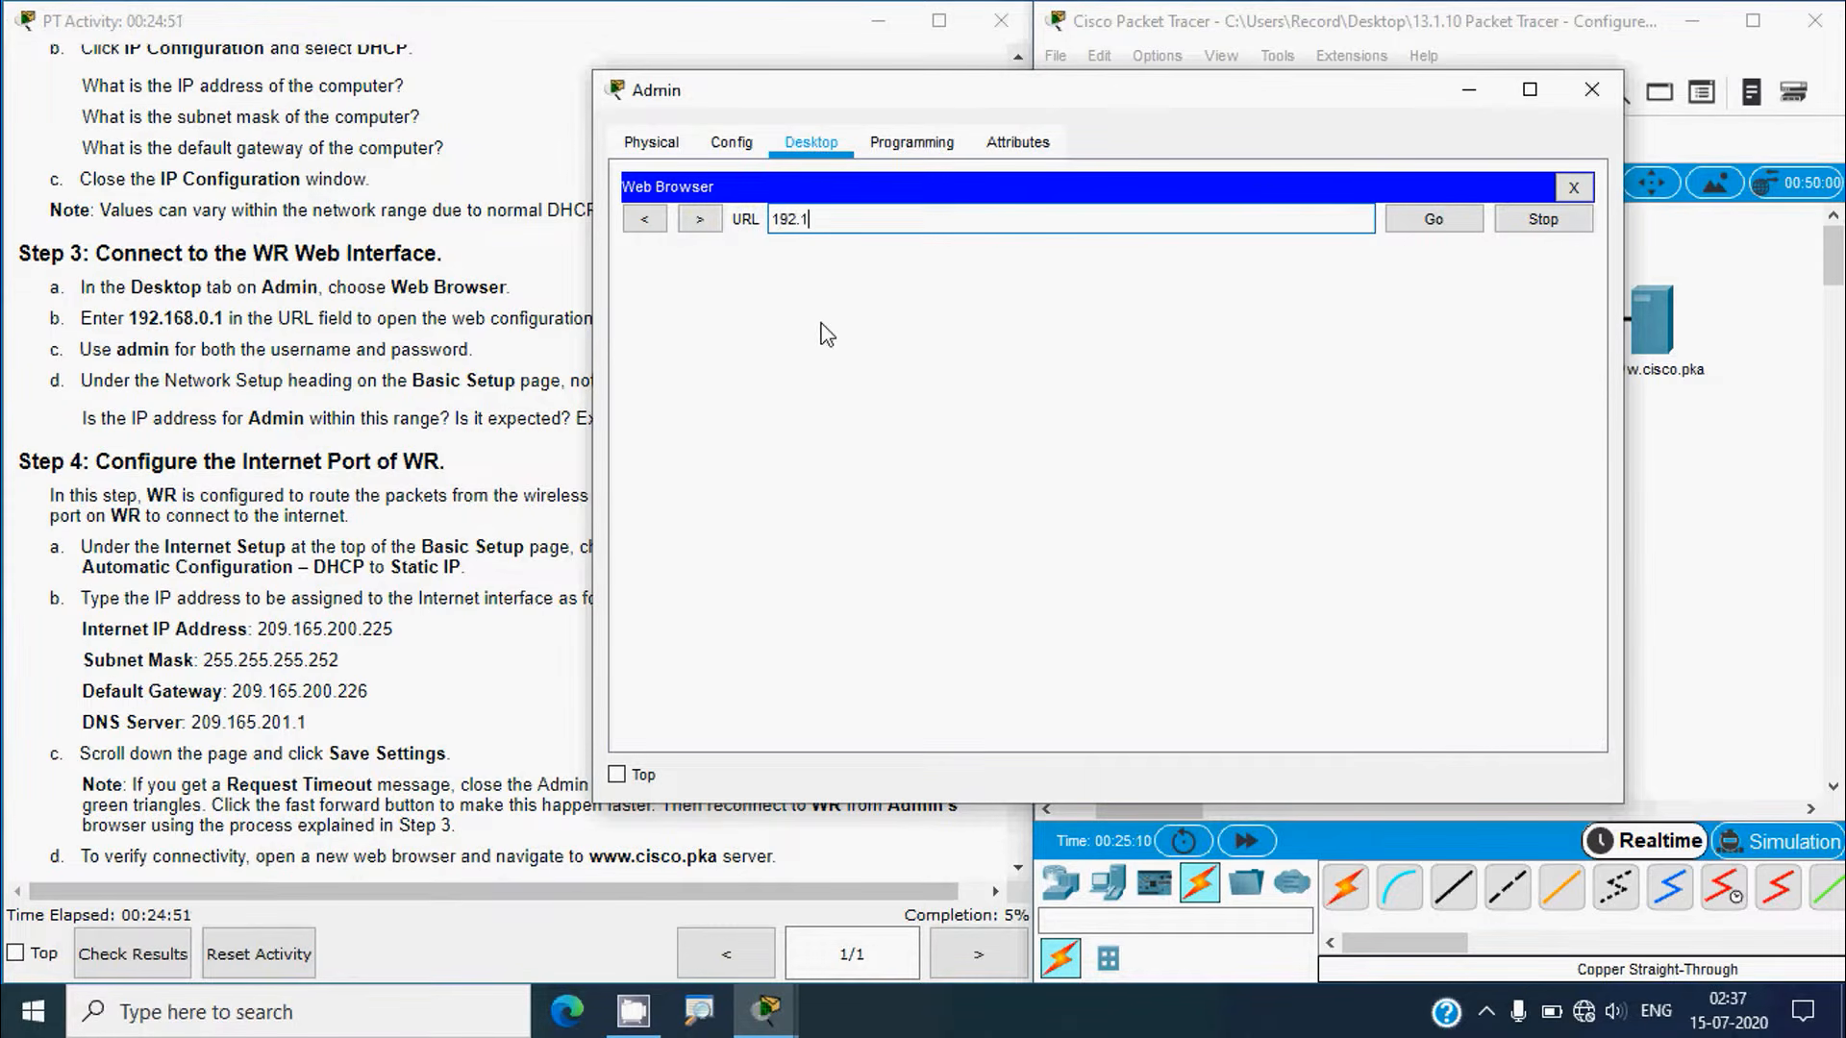
text(68.0.1)
click(1432, 226)
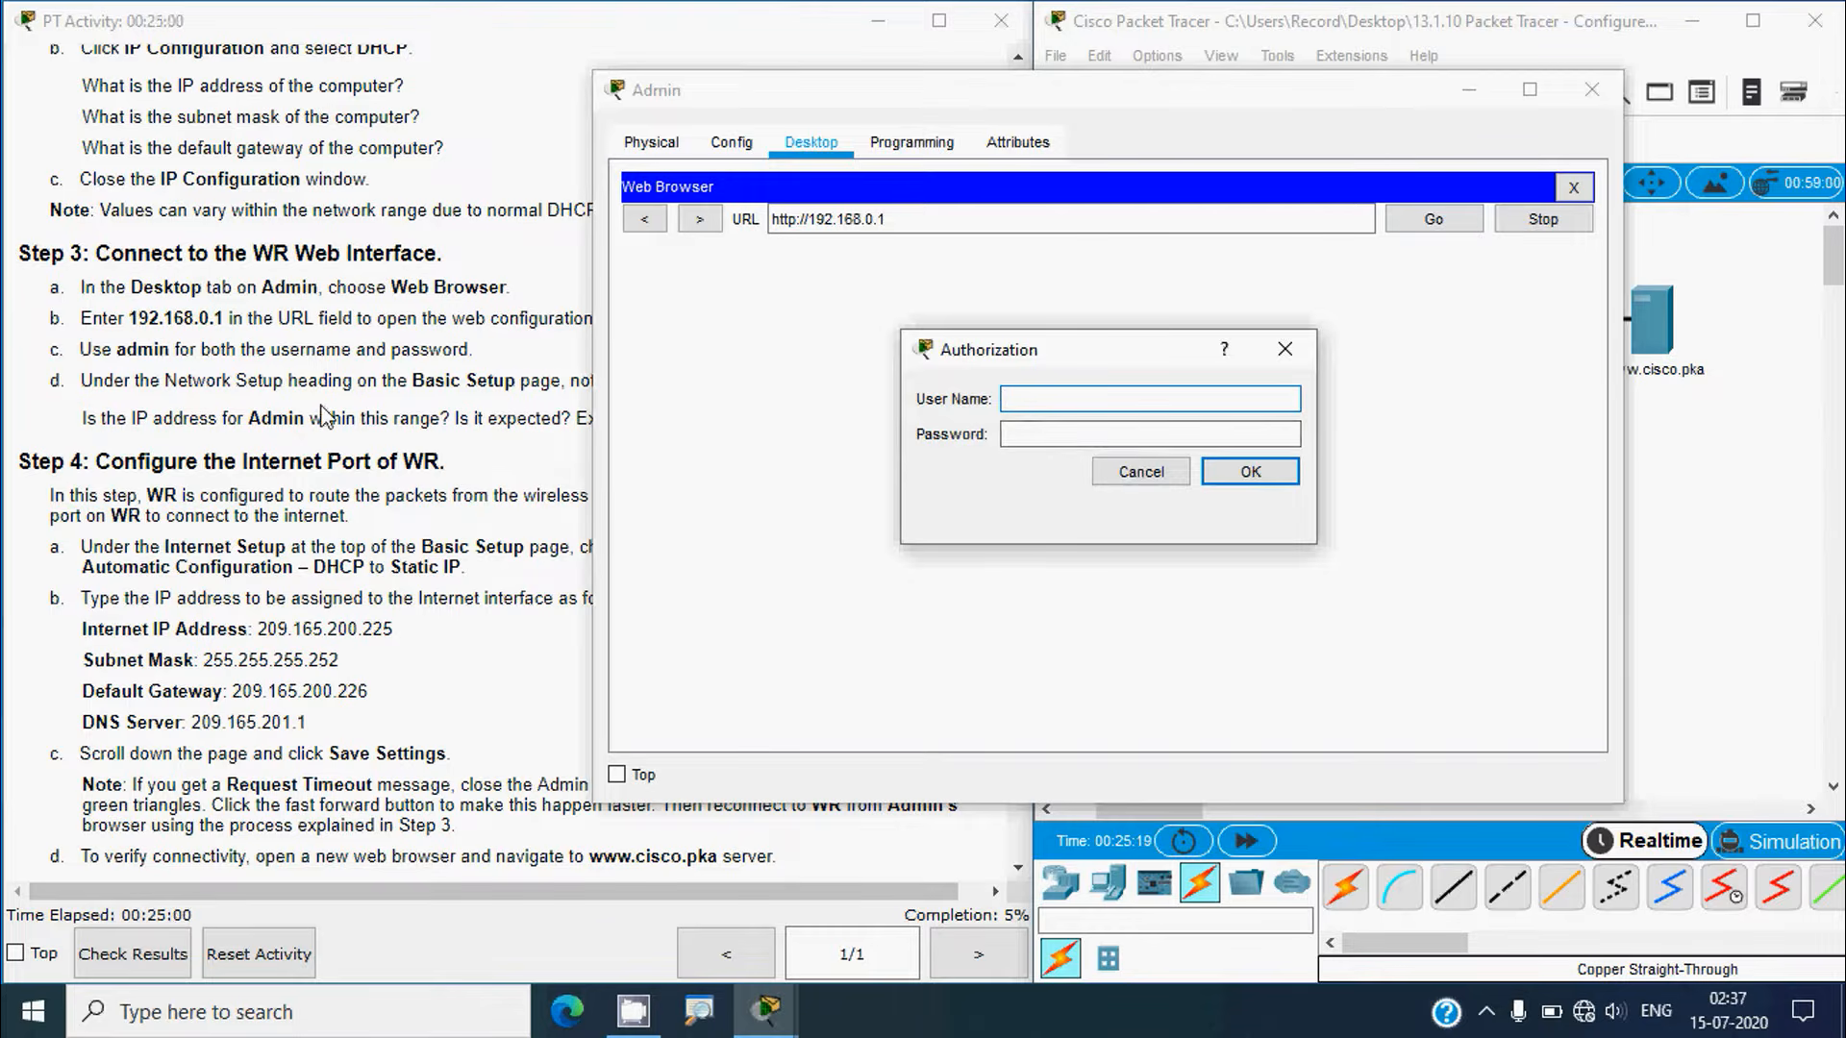
Step: Sign in to WR's web configuration with the router's user name and password
click(327, 418)
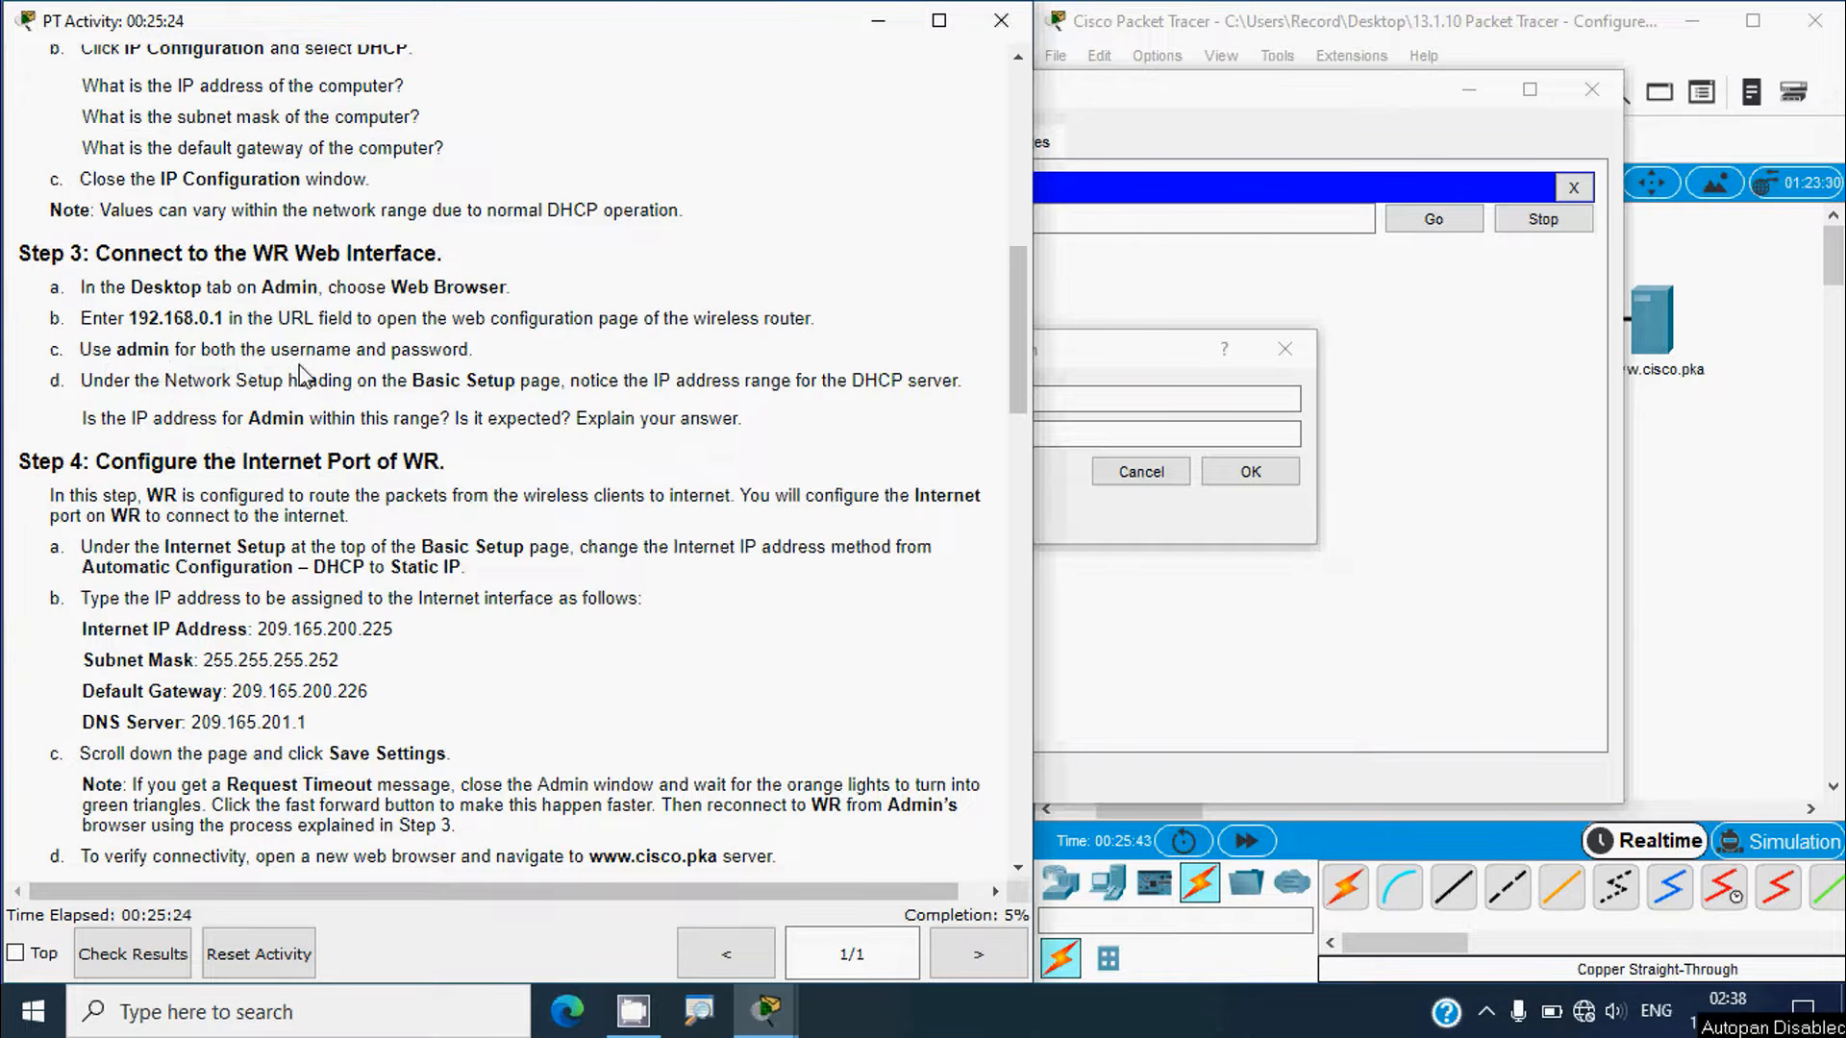
click(1144, 379)
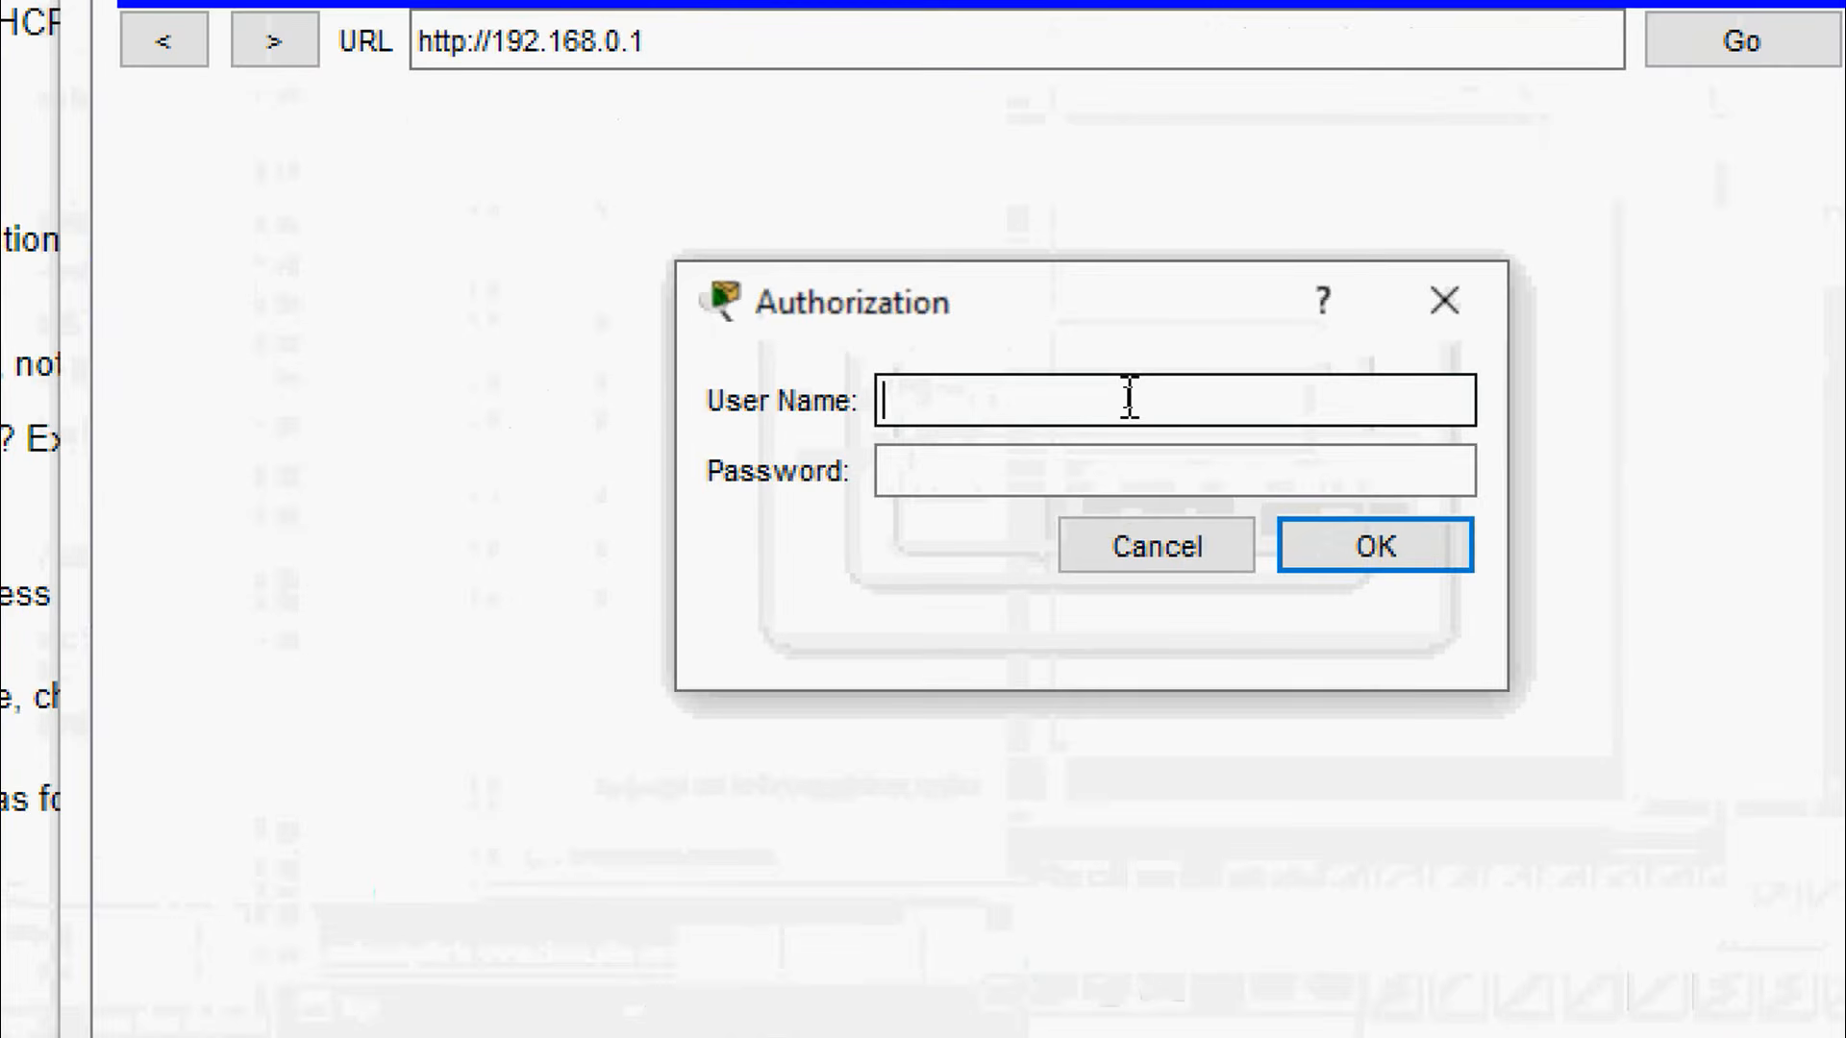
text(admin)
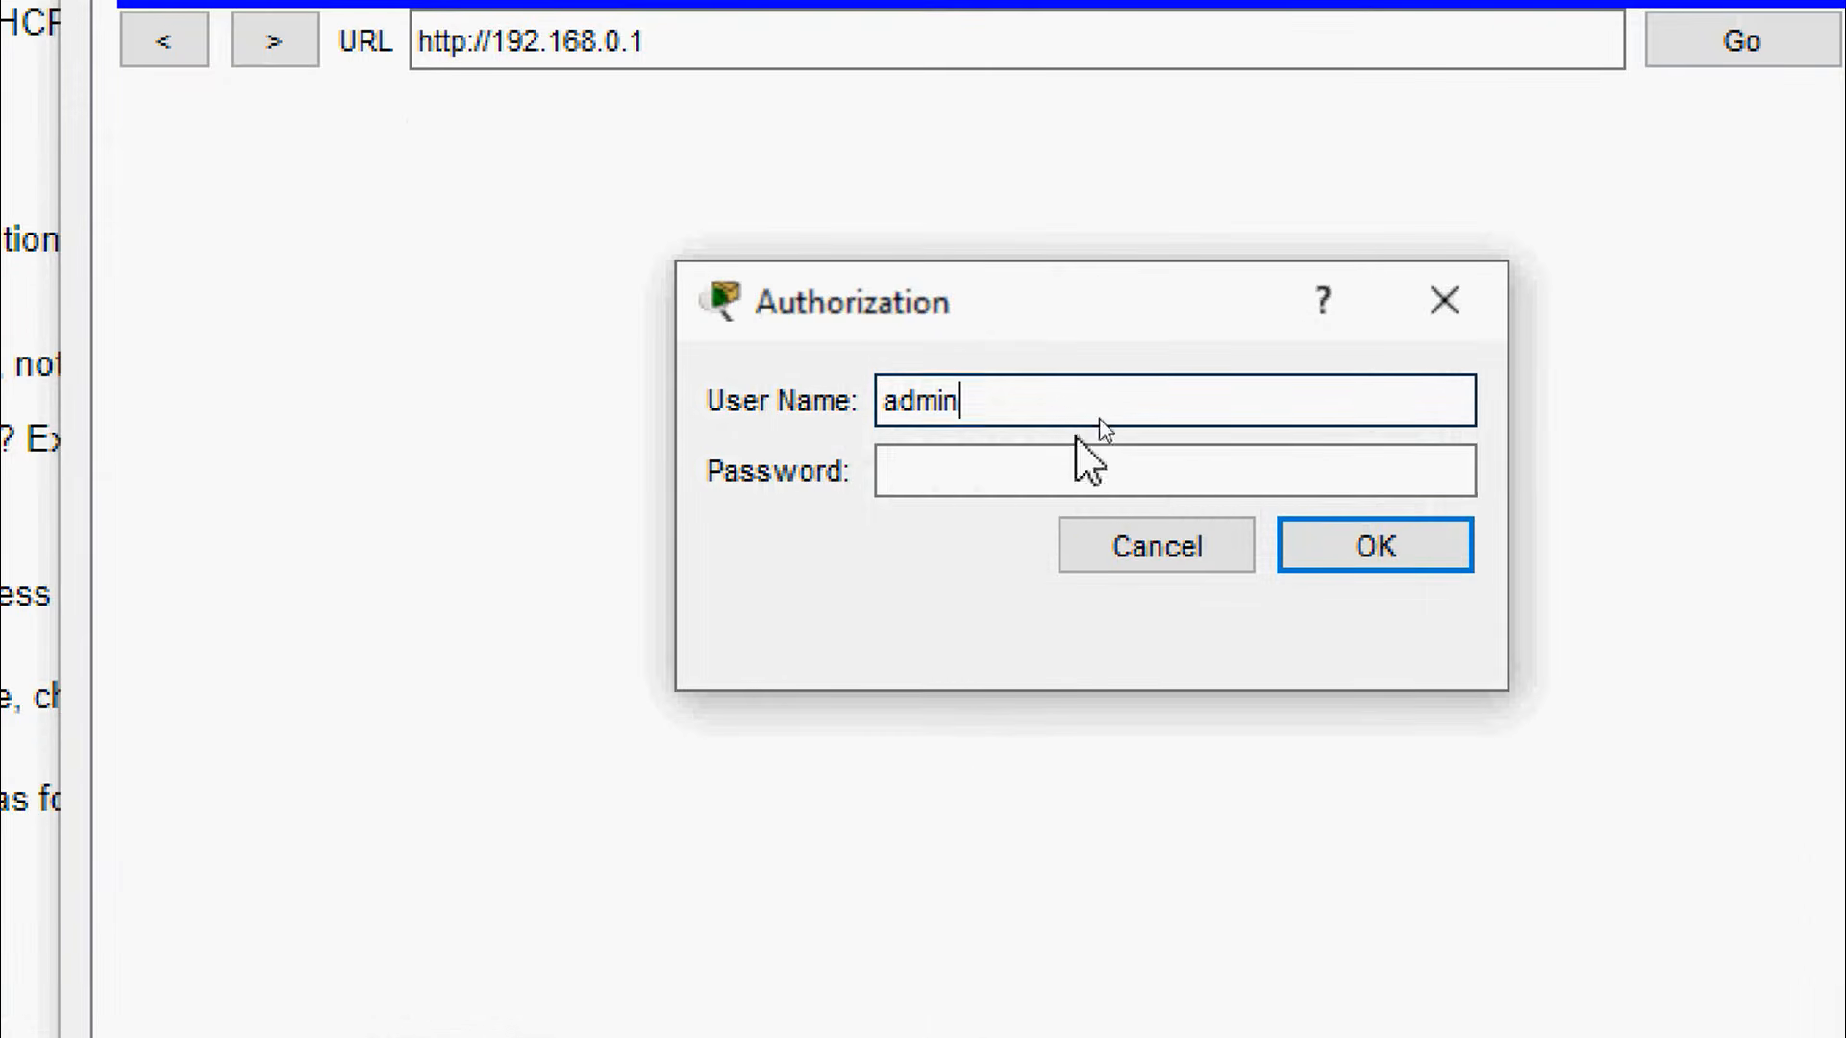
click(1063, 465)
text(admin)
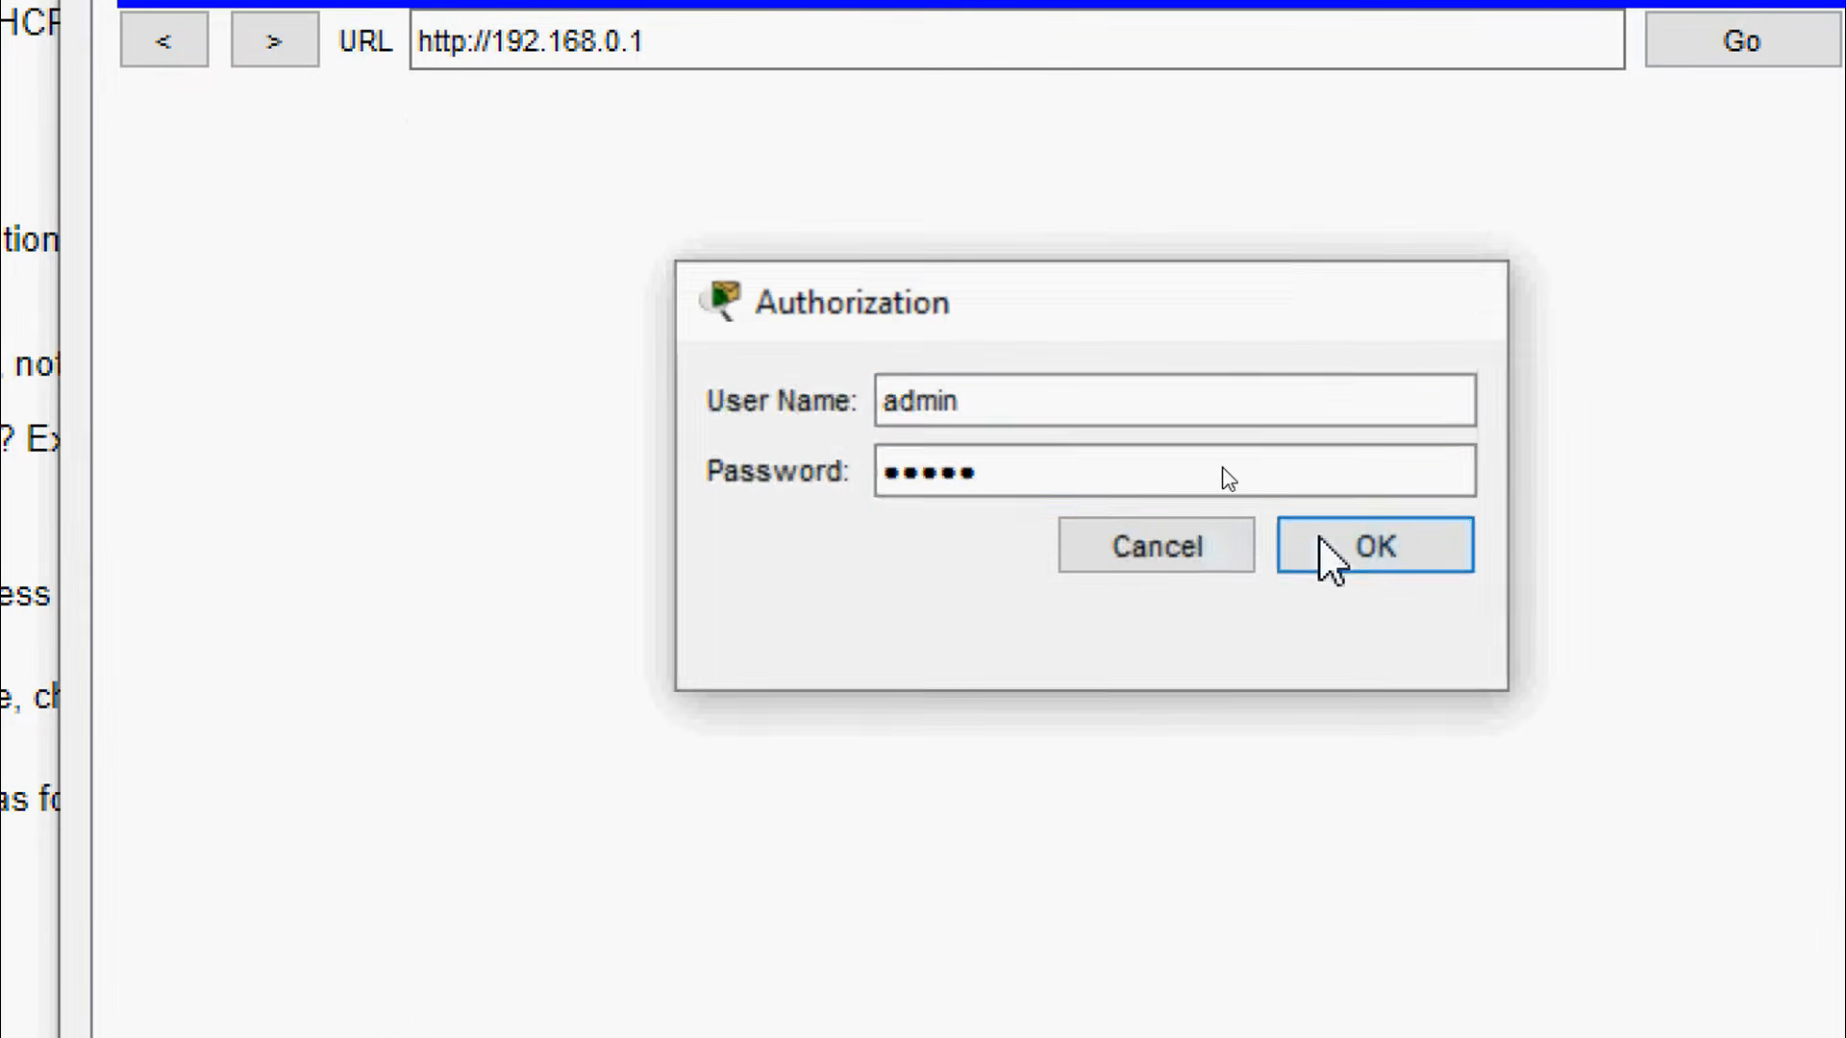
click(1332, 553)
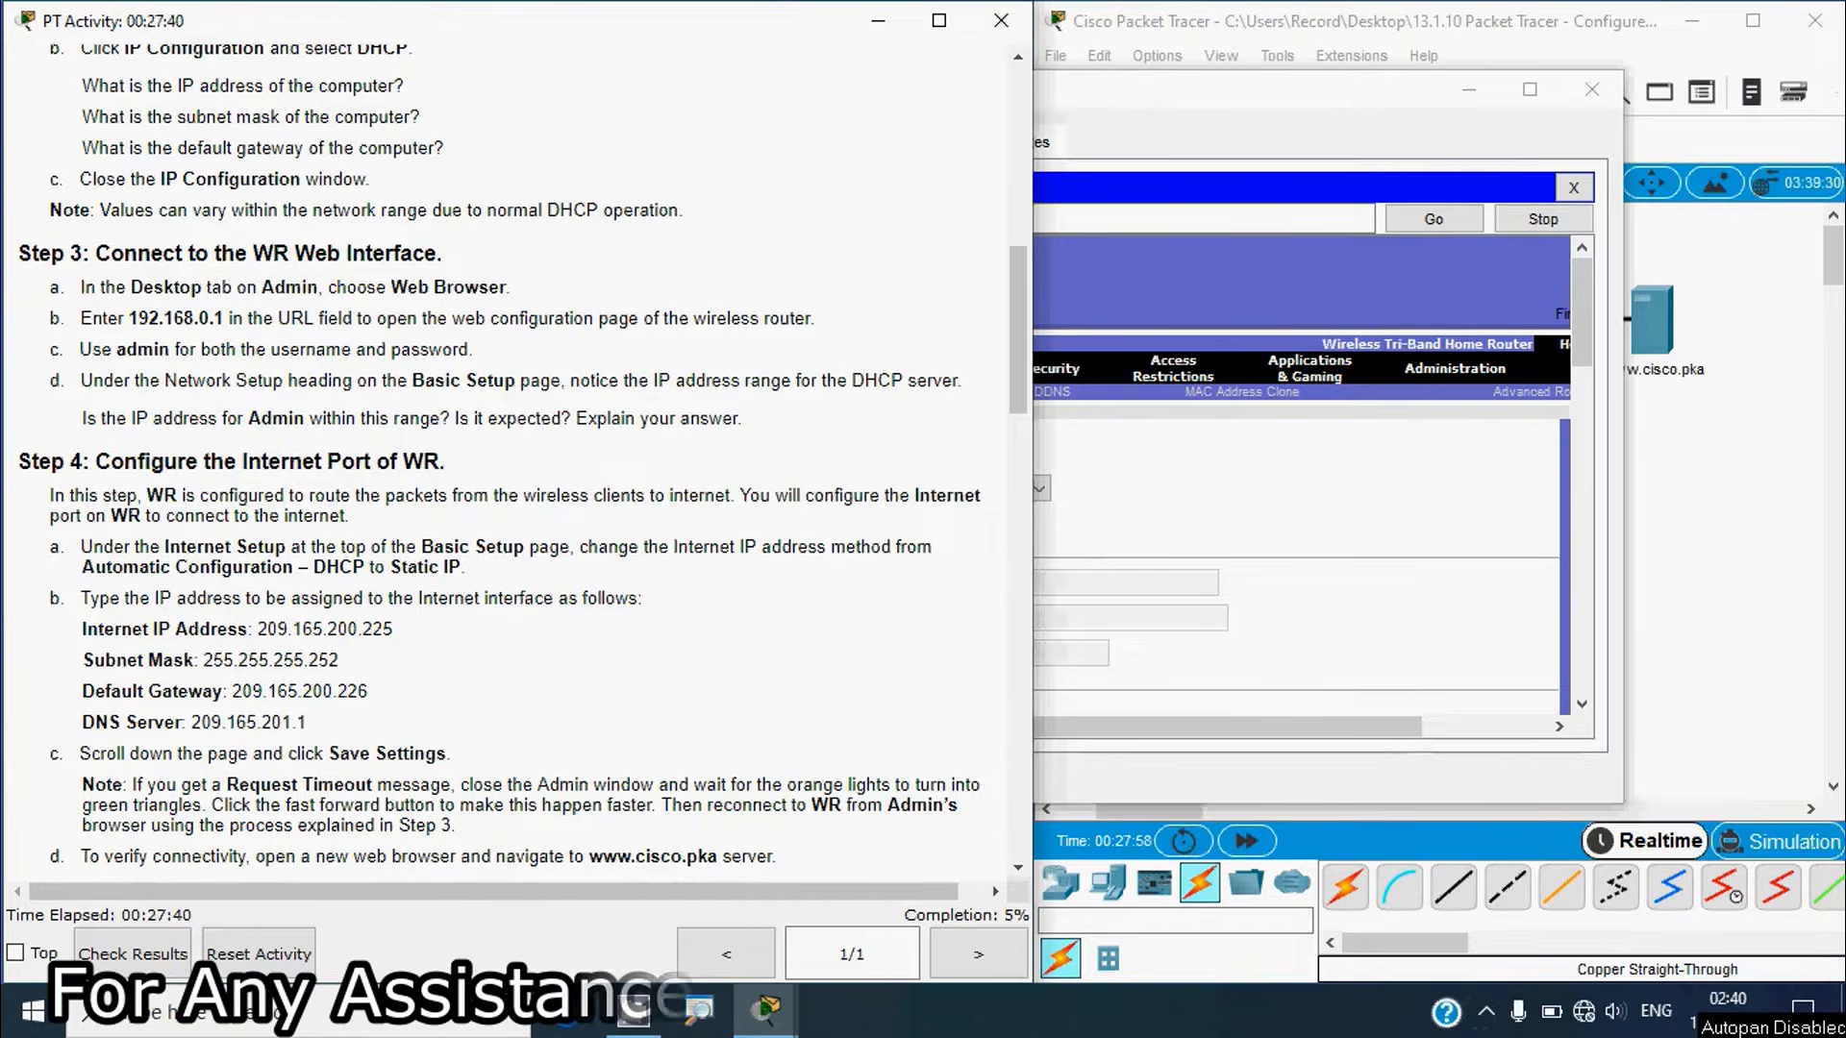
Step: Bring the Admin browser showing WR's Basic Setup page in front of the activity window
click(1143, 113)
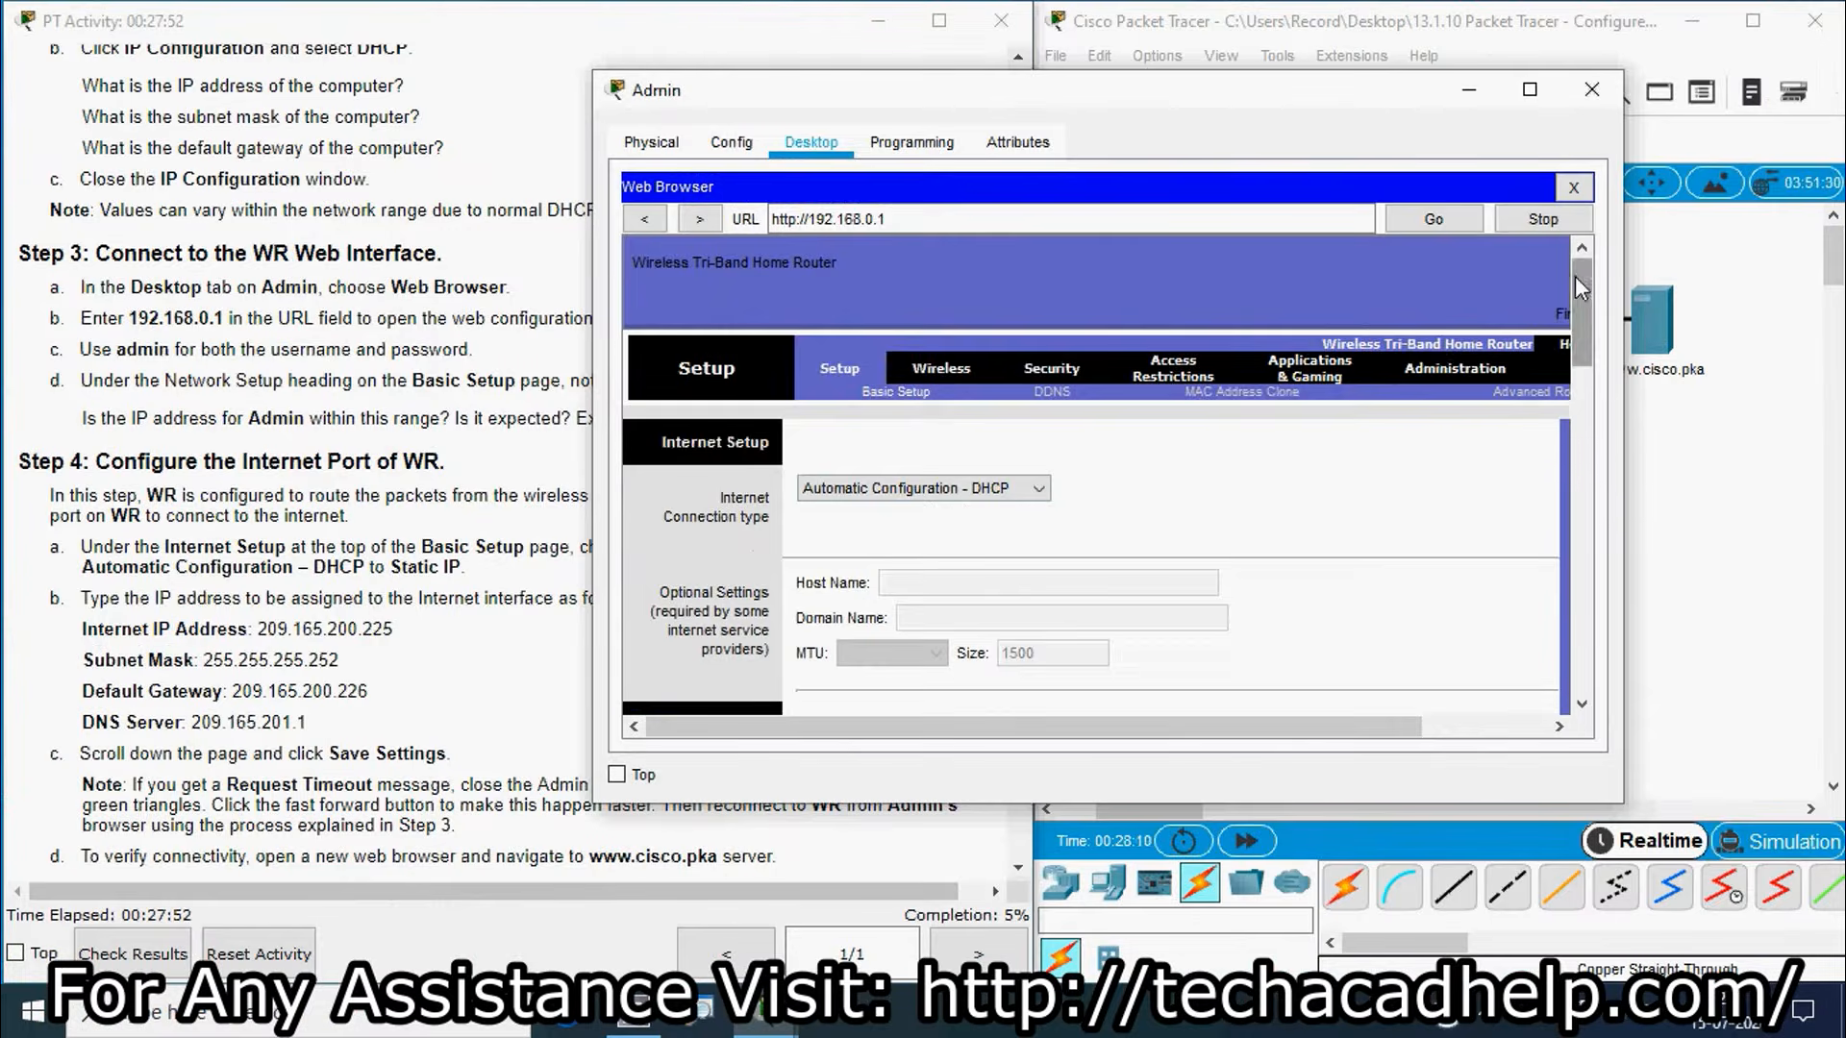
Step: Scroll to Network Setup and inspect the DHCP range 192.168.0.100–149 and maximum users
drag(1577, 275, 1597, 402)
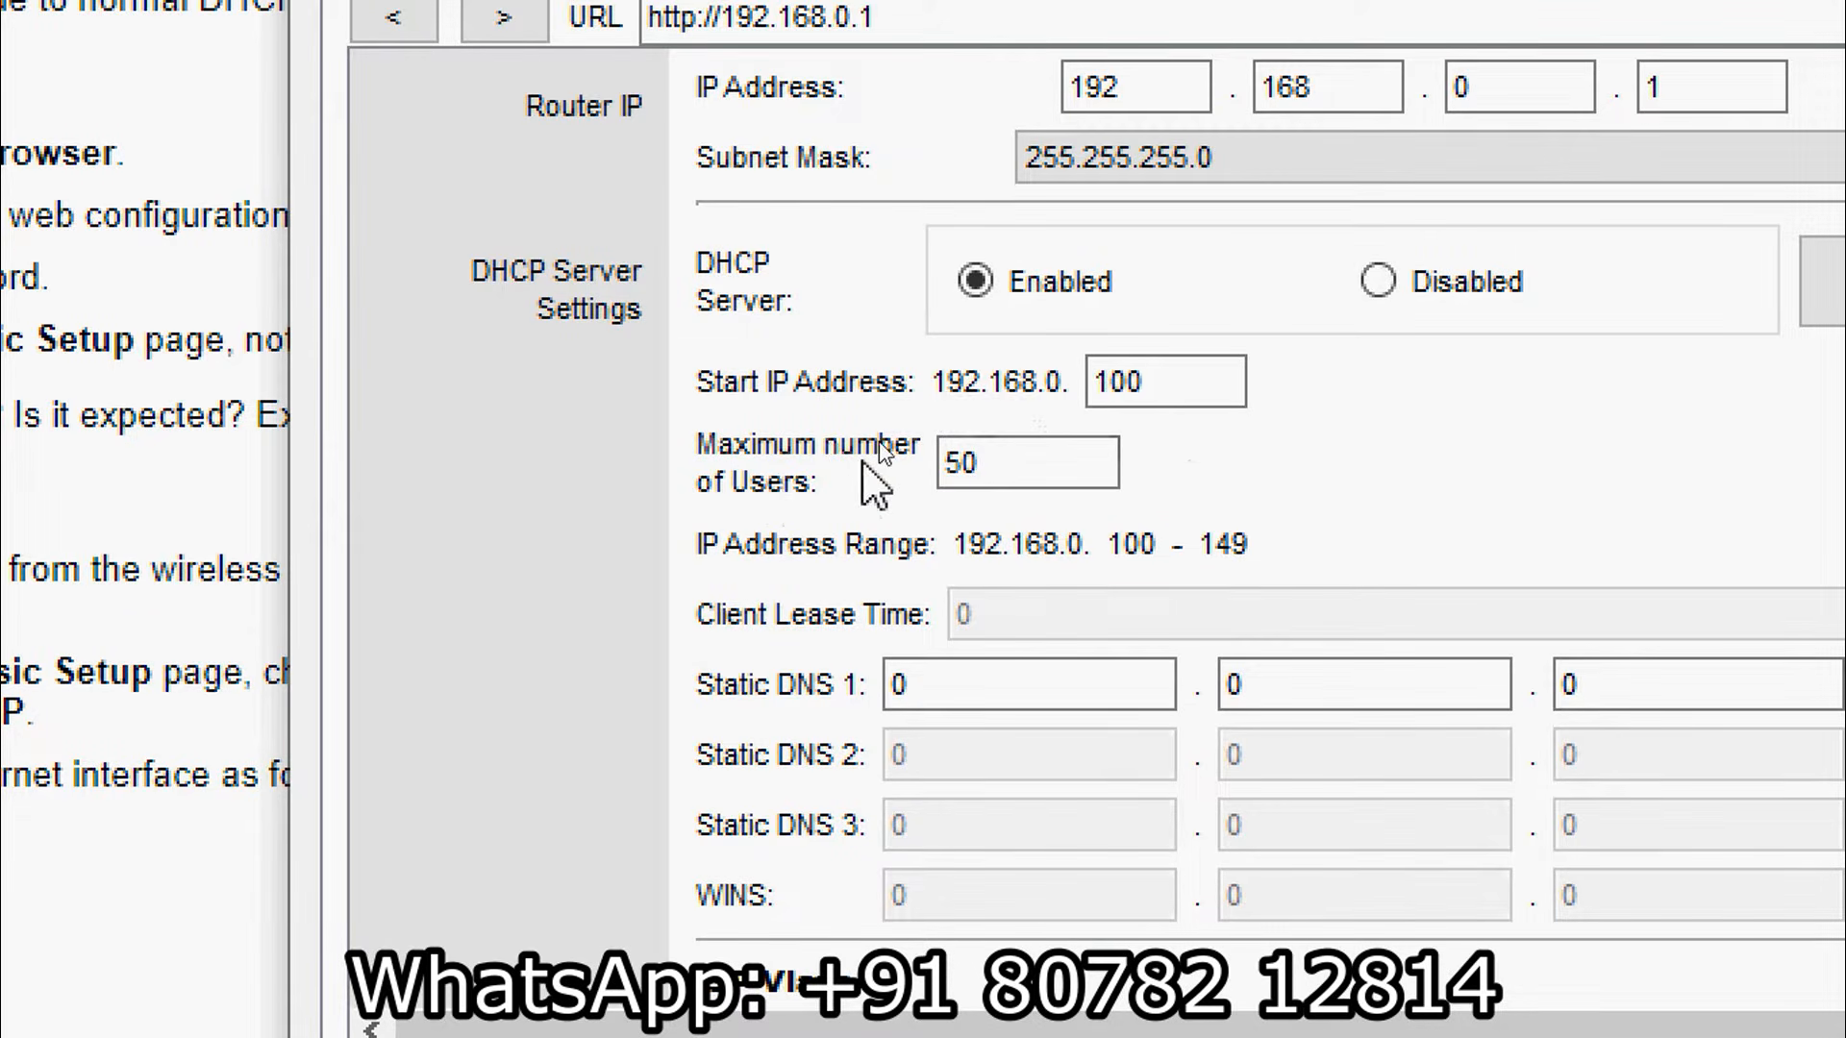
click(971, 464)
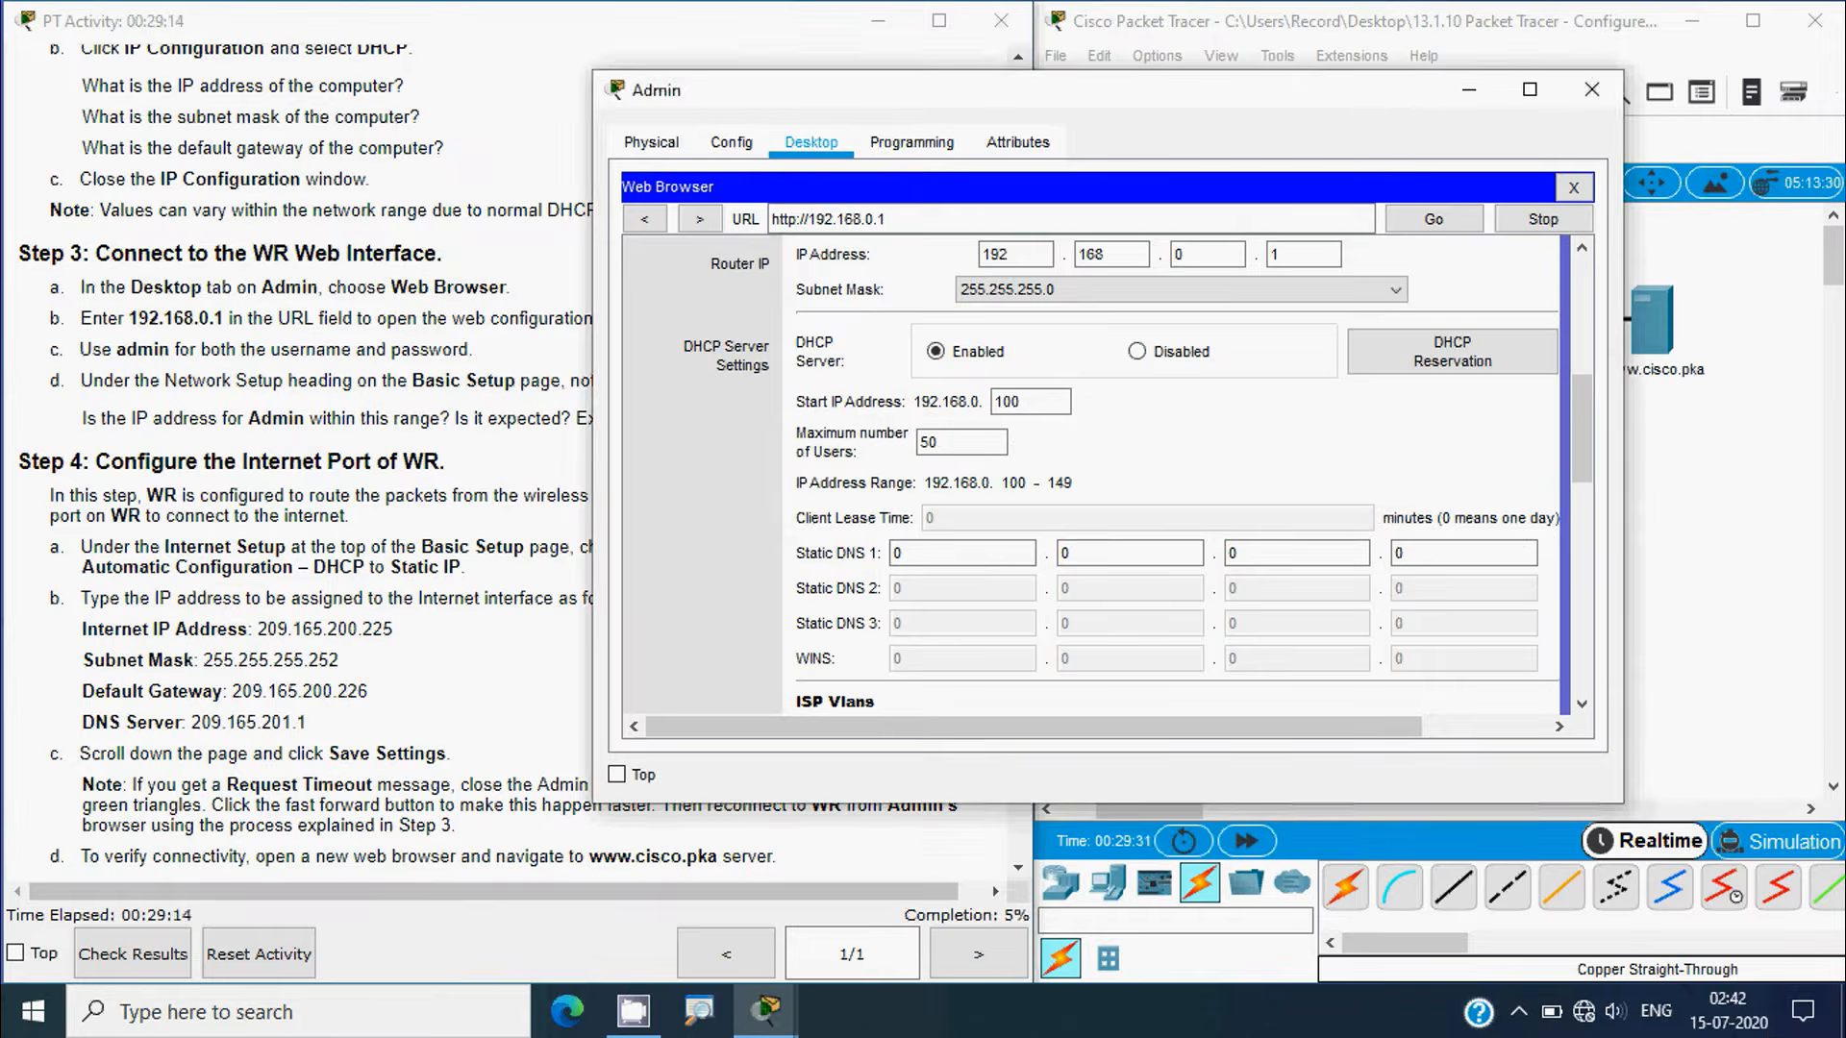
Step: Scroll the activity instructions to Step 4: Static IP 209.165.200.225 on WR's Internet port
click(356, 553)
scroll(299, 575, down, 2)
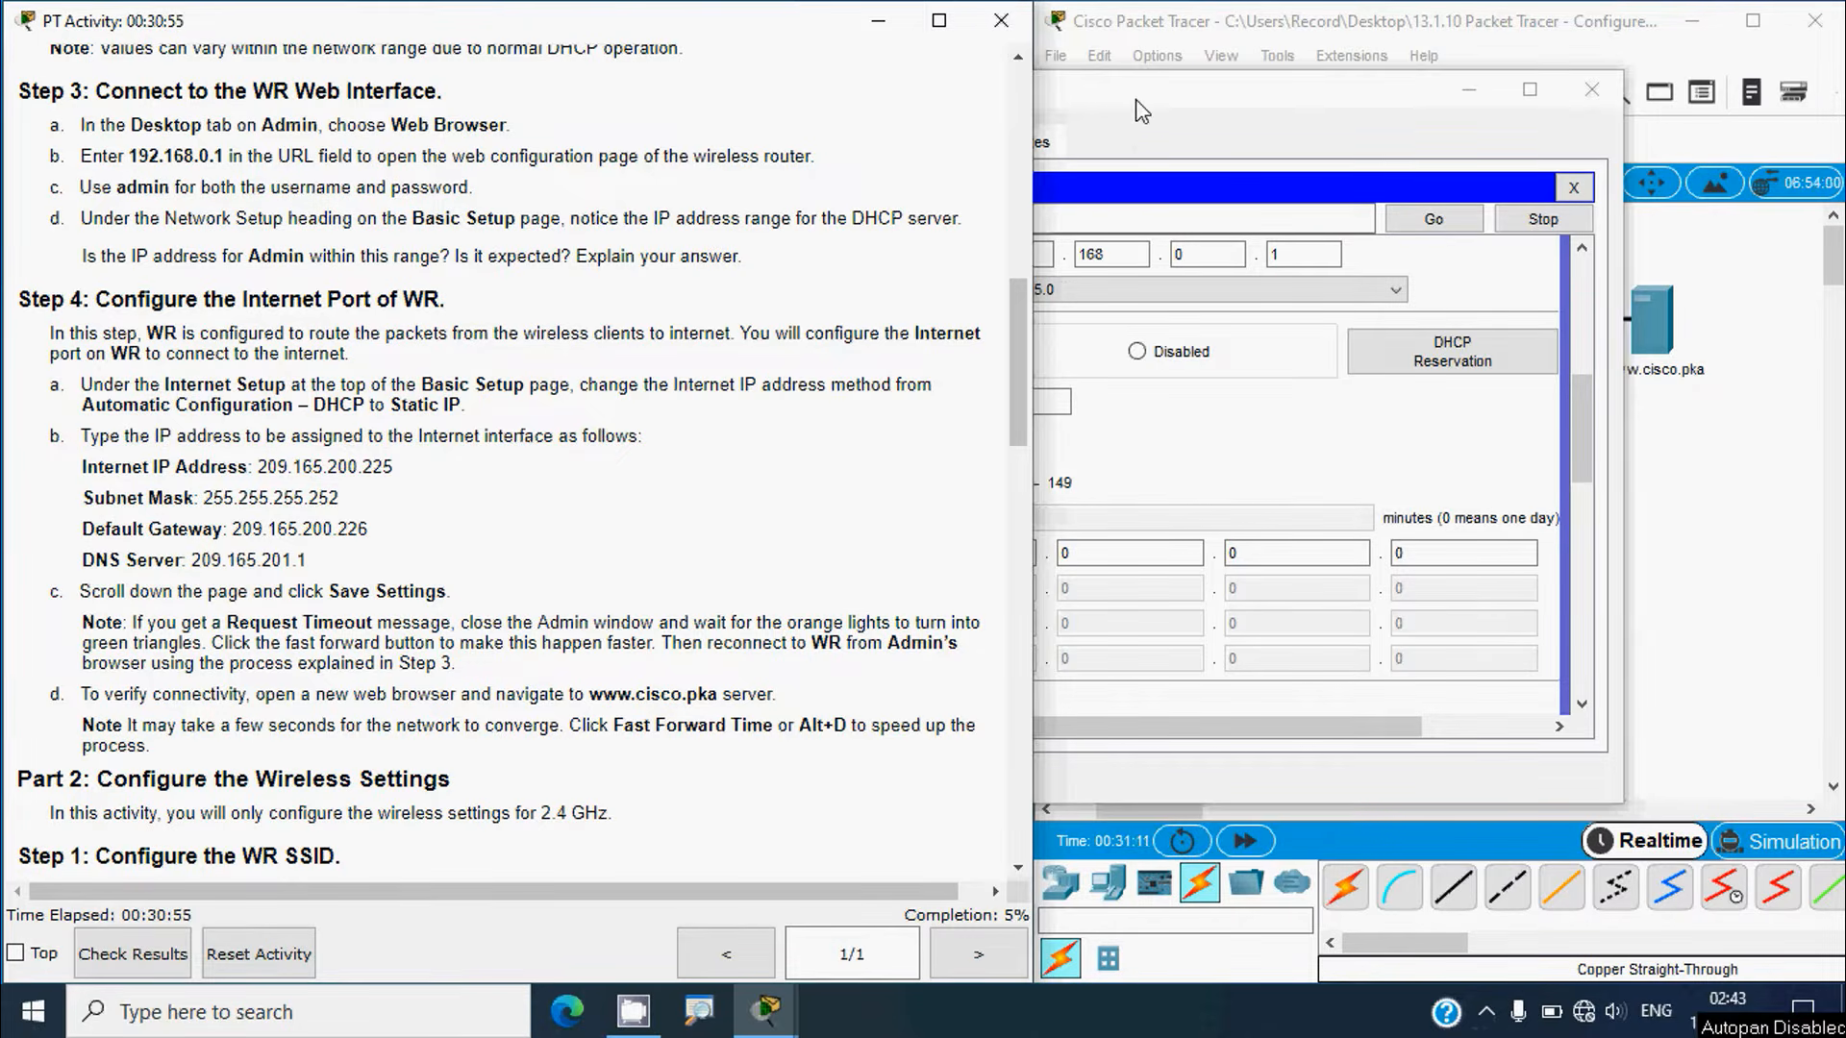
Step: Scroll Admin's browser back up to WR's Internet Setup, still Automatic Configuration – DHCP
click(1113, 180)
scroll(1582, 370, up, 3)
scroll(1580, 293, up, 5)
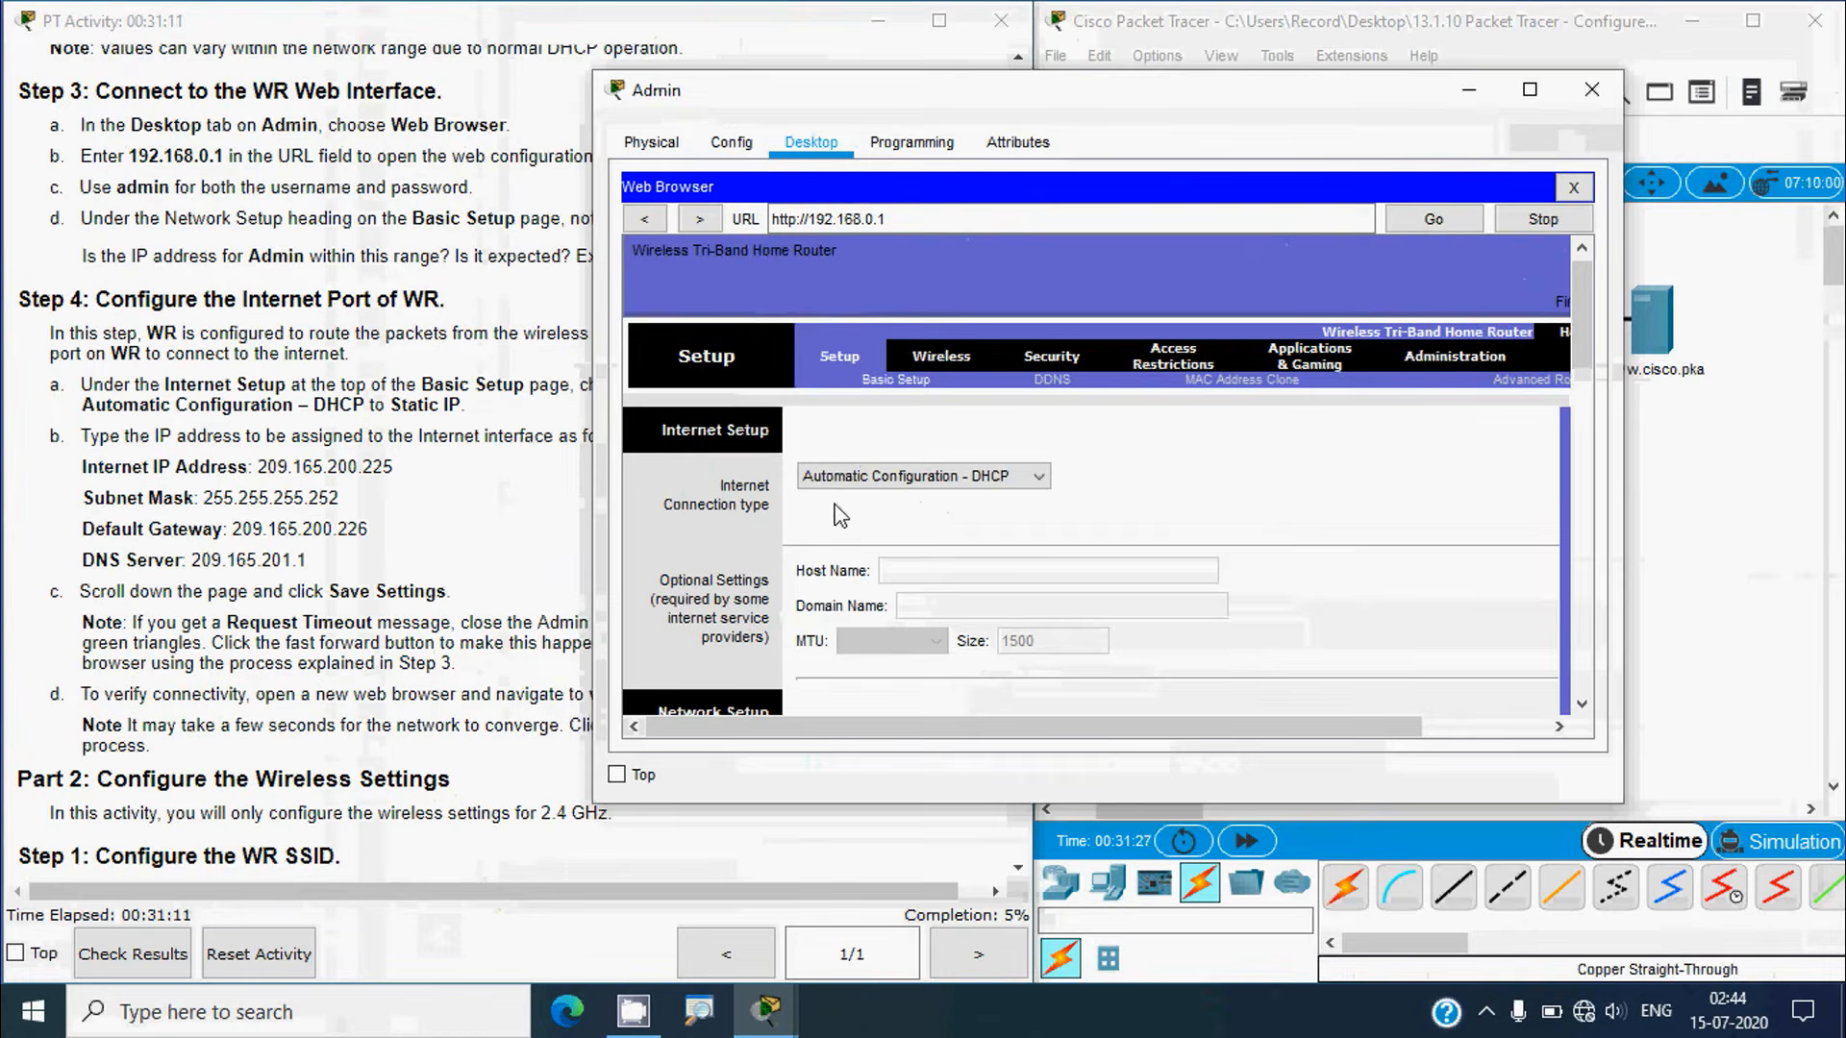
Step: Switch WR's Internet connection type from DHCP to Static IP, checking the instructions for the addresses
click(1035, 483)
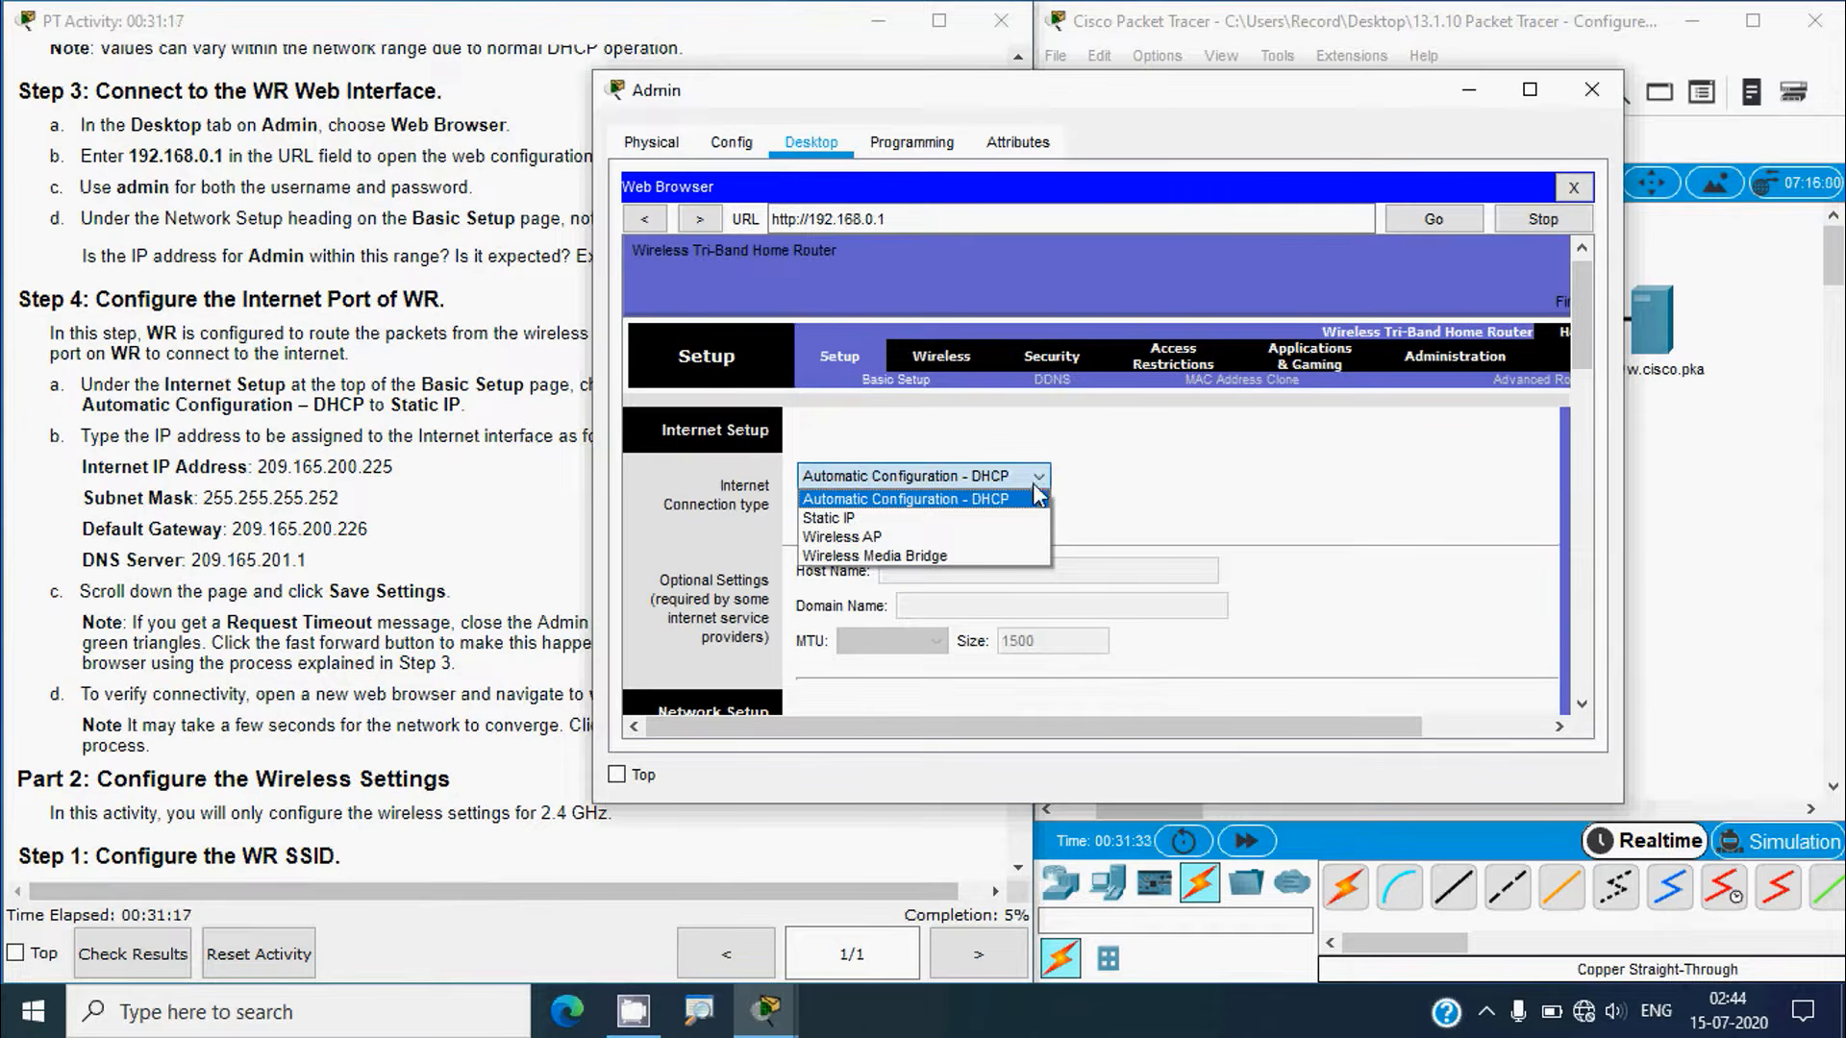
click(870, 520)
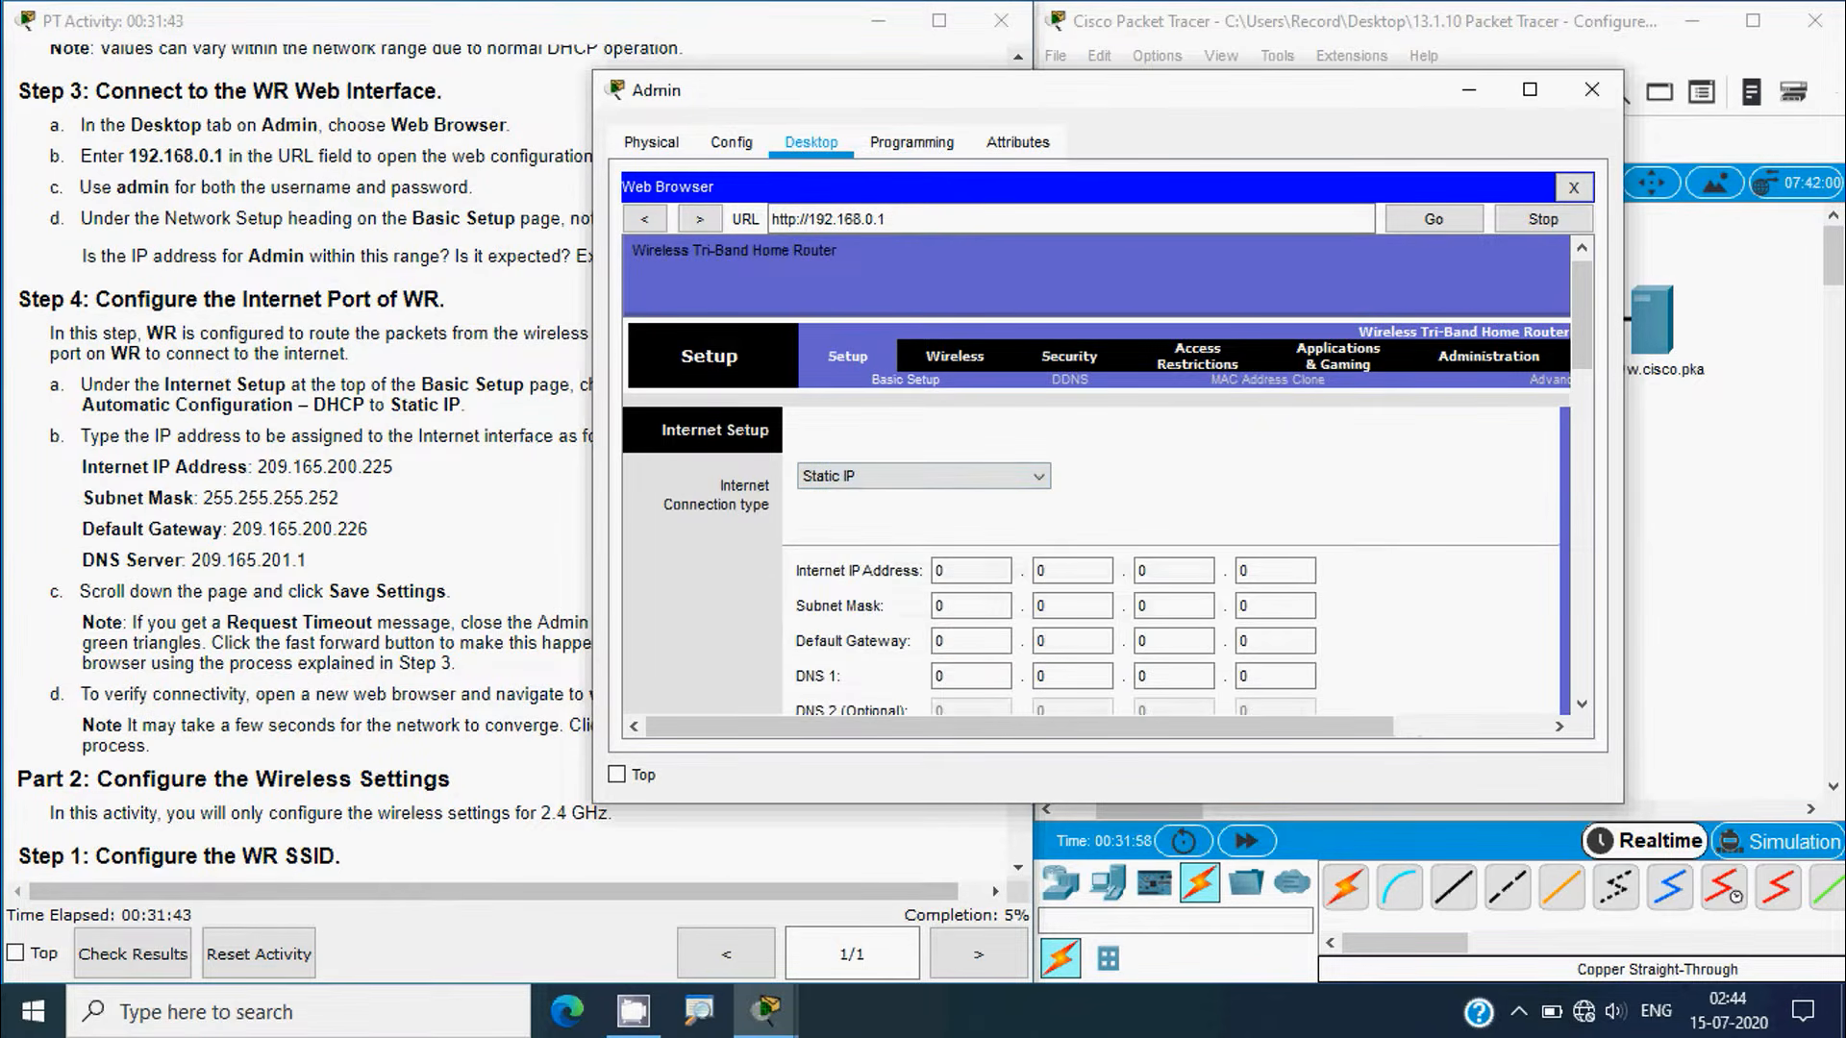
click(315, 466)
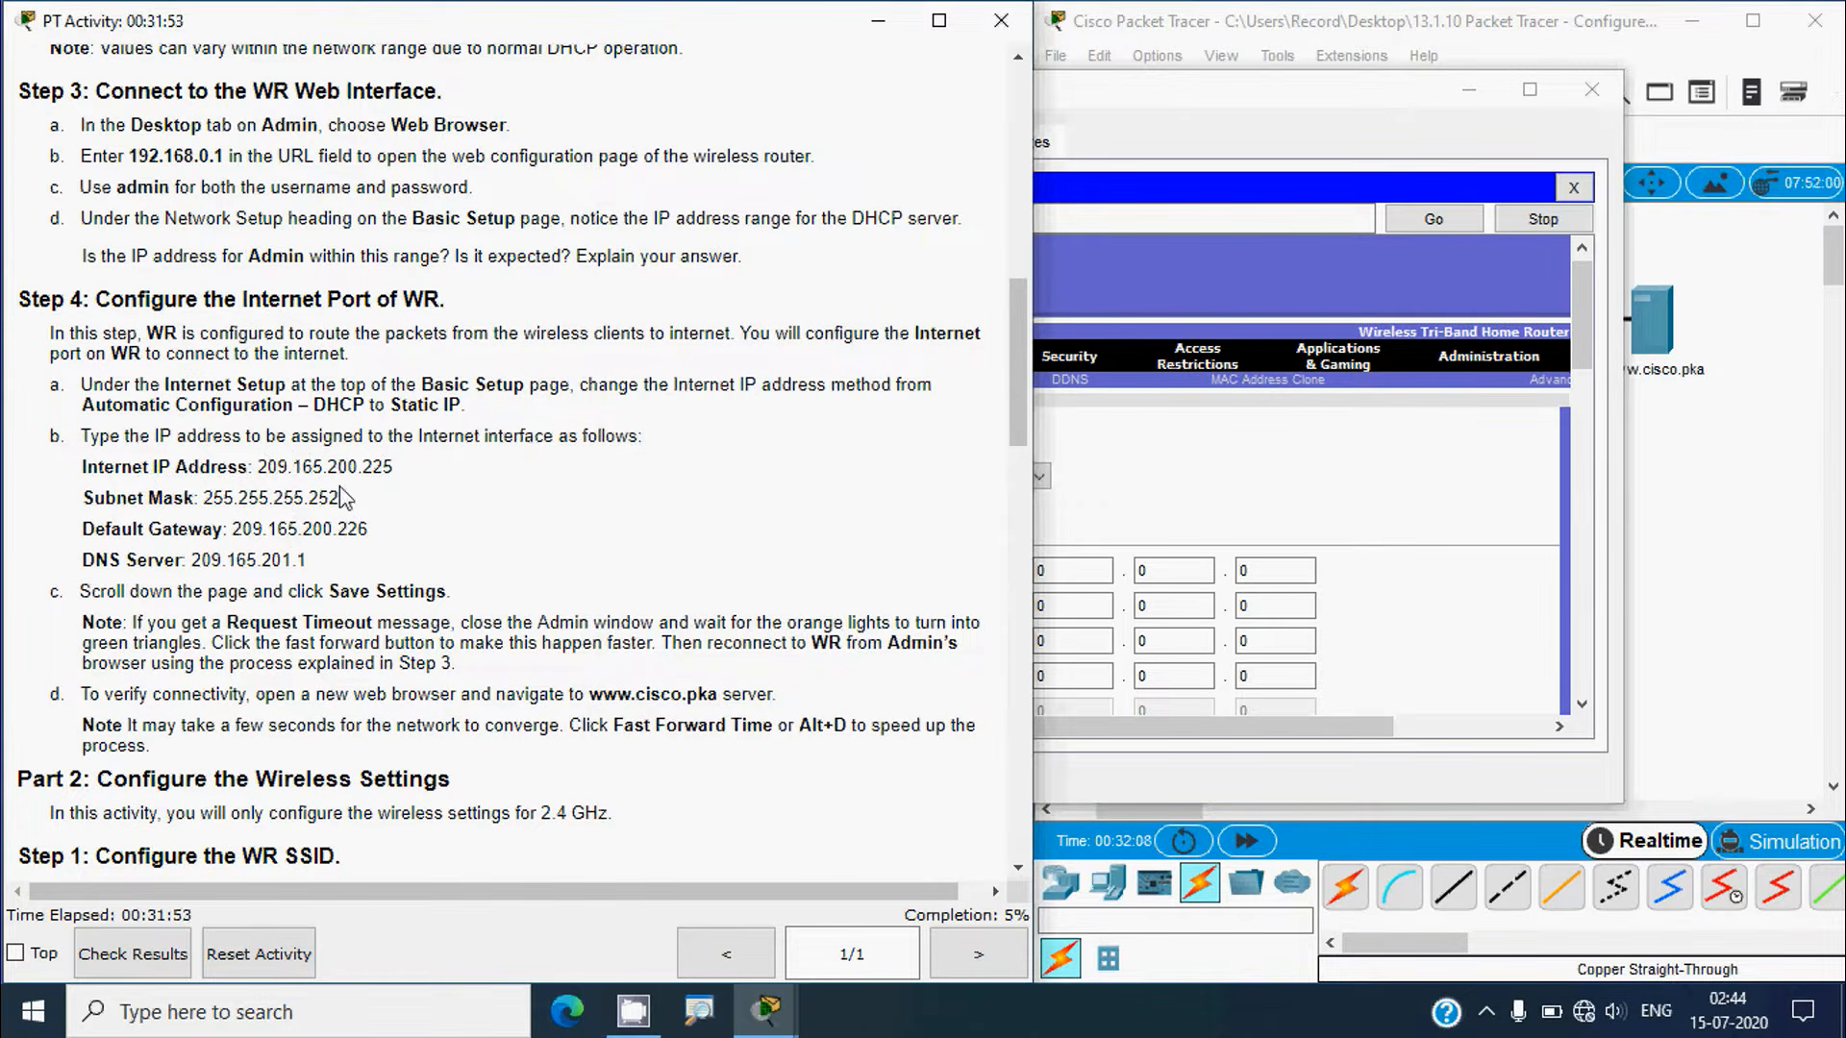
click(1134, 140)
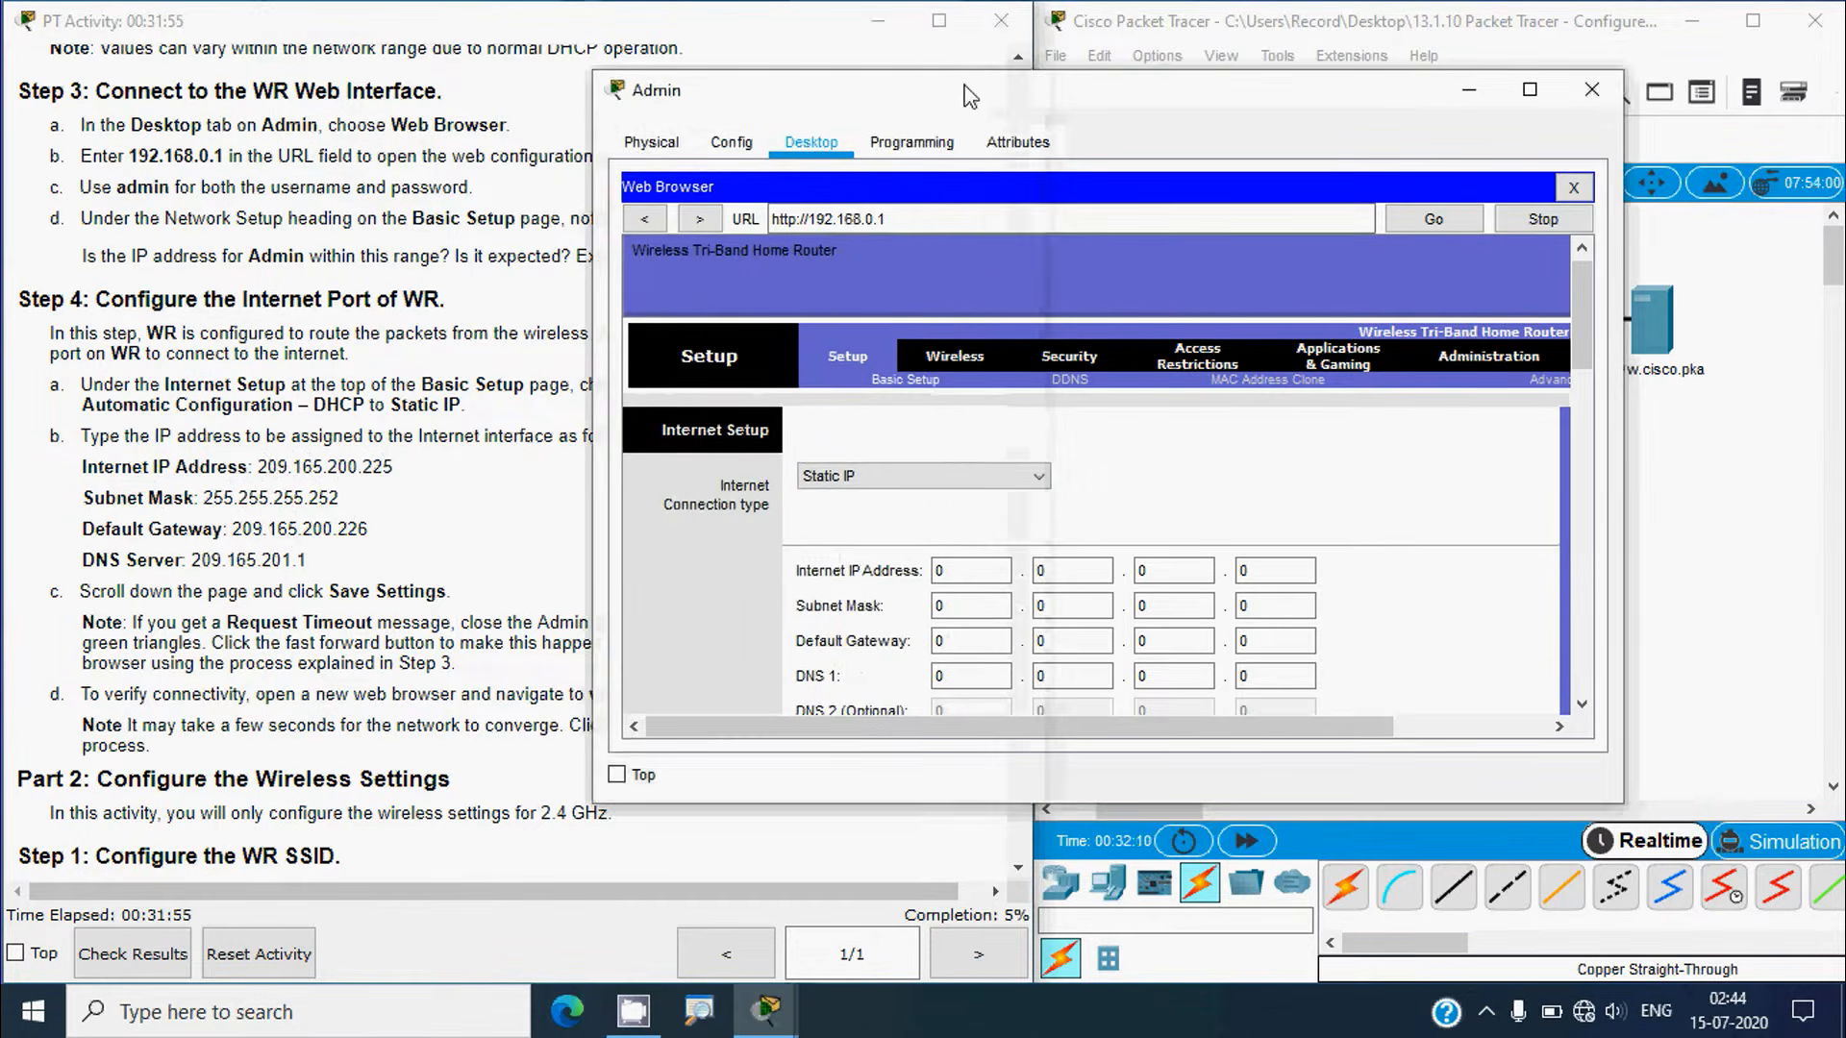
Step: Enter WR's Internet IP address 209.165.200.225
drag(944, 89, 814, 44)
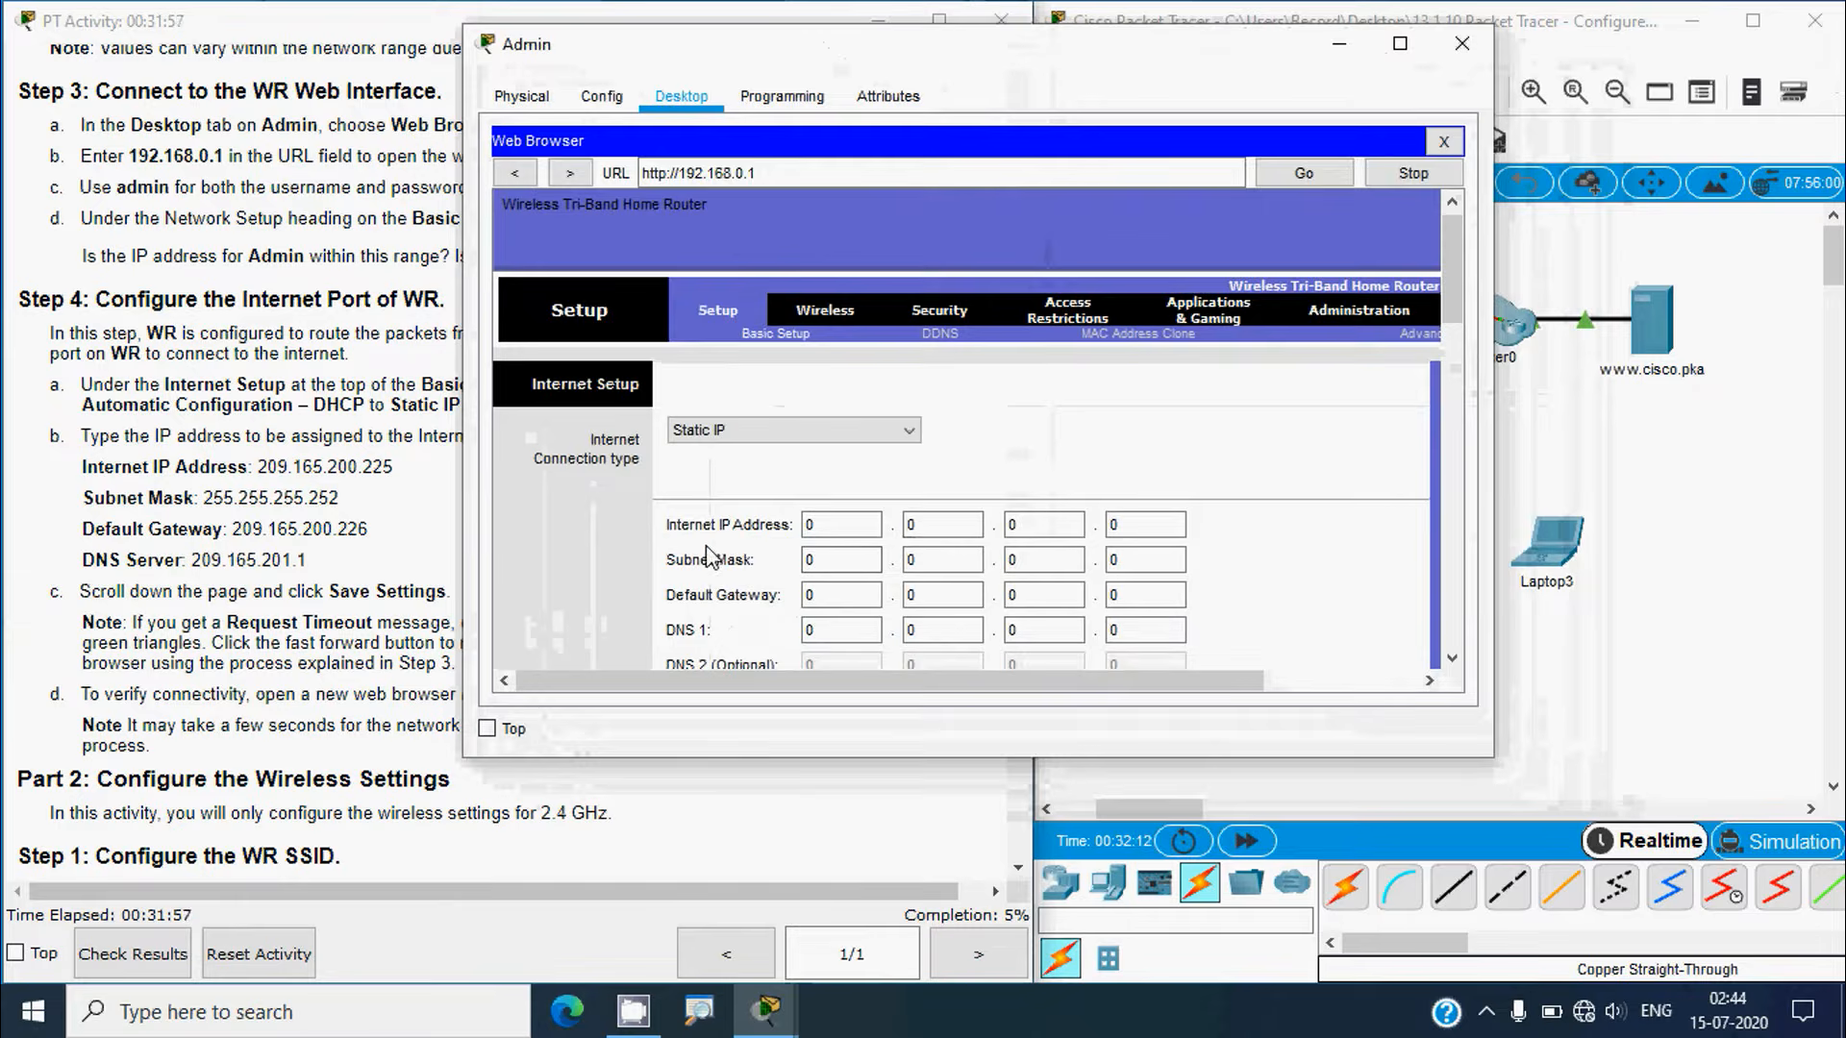
double_click(815, 525)
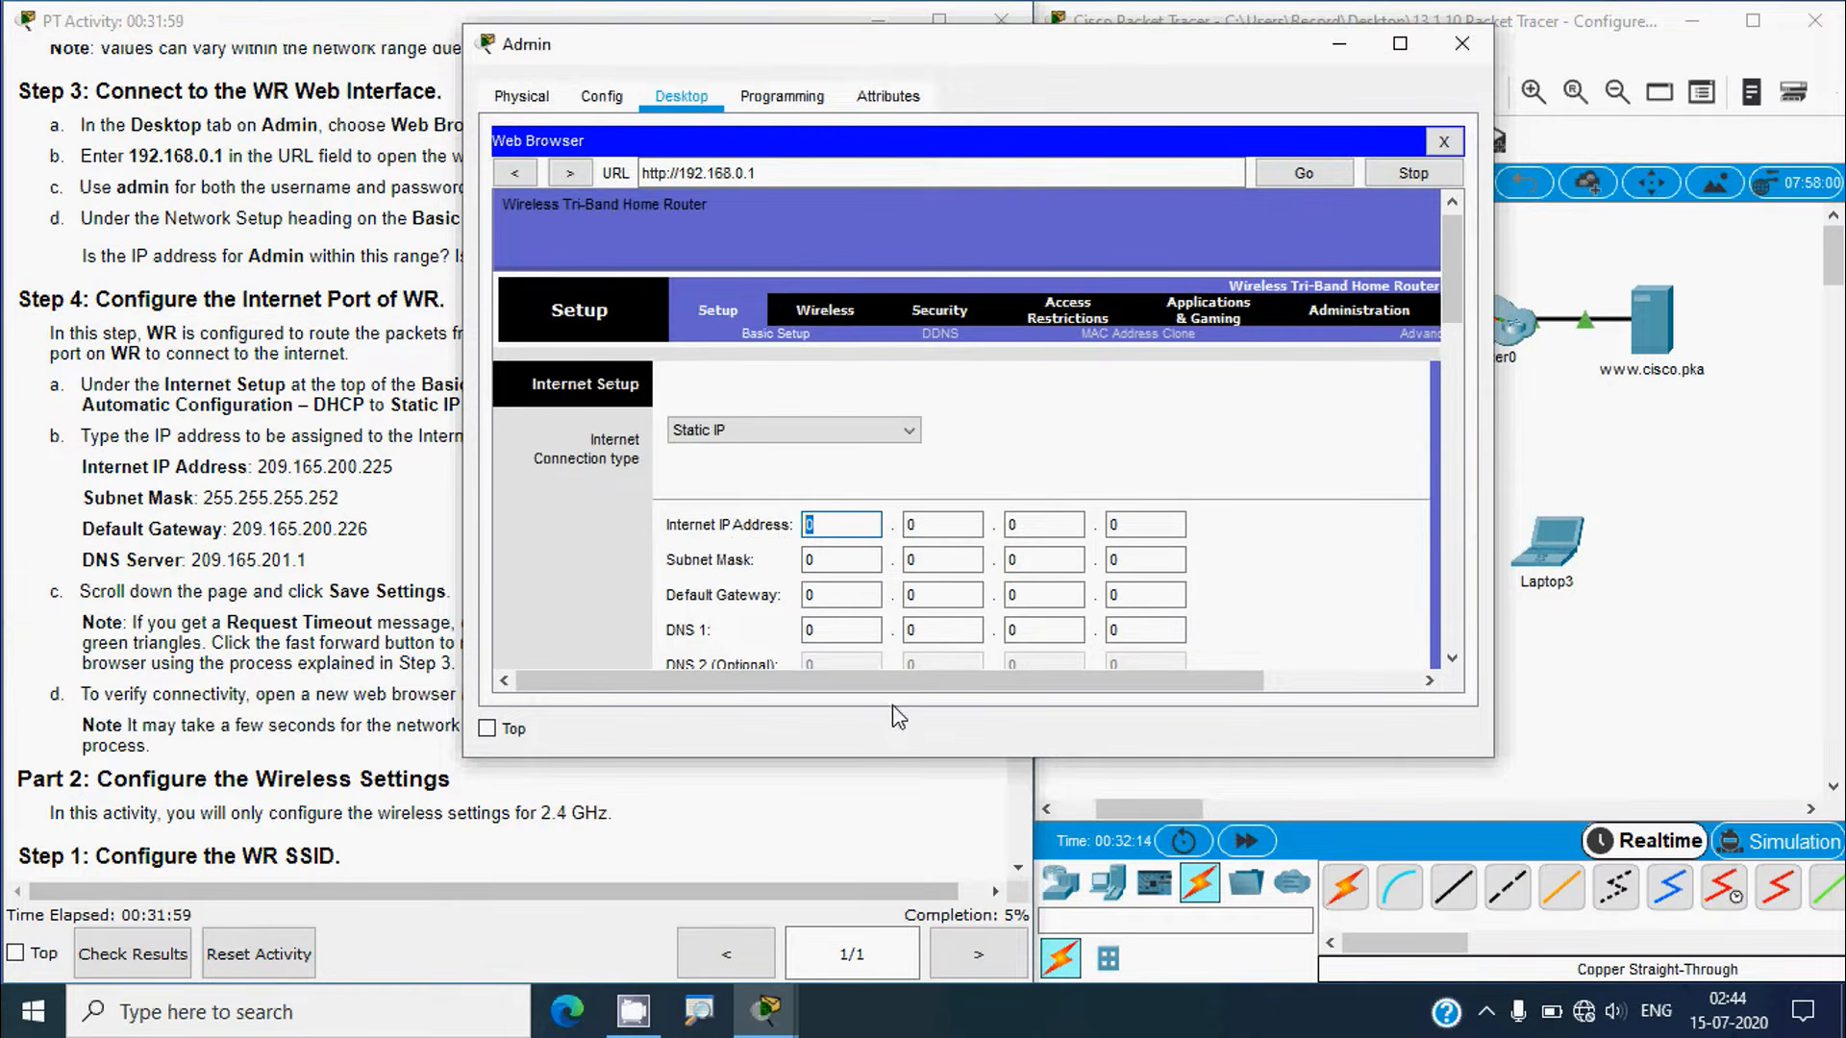
key(Tab)
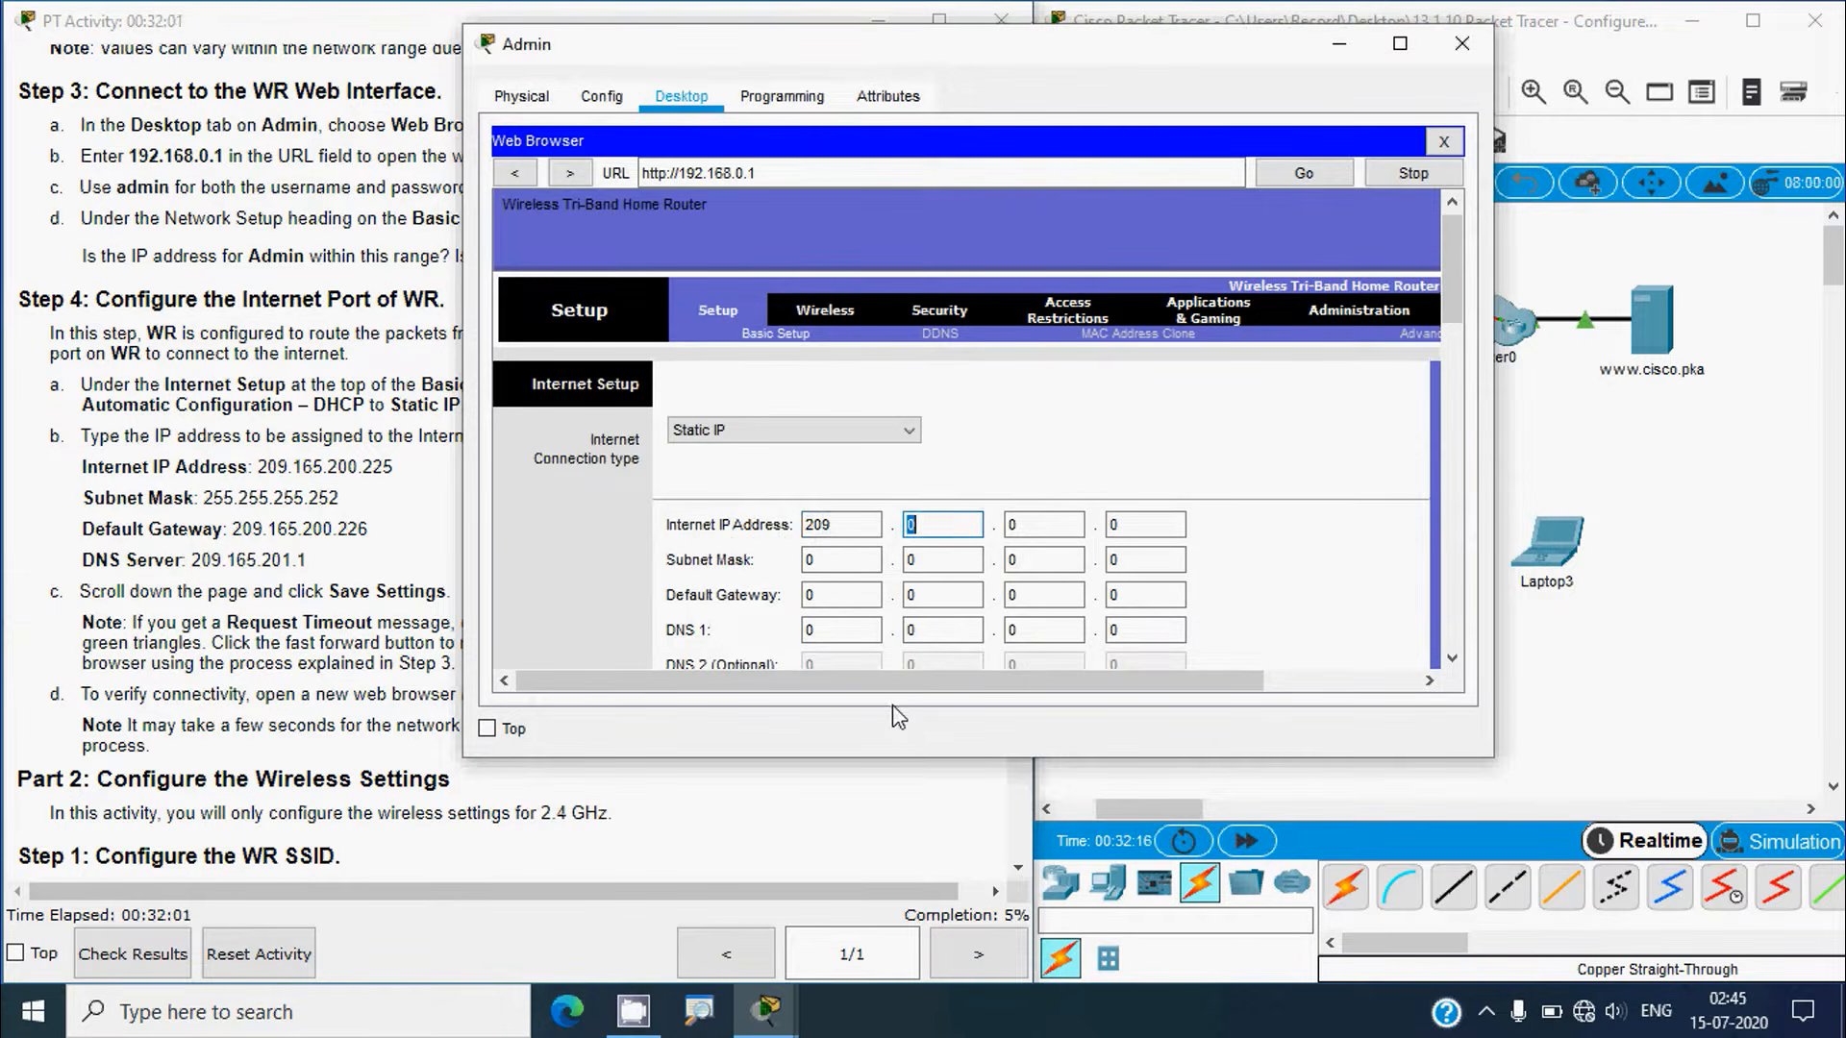
key(Tab)
text(200)
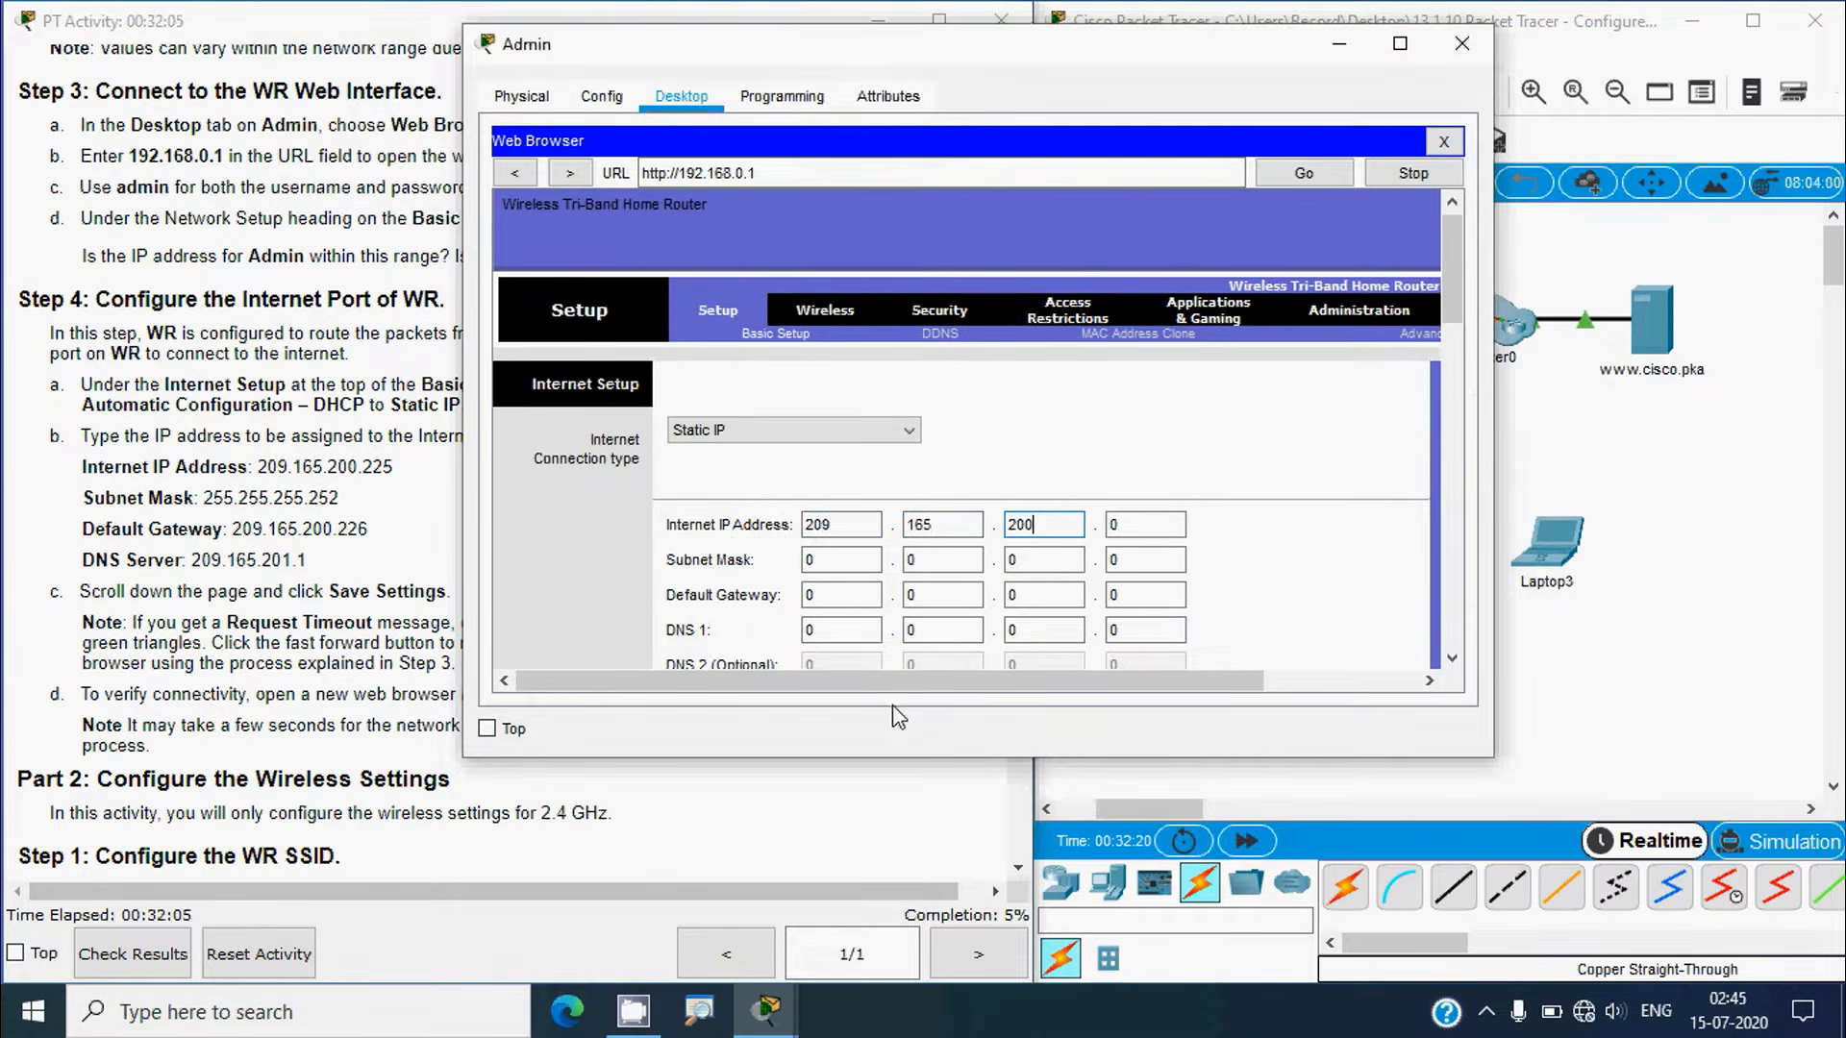
key(Tab)
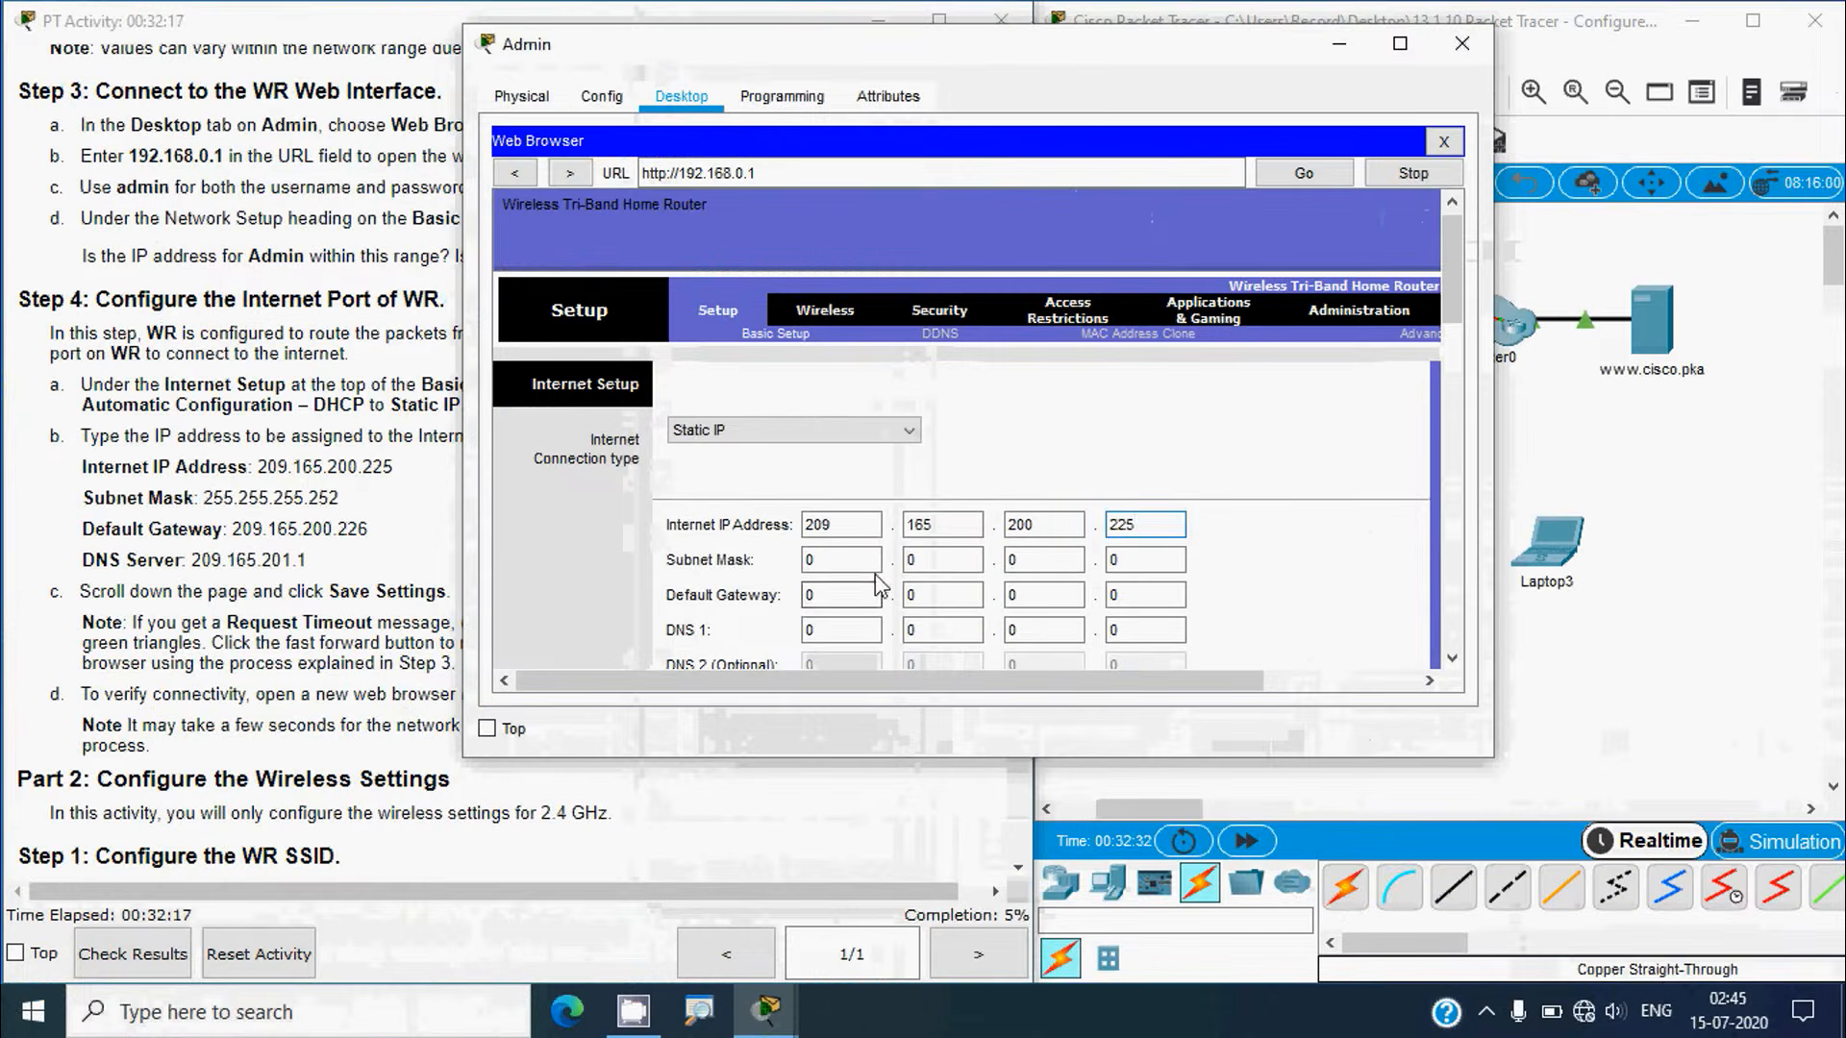
Step: Enter the Internet subnet mask 255.255.255.252
click(1728, 602)
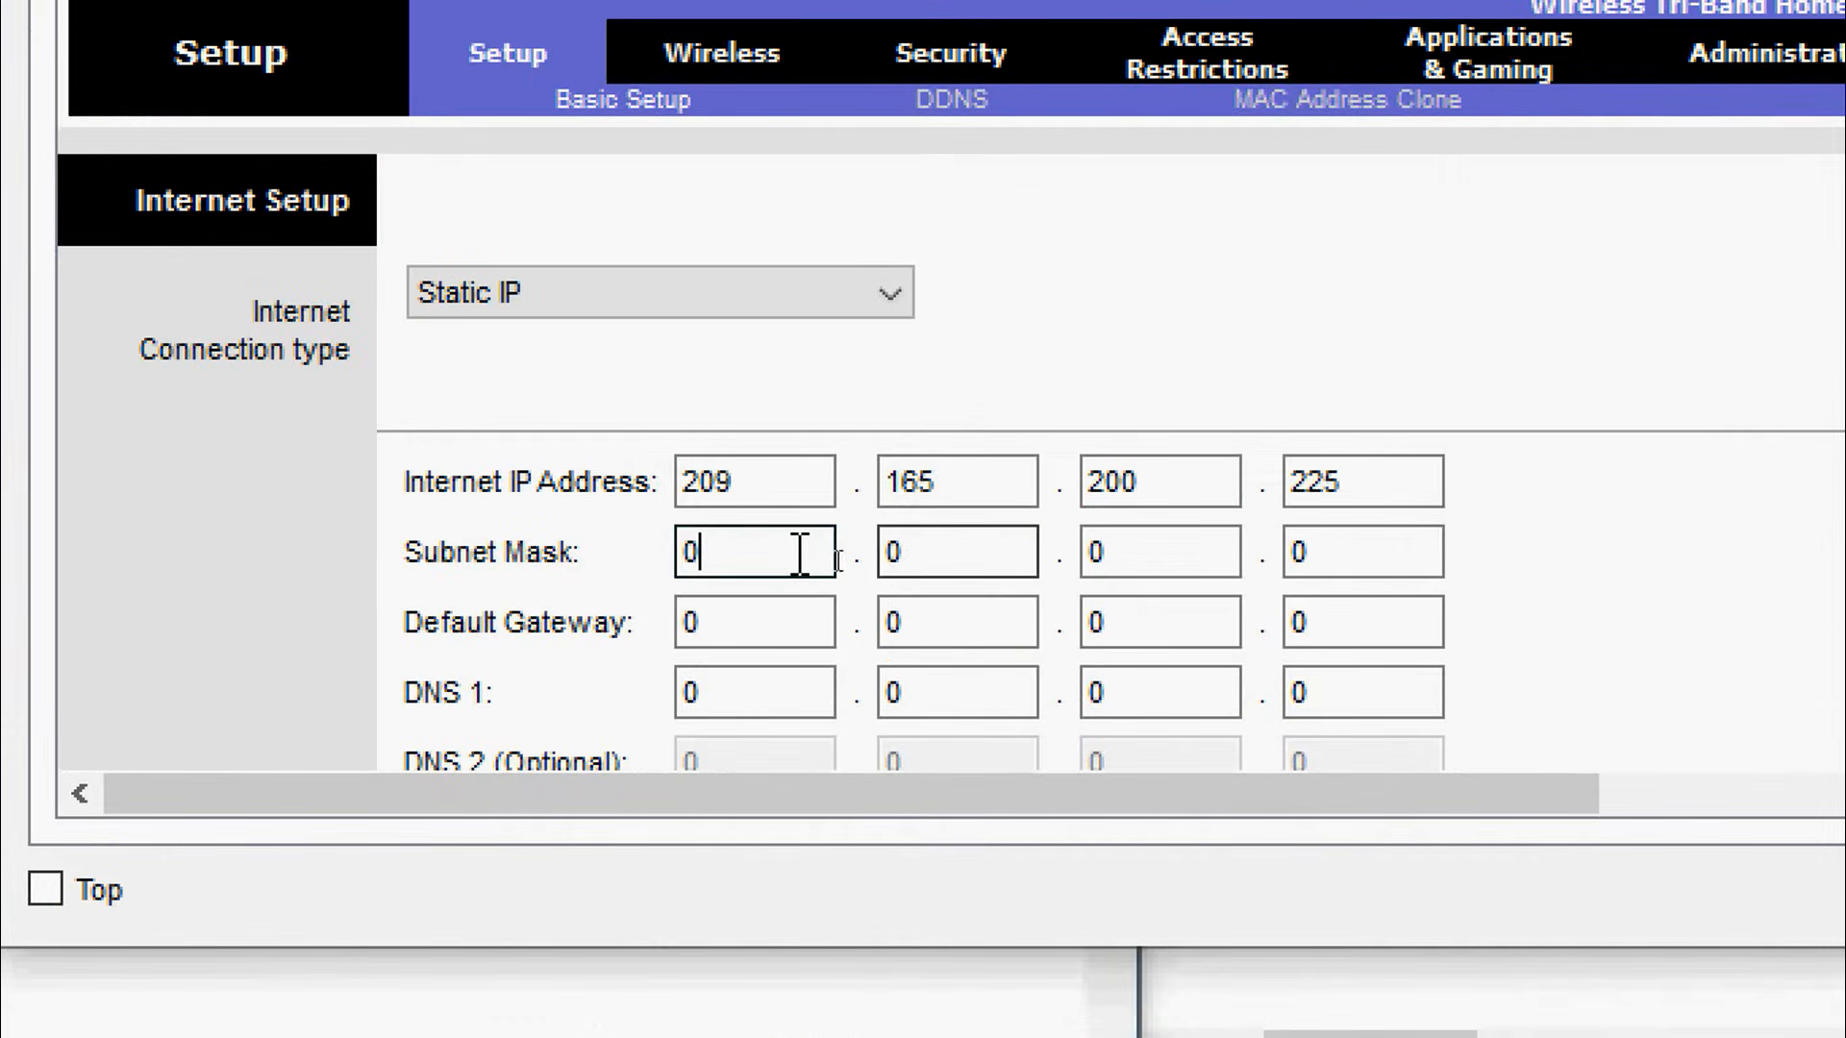
drag(841, 555, 648, 575)
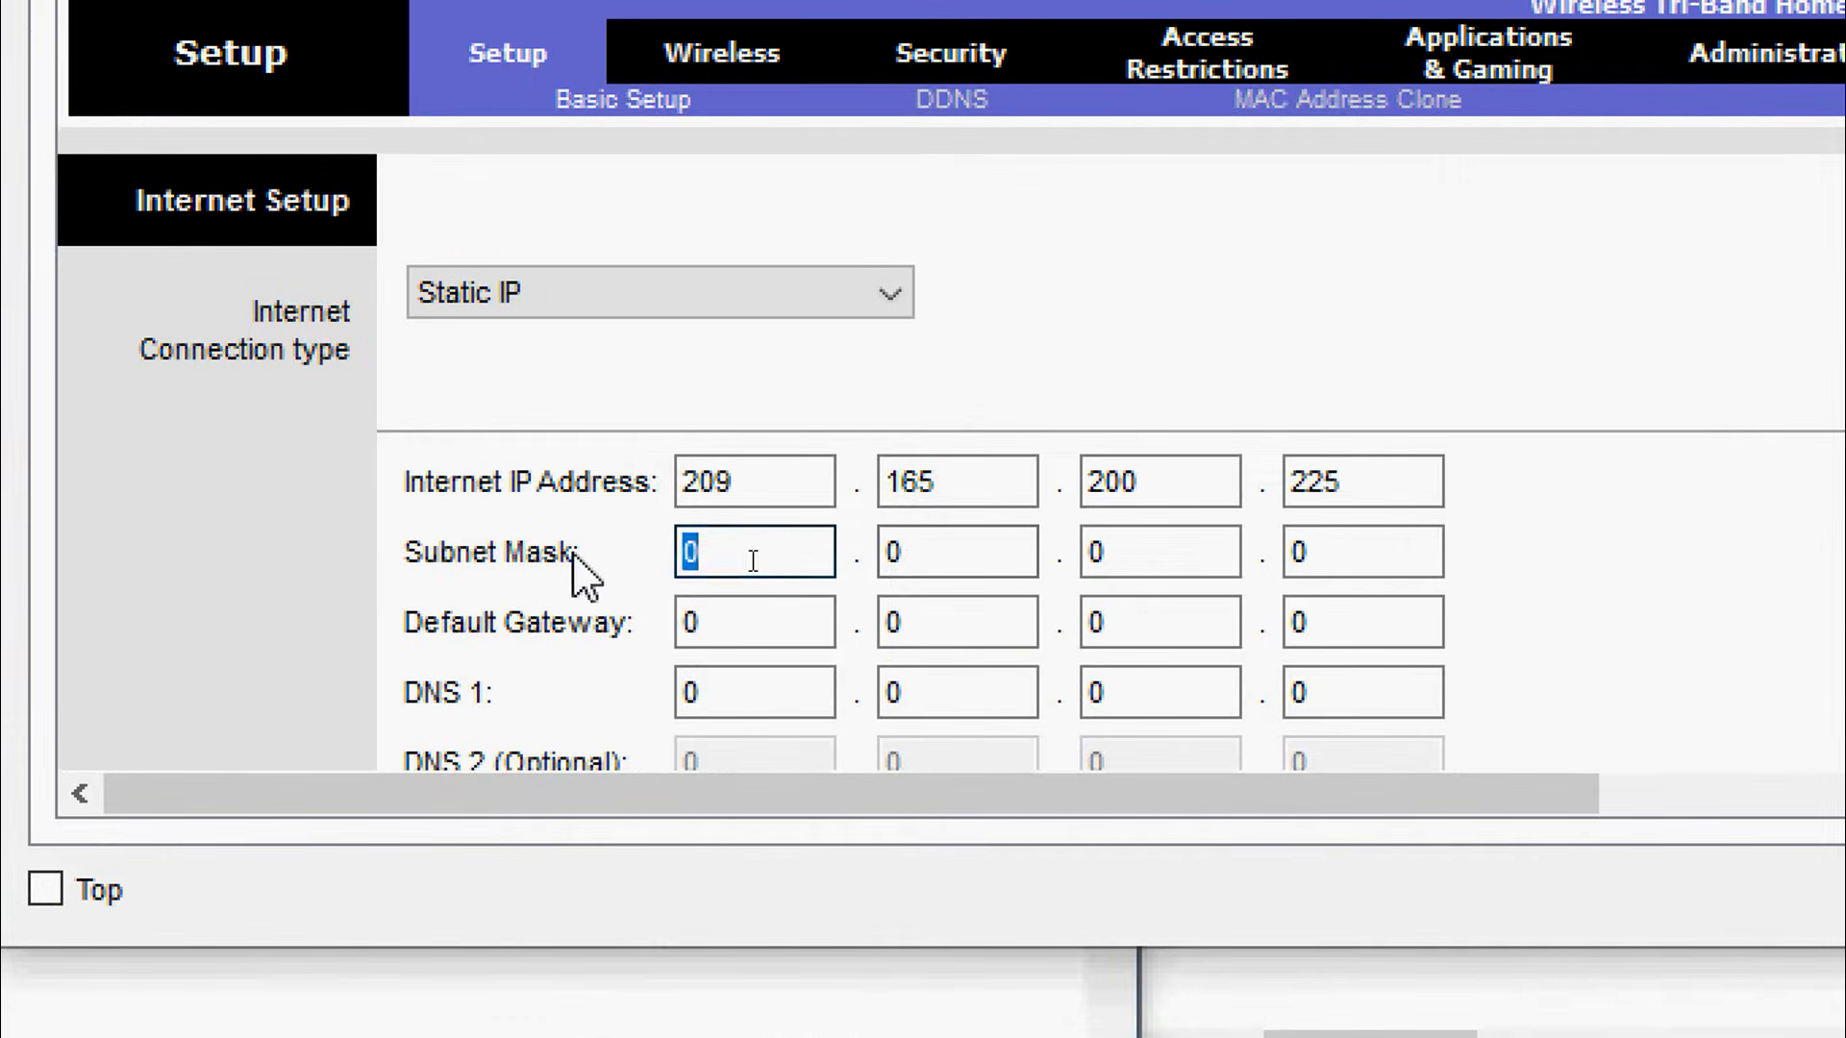
text(255)
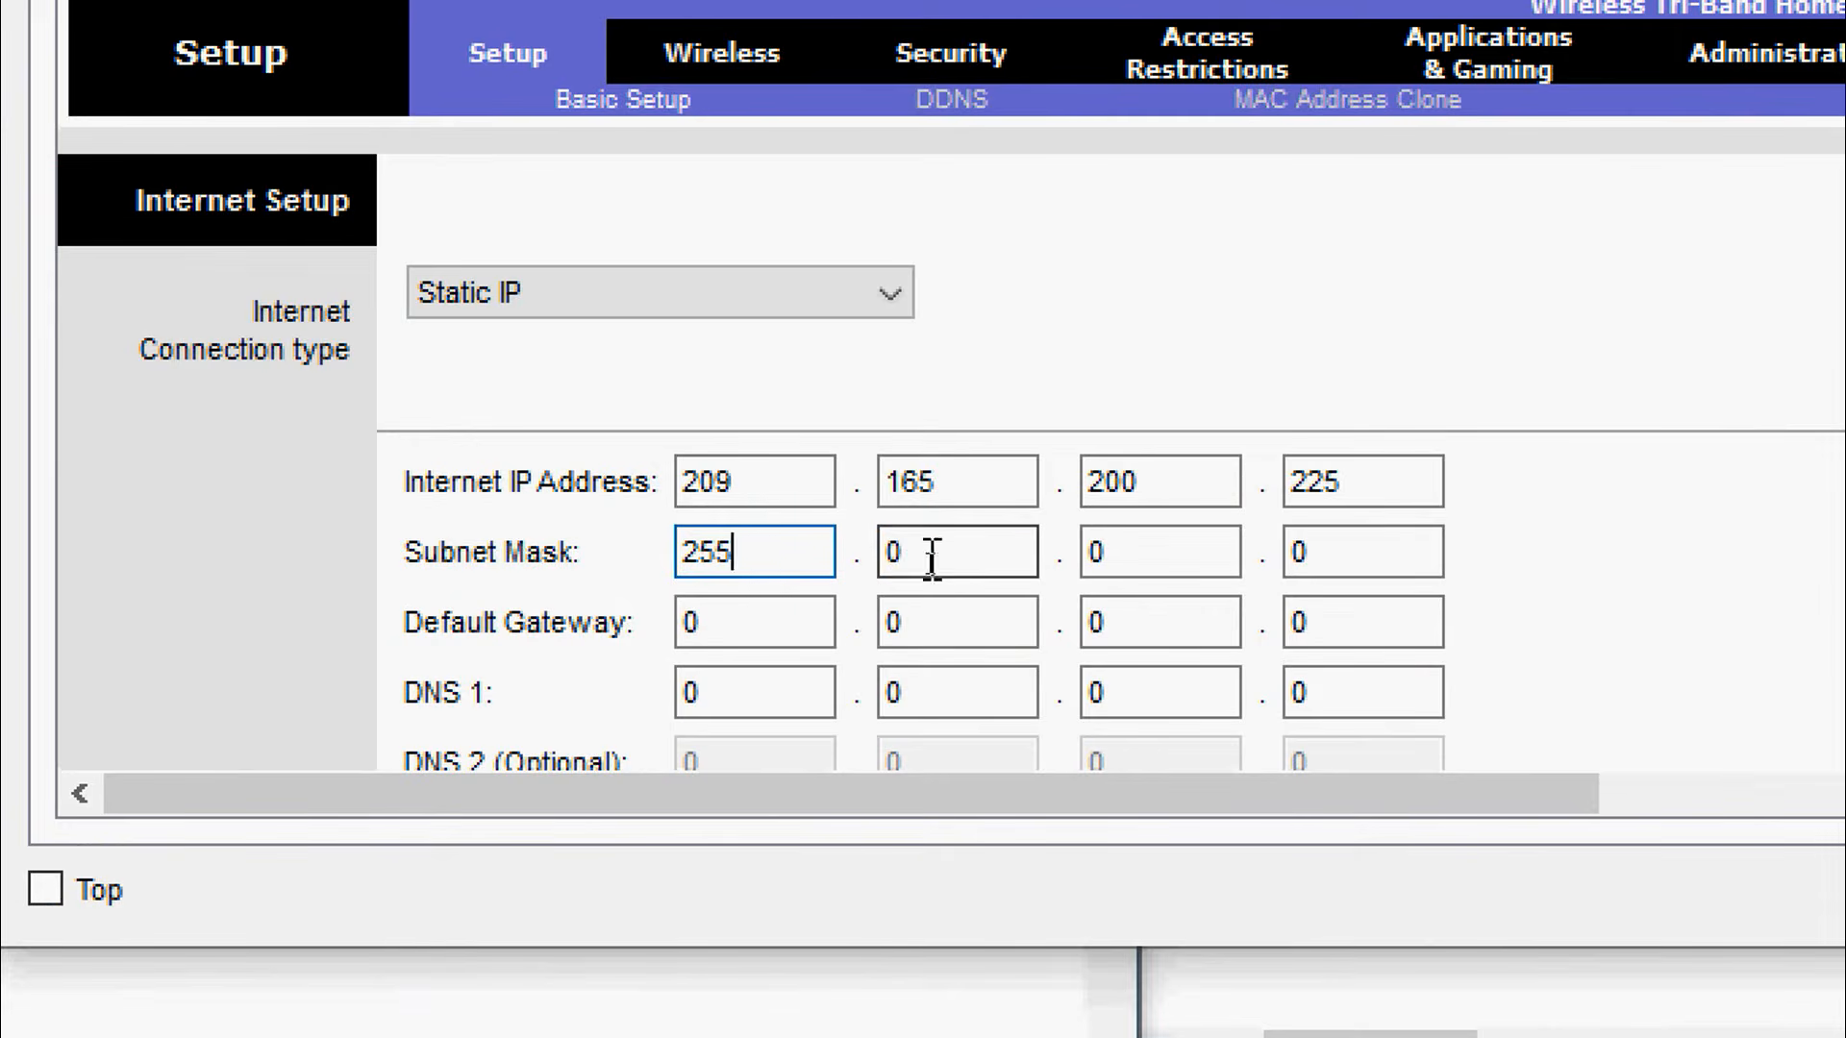
key(Tab)
text(255)
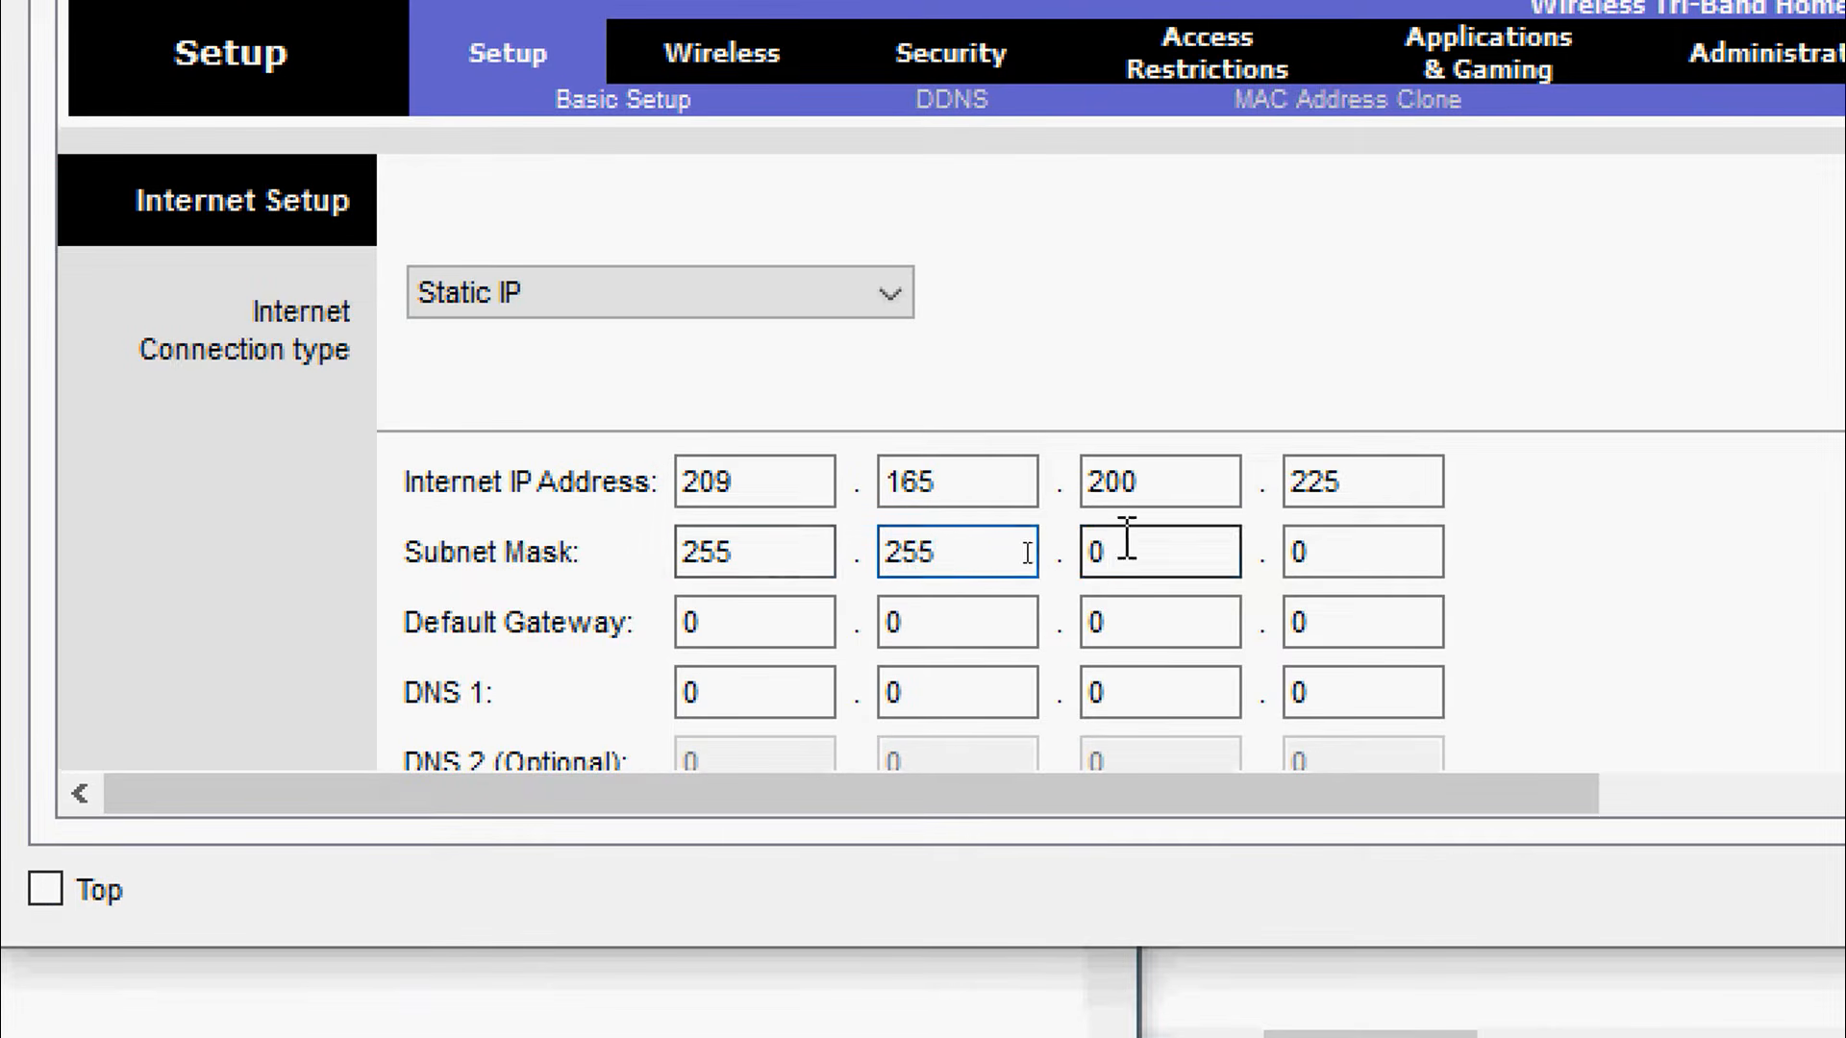
key(Tab)
text(255)
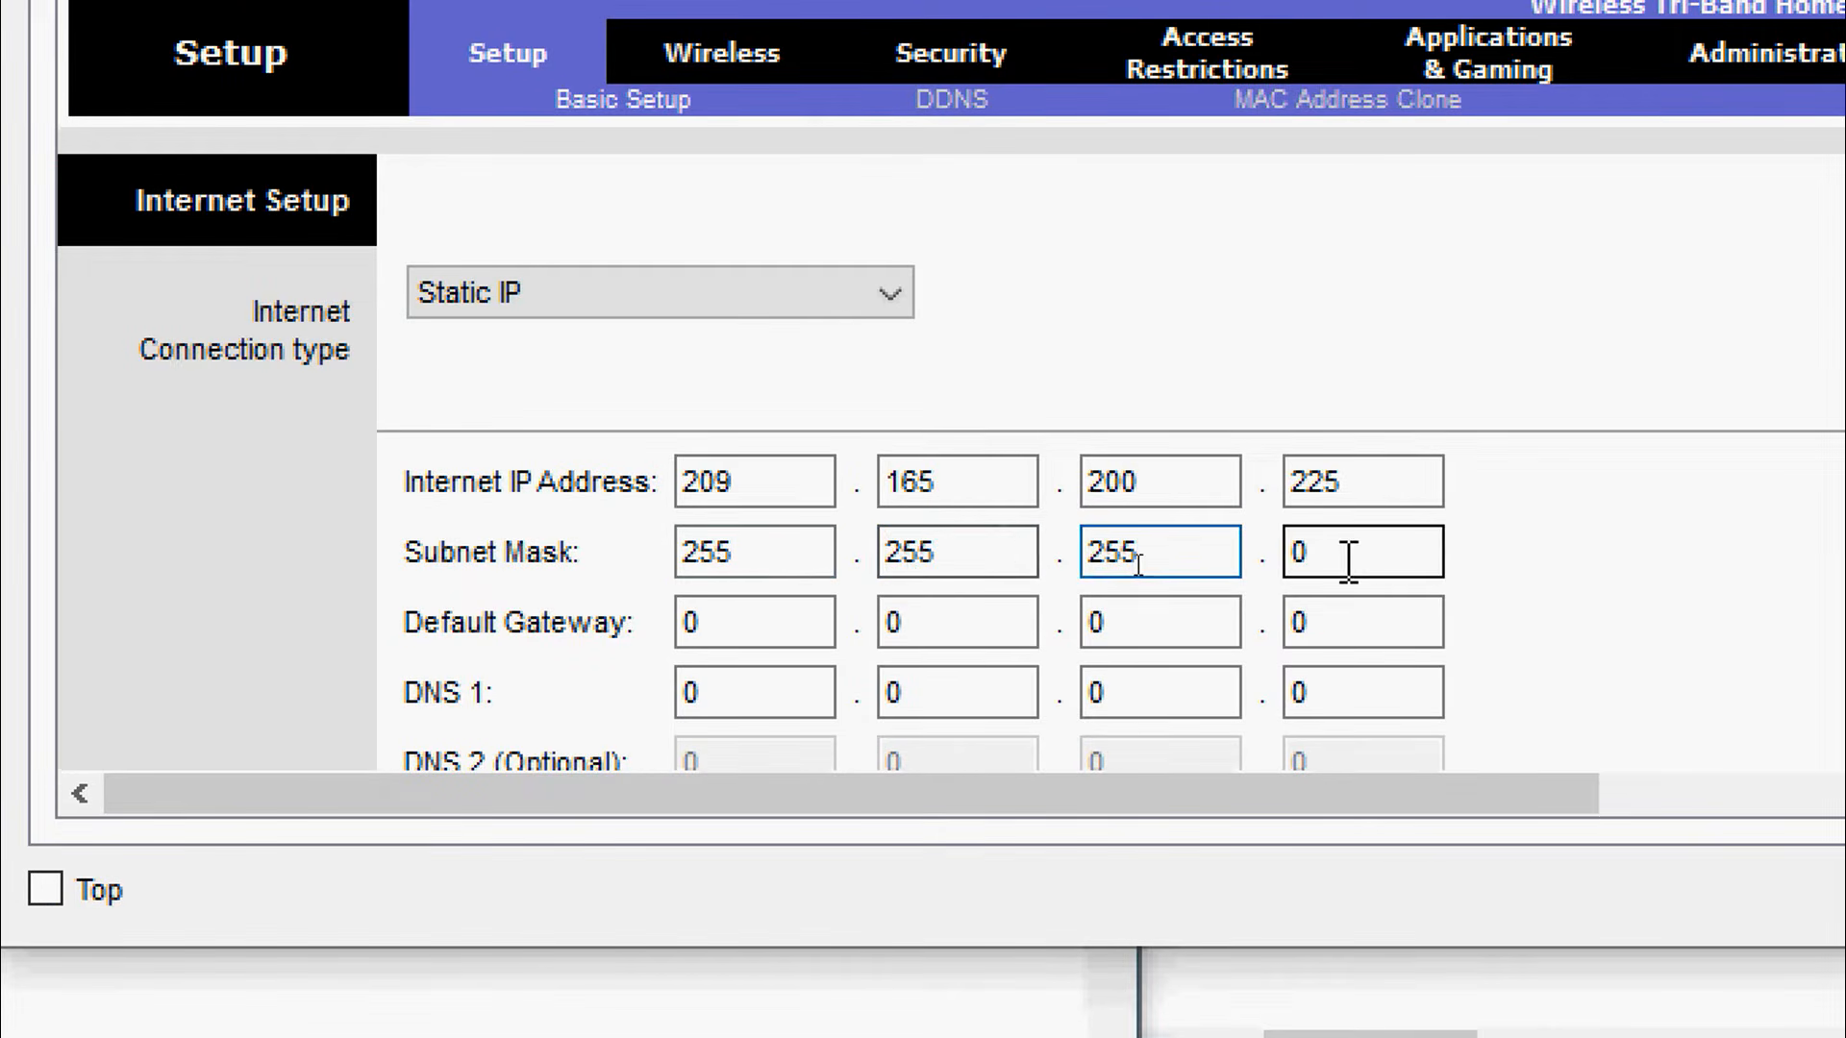
key(Tab)
text(252)
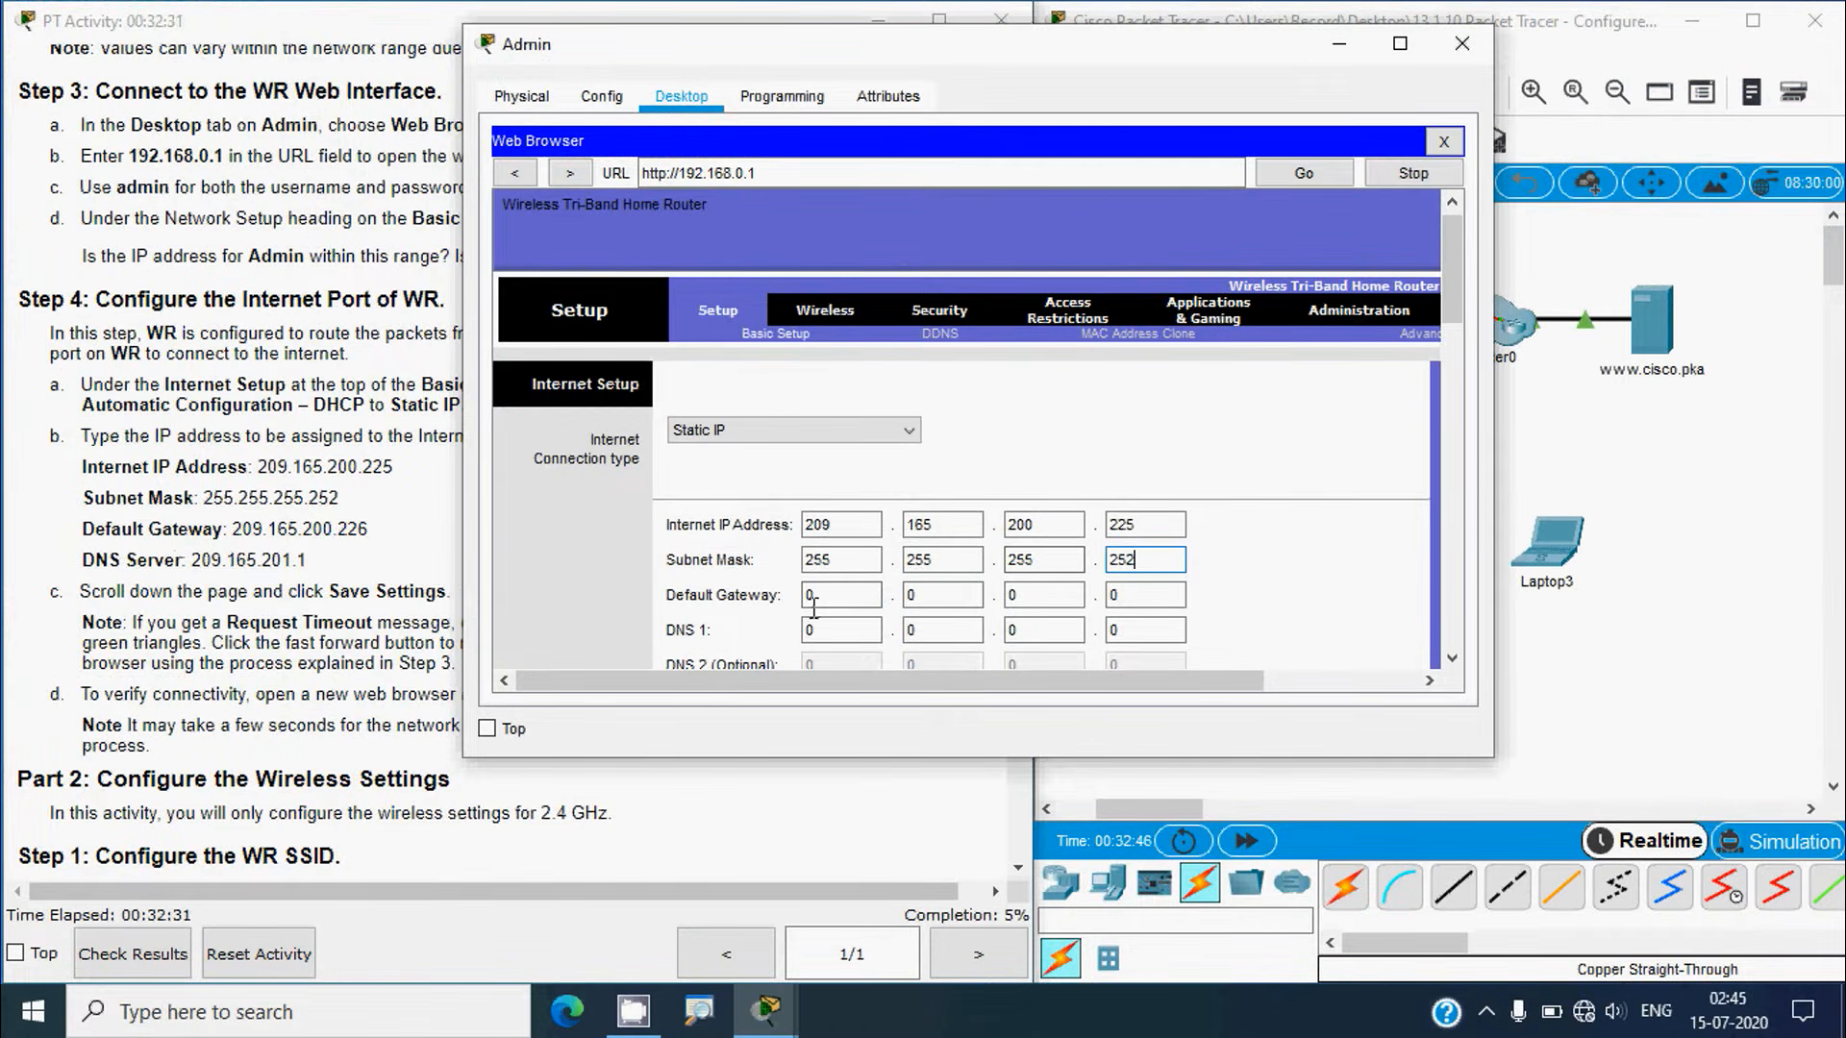
Step: Enter the default gateway 209.165.200.226
key(Tab)
text(209)
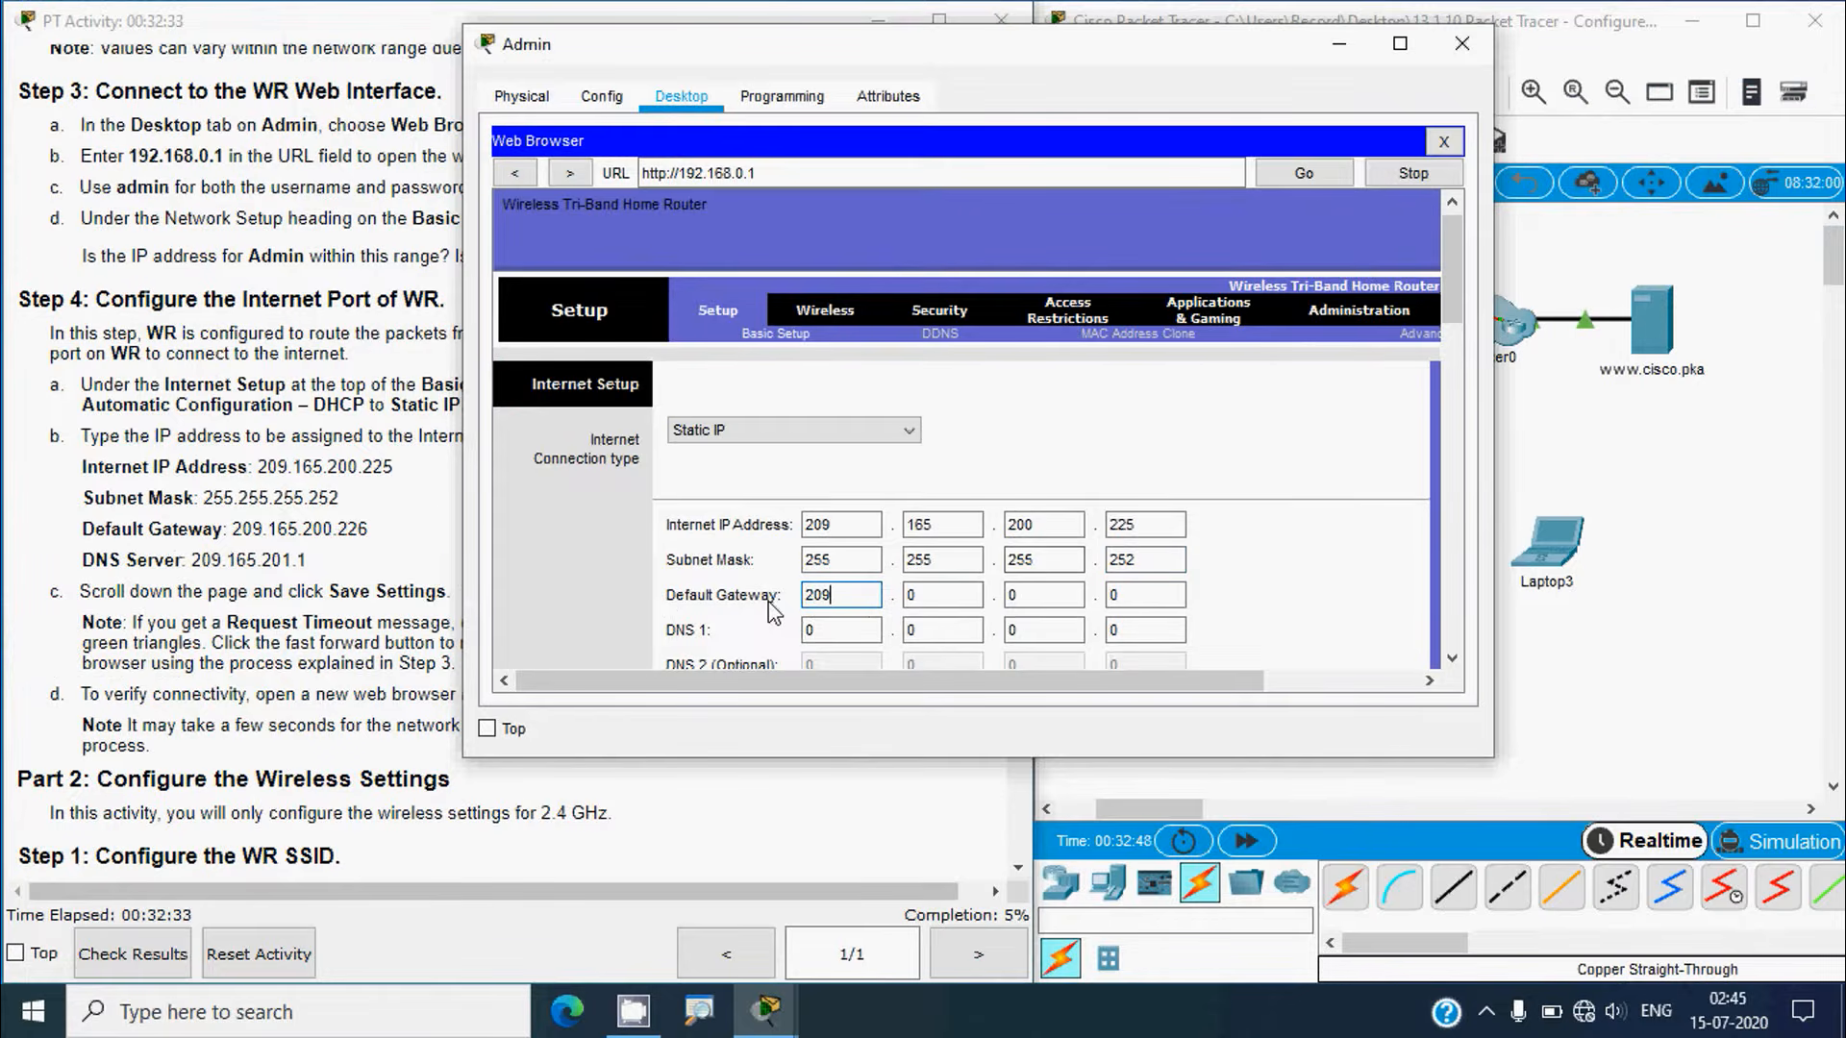
key(Tab)
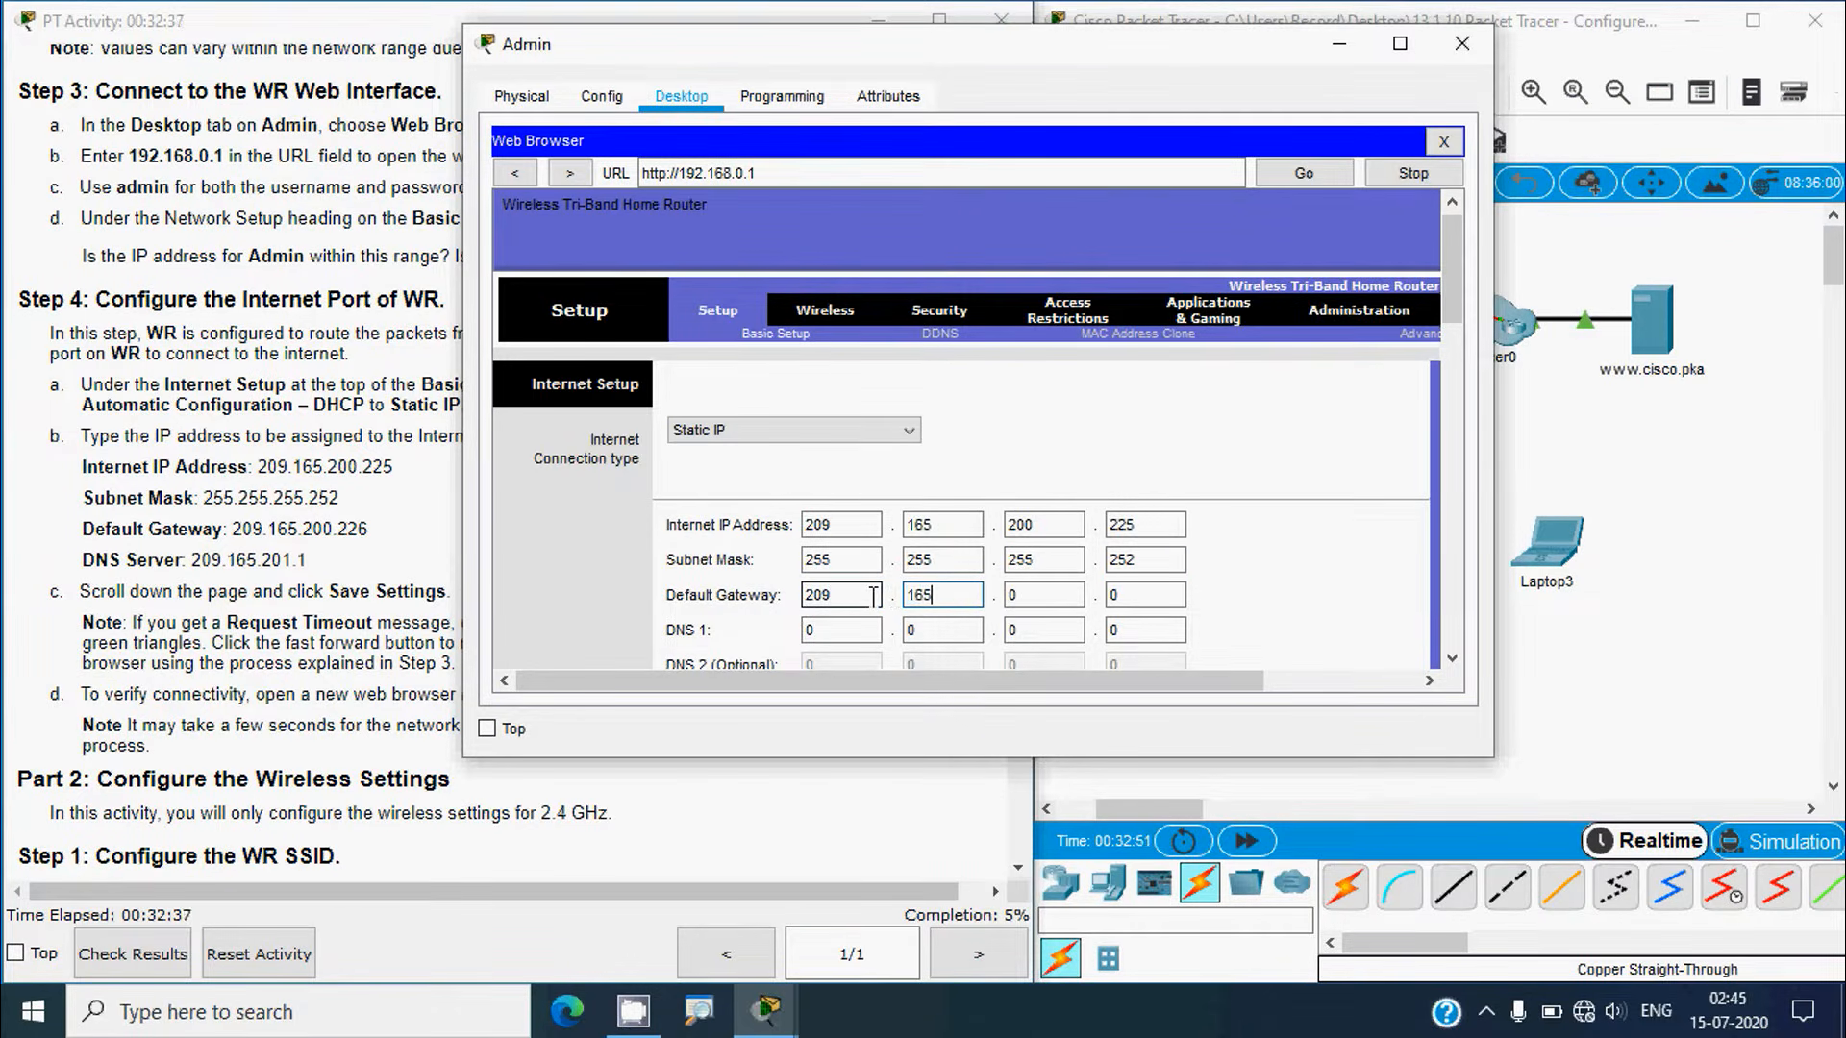
text(165)
key(Tab)
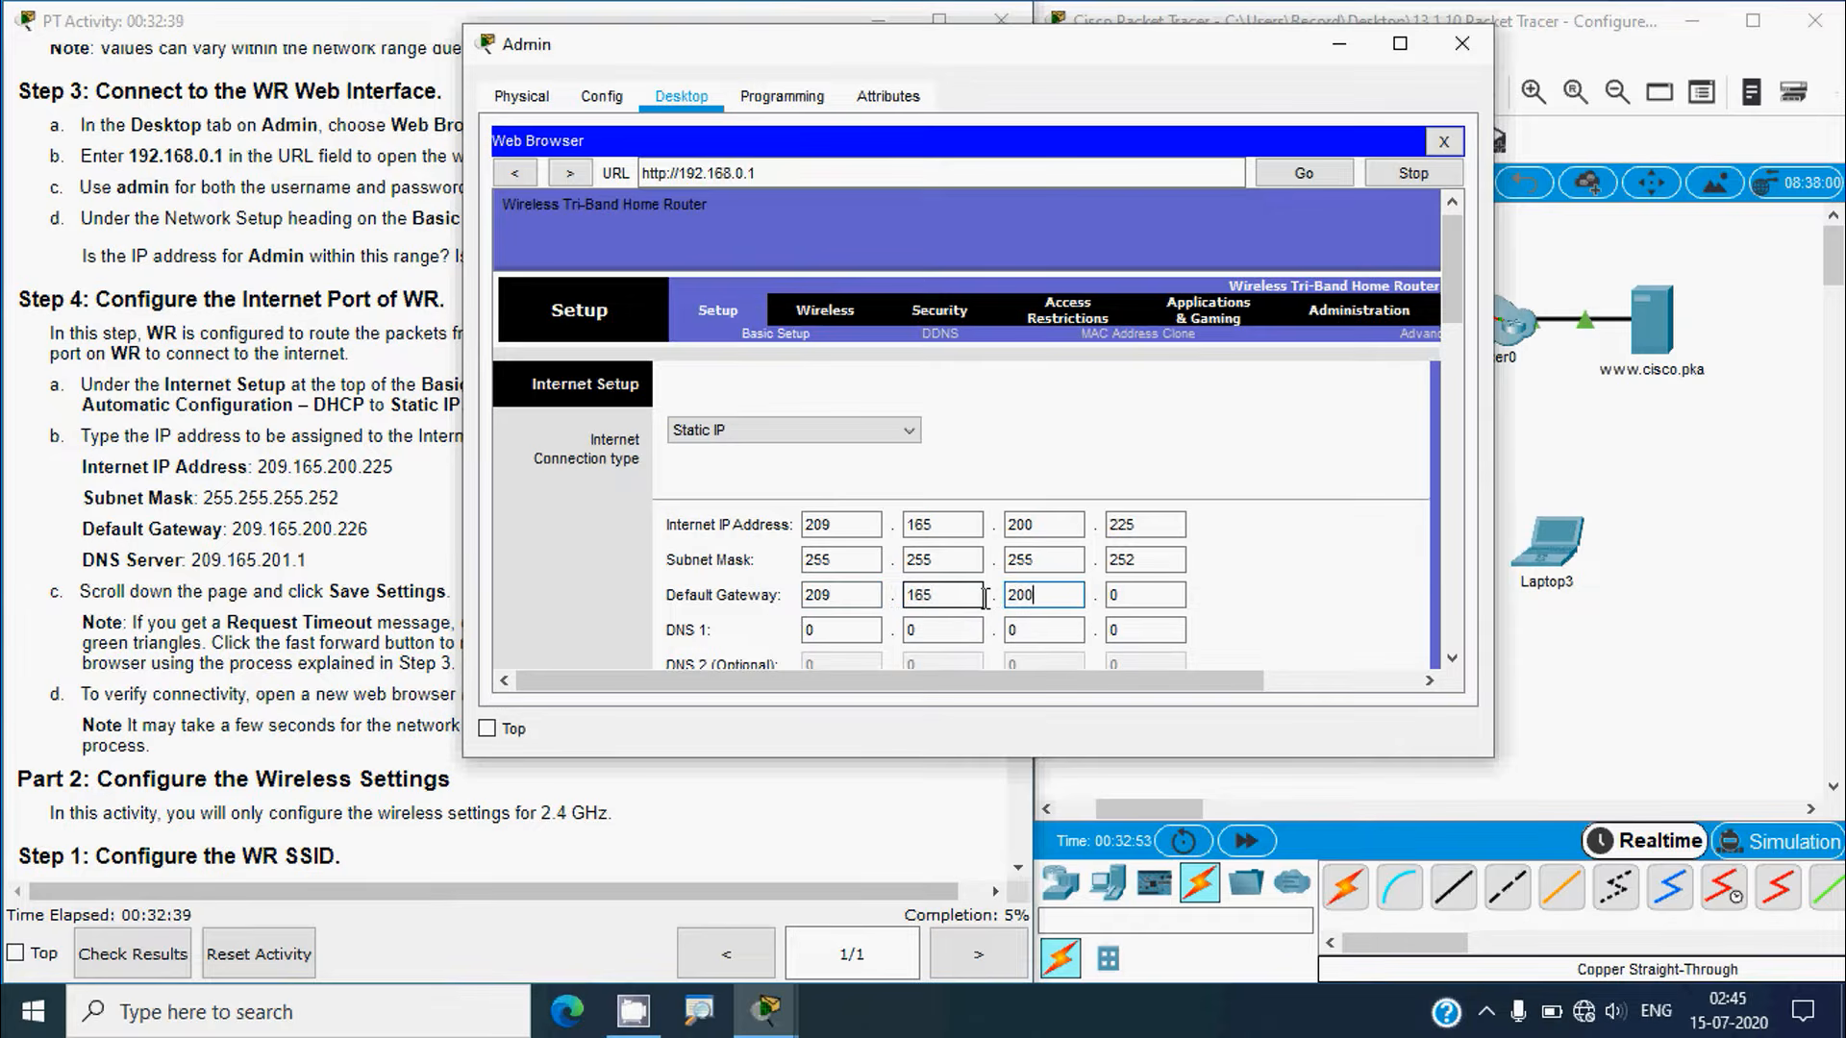
key(Tab)
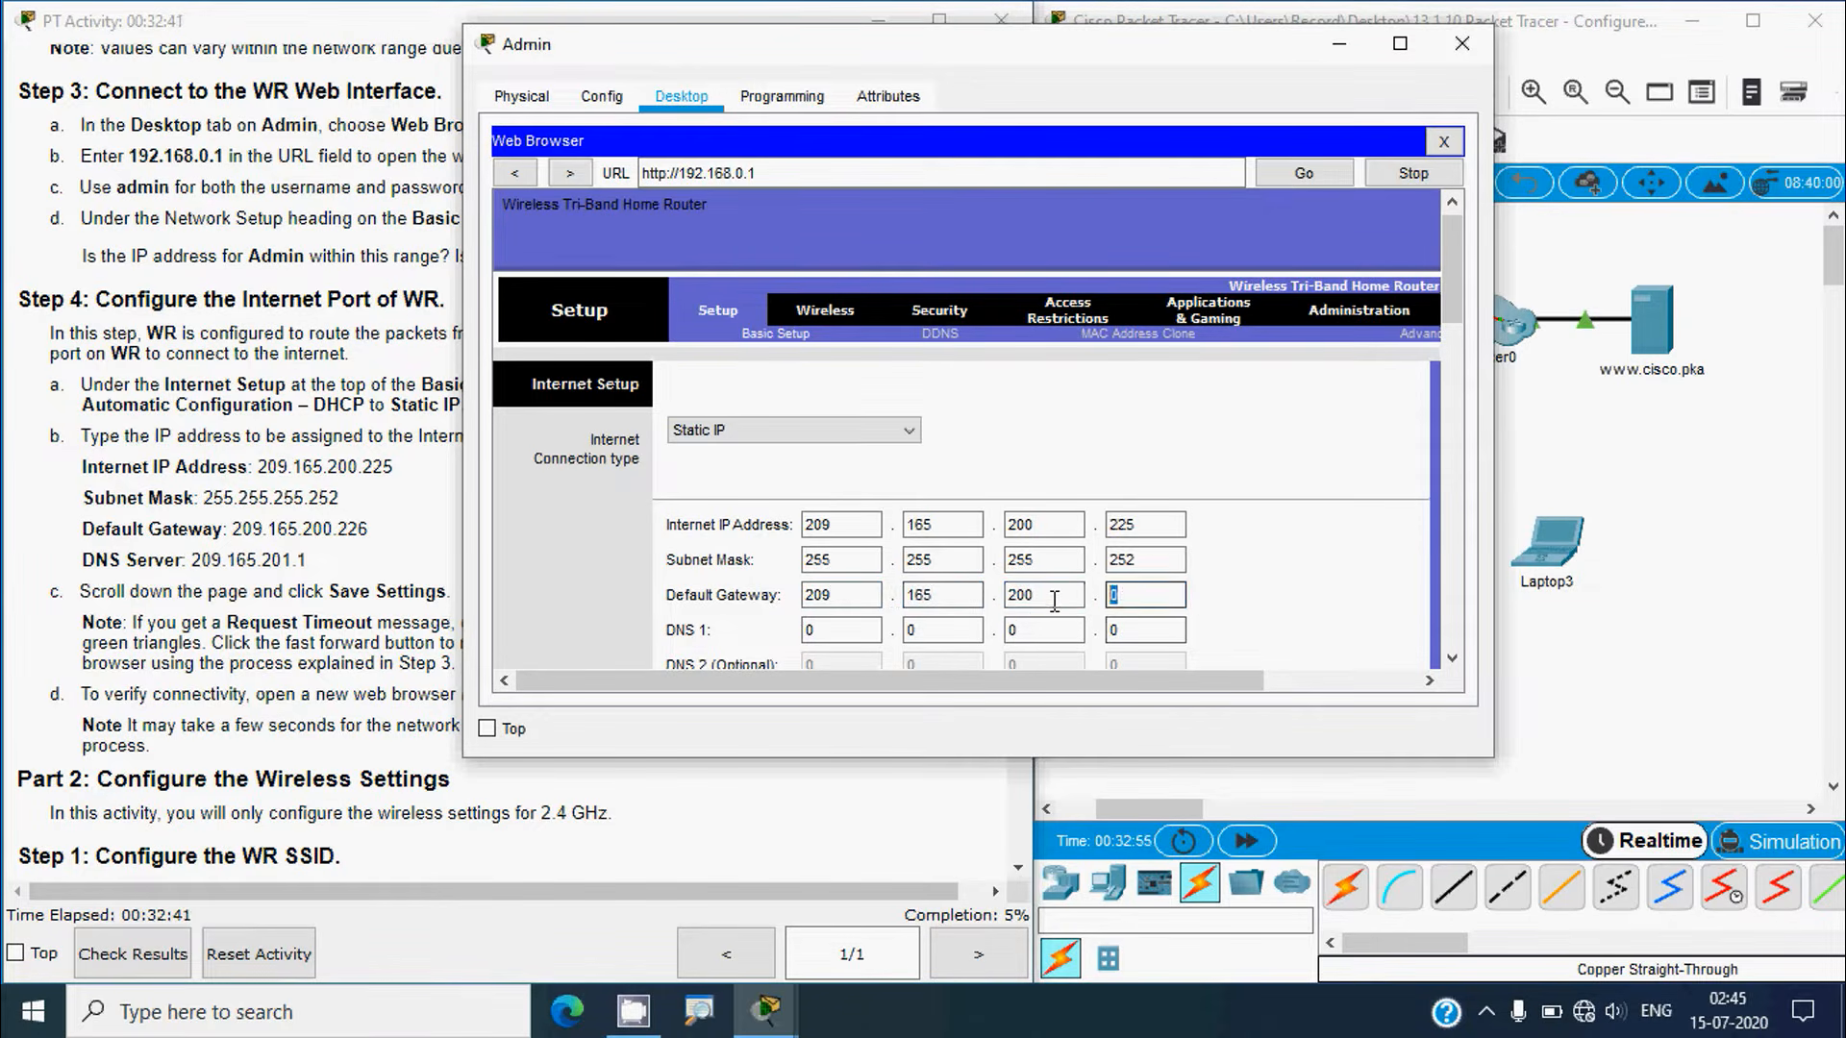
text(226)
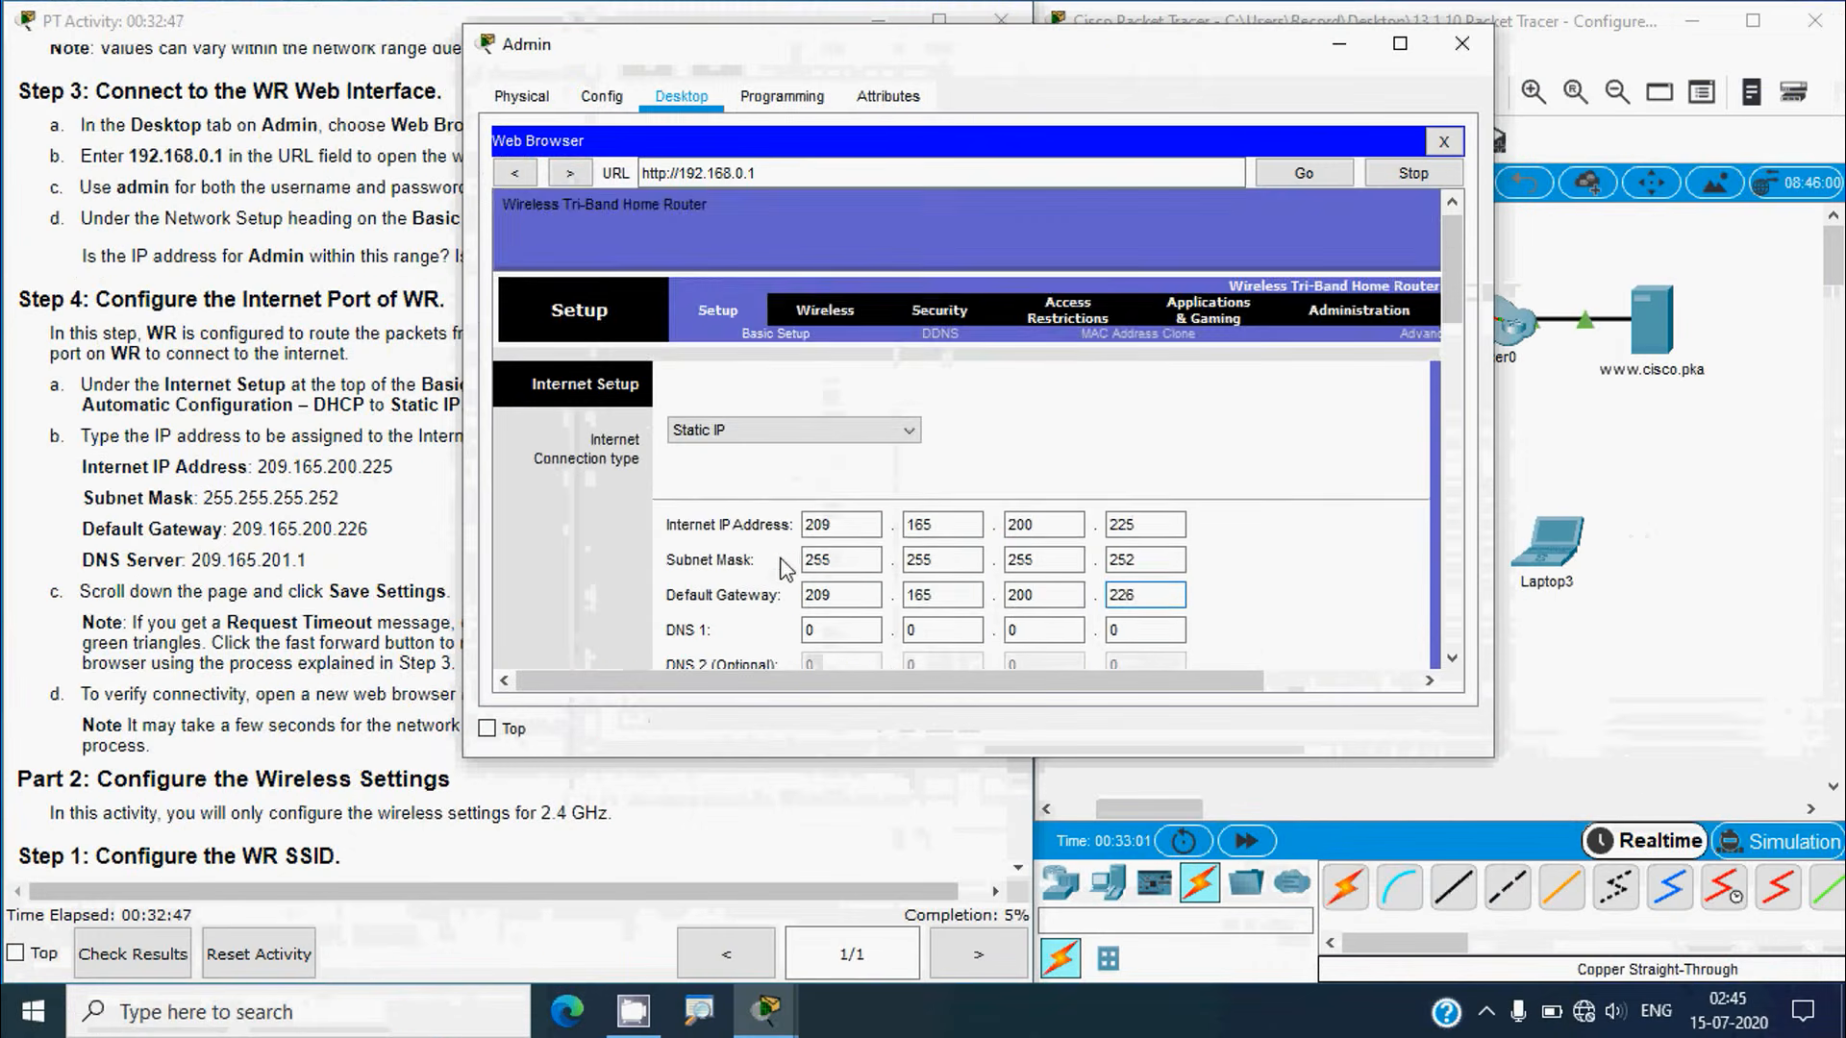
Step: Enter DNS 1 as 209.165.201.1 on WR's Static IP settings
scroll(783, 562, down, 3)
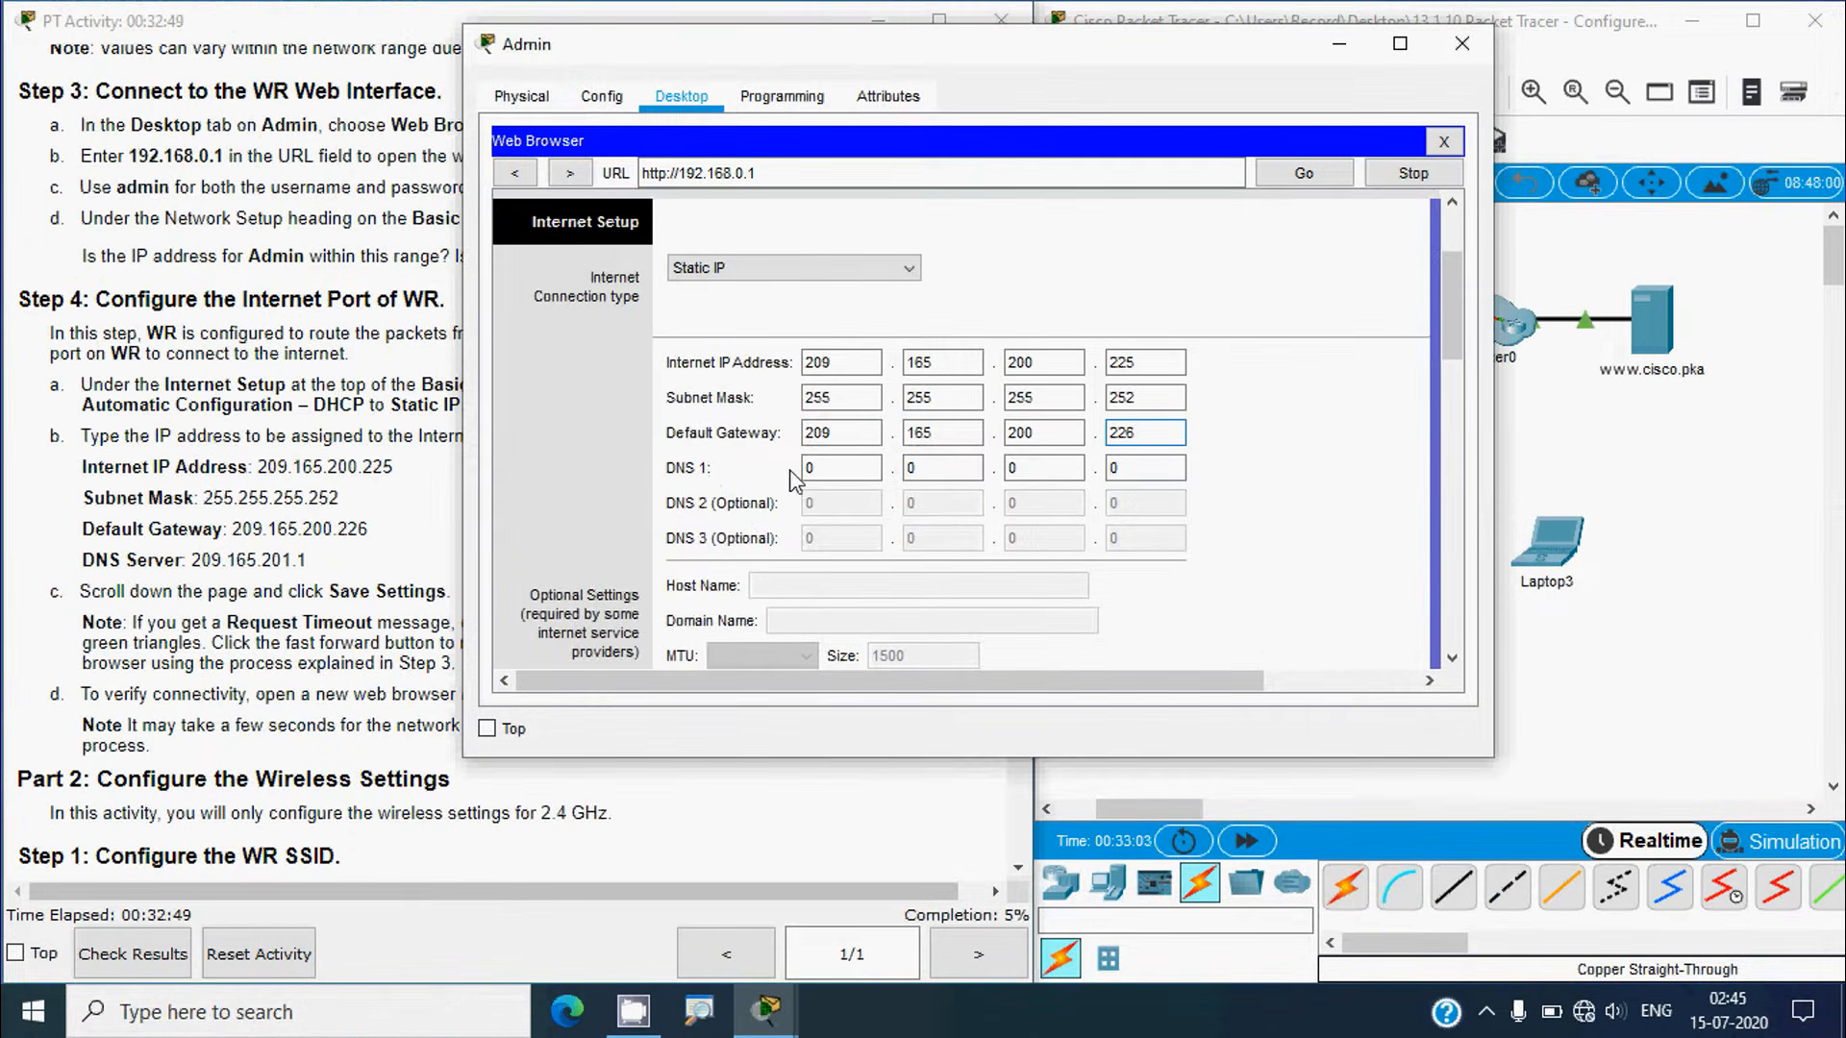
key(Tab)
text(209)
key(Tab)
text(1)
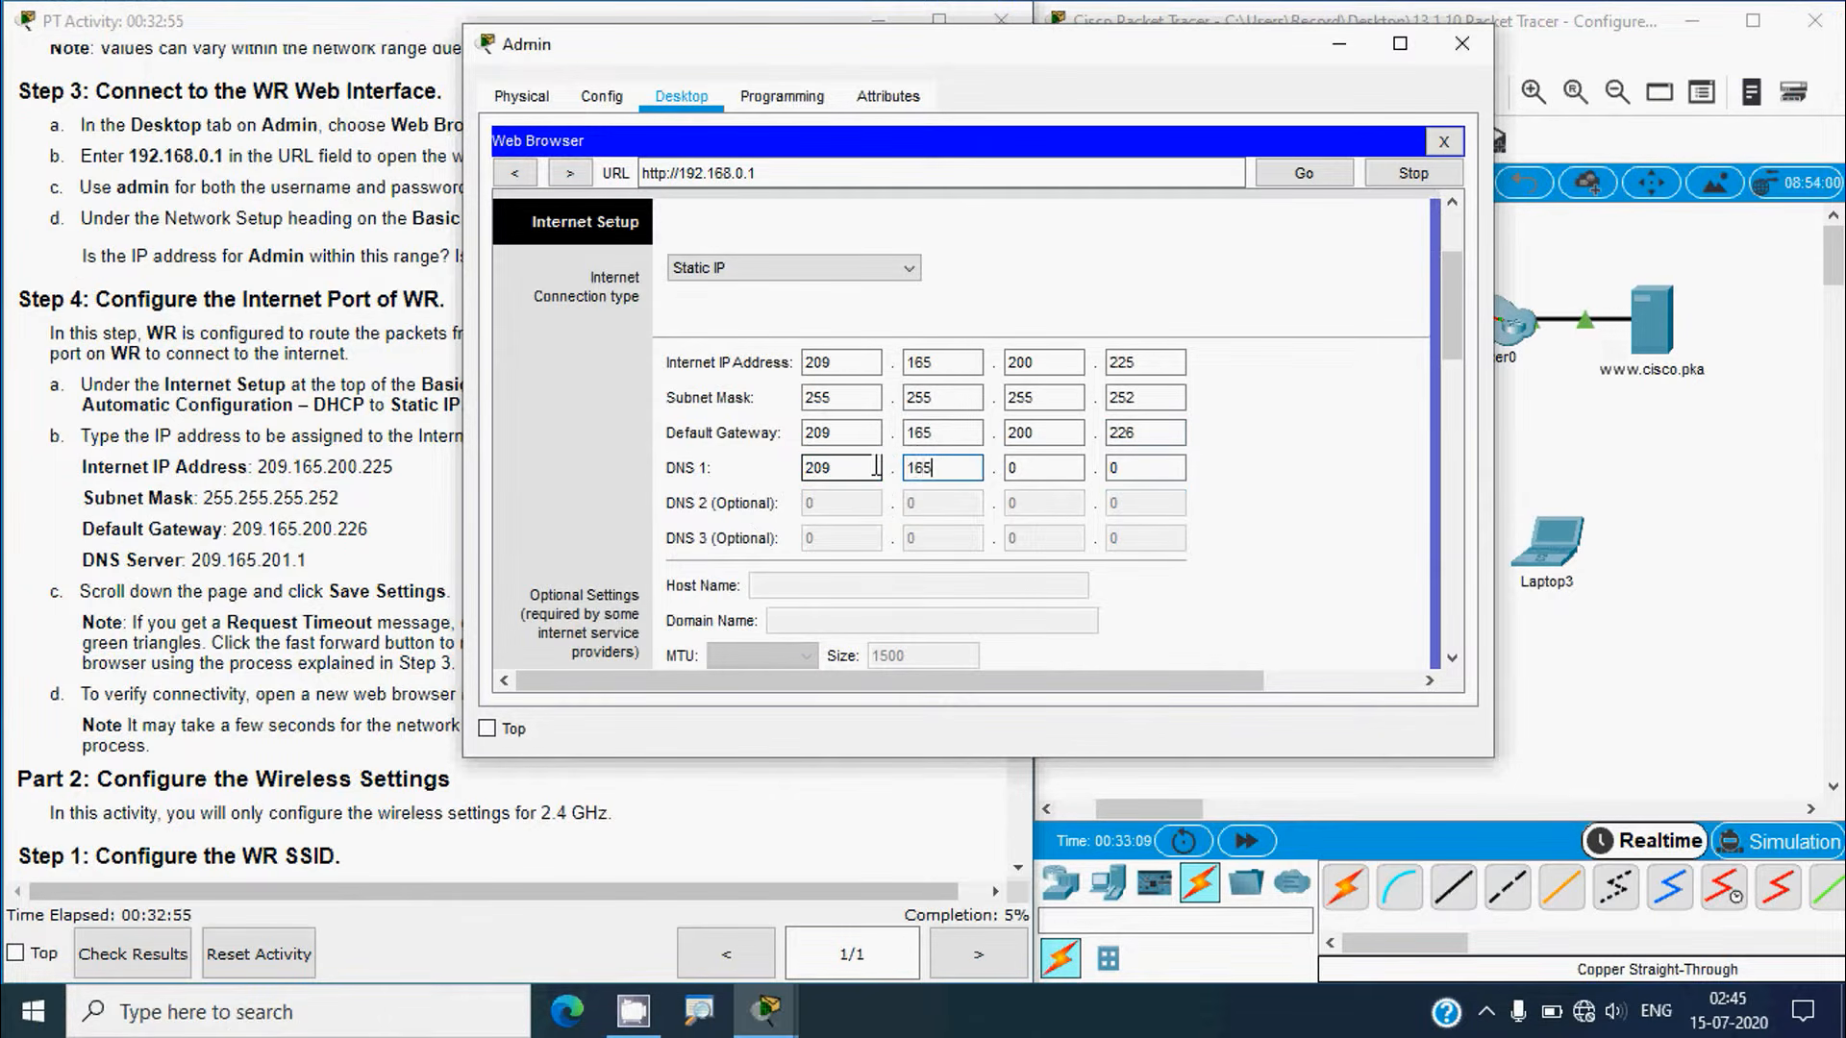
text(65)
key(Tab)
text(201)
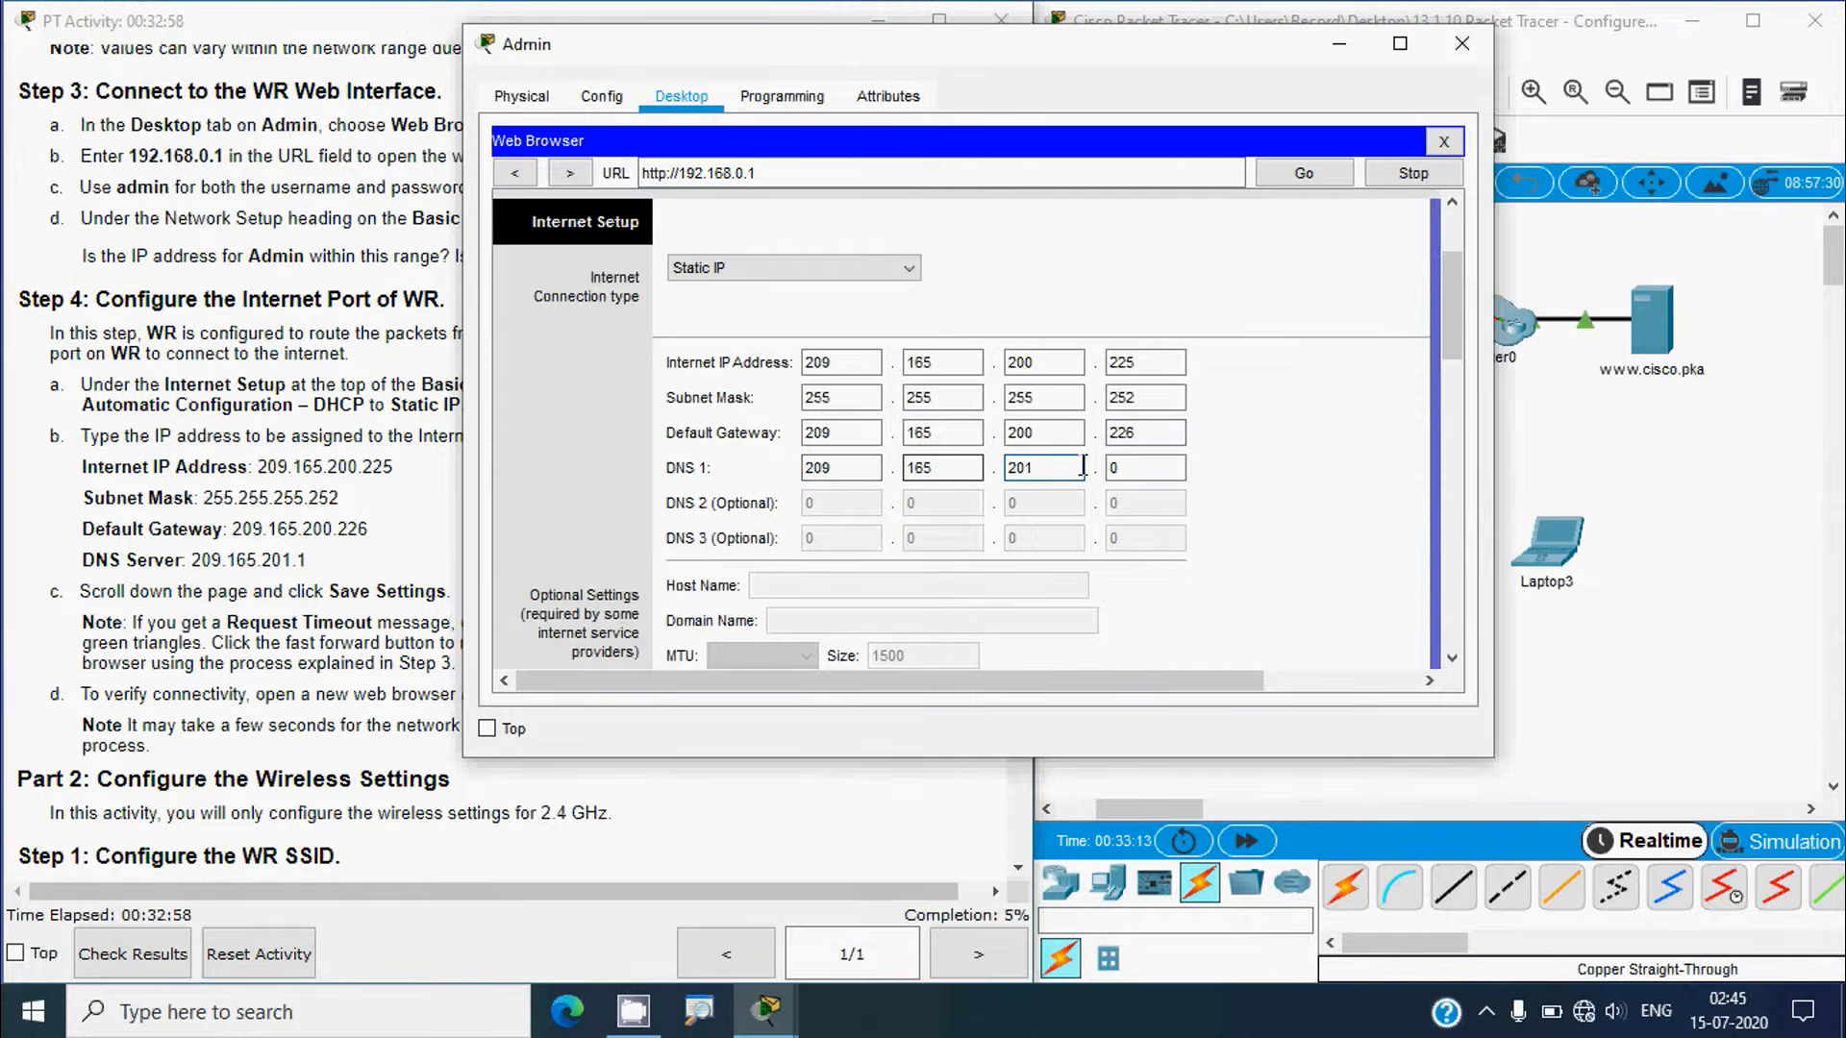
key(Tab)
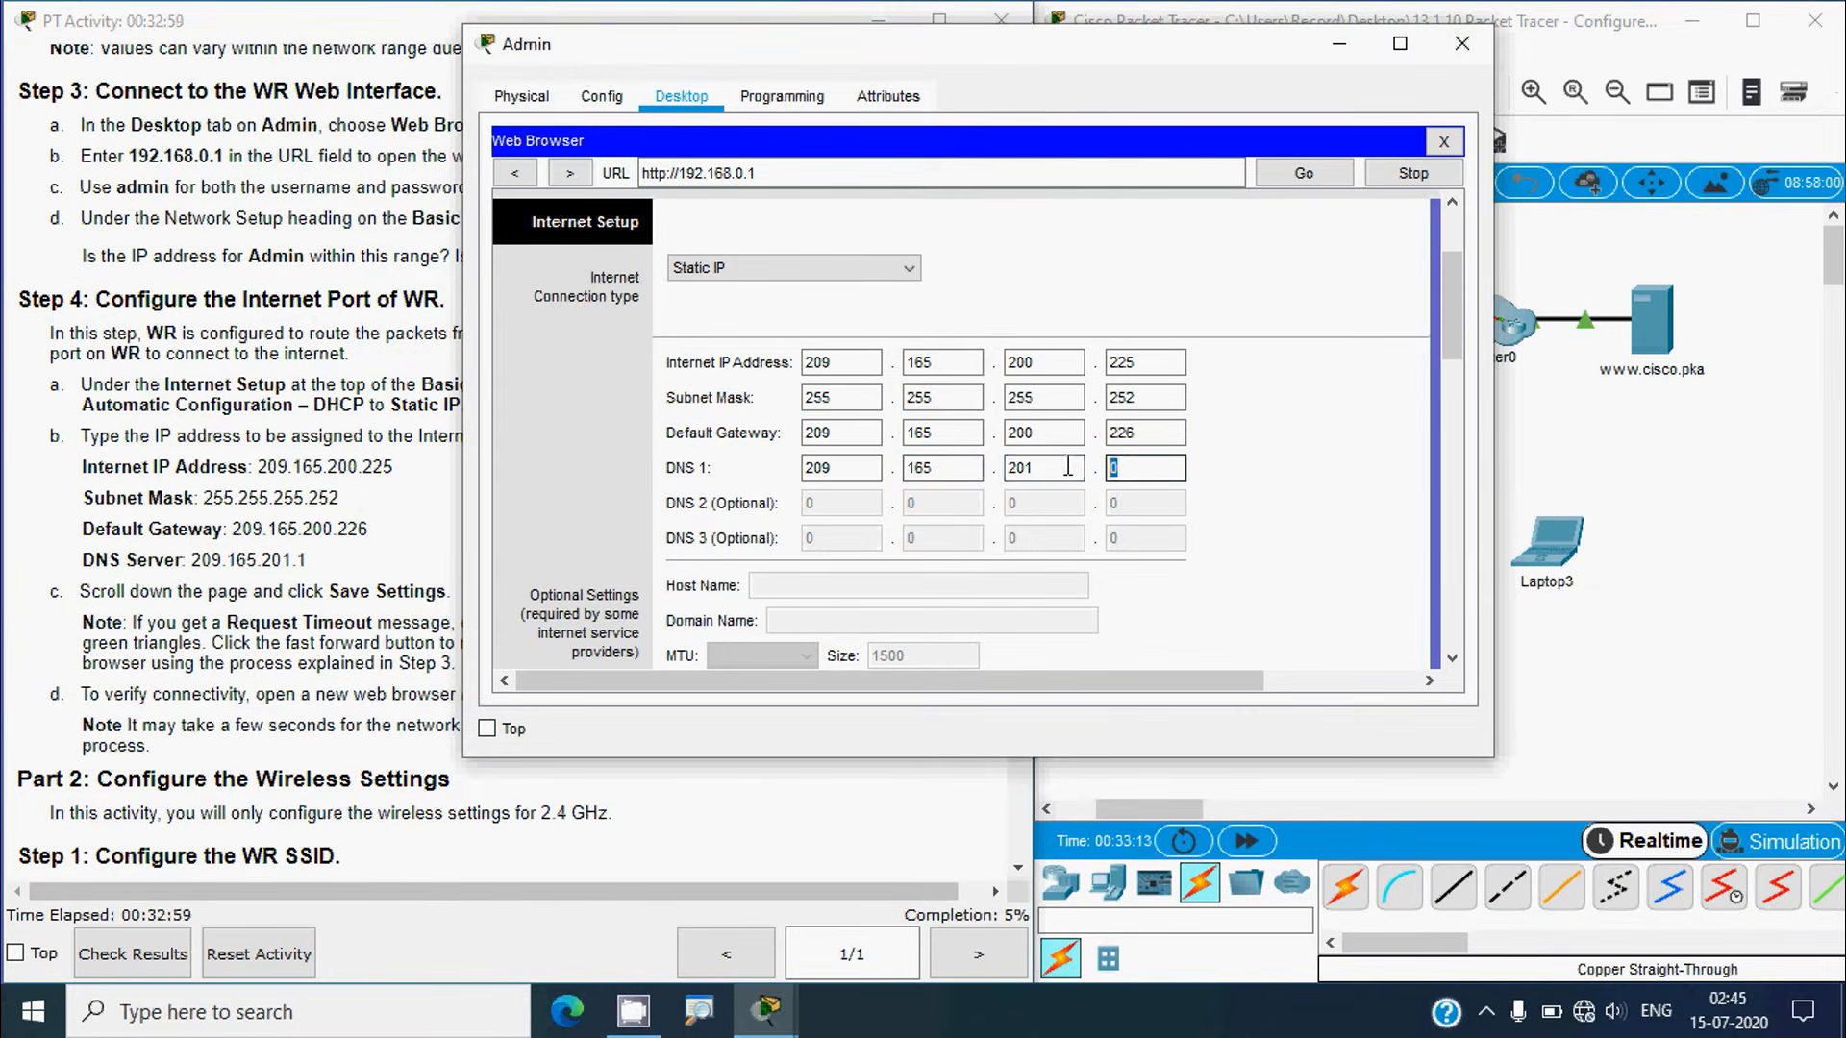
text(1)
key(Tab)
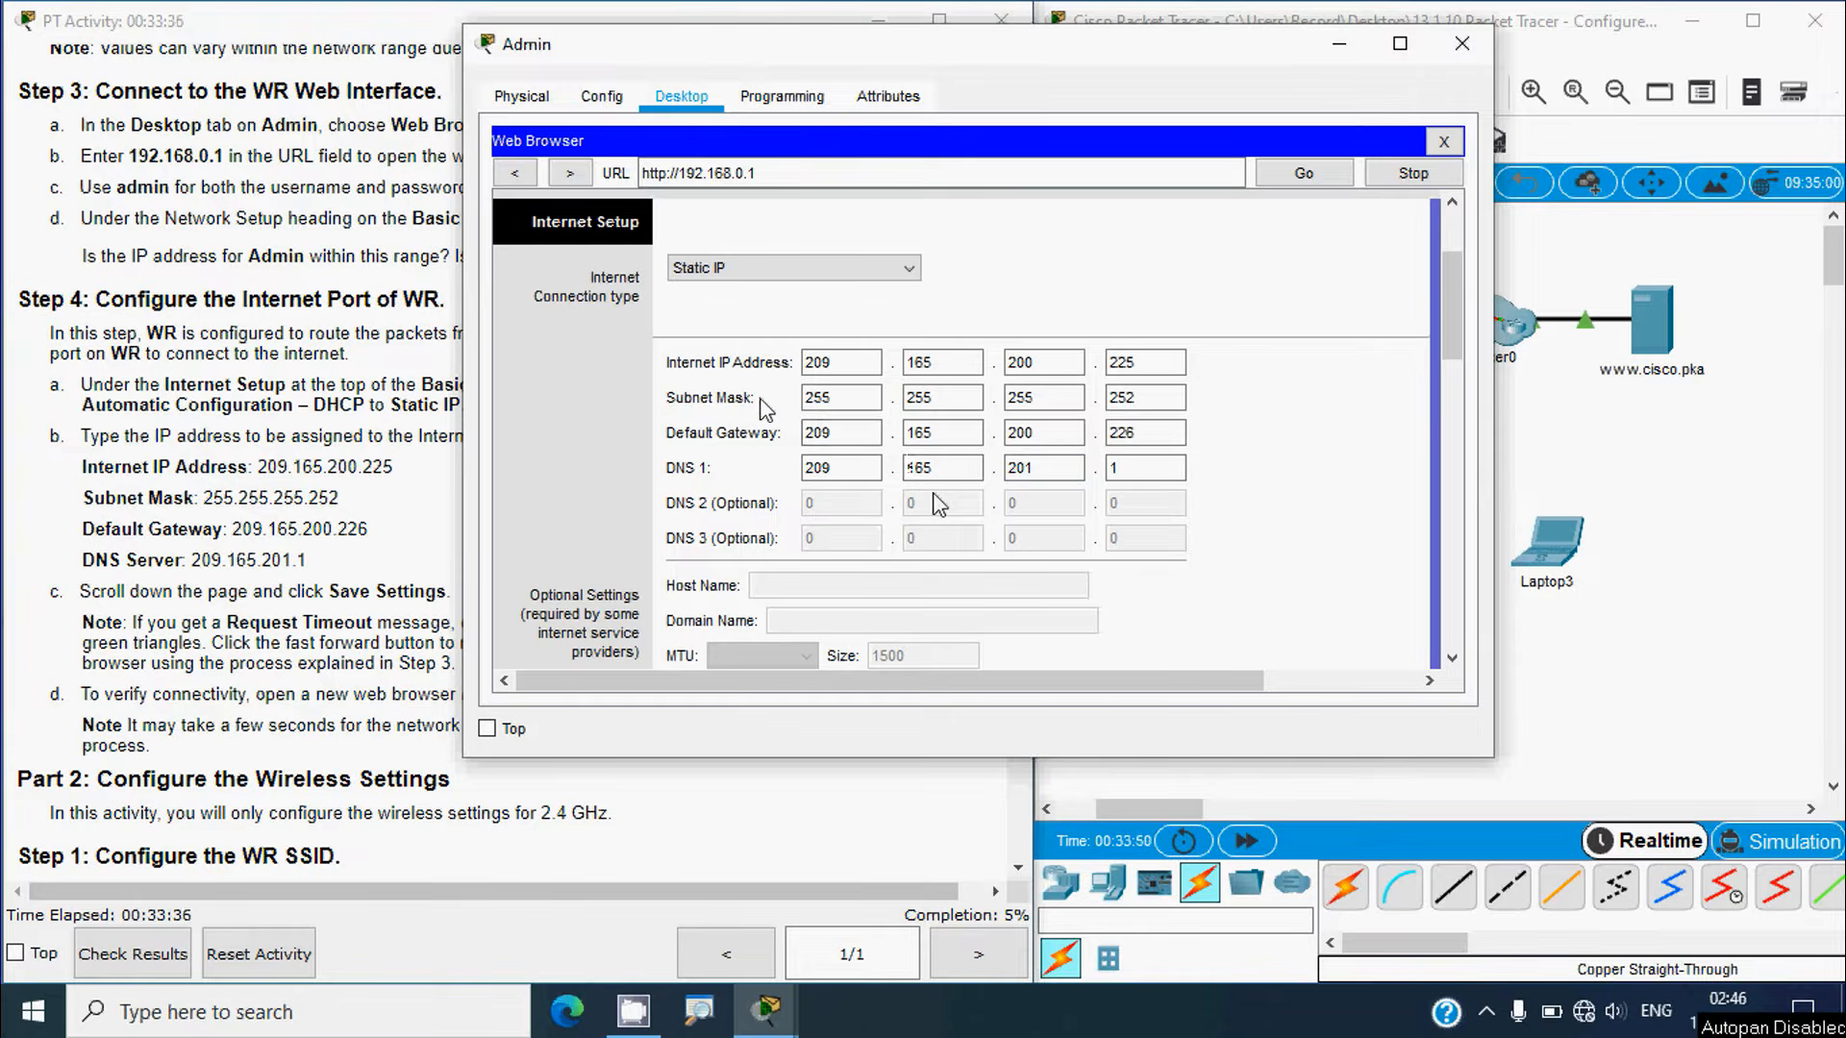
Step: Bring the lab instructions forward and scroll to Step 4c, Save Settings
click(869, 441)
click(303, 534)
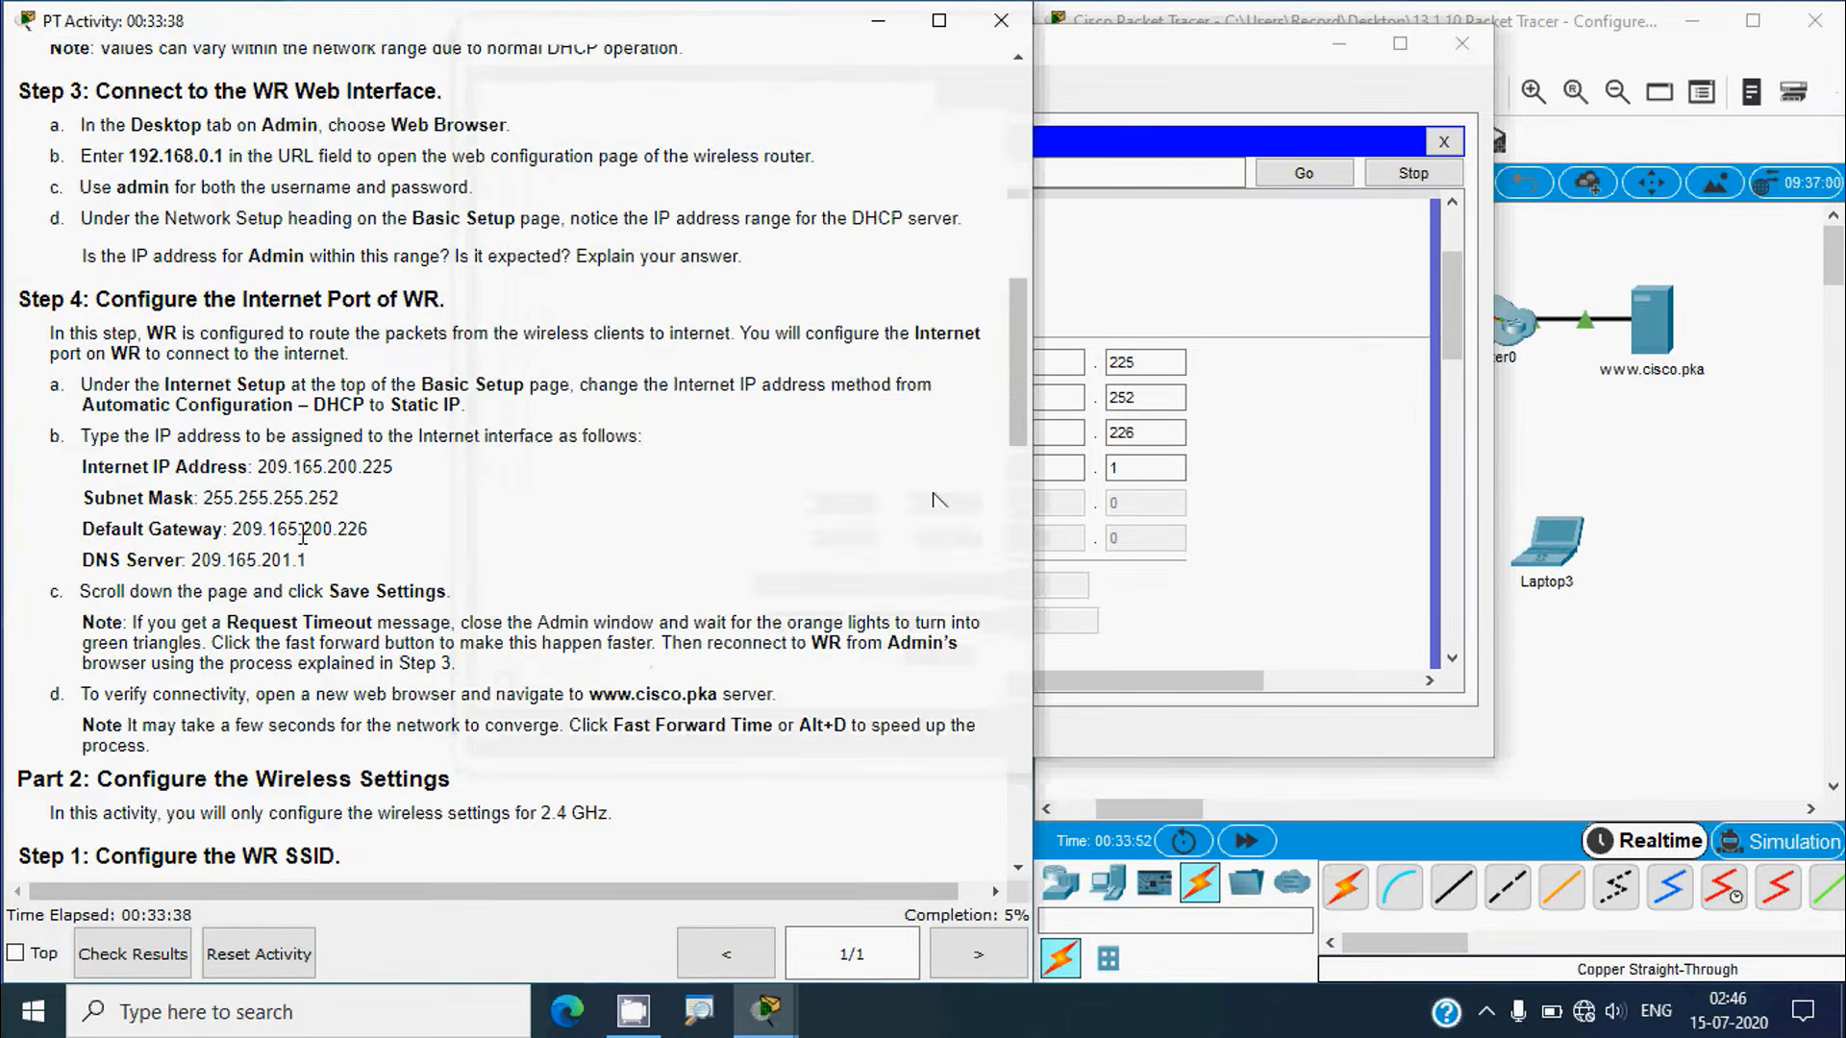
scroll(350, 601, down, 1)
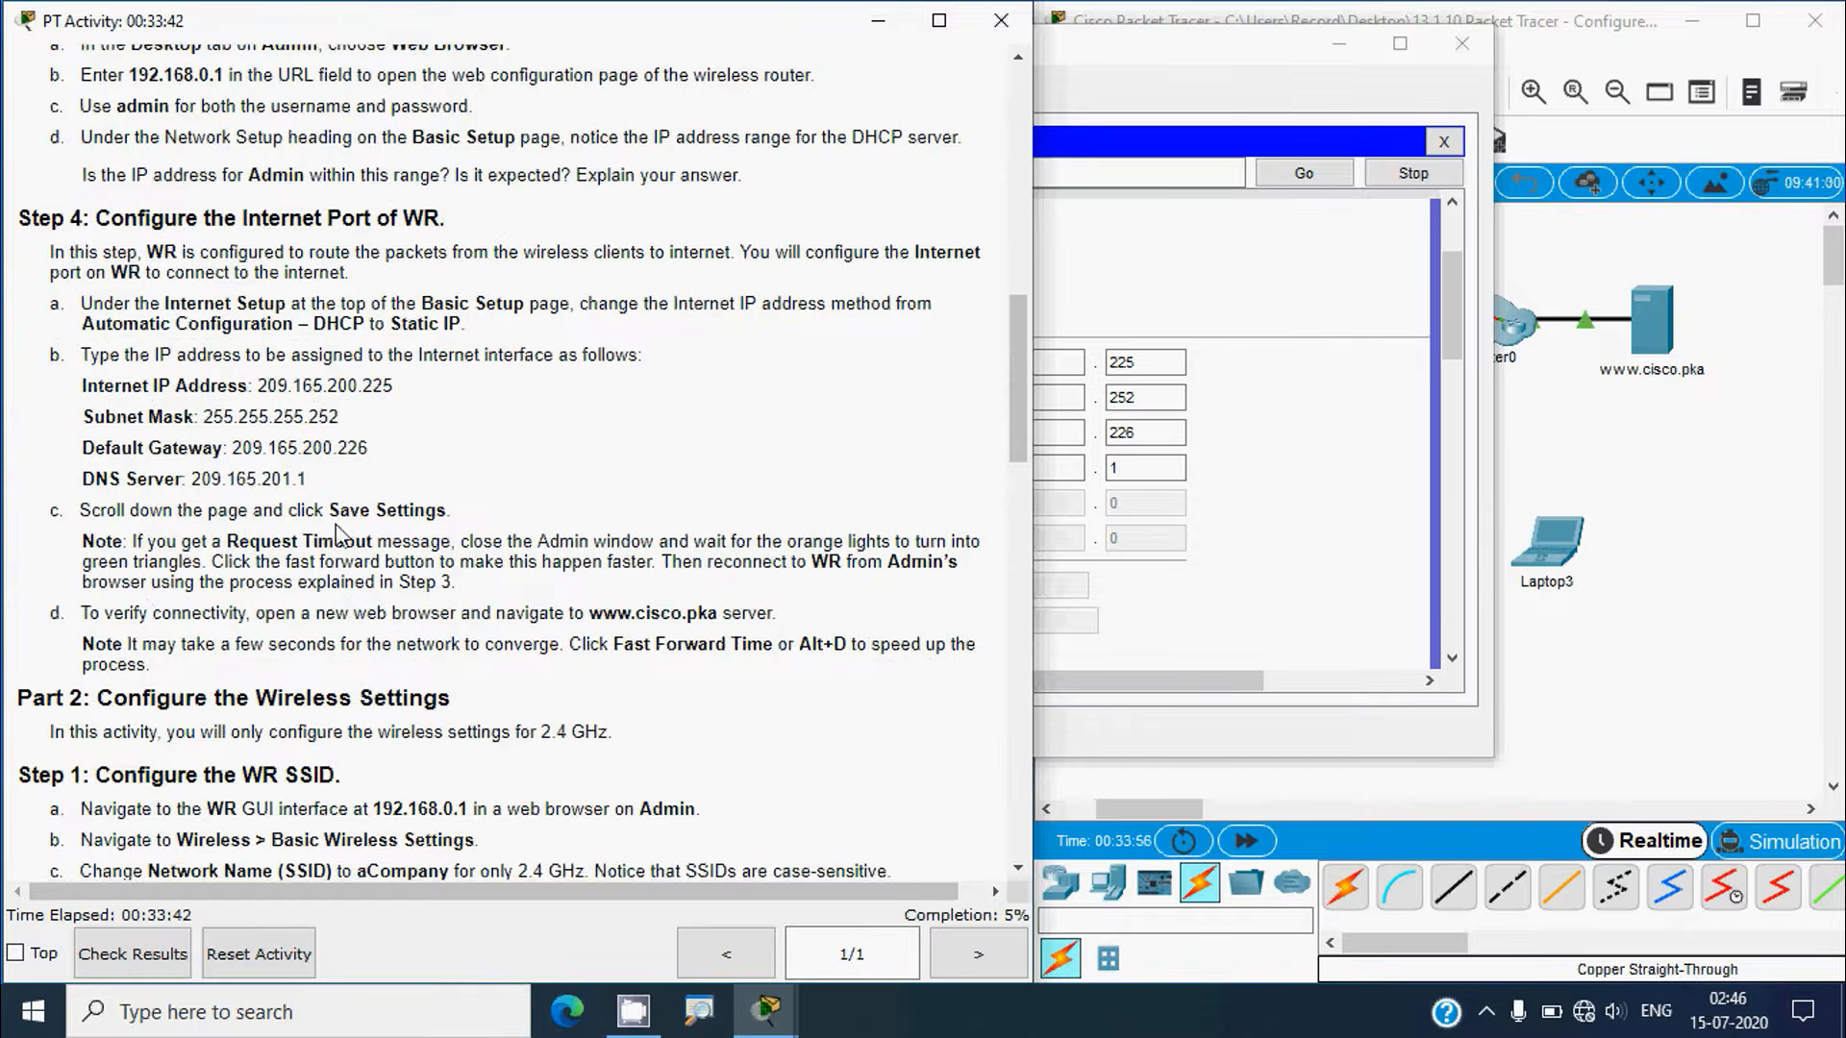
Step: Save WR's static Internet settings from the bottom of the Basic Setup page
click(1457, 310)
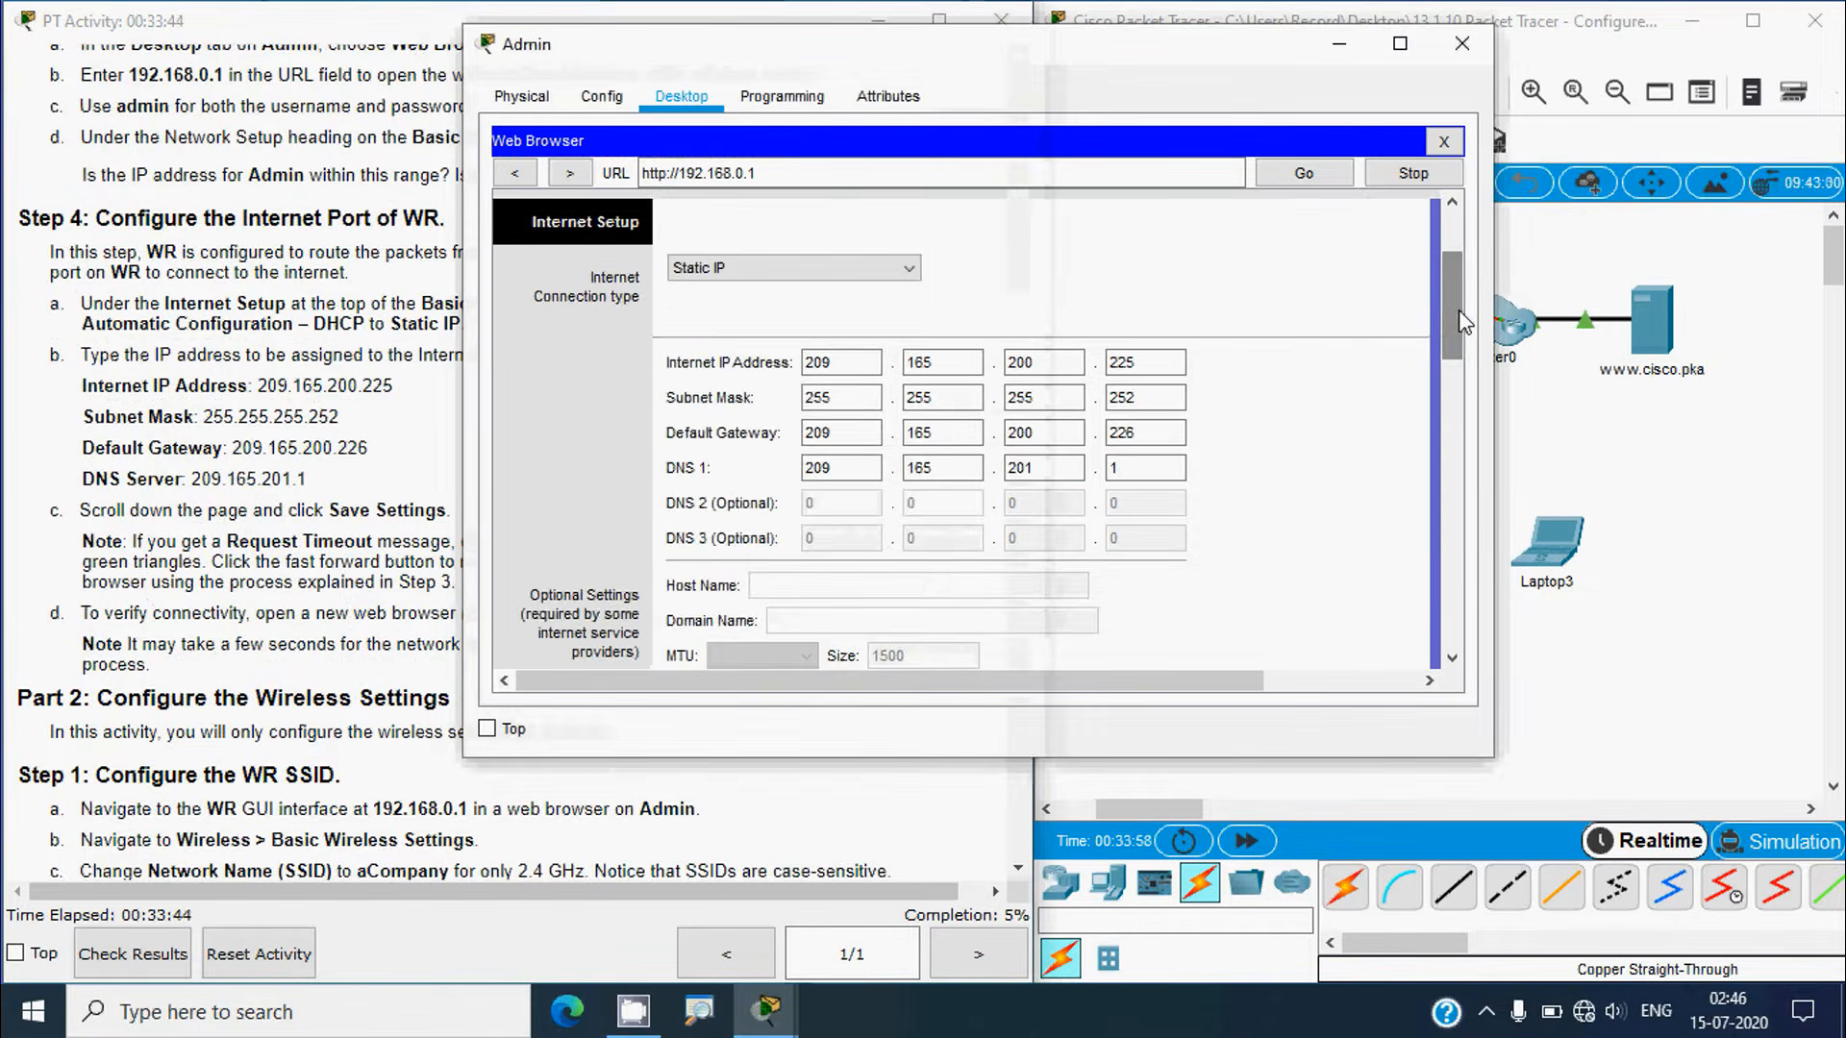
drag(1450, 298, 1450, 590)
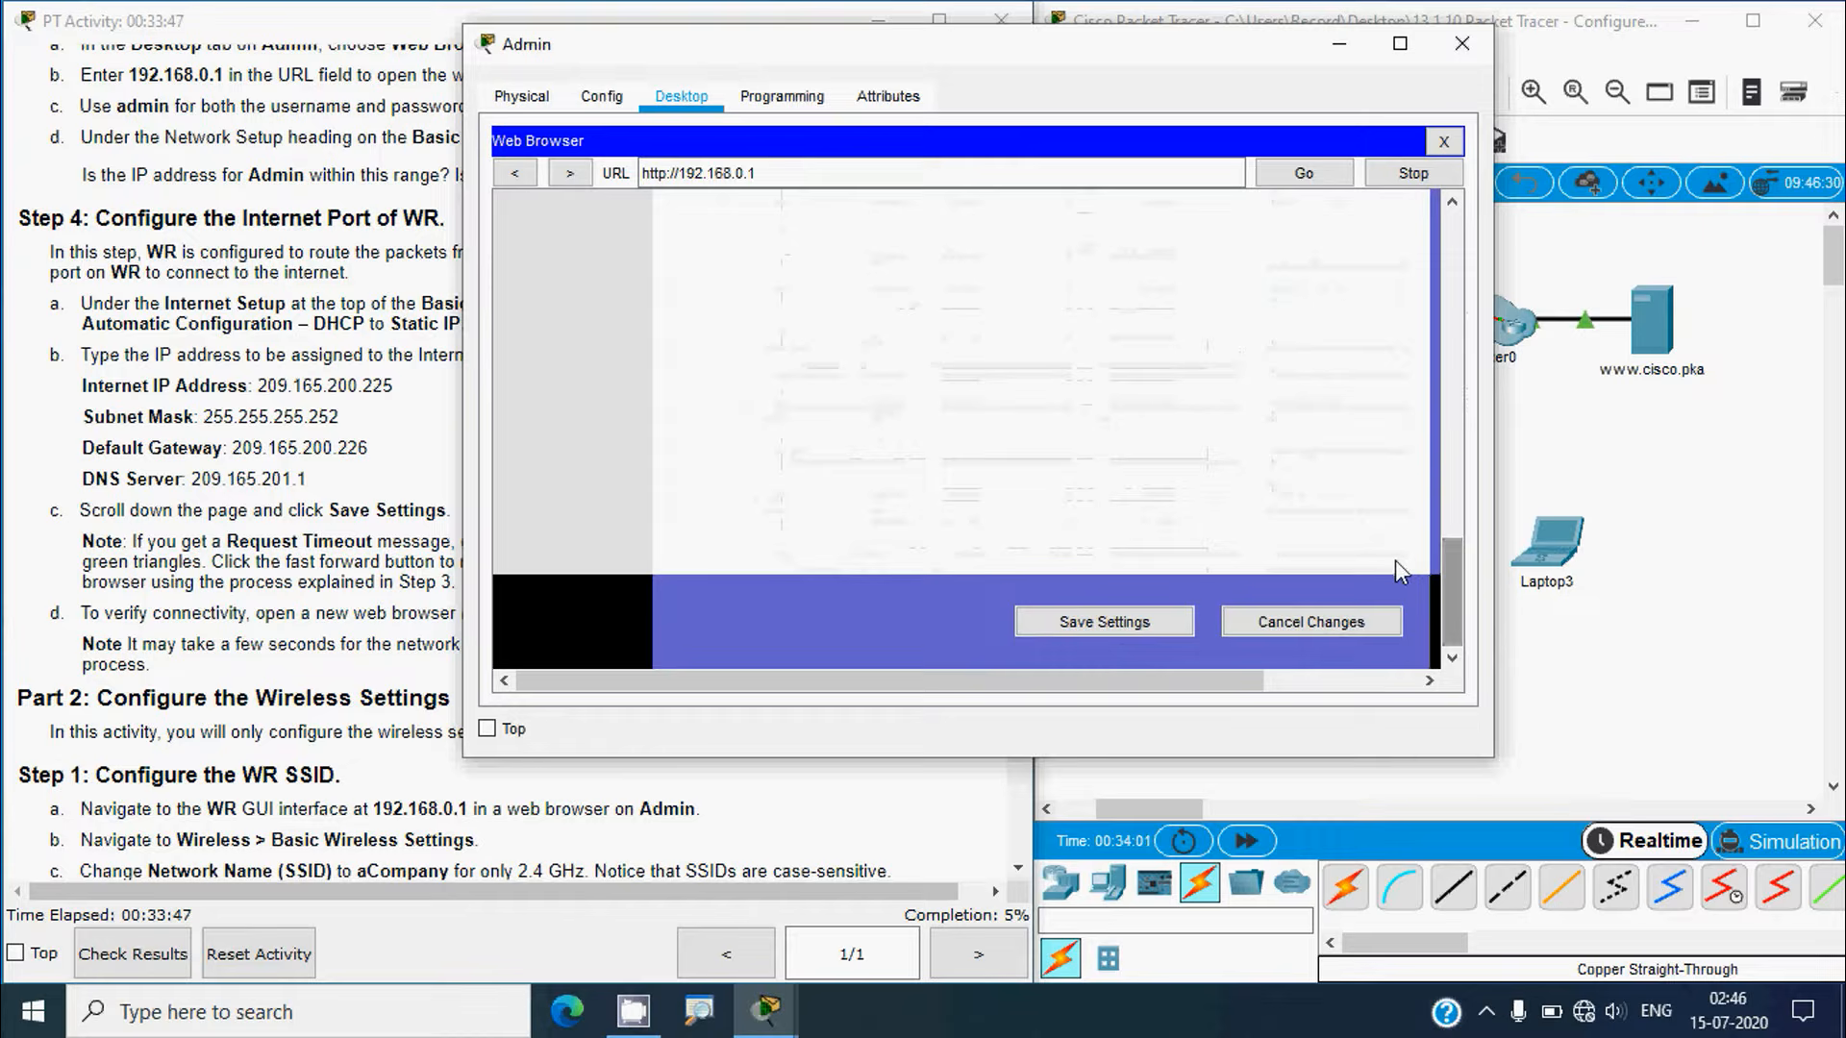
click(1128, 633)
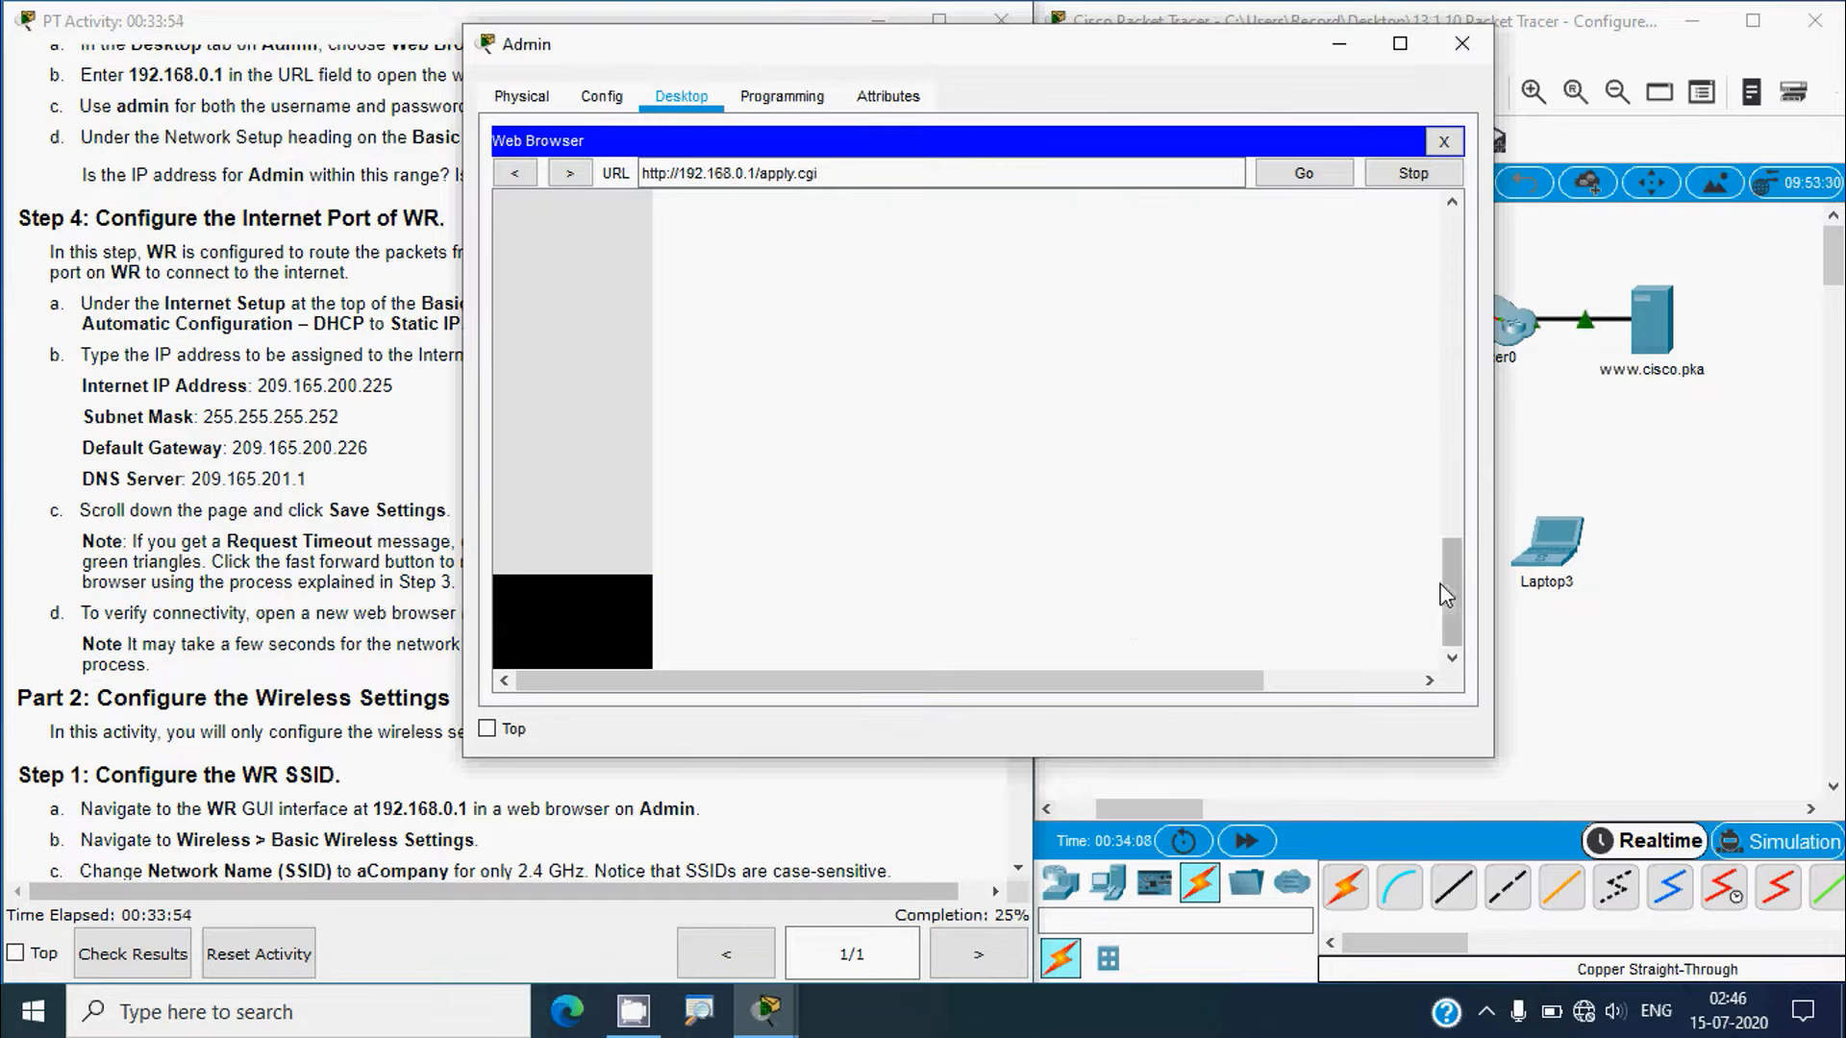
drag(1447, 586, 1451, 242)
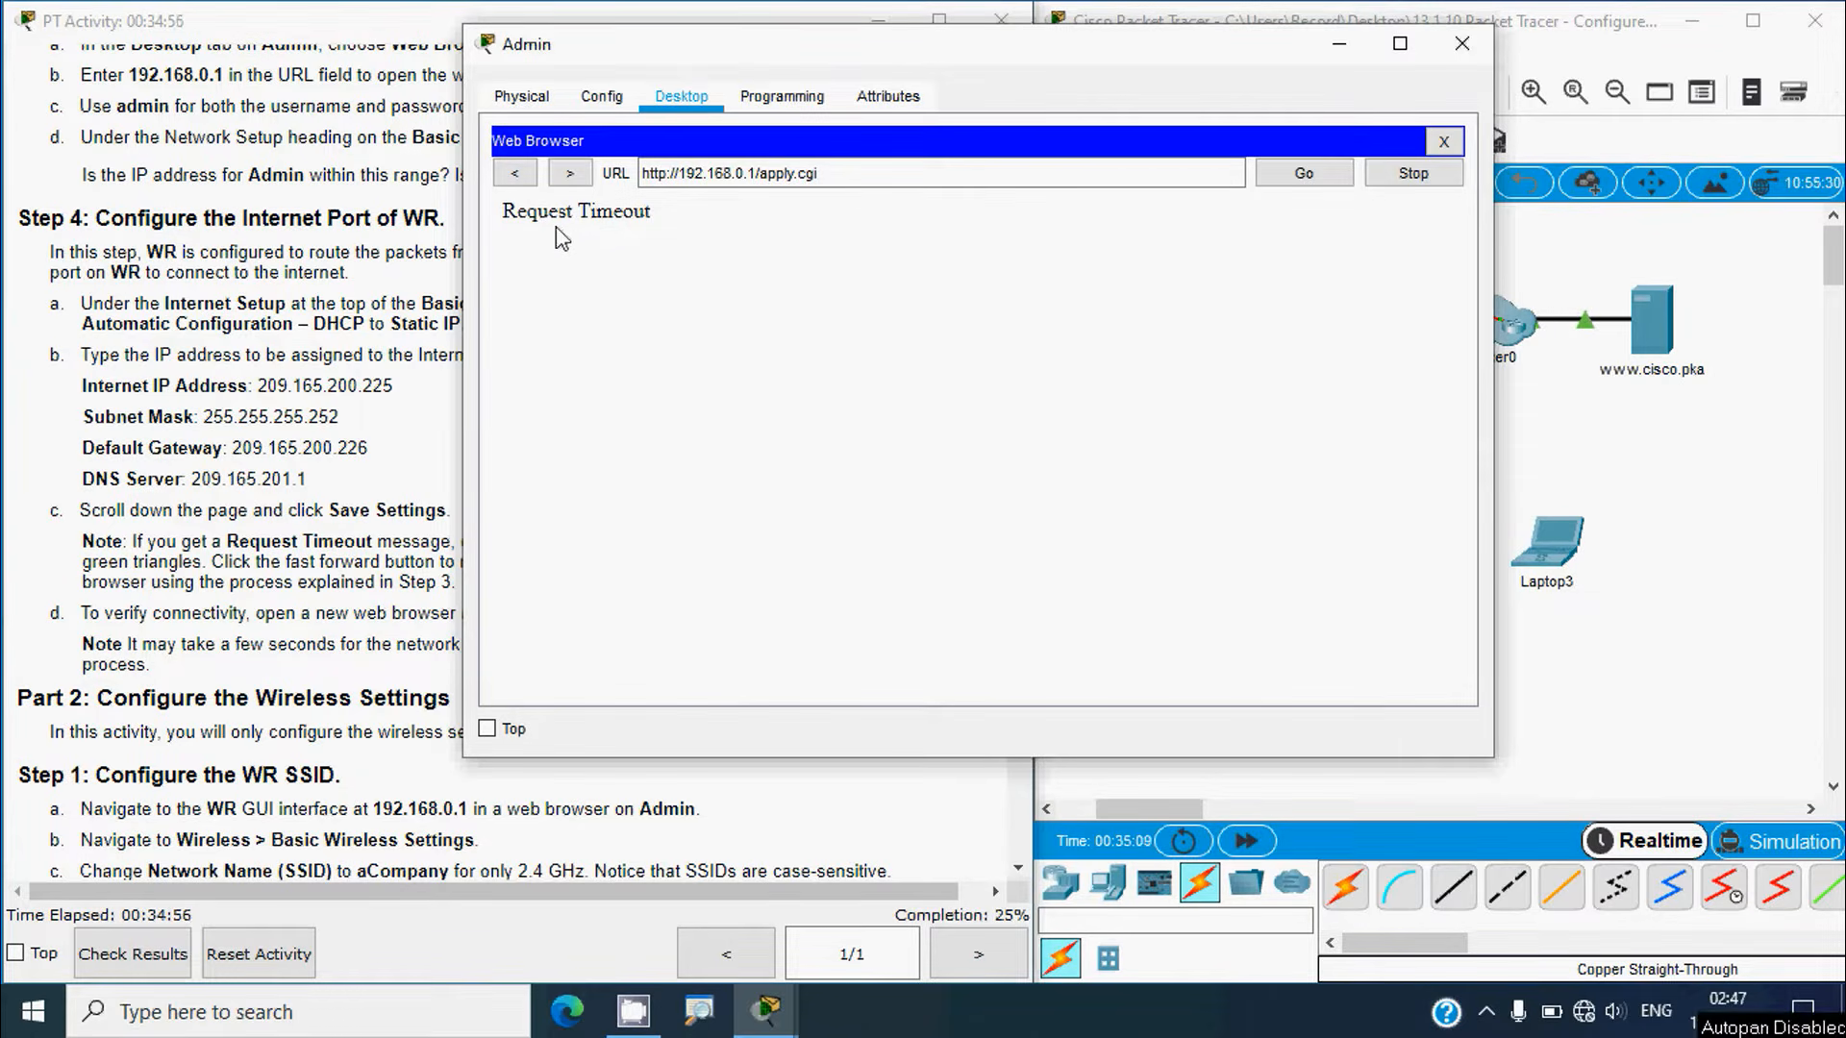
Step: Fast-forward the simulation time from the topology window
click(381, 563)
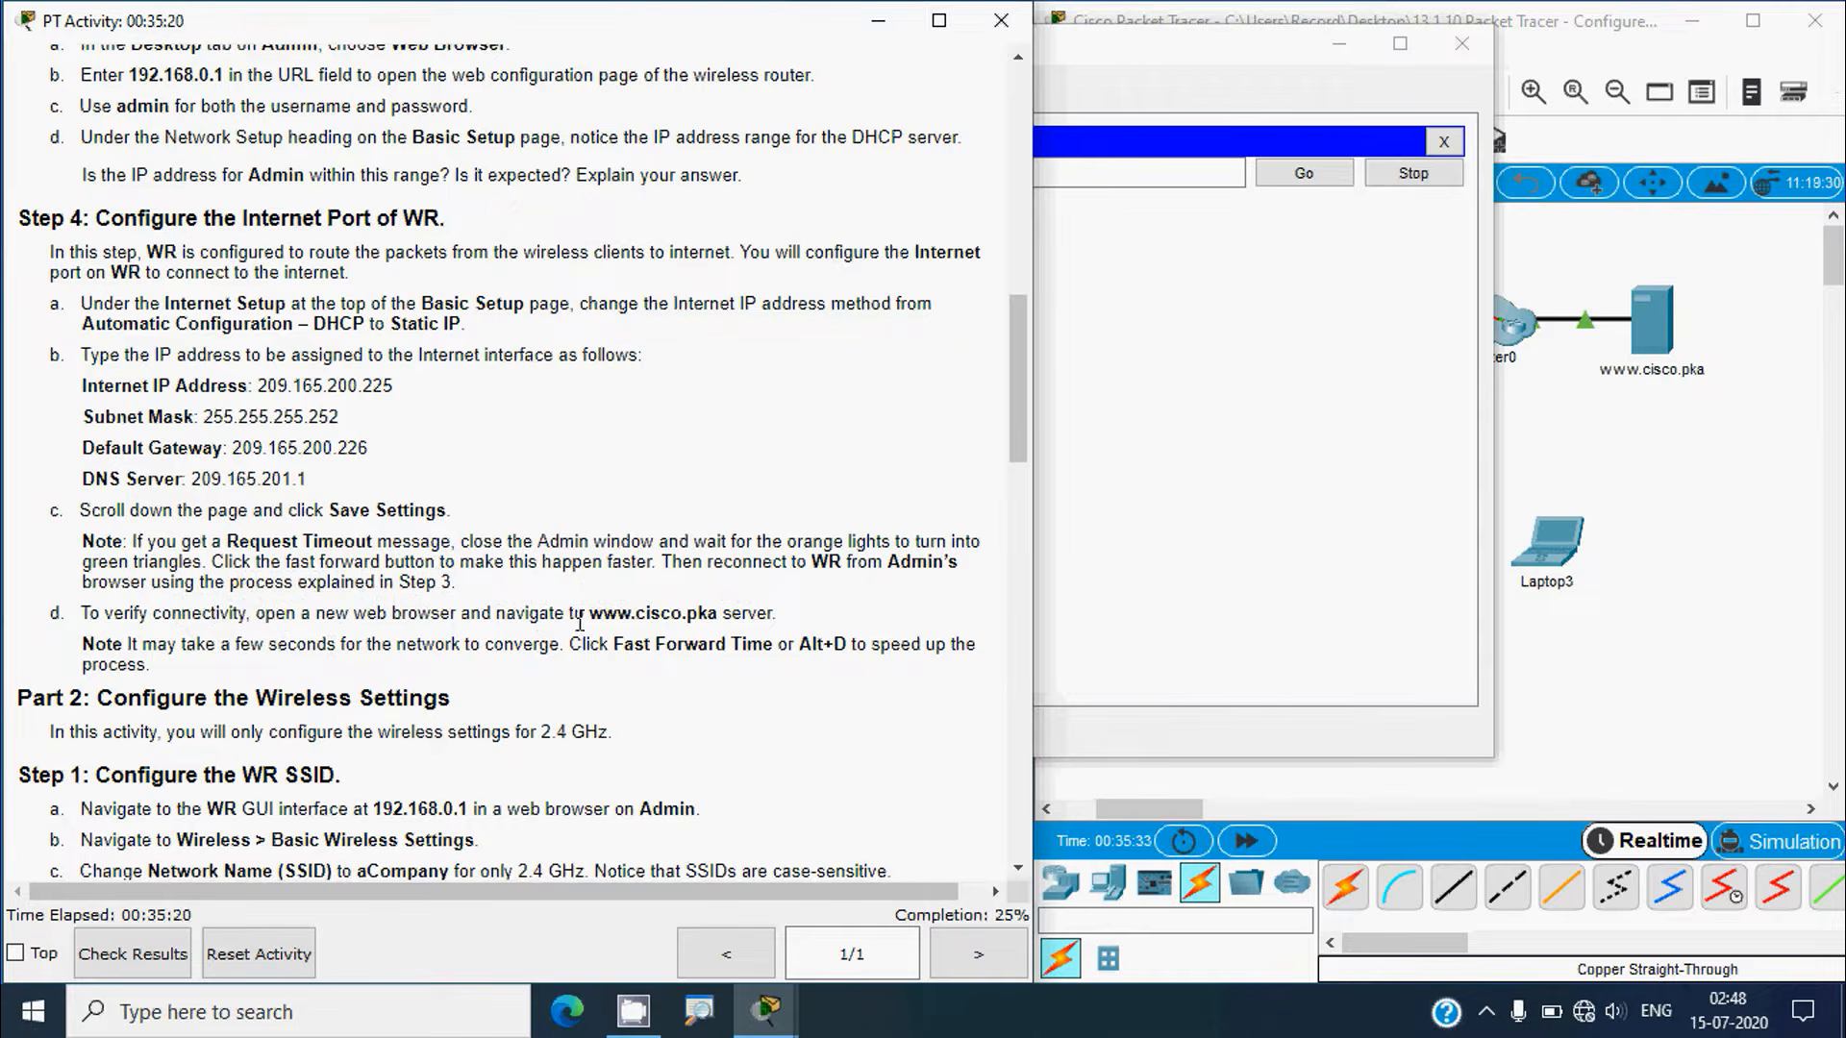
click(1634, 687)
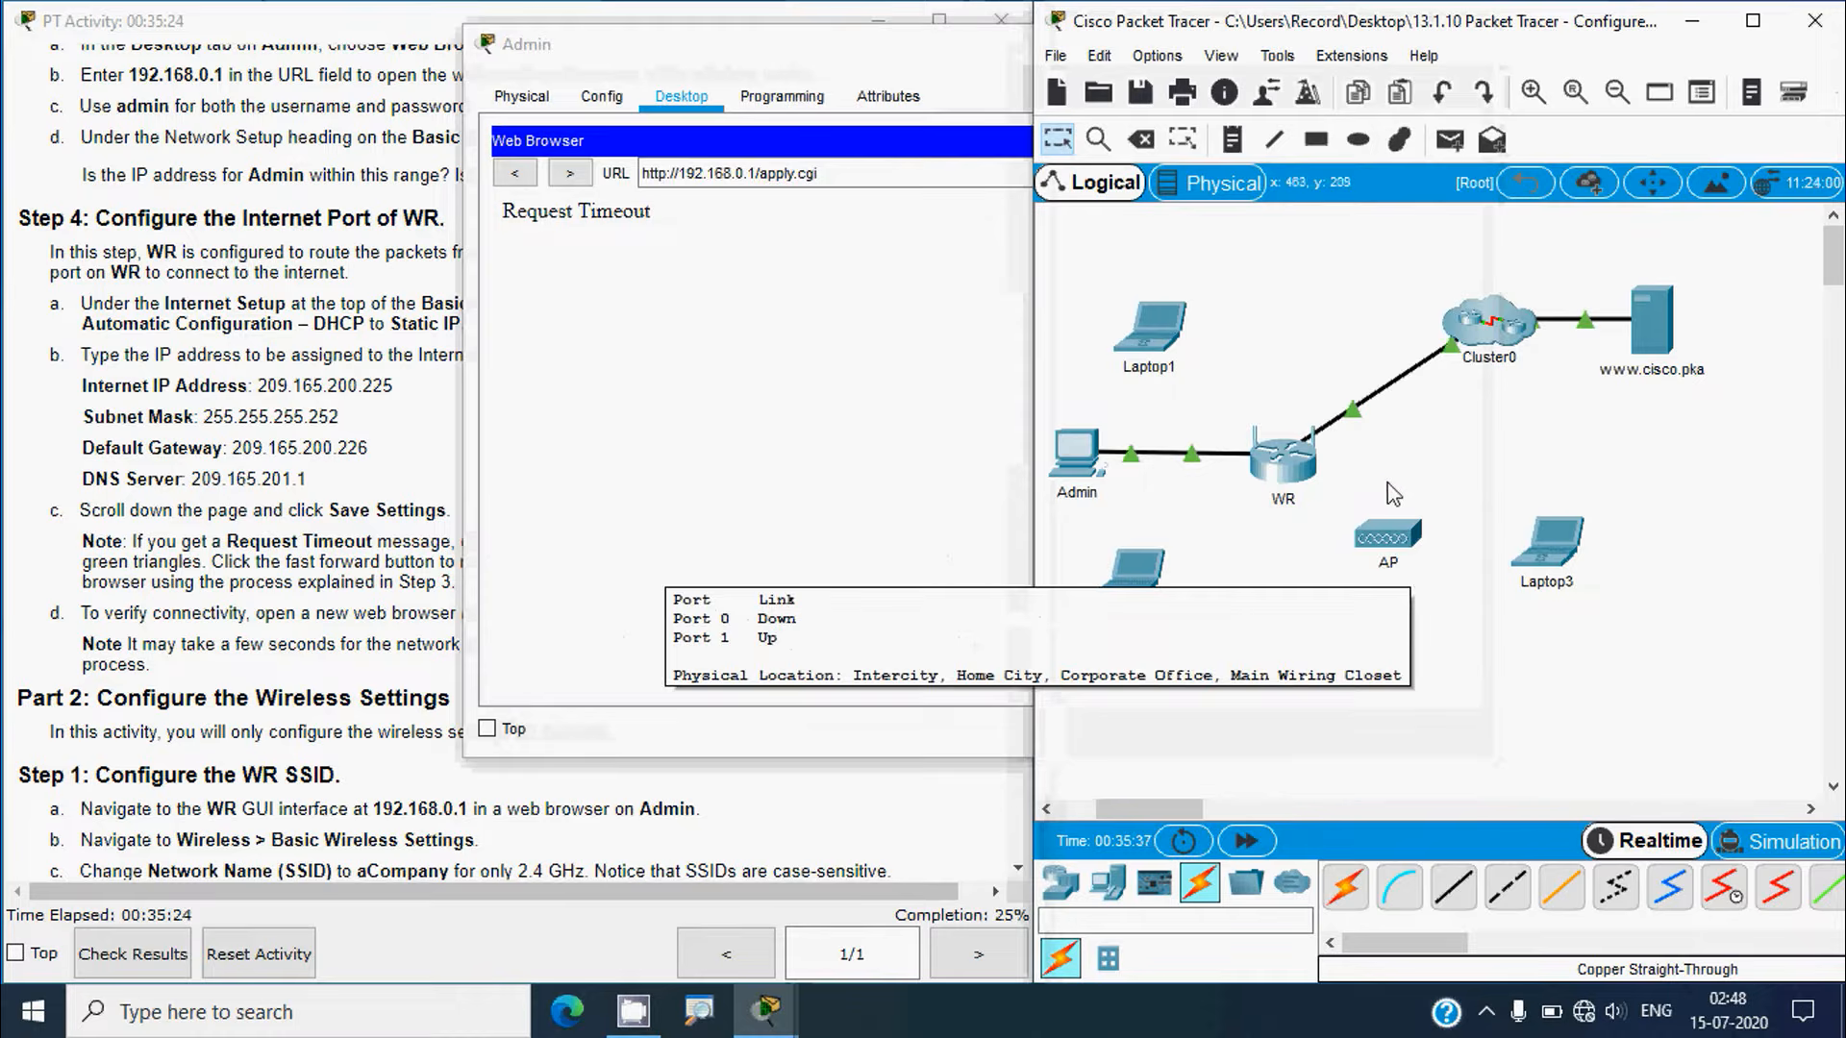
click(887, 462)
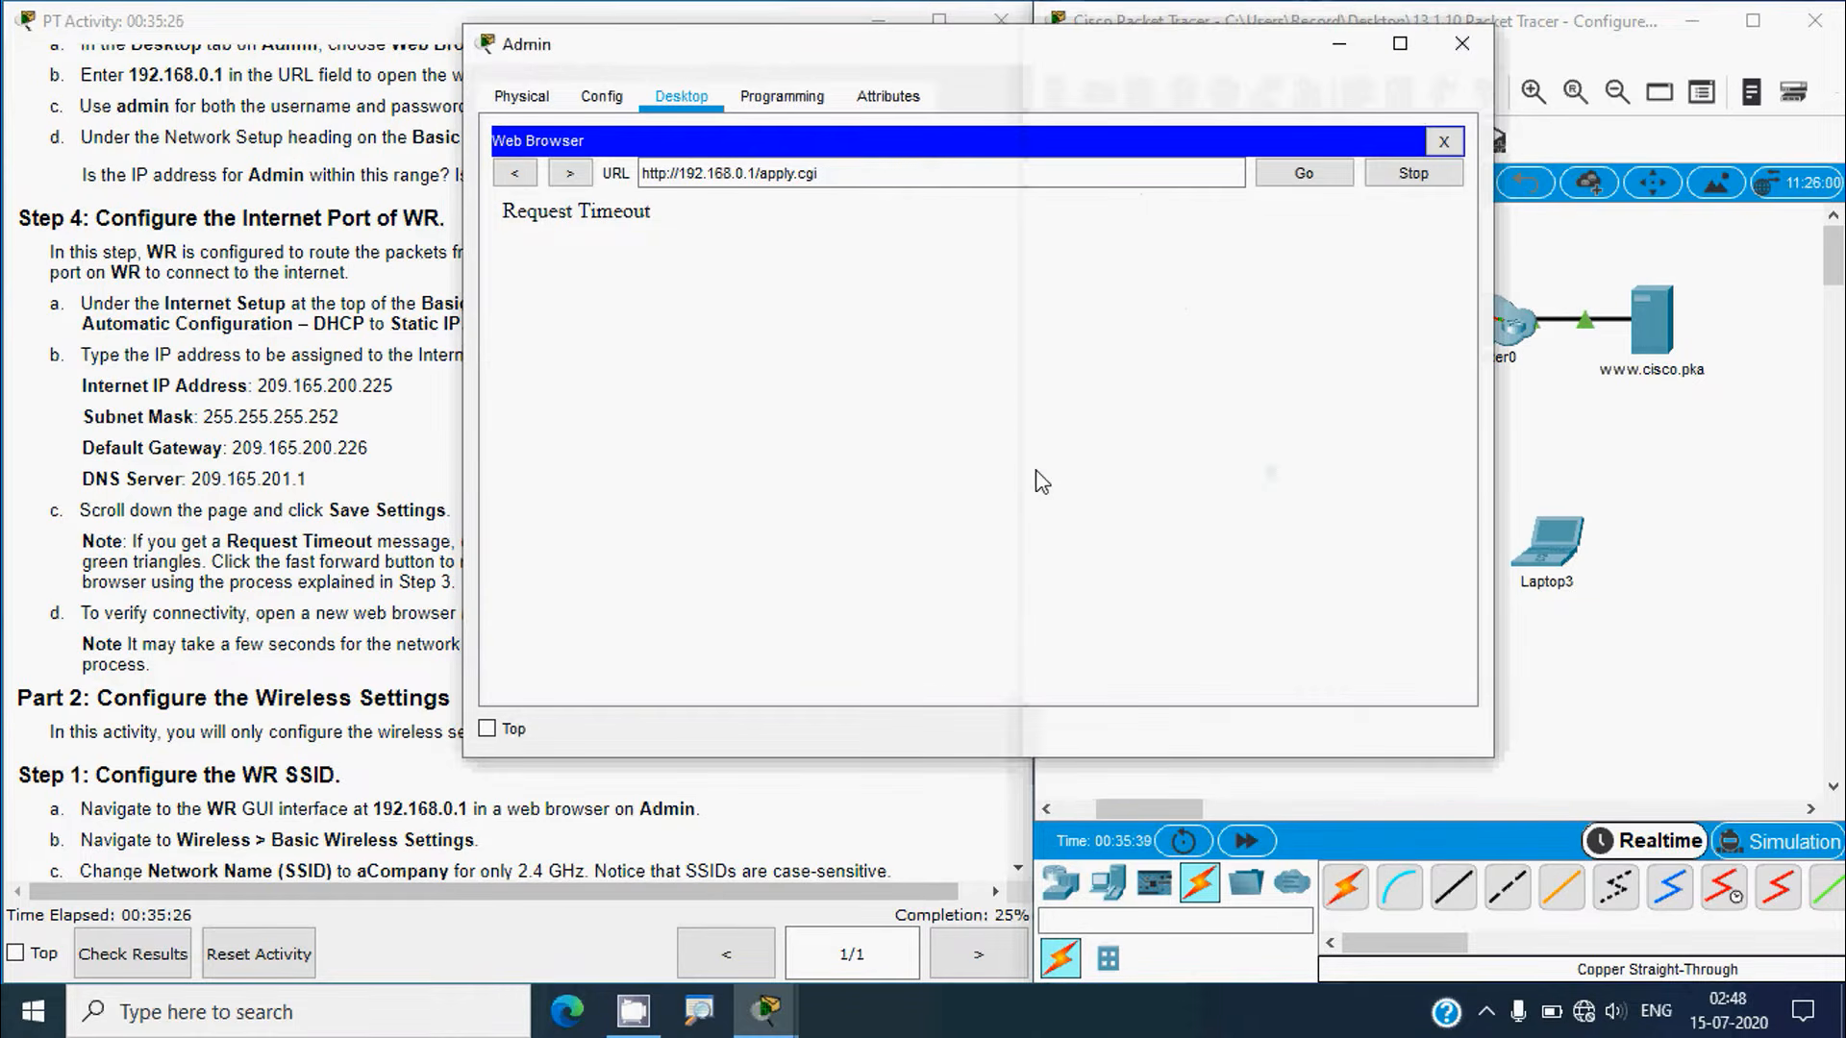
click(1644, 690)
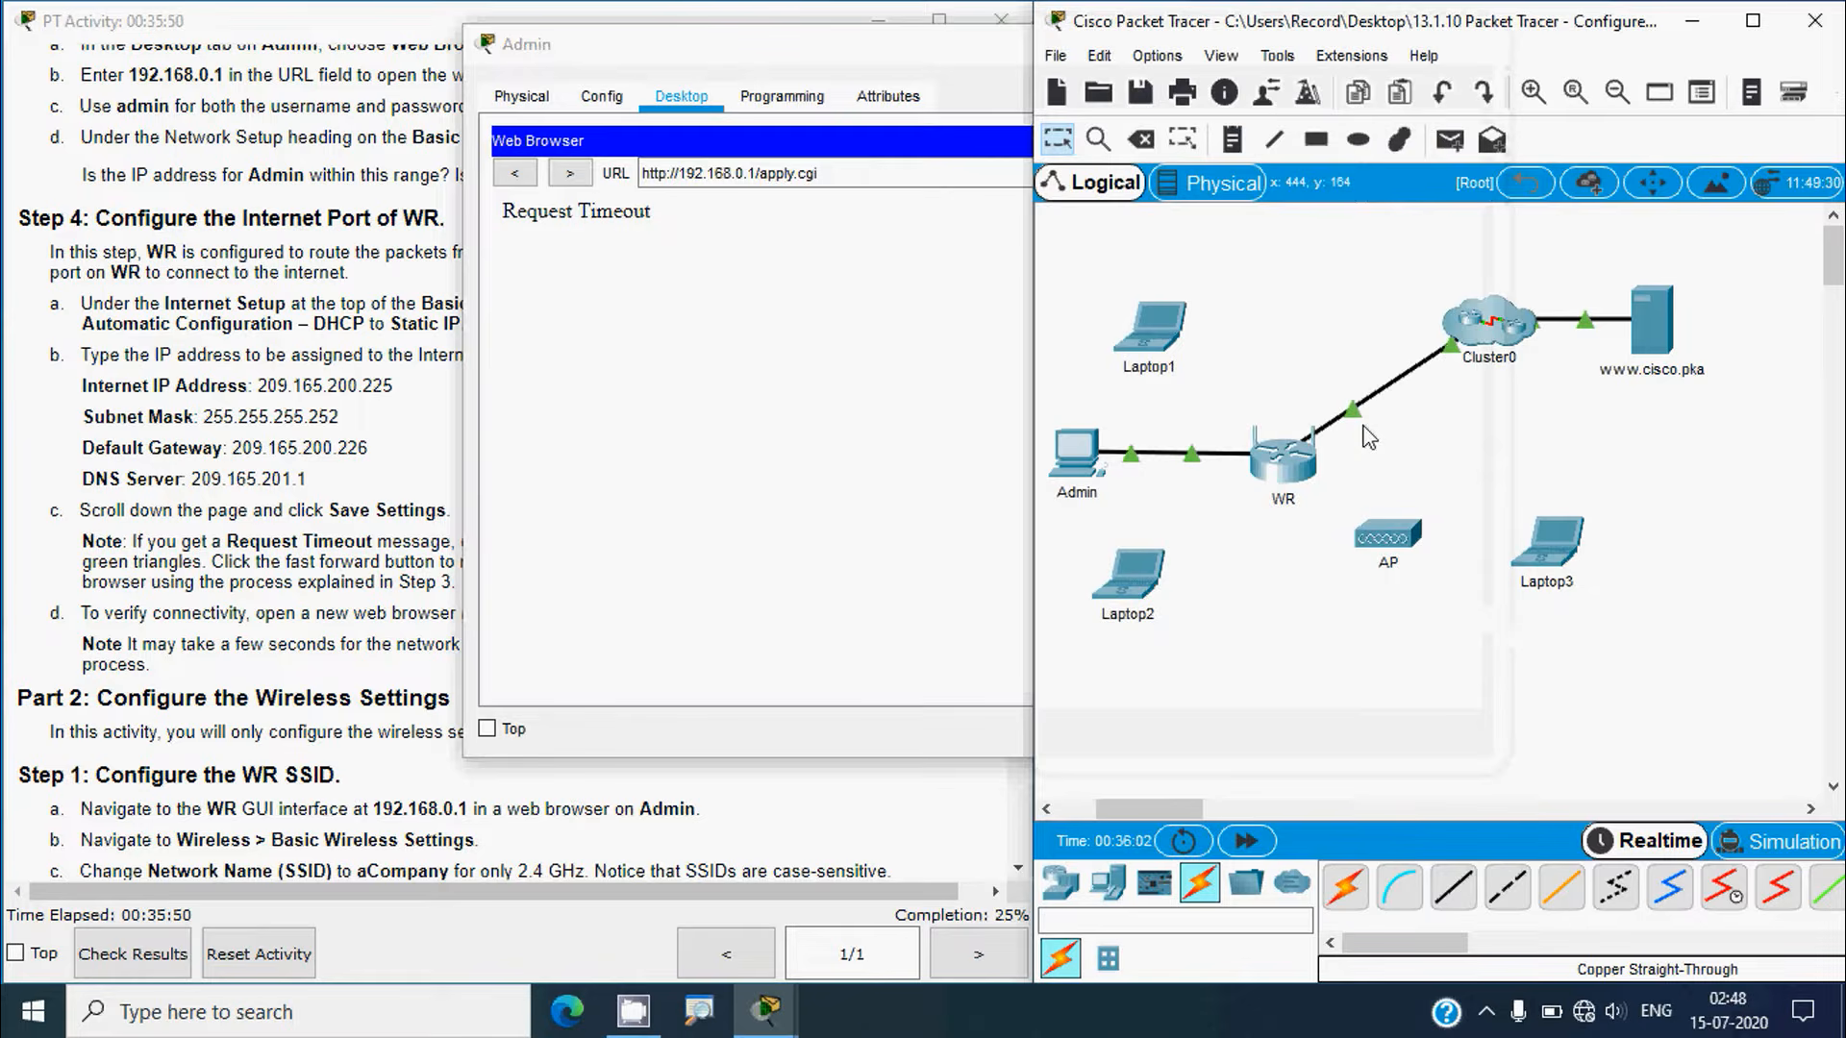
click(1268, 842)
click(923, 575)
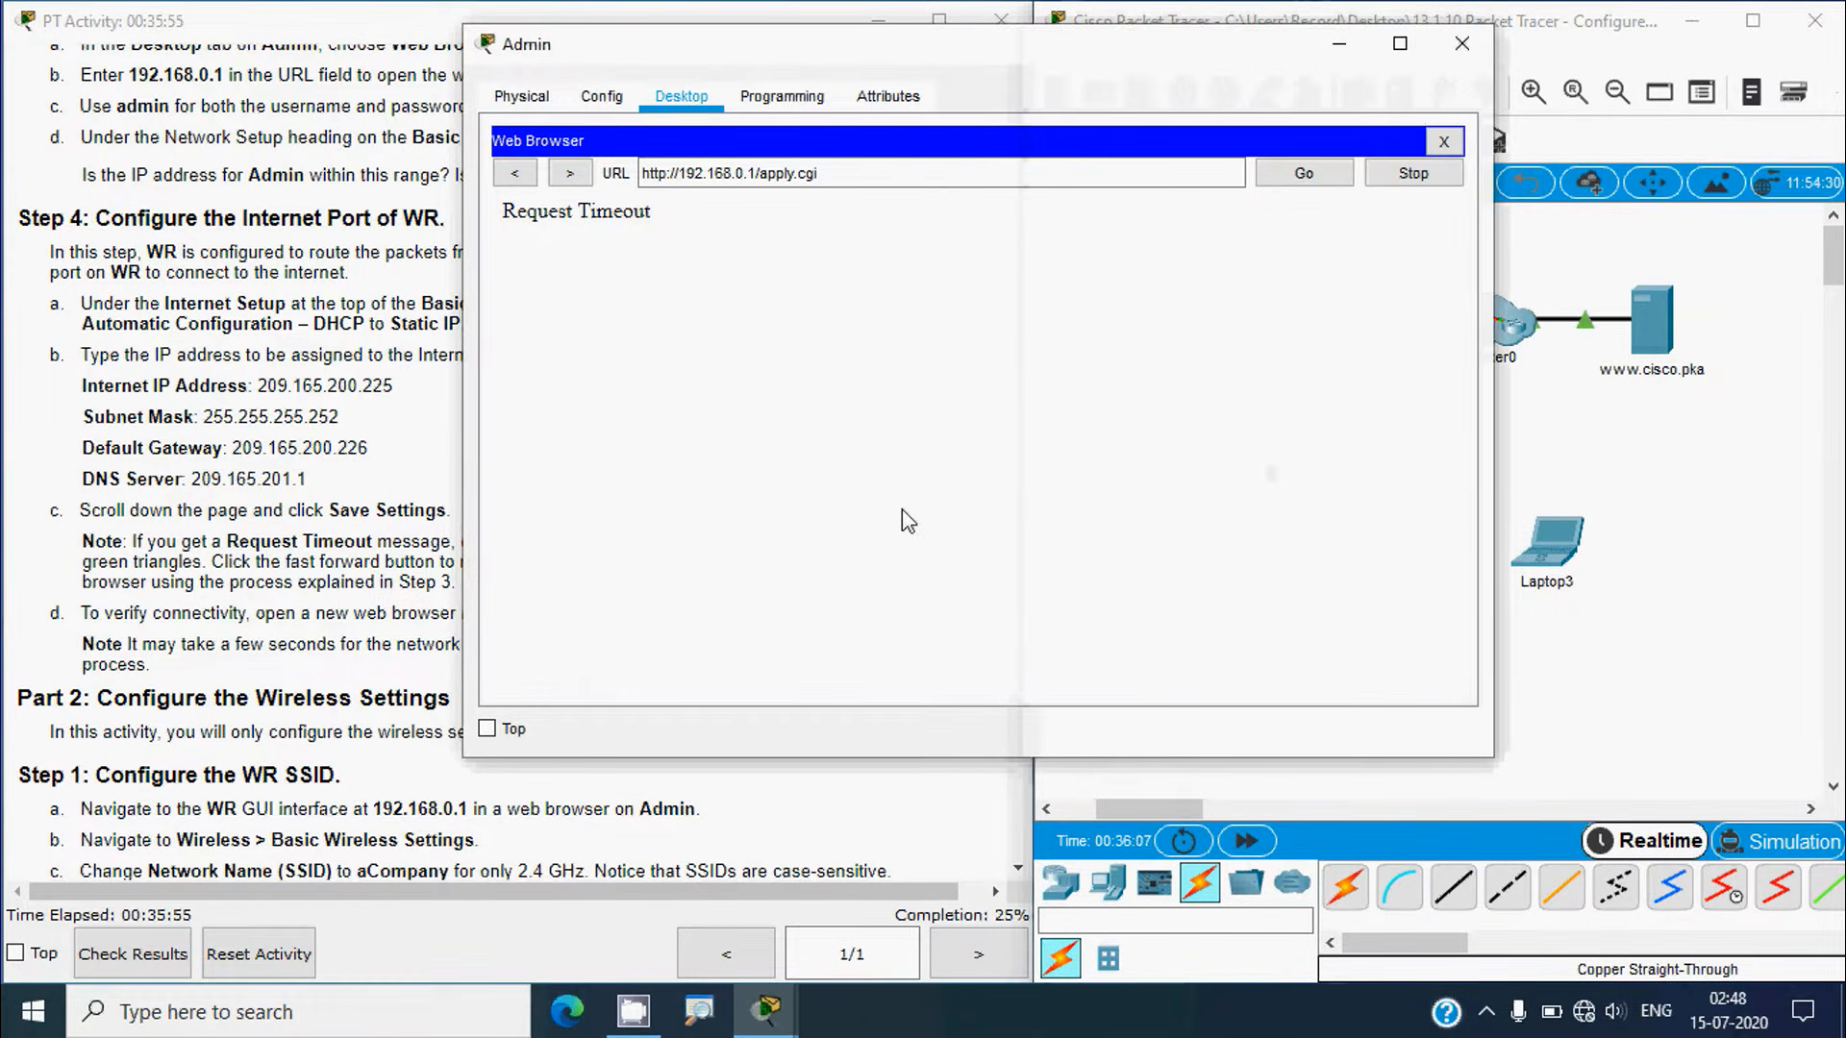
click(1623, 721)
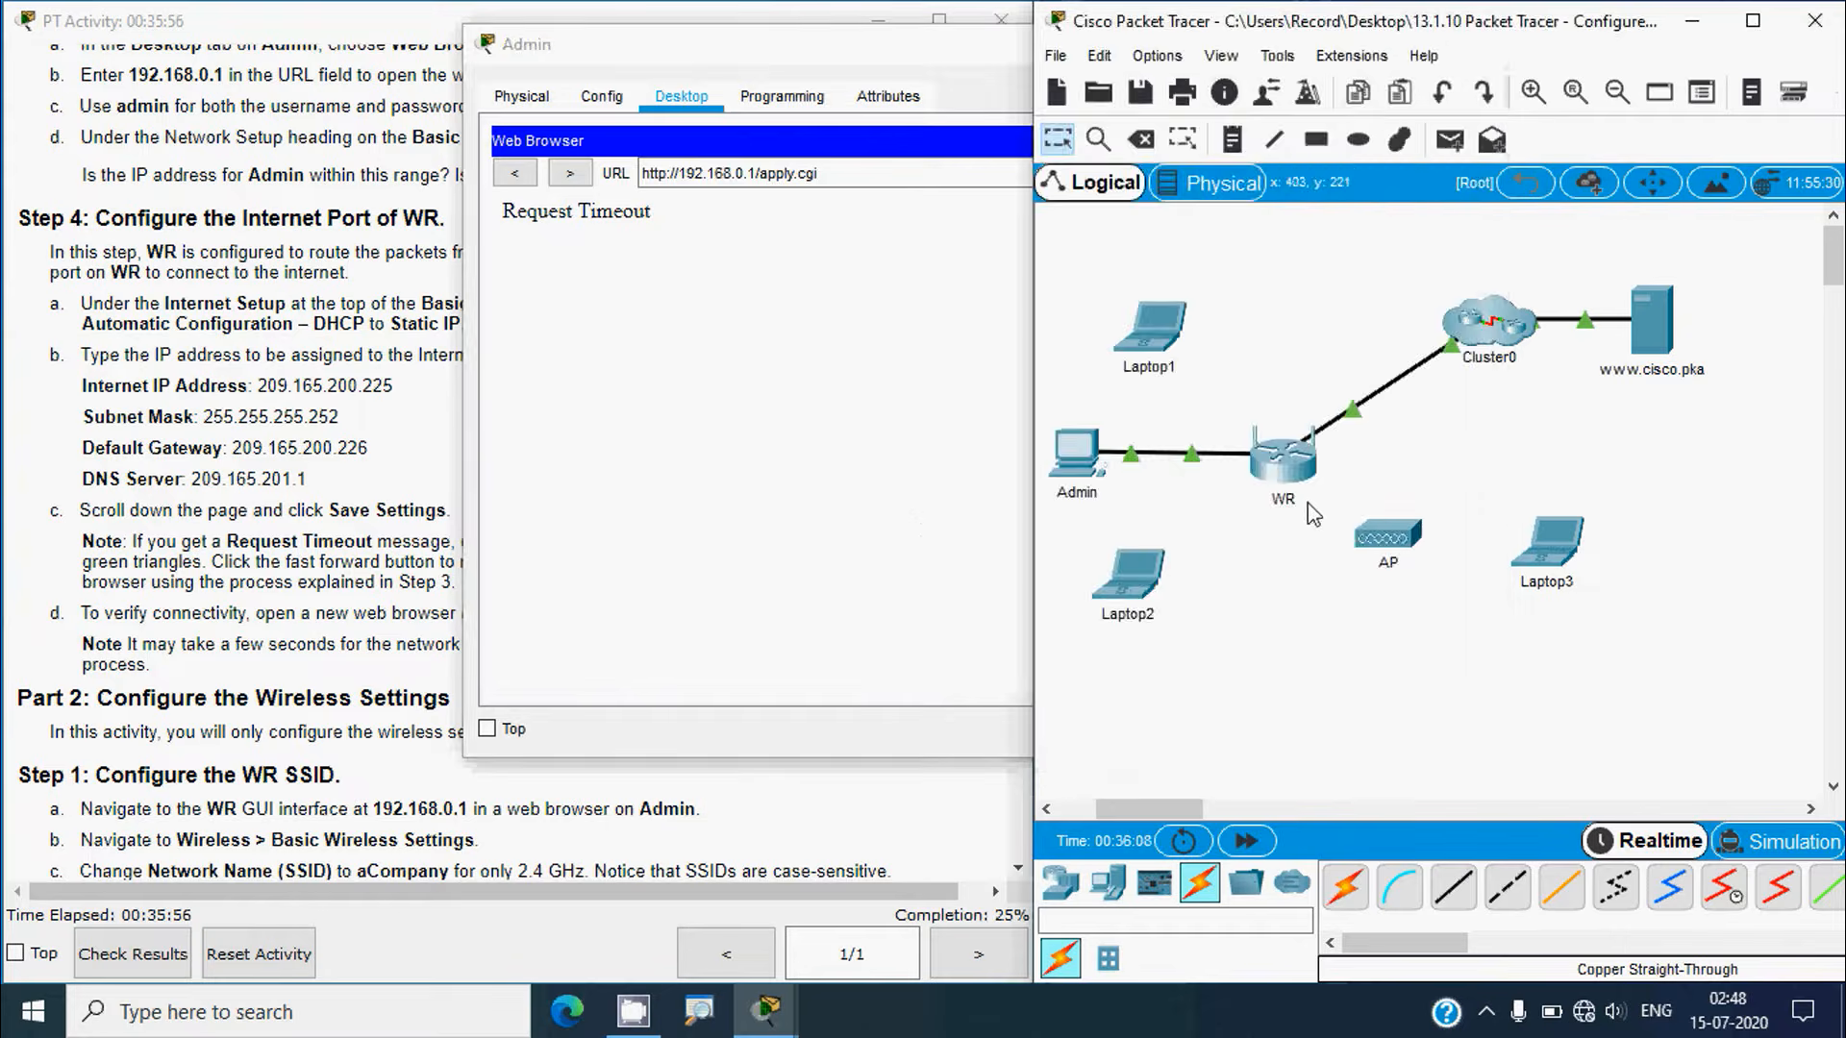
click(821, 425)
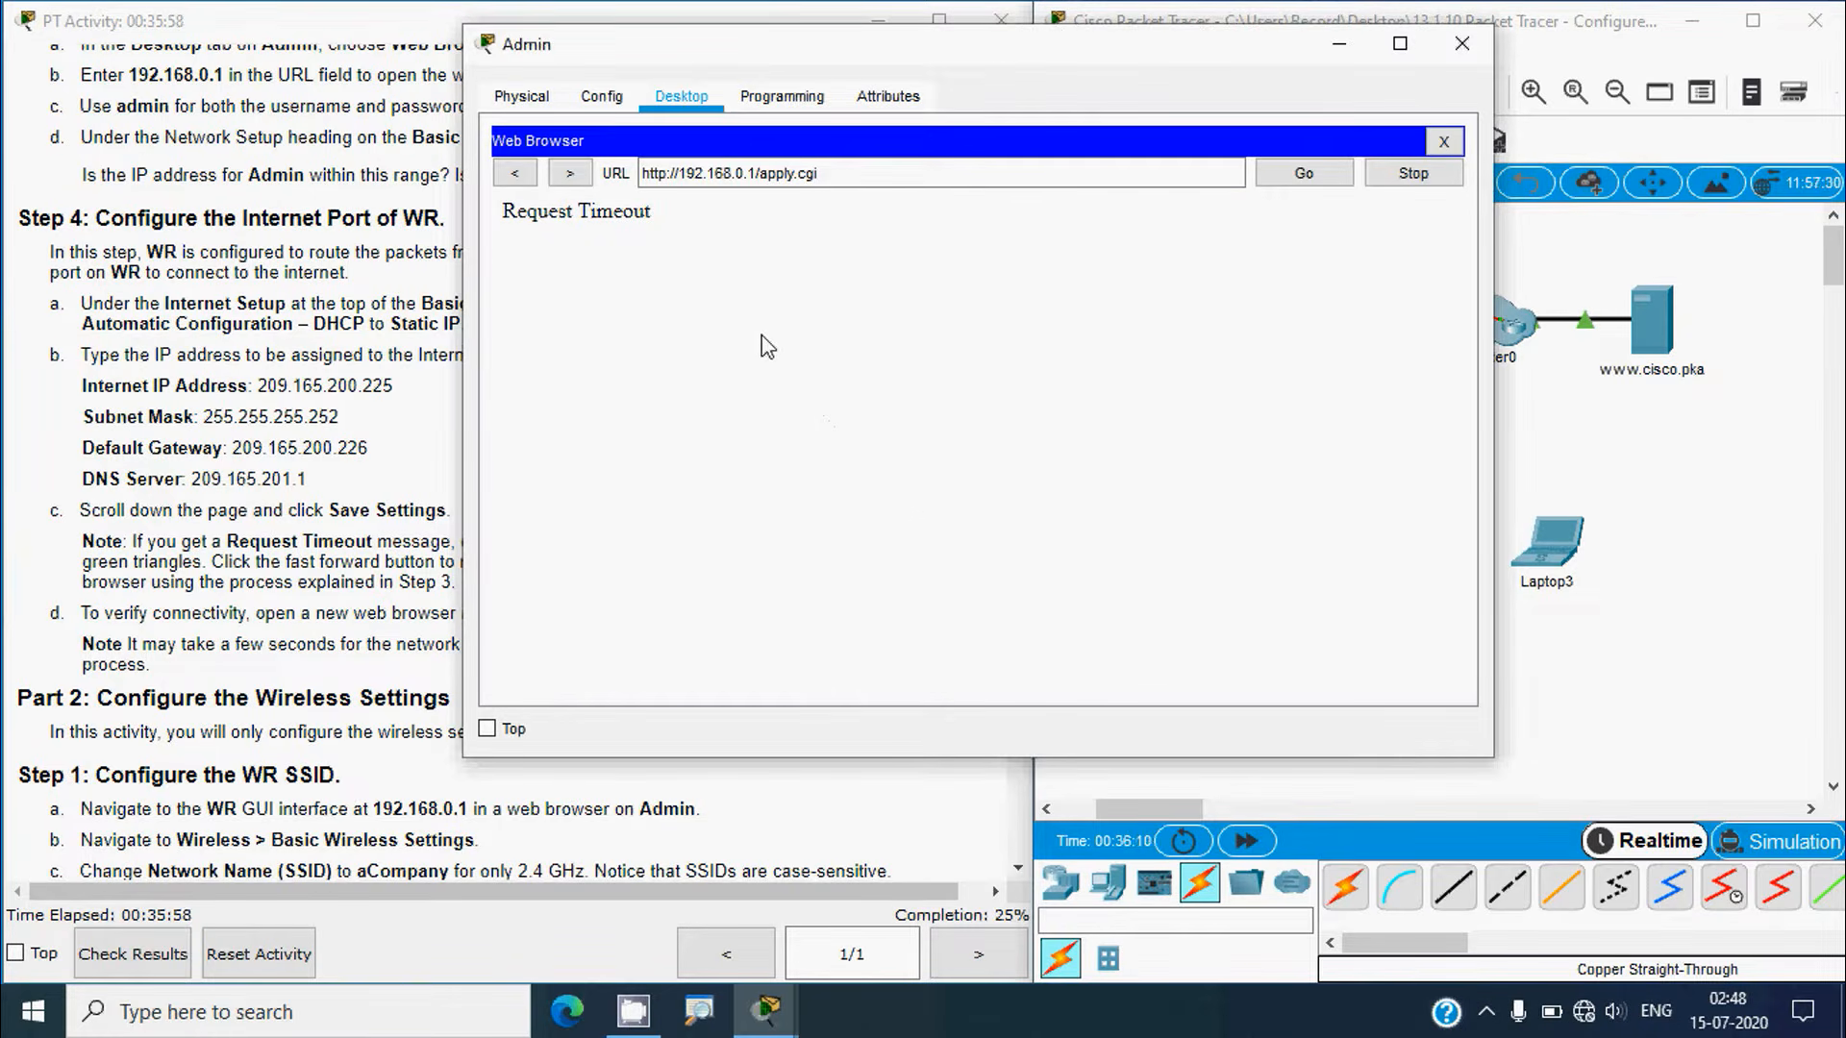
click(789, 179)
key(End)
key(BackSpace)
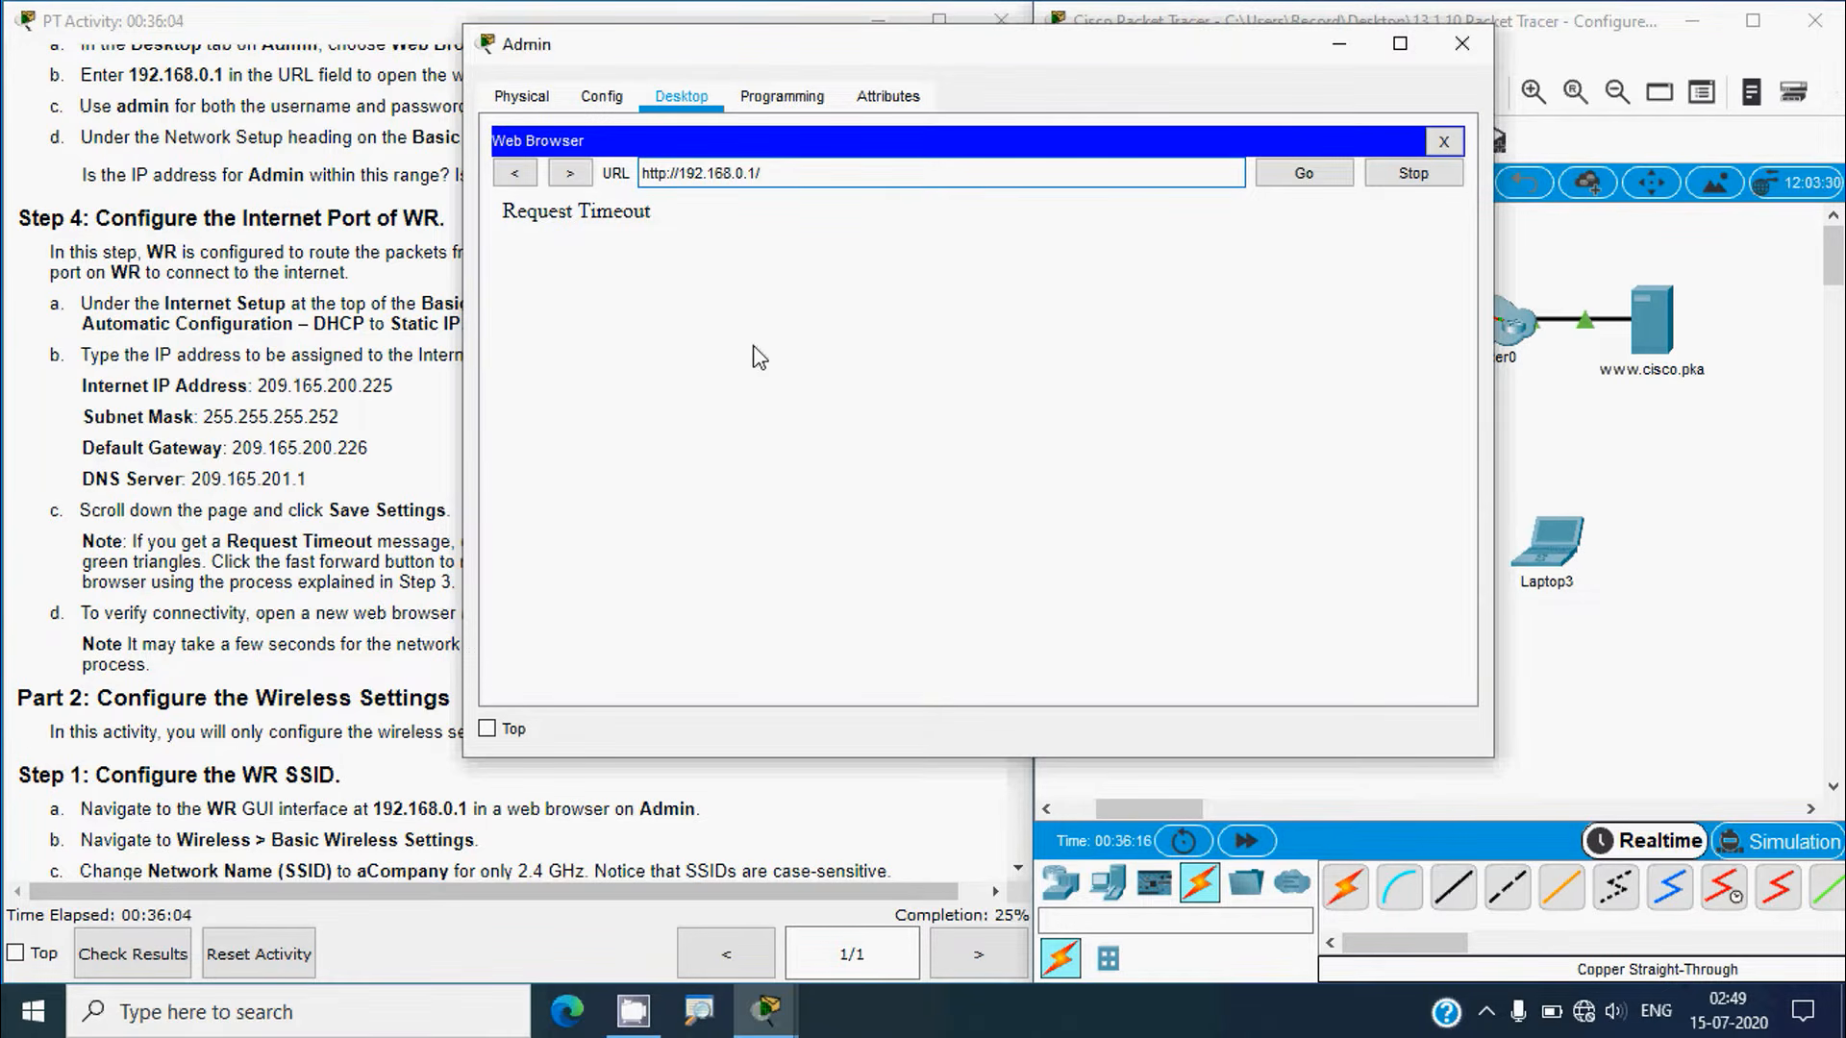
Step: Reload 192.168.0.1 to confirm the static Internet values were kept, then return to the topology
click(1321, 175)
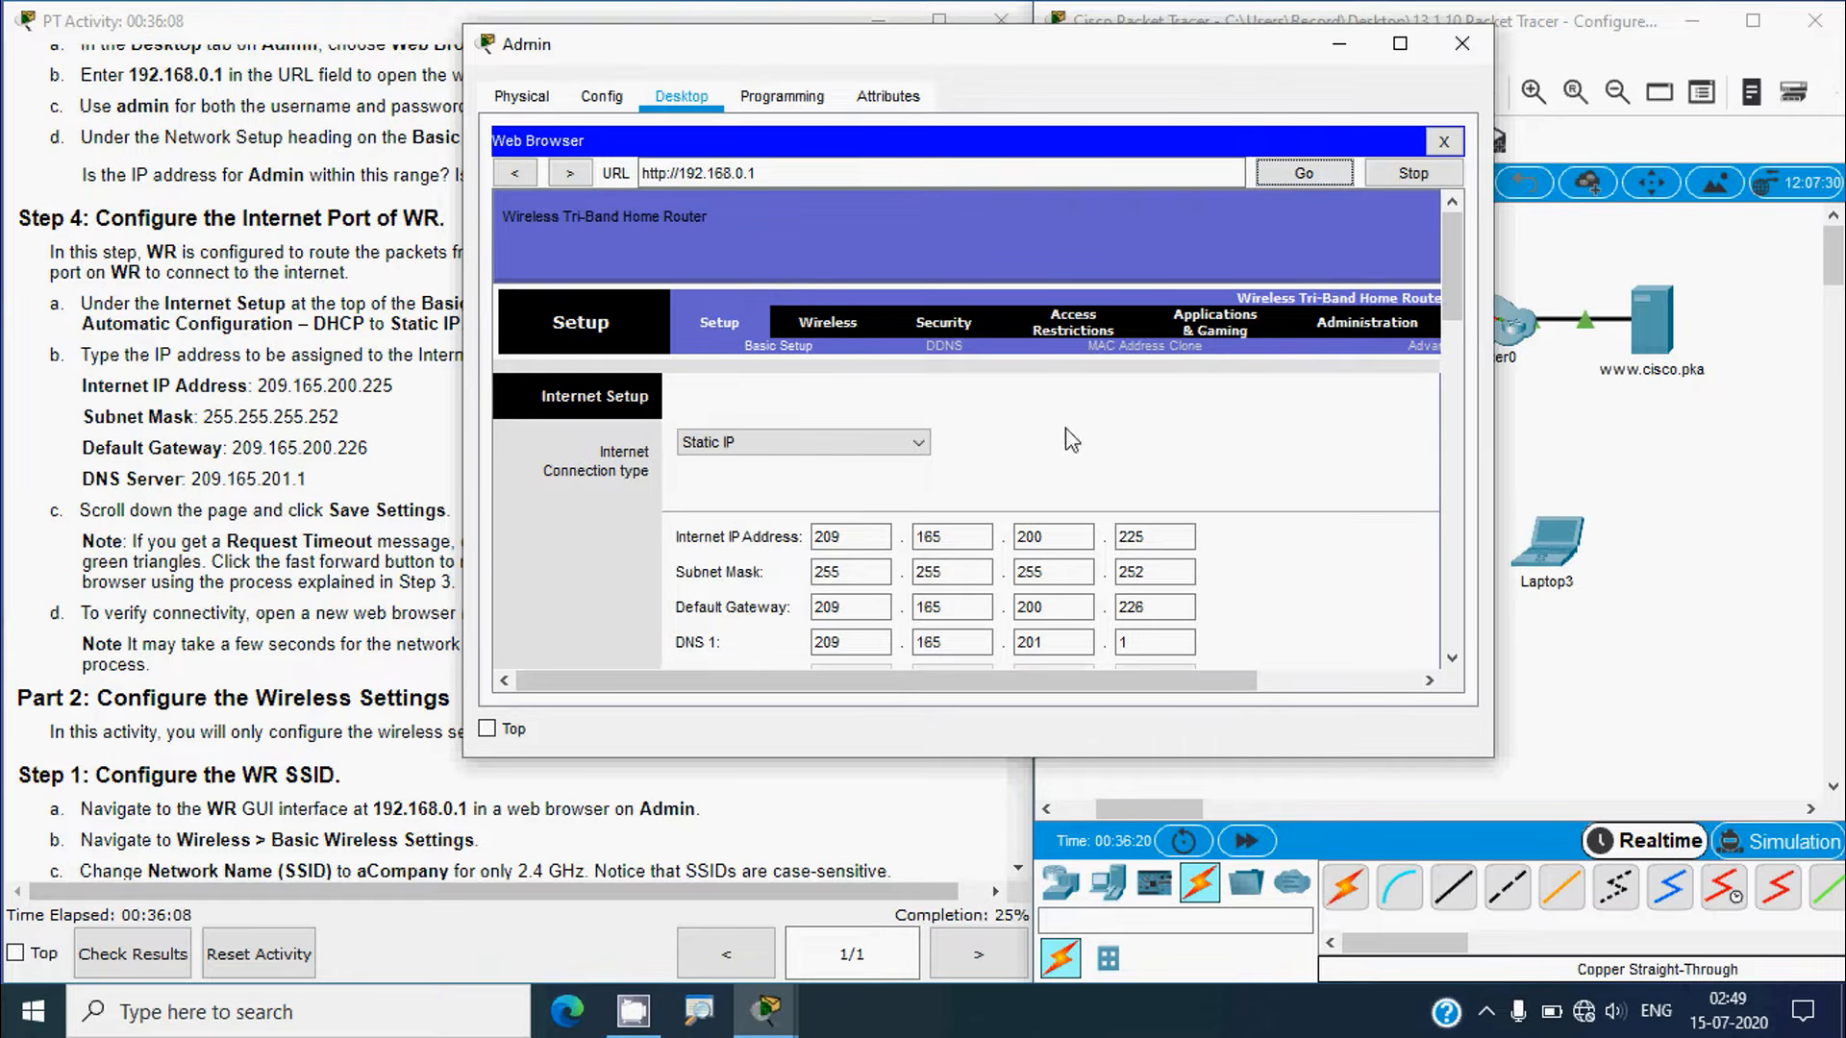
drag(1446, 305, 1448, 264)
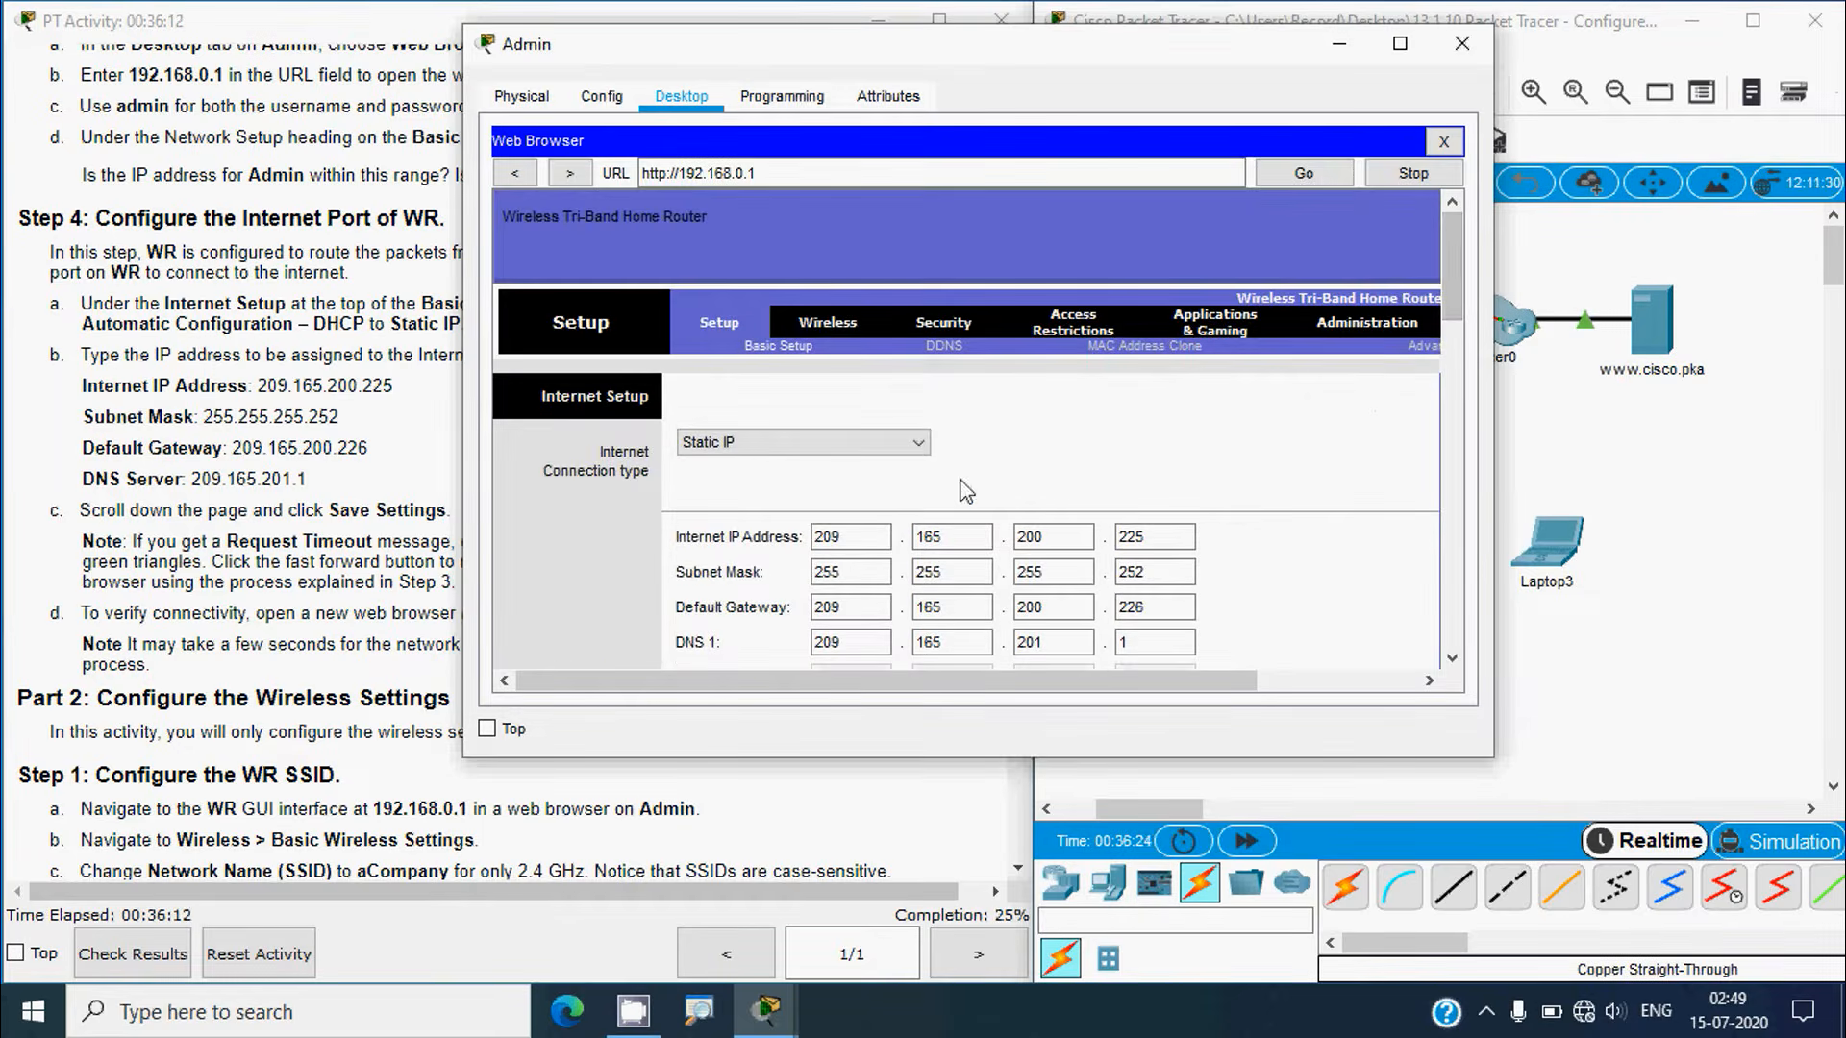
click(193, 567)
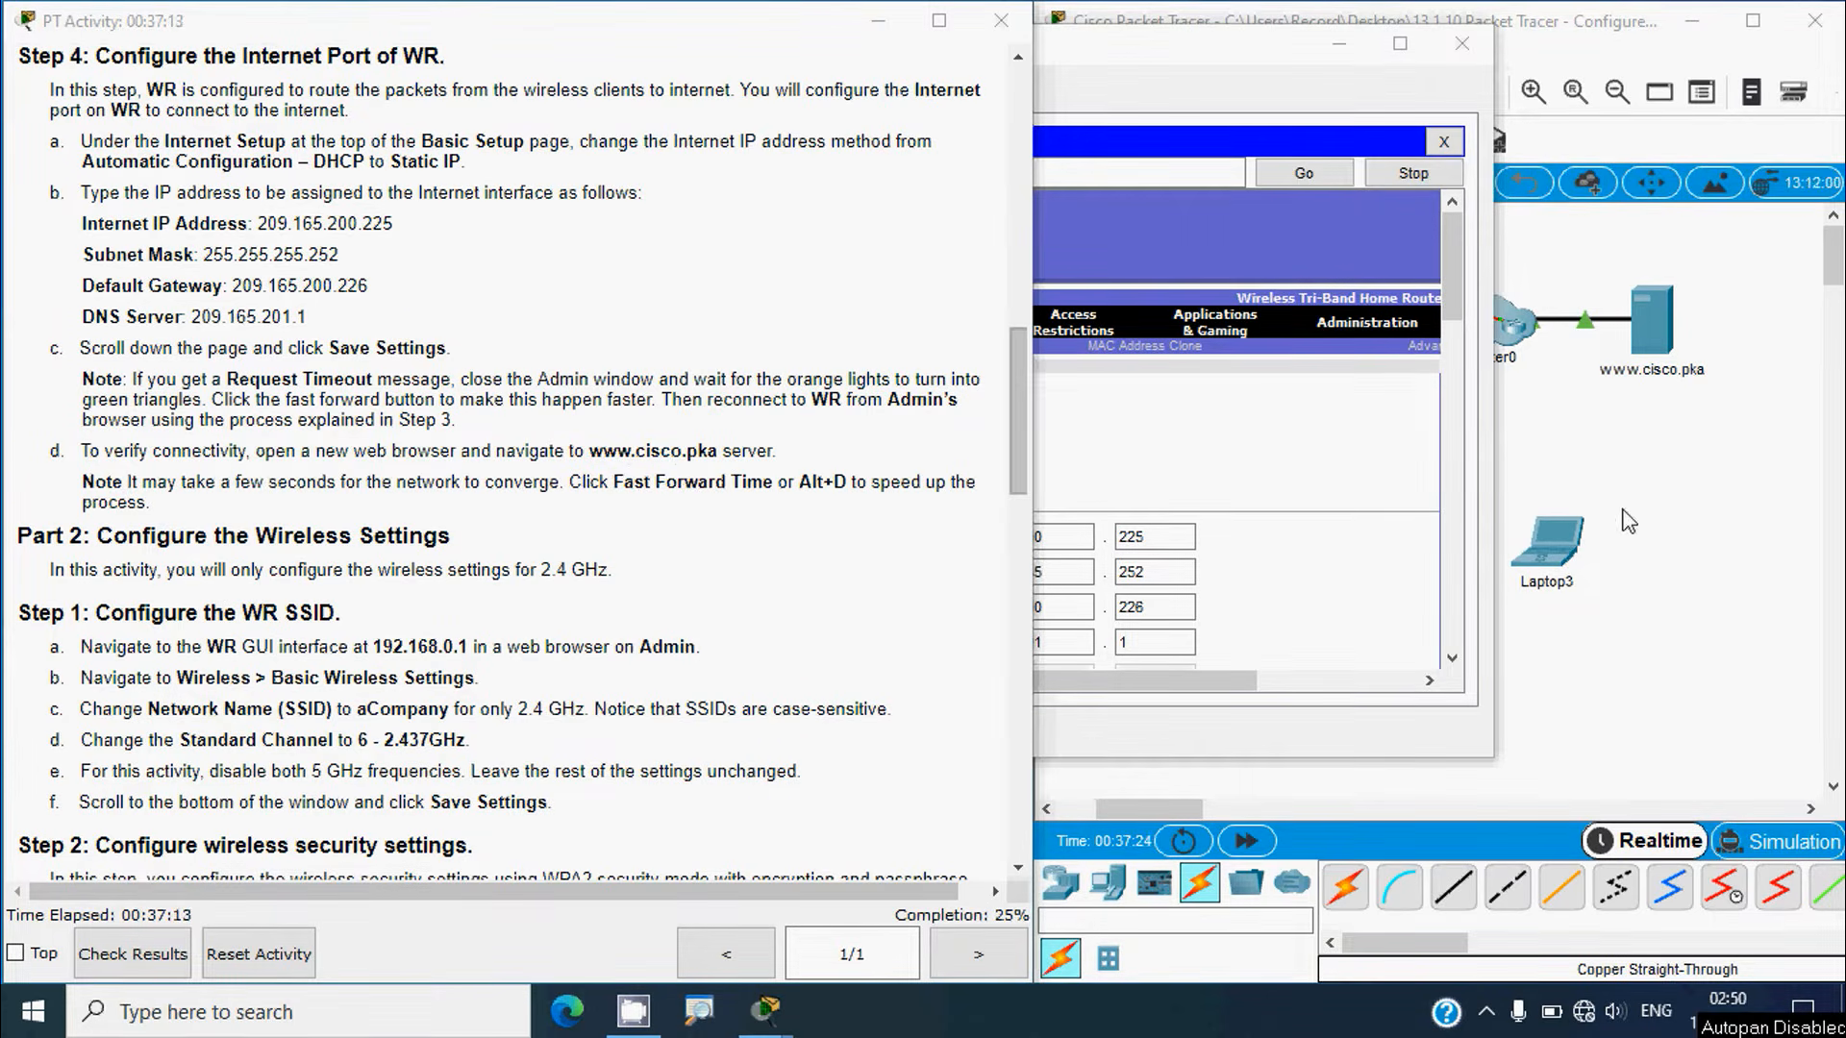
click(1671, 529)
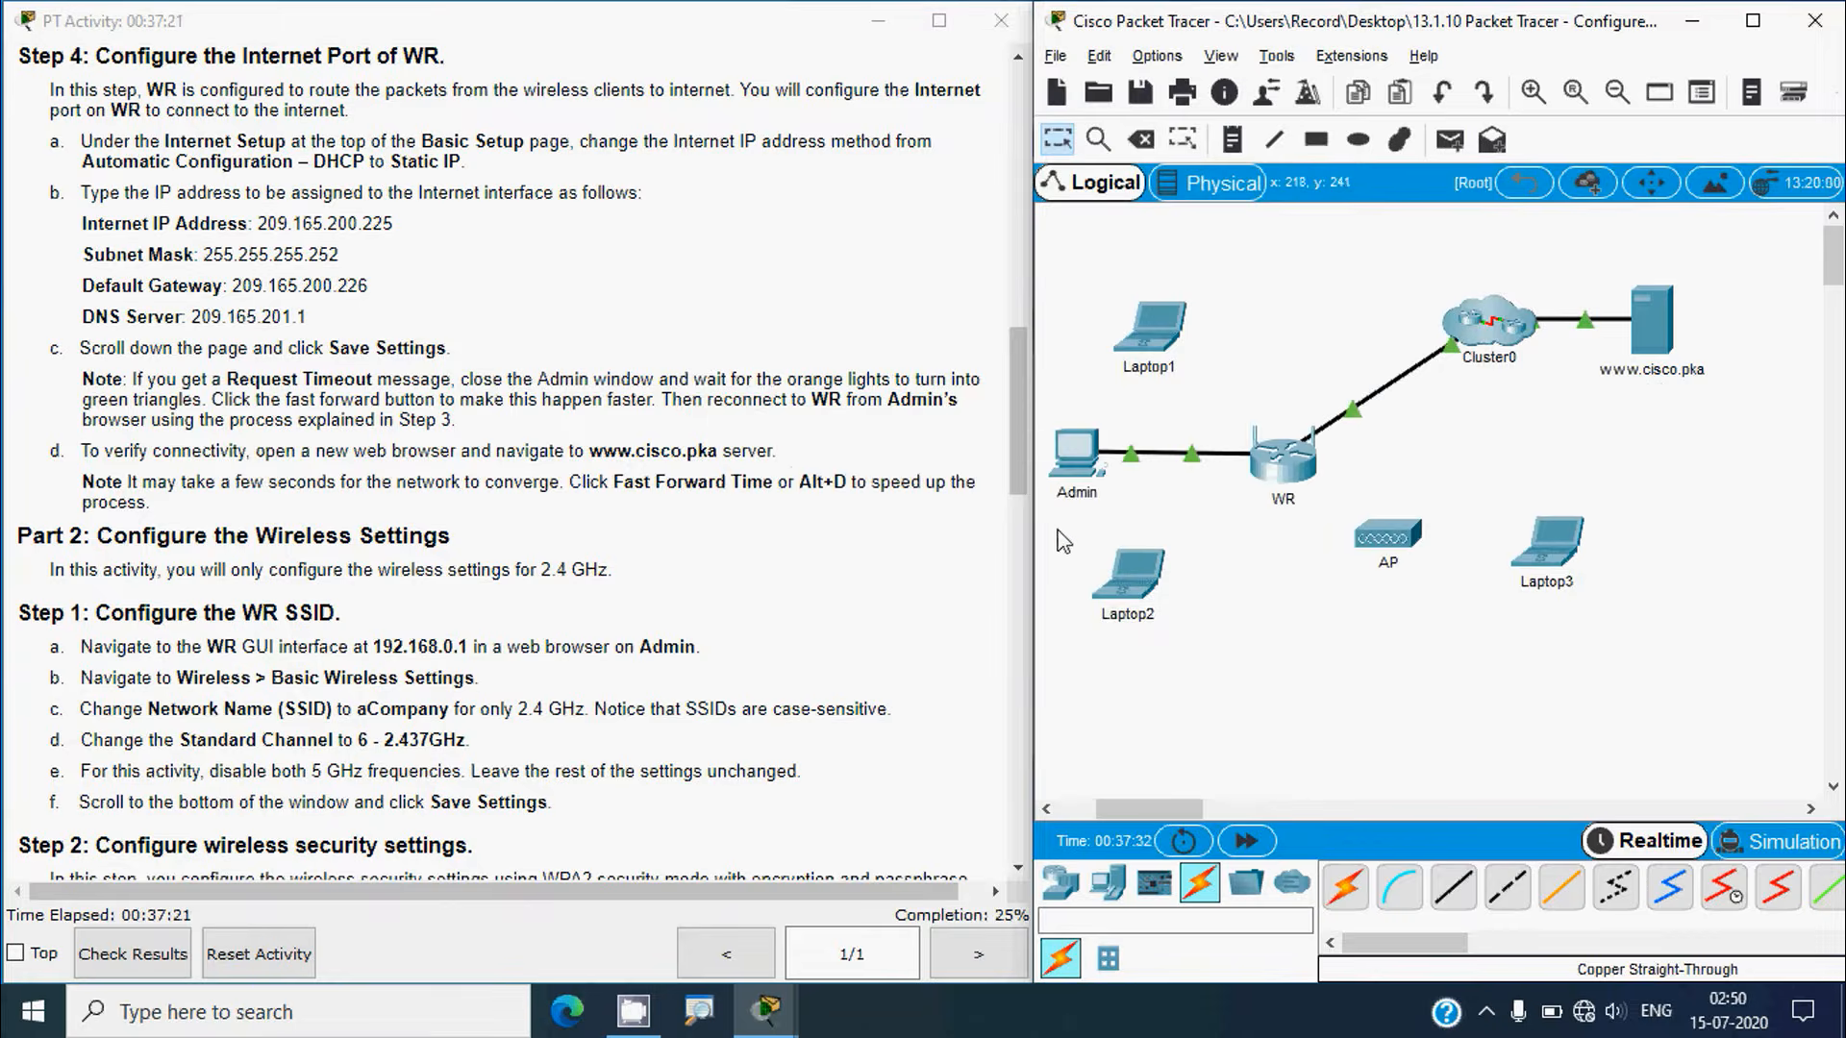
click(1078, 459)
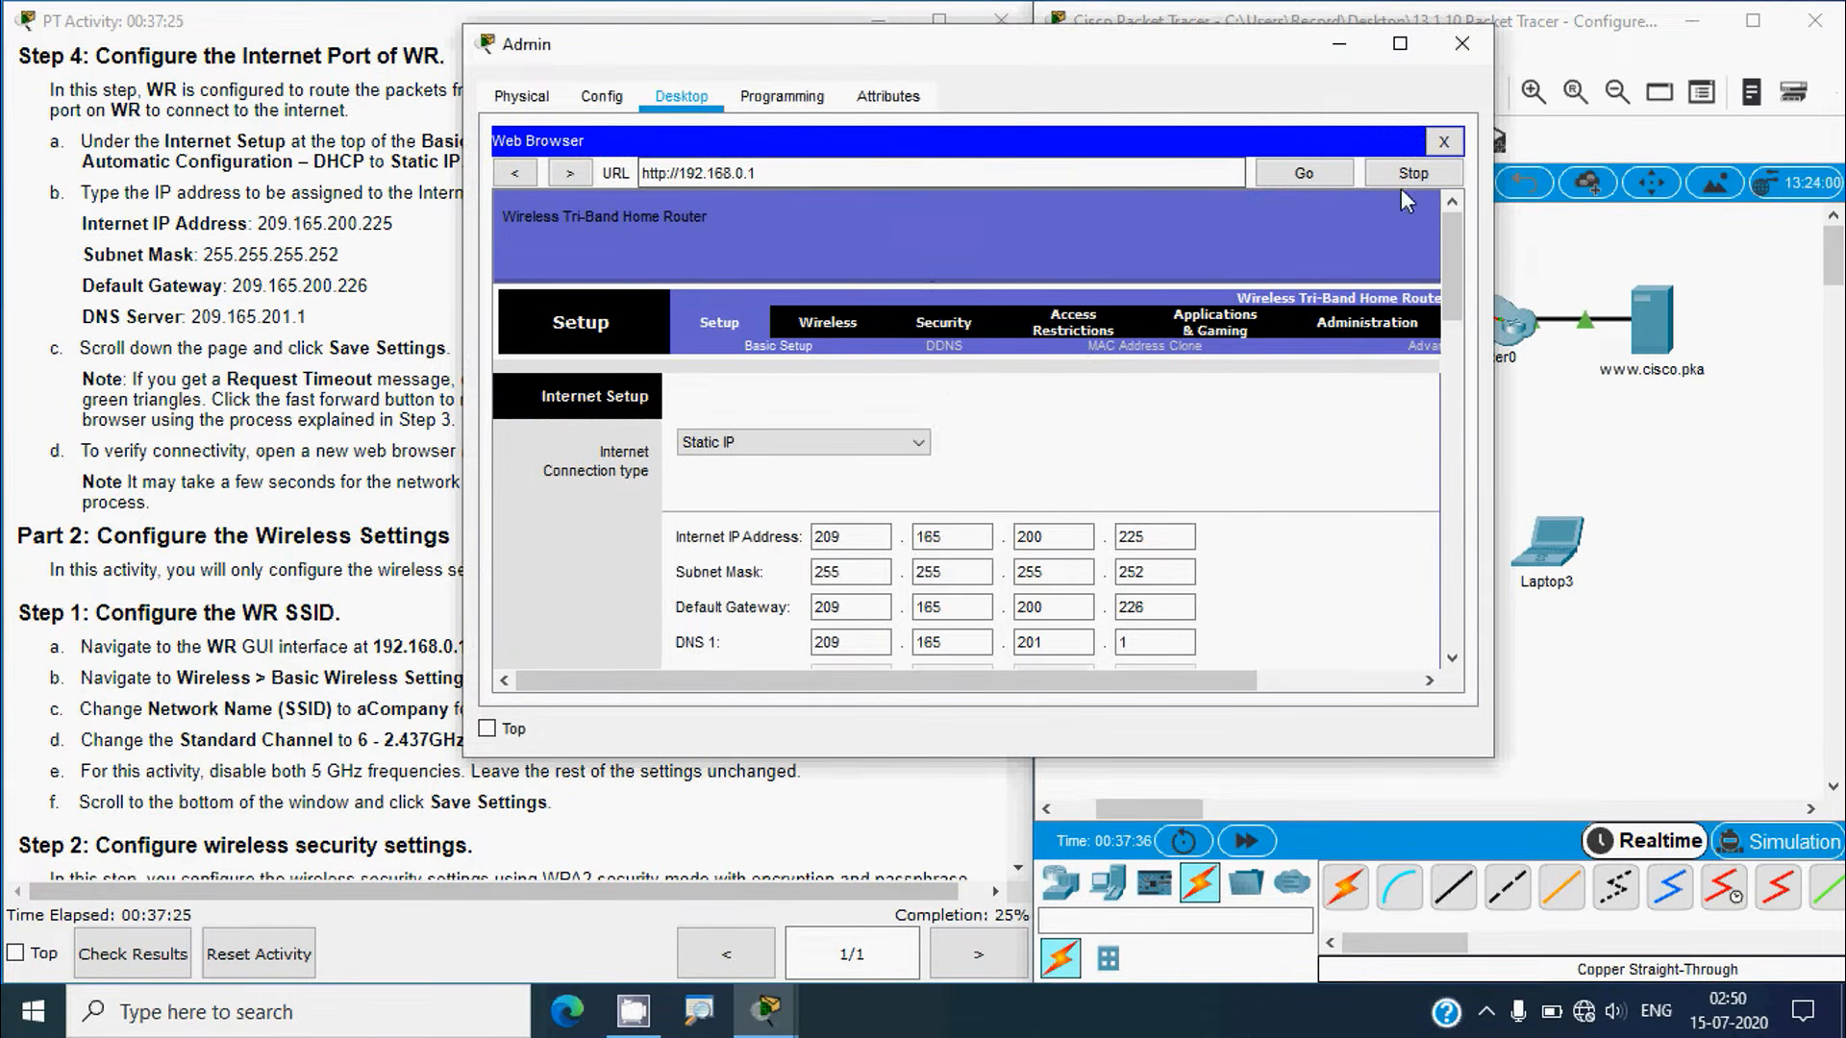
click(1440, 149)
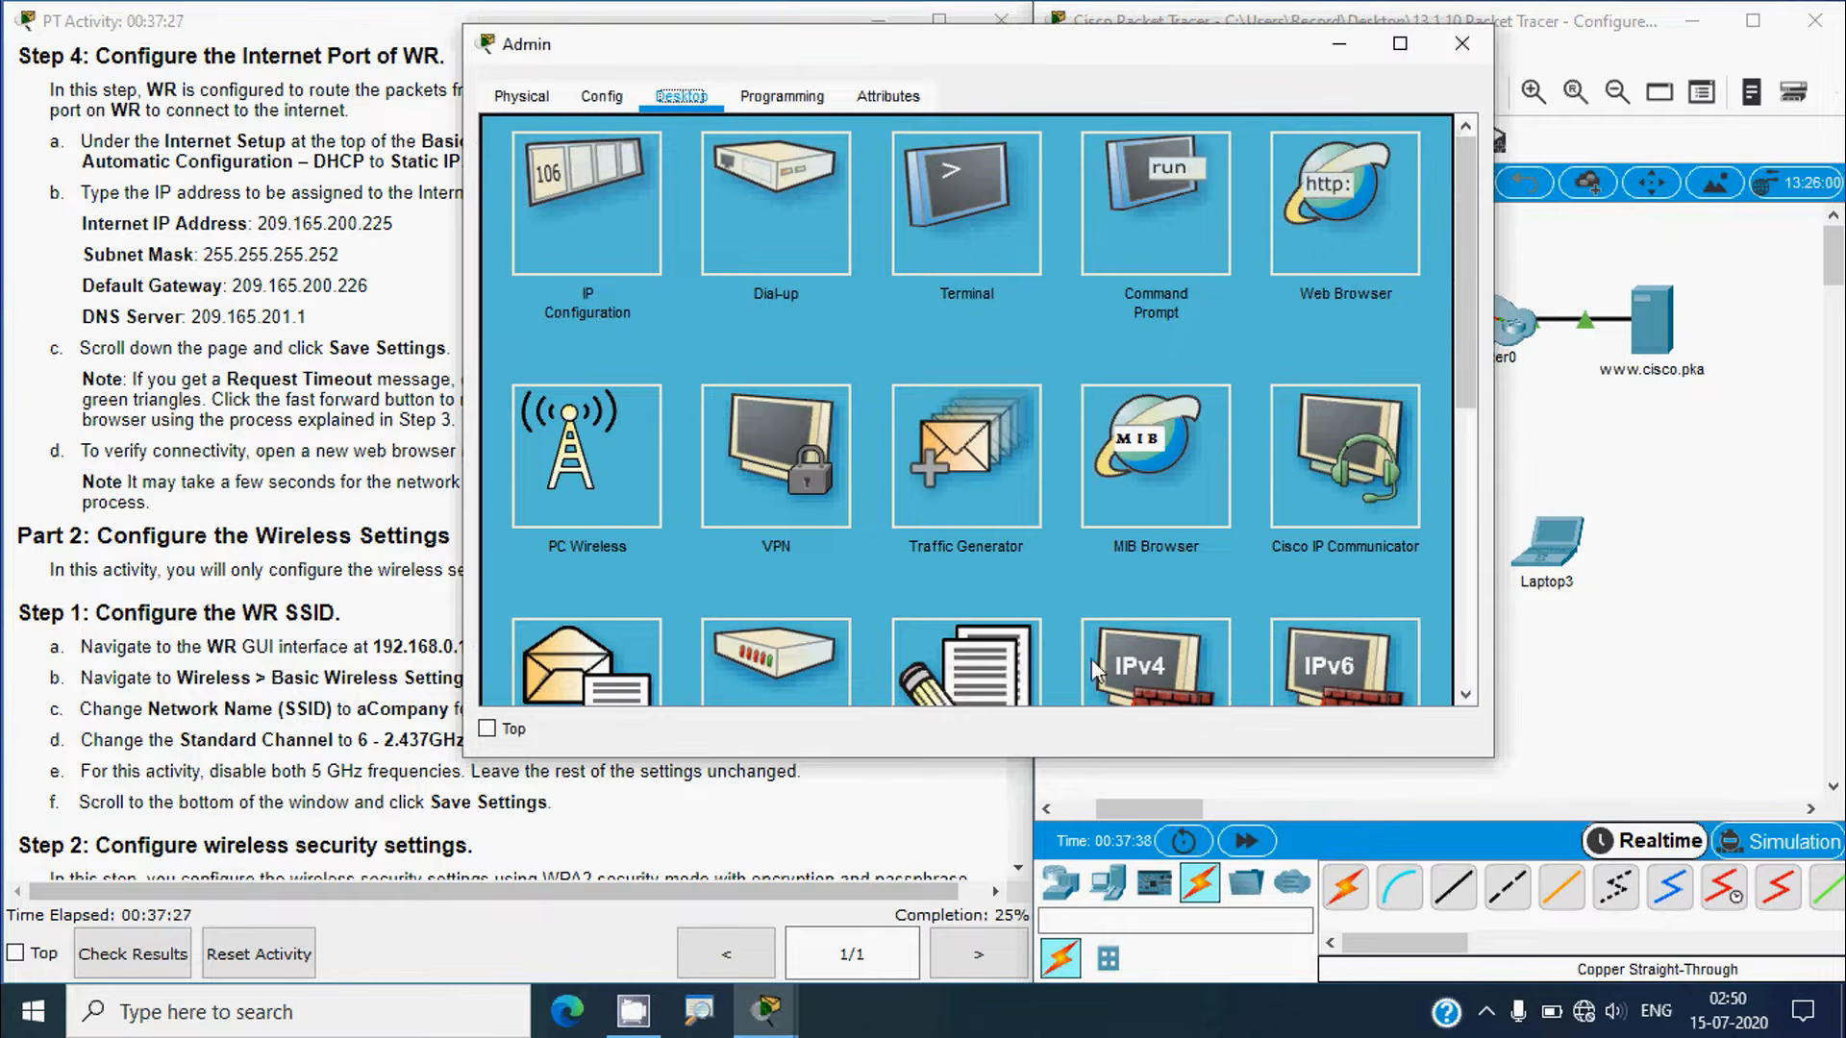
click(1272, 250)
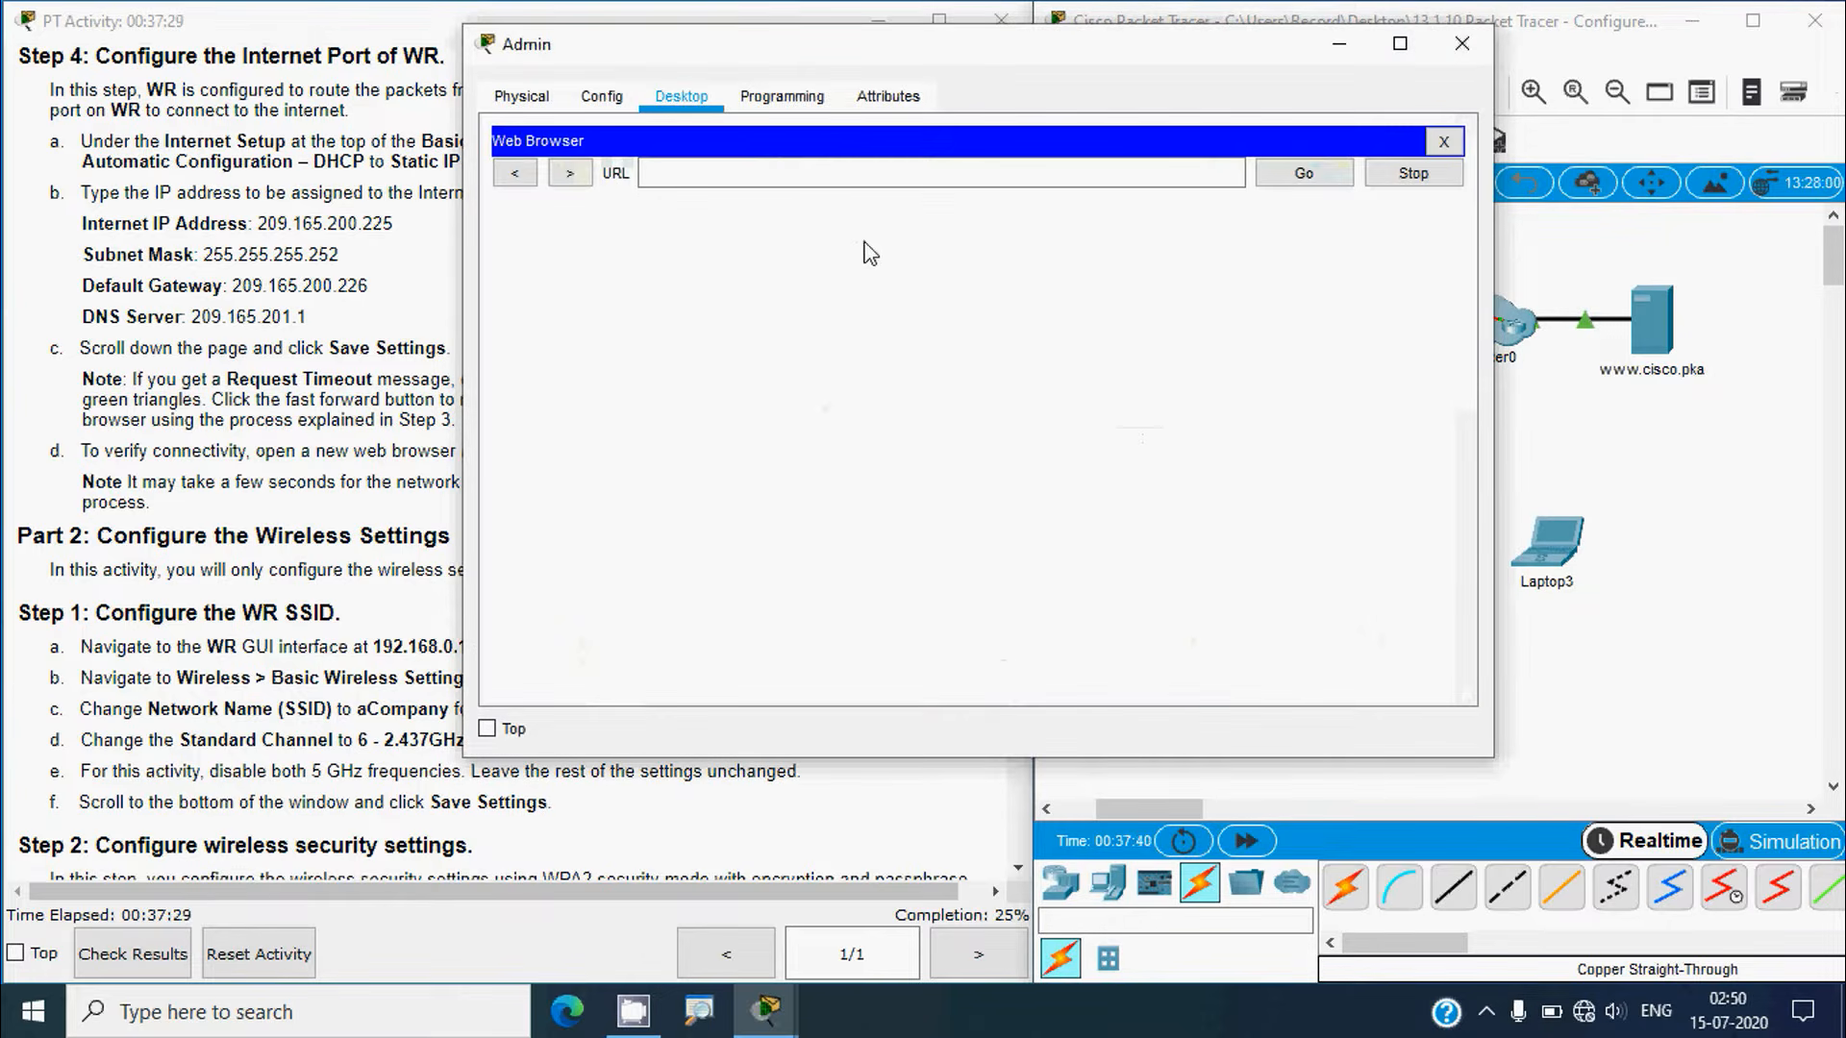
click(832, 183)
text(w)
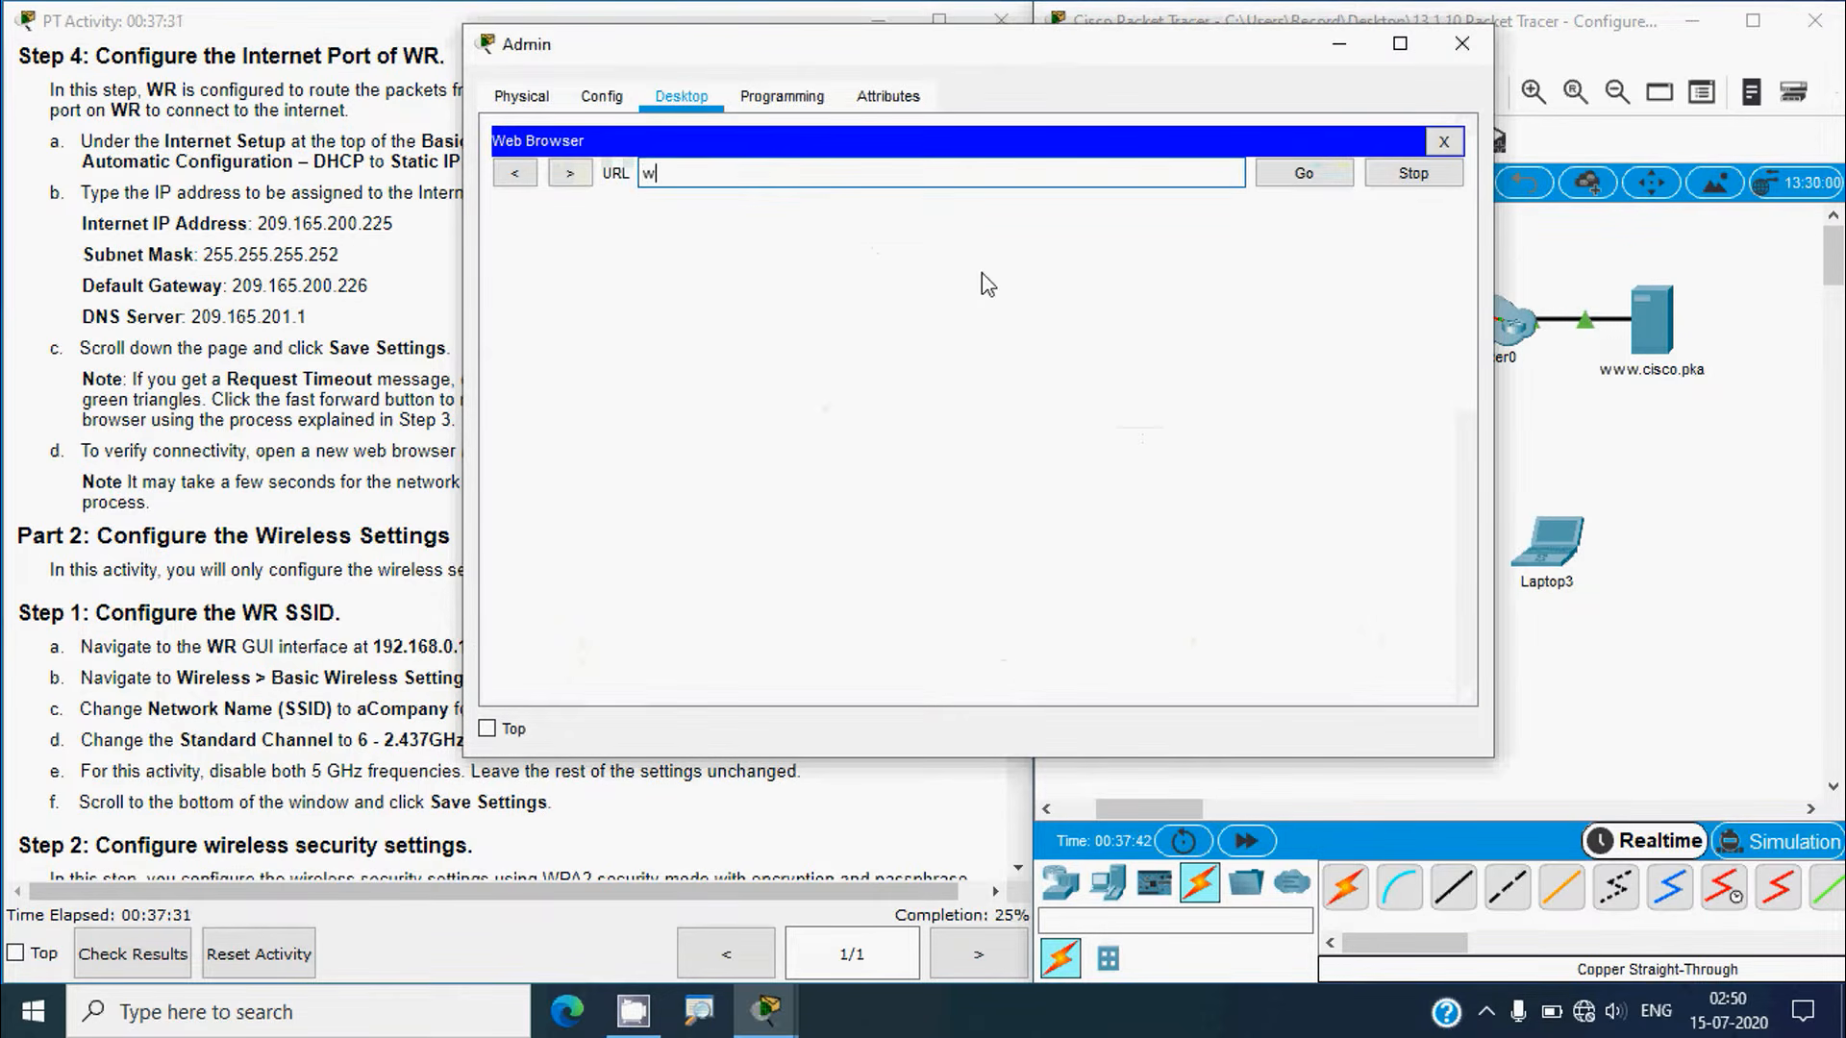
text(ww.cisco.pka)
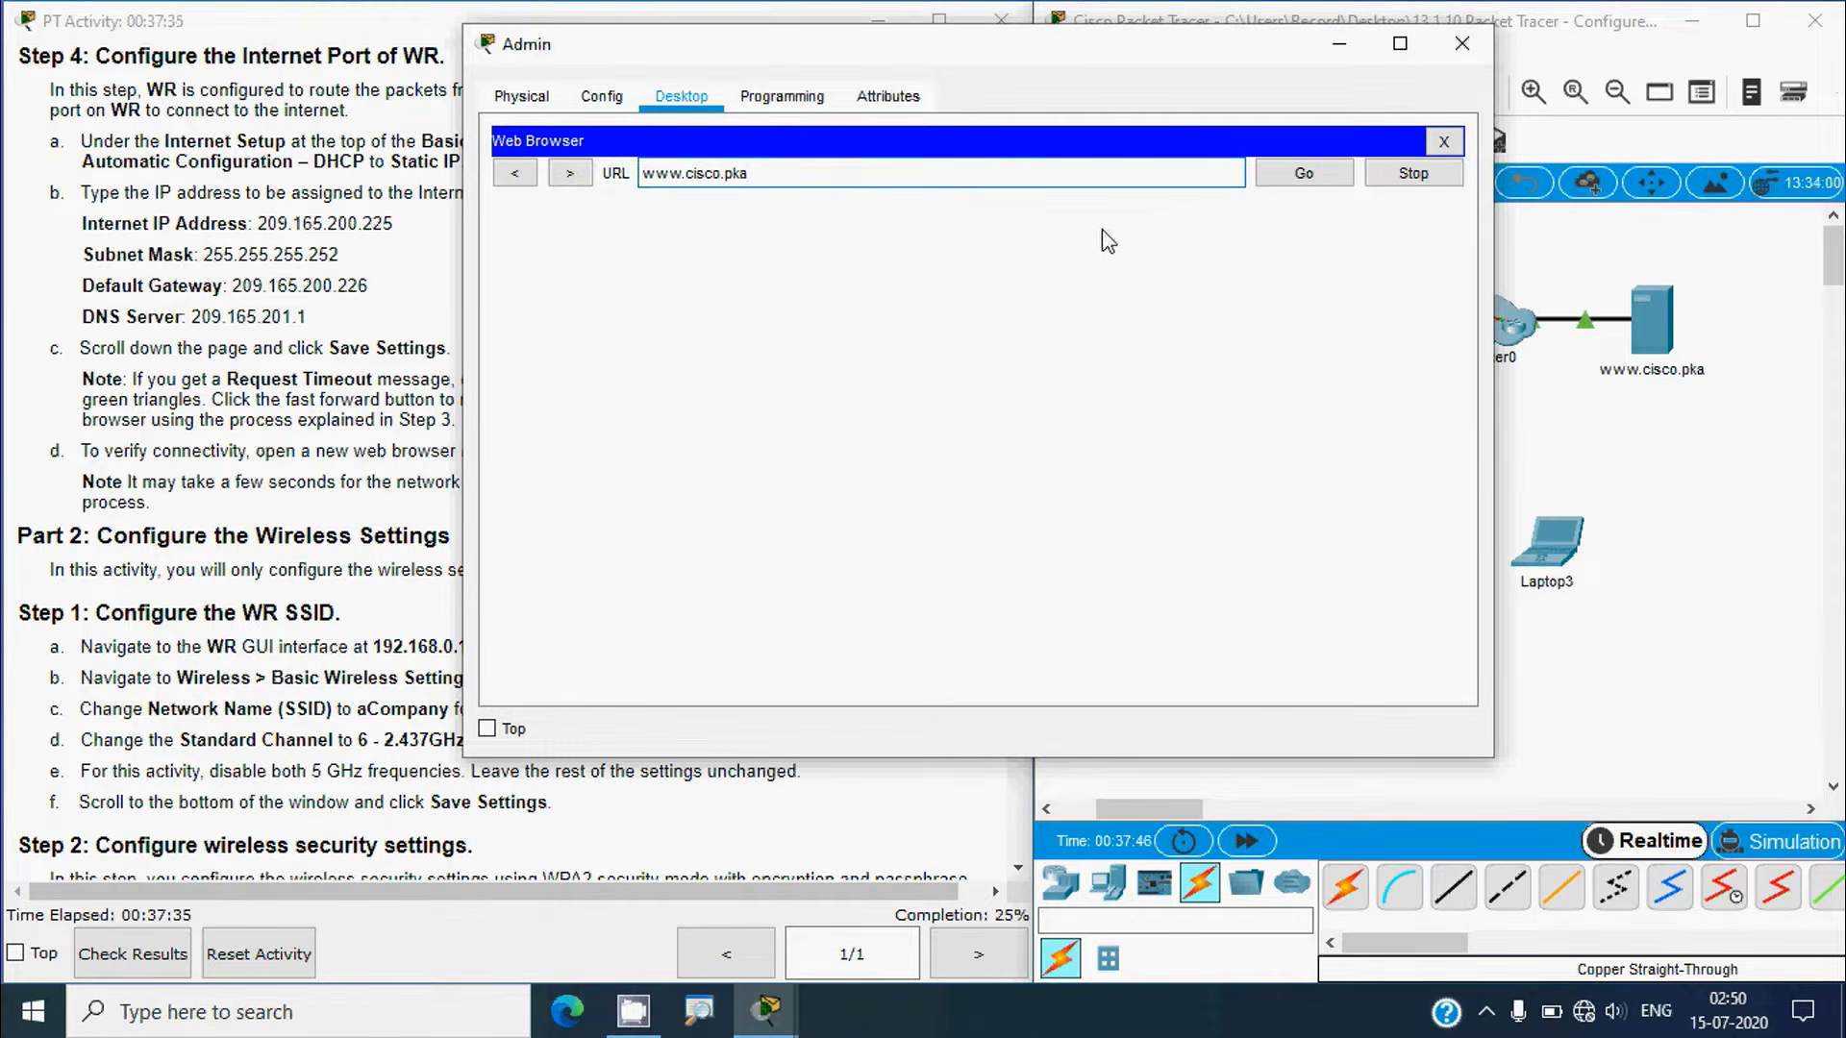
click(1288, 175)
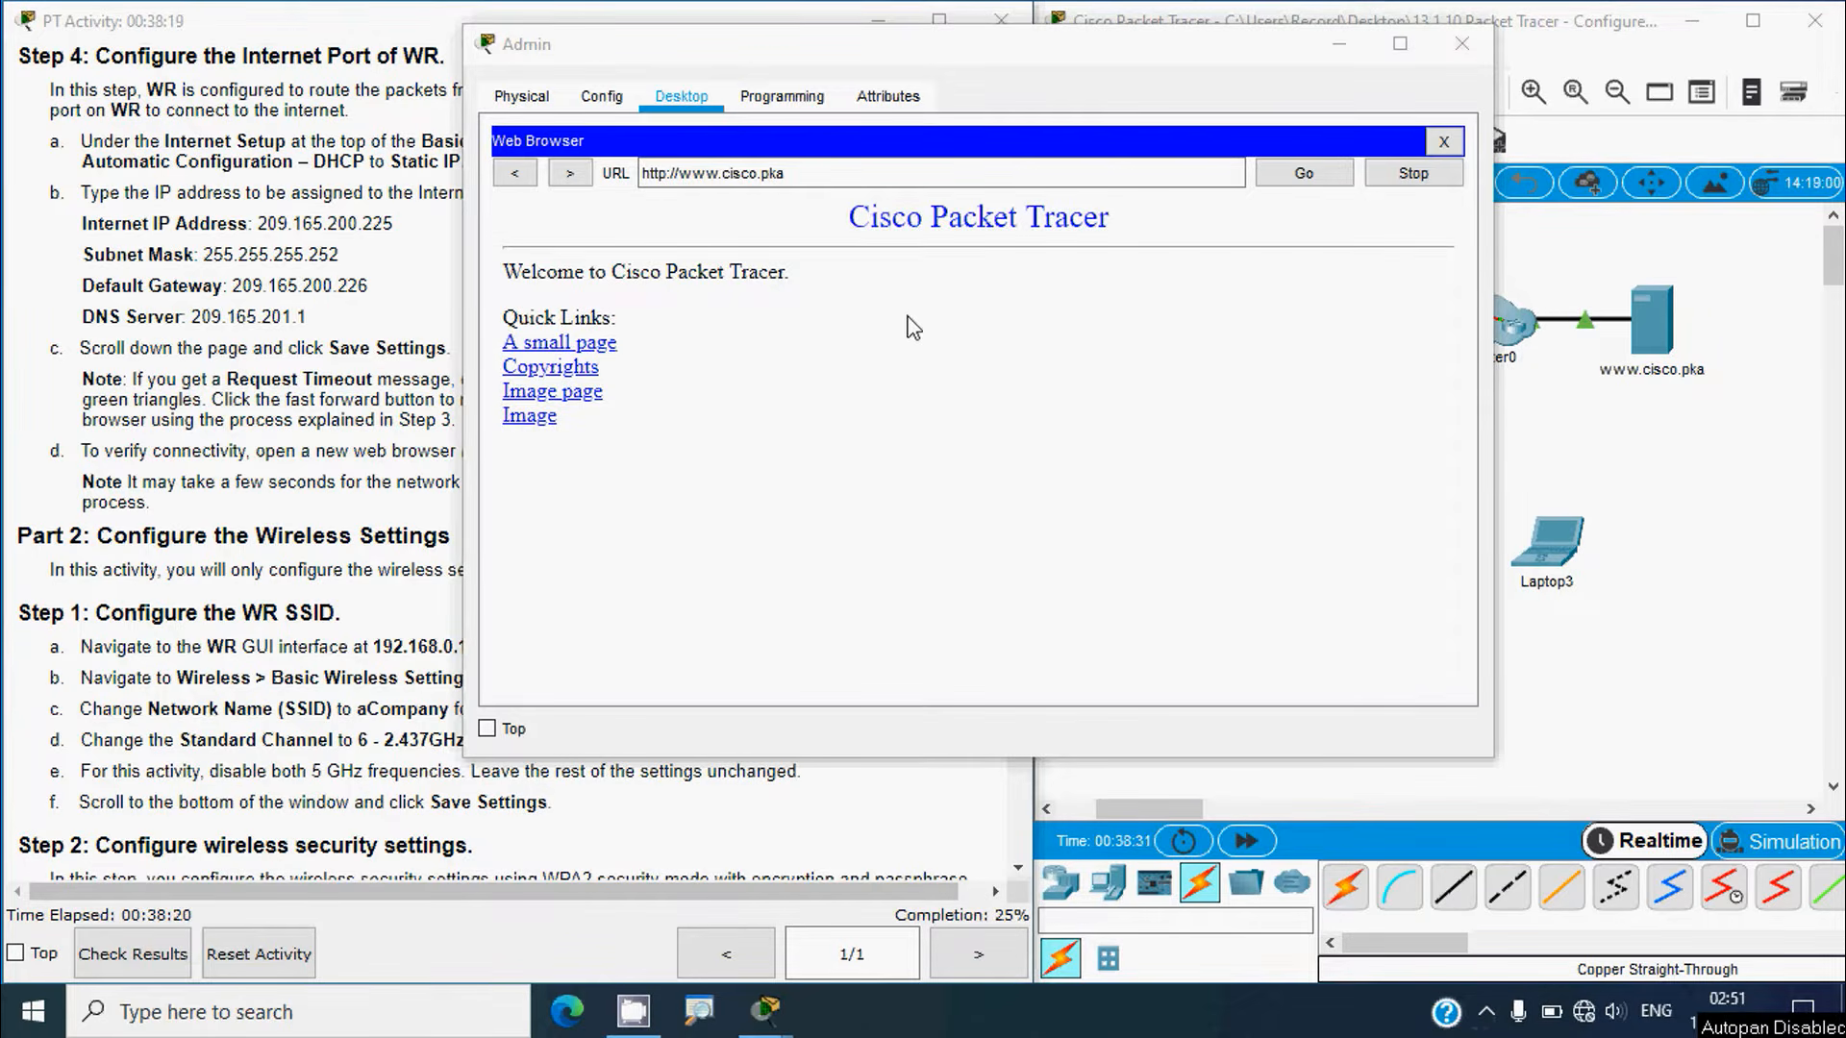
click(259, 430)
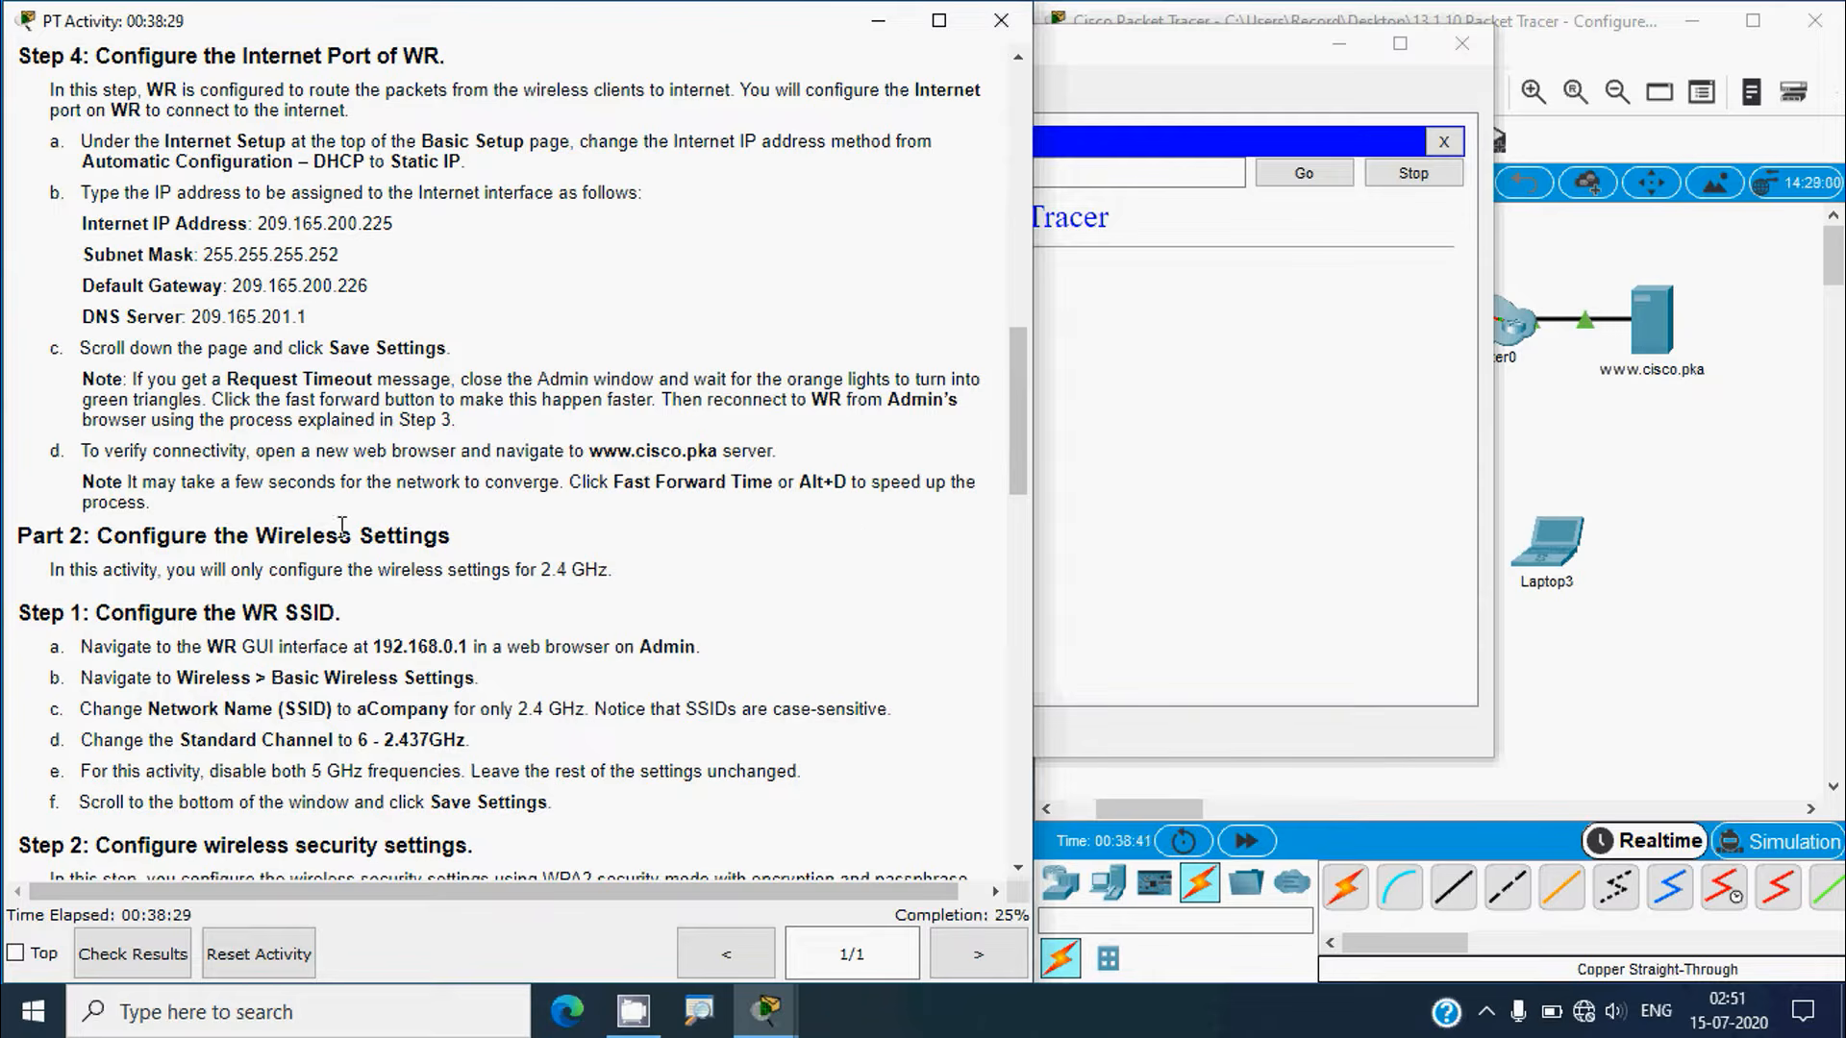
click(1249, 520)
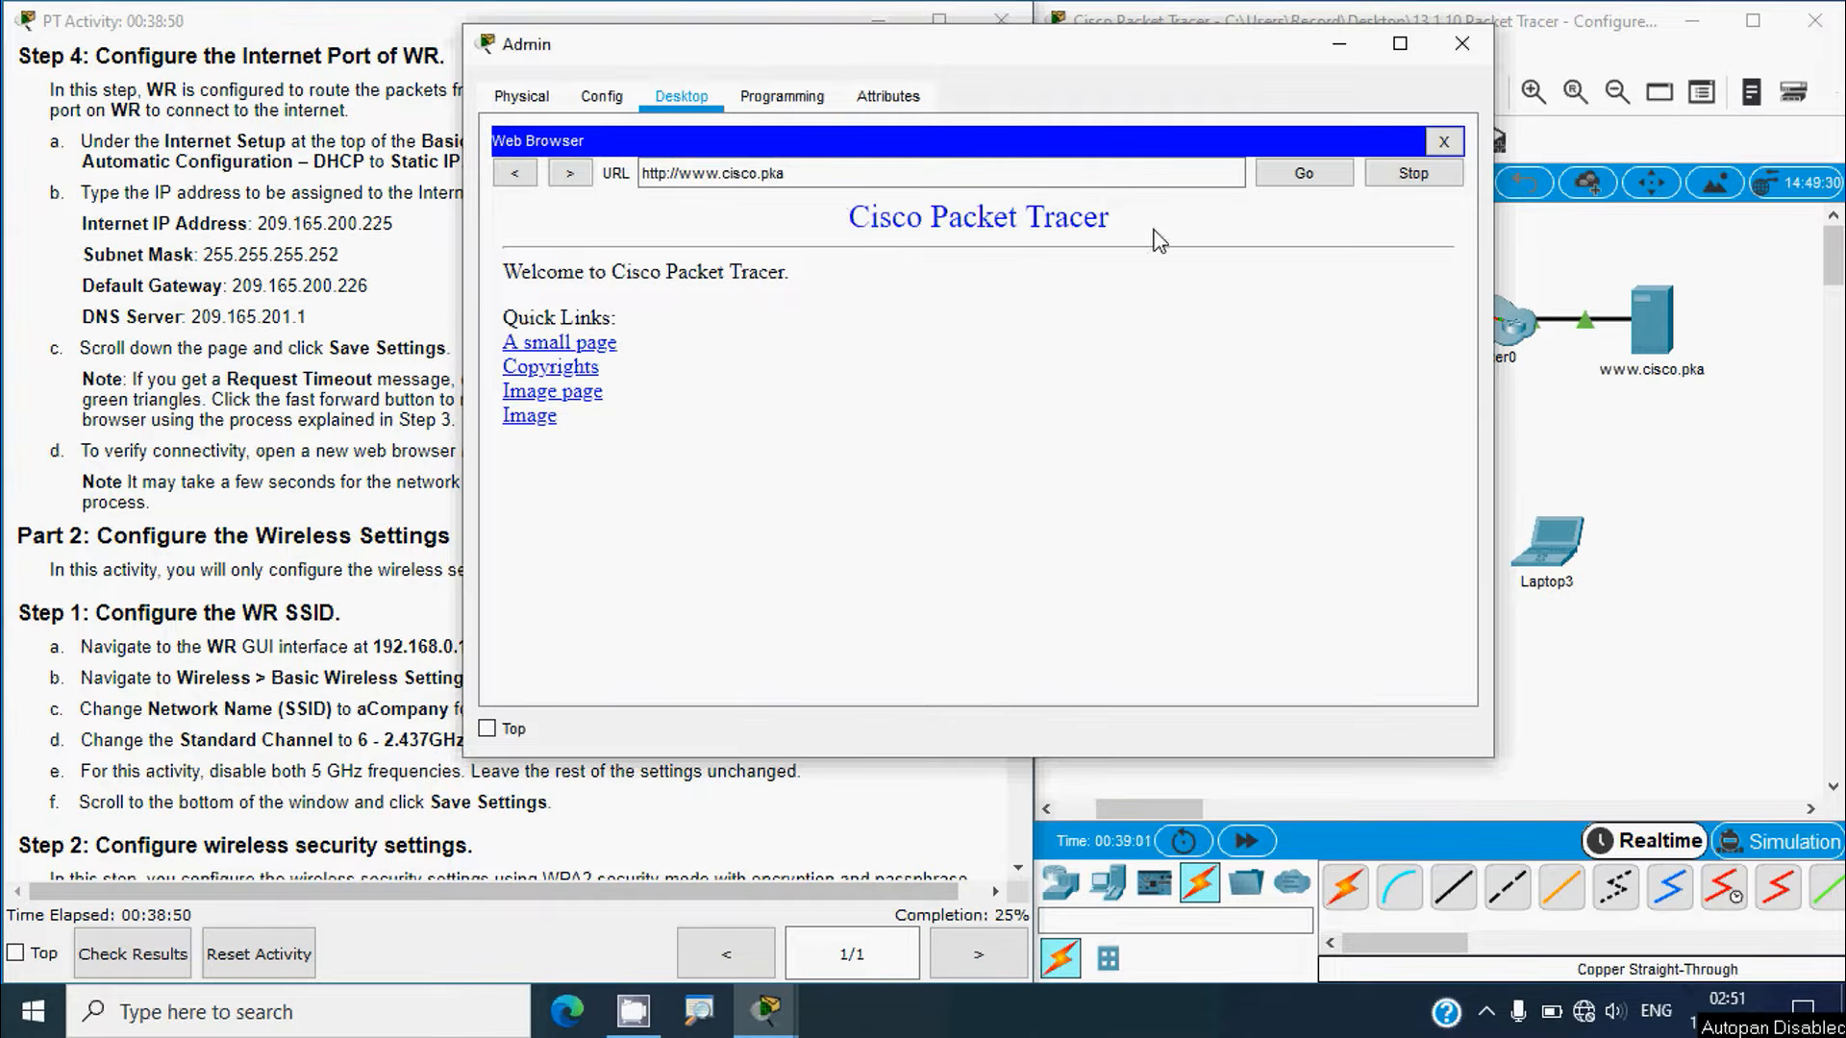
click(1300, 179)
Step: Return to the topology and scroll the instructions to Part 2's SSID and security steps
click(1577, 661)
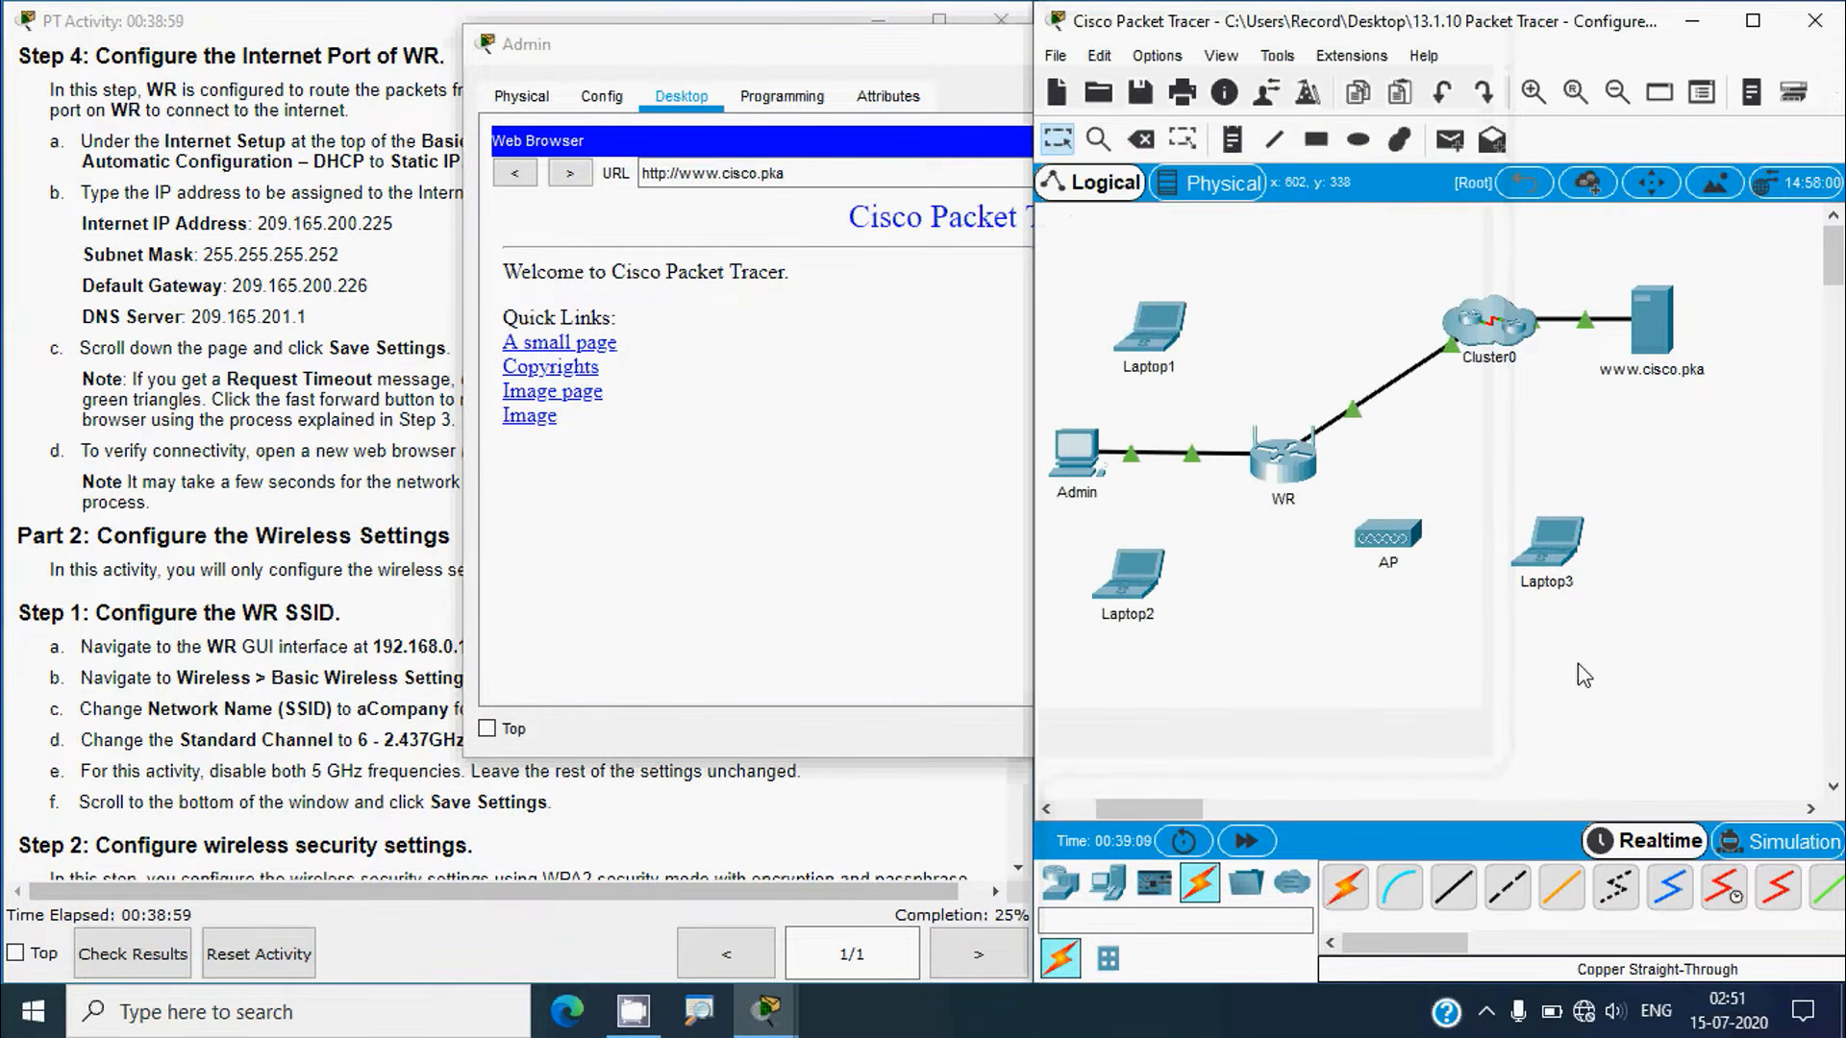
click(952, 634)
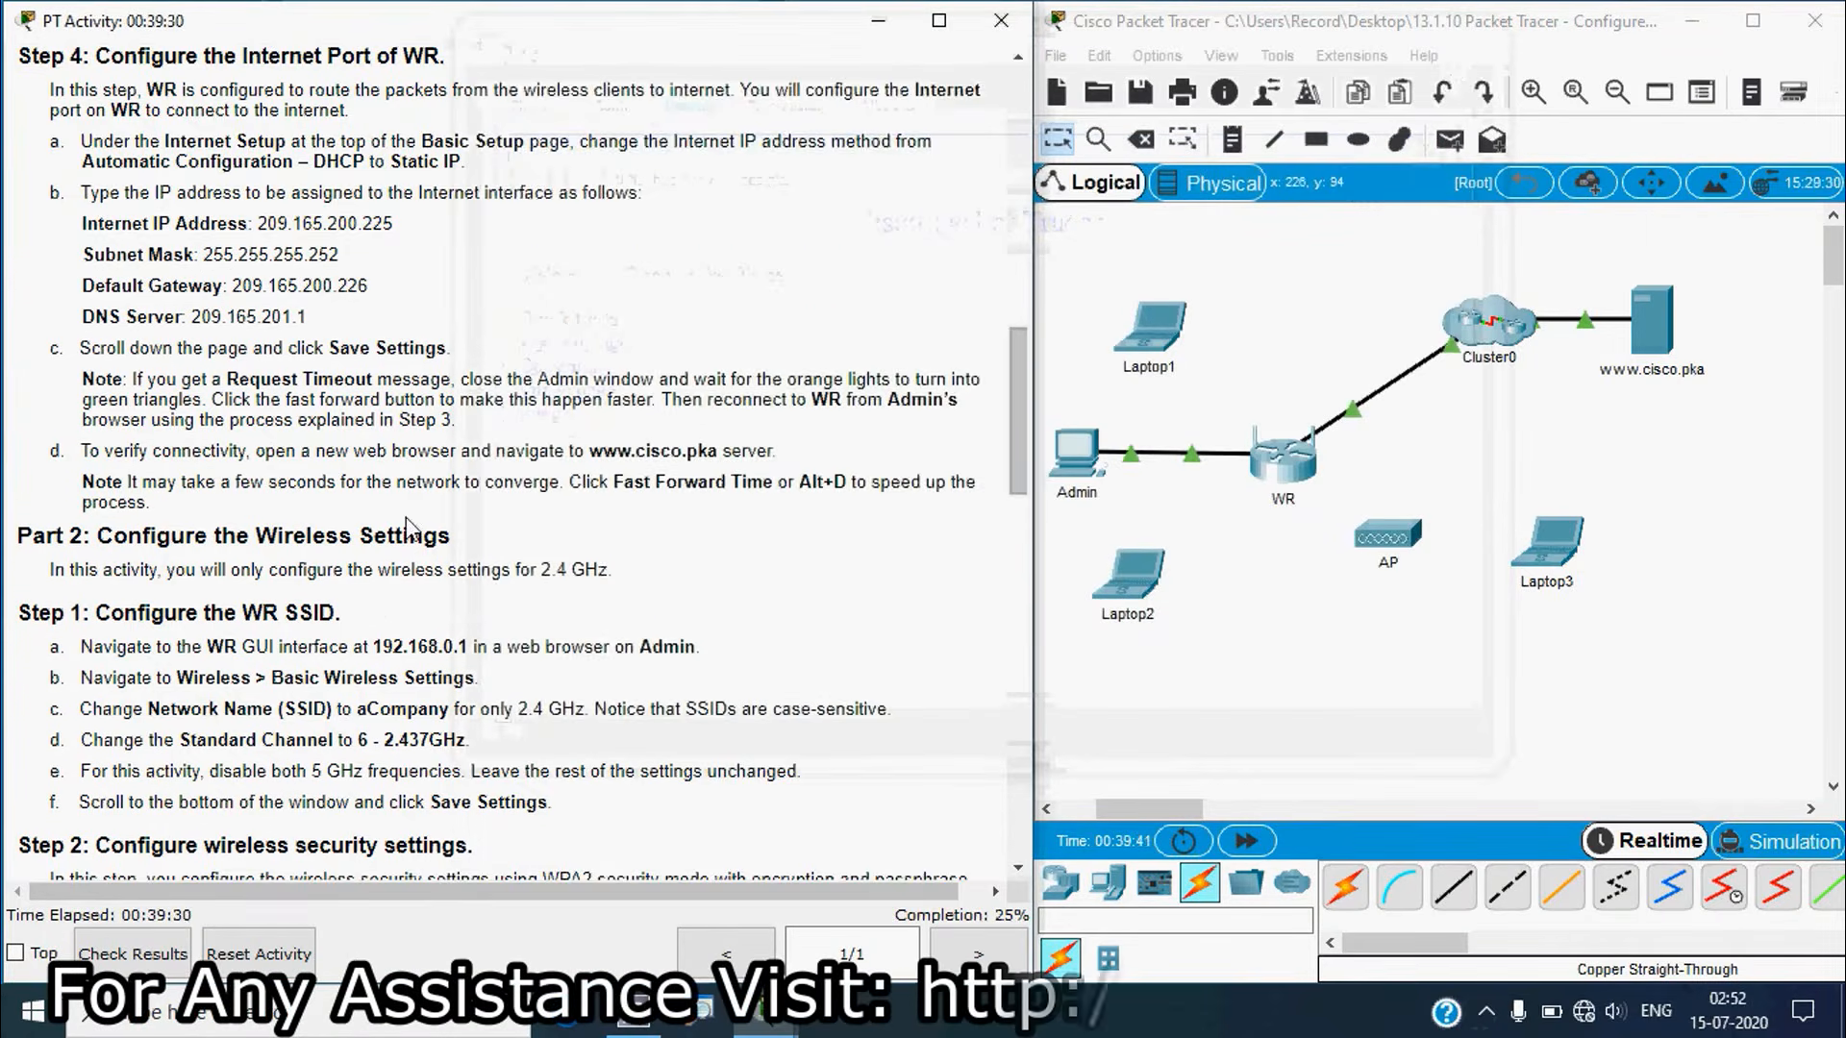
scroll(192, 557, down, 3)
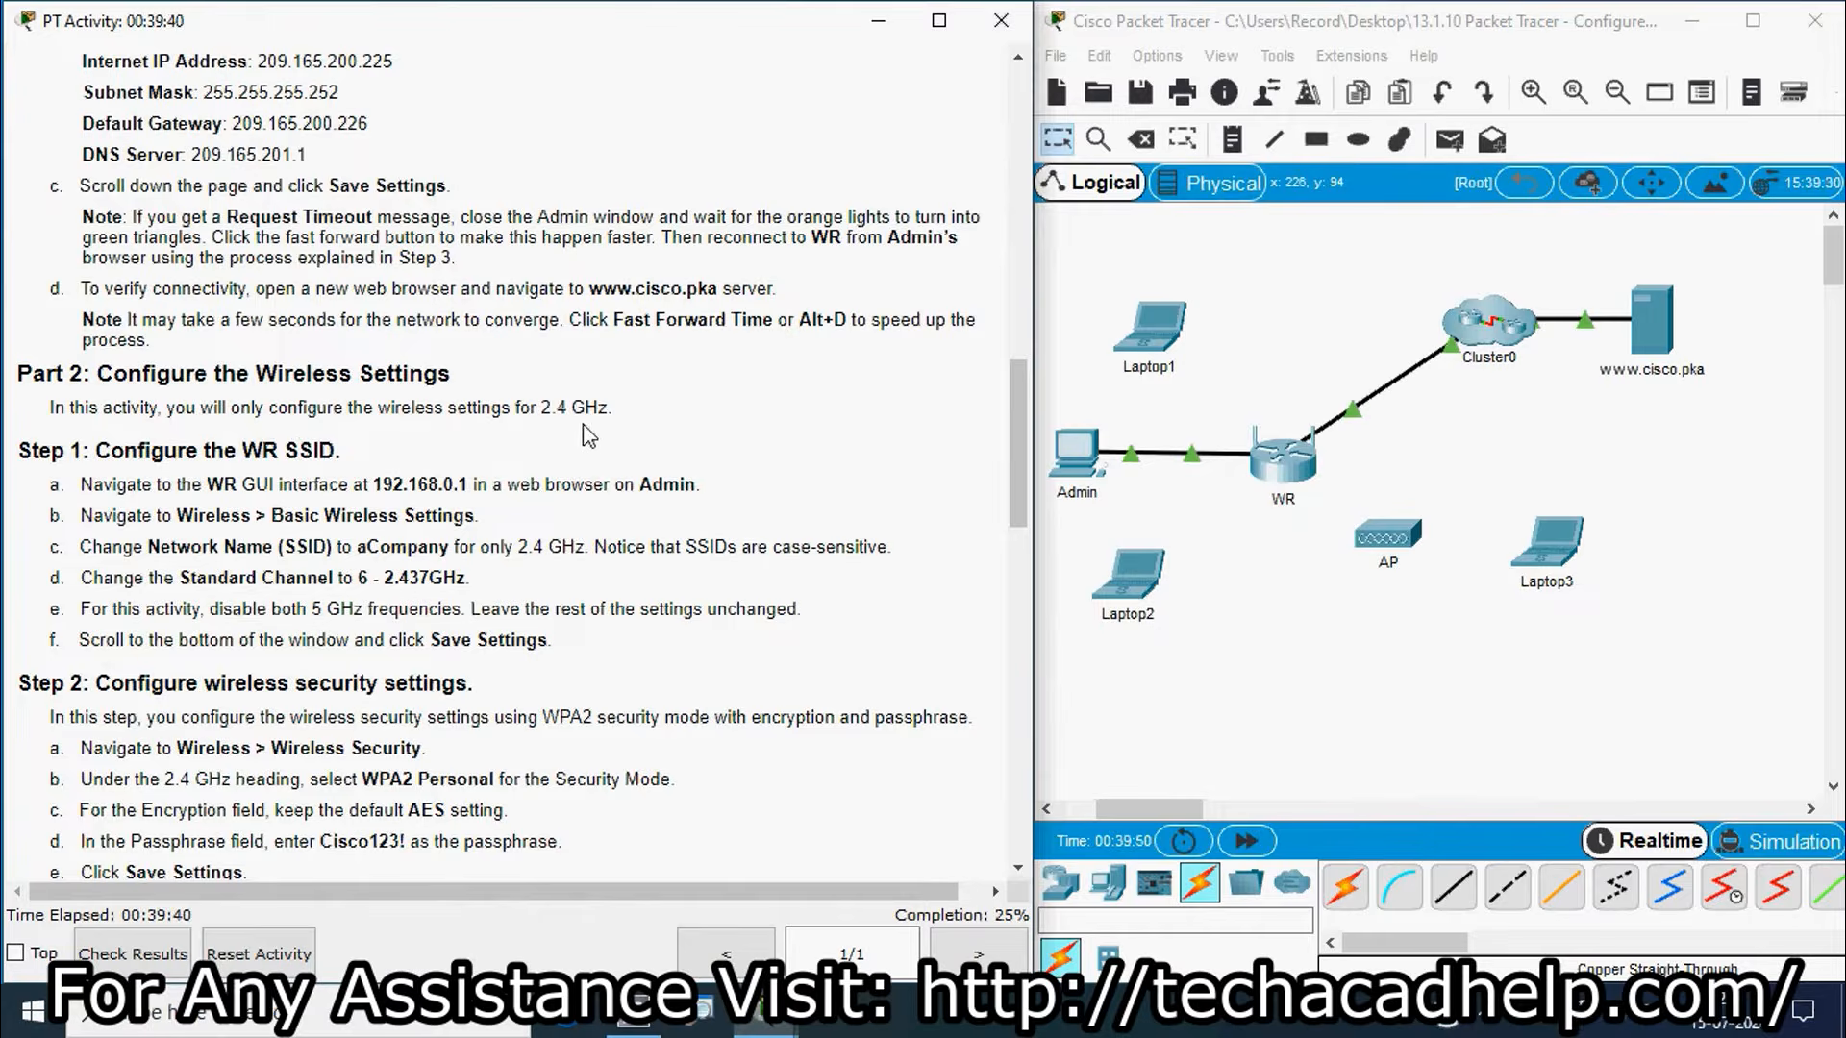
scroll(154, 510, down, 1)
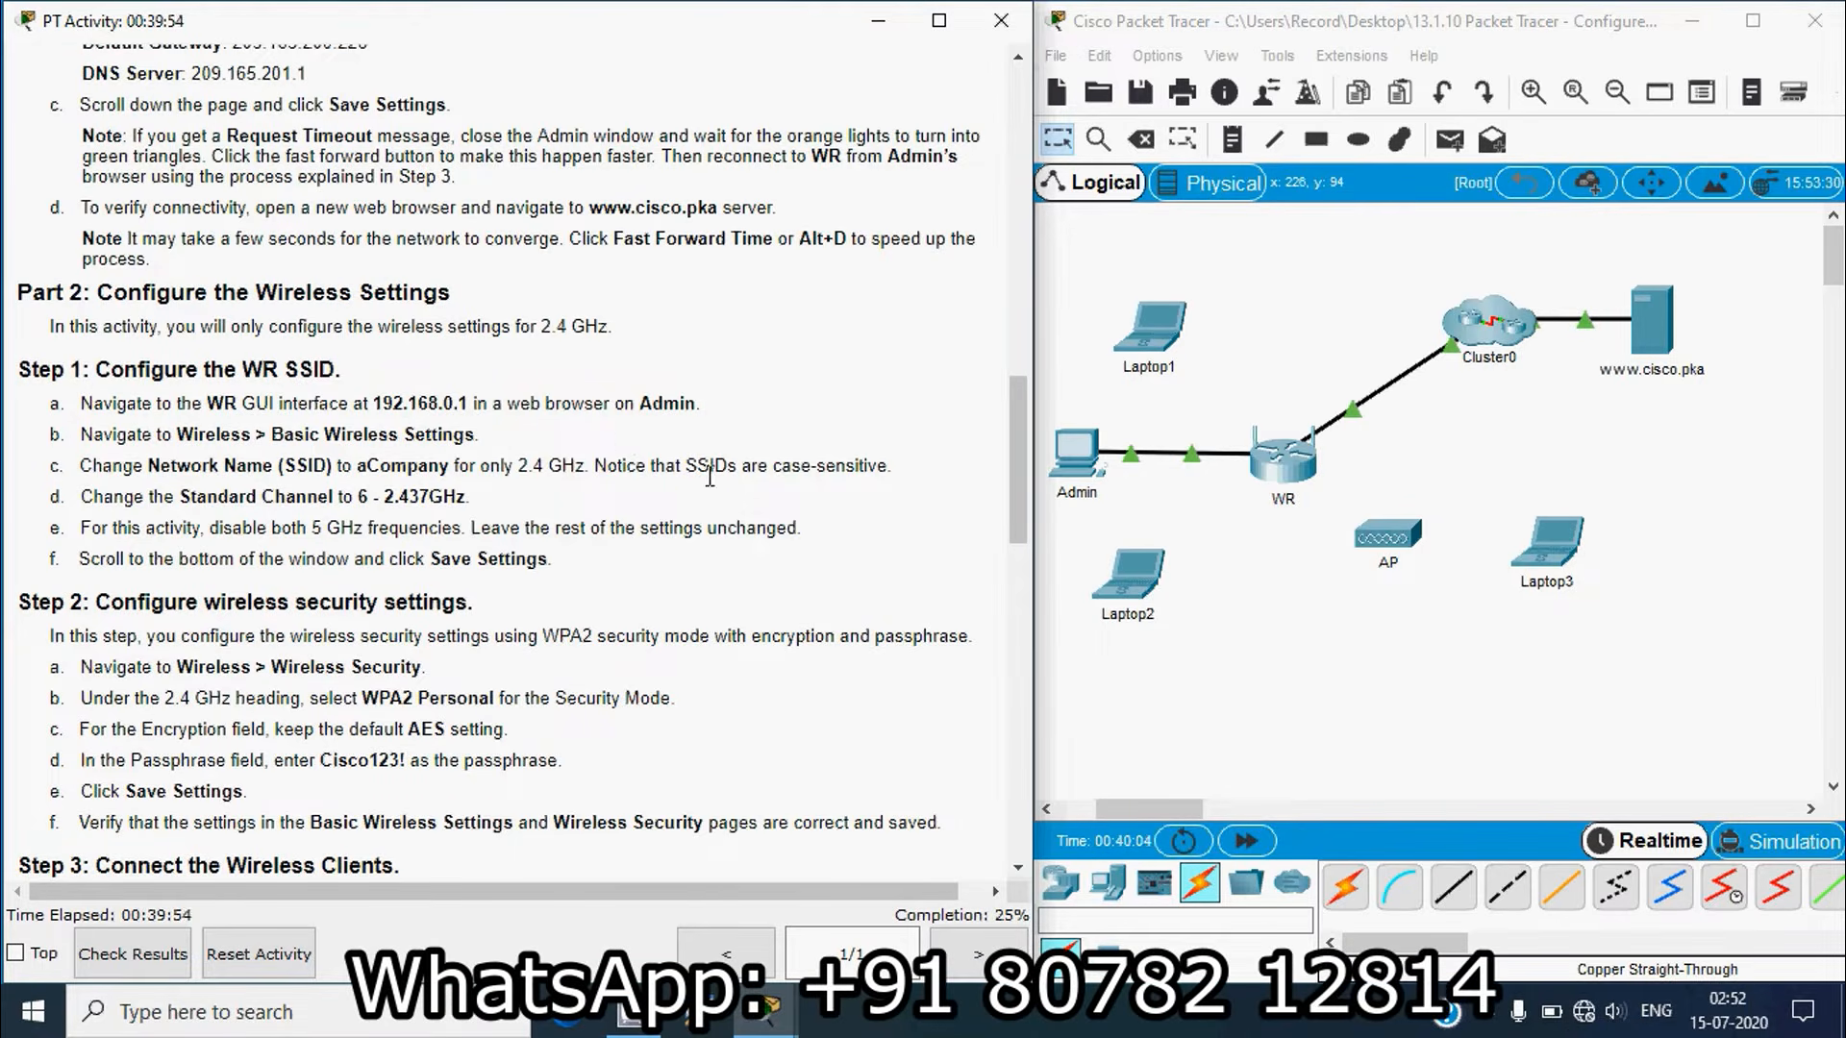
Step: Log in to WR's web interface at 192.168.0.1 from Admin's browser with the router credentials
click(1073, 469)
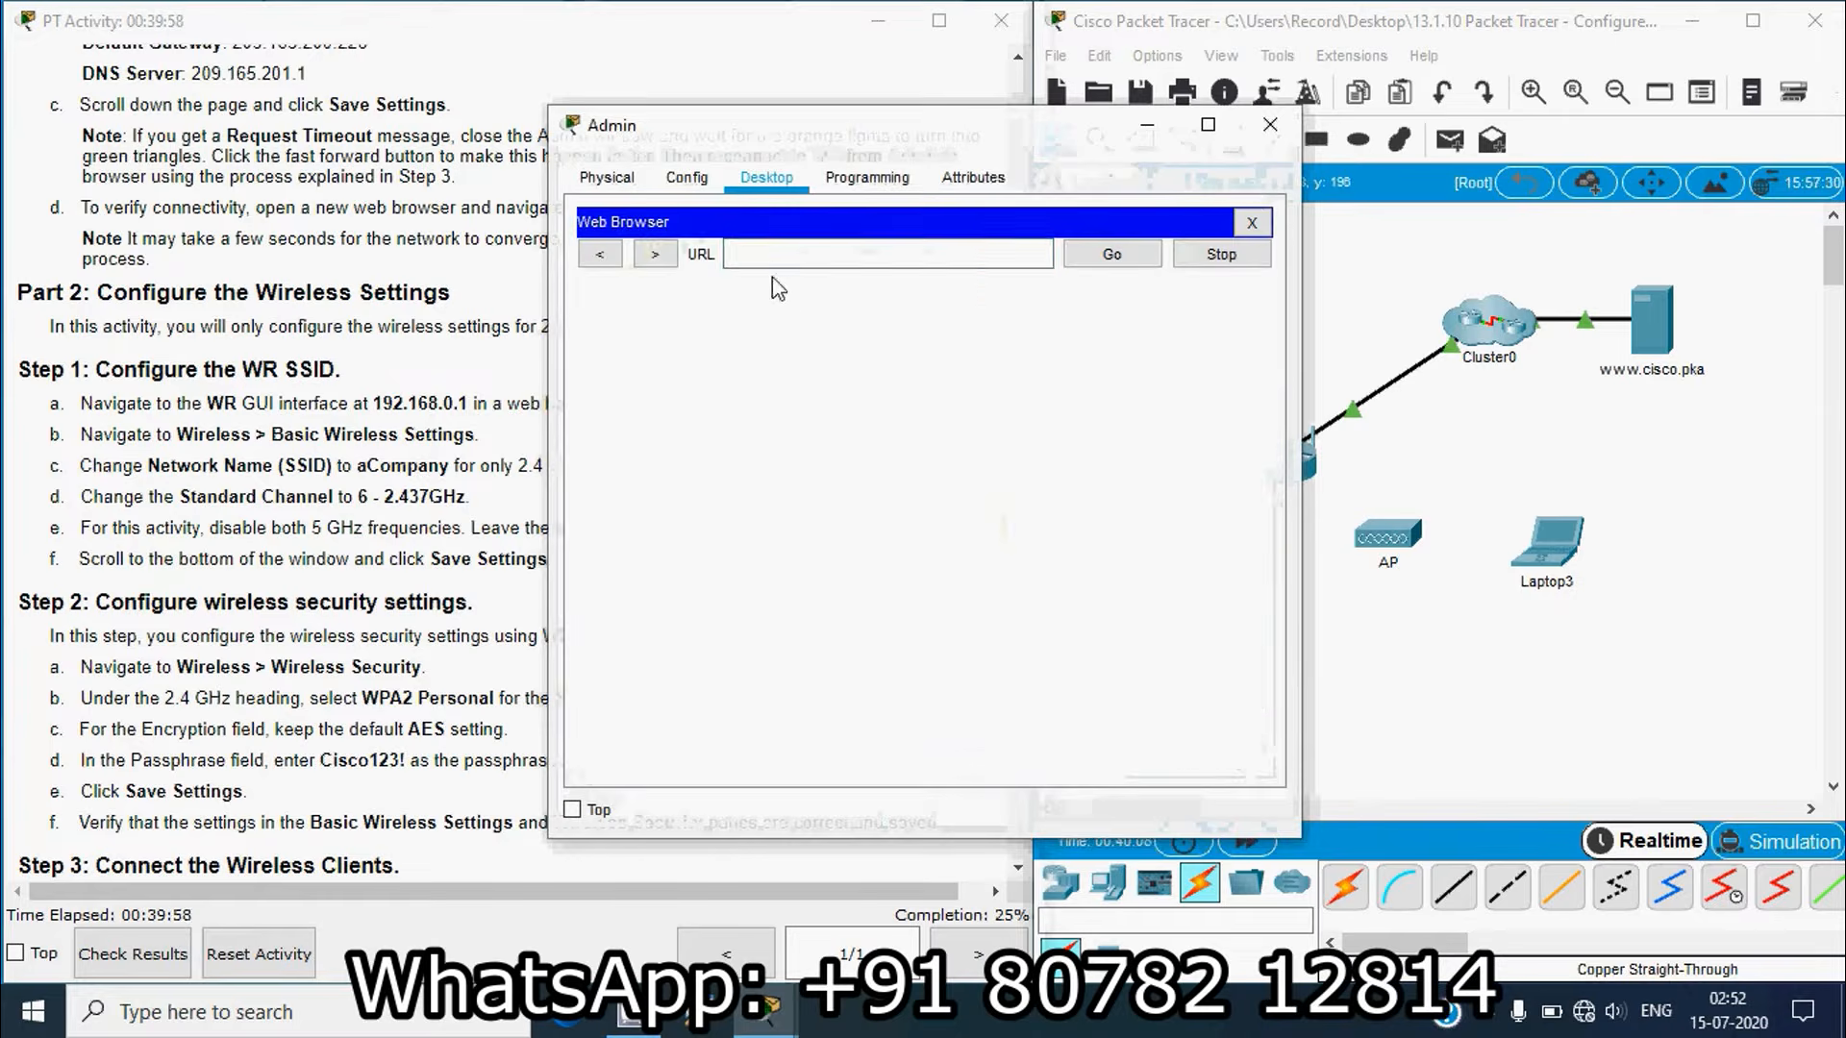
click(780, 260)
text(19)
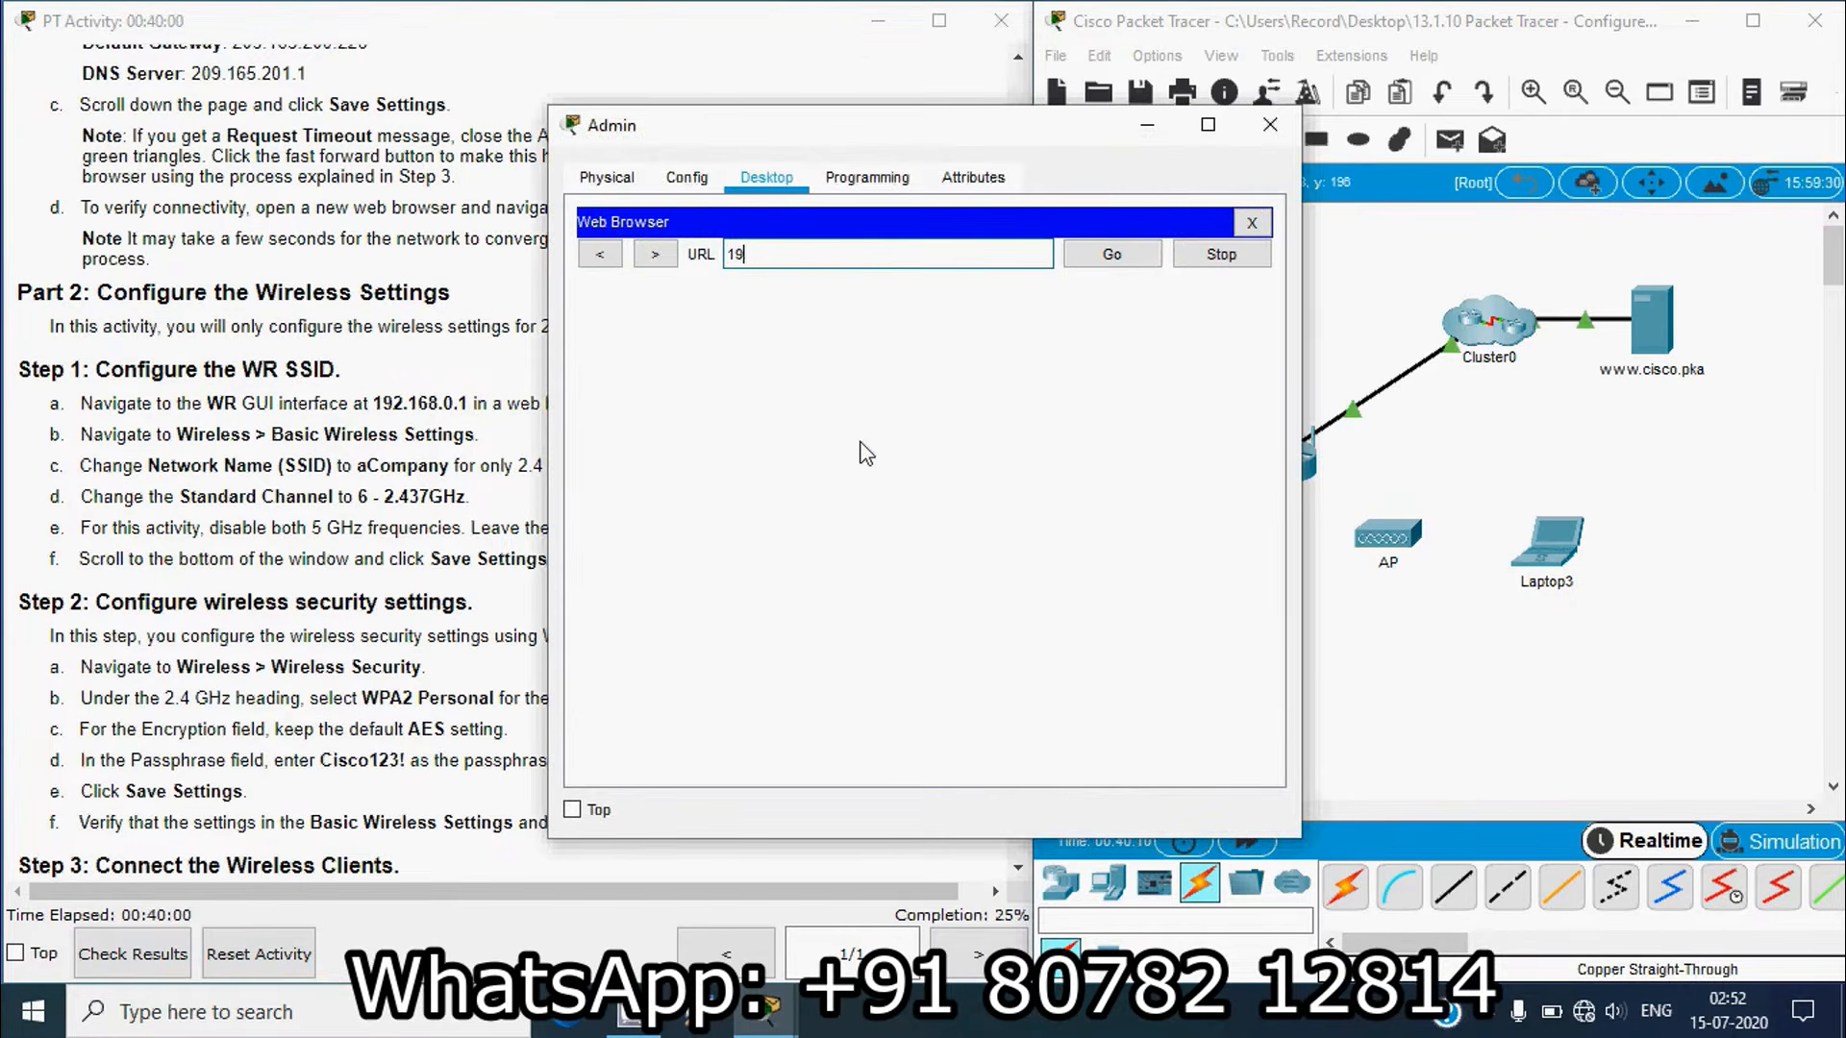
text(2.168.0.1)
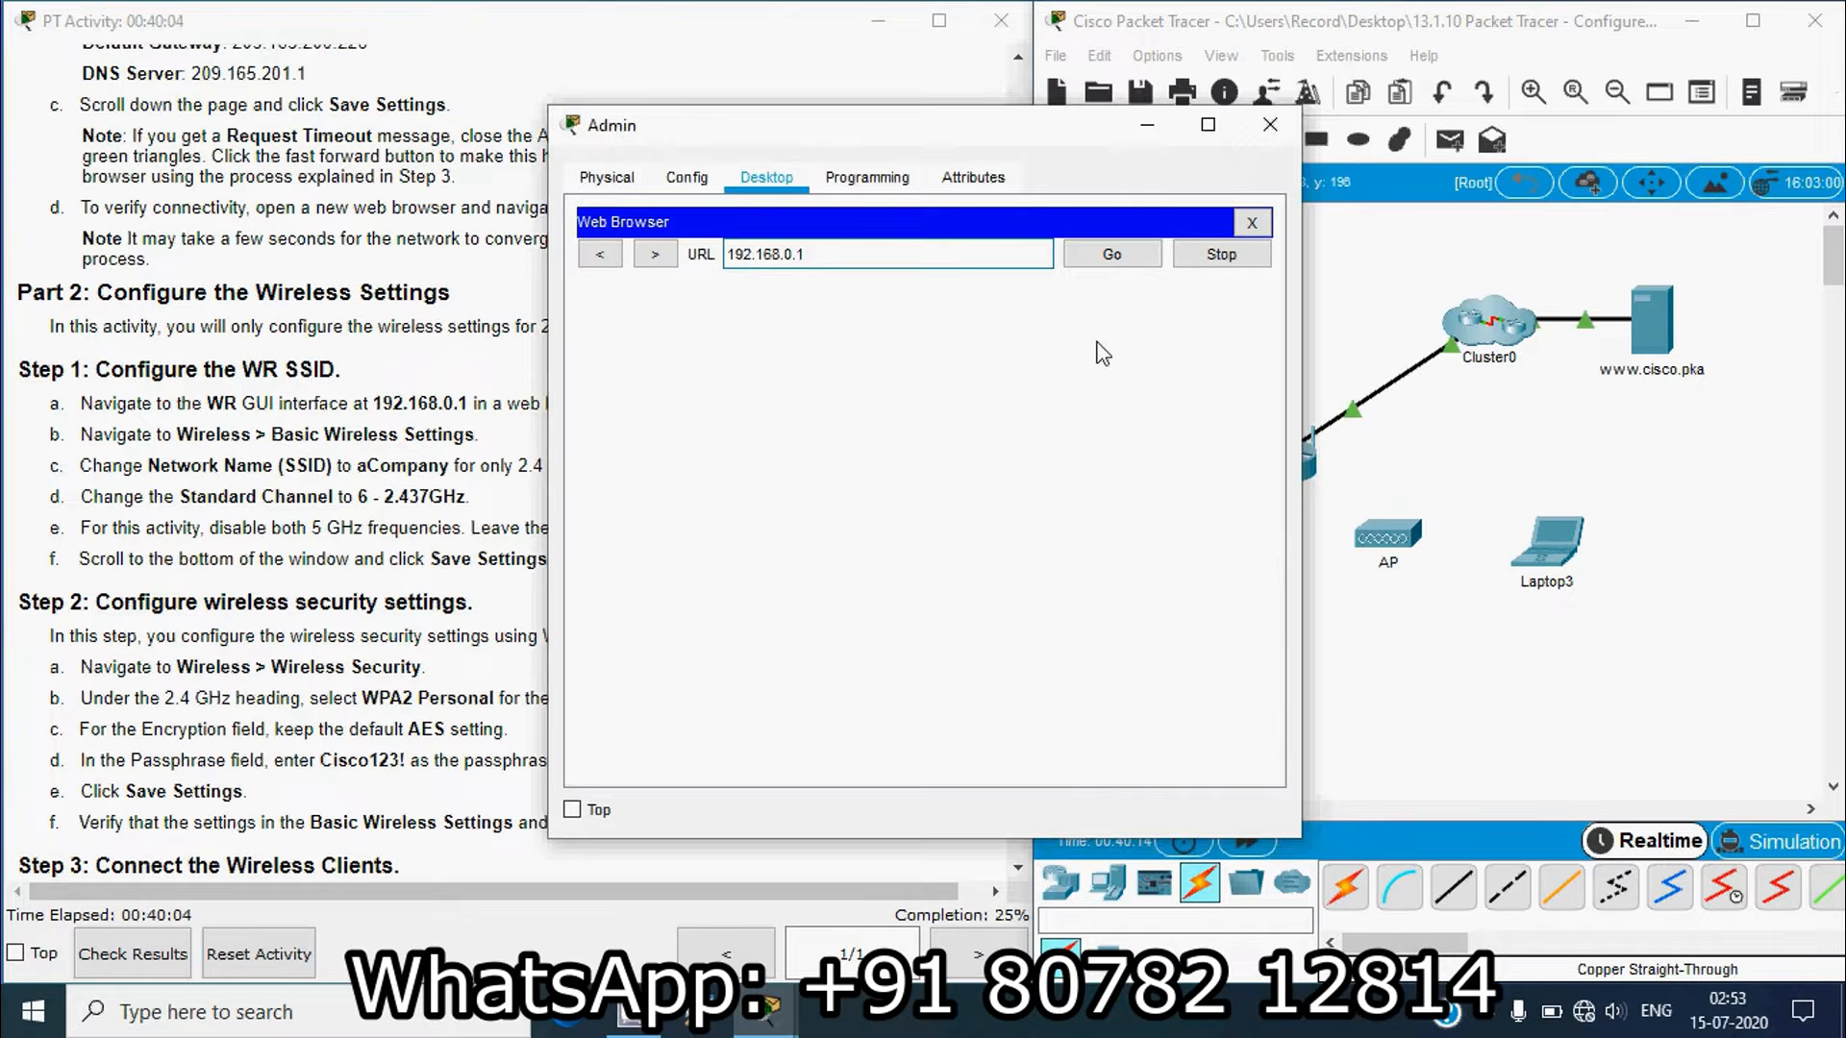
click(1111, 254)
click(944, 428)
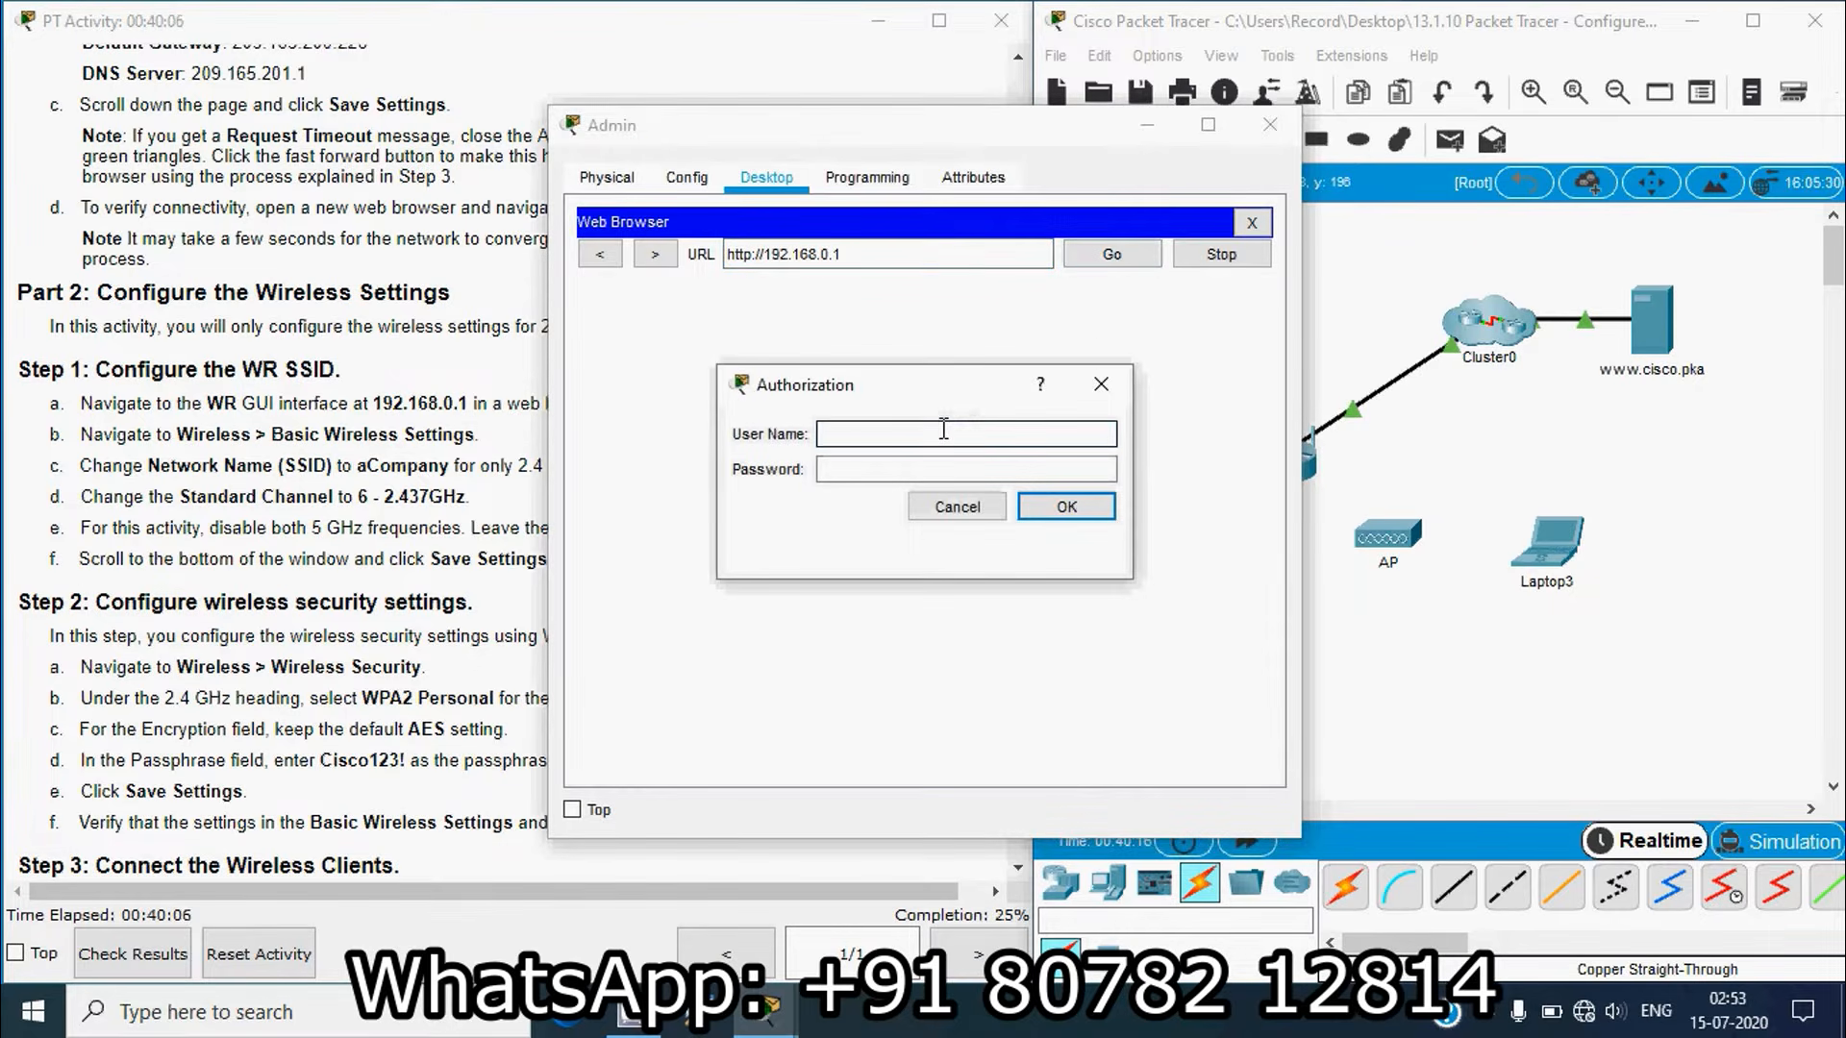
click(885, 471)
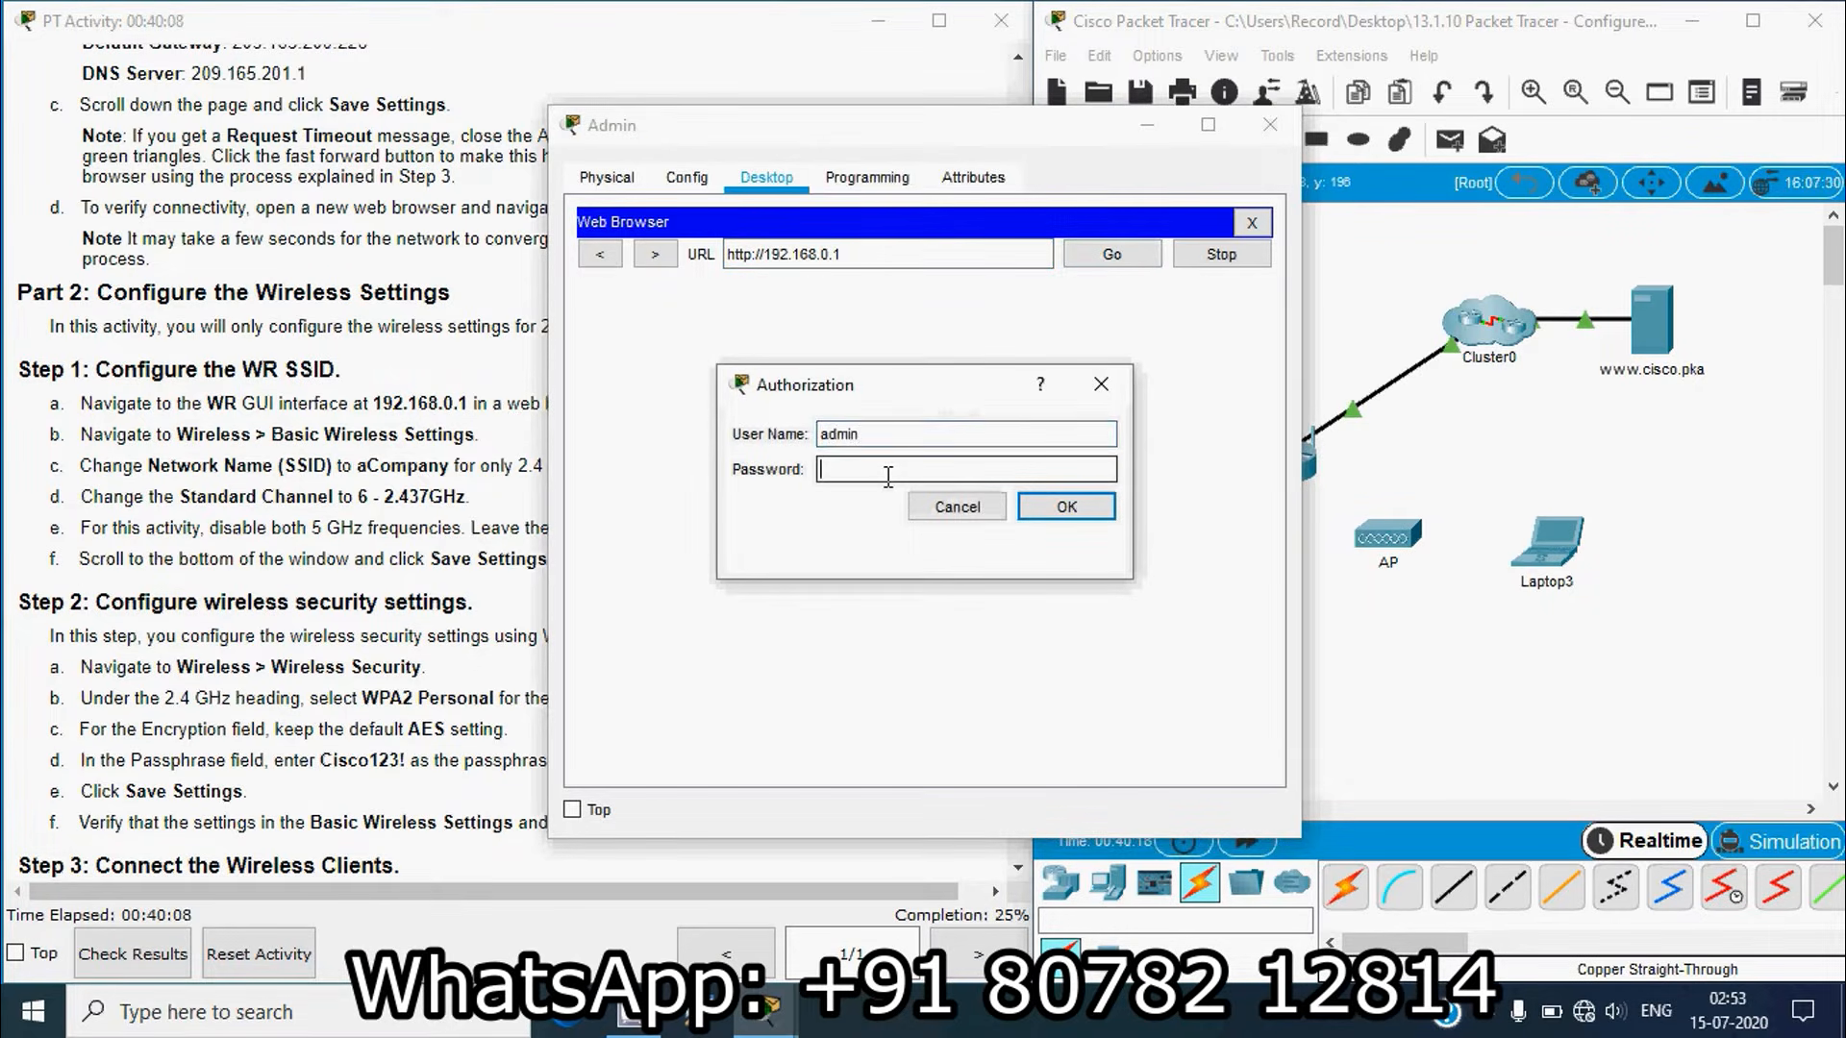
text(admin)
click(1044, 505)
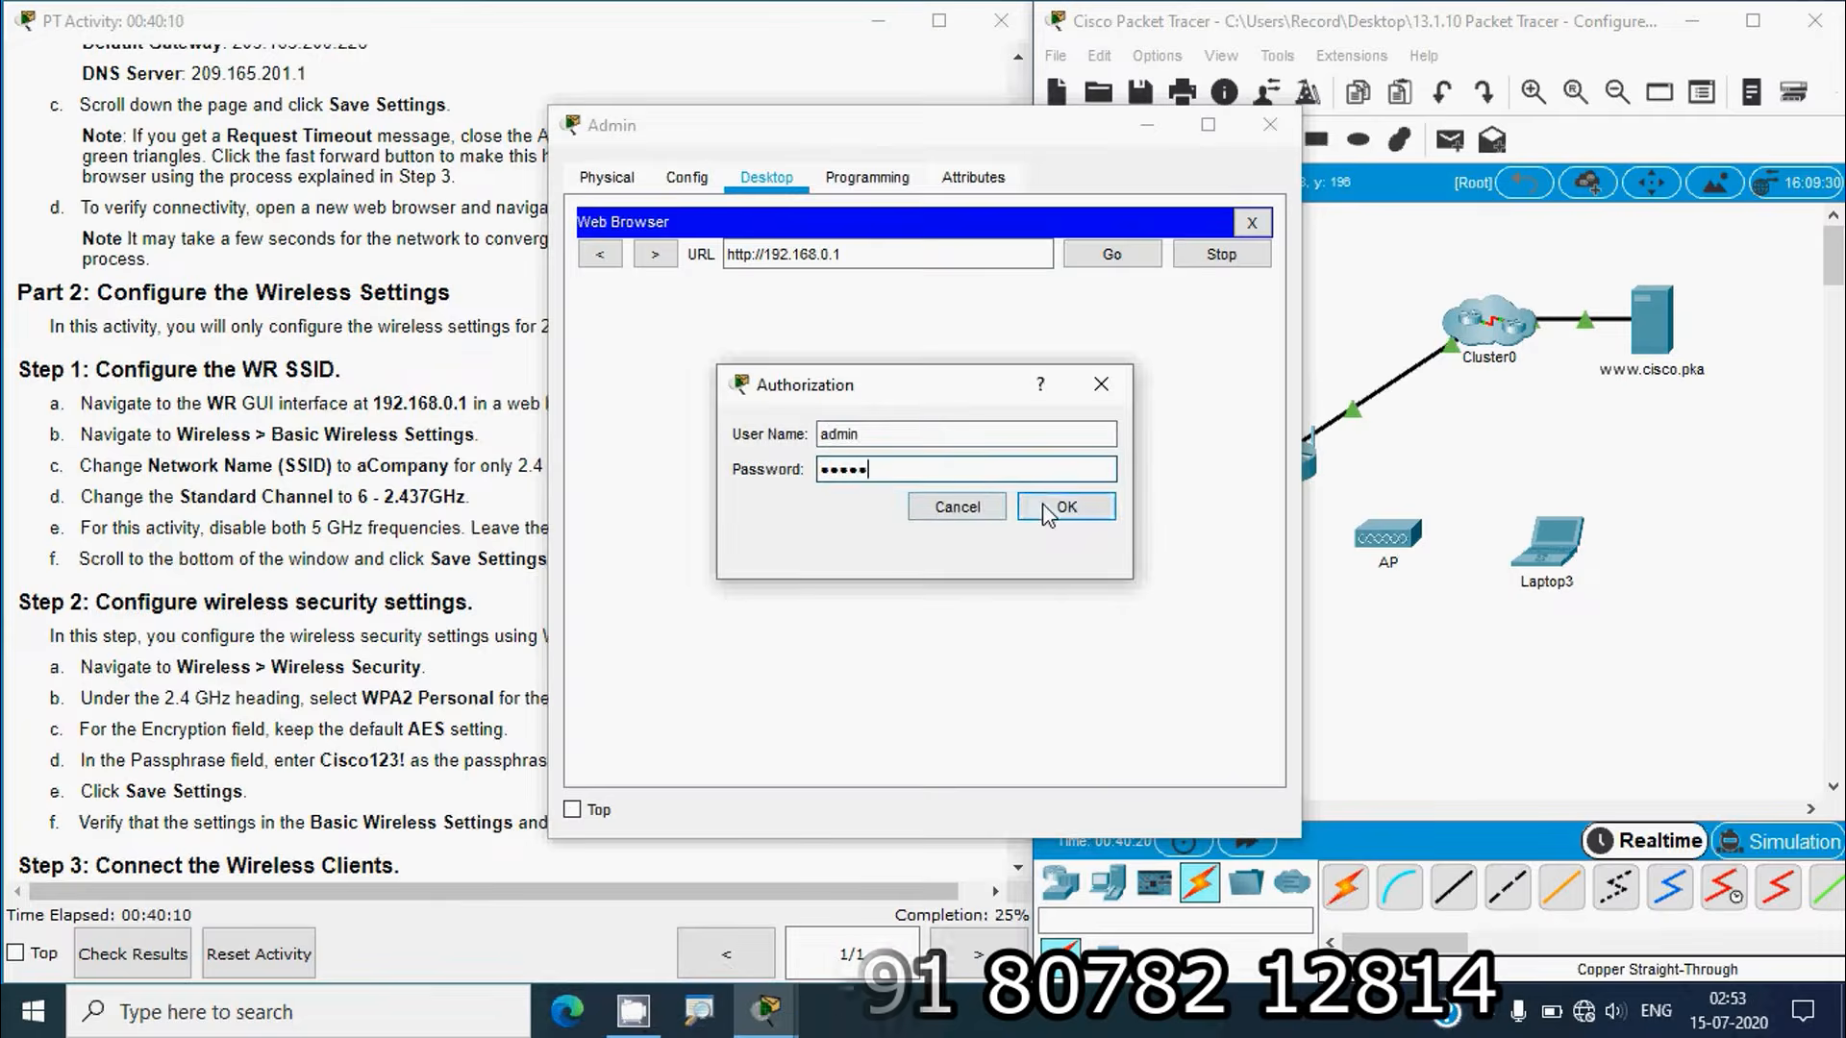
click(198, 459)
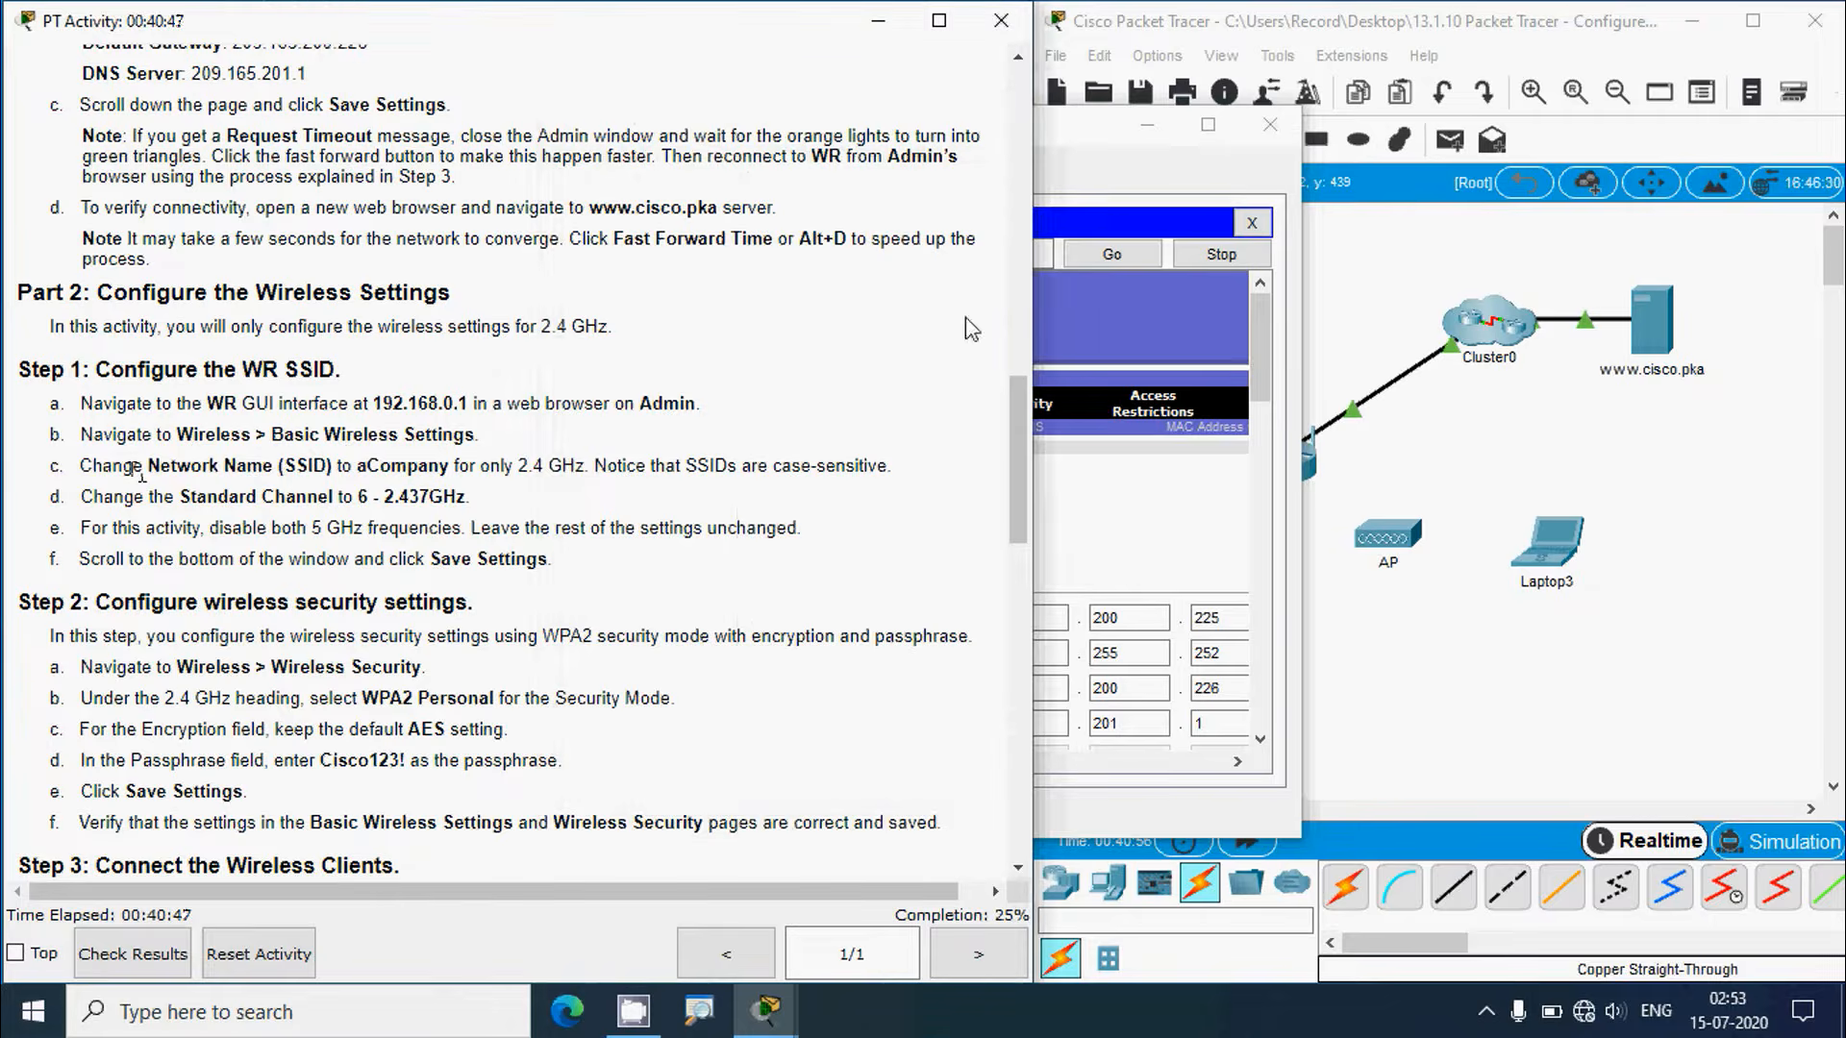
click(1093, 142)
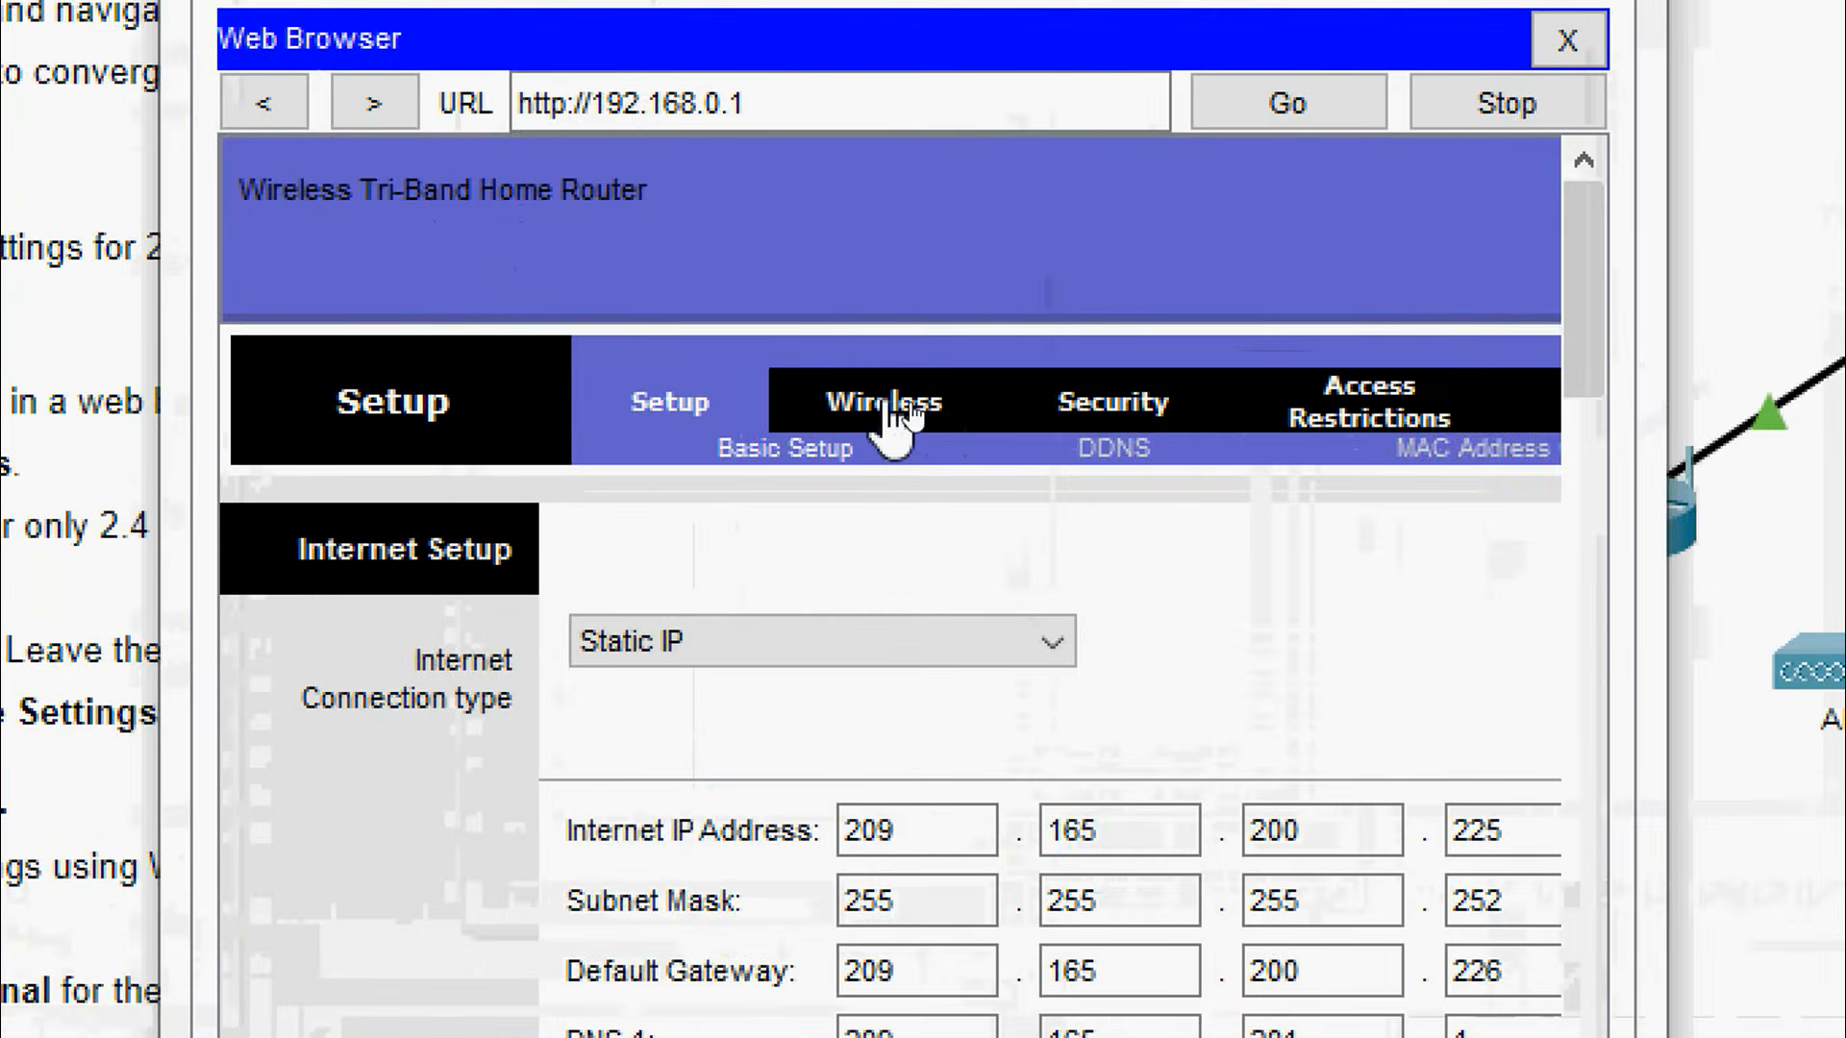
Step: Rename the 2.4 GHz SSID from Default to aCompany in Basic Wireless Settings
click(893, 411)
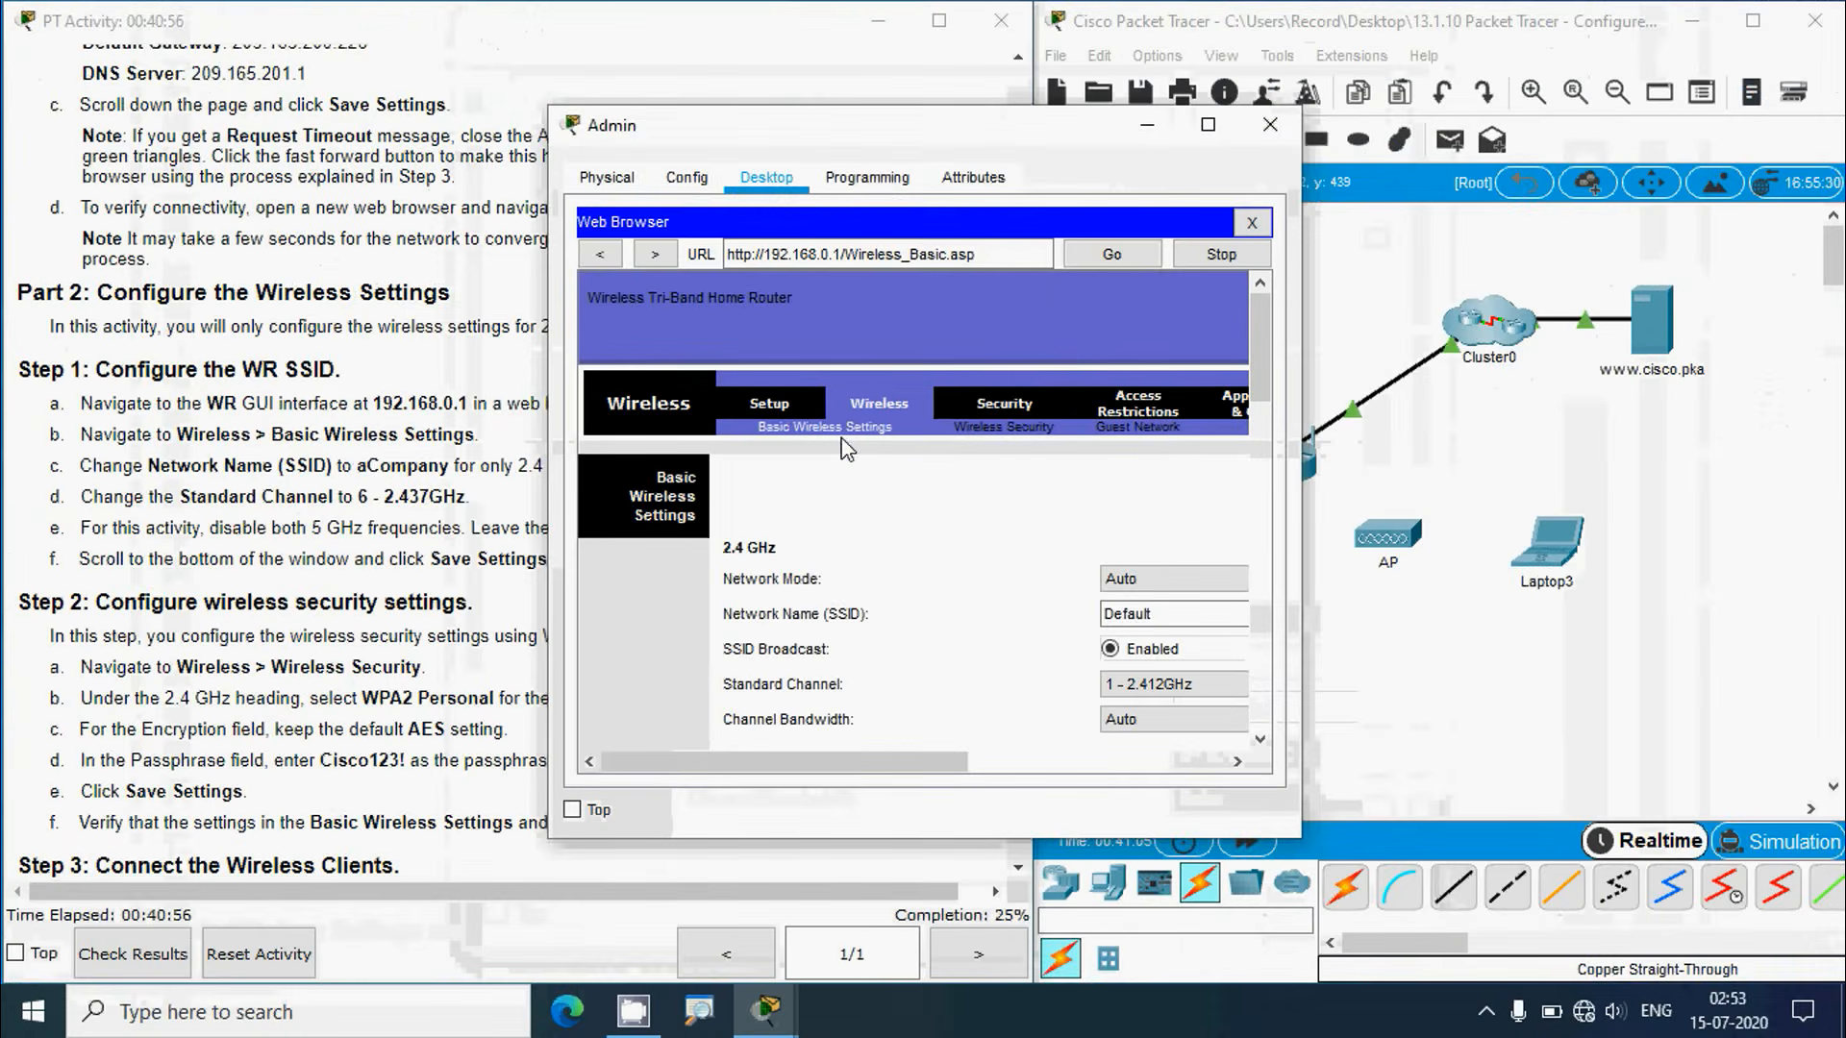
click(358, 470)
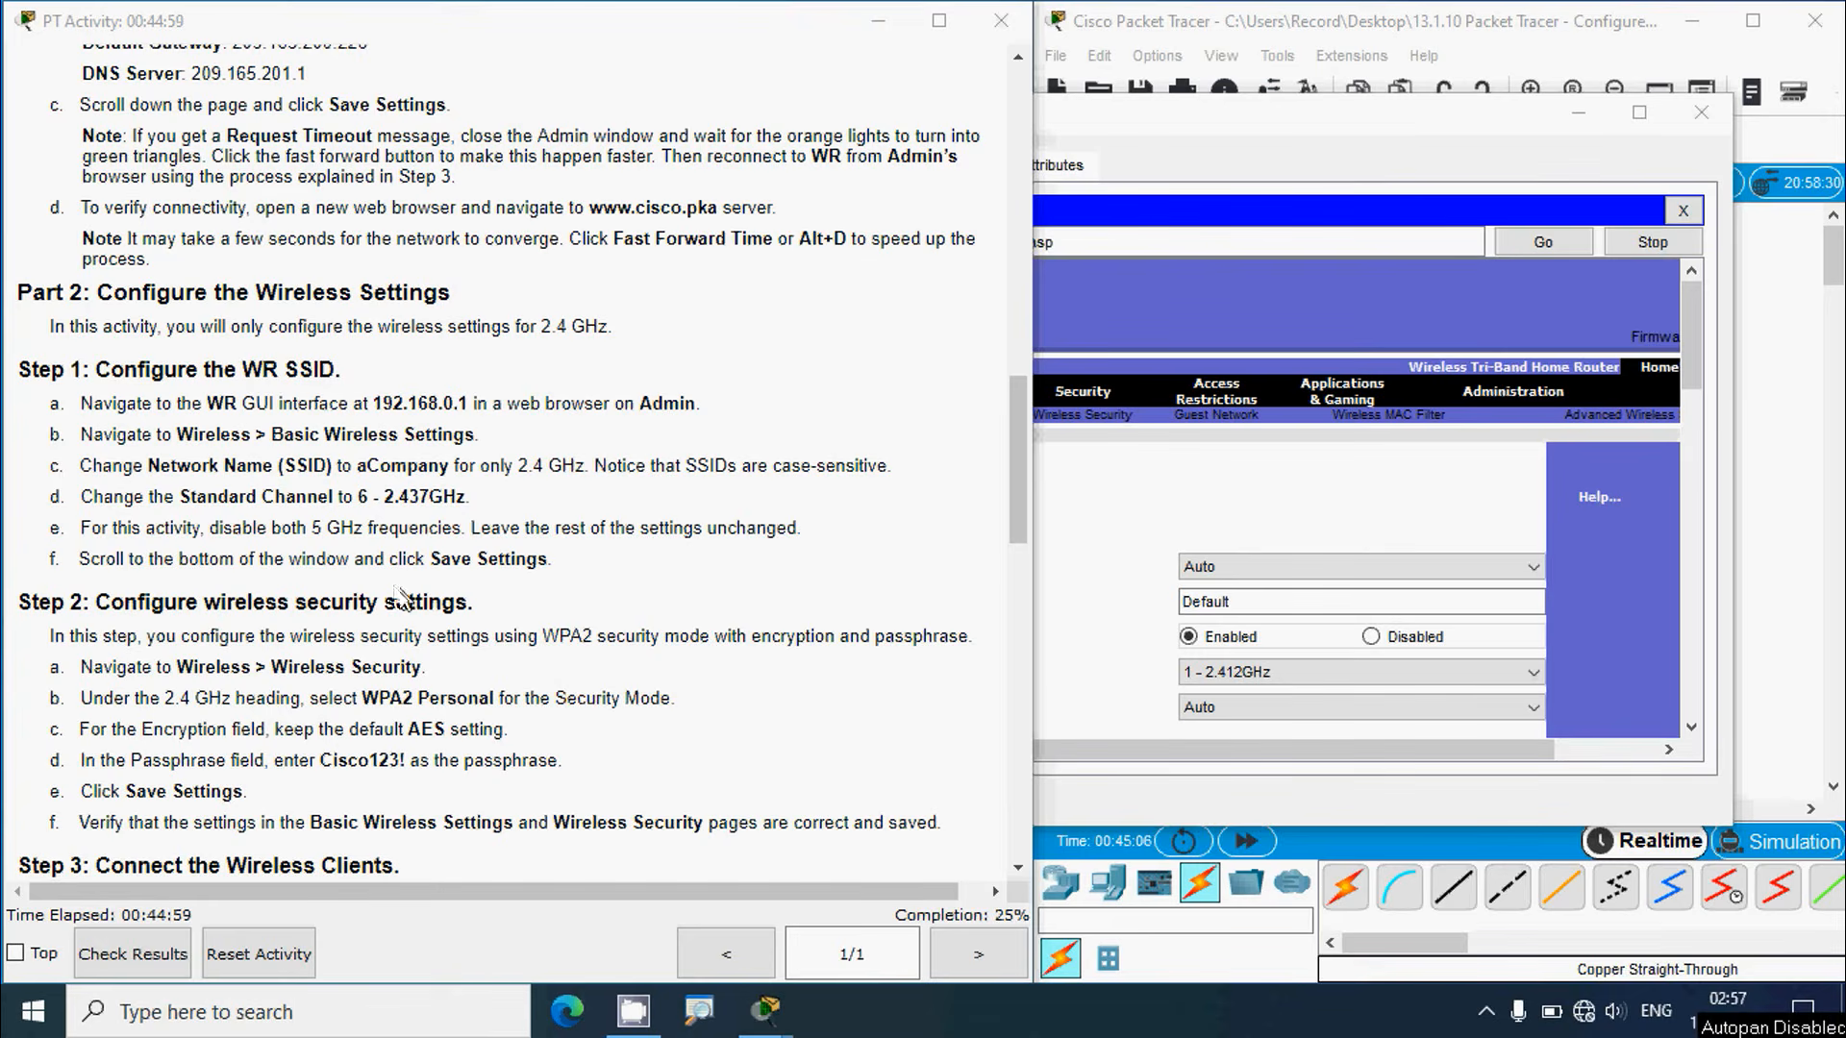
drag(357, 467, 450, 473)
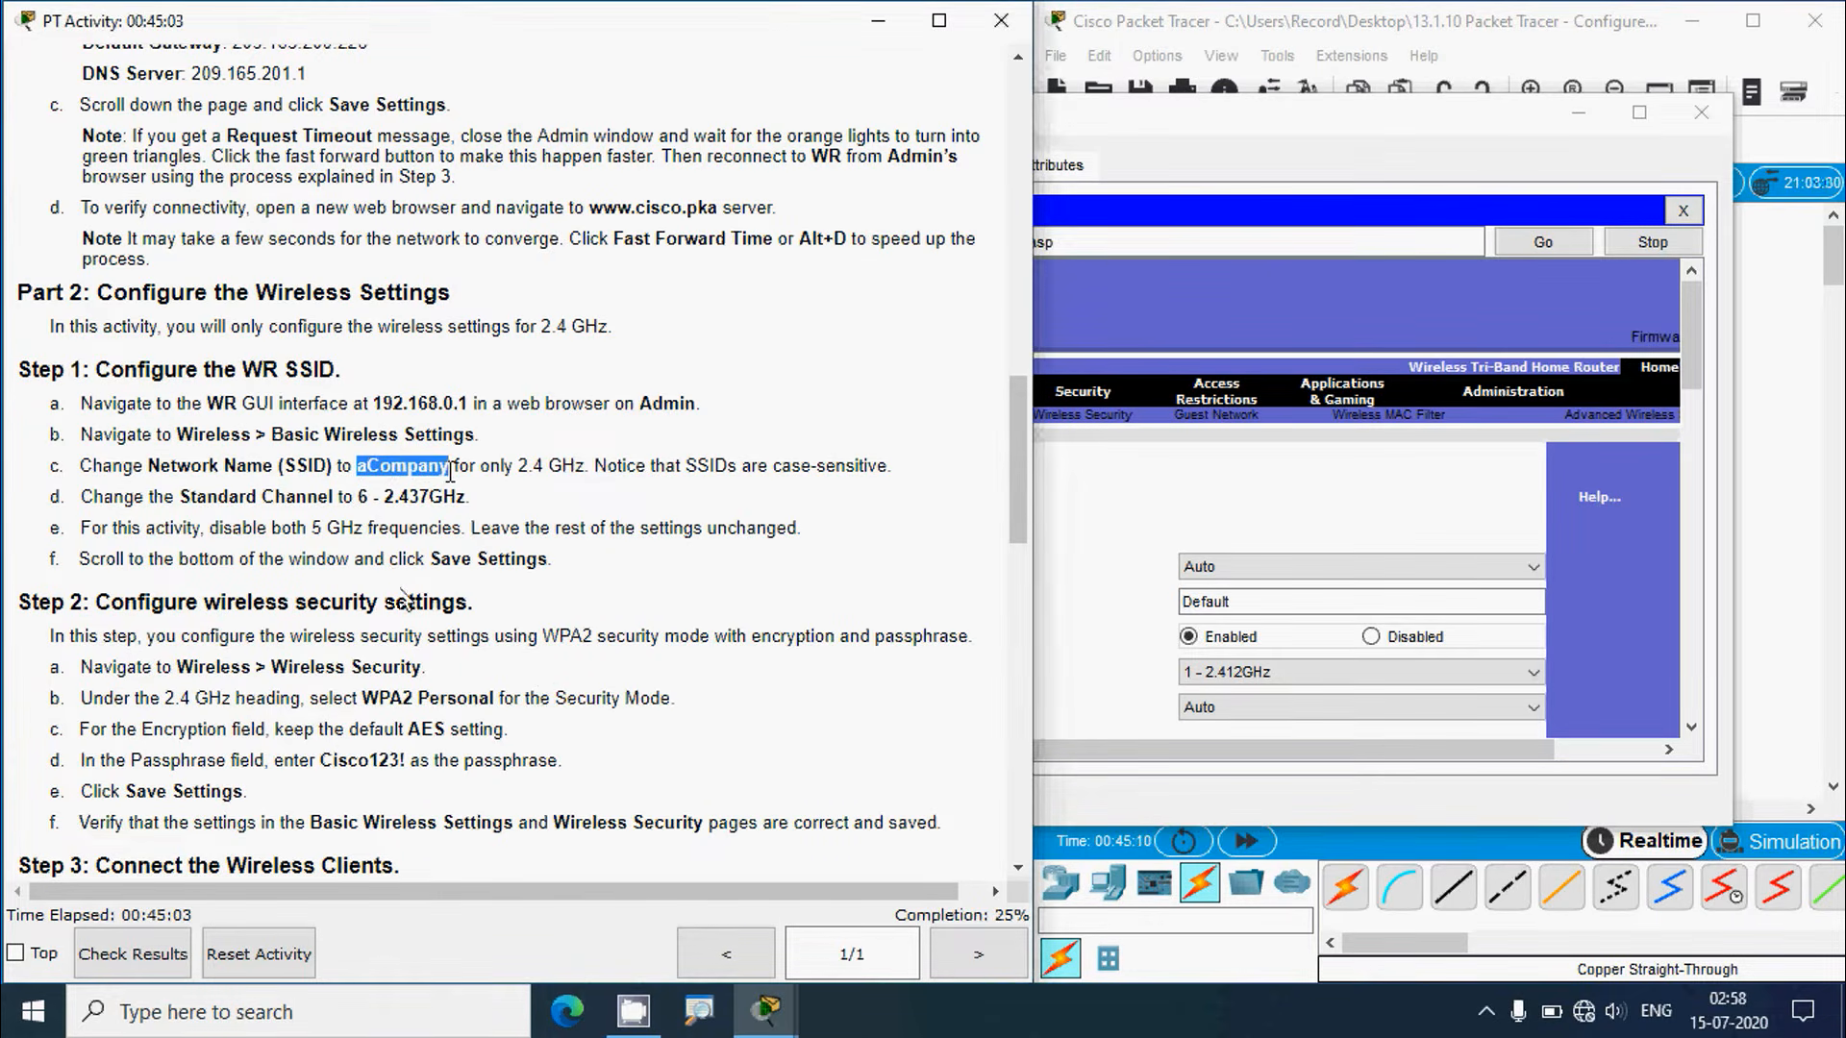
click(1251, 137)
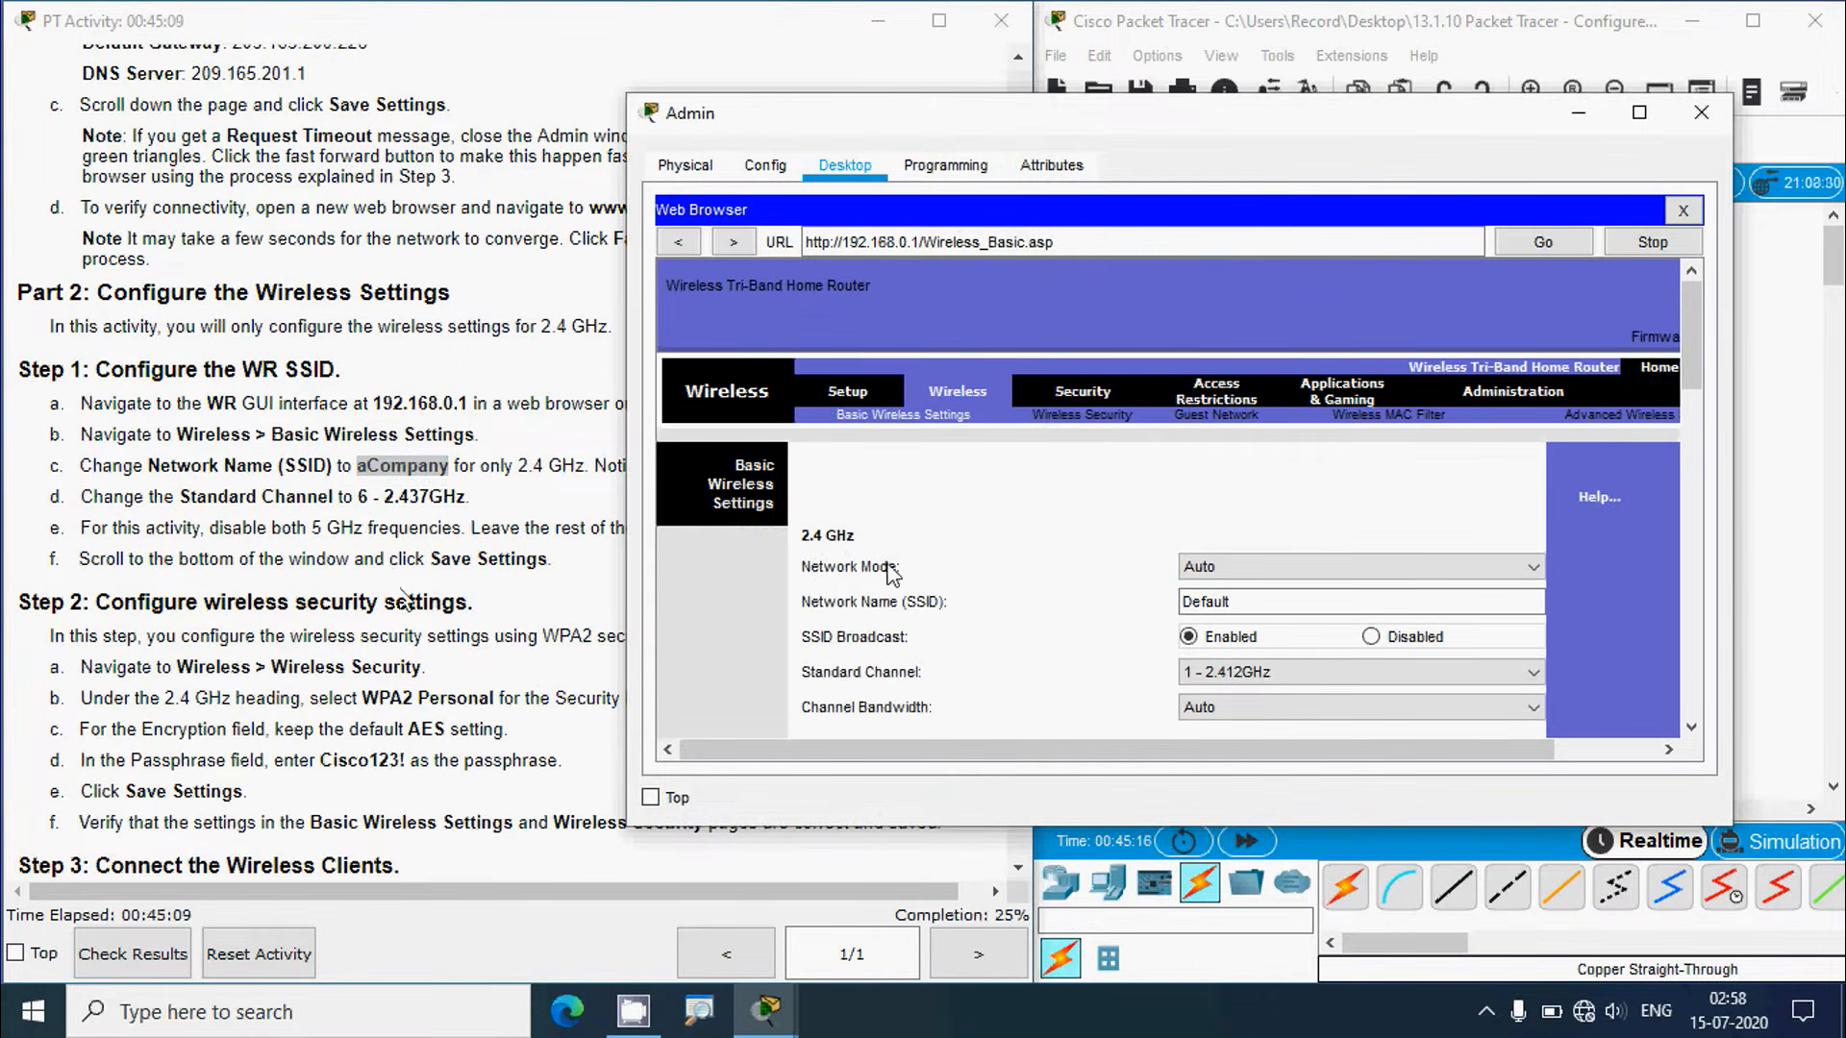
click(1219, 602)
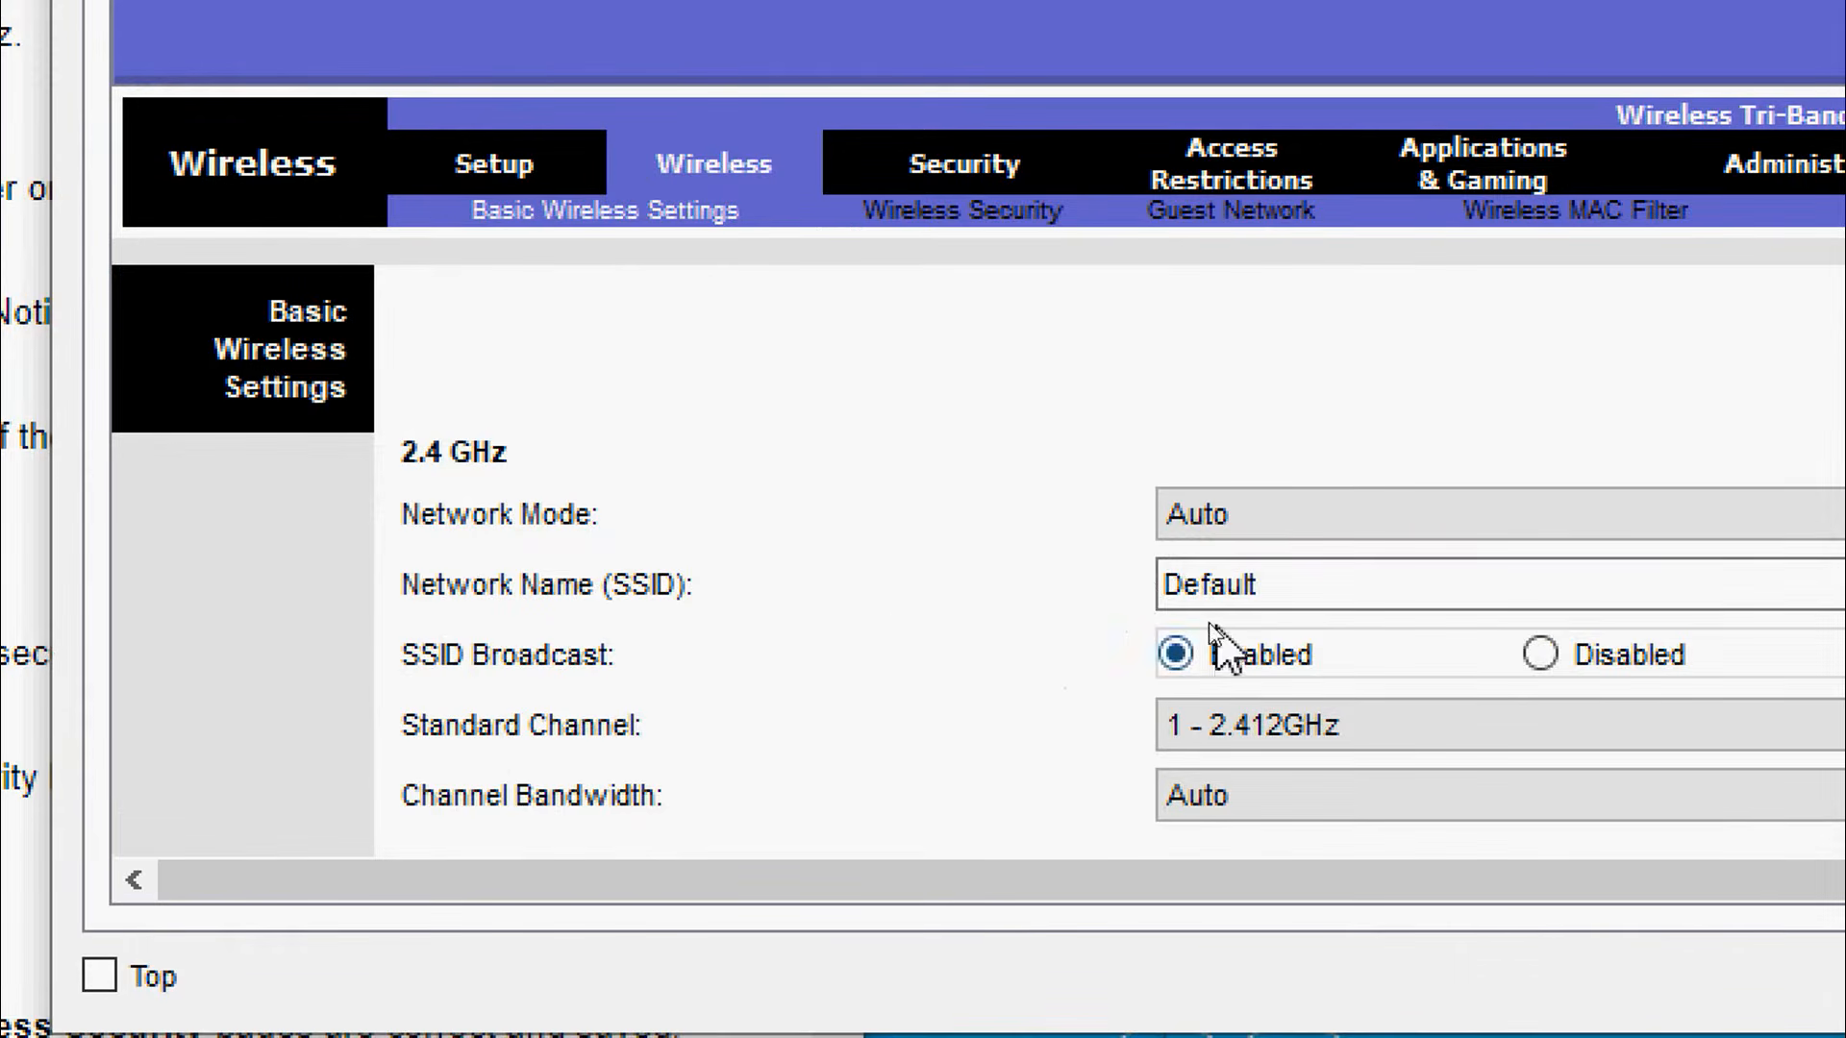
click(1281, 591)
drag(1301, 588, 1124, 574)
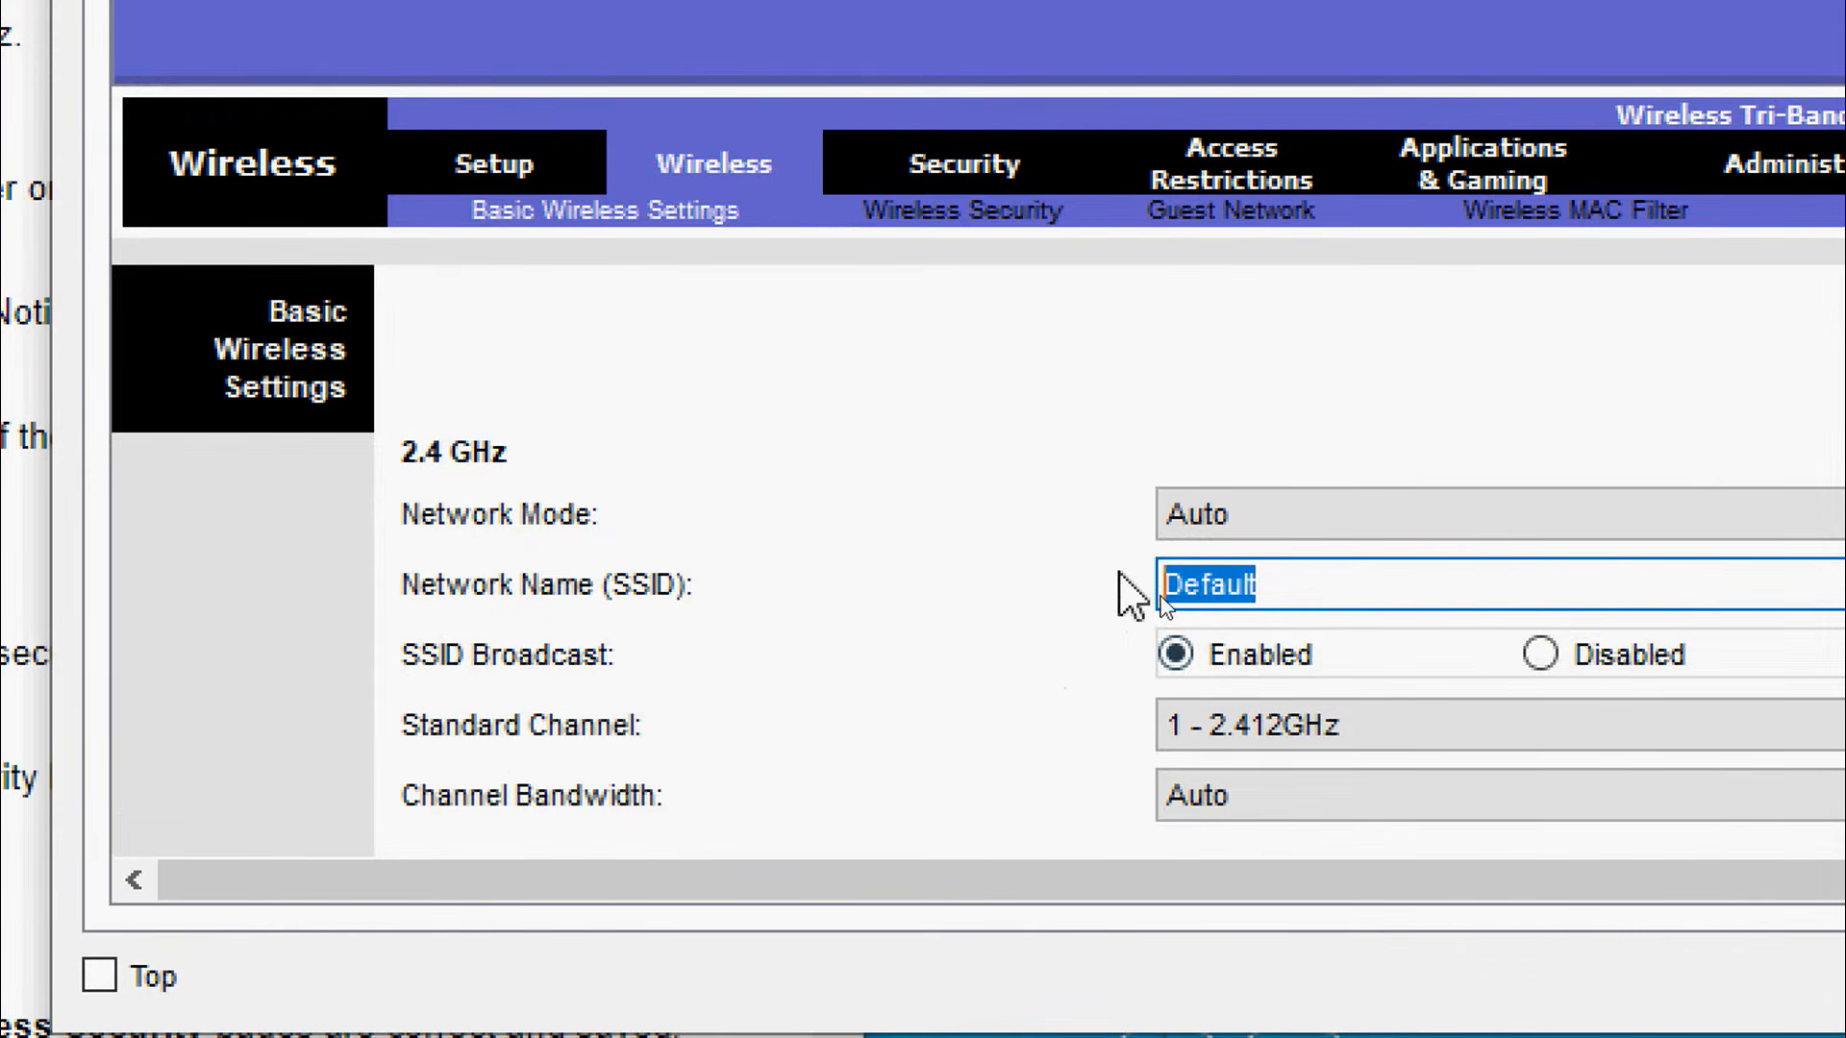
text(aCompany)
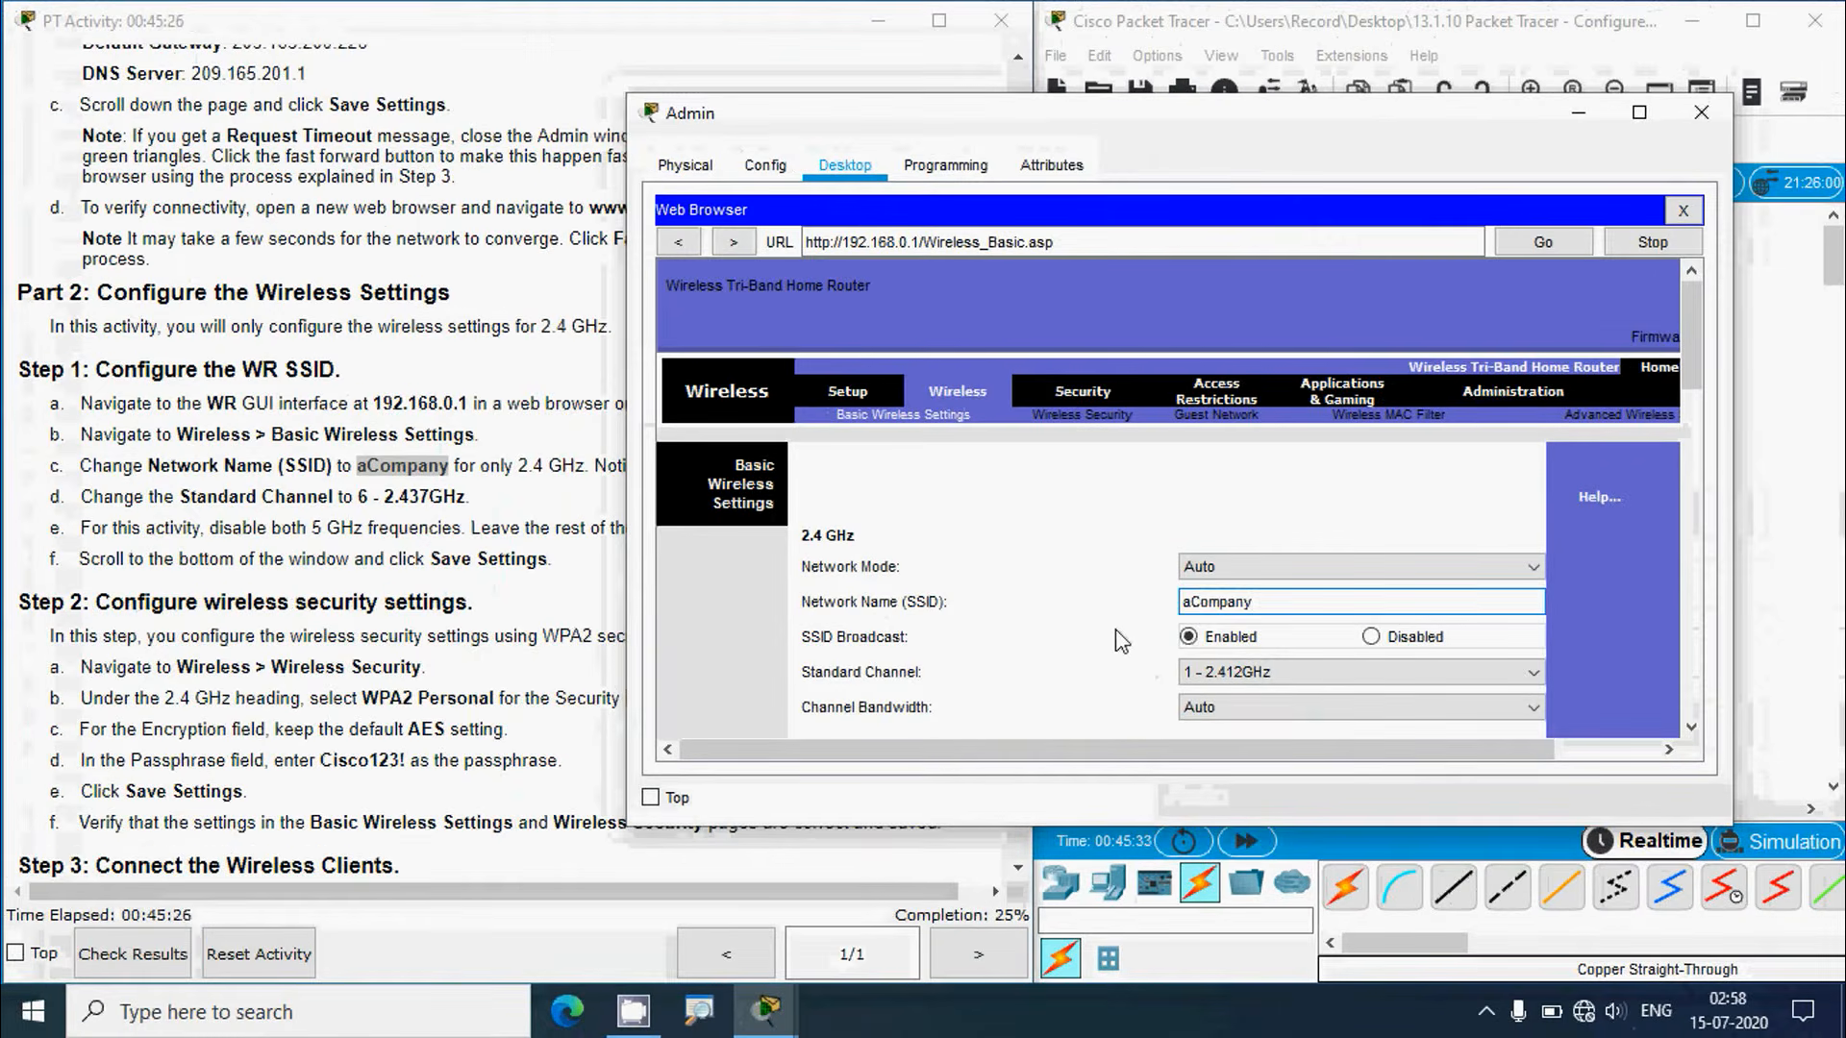
click(1115, 631)
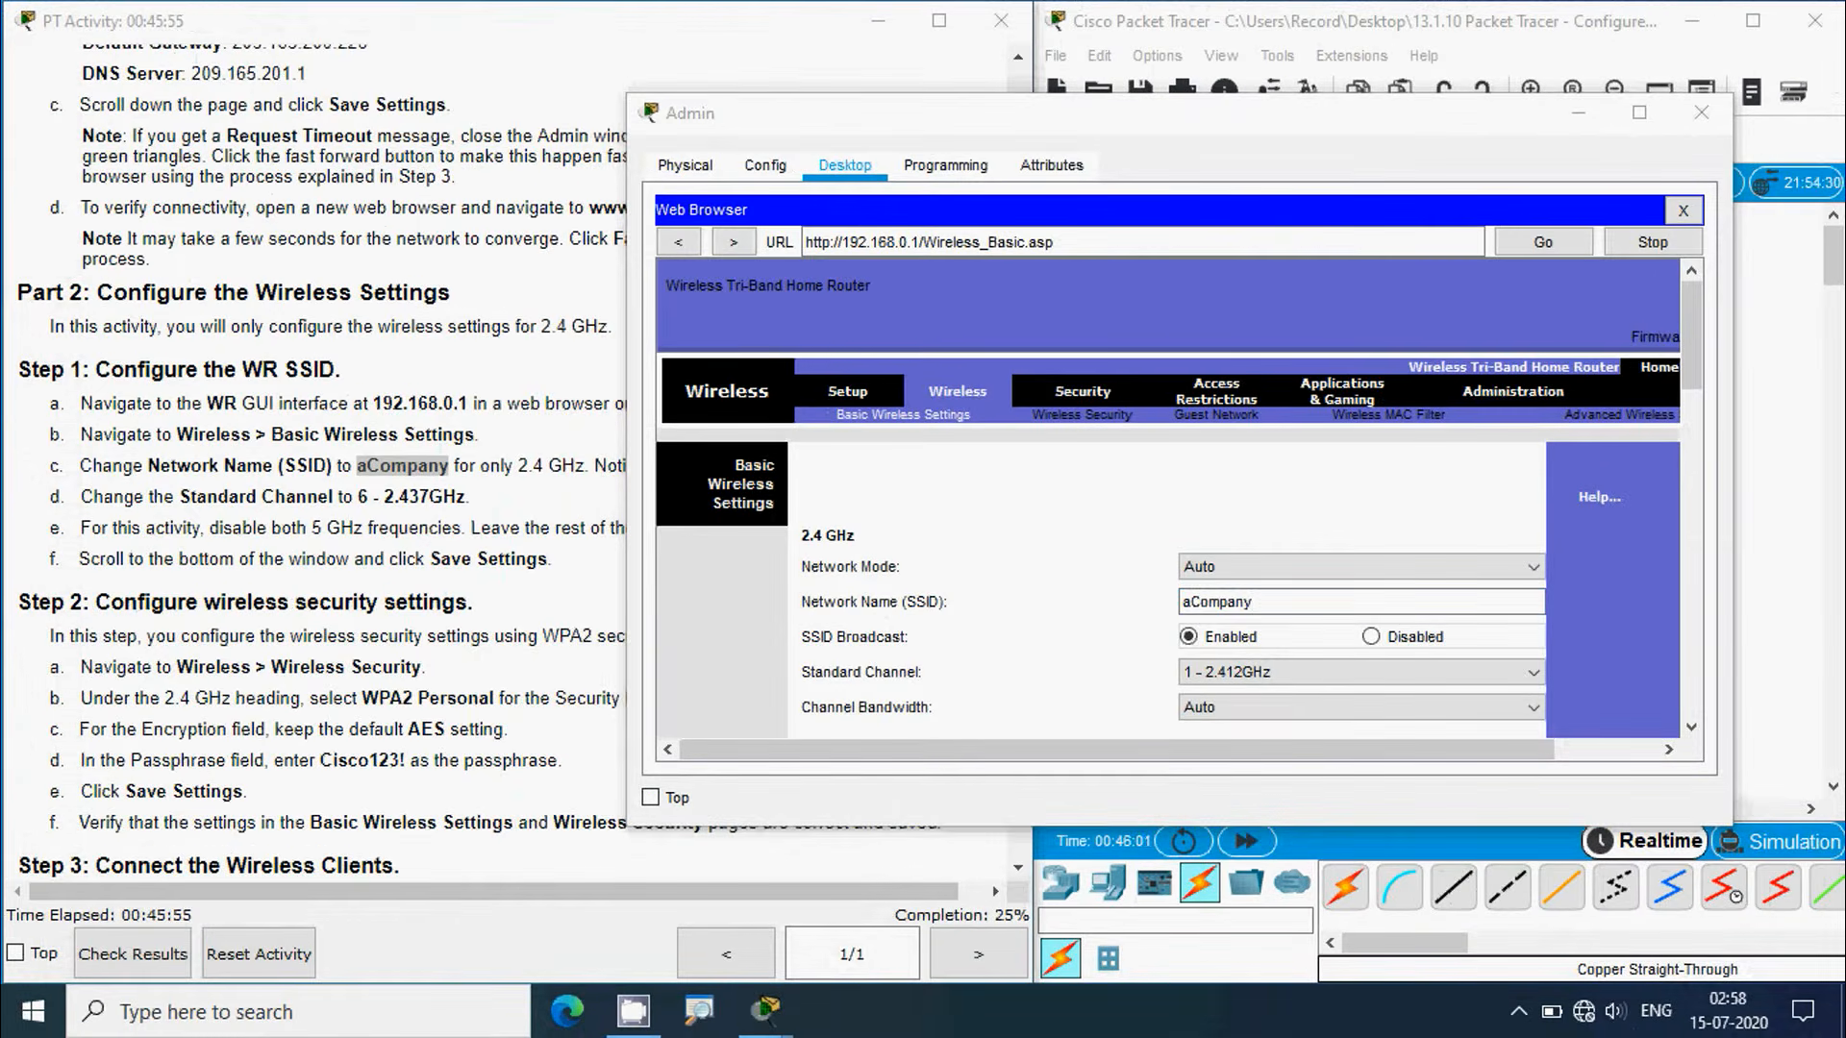
Step: Set the 2.4 GHz Standard Channel to 6 - 2.437GHz
click(398, 594)
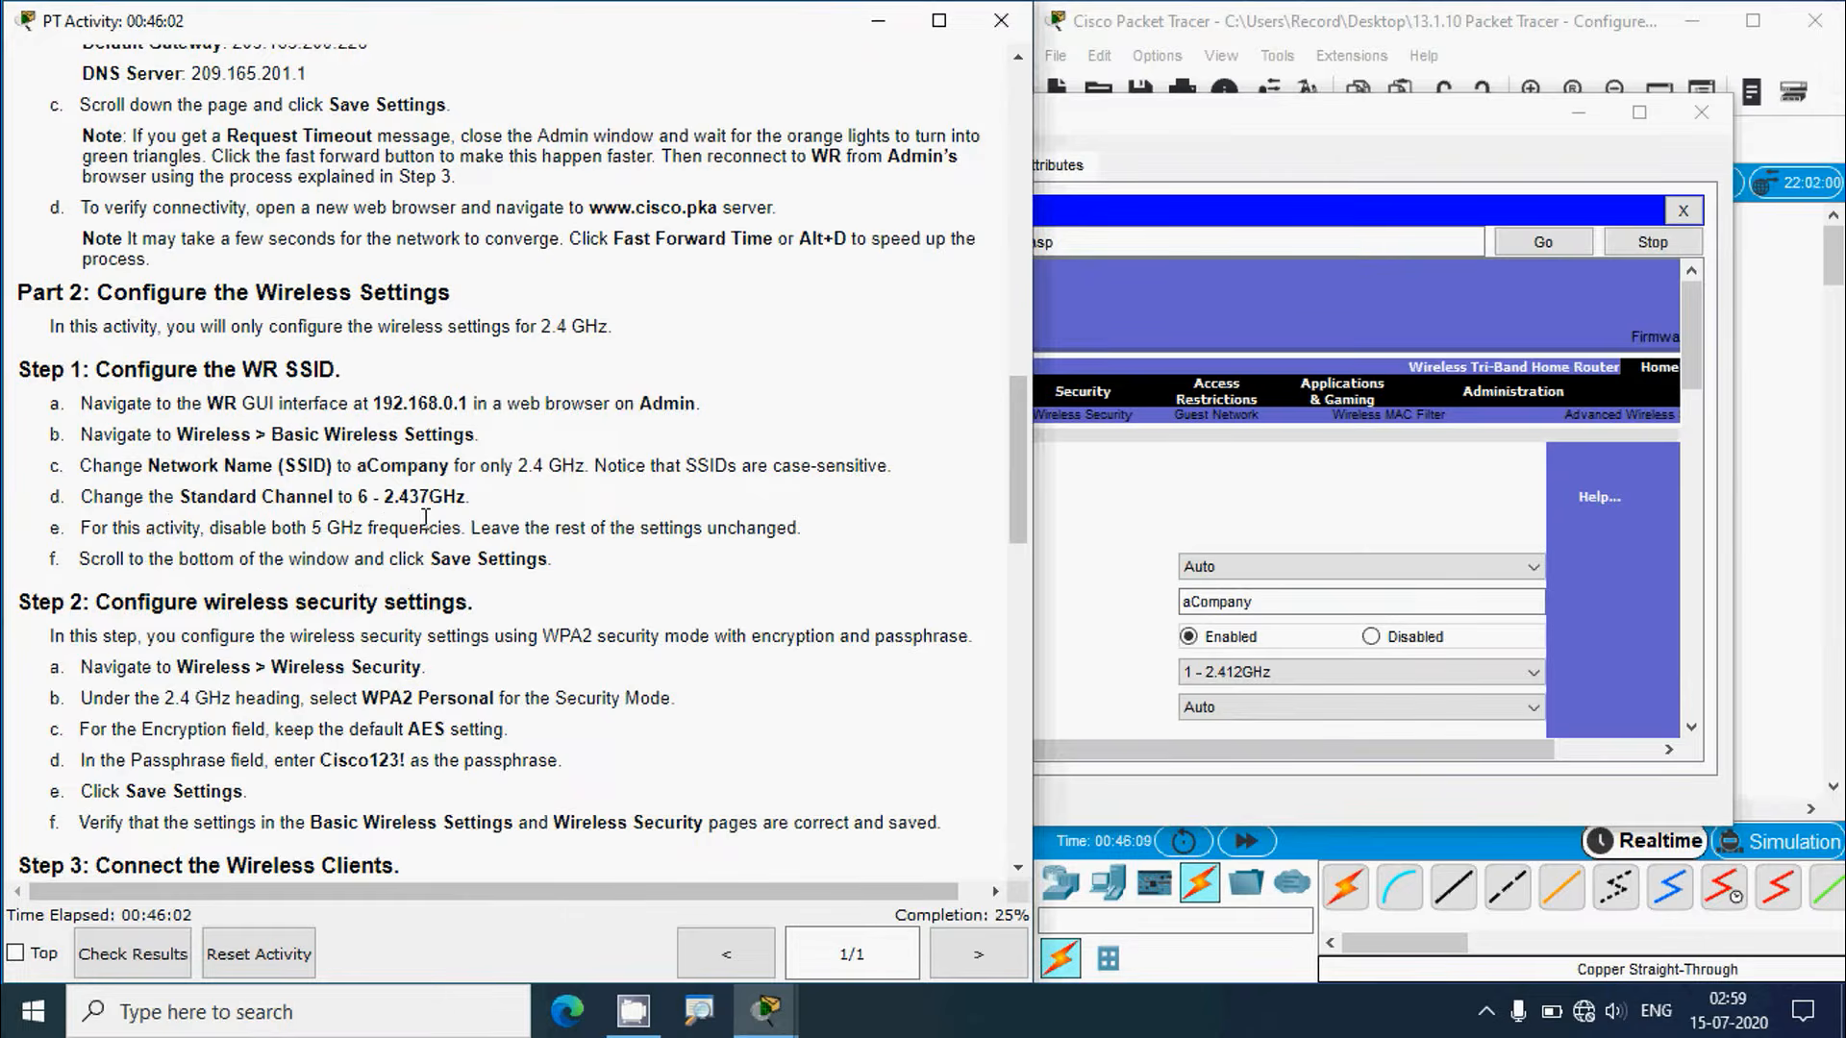
click(1115, 696)
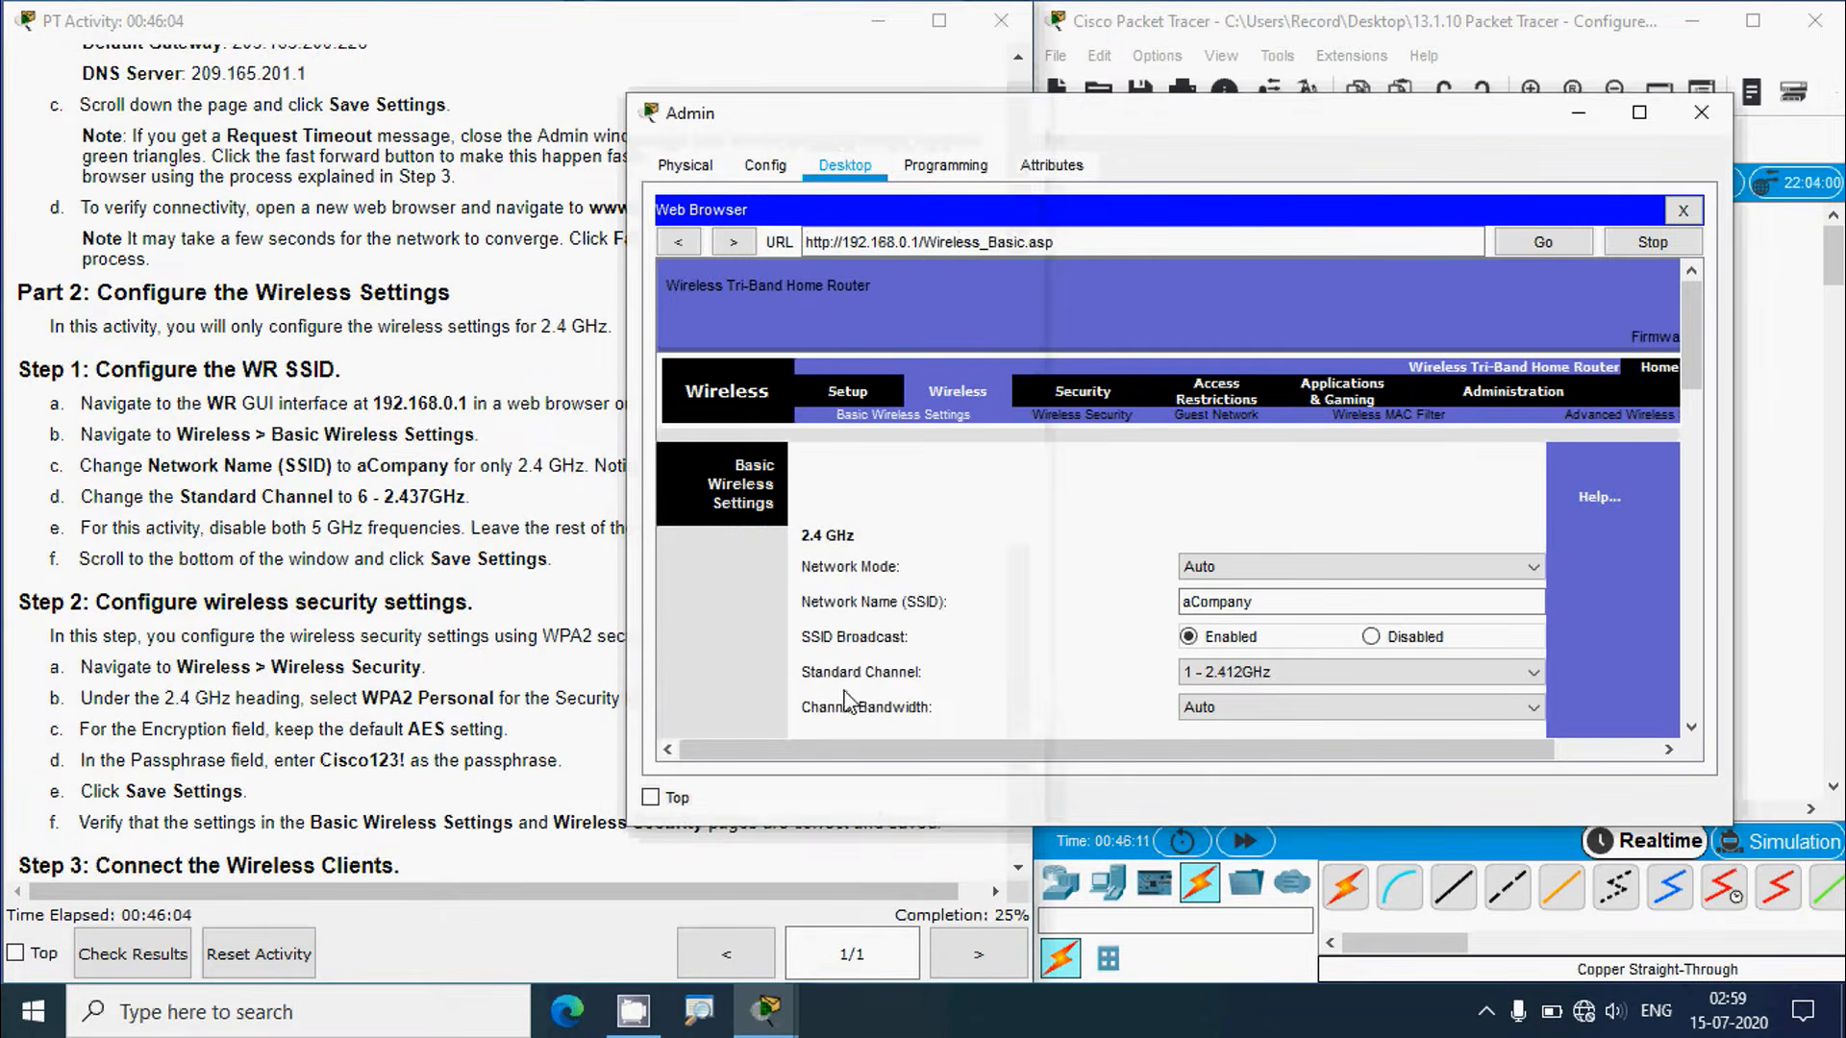
click(1226, 673)
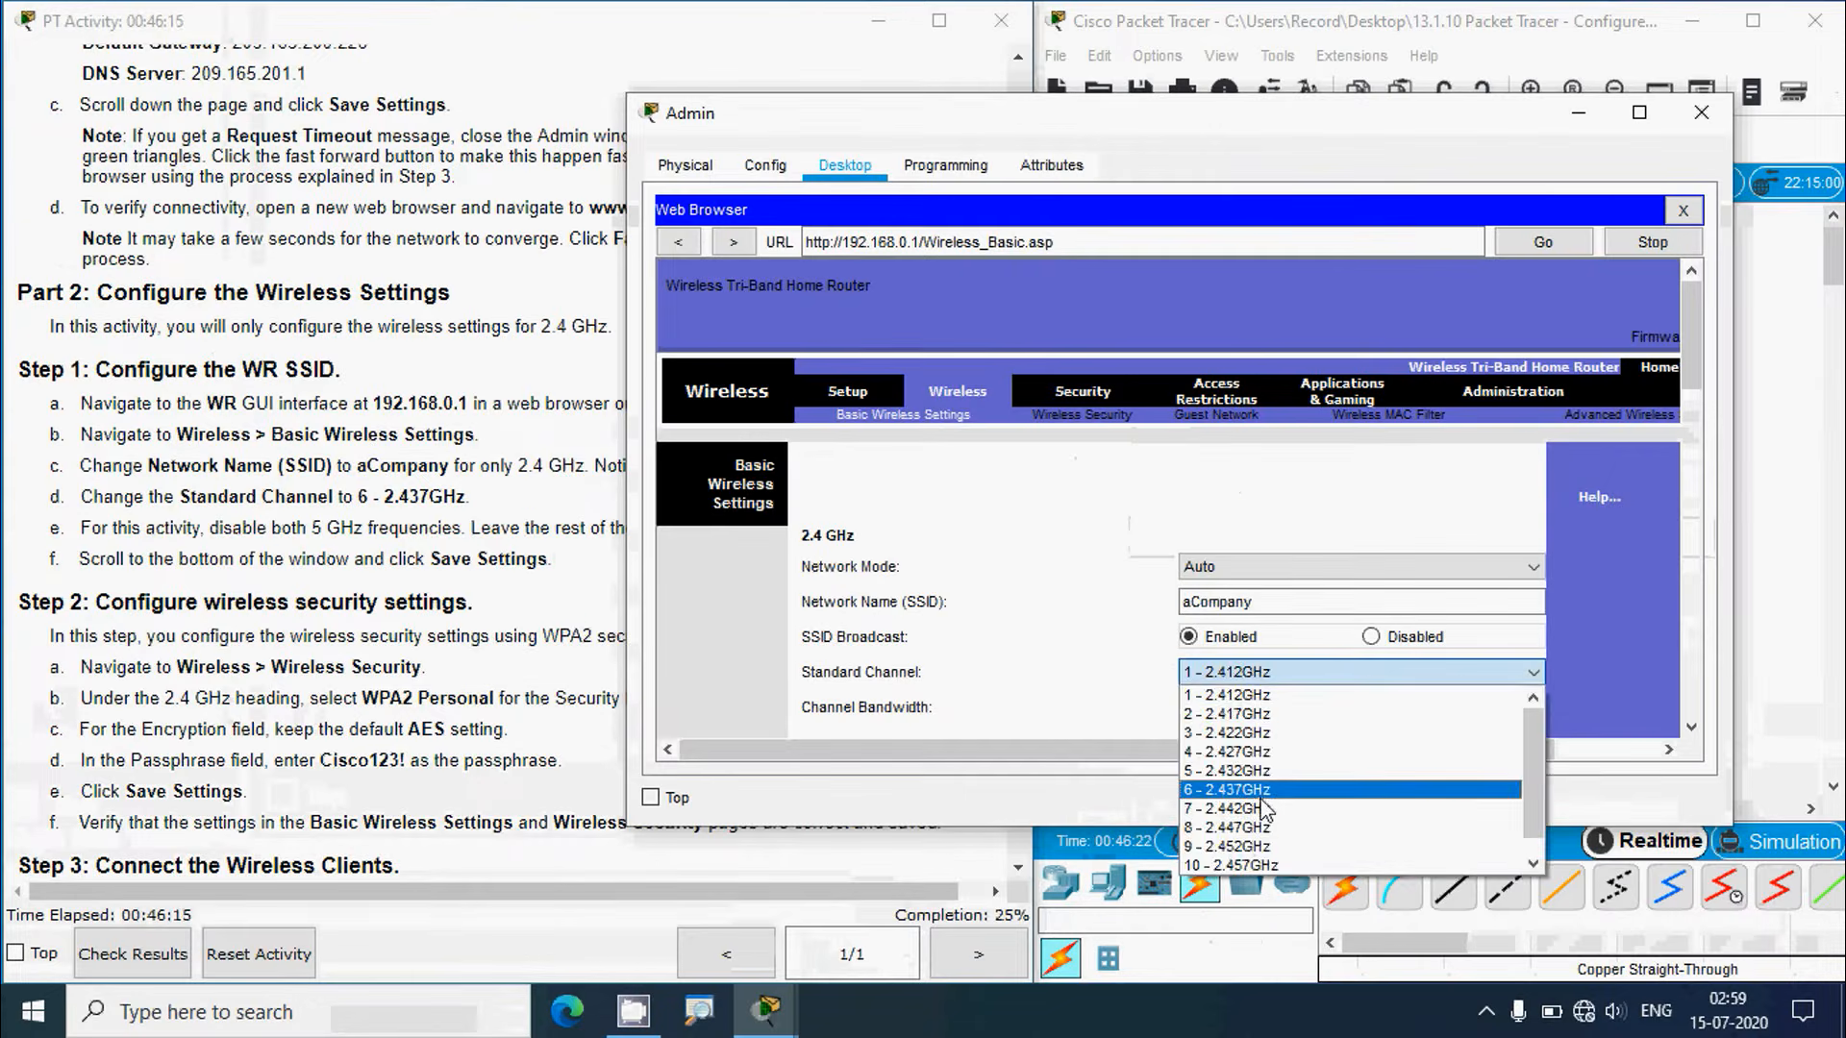
click(1250, 807)
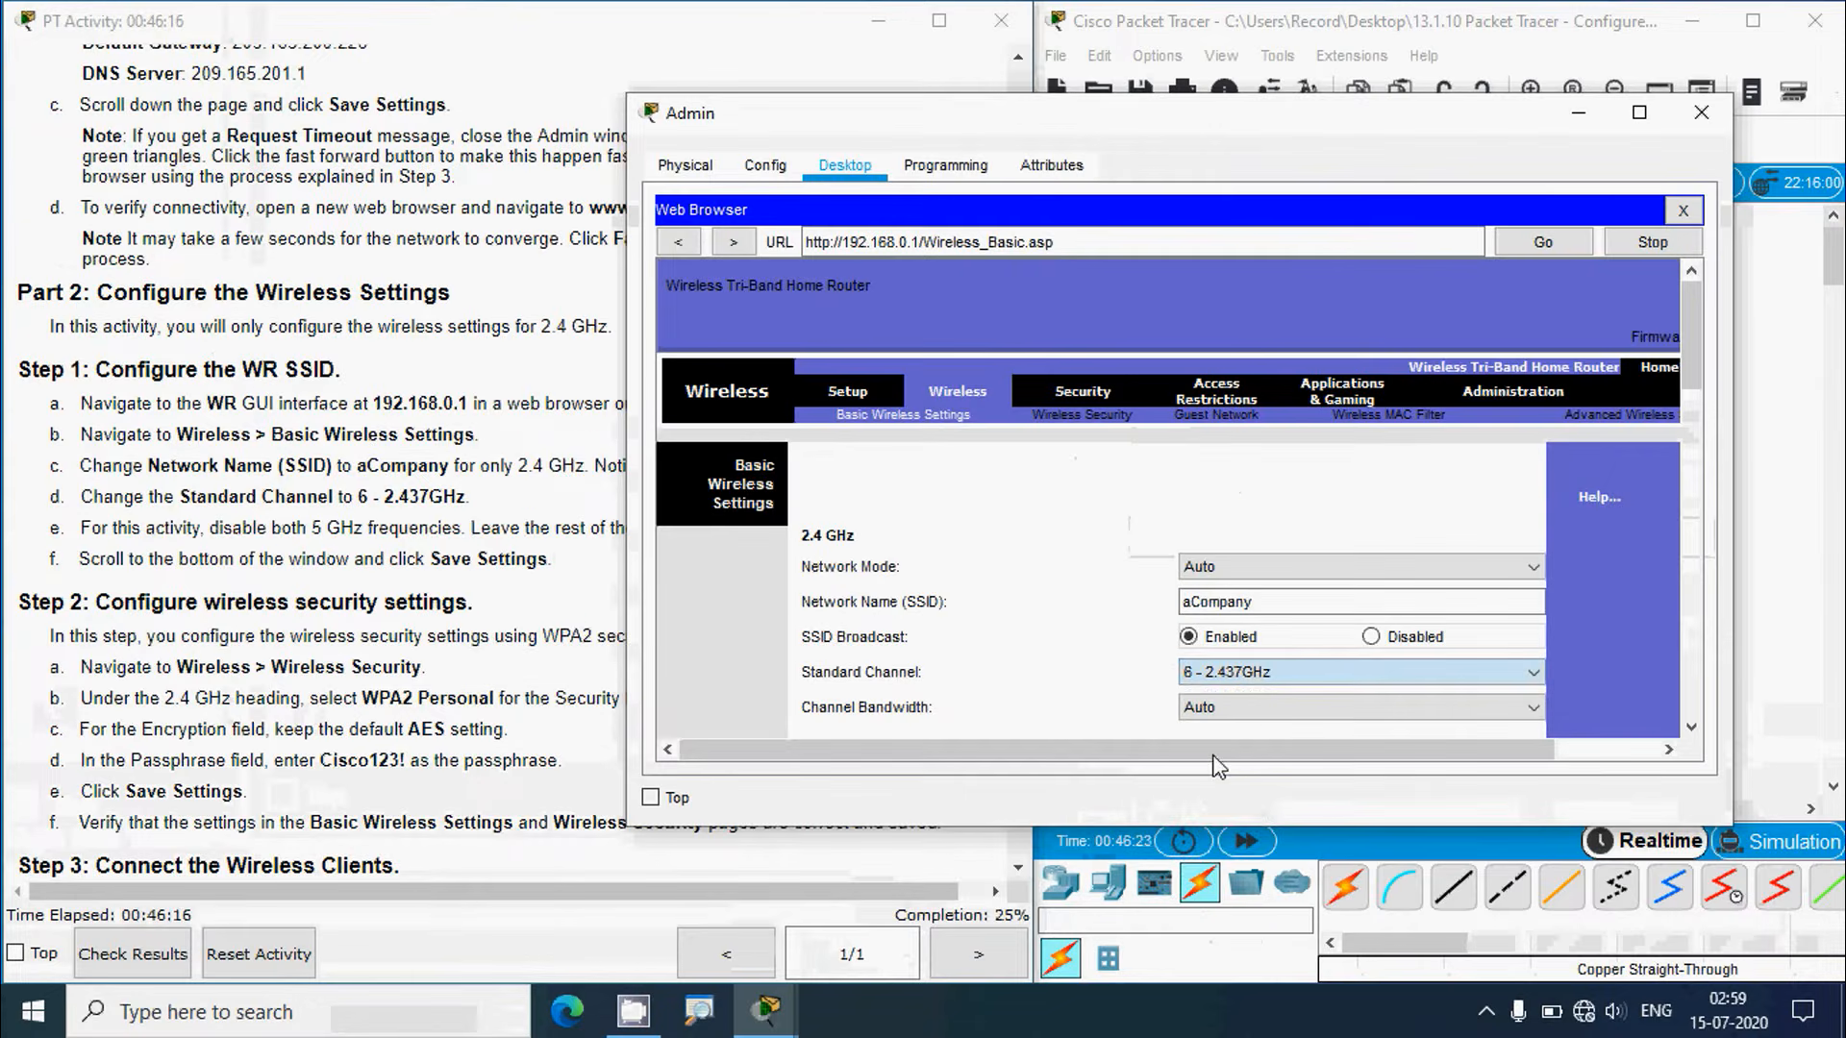
Step: Save WR's Basic Wireless Settings so SSID aCompany on channel 6 takes effect
click(319, 570)
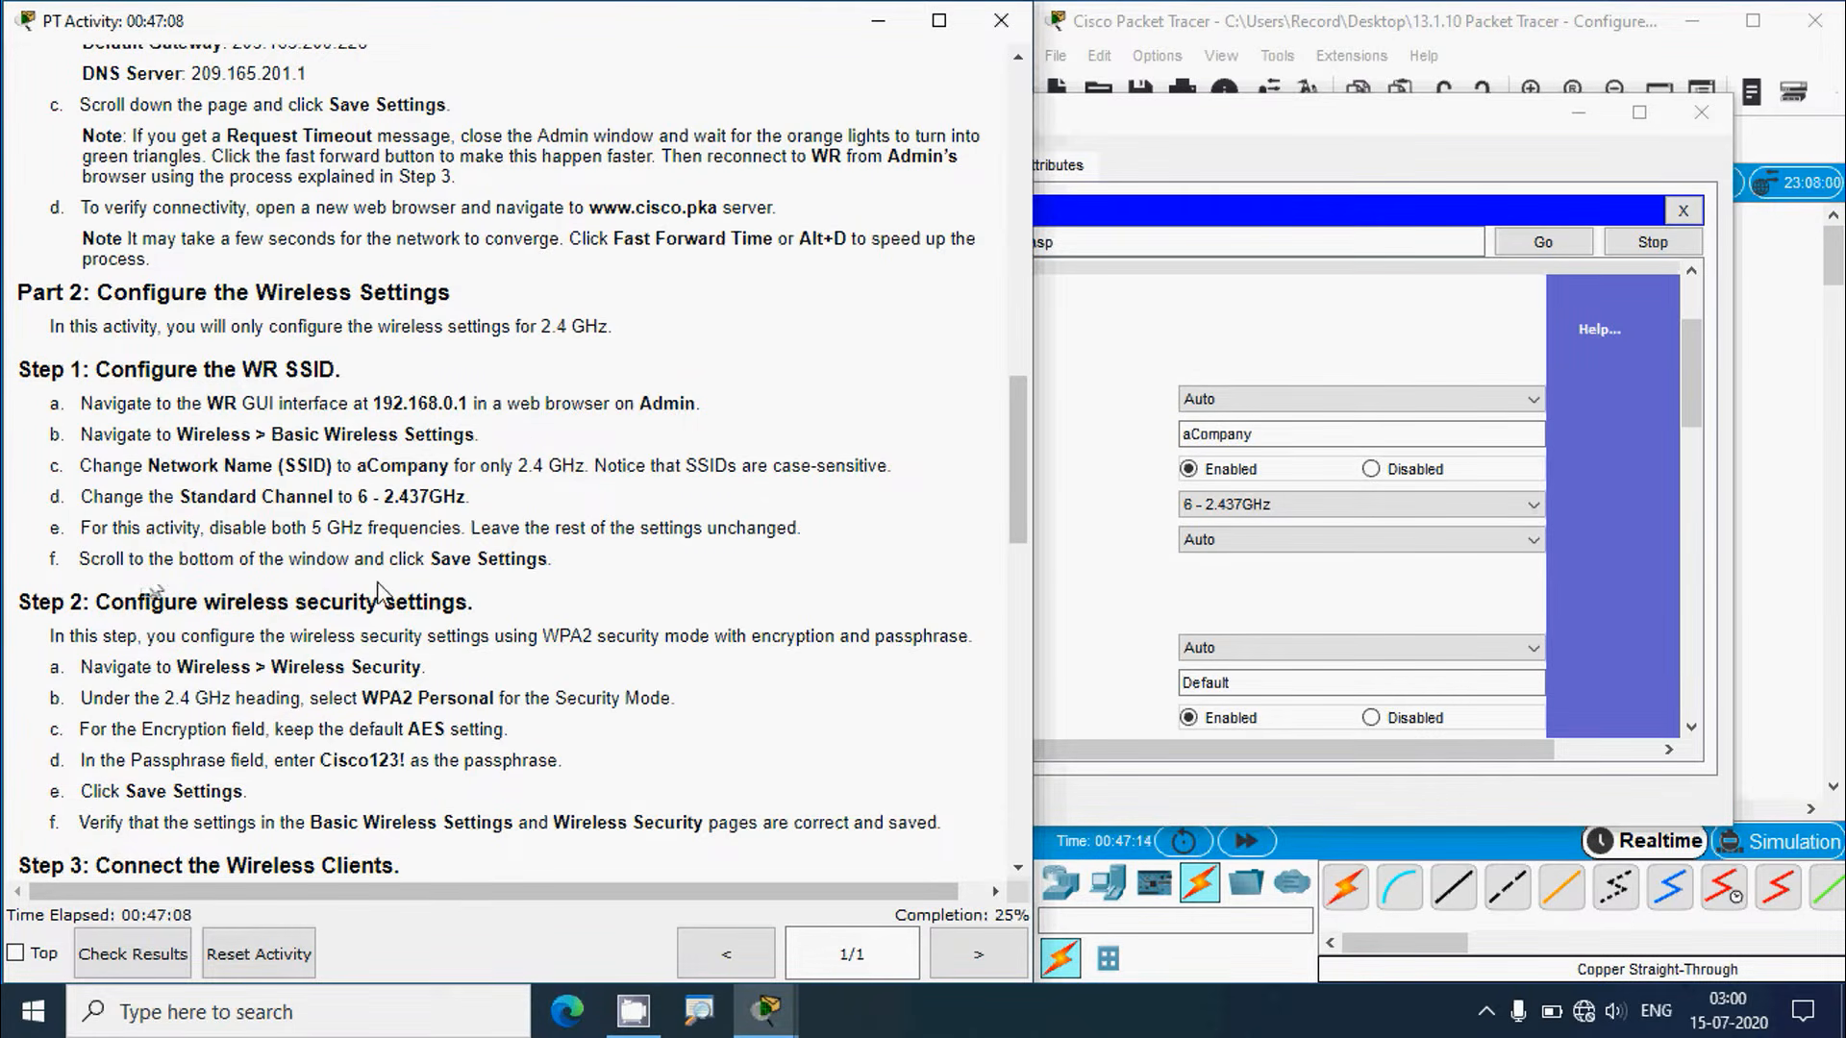
click(1279, 135)
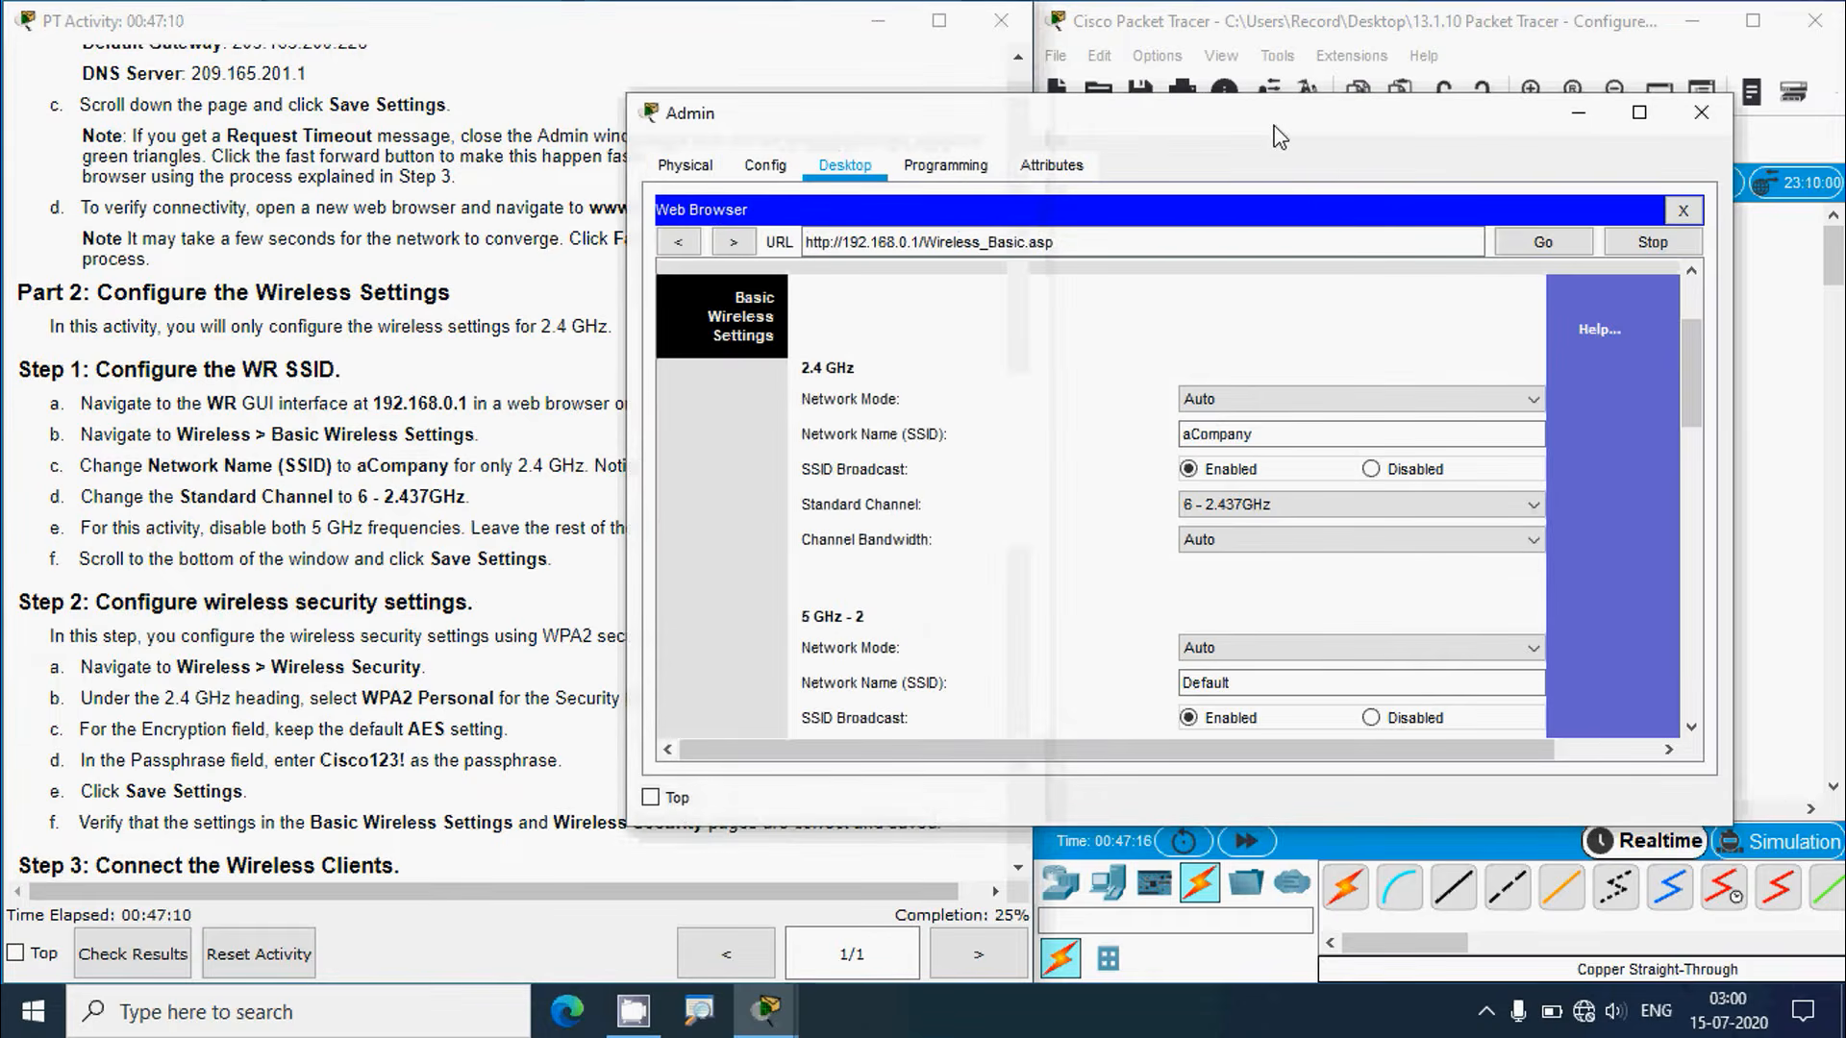
scroll(1694, 396, down, 3)
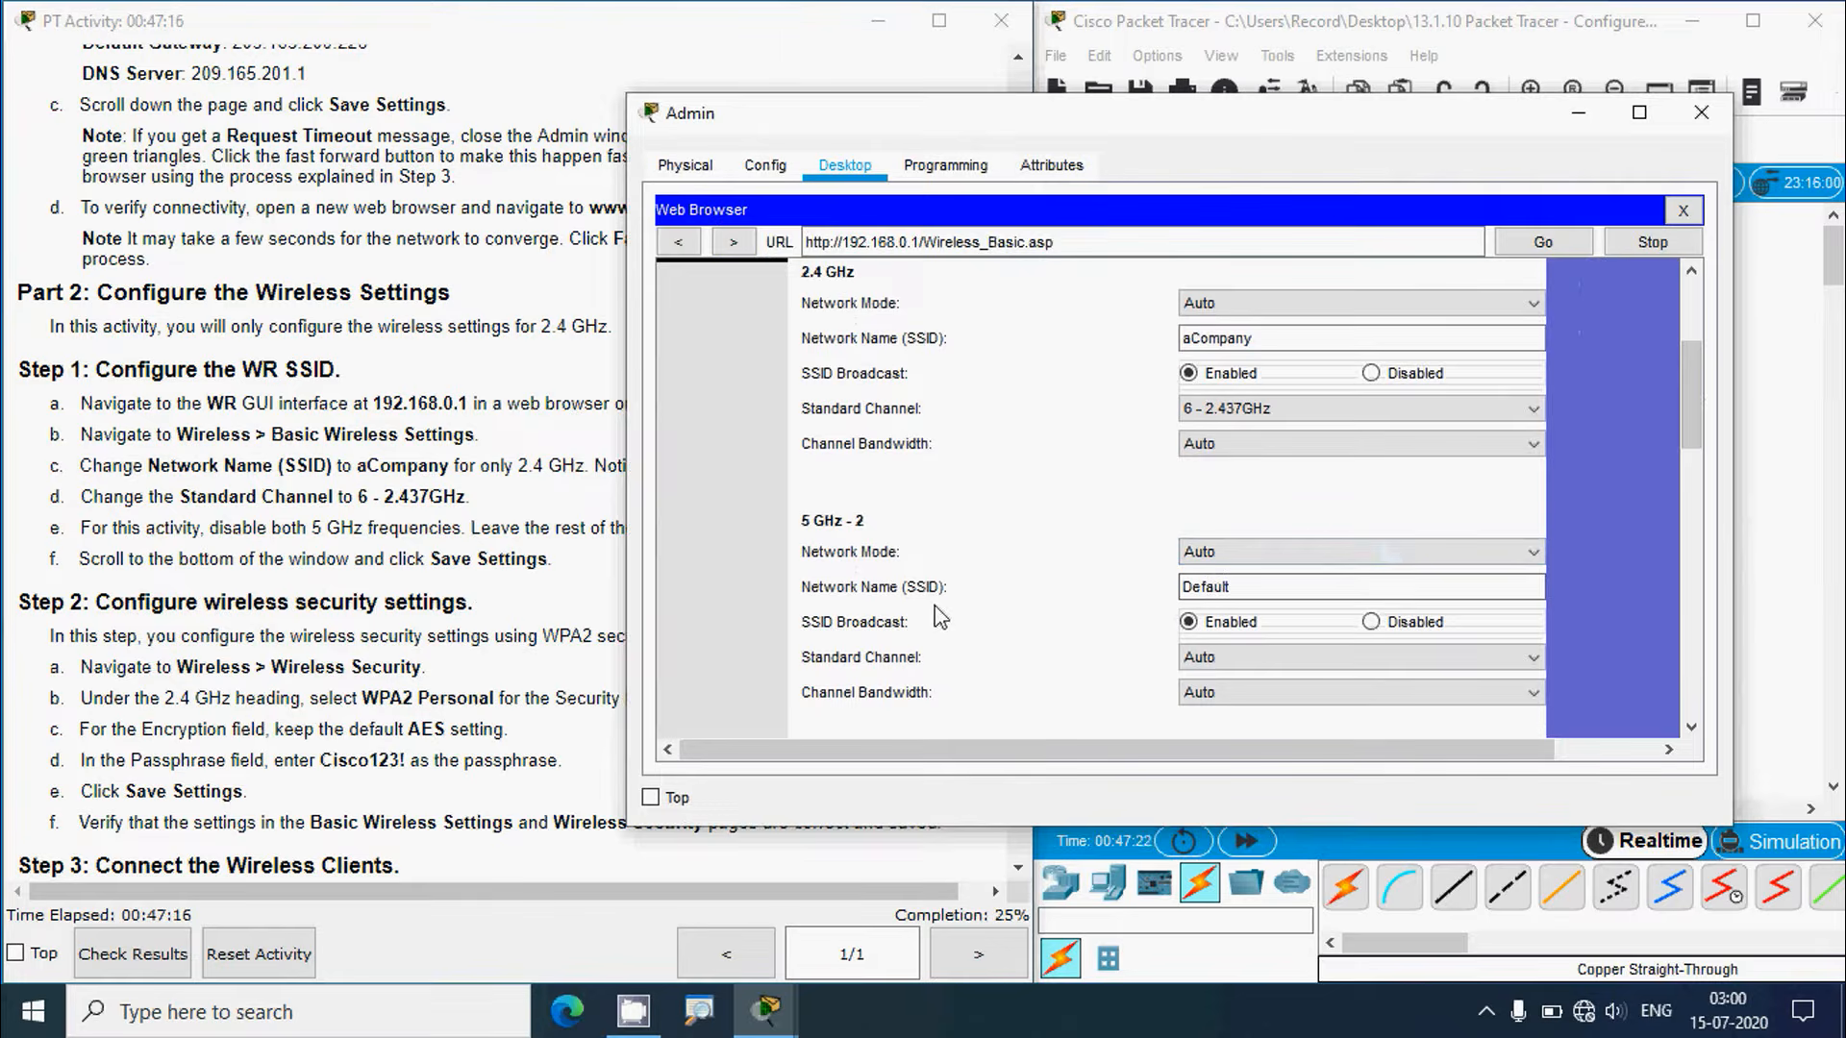
drag(1694, 395, 1680, 657)
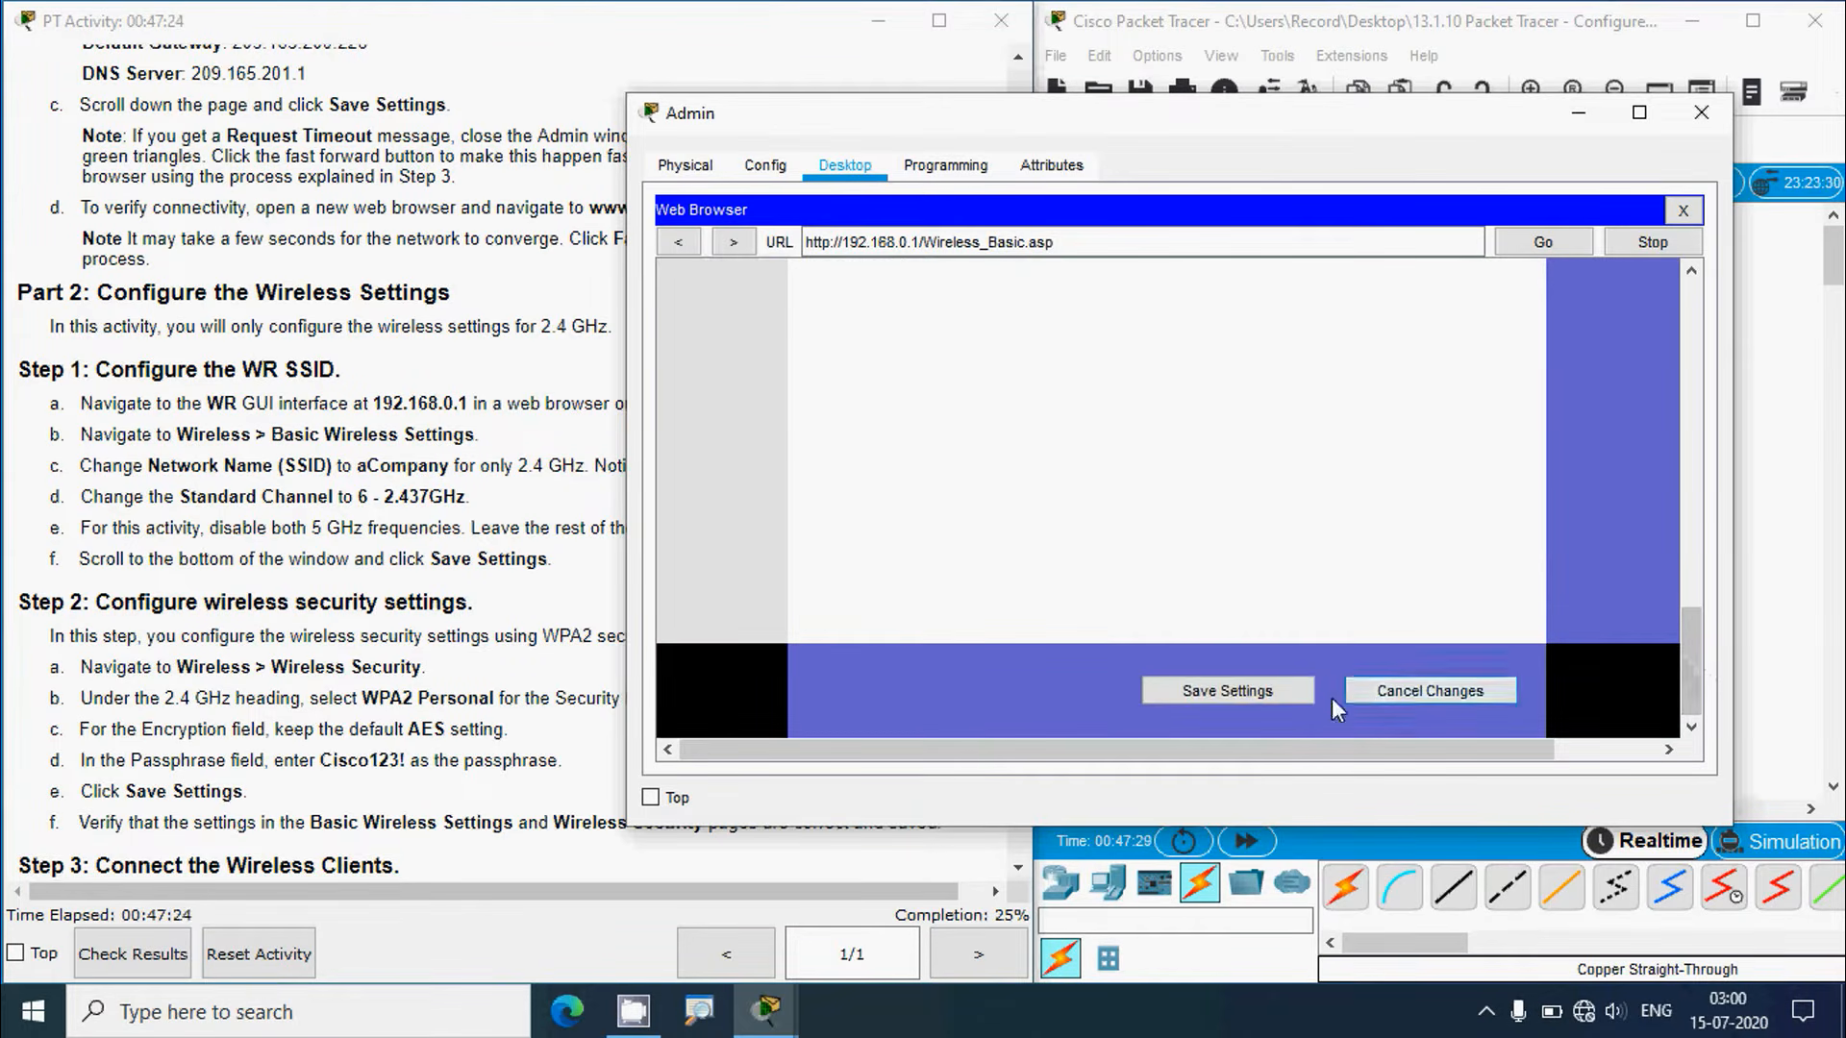
click(1218, 692)
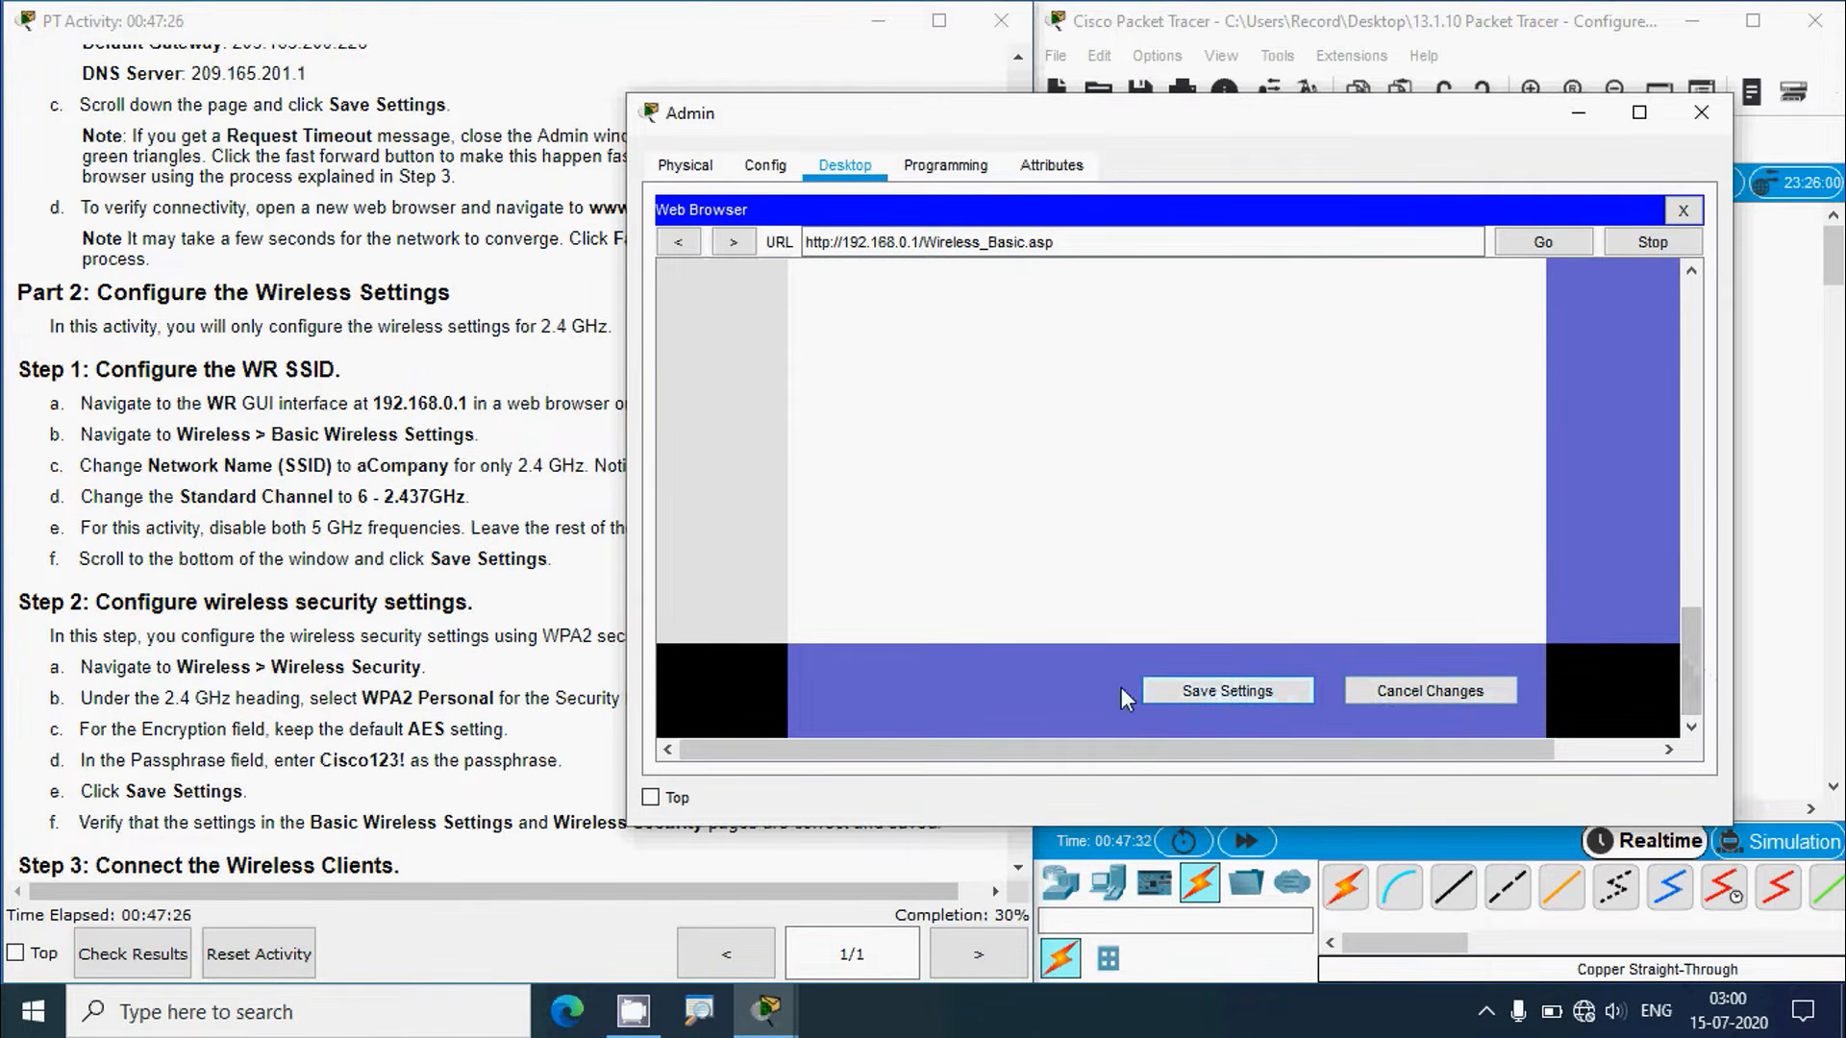
click(319, 642)
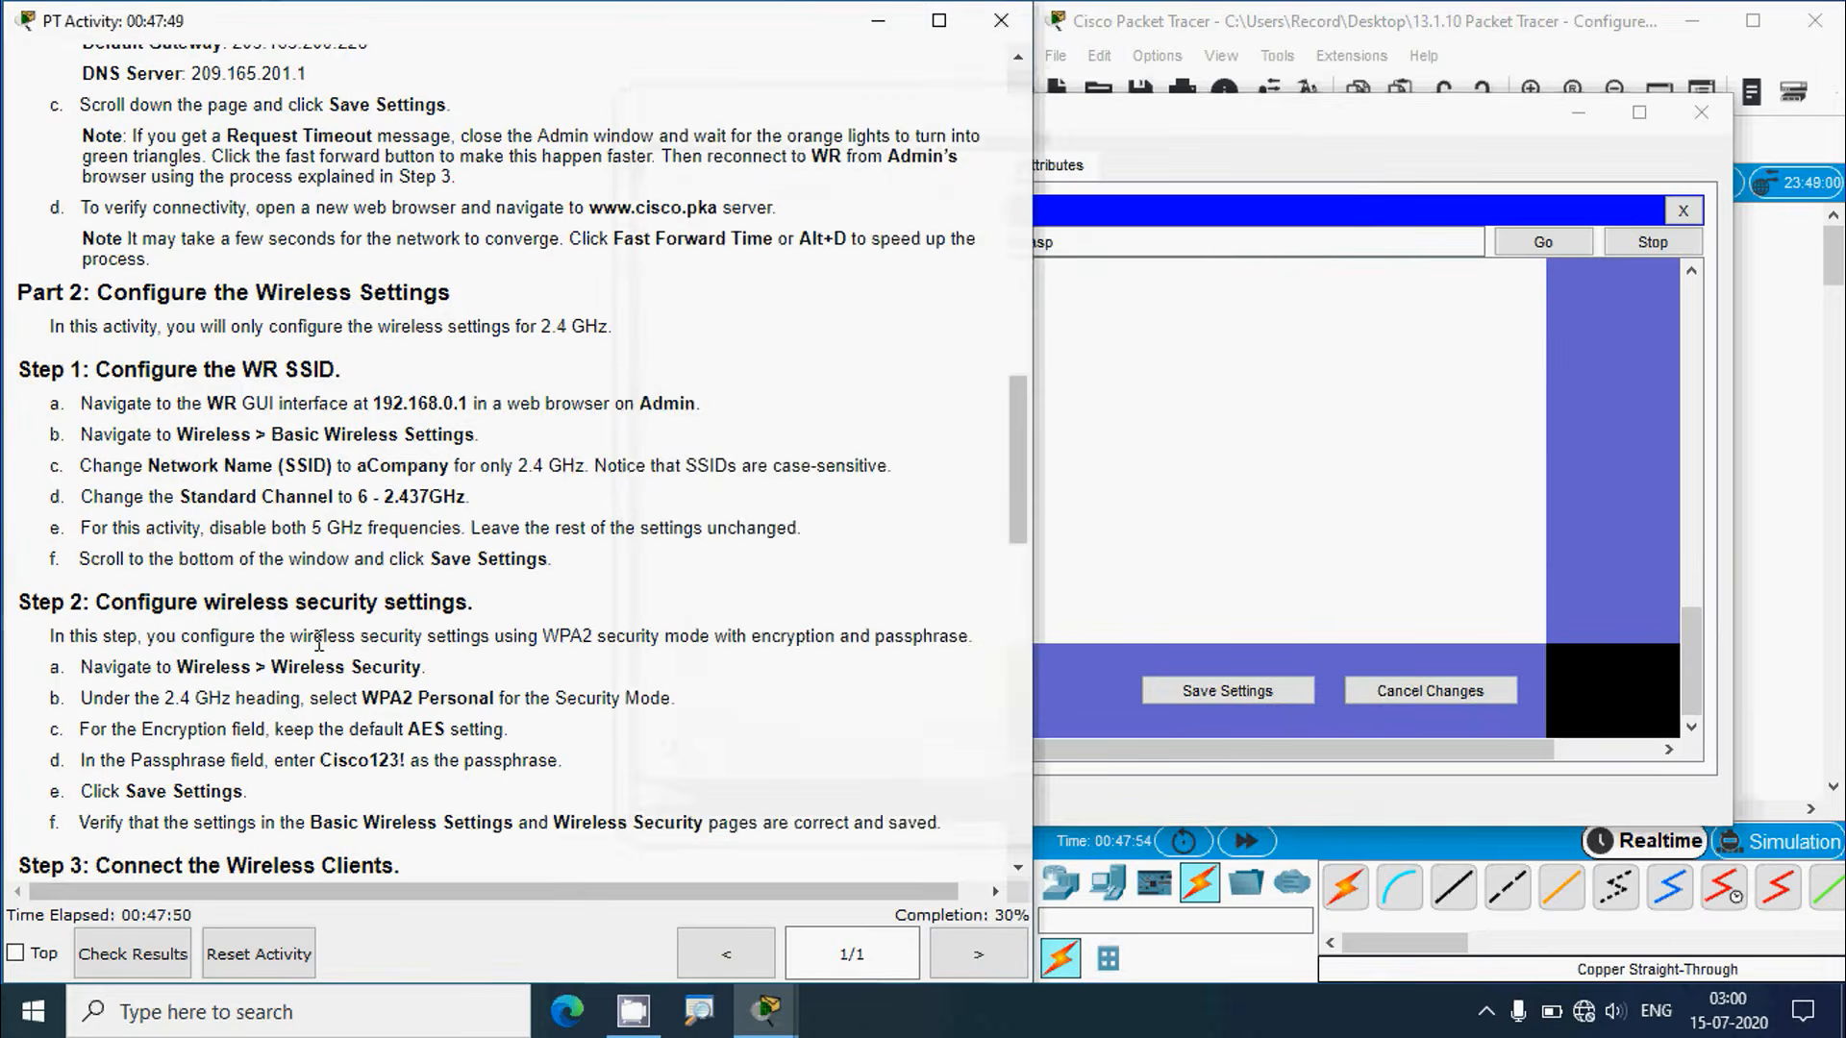
scroll(302, 670, down, 3)
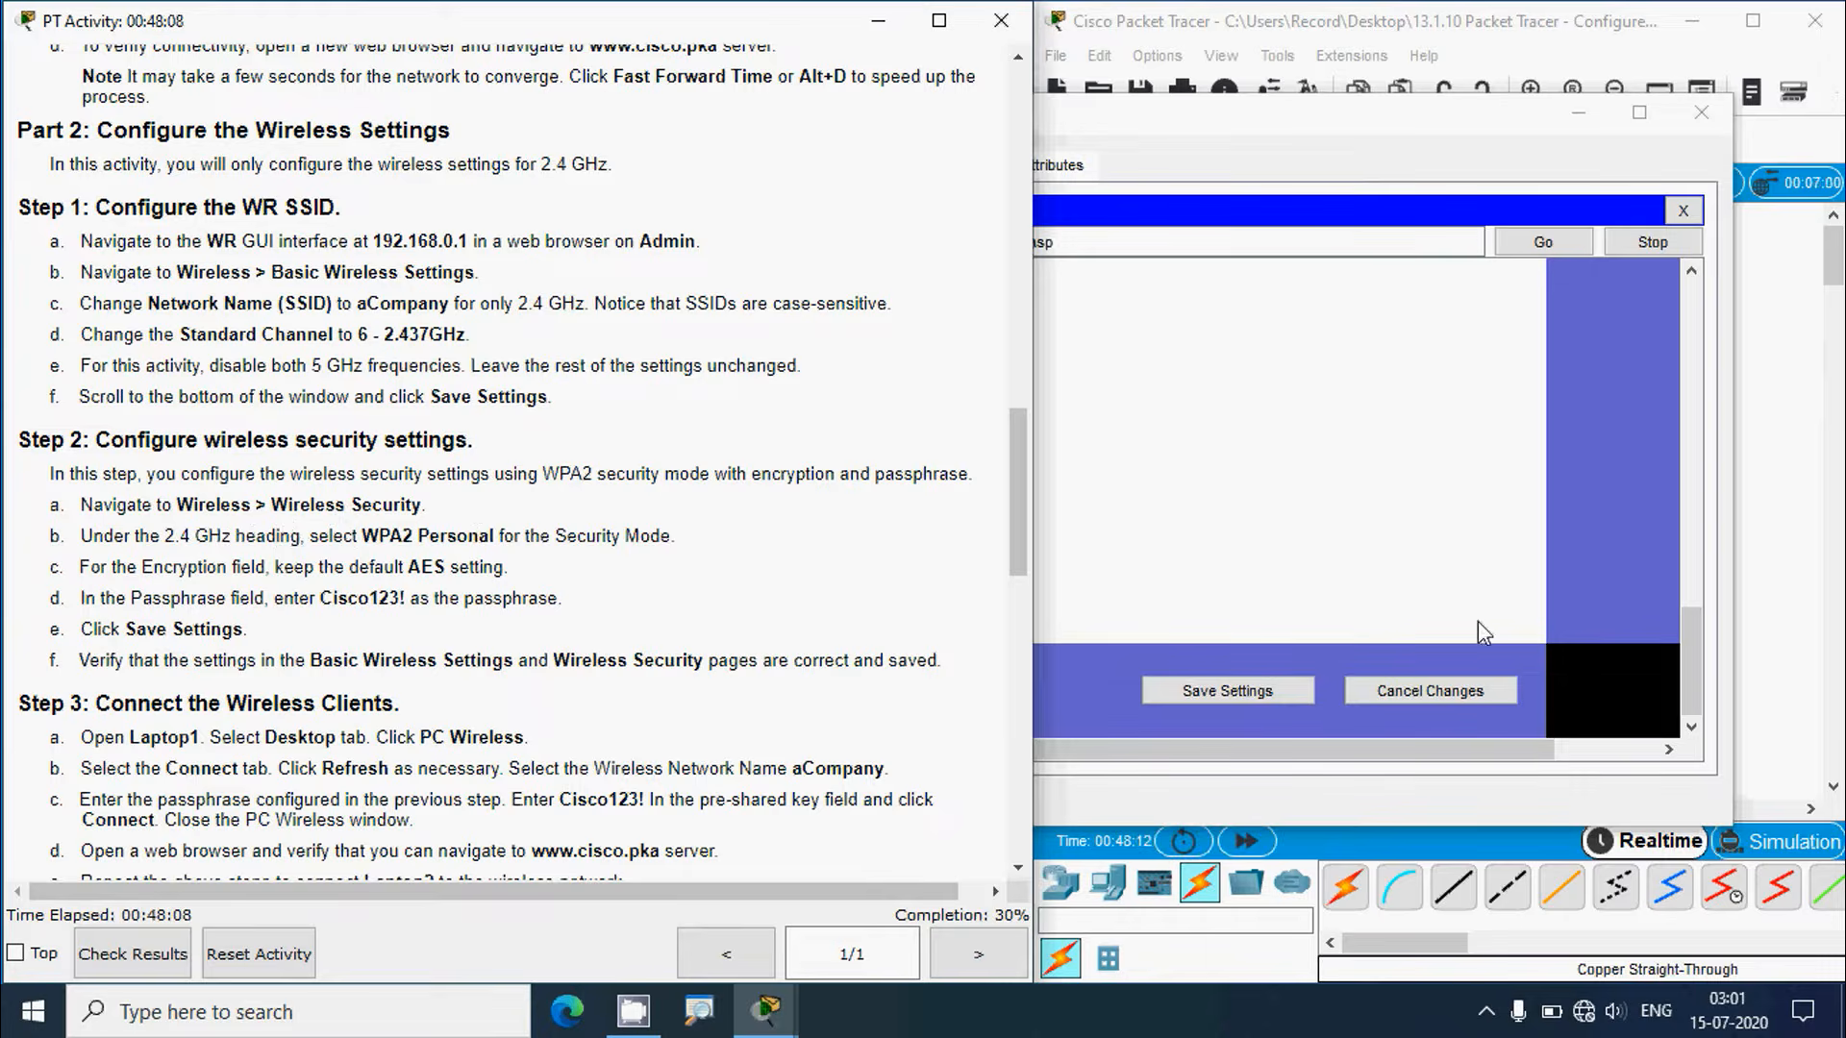
drag(1689, 635, 1715, 315)
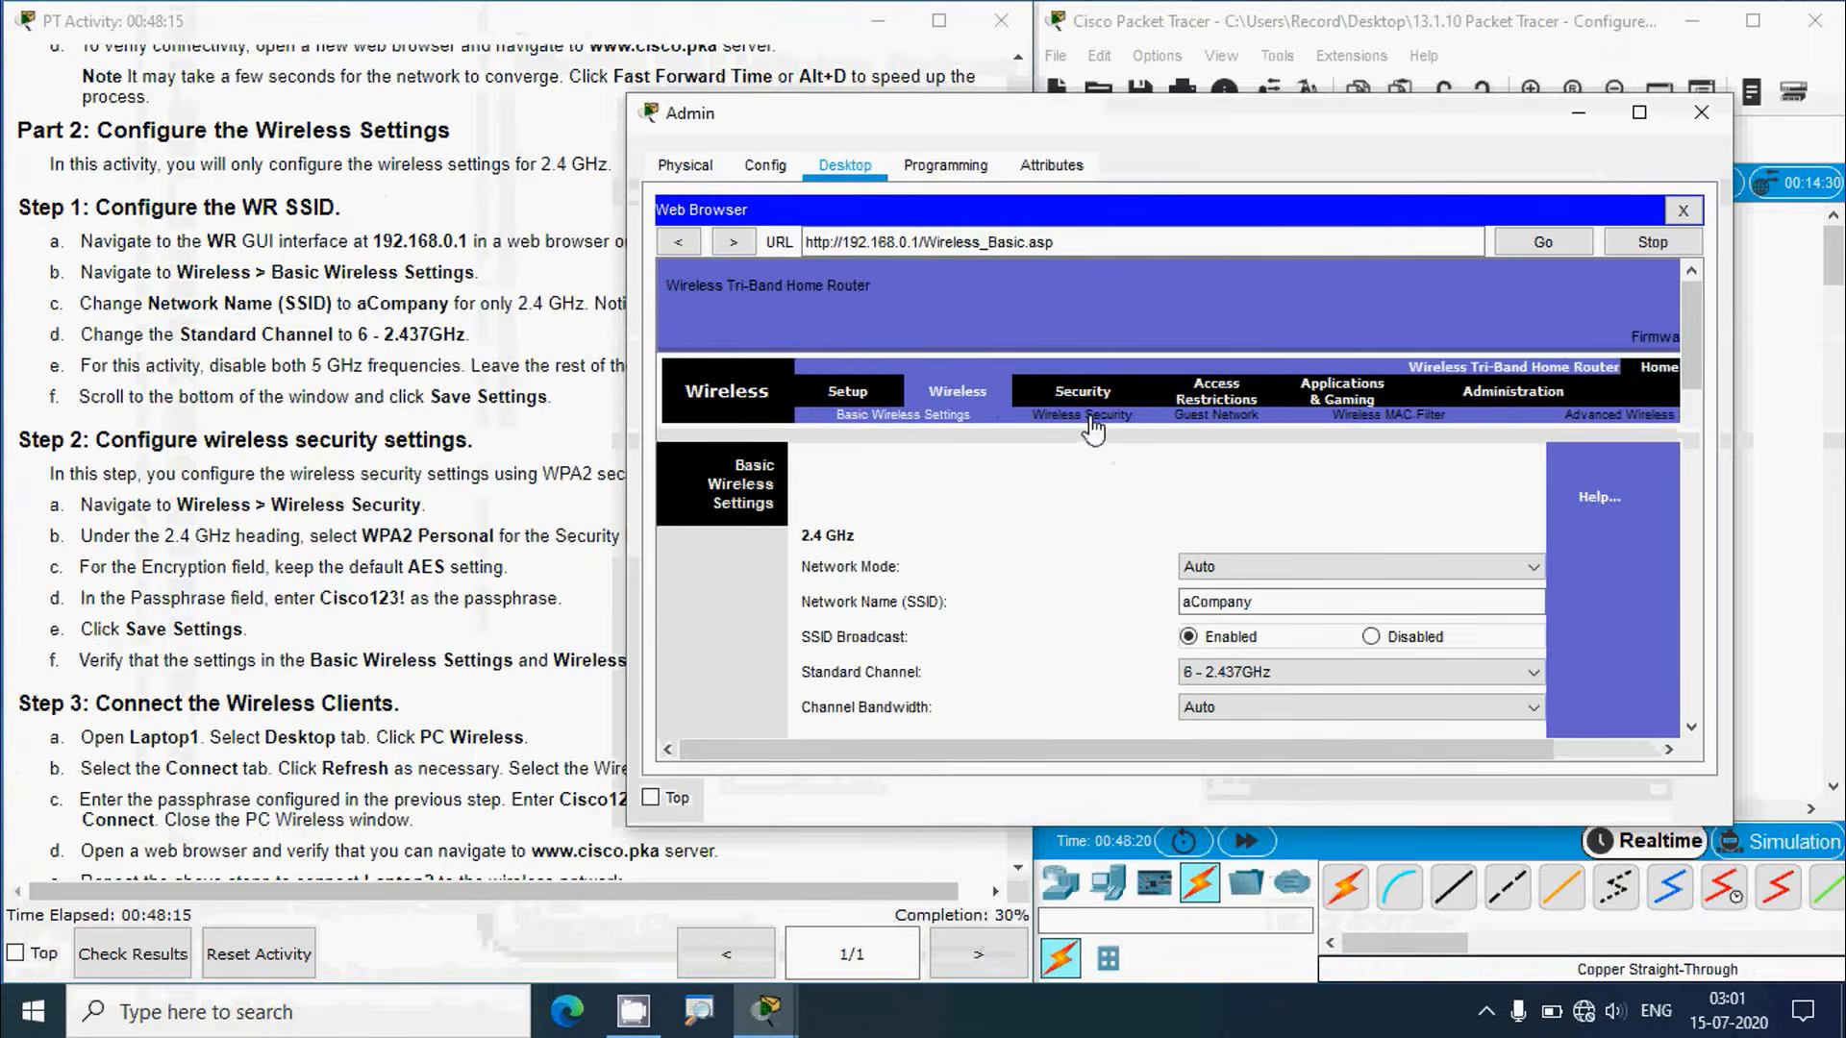
Step: On WR's Wireless Security page, set the 2.4 GHz security mode to WPA2 Personal
click(1089, 416)
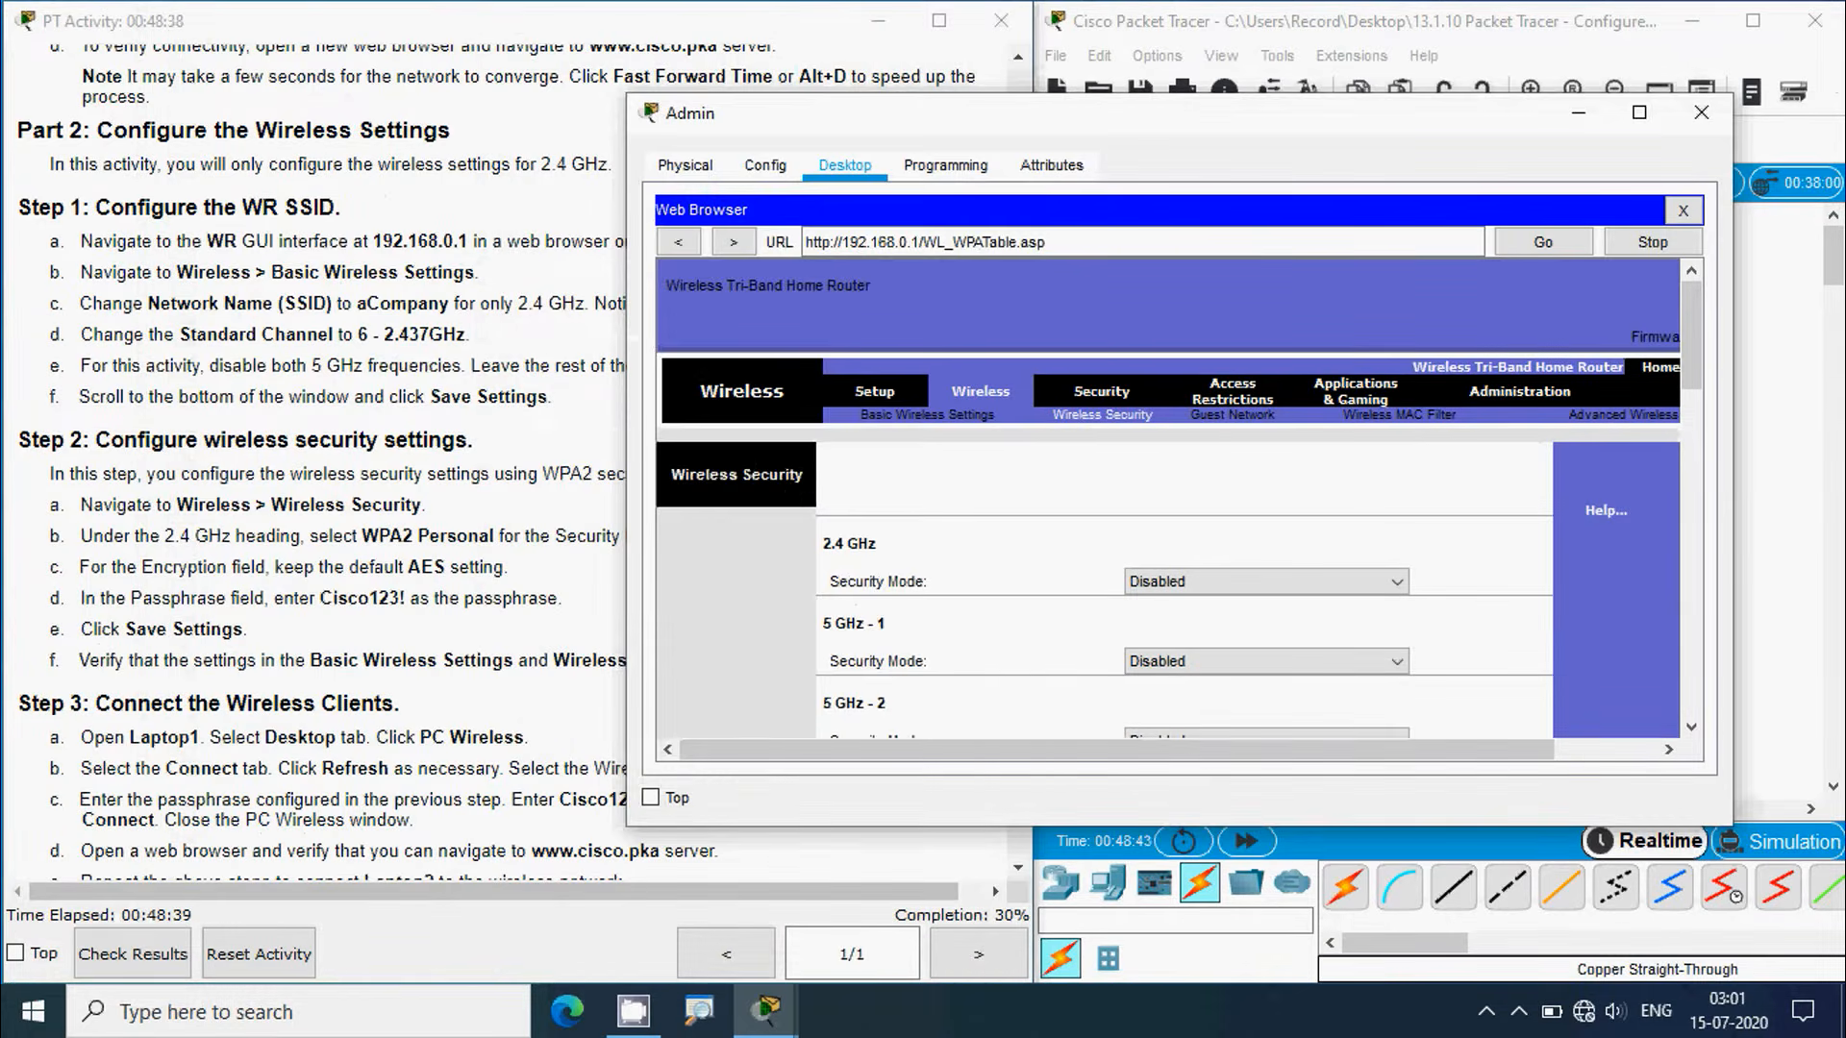
click(210, 592)
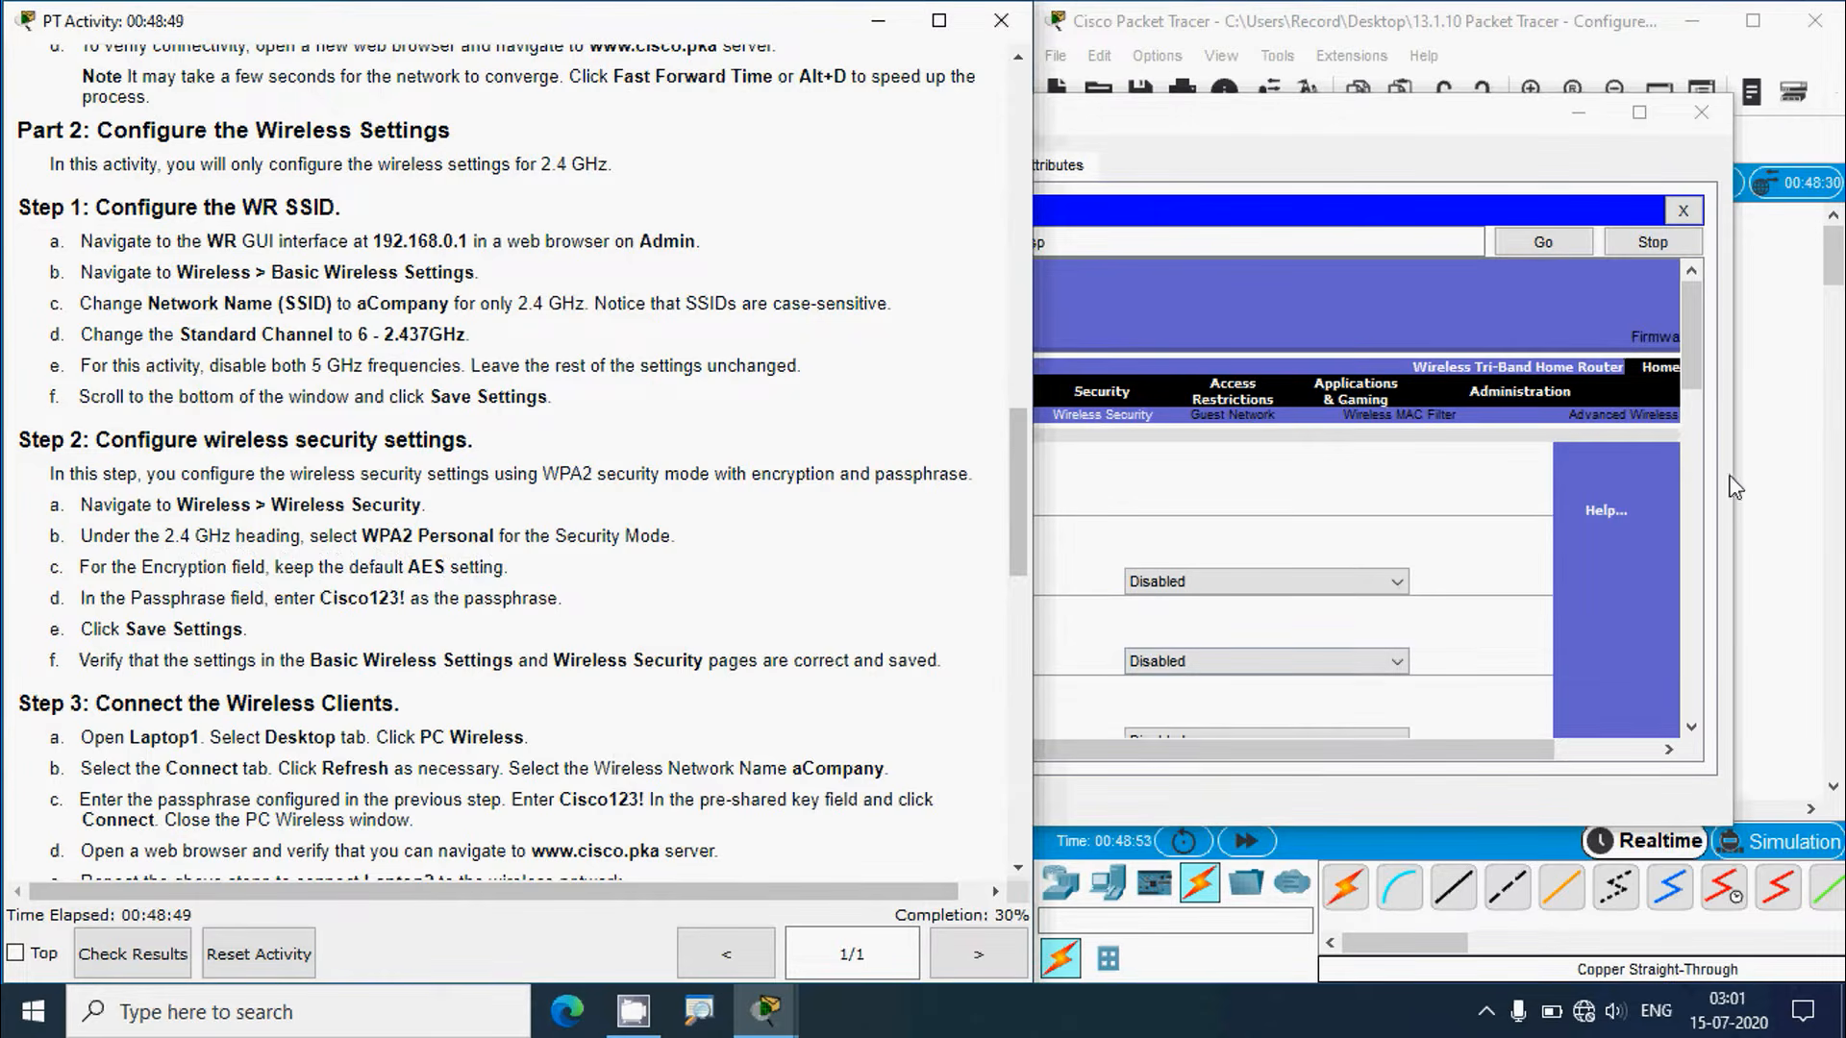
click(1694, 346)
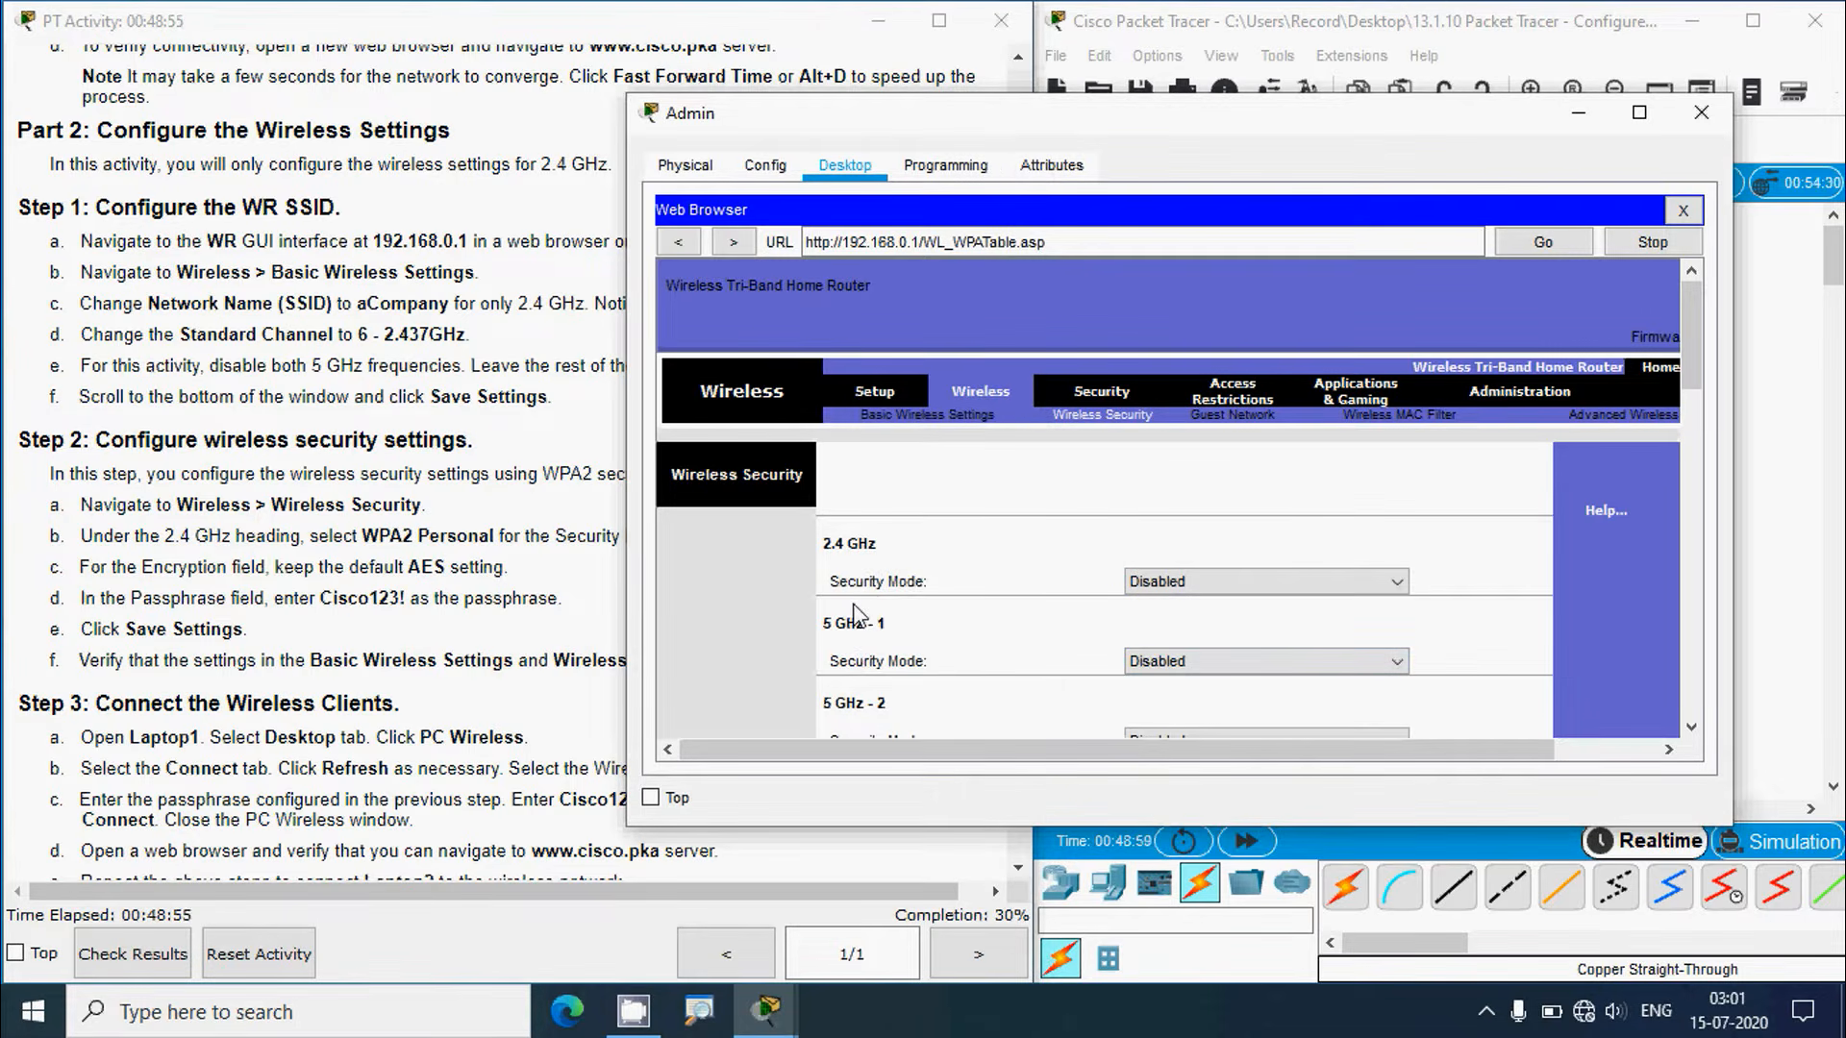
click(1157, 583)
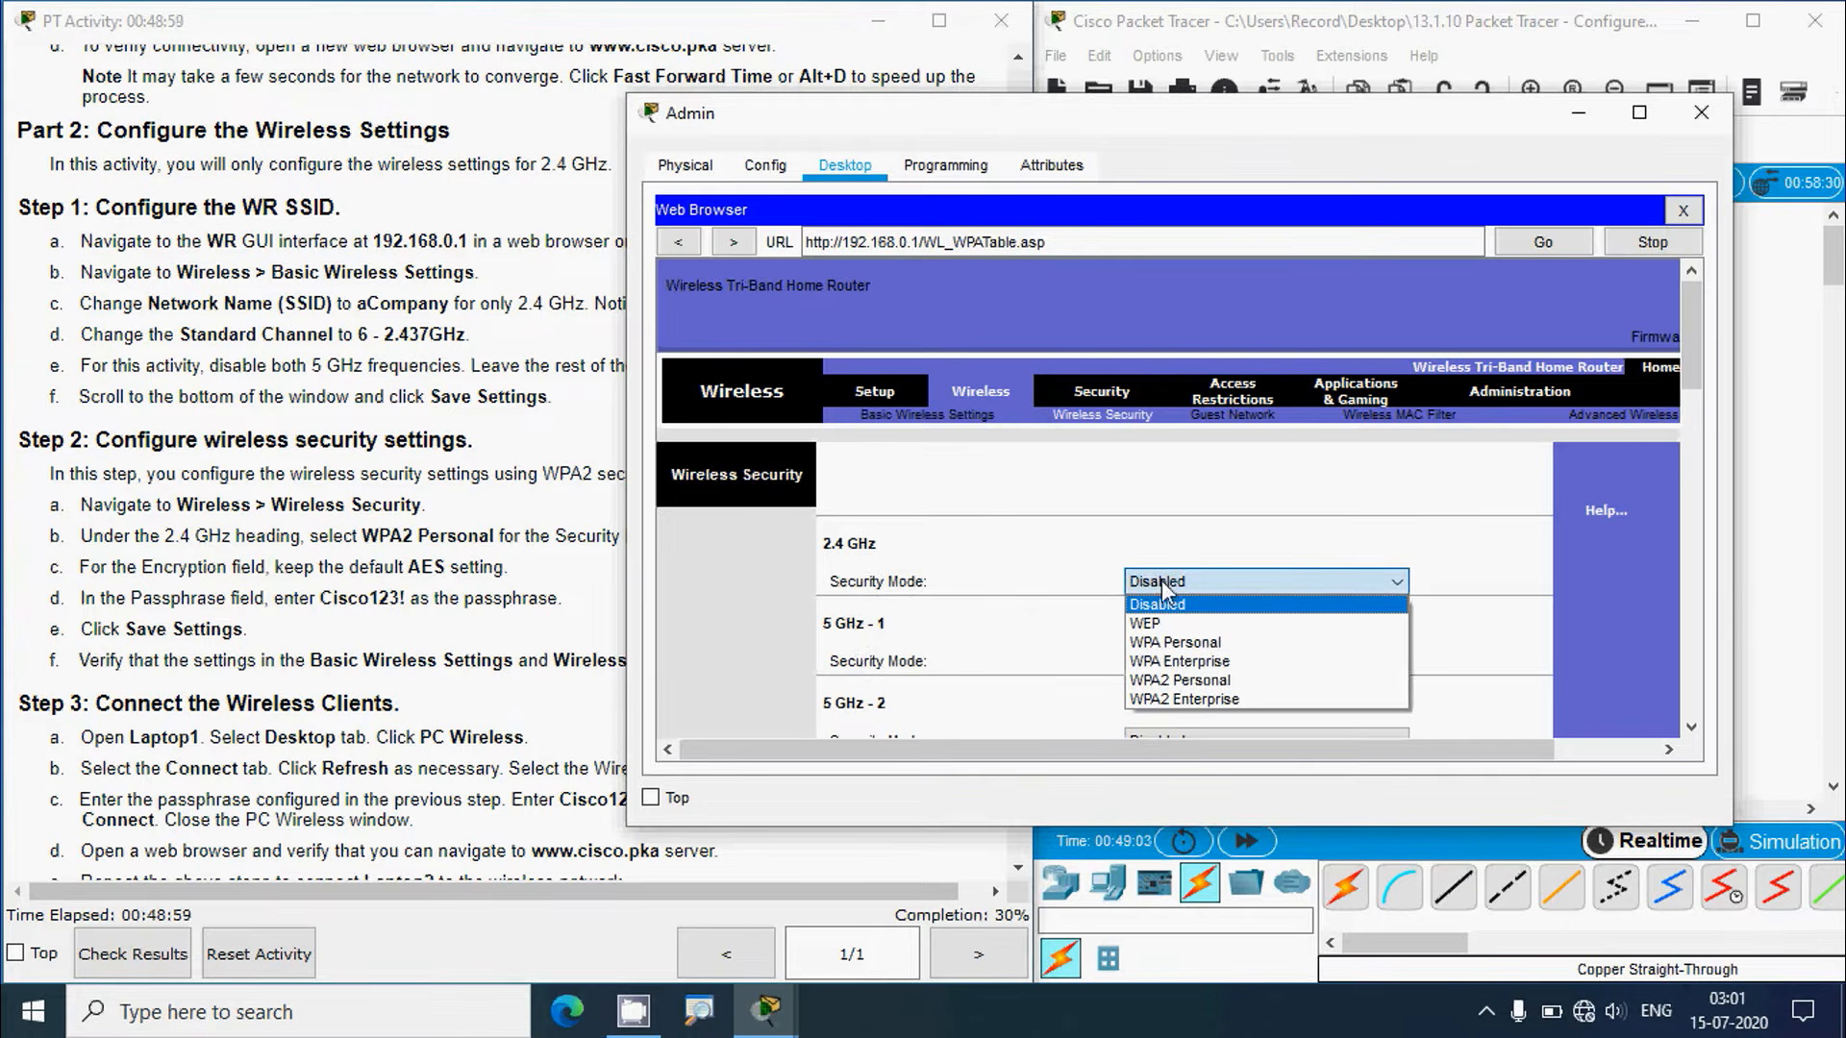
click(1191, 681)
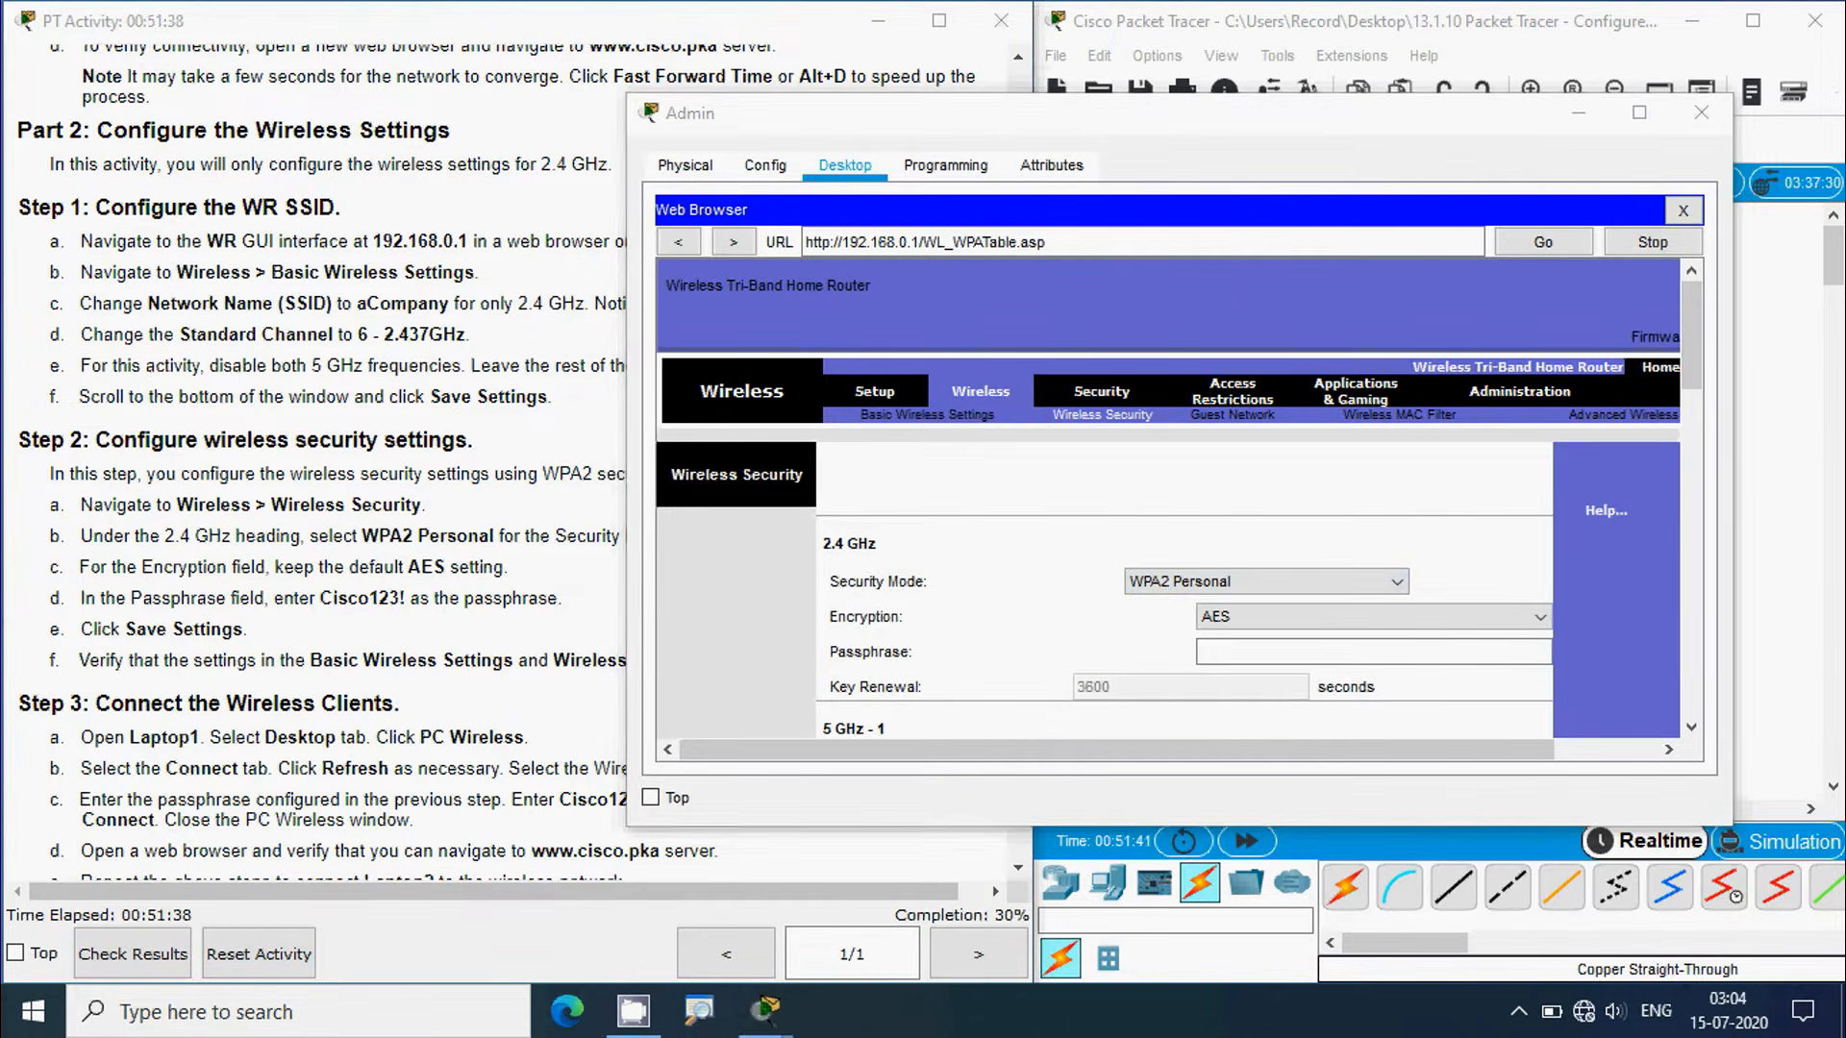
Step: Paste the step 2d passphrase into the Passphrase field and save the wireless security settings
click(173, 634)
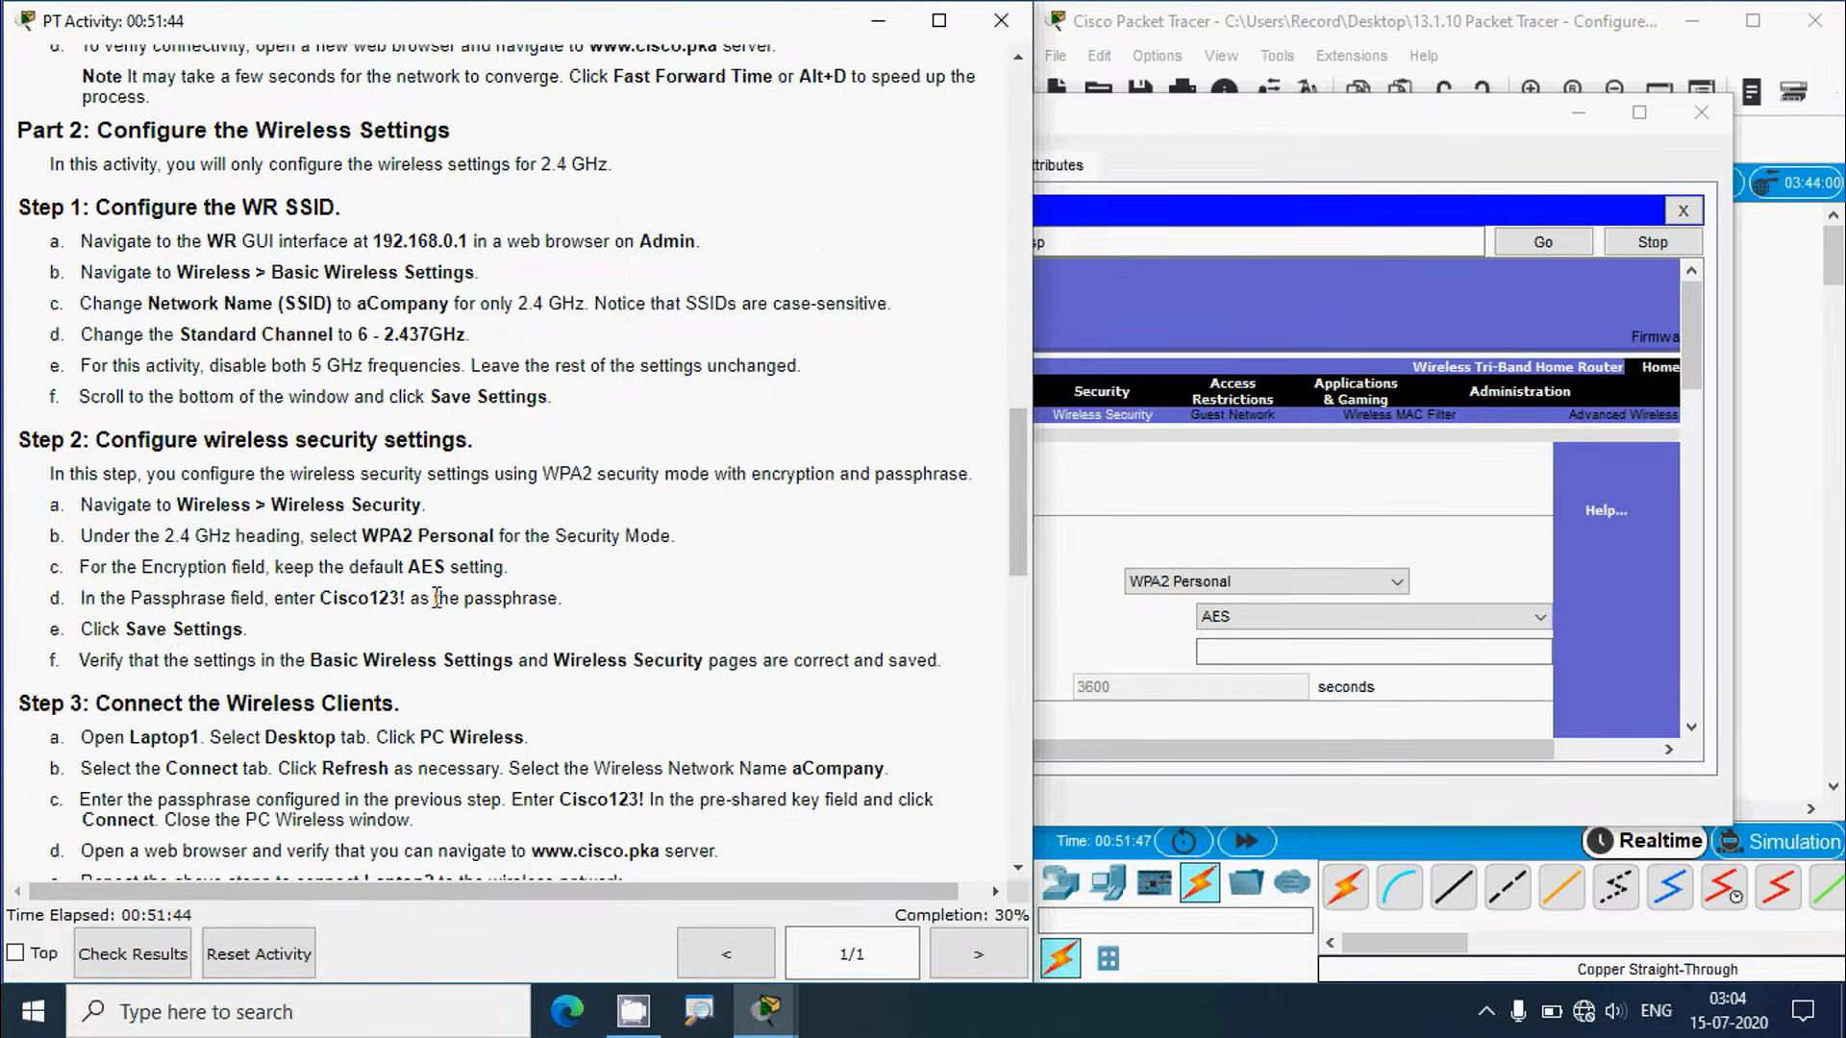
click(1155, 119)
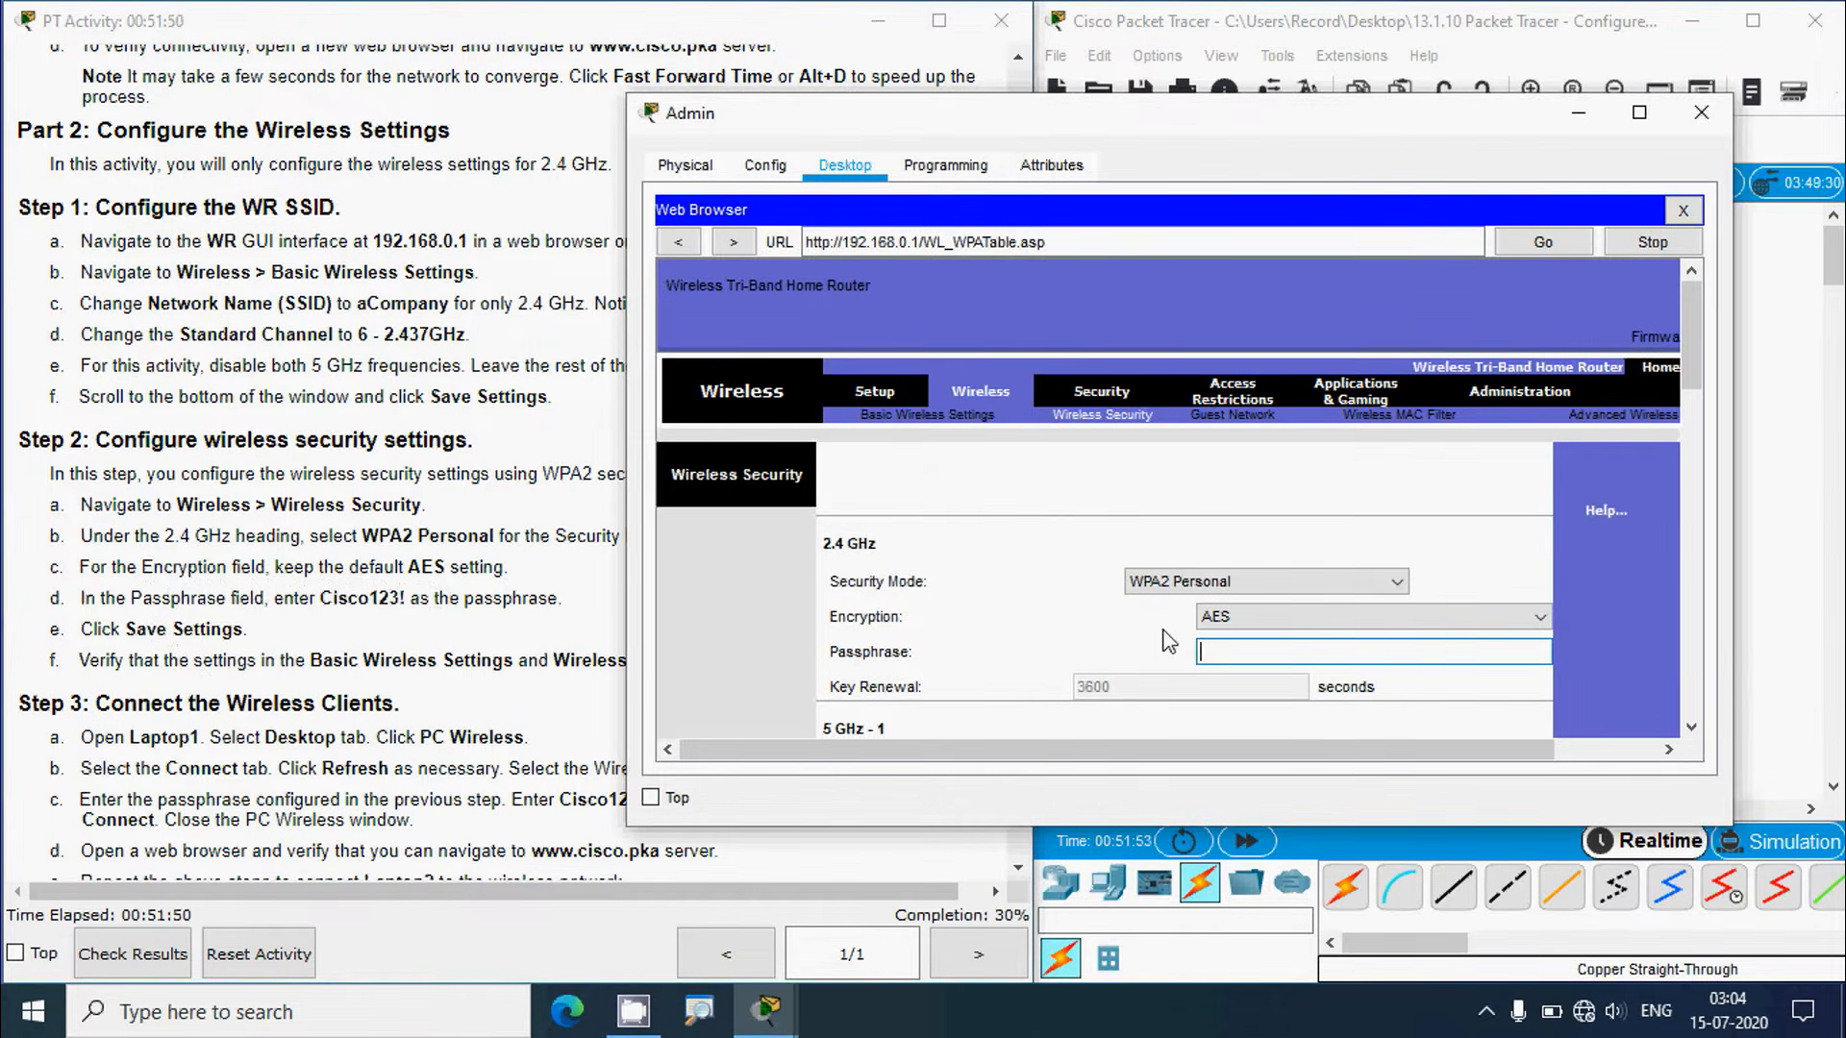
click(389, 600)
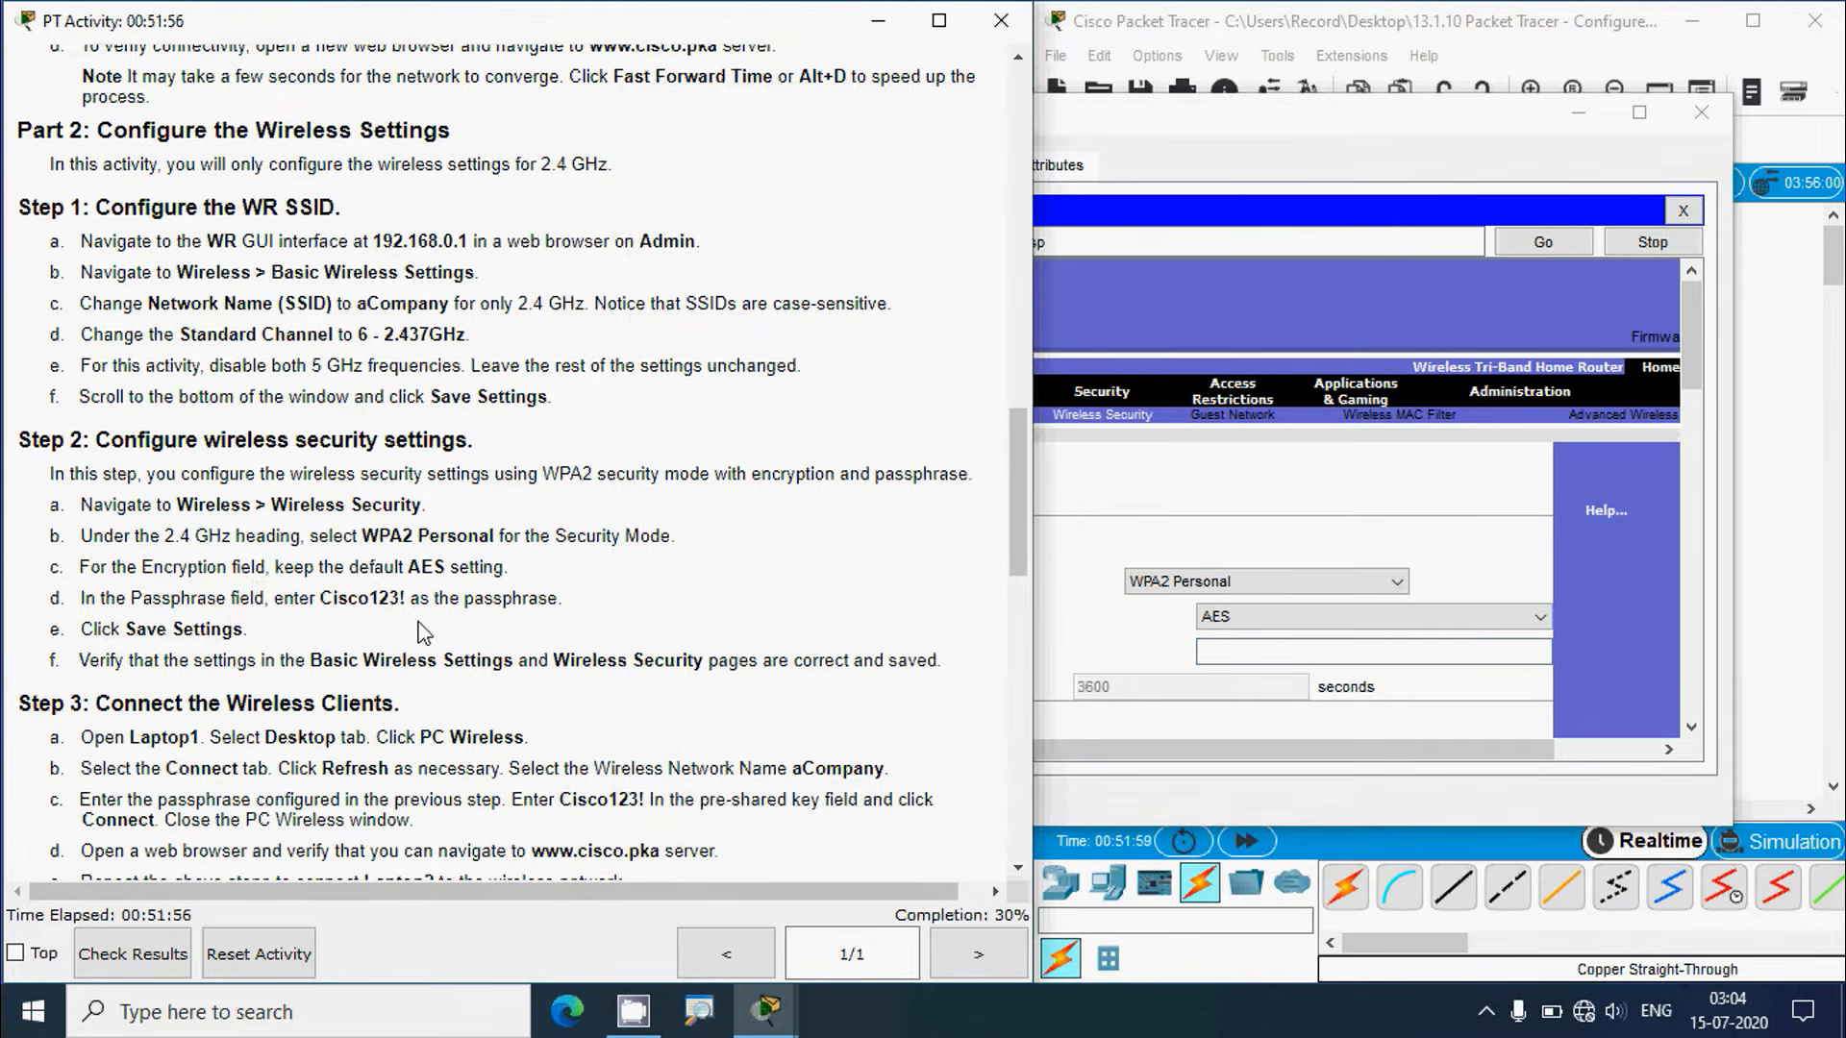
drag(323, 605, 405, 602)
key(ctrl+c)
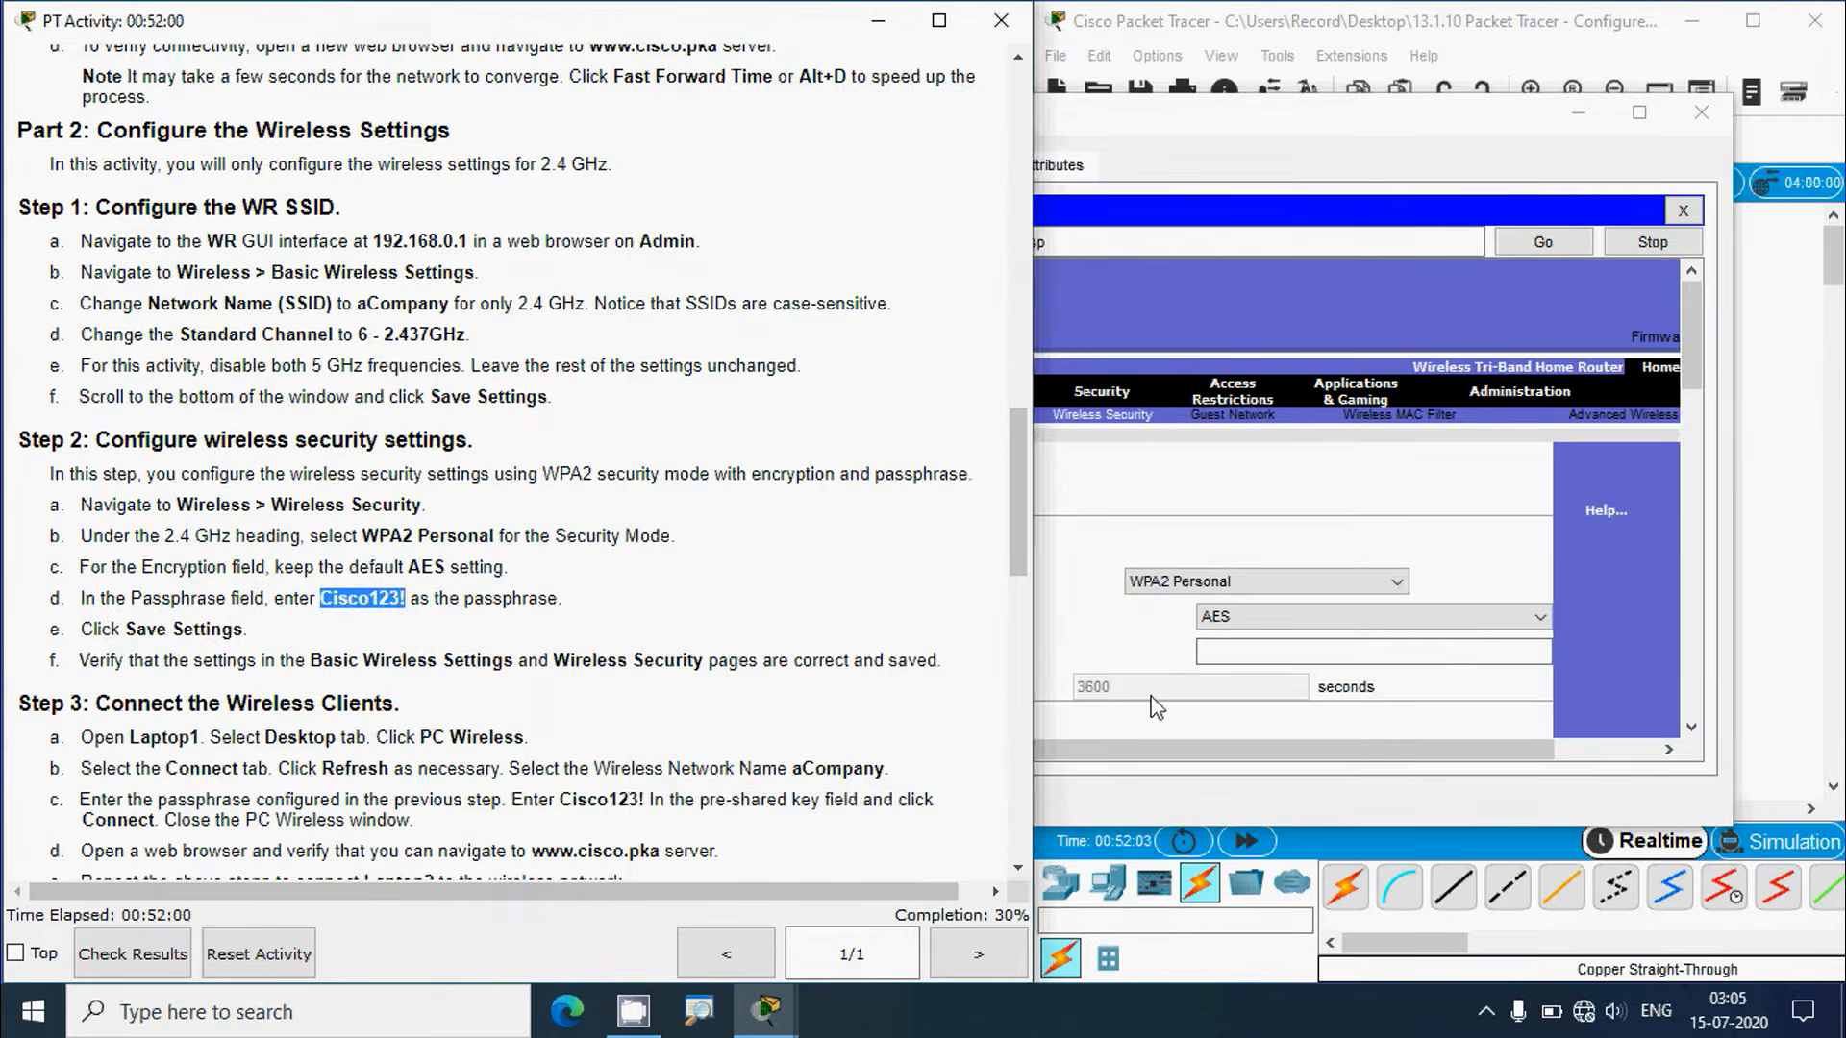
click(1201, 651)
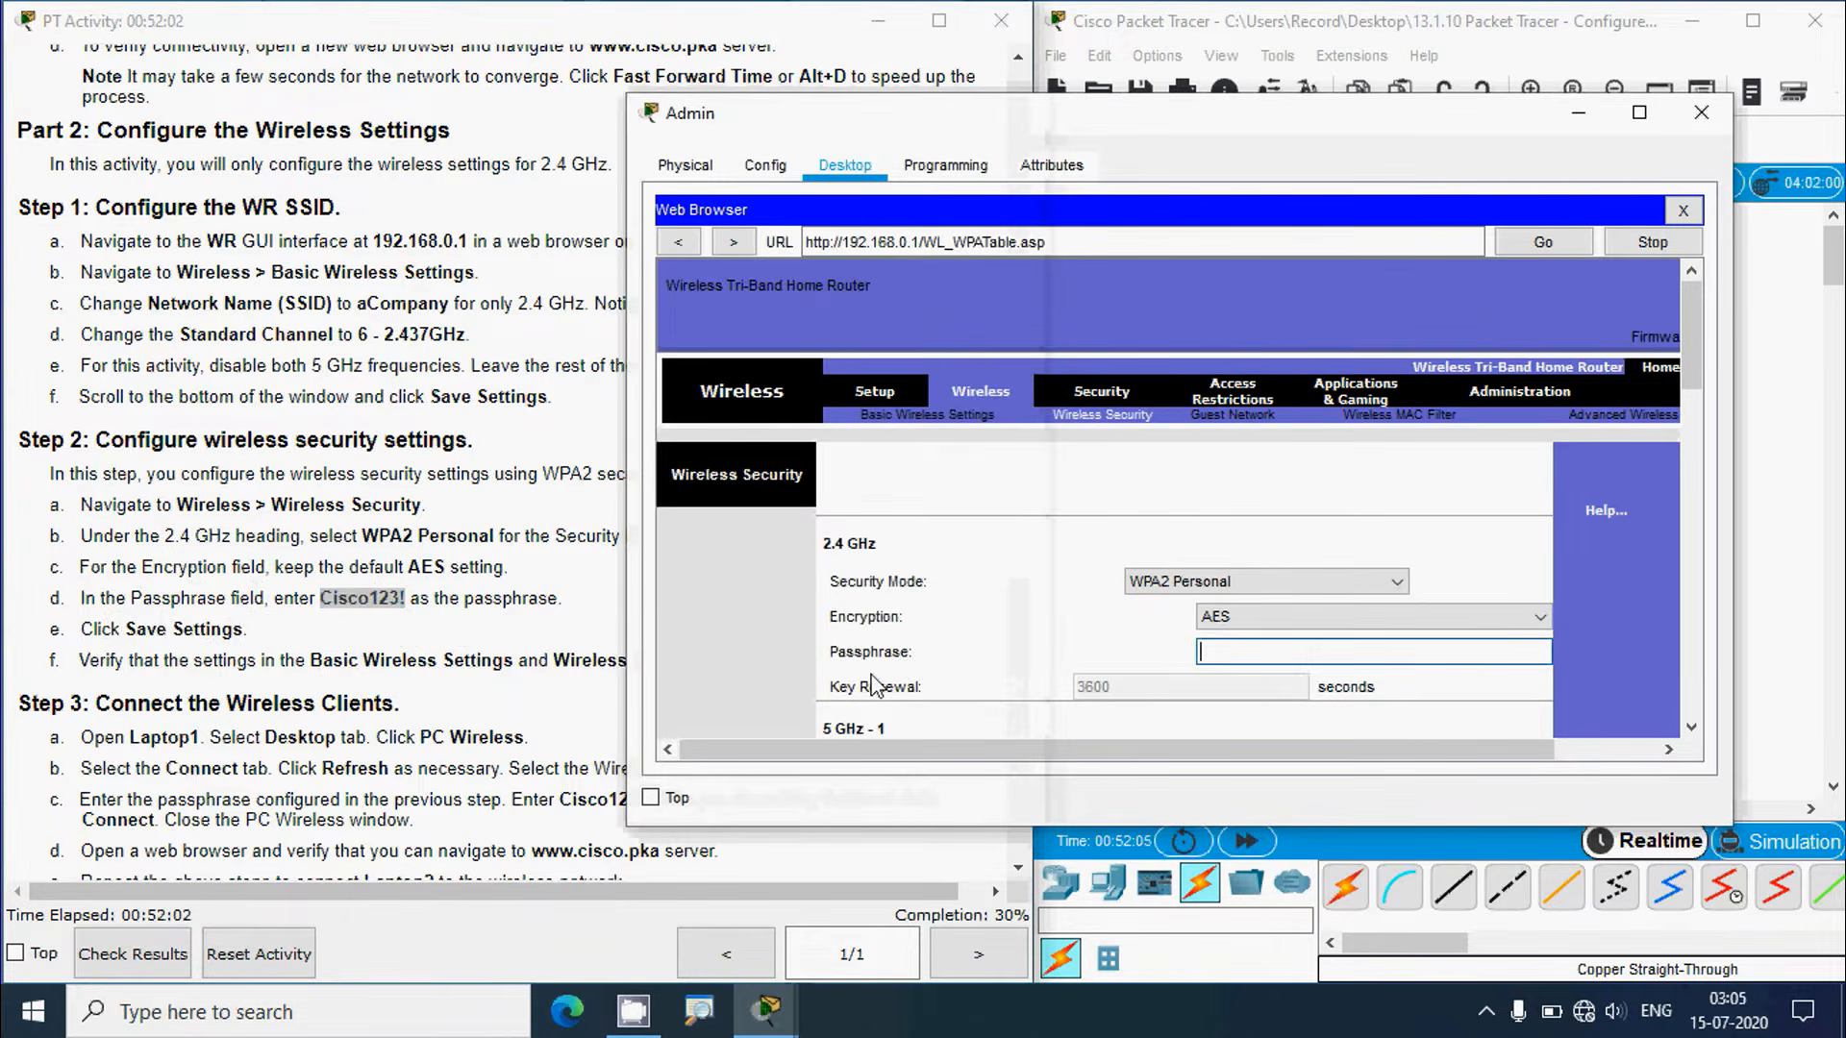
key(ctrl+v)
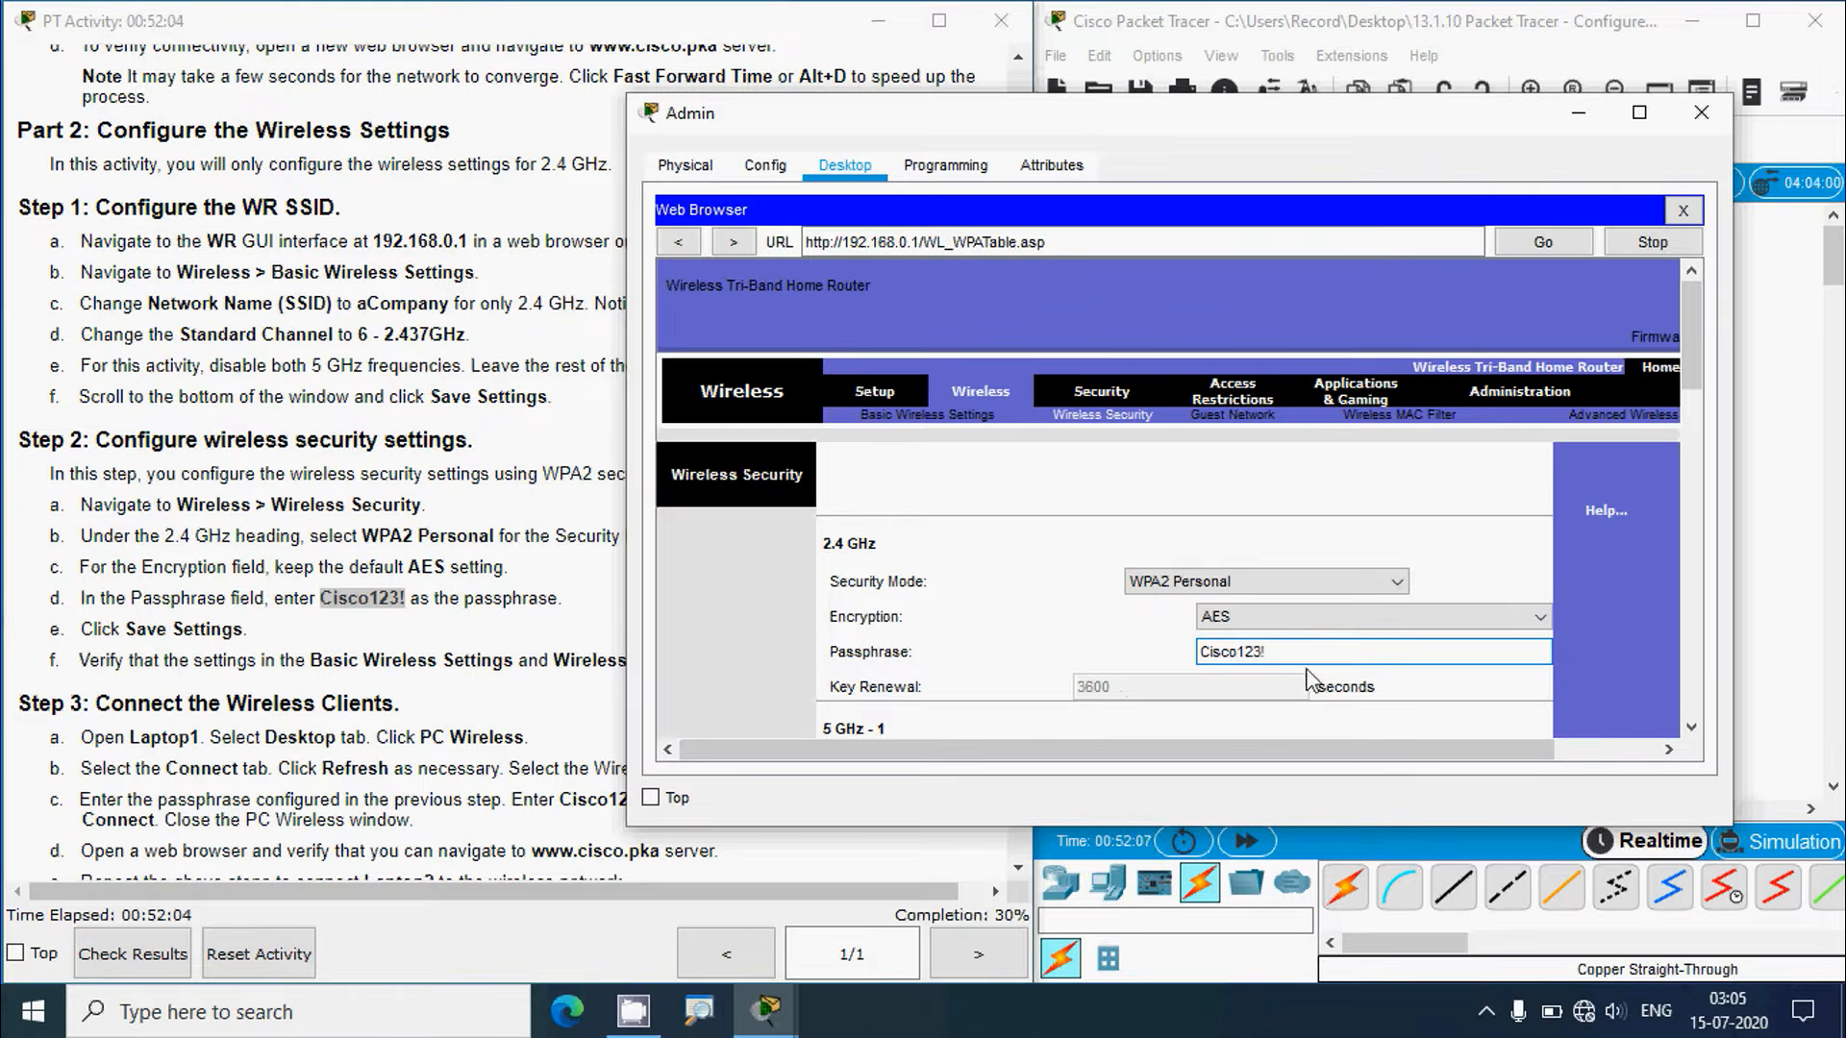
click(404, 654)
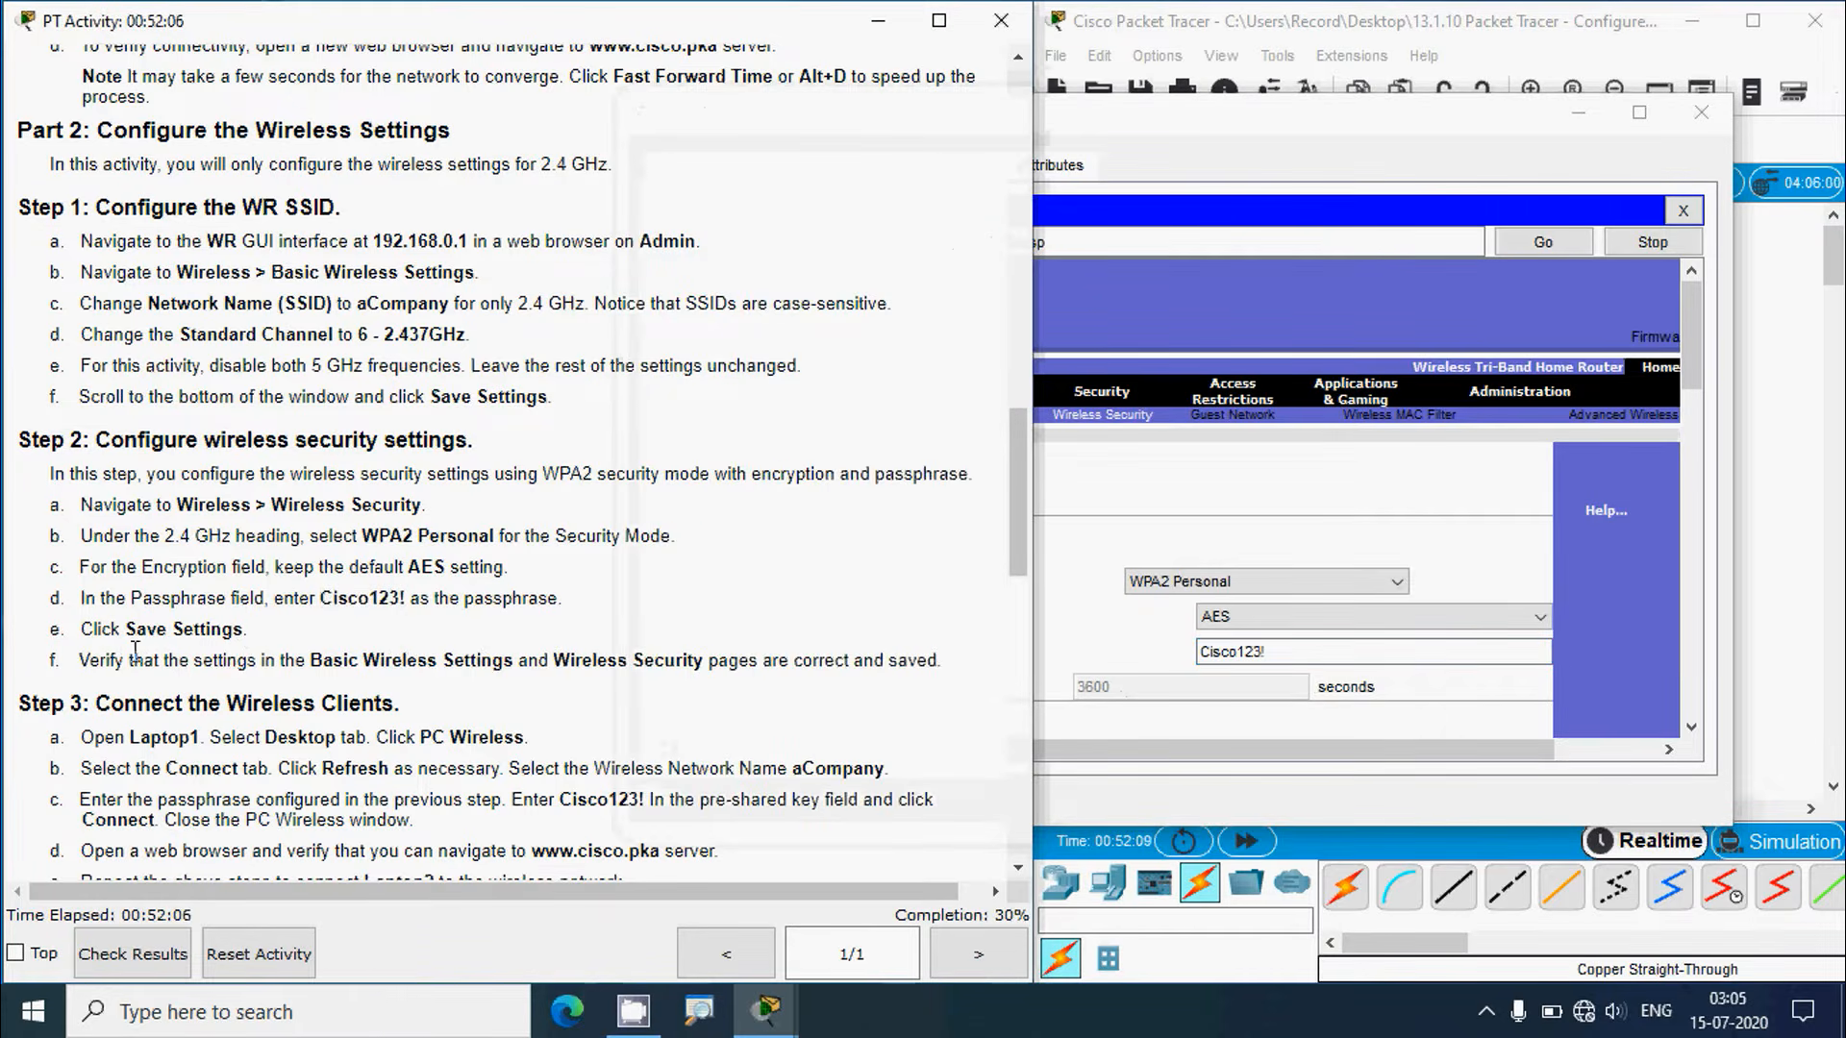
click(1692, 336)
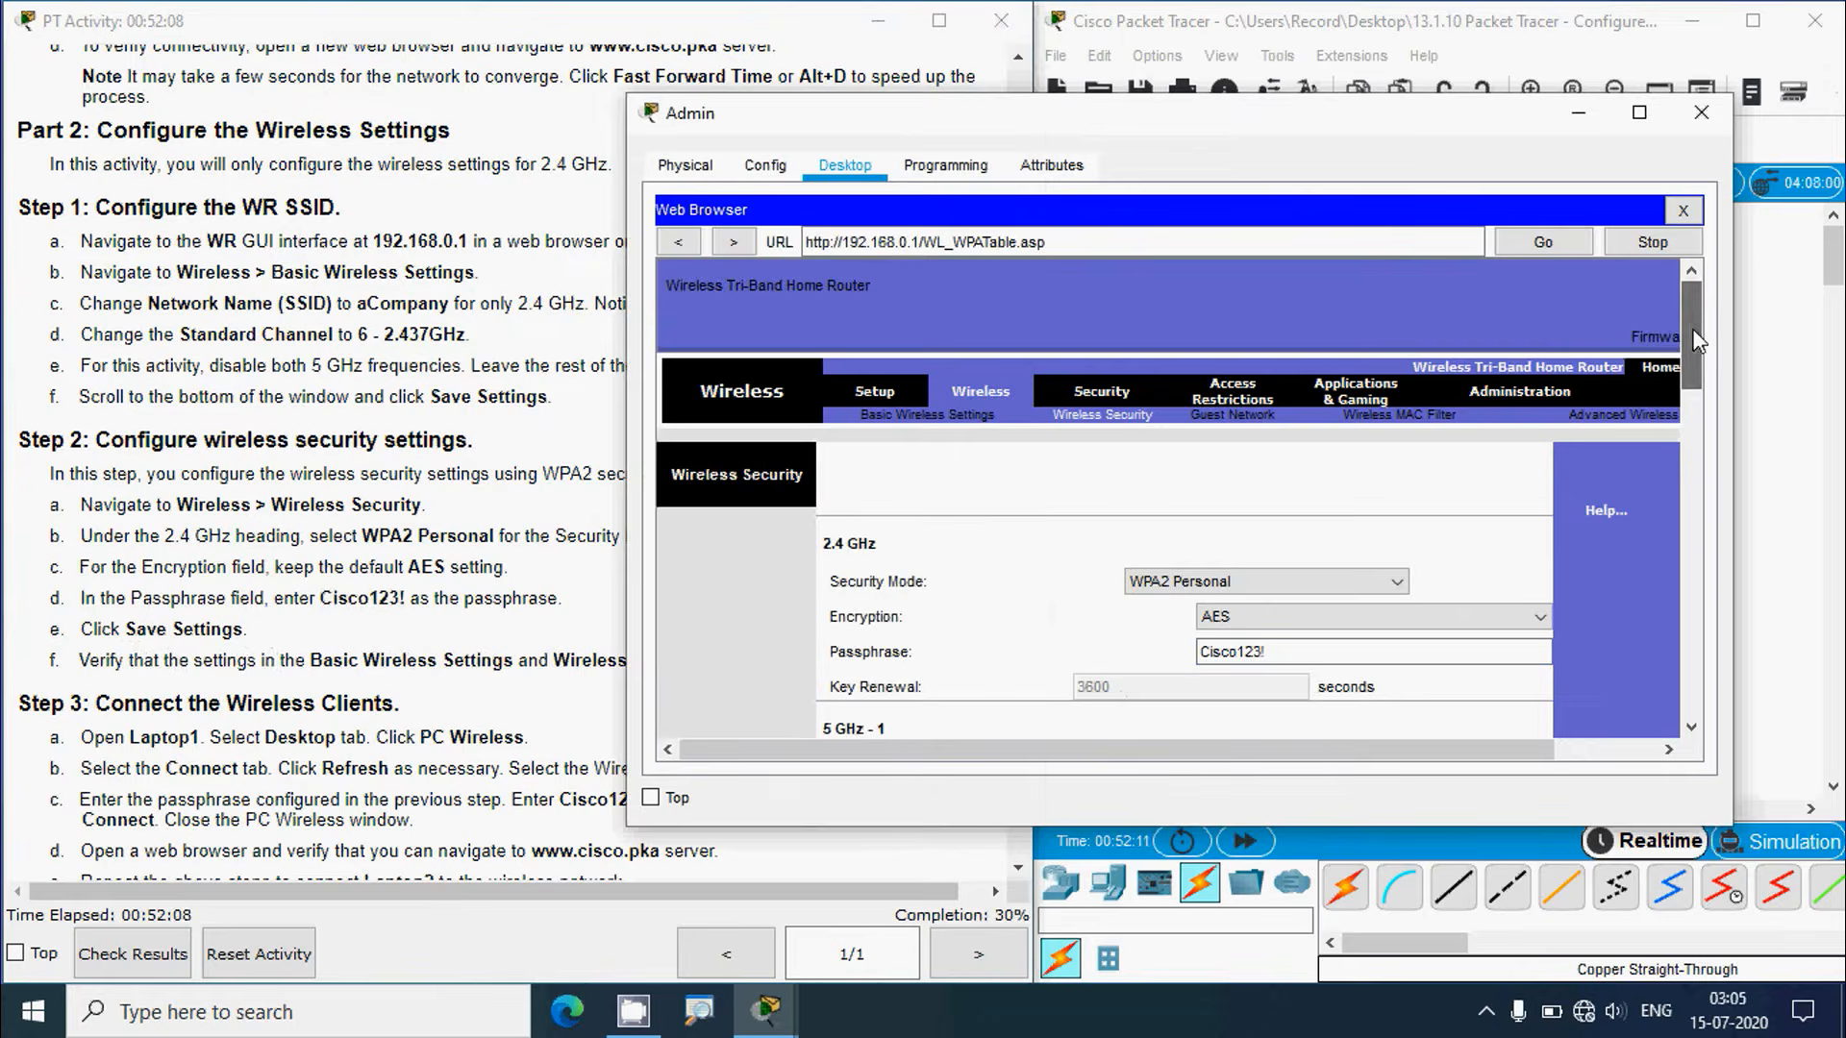
drag(1693, 341, 1696, 681)
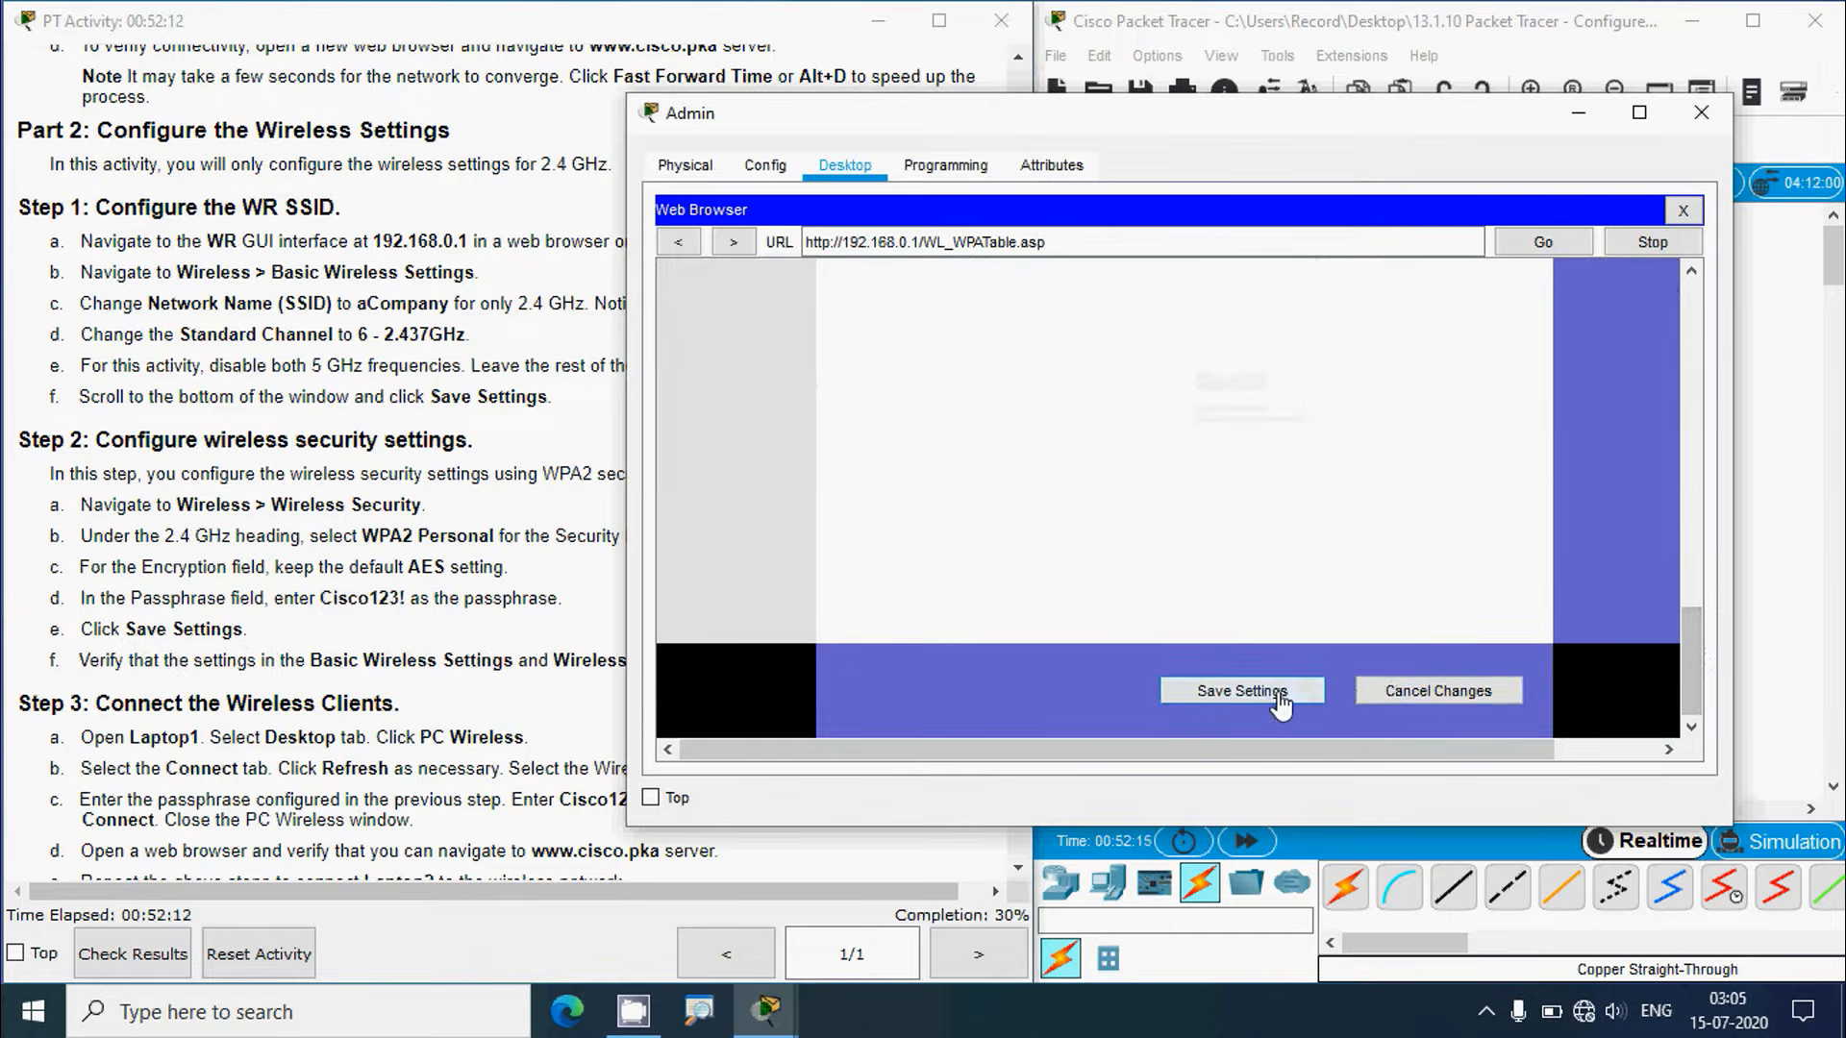
click(343, 637)
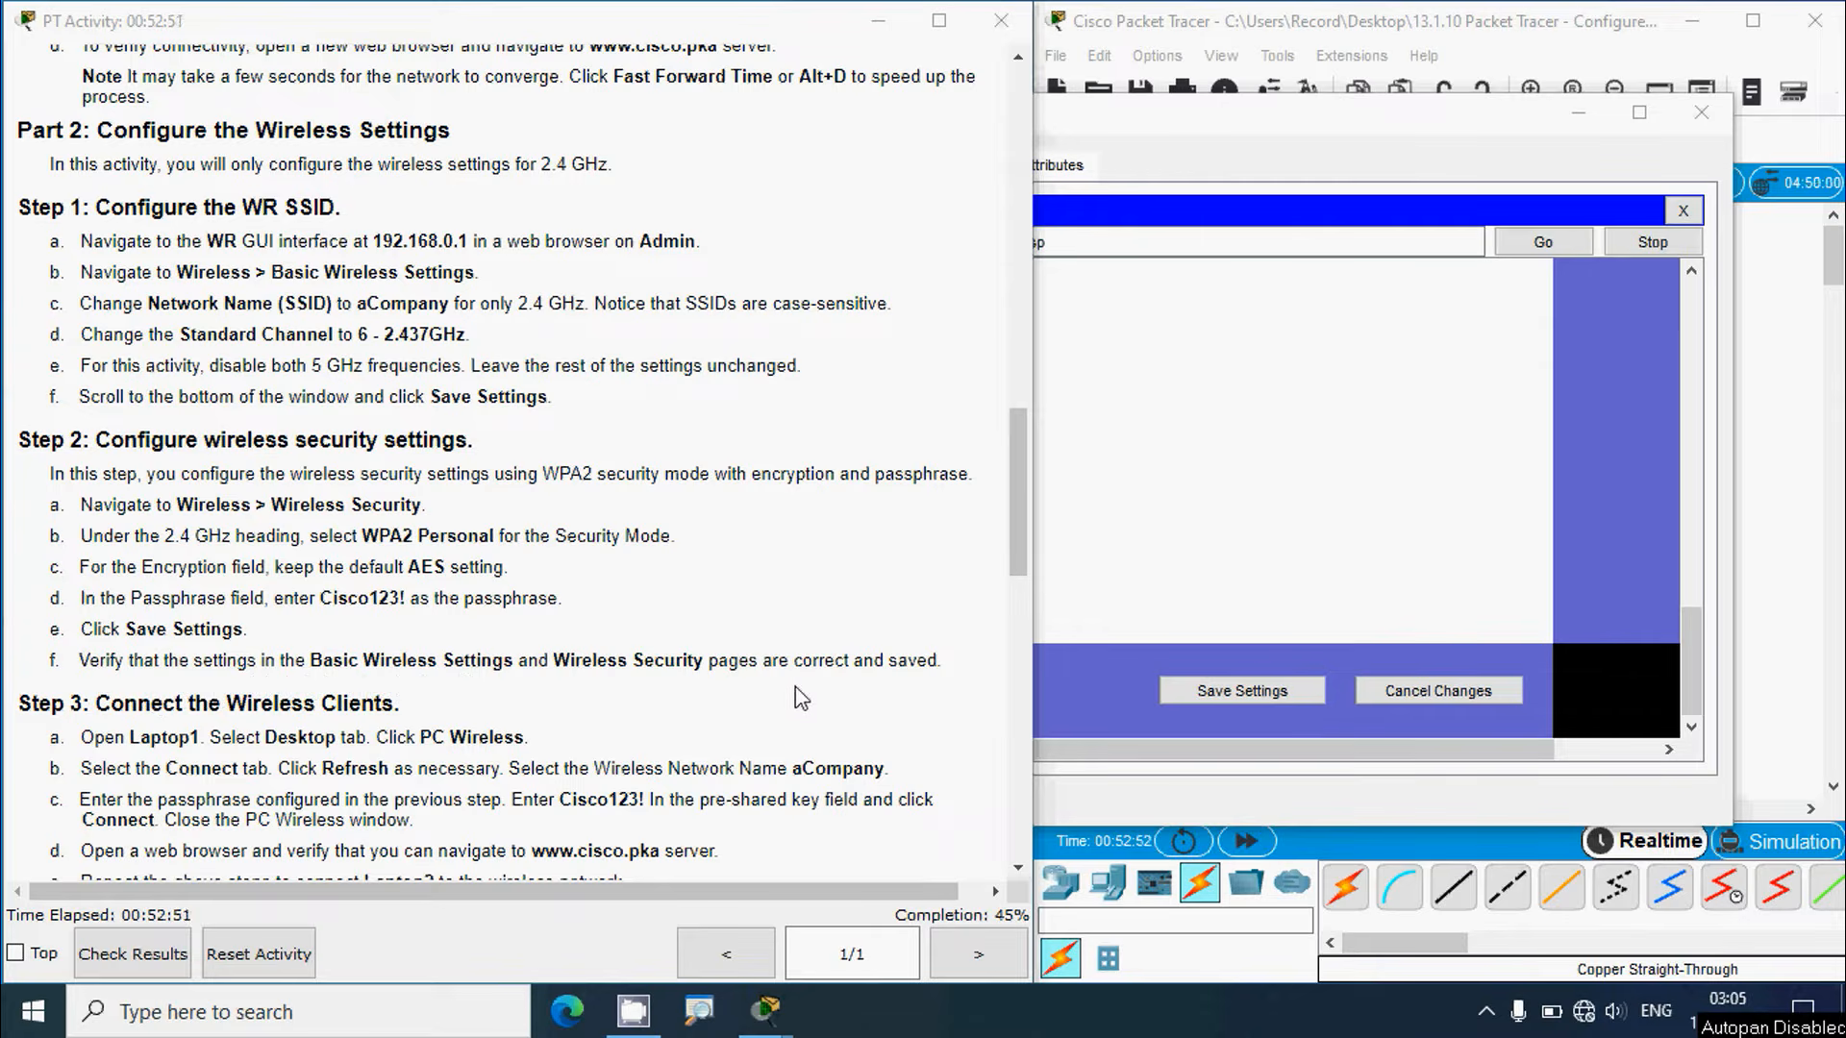
Step: Verify the saved security settings and SSID aCompany on channel 6, then close Admin's browser
click(1173, 131)
drag(1690, 626, 1695, 322)
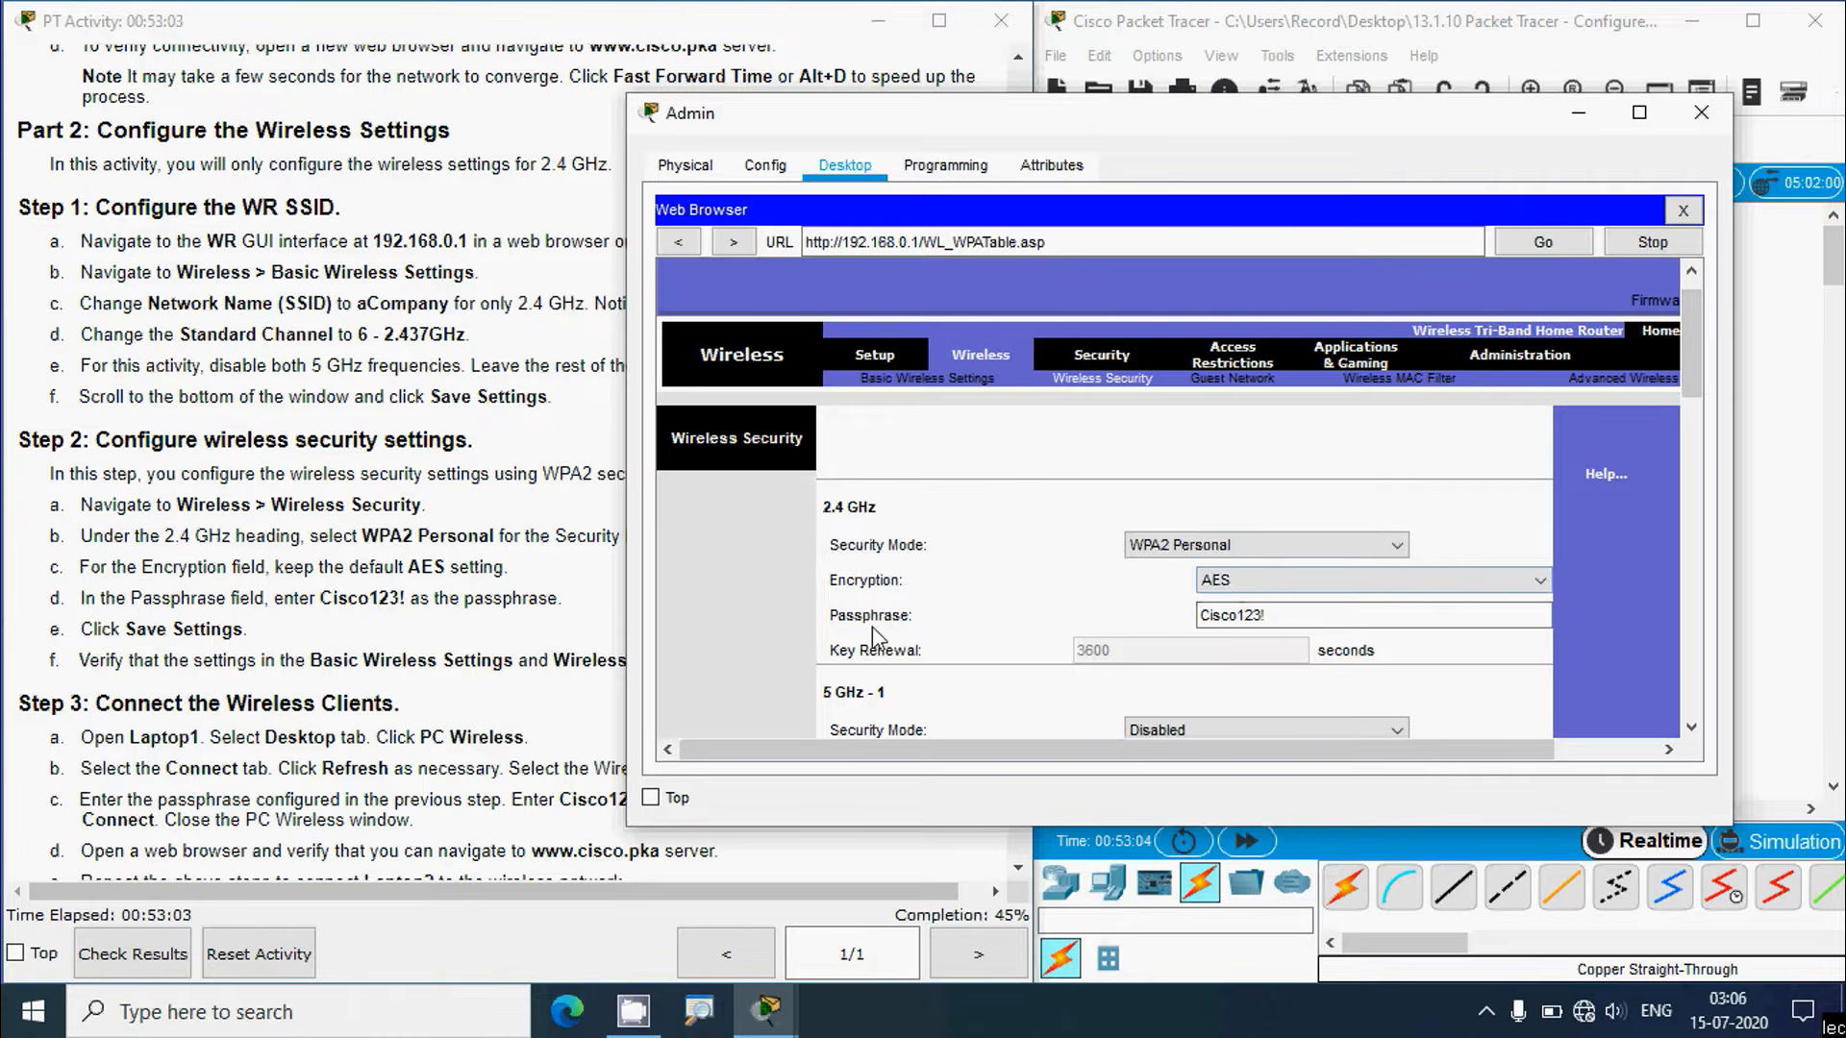
scroll(1221, 639, down, 2)
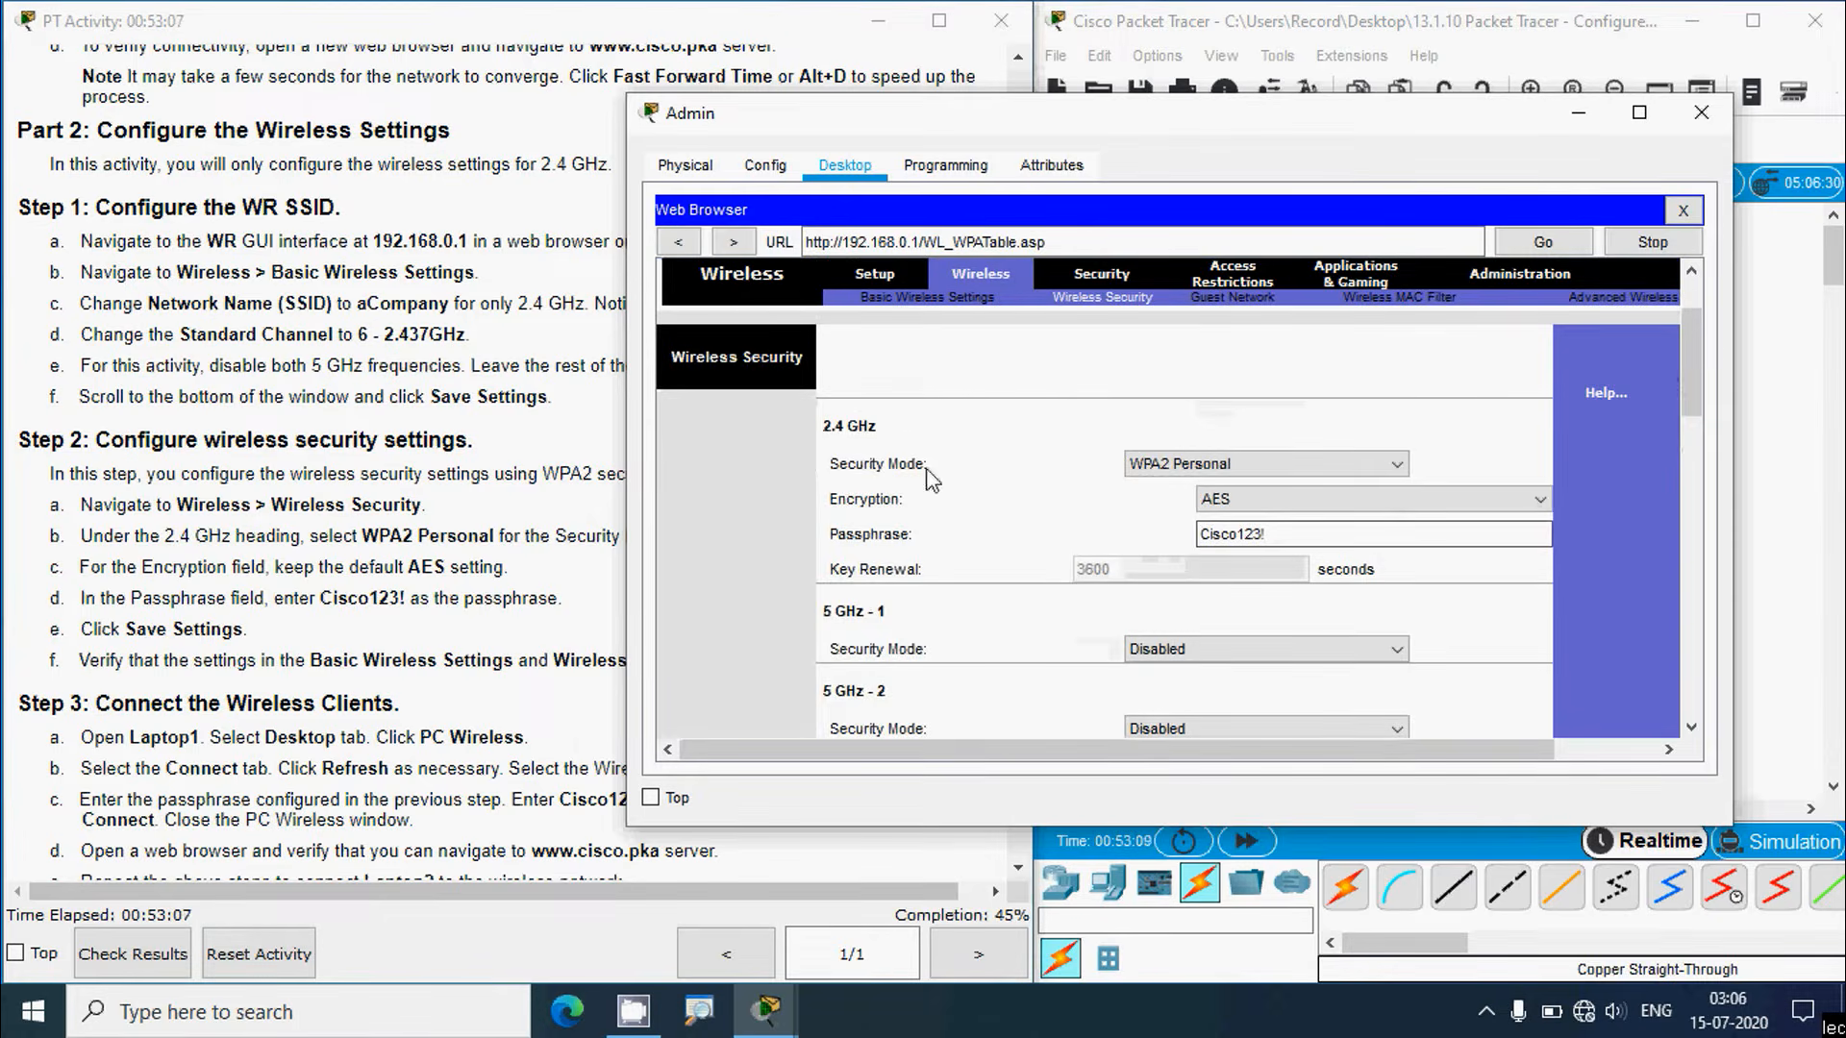
click(938, 300)
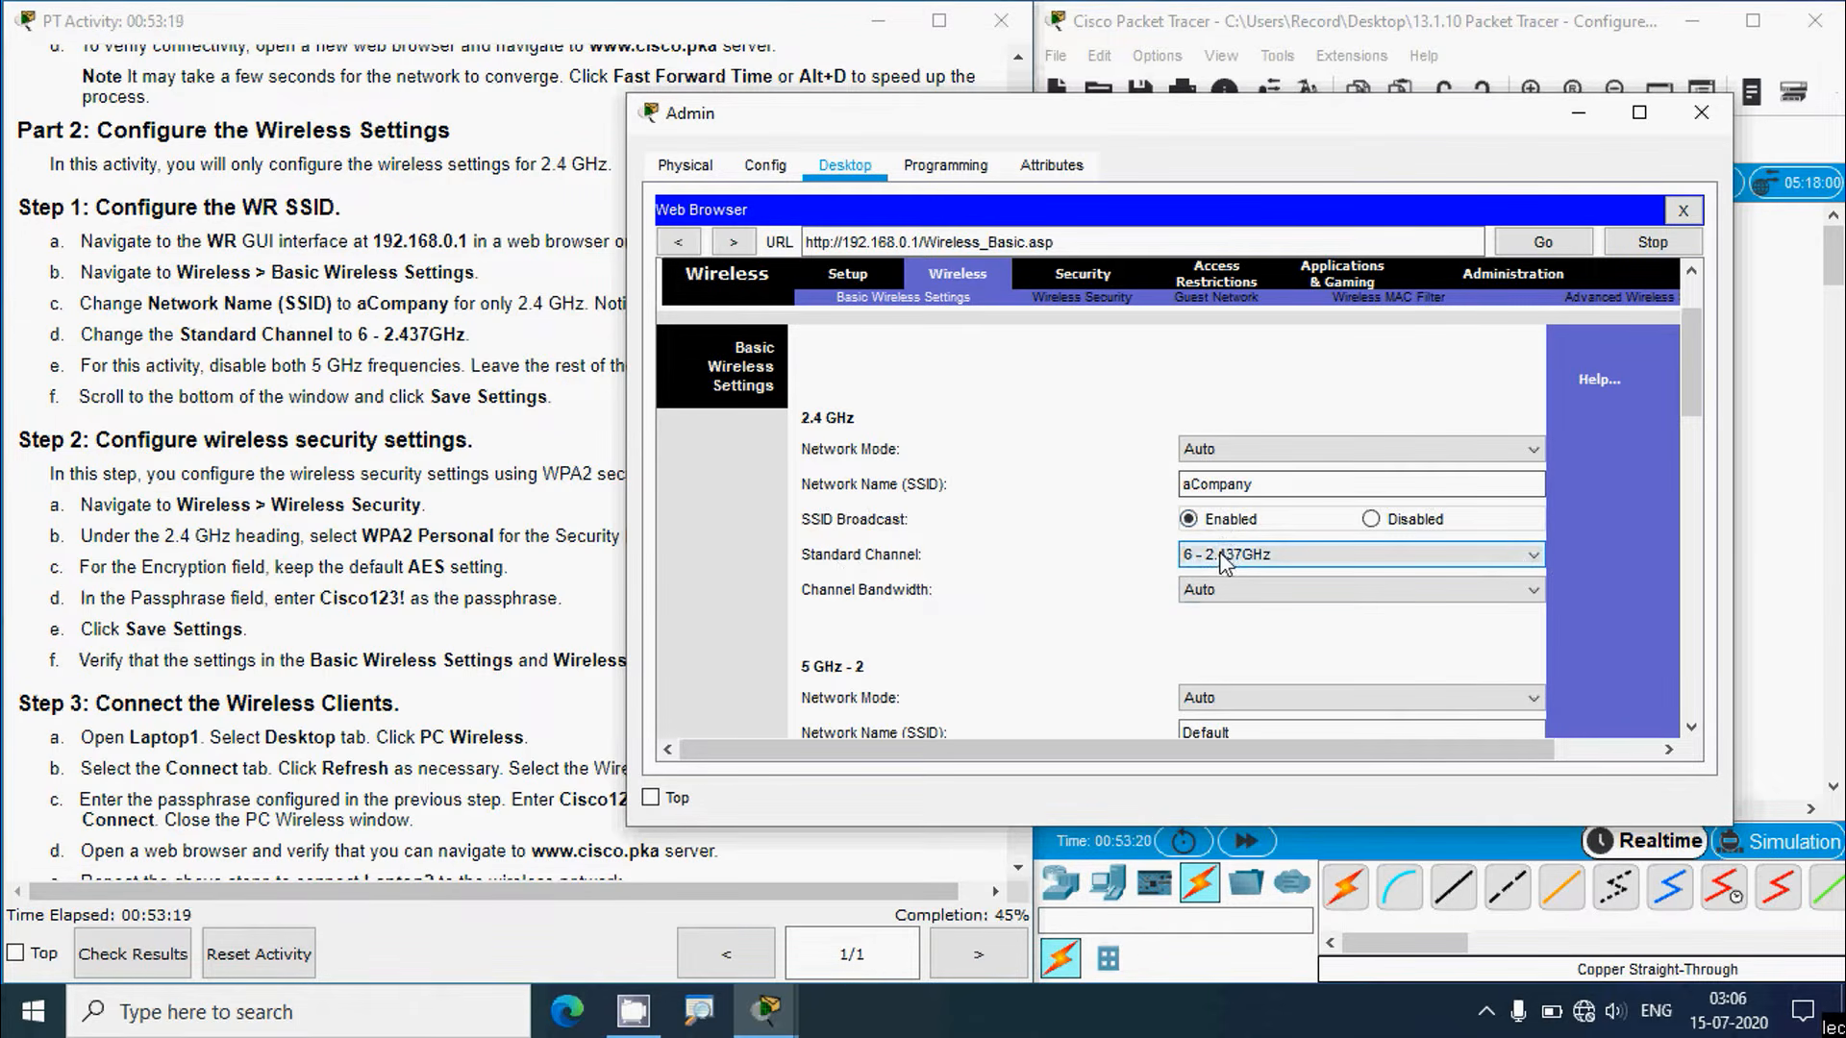
click(389, 717)
scroll(389, 716, down, 3)
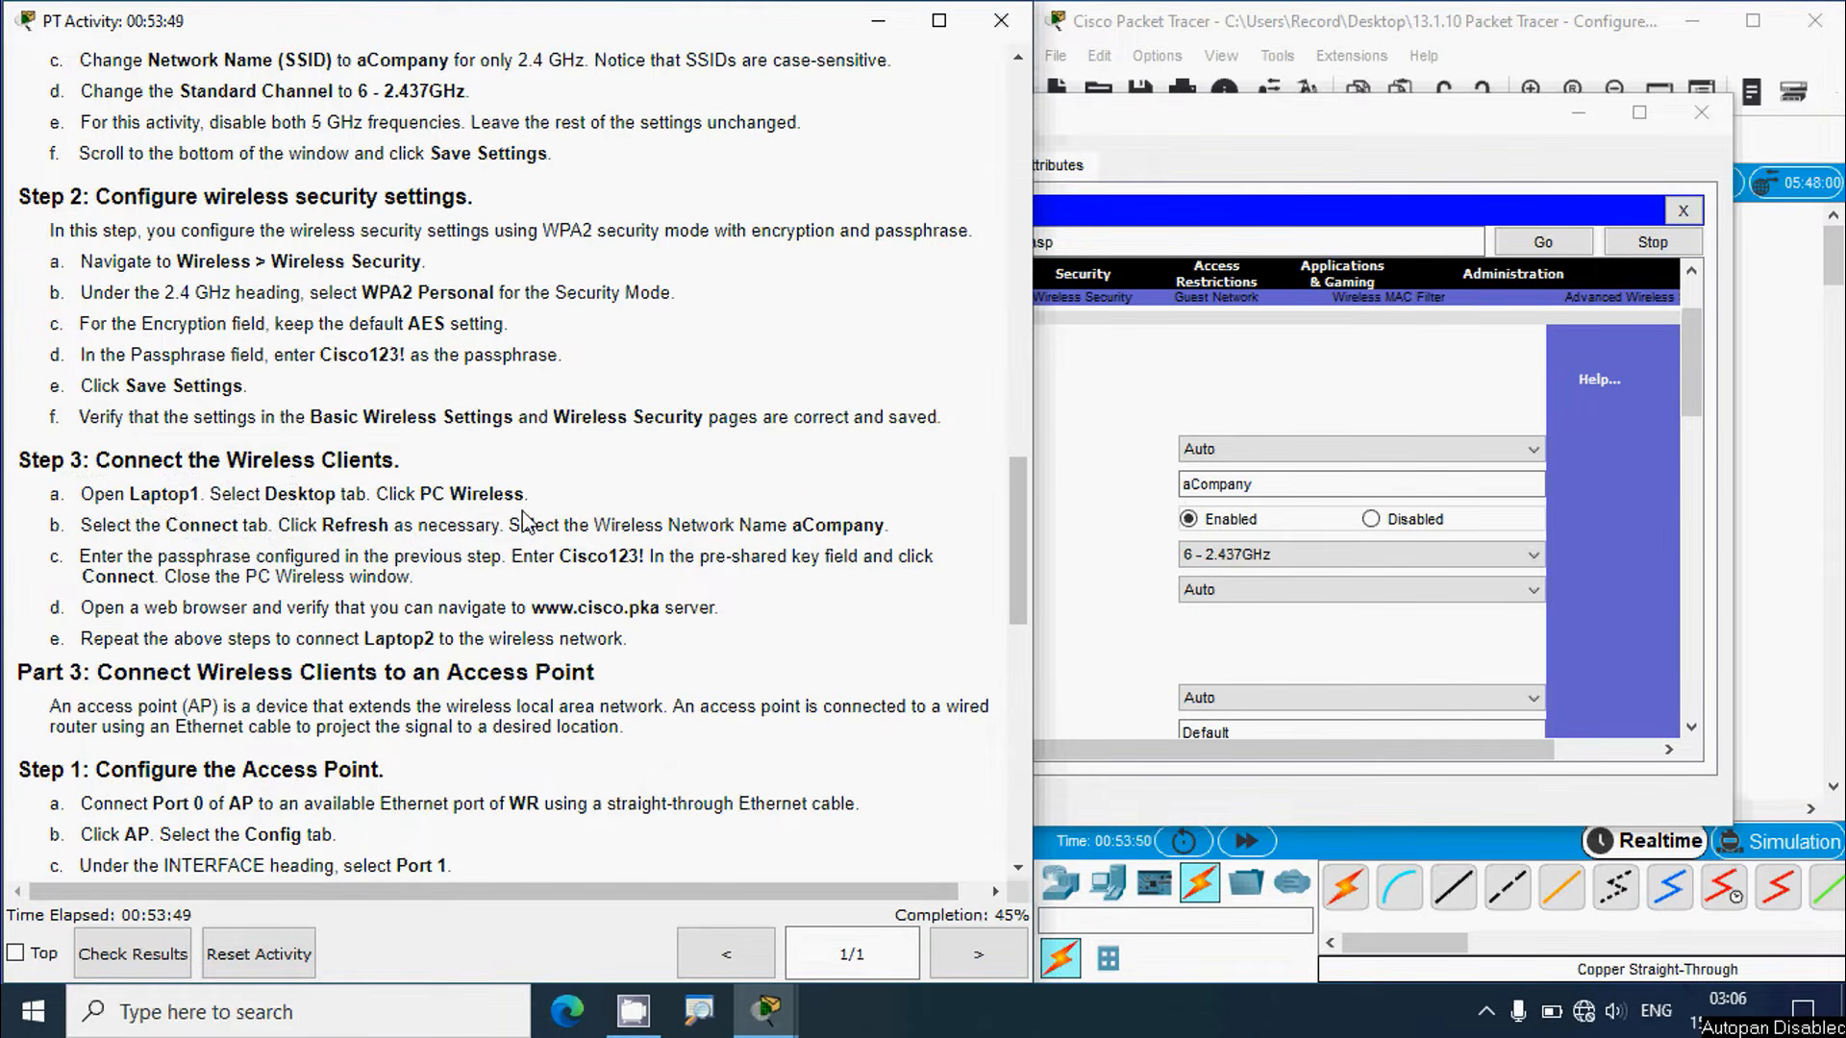
click(1299, 123)
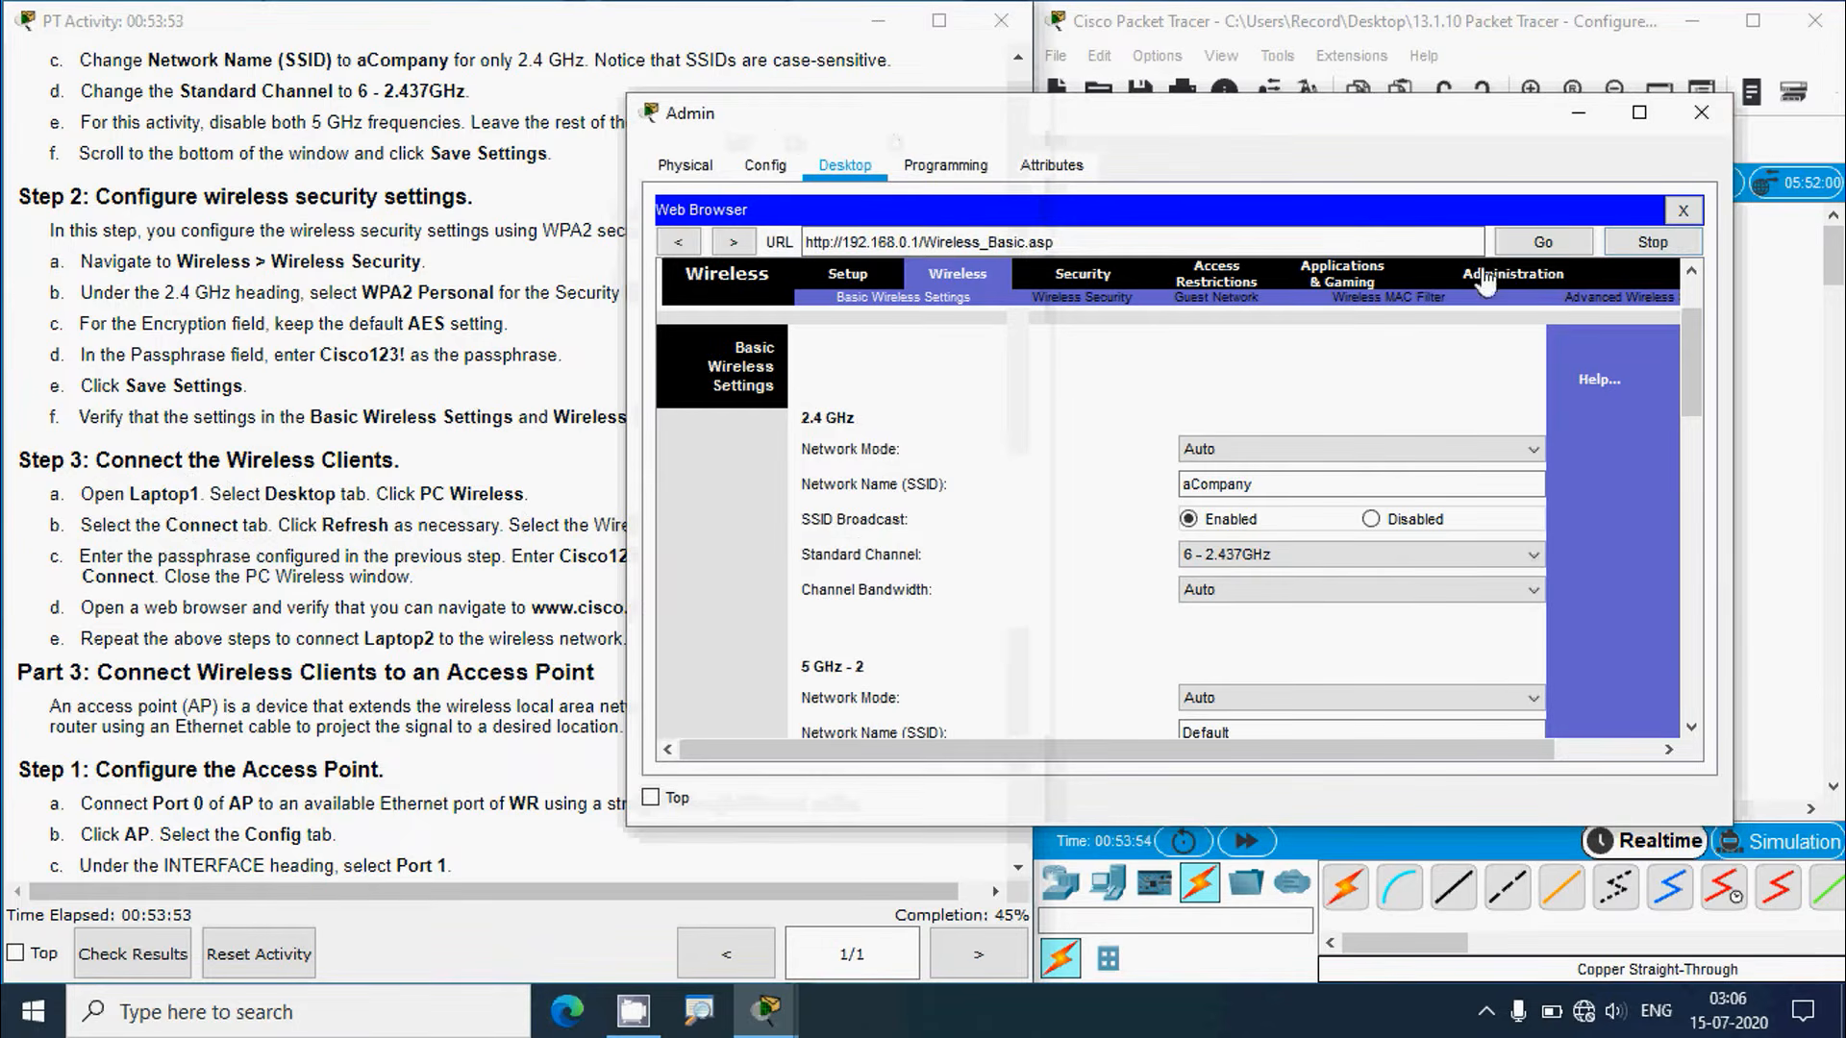
click(1682, 210)
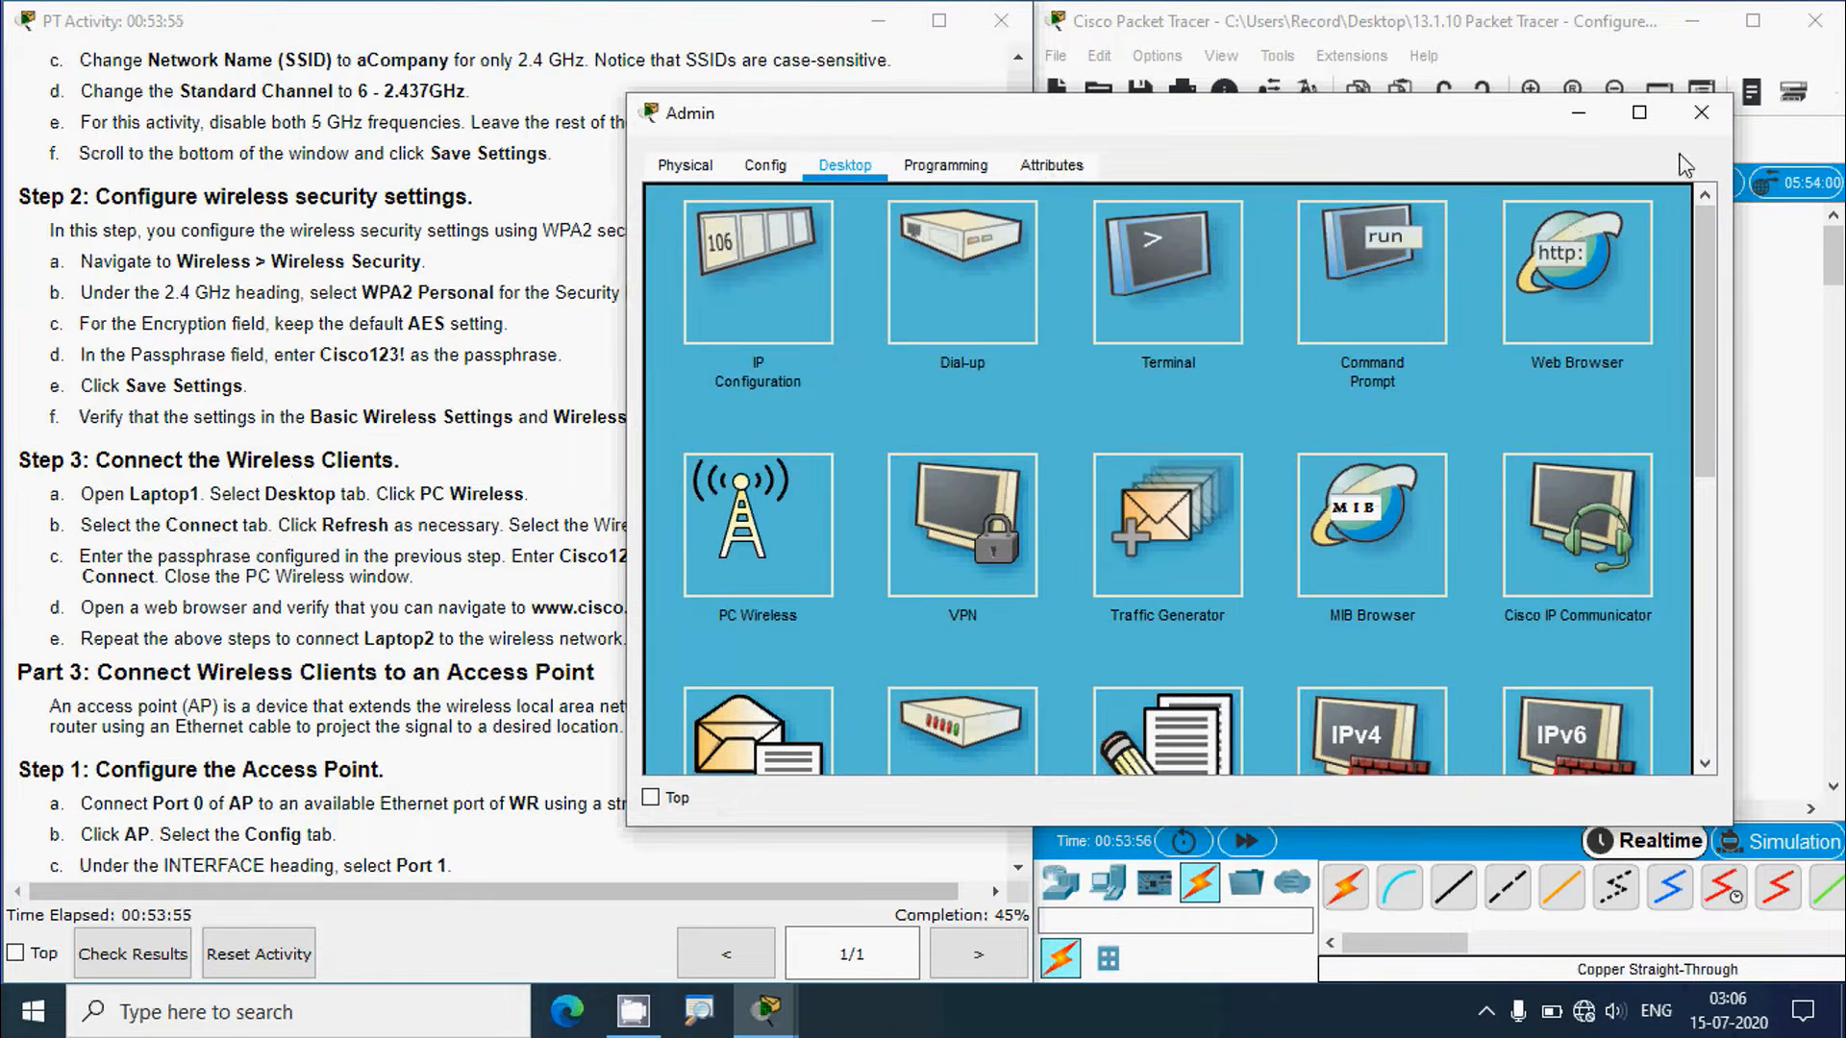
Step: Close Admin's window and open Laptop1's PC Wireless client on its Connect page
click(1699, 114)
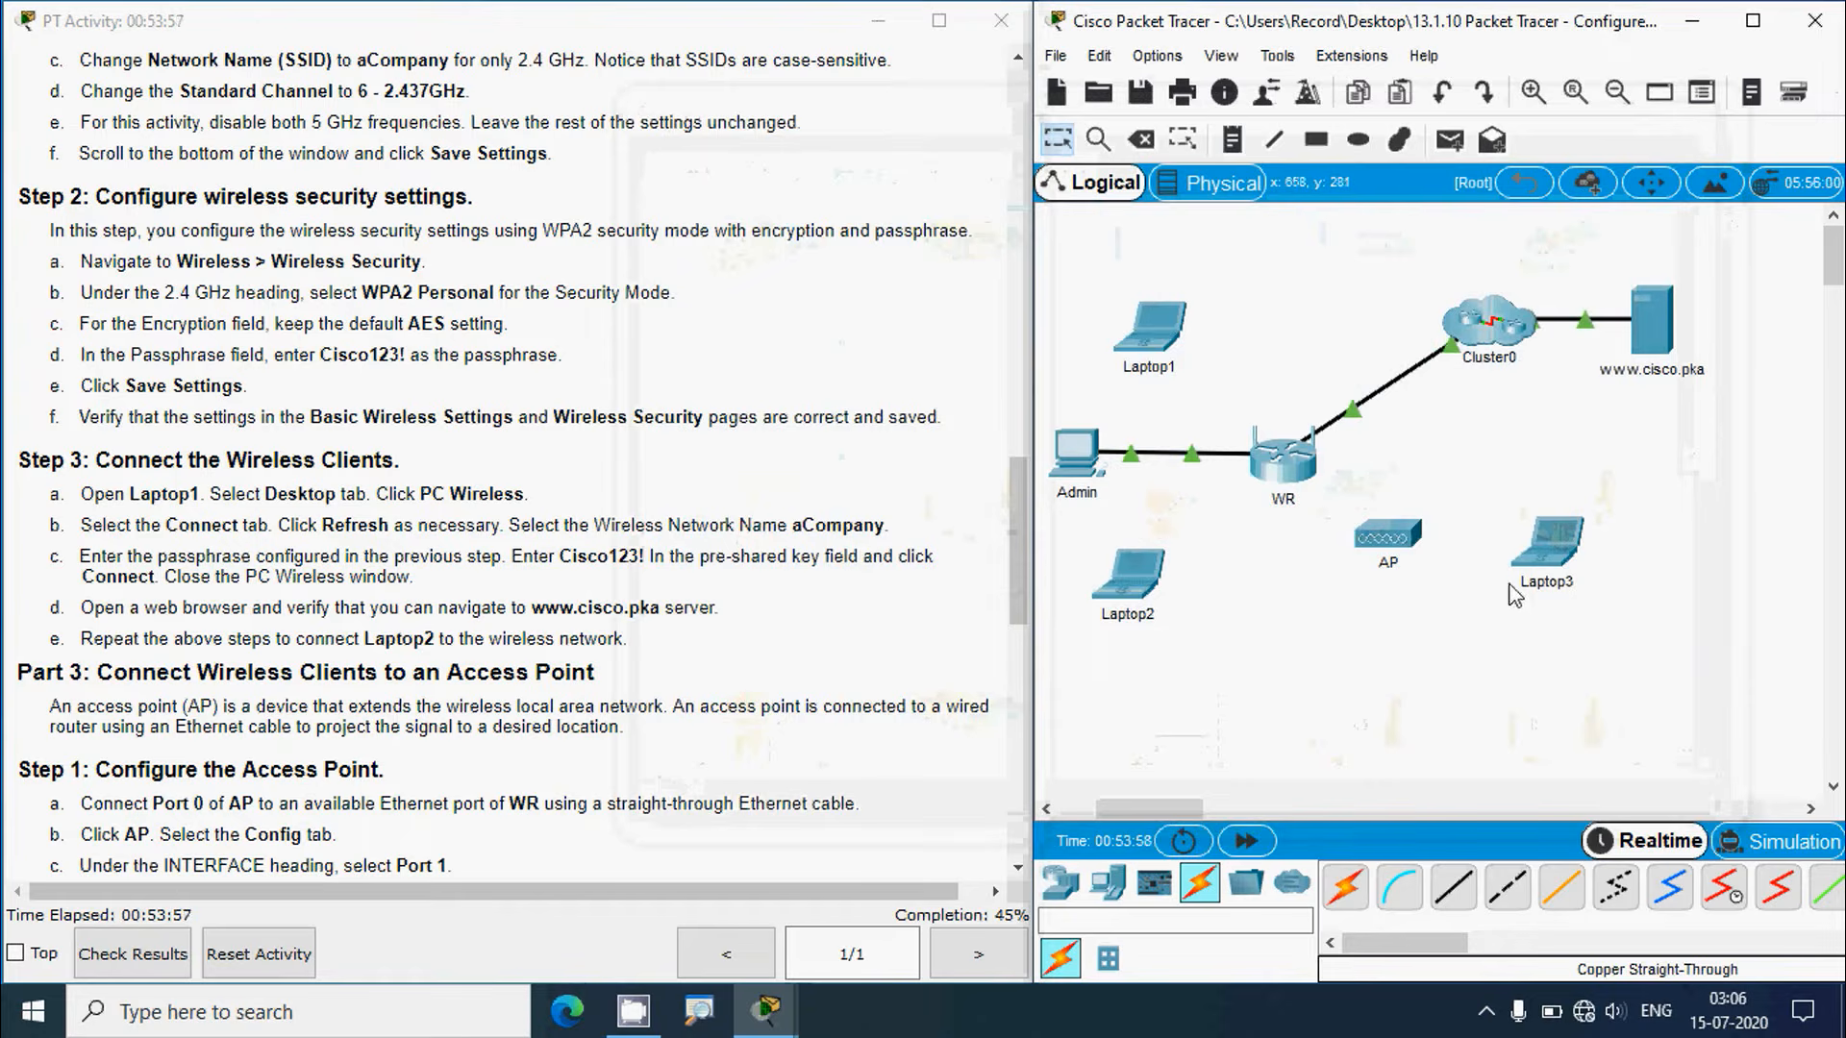
click(1162, 330)
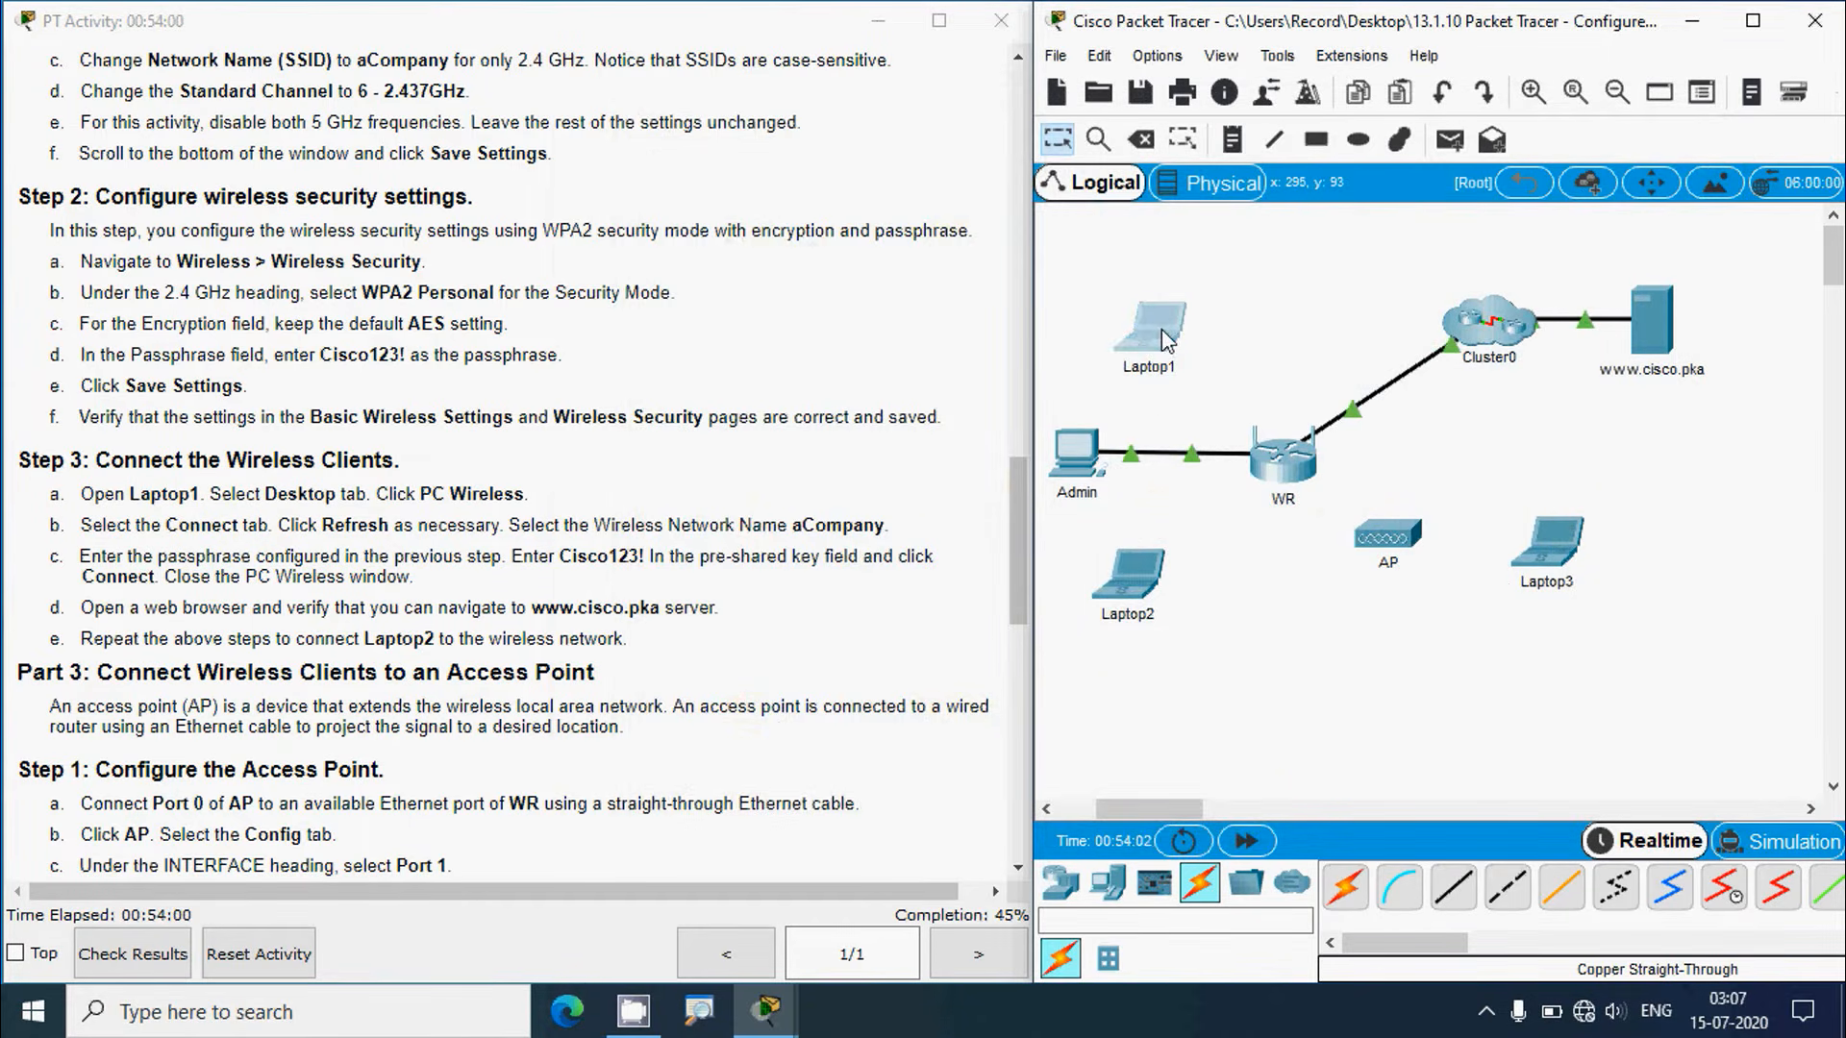
click(758, 179)
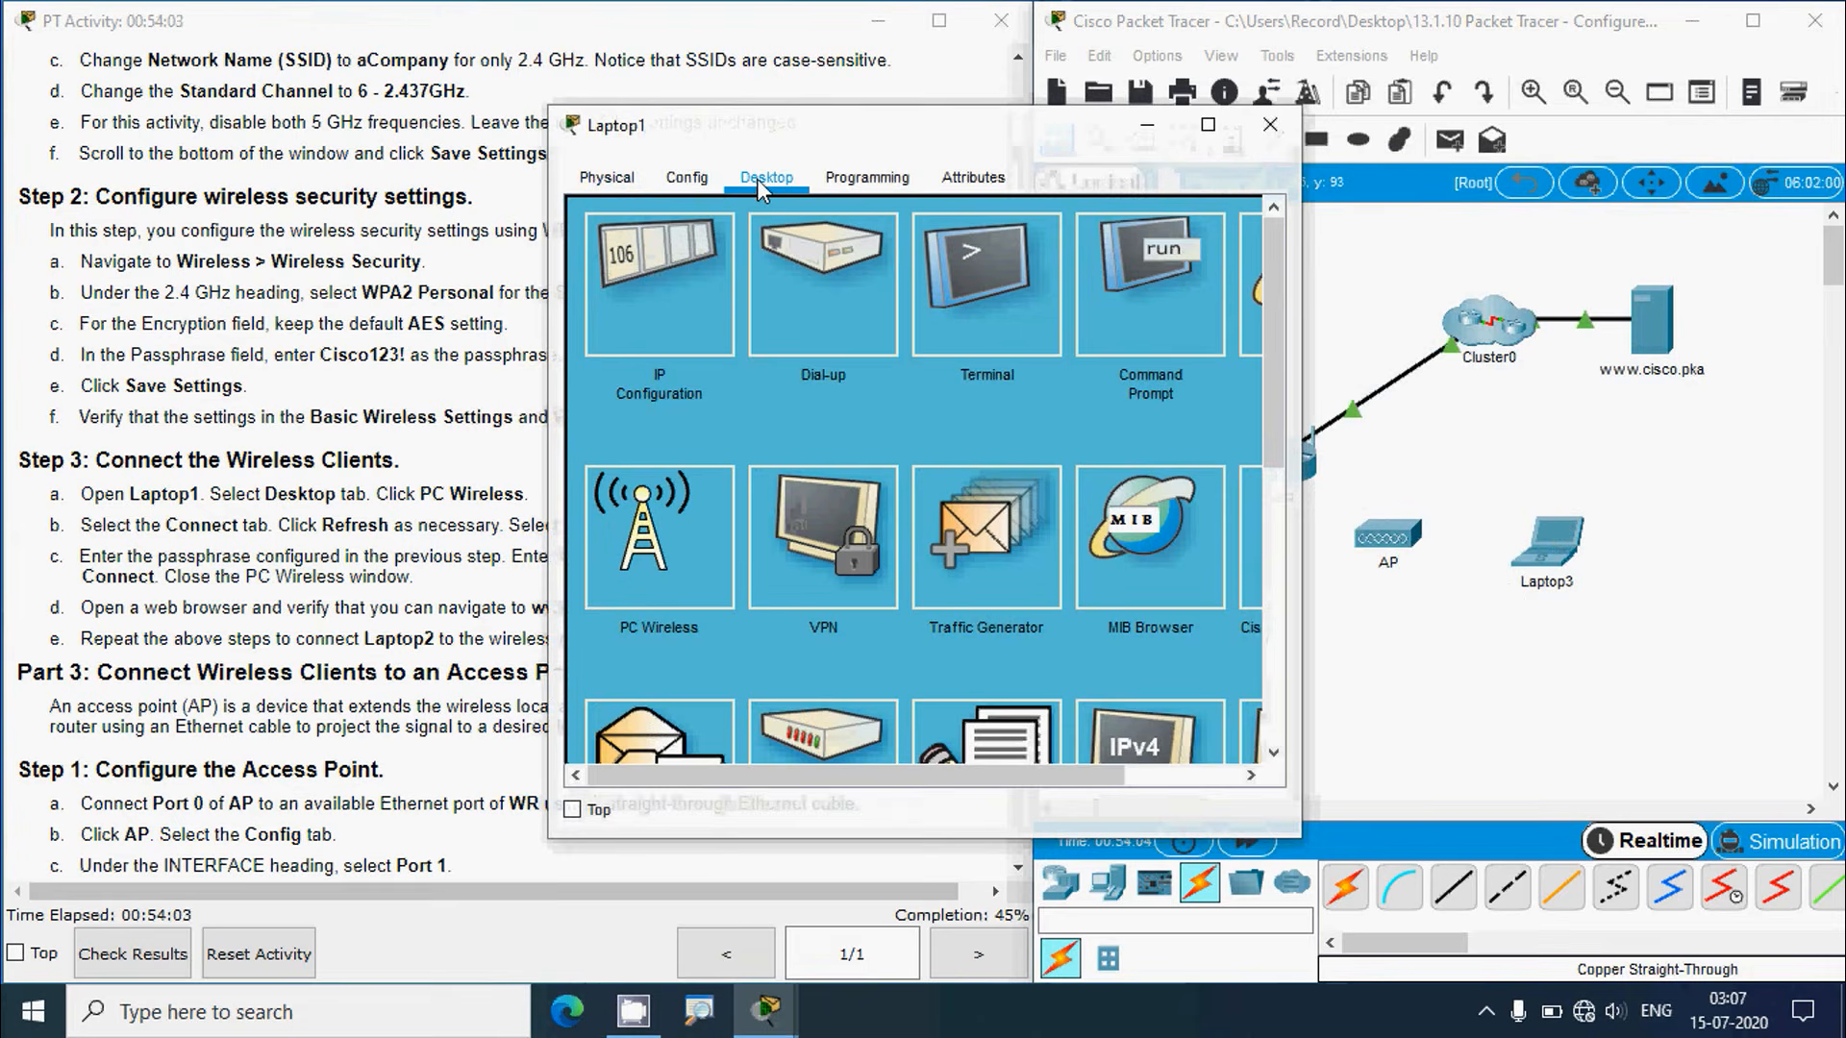
drag(731, 139, 997, 120)
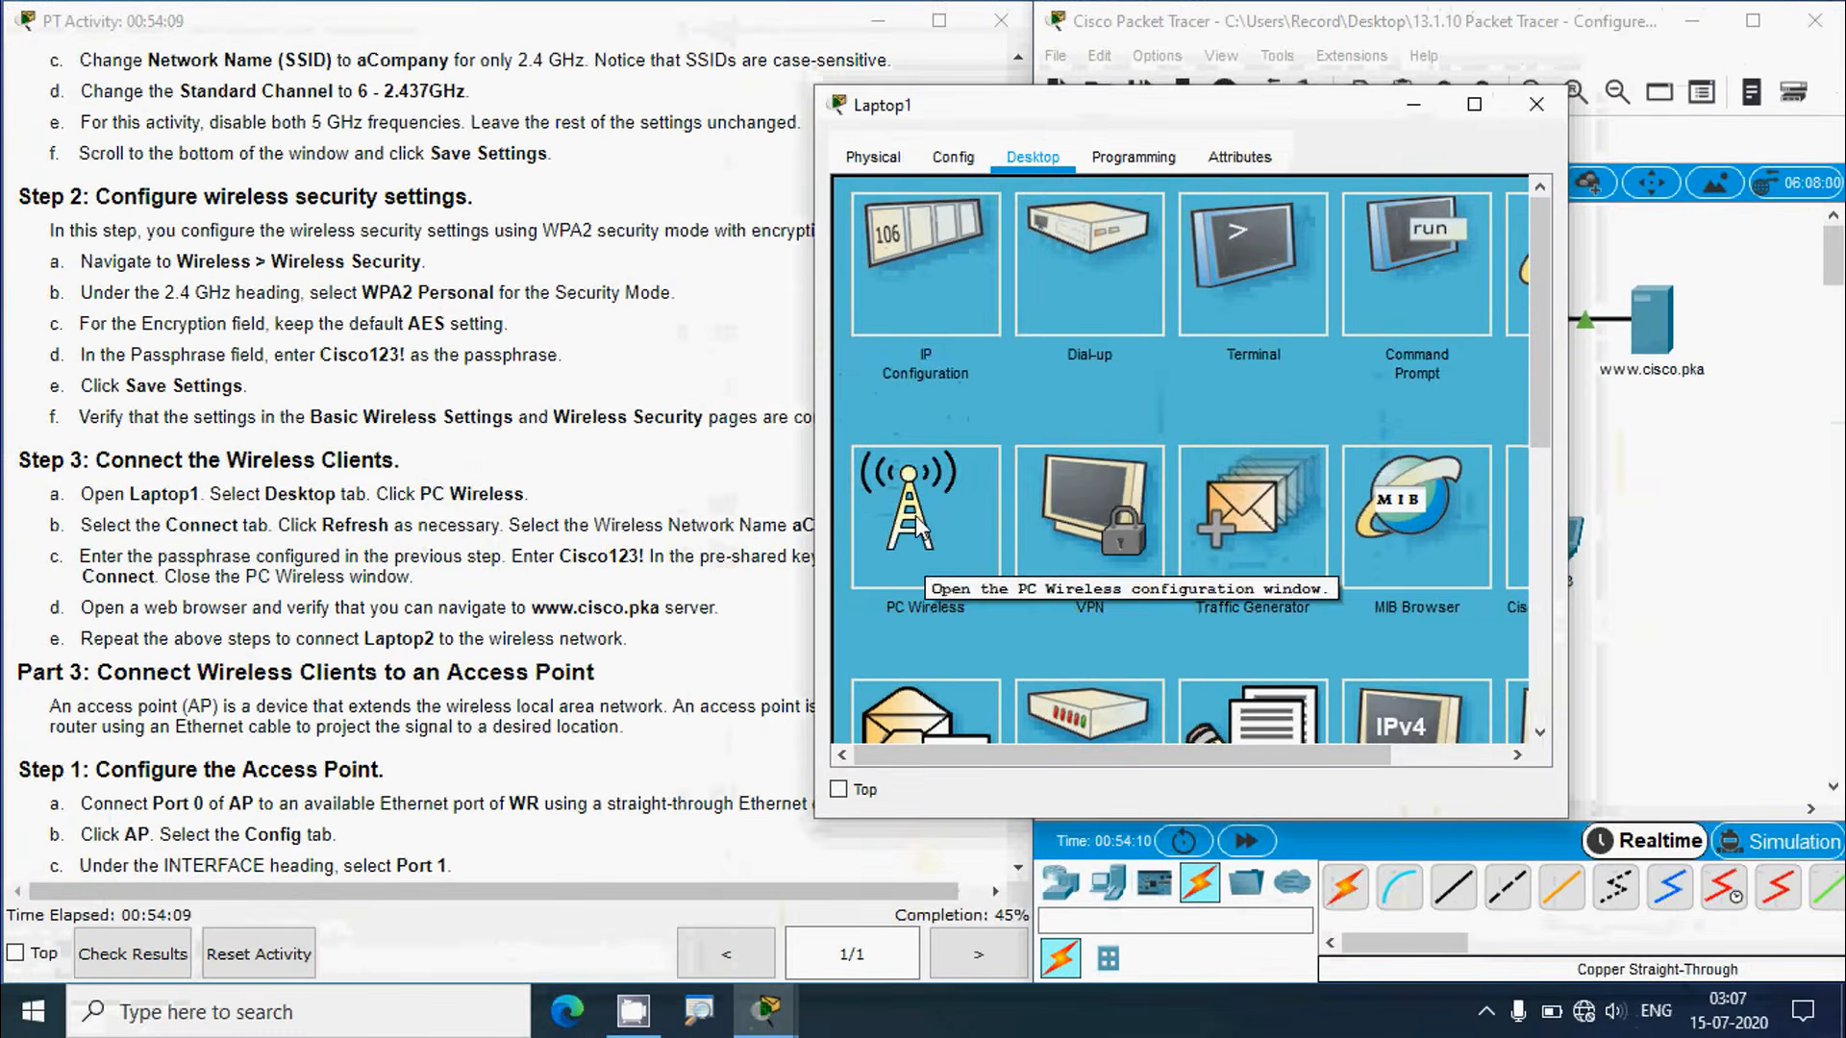
click(918, 526)
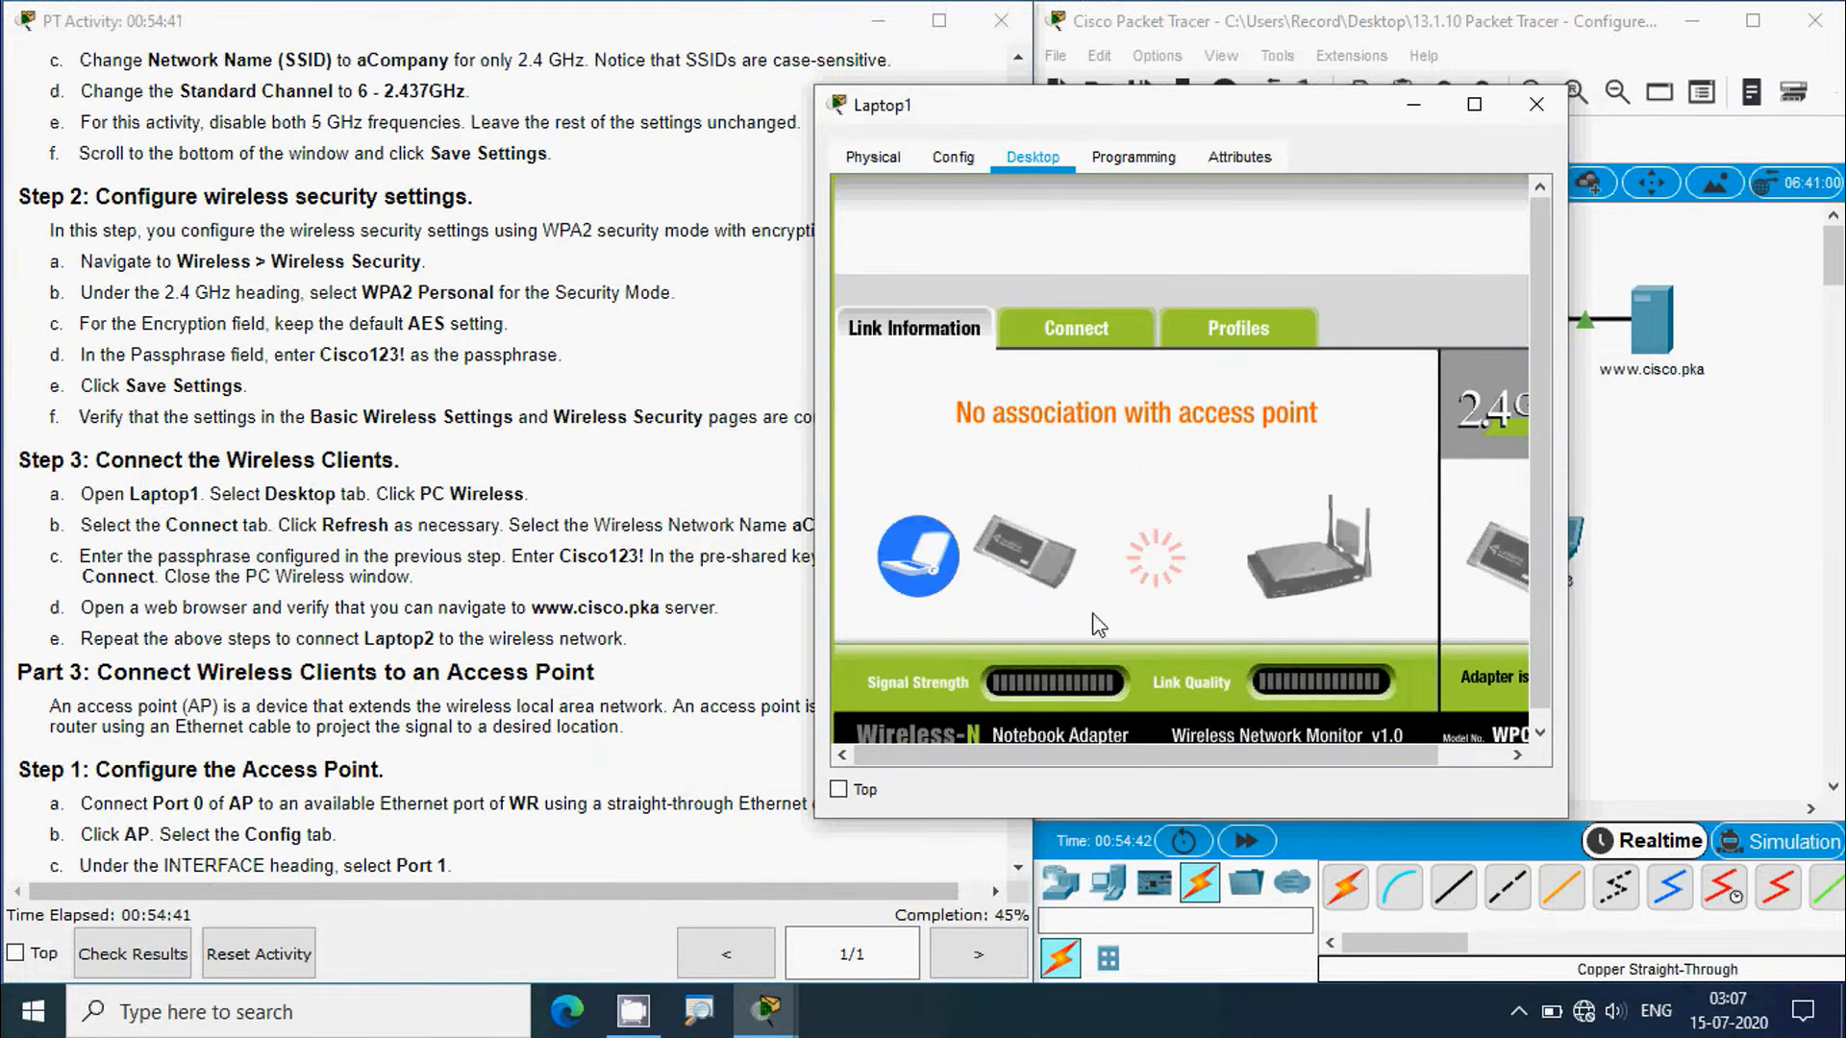
click(245, 567)
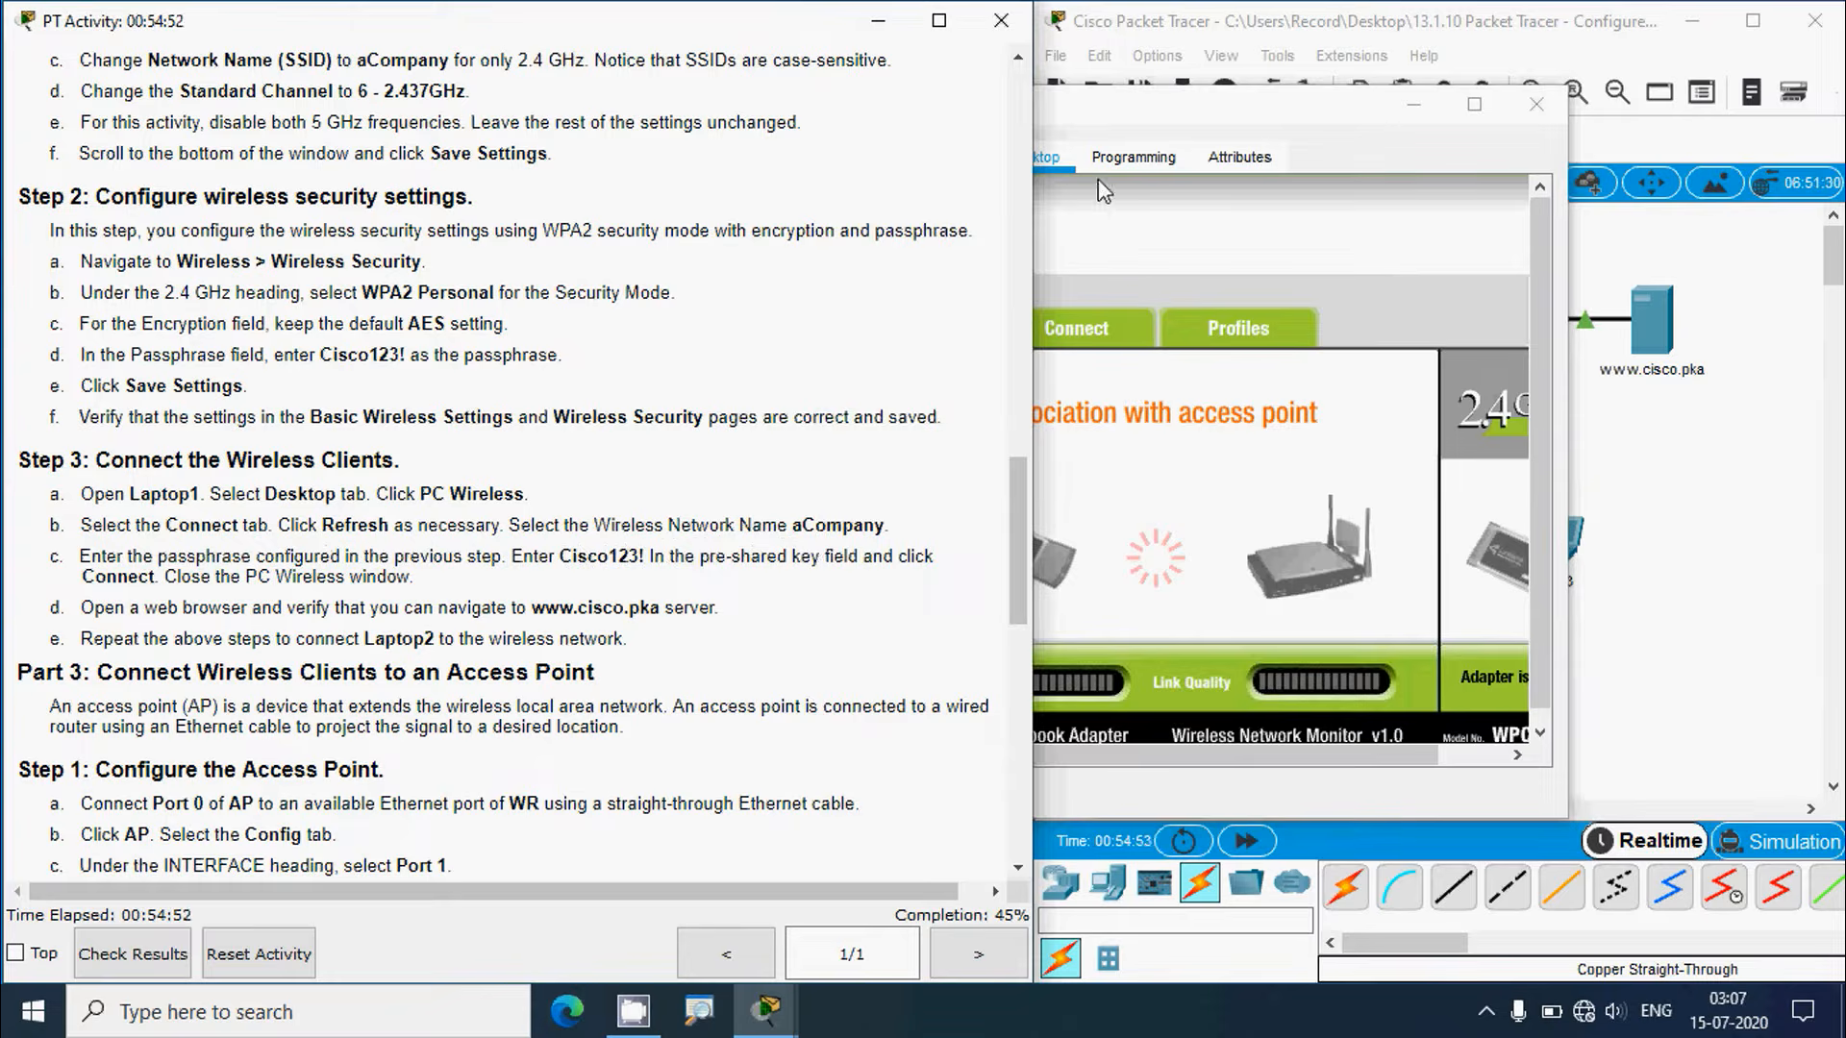
click(1120, 110)
Step: Refresh Laptop1's available wireless networks and select aCompany
click(1086, 333)
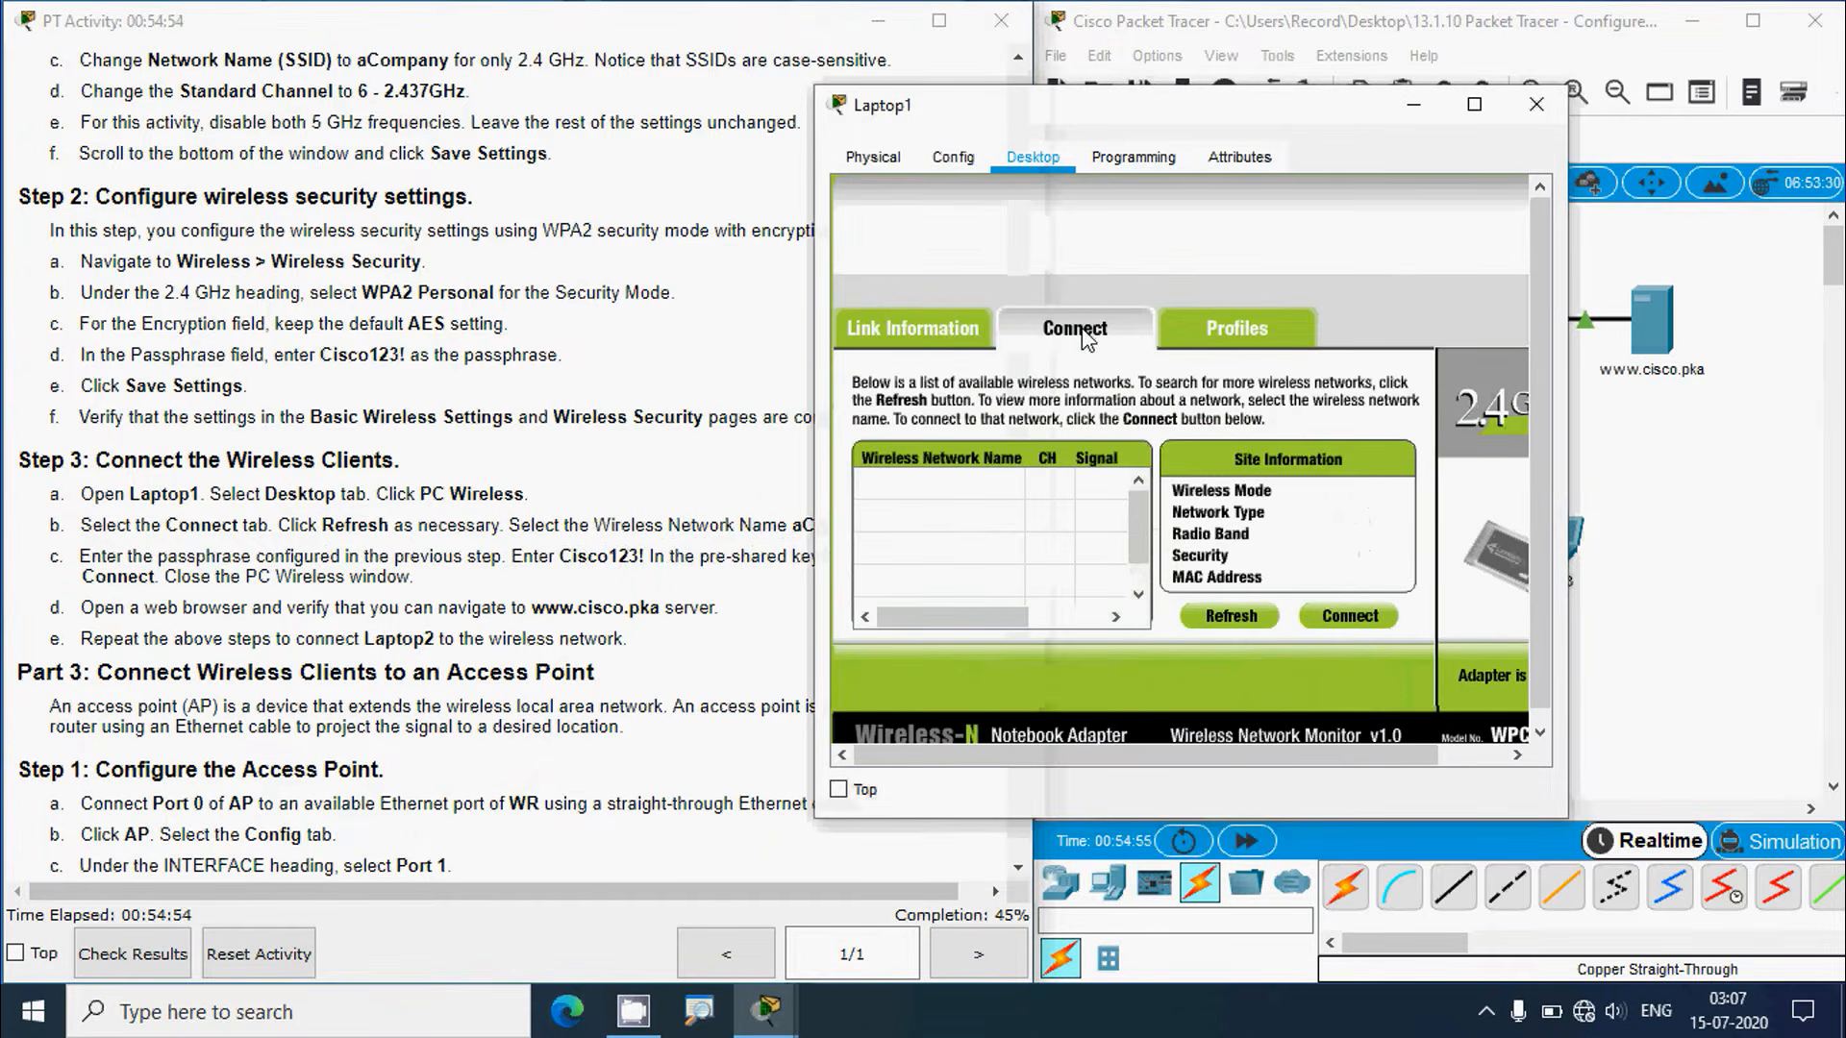
click(1219, 620)
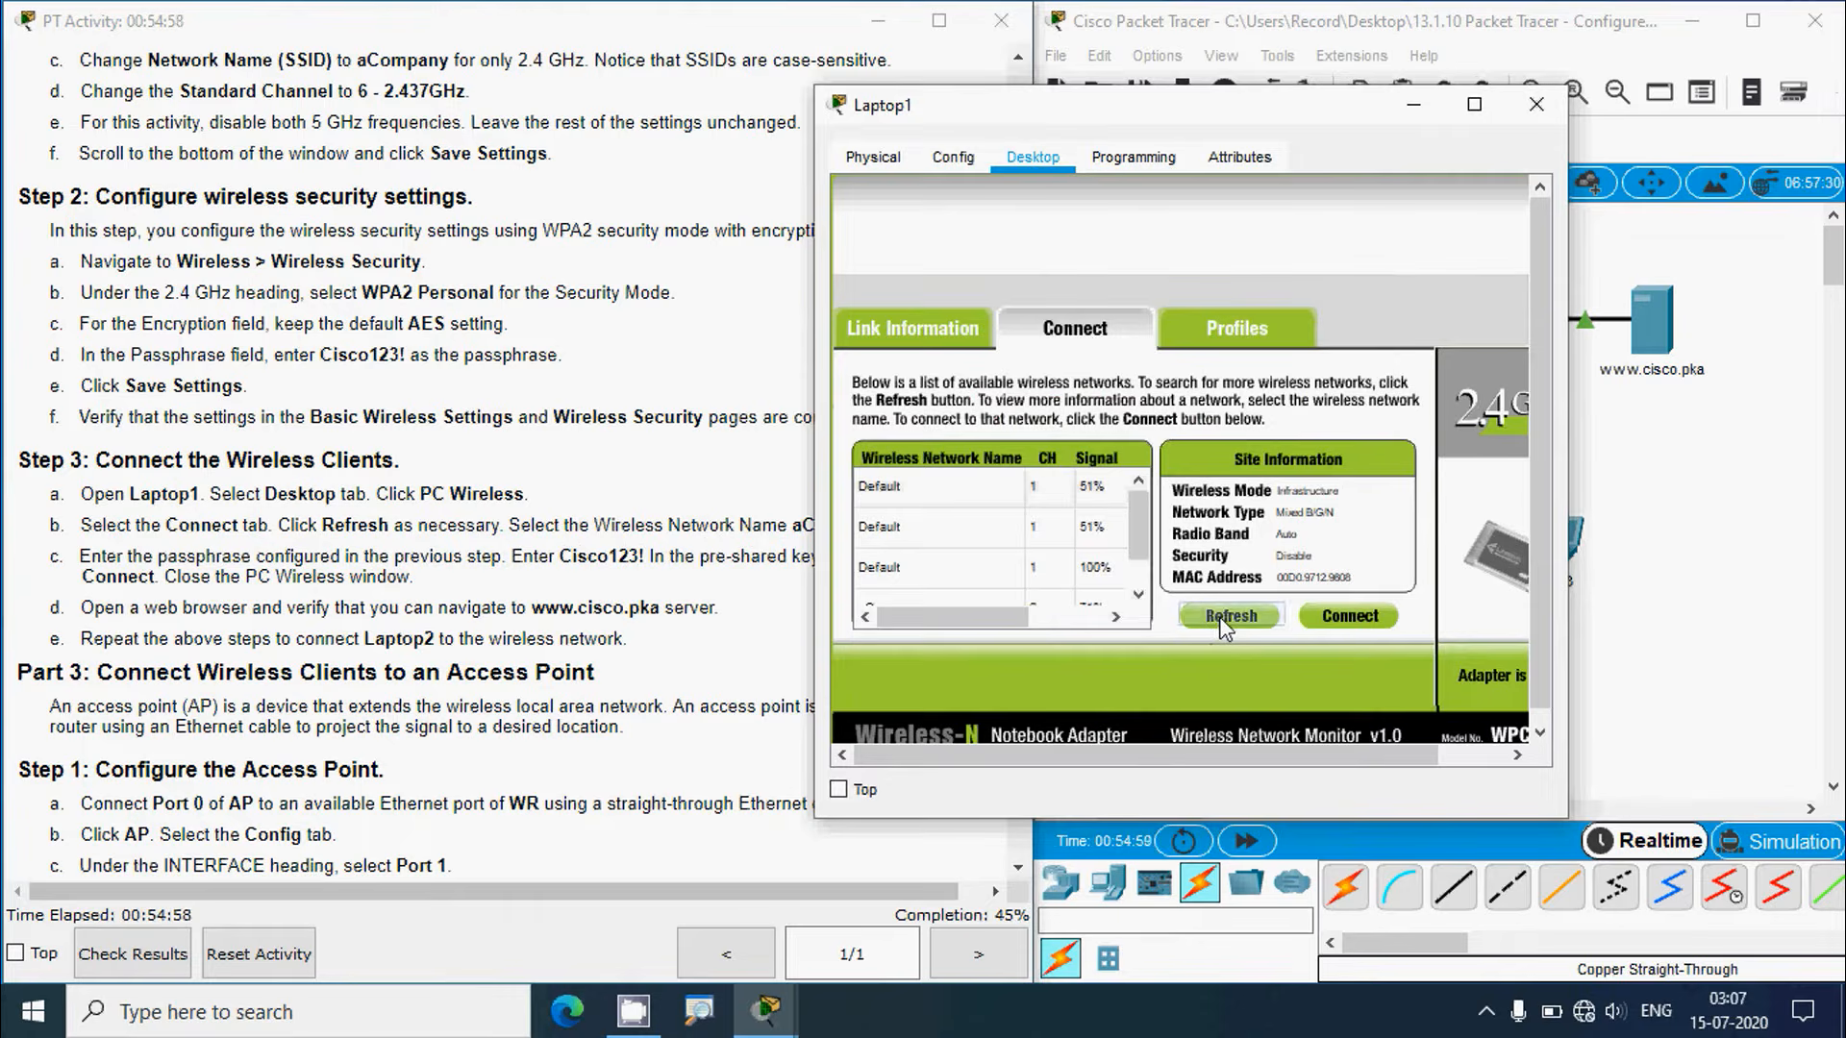
click(1219, 617)
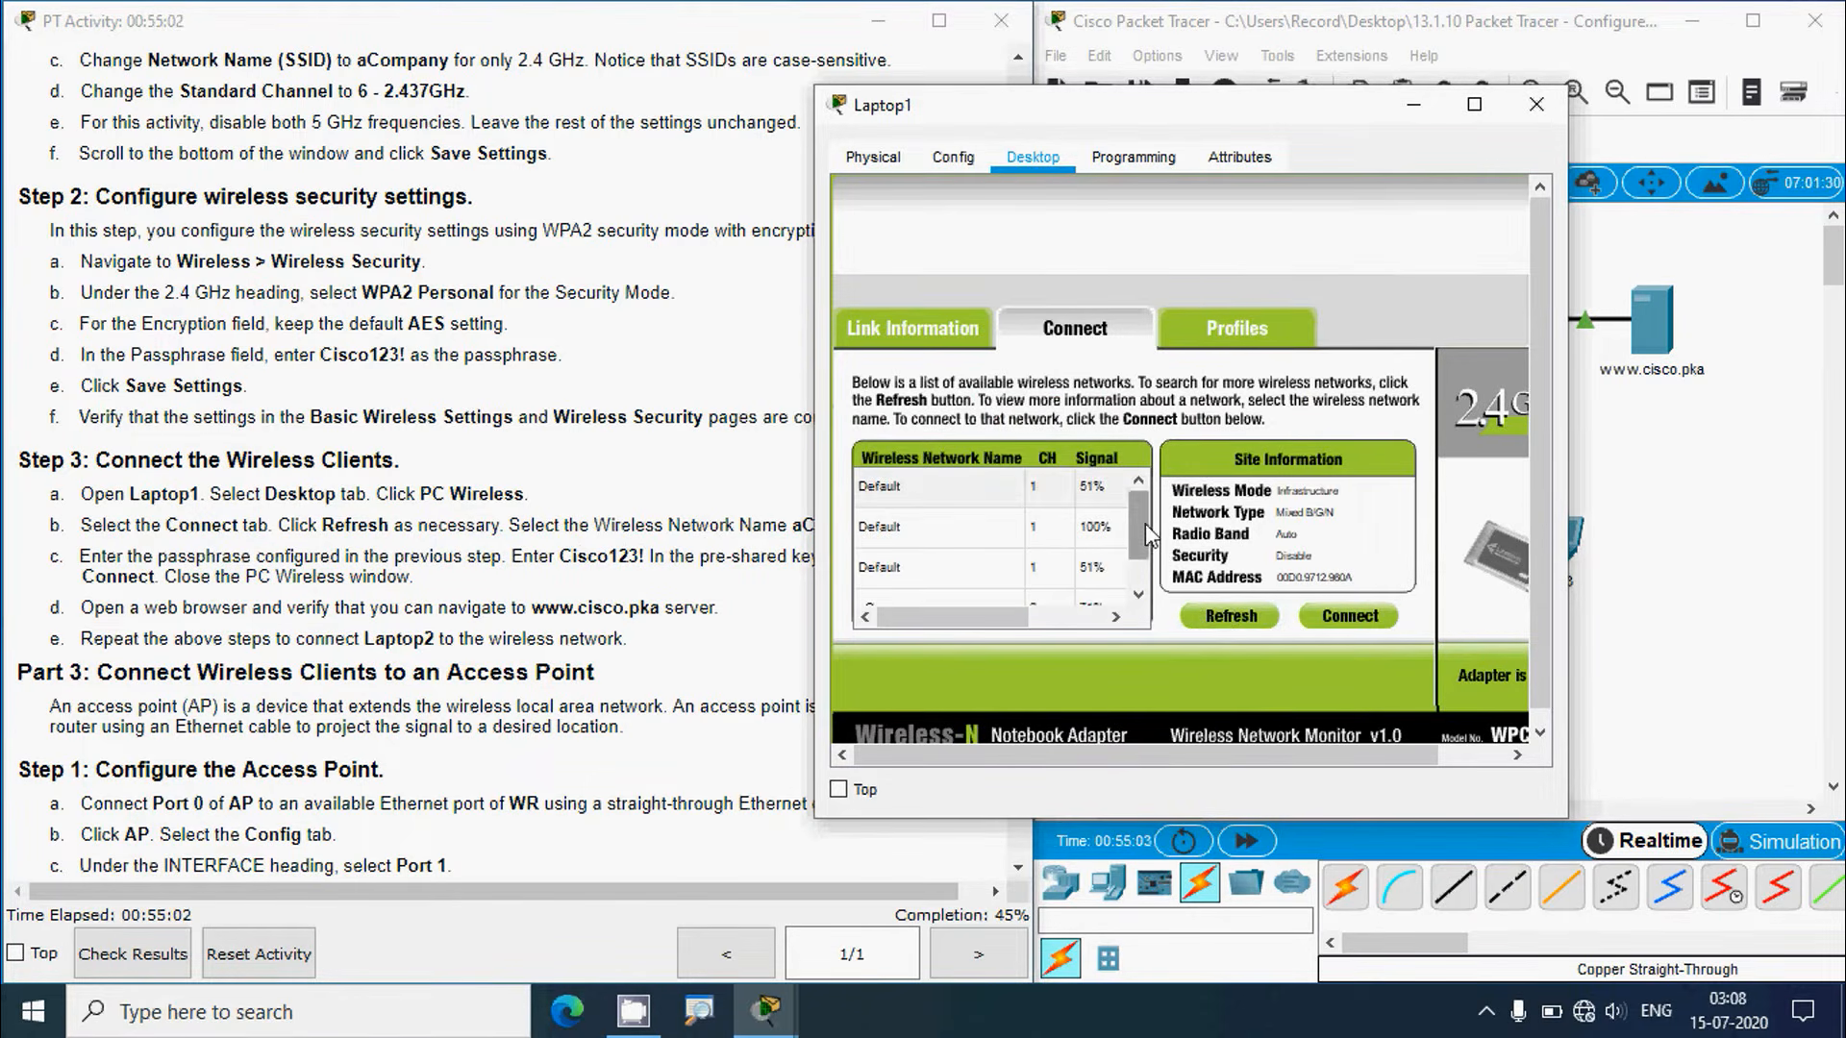
drag(1147, 533, 1146, 557)
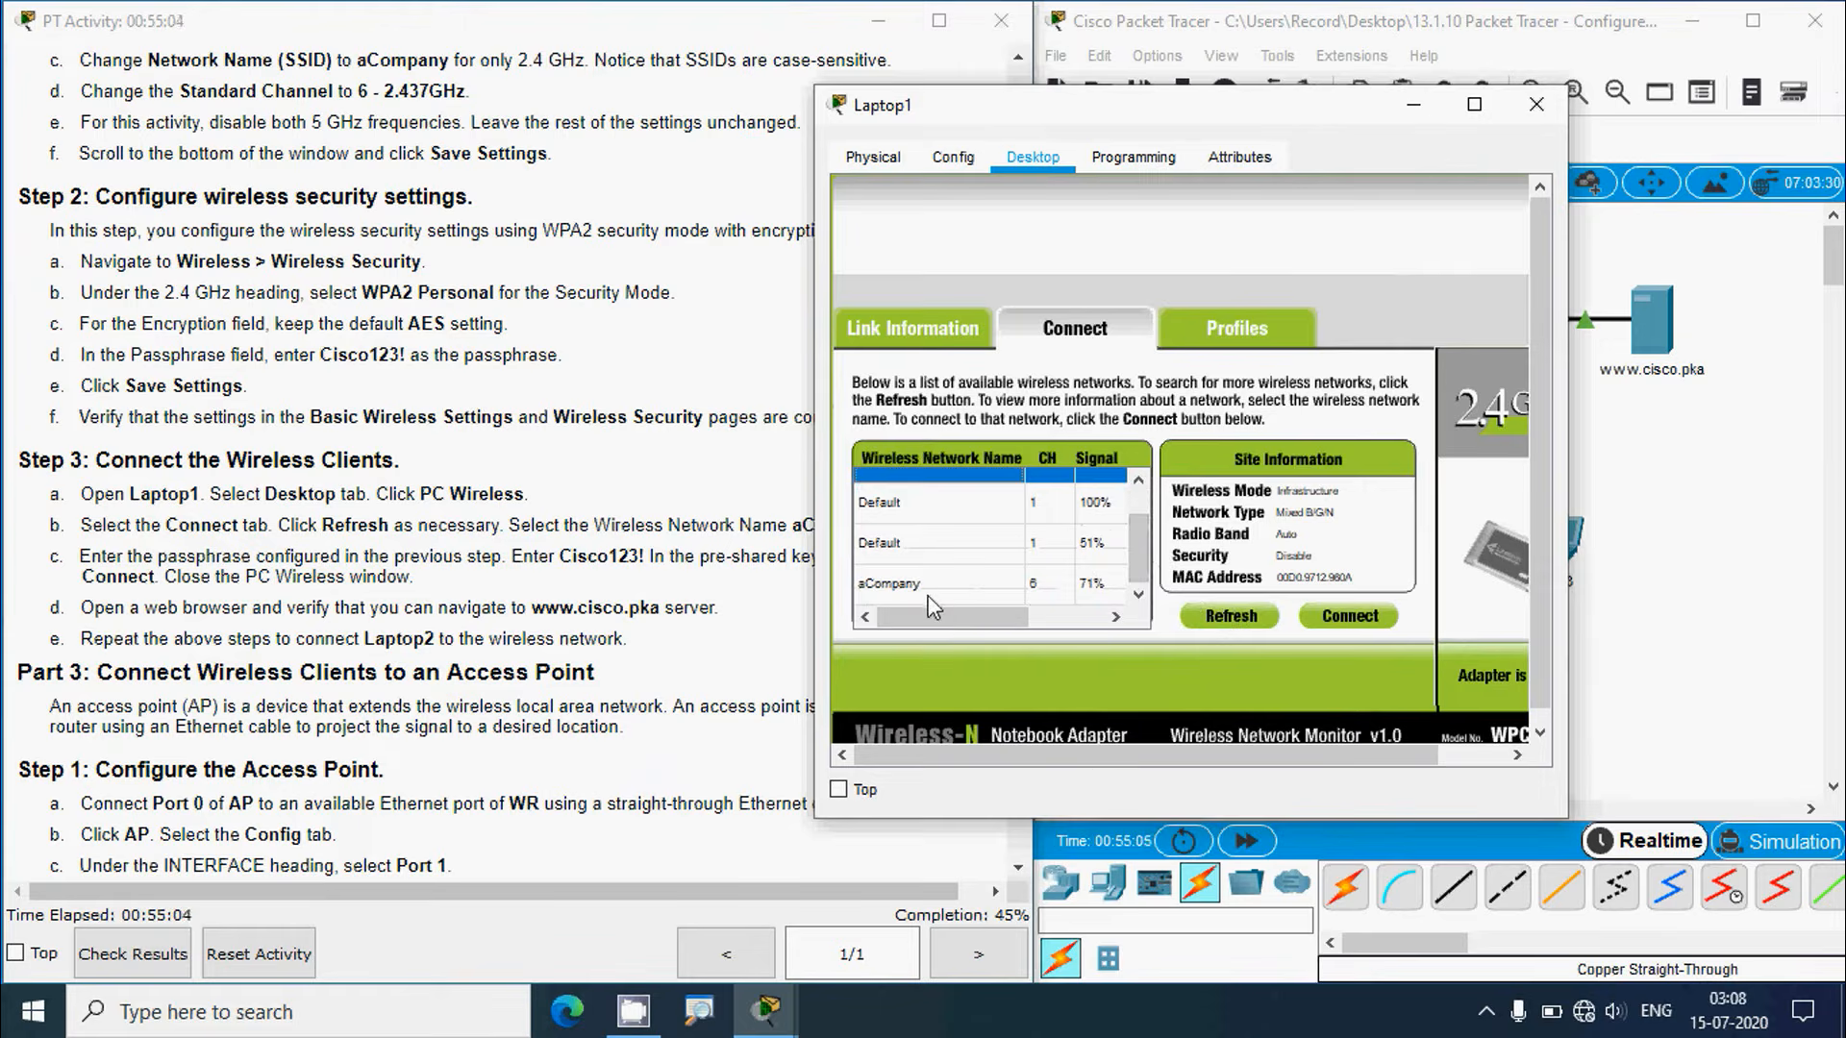
click(897, 588)
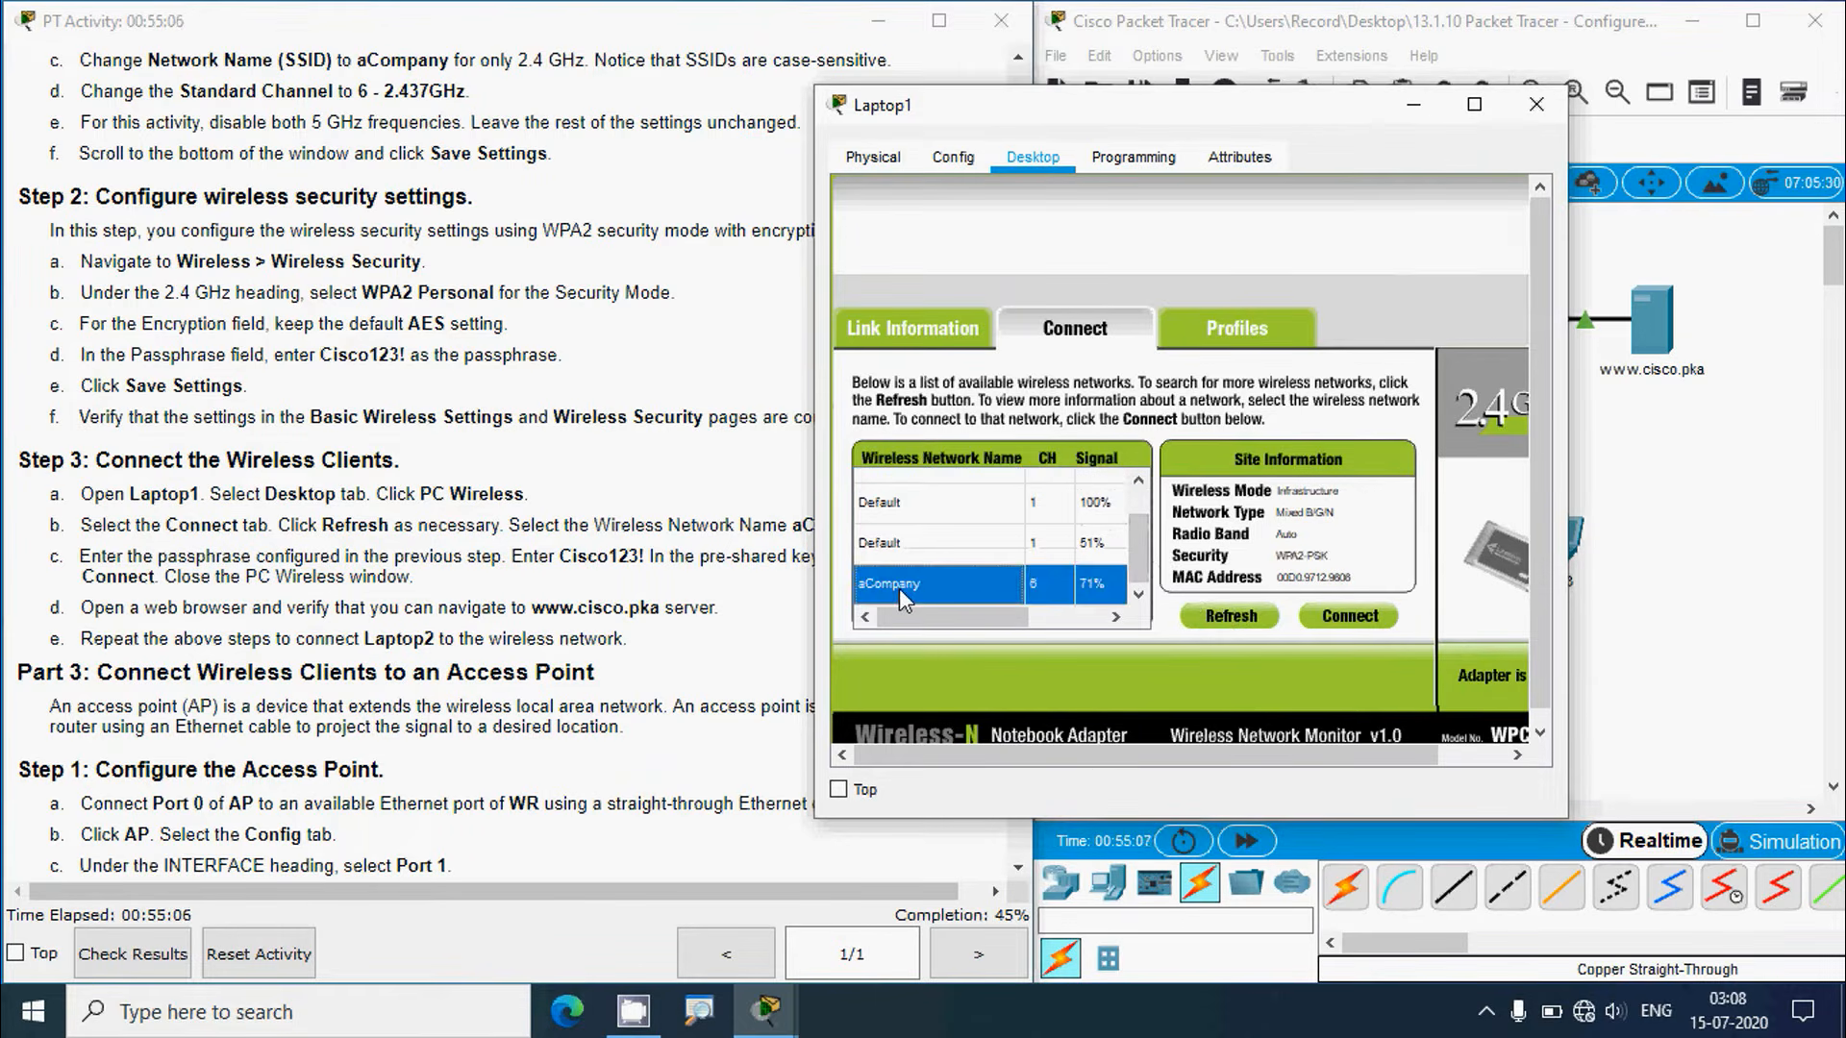
Step: Join aCompany using the step 3c passphrase as the pre-shared key, then close PC Wireless
click(709, 567)
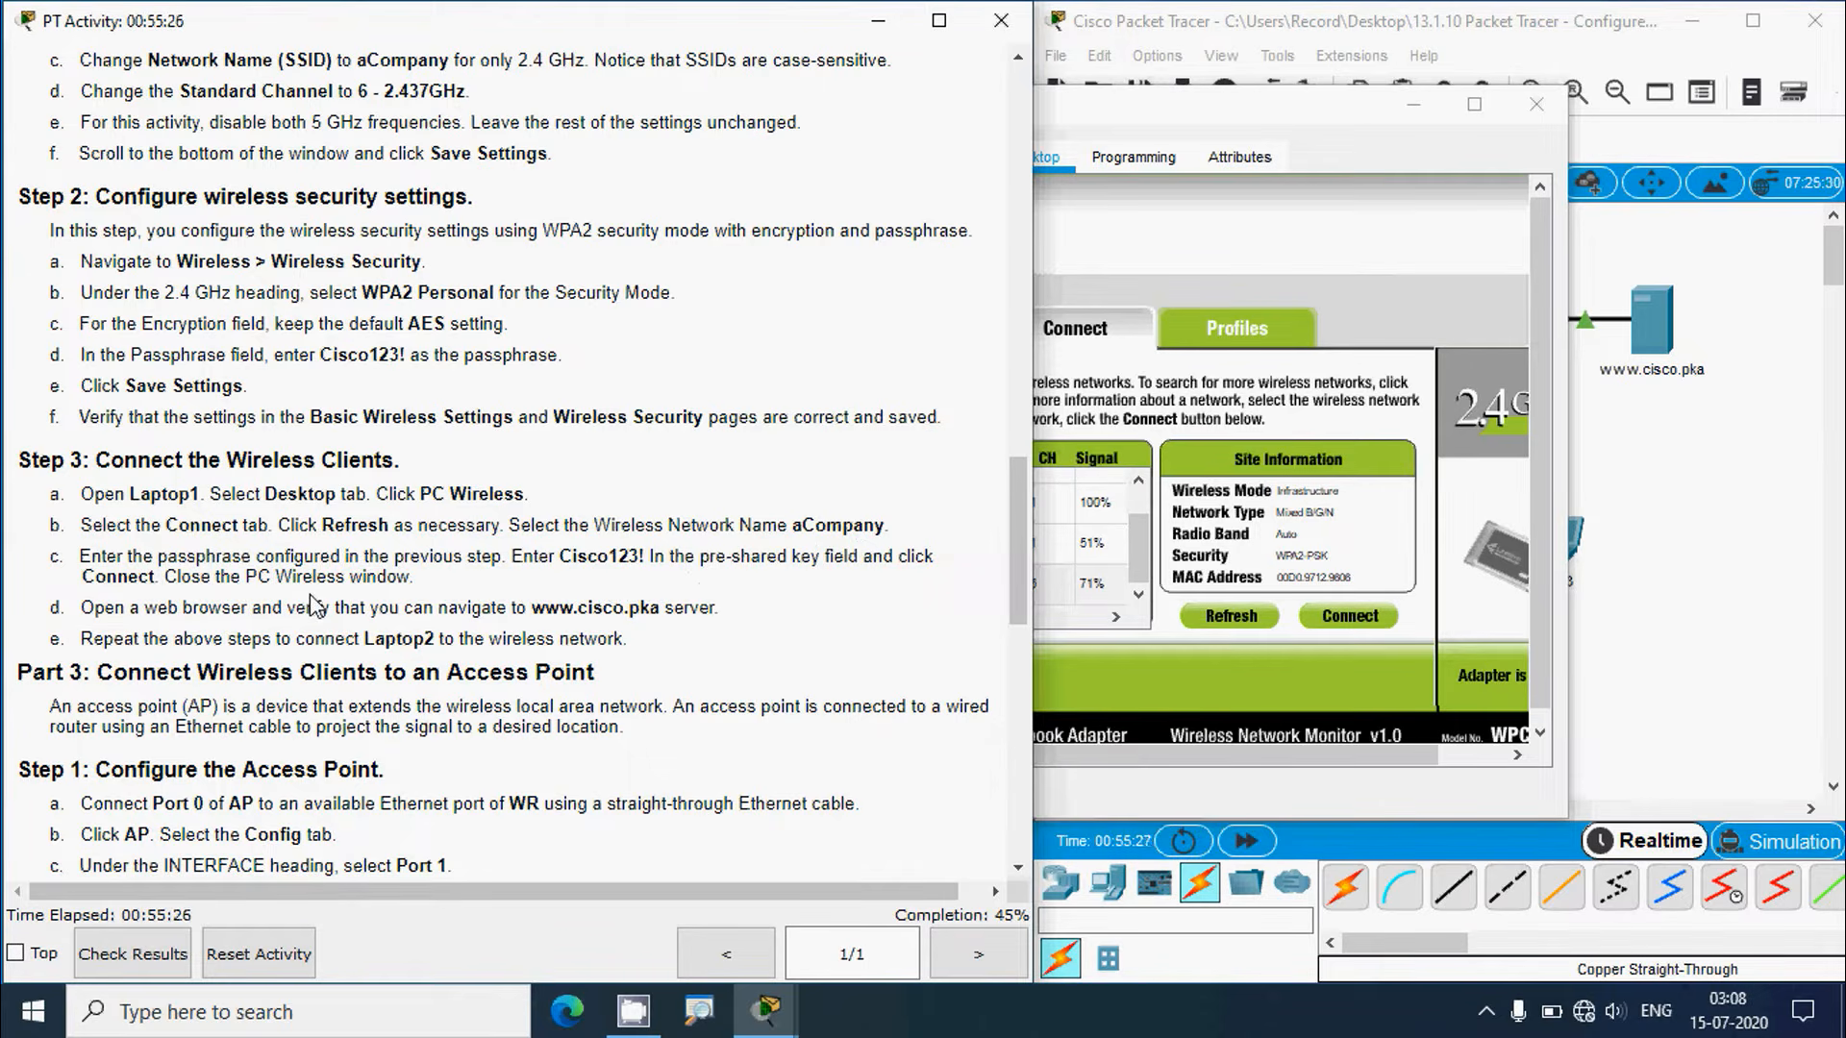
click(1105, 117)
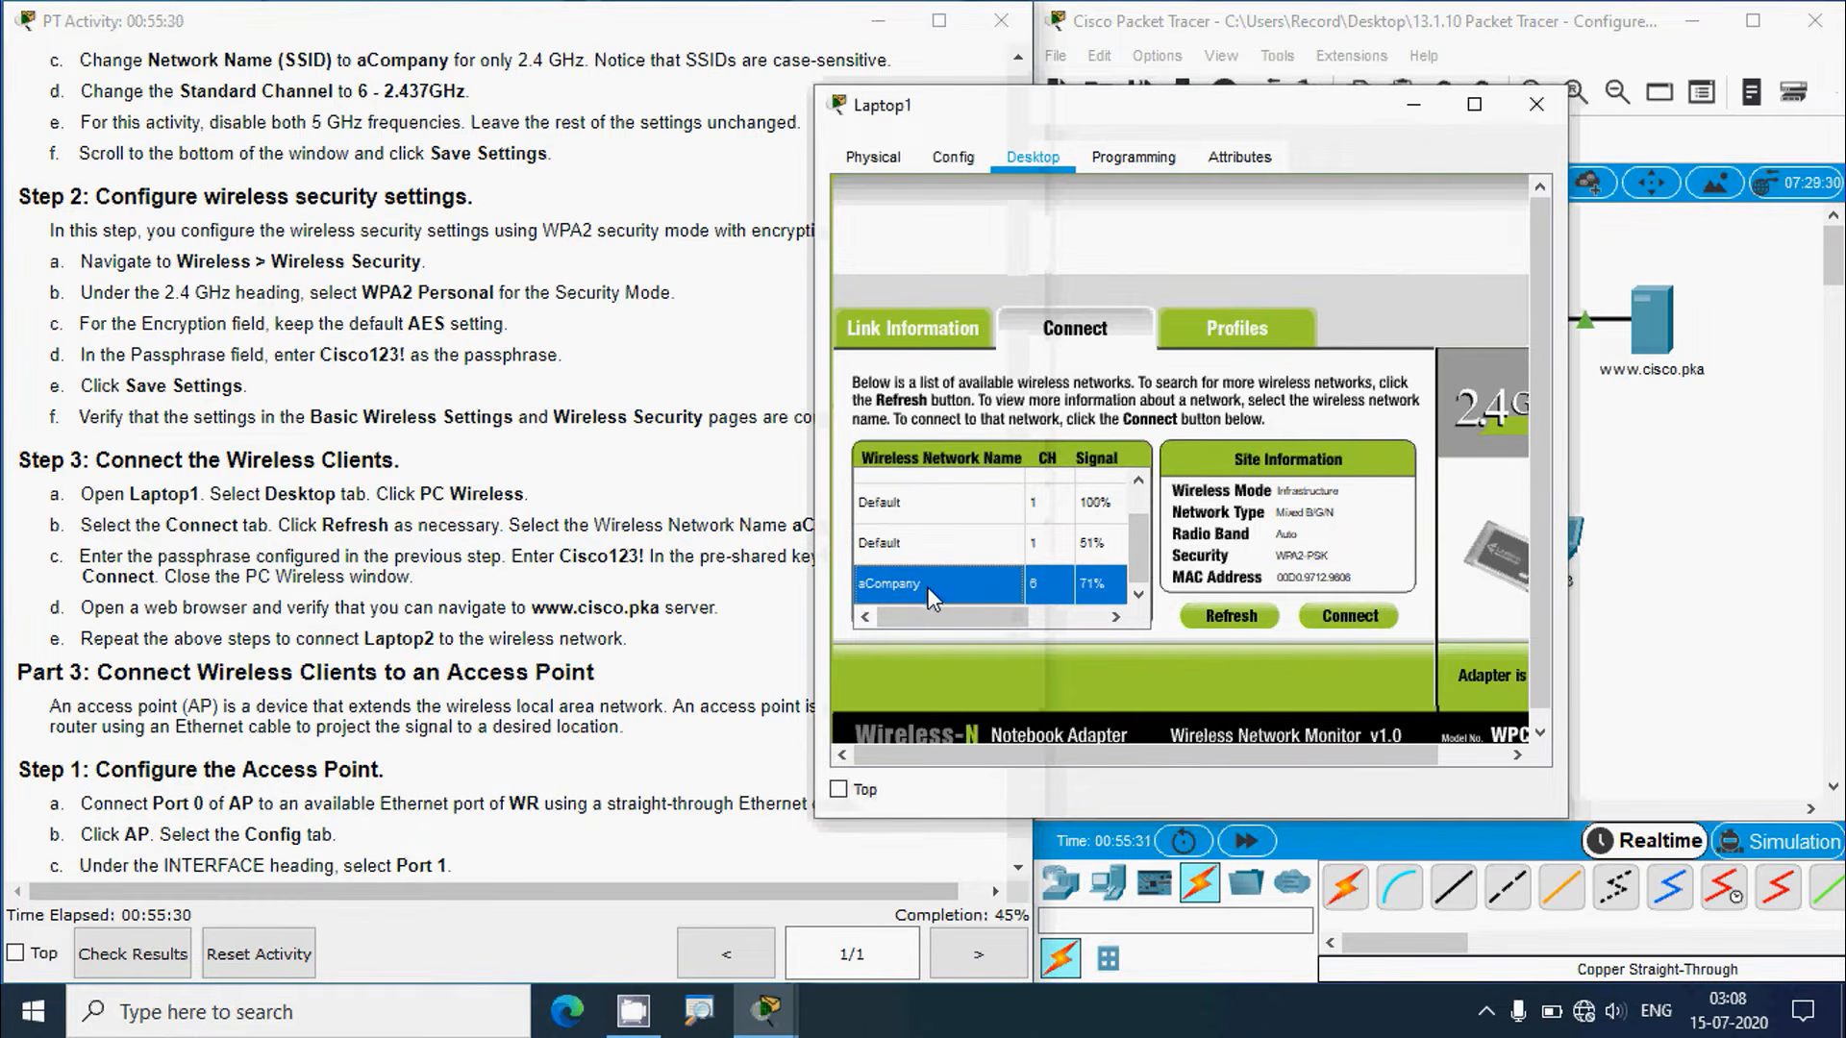
click(1328, 615)
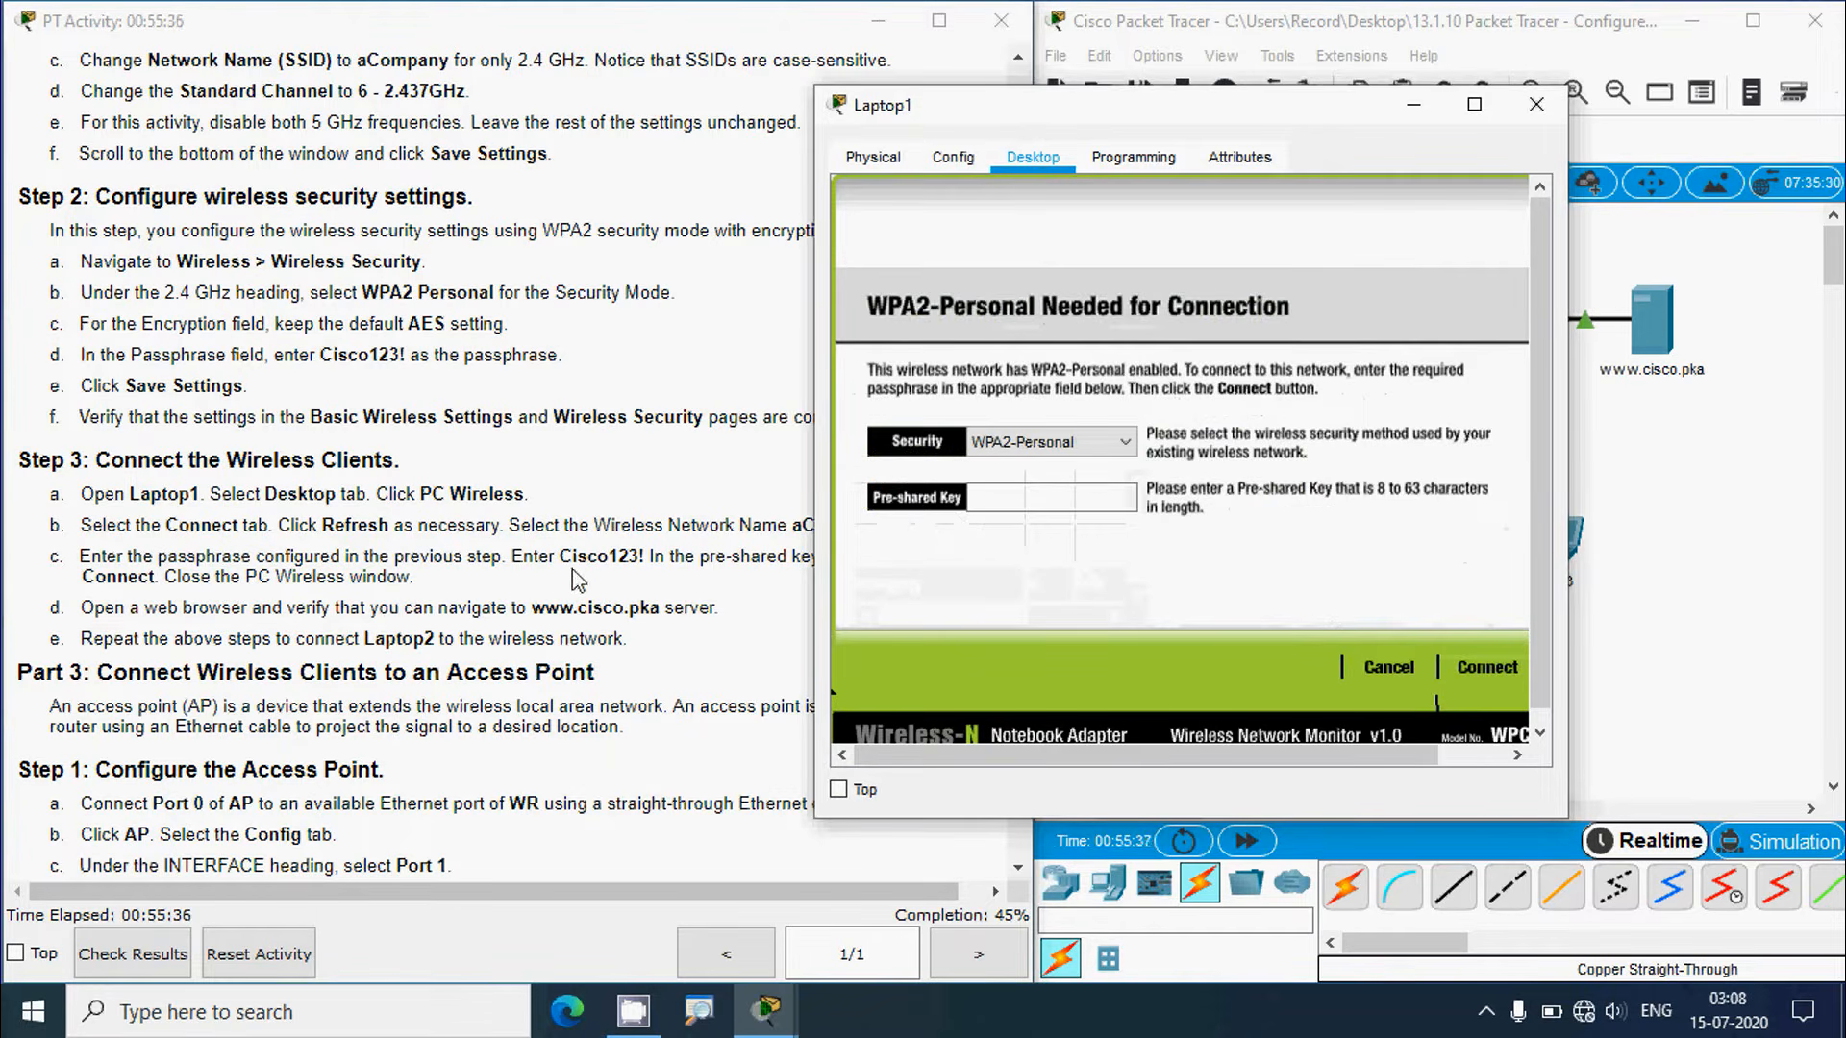
drag(559, 560, 644, 560)
key(ctrl+c)
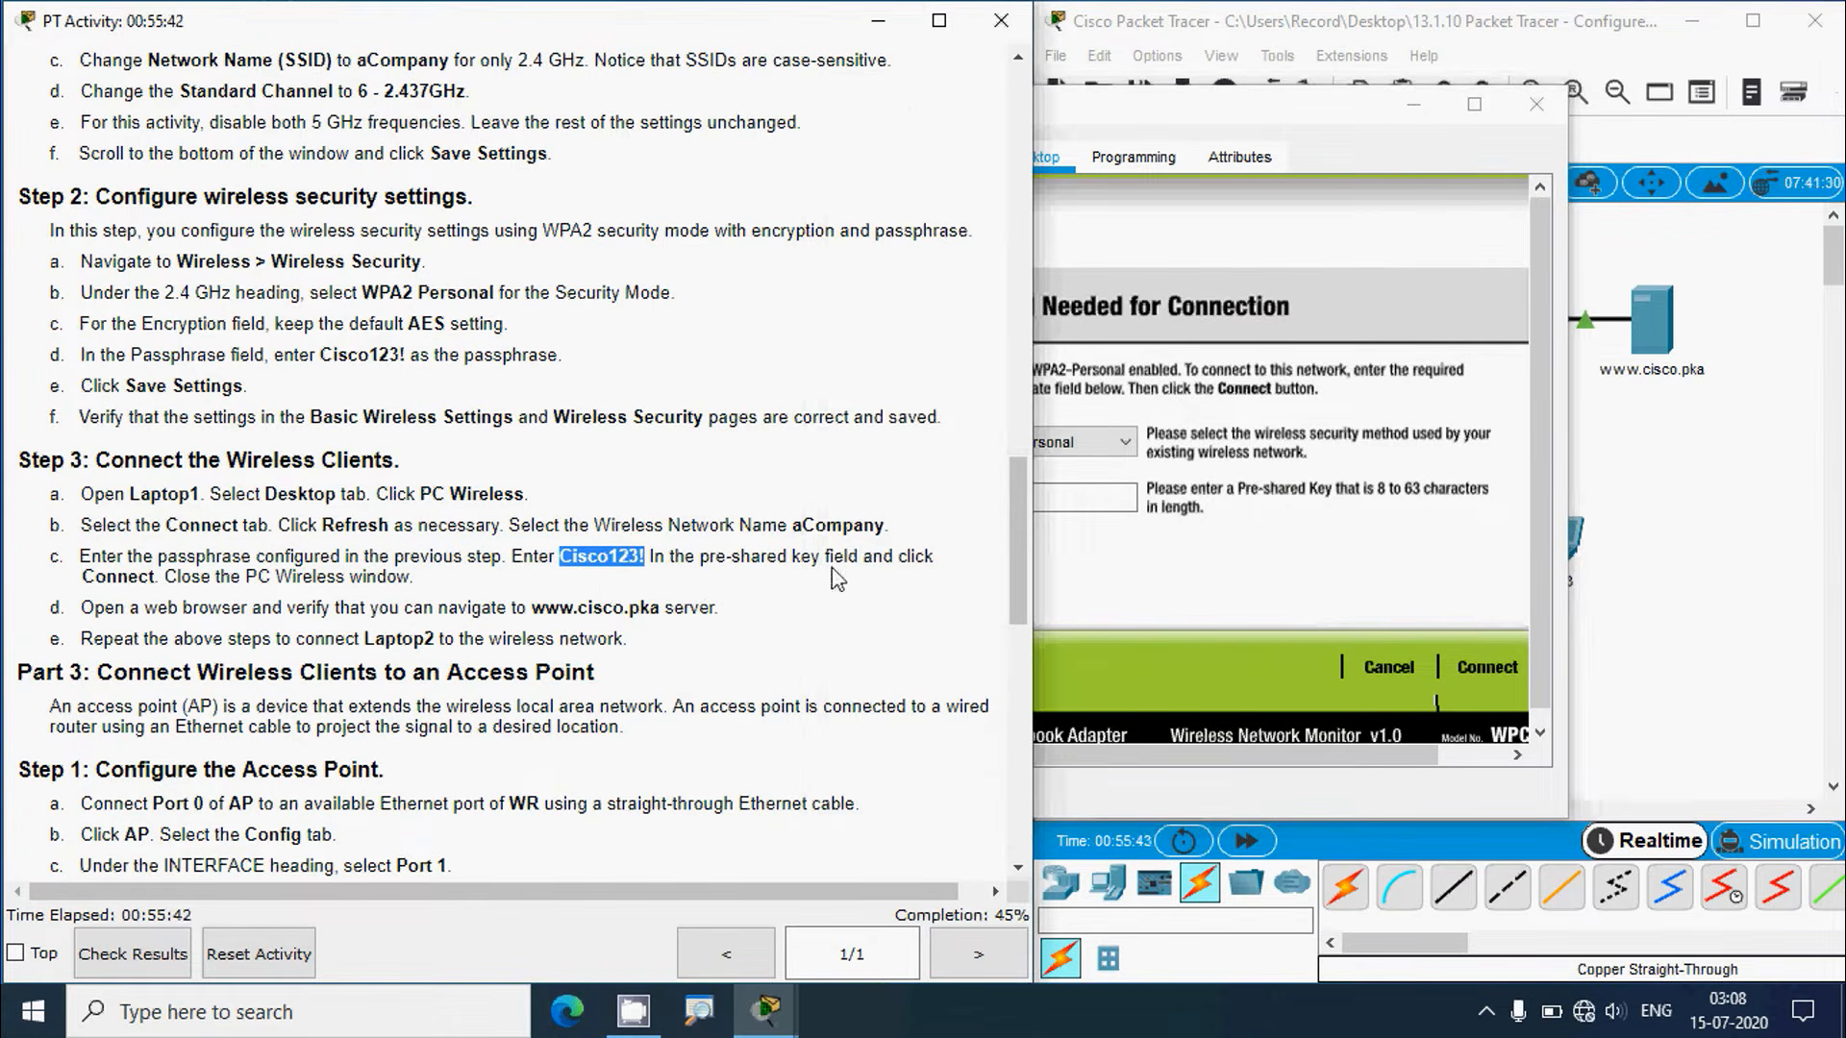
click(1076, 502)
key(ctrl+v)
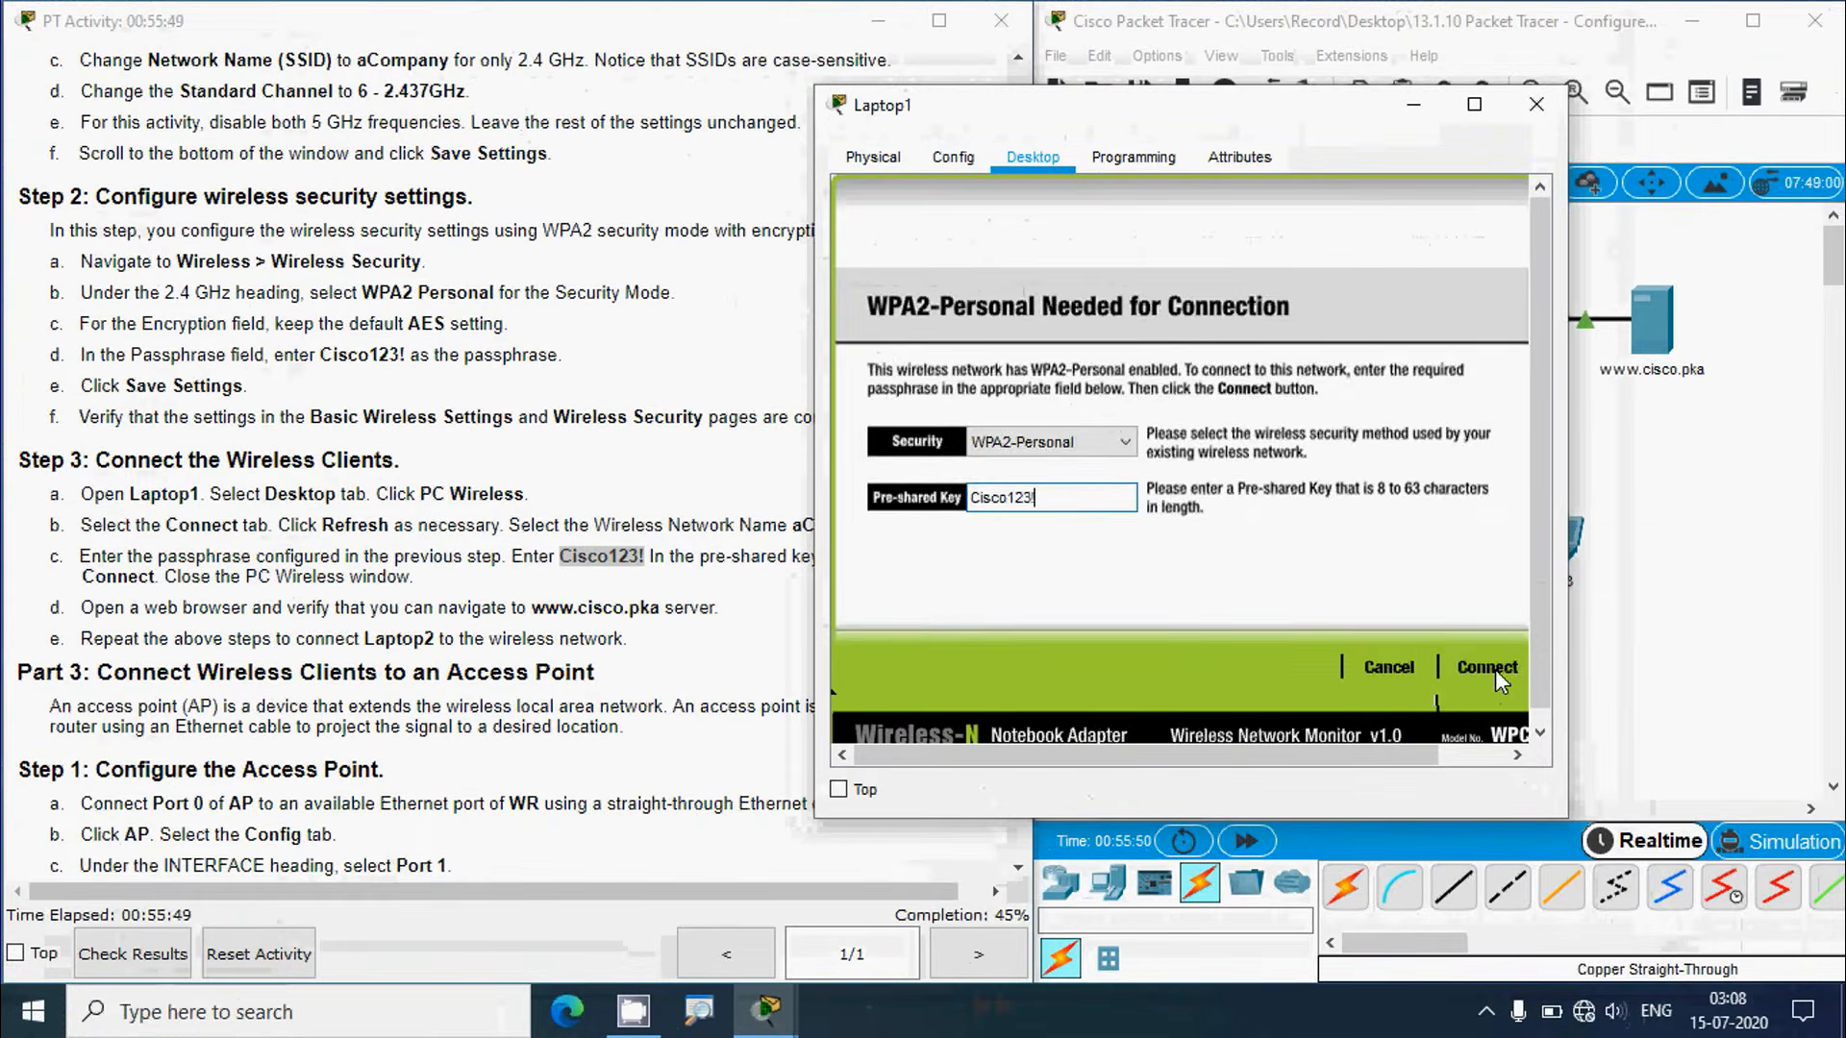
click(1487, 667)
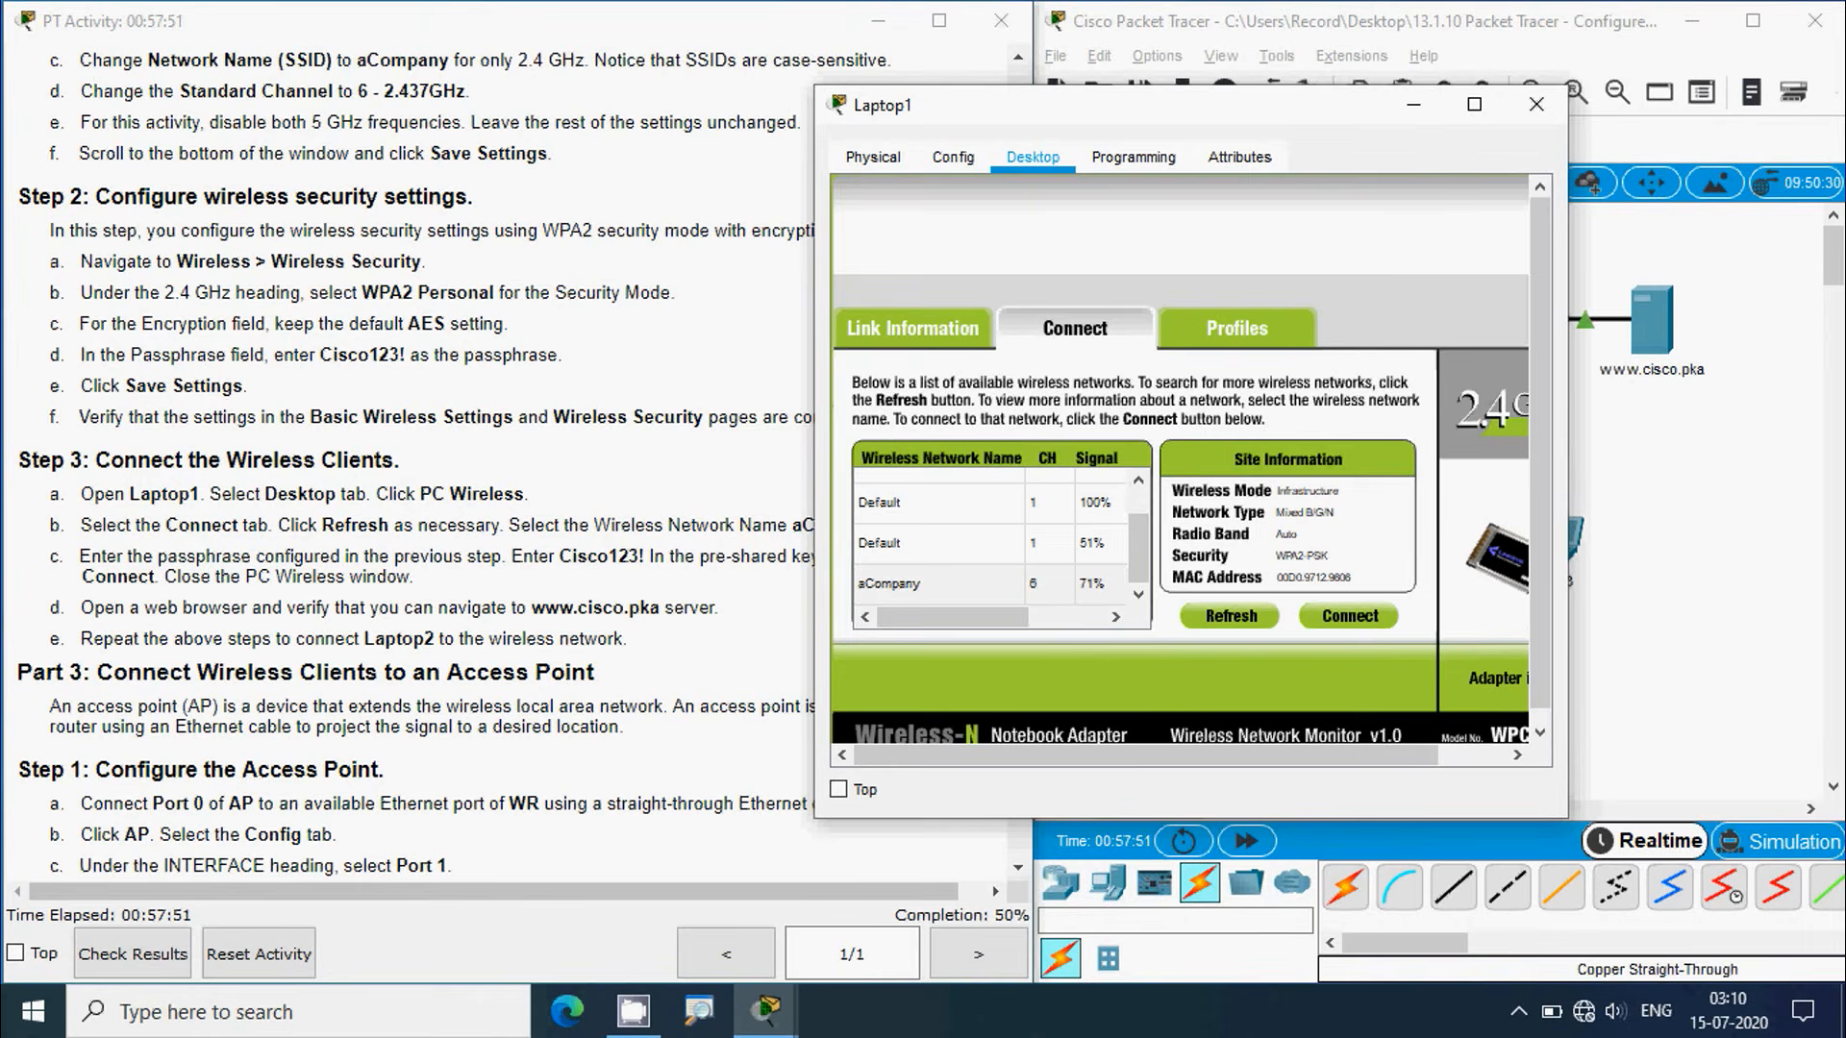
drag(1343, 757, 1418, 764)
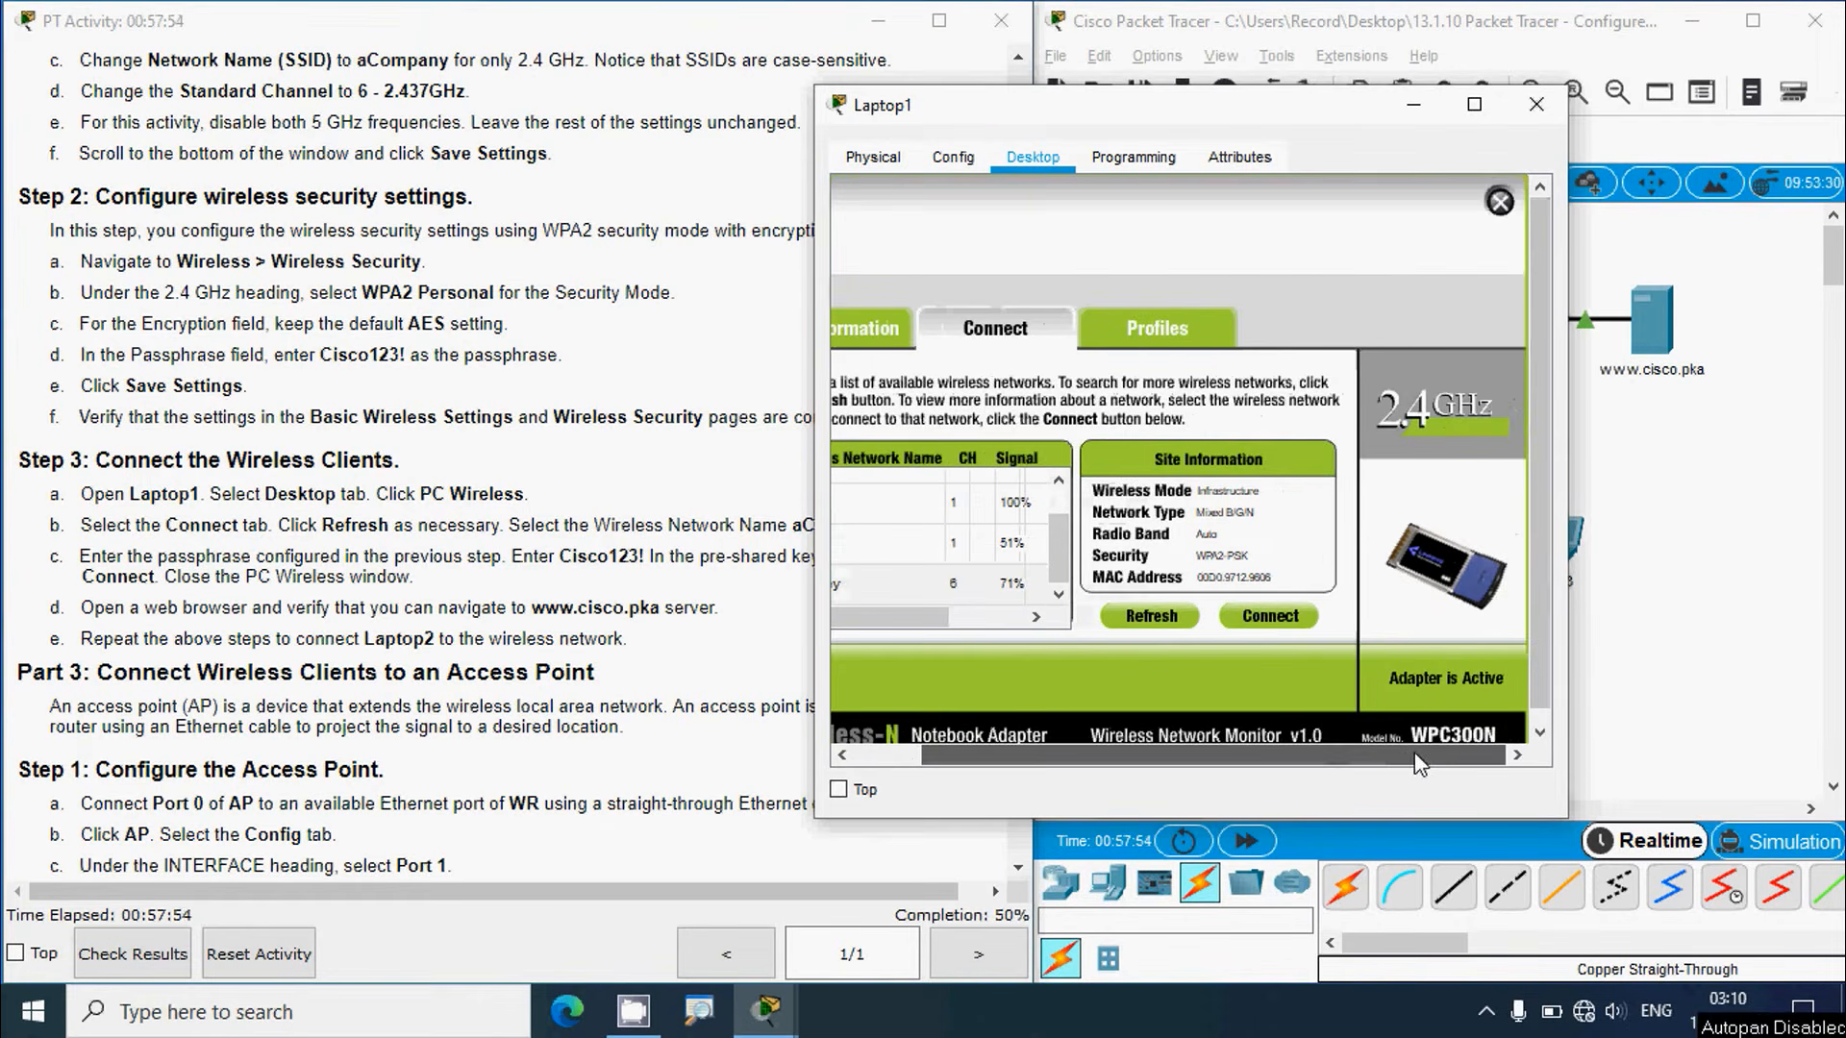
click(1499, 205)
click(1679, 515)
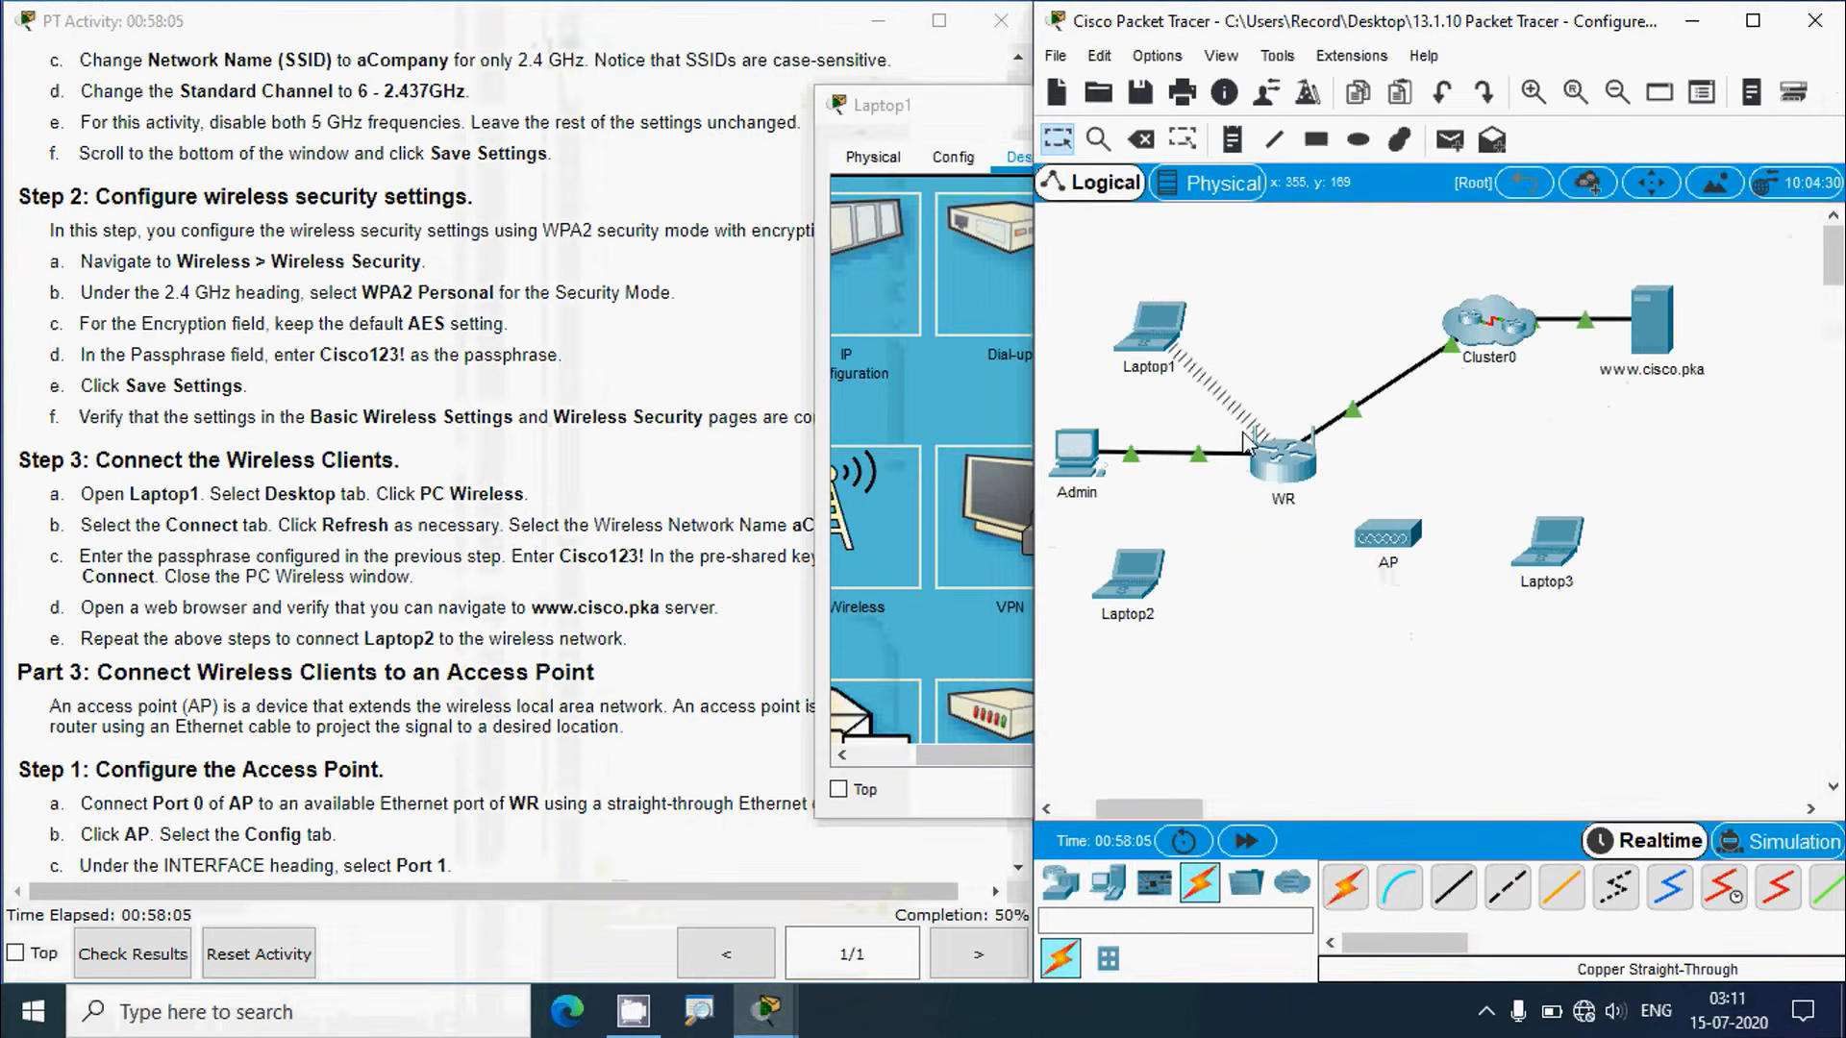
mouse_move(1341, 504)
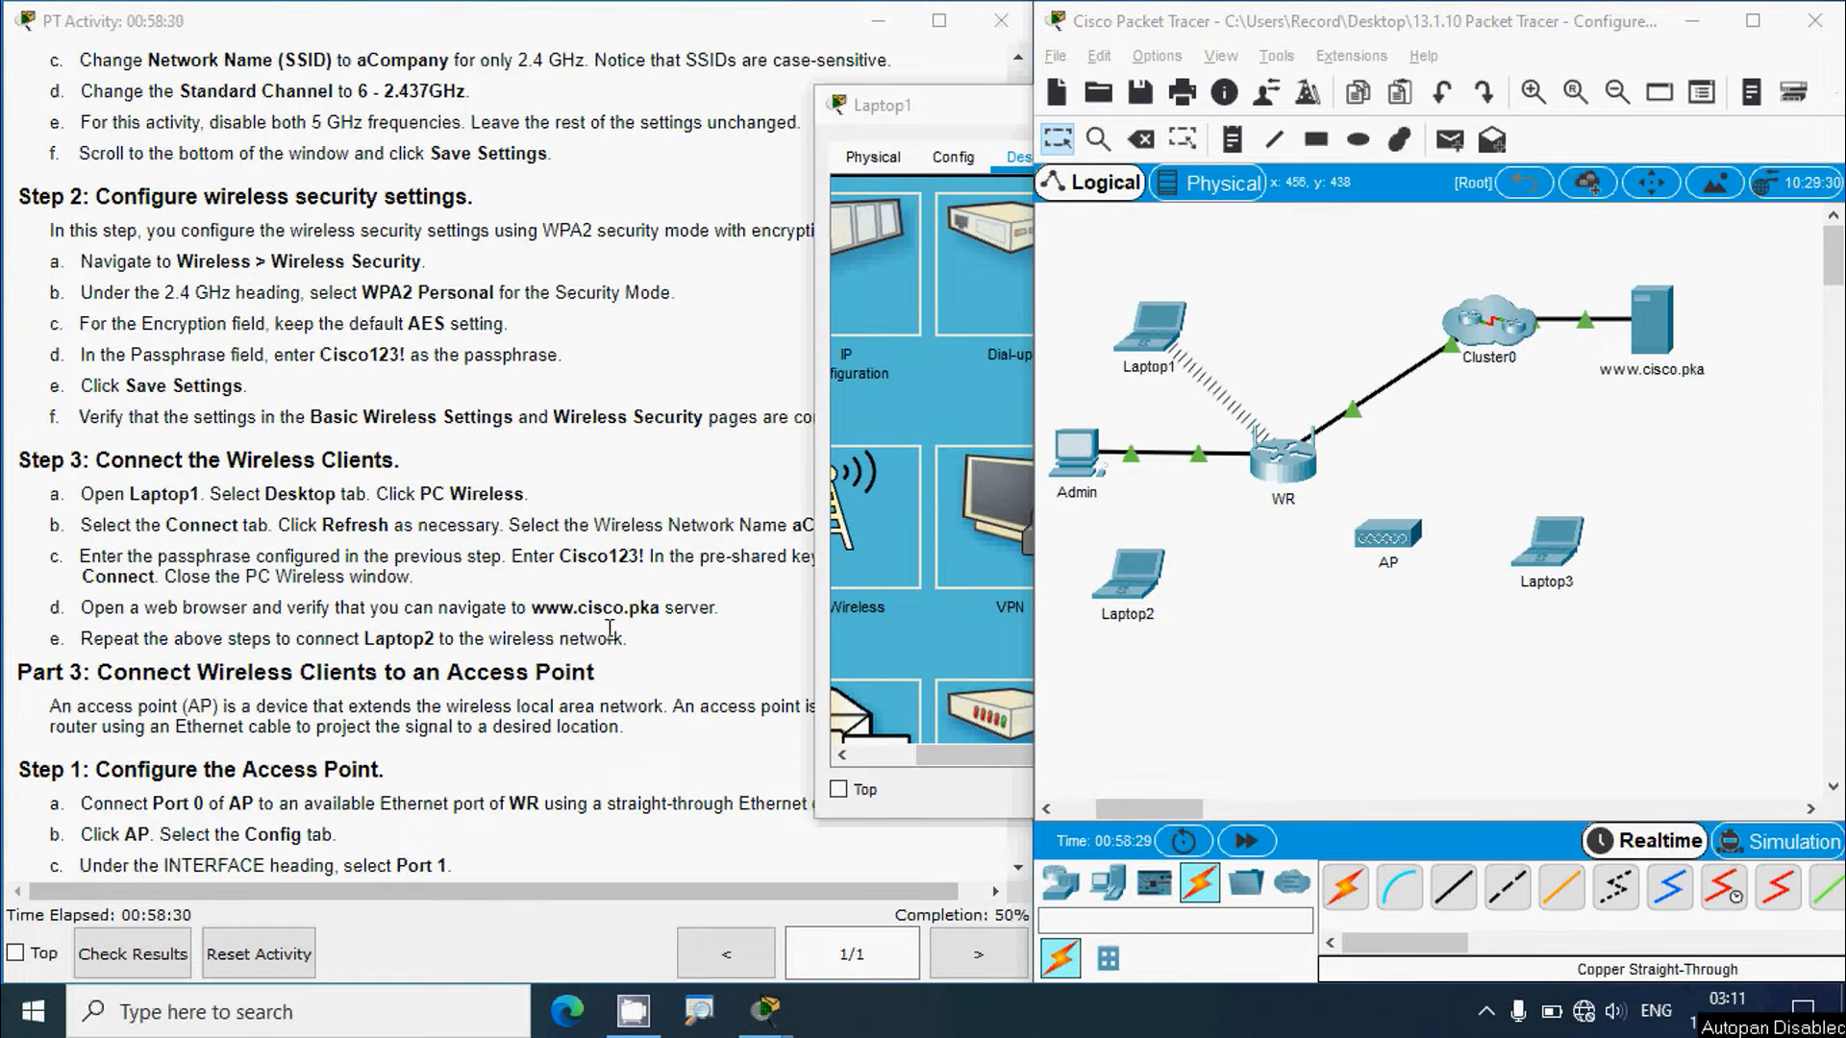
click(910, 113)
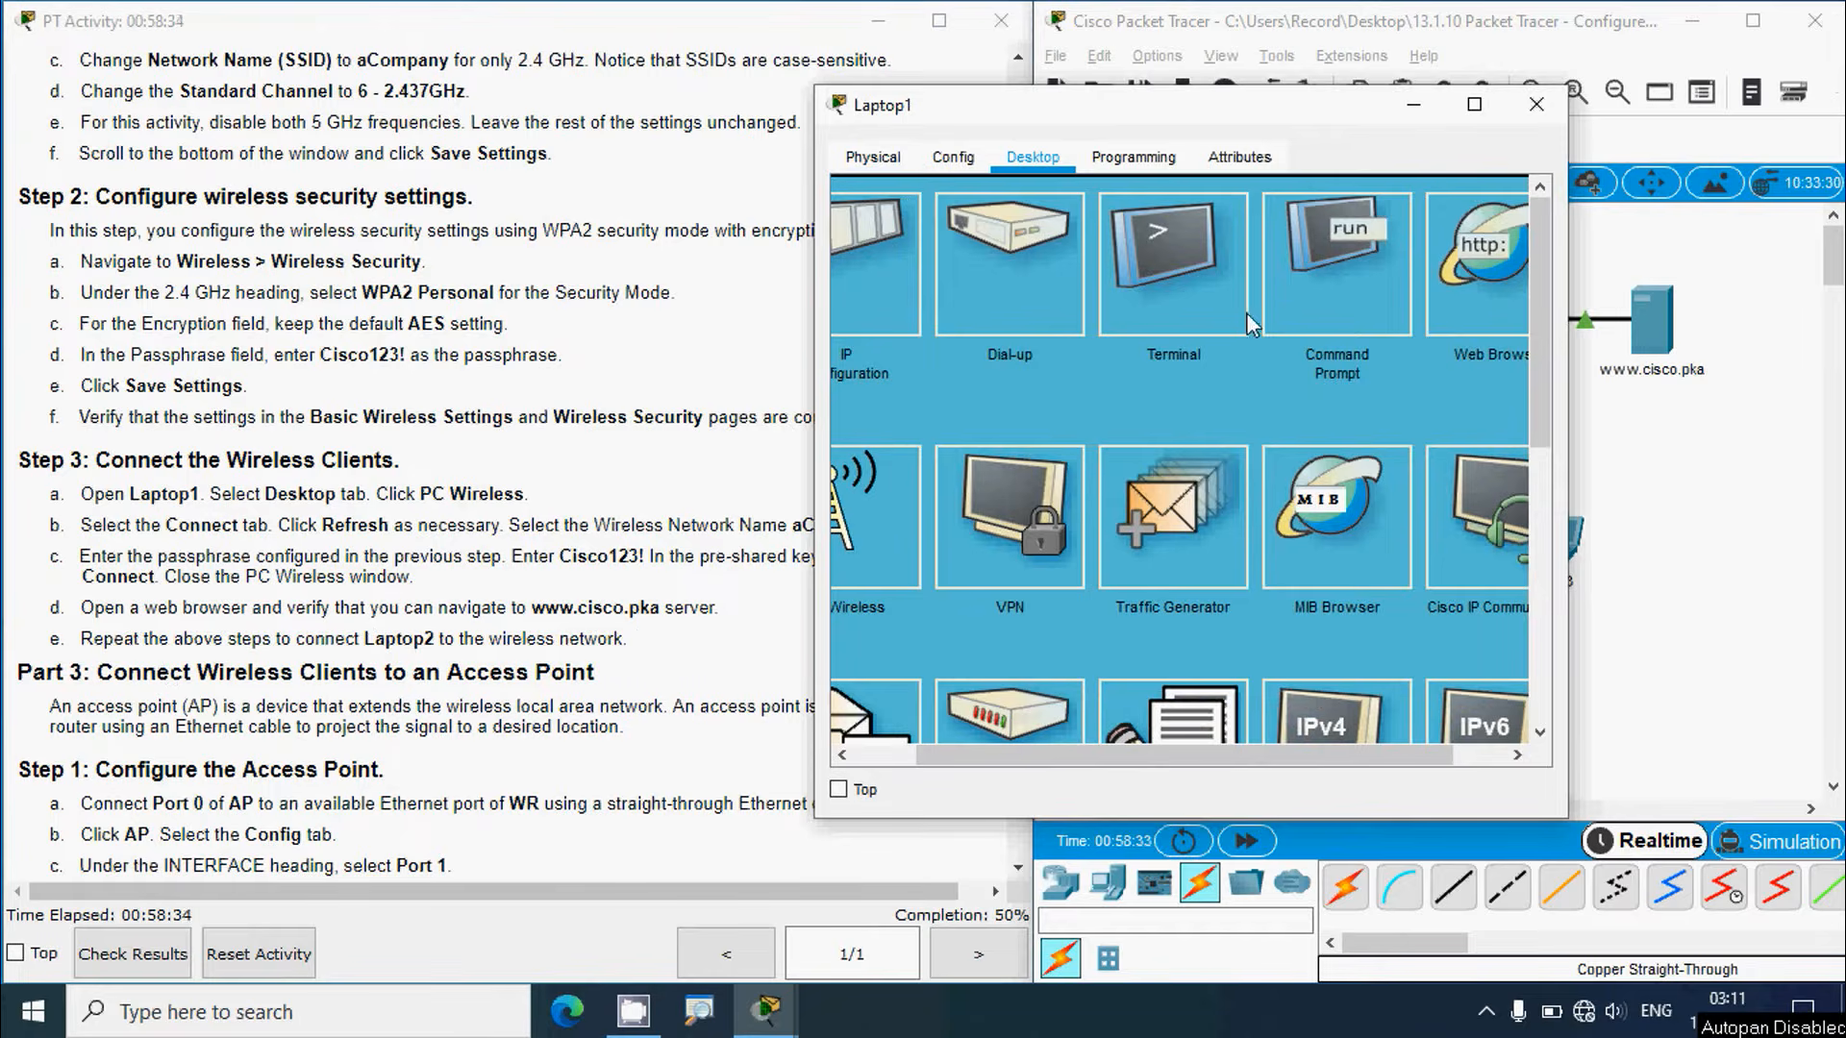
click(1439, 310)
text(w)
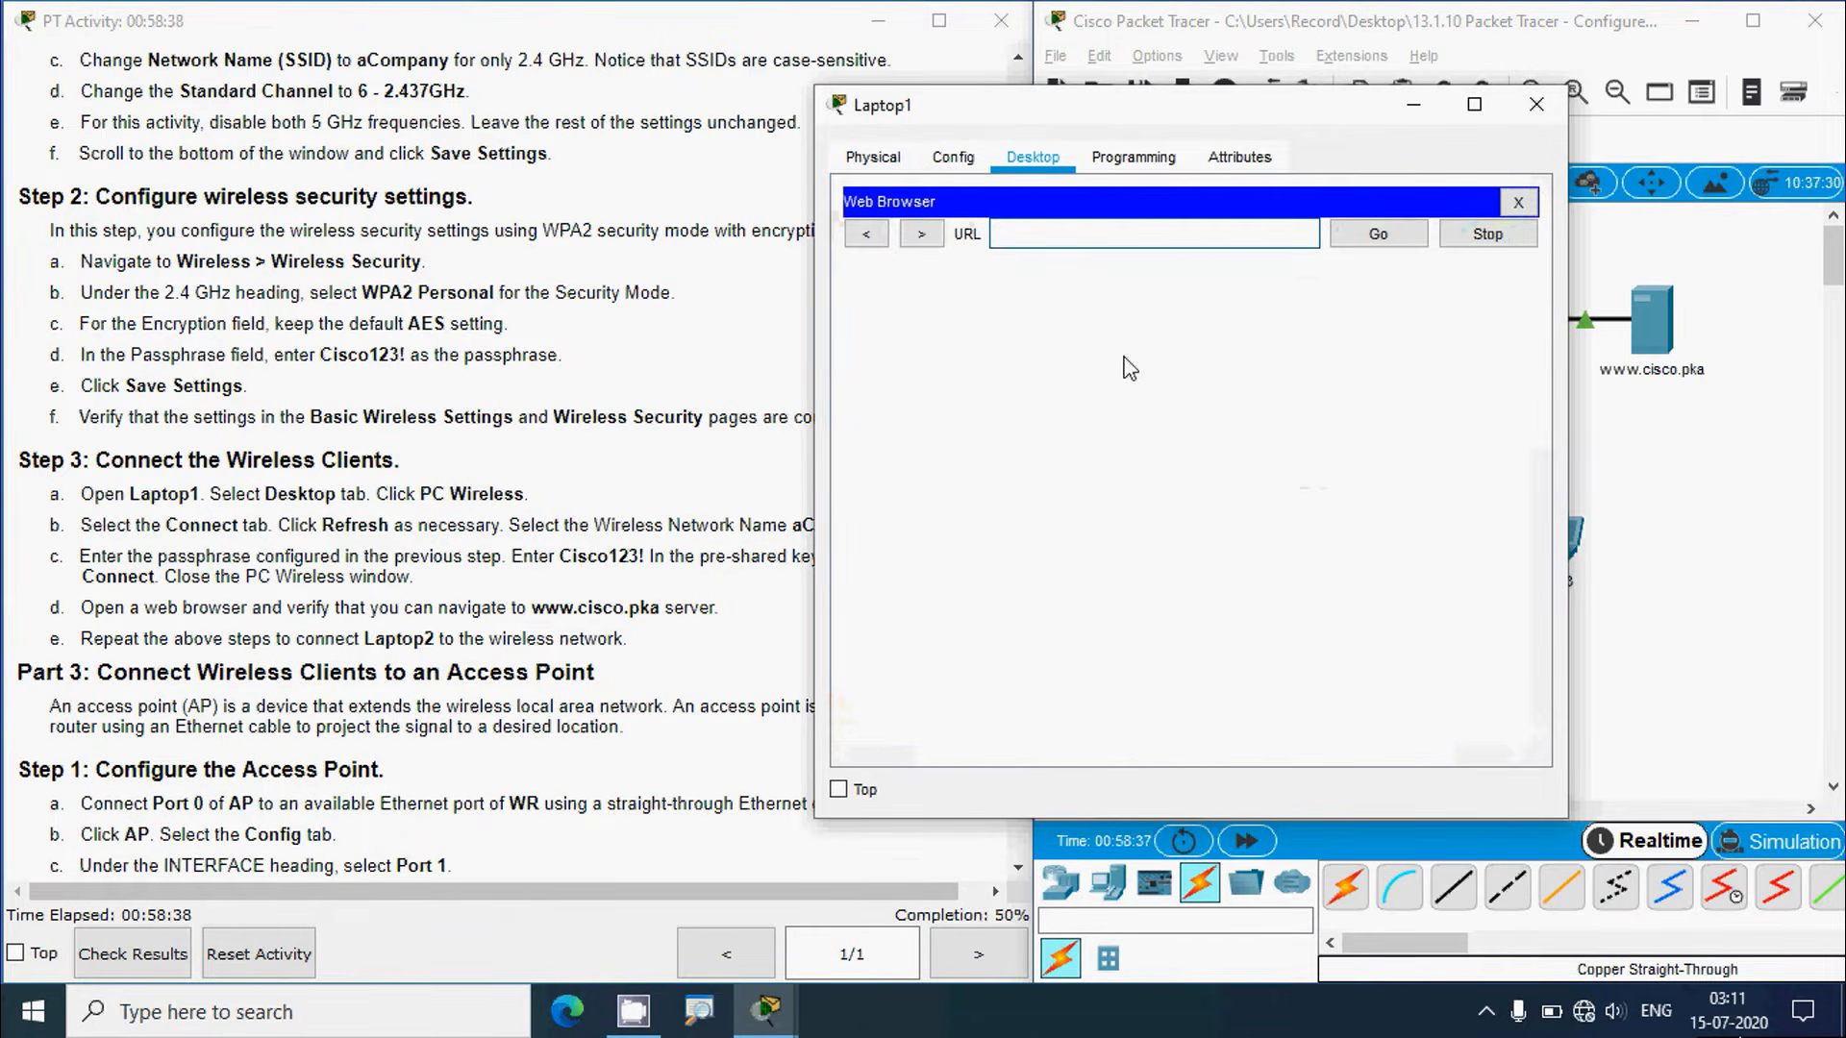
text(ww.c)
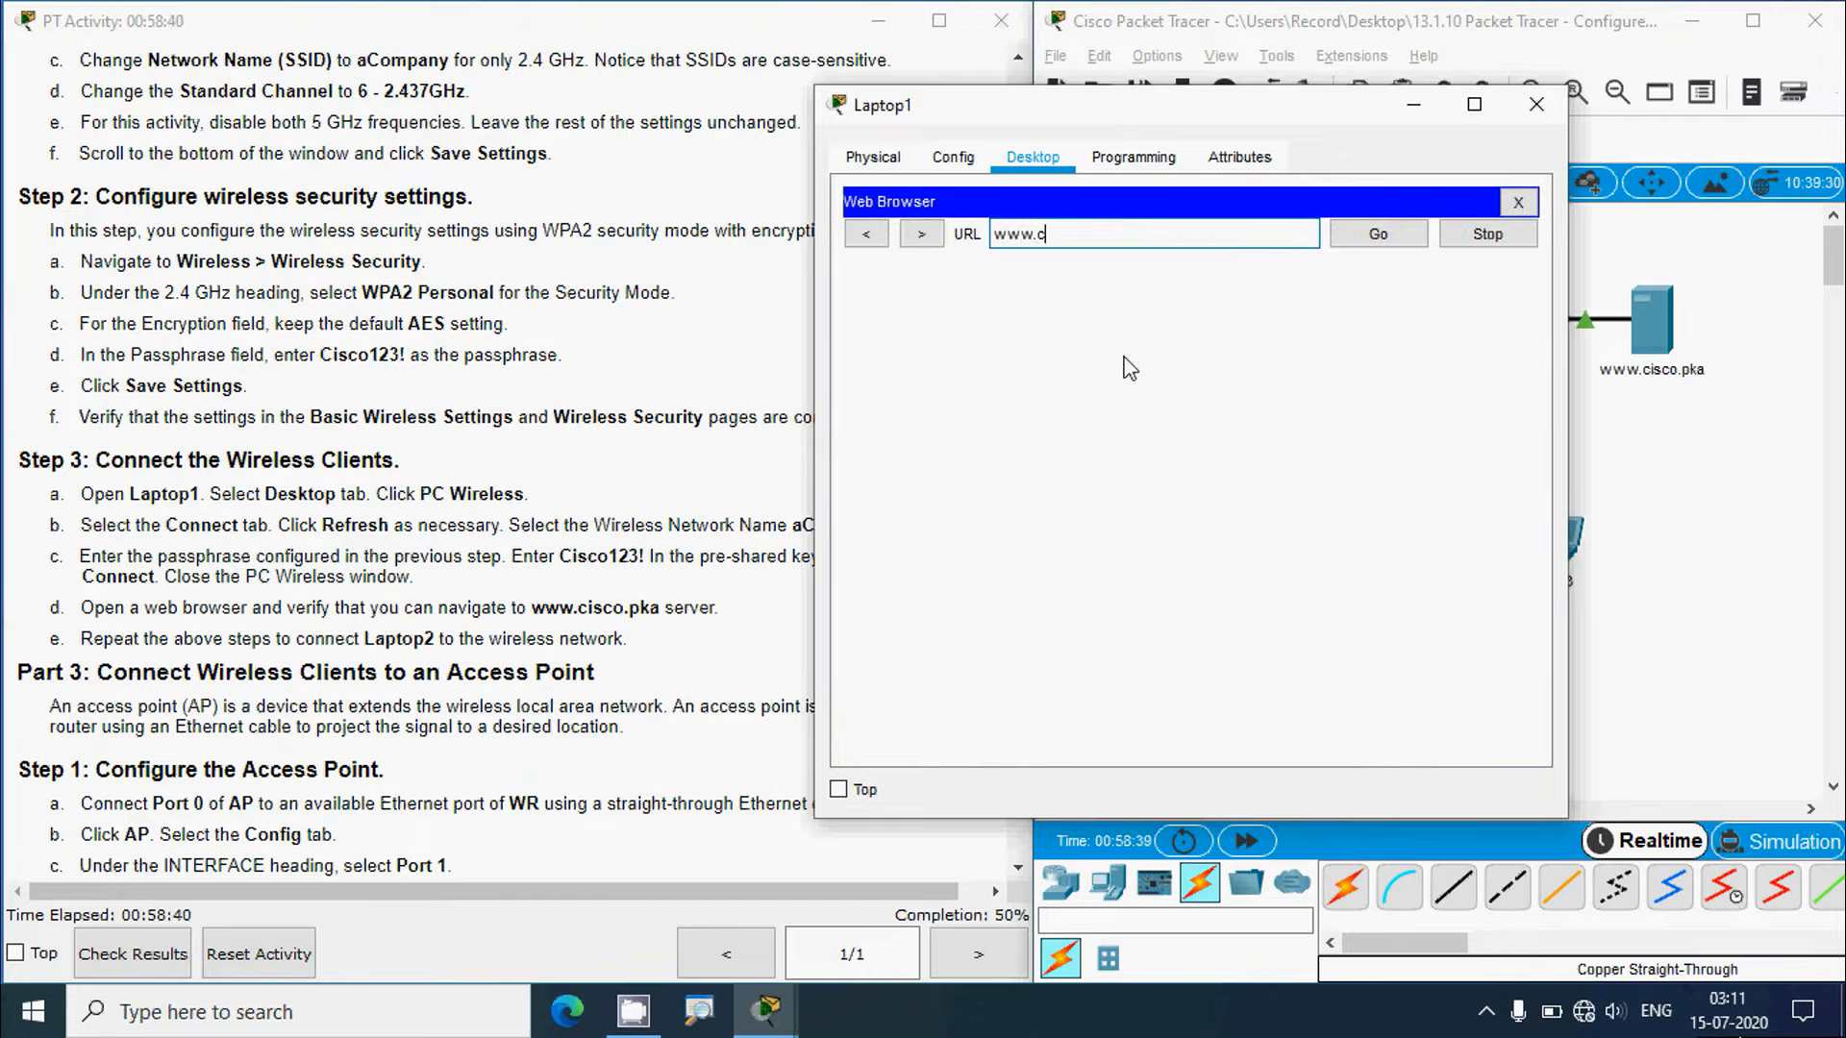
text(isco.pka)
click(1363, 250)
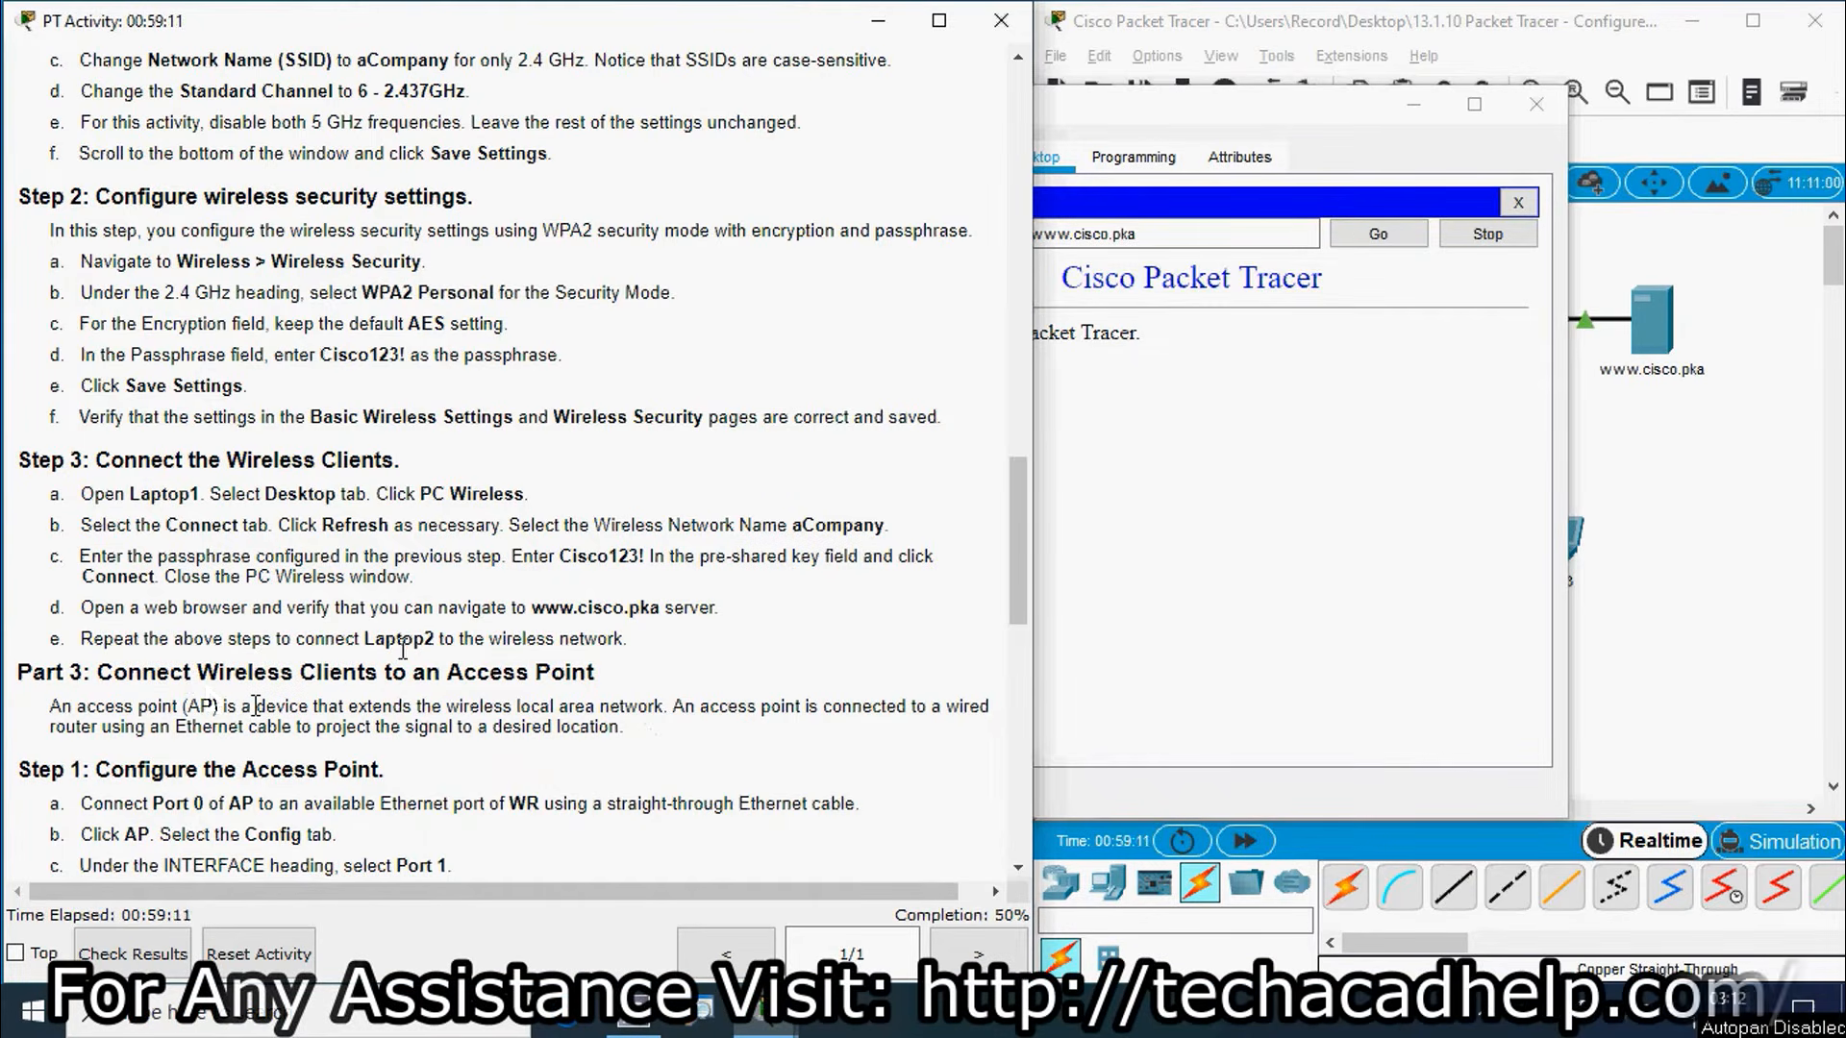
click(1310, 531)
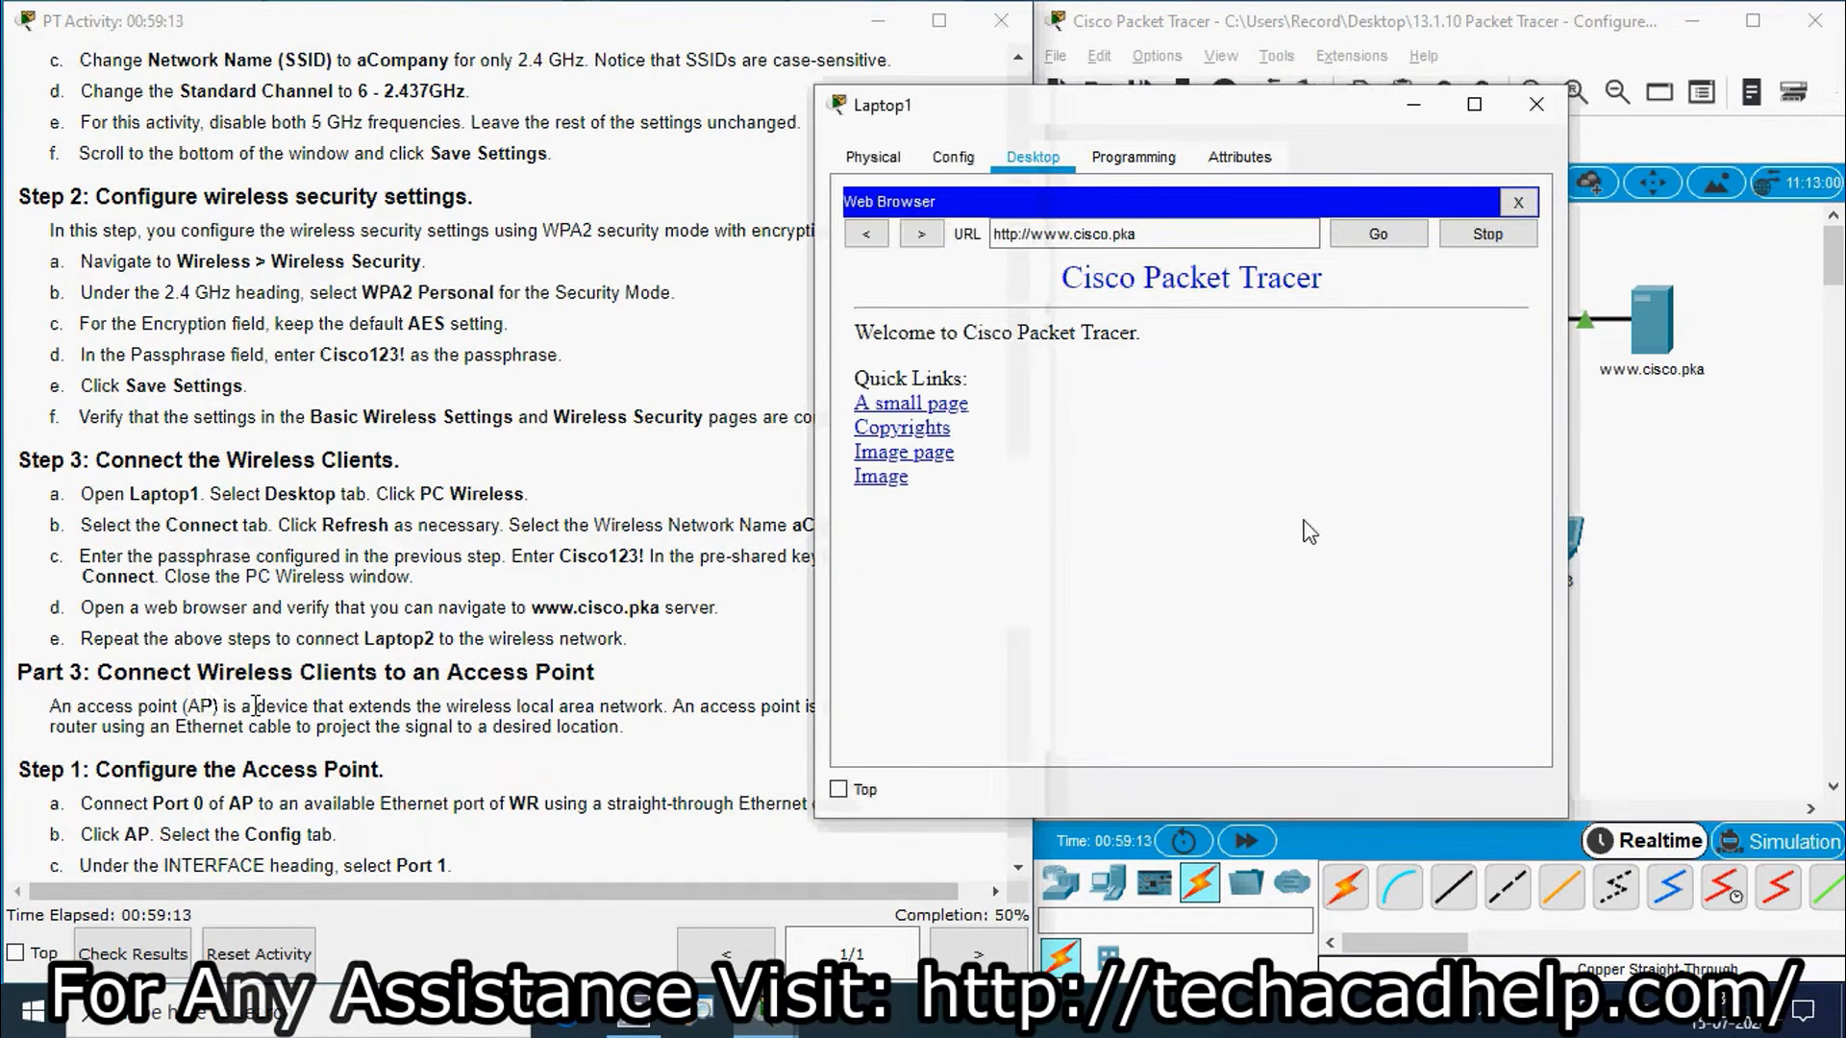
click(1517, 200)
click(1536, 104)
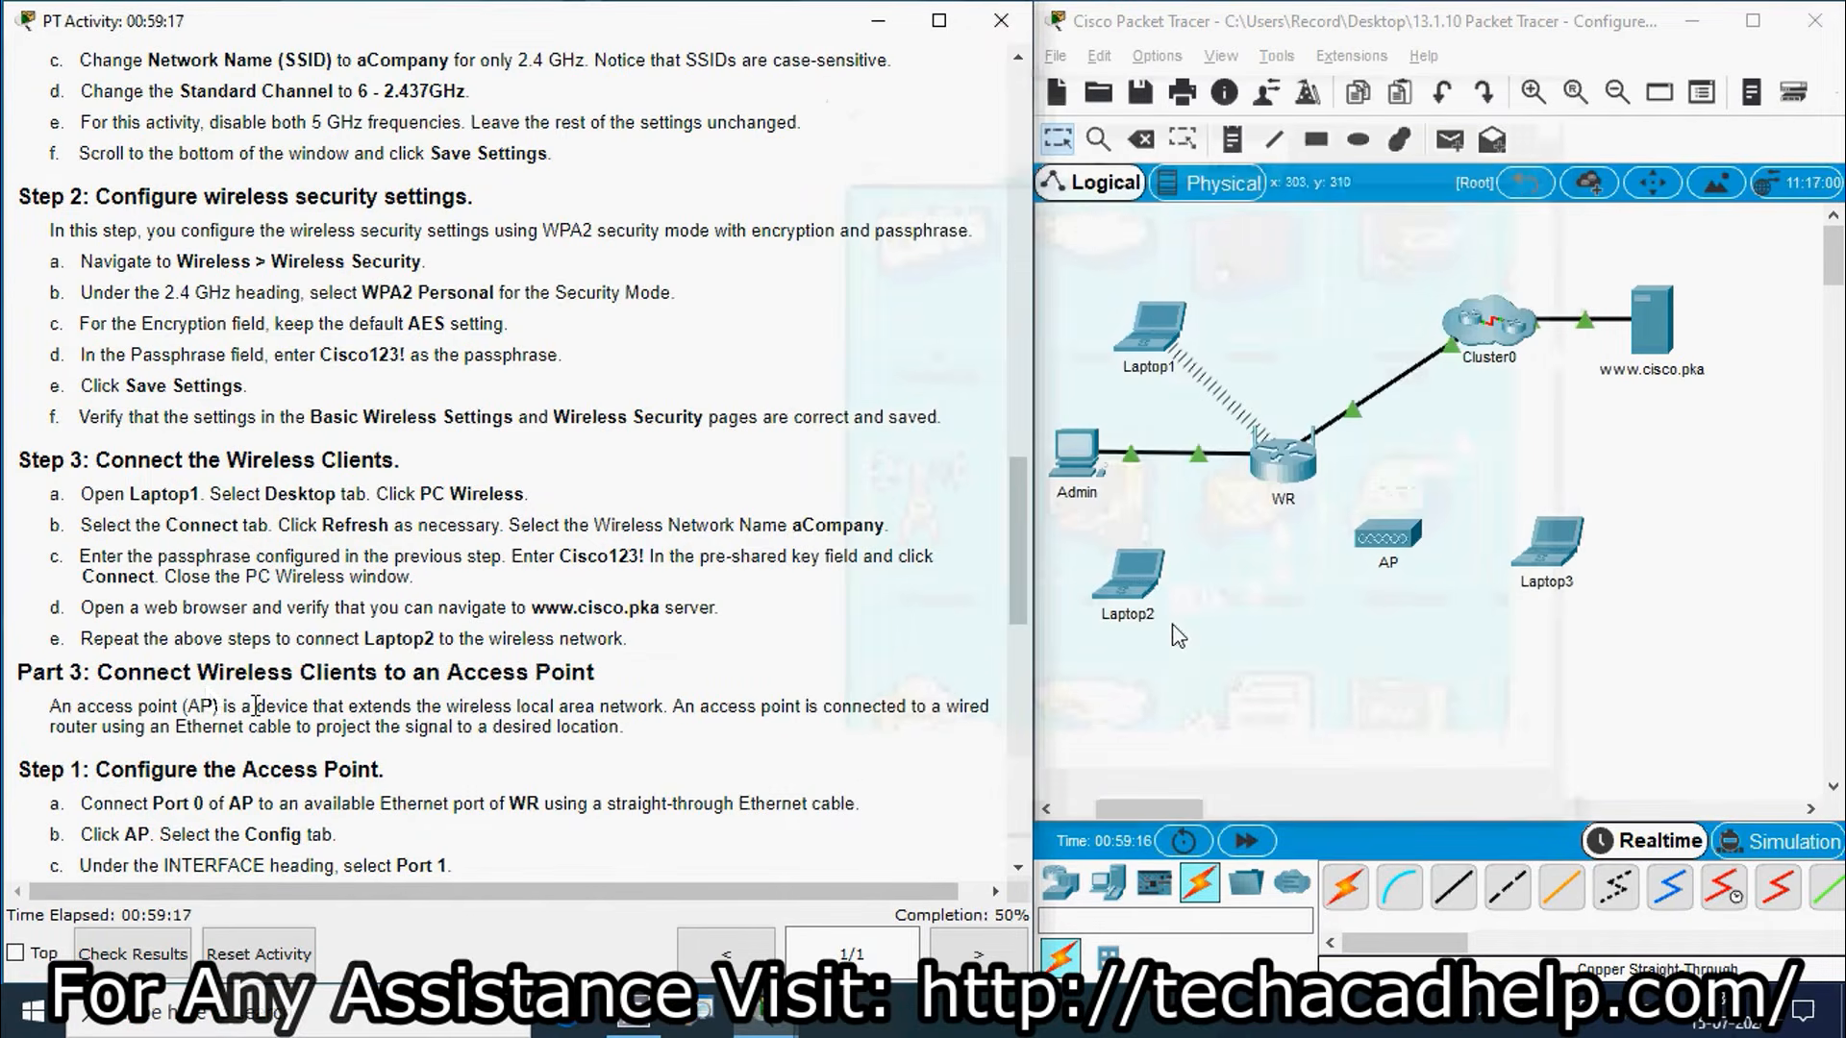
Step: Open Laptop2's PC Wireless Connect page, refresh the network list, and select aCompany
click(1142, 591)
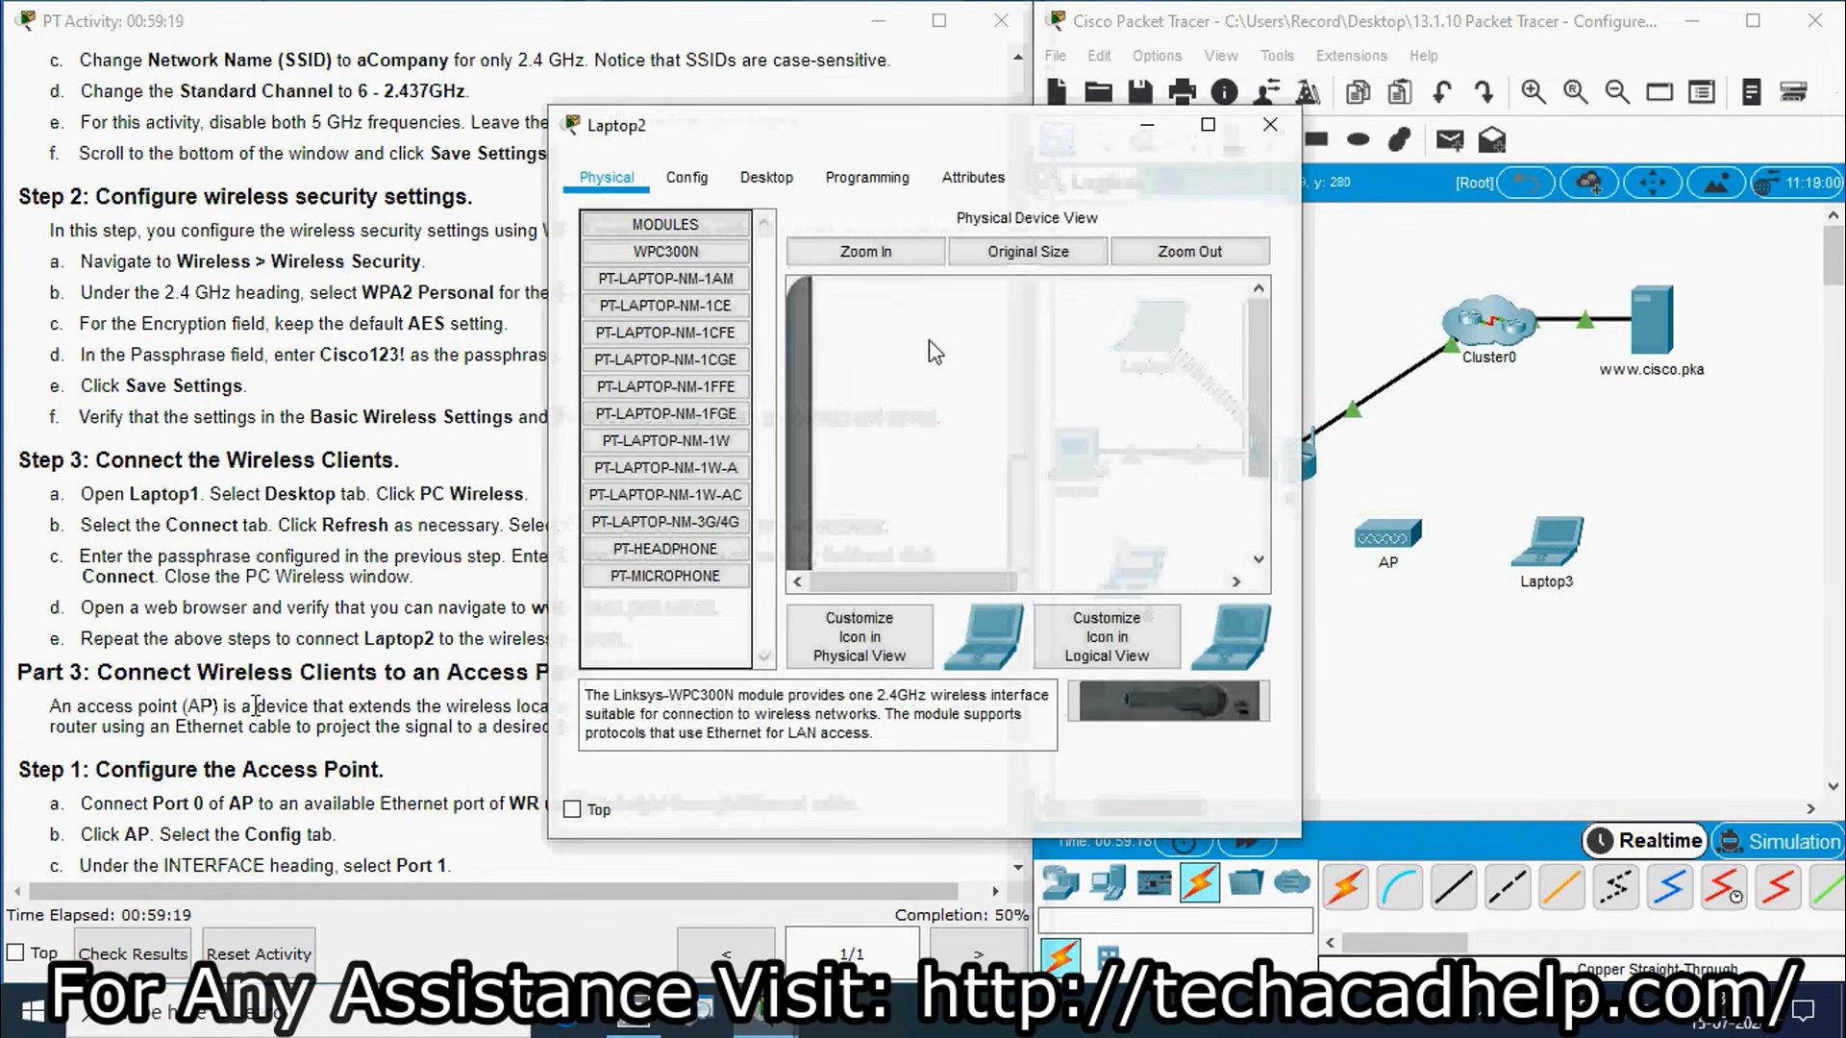
click(769, 183)
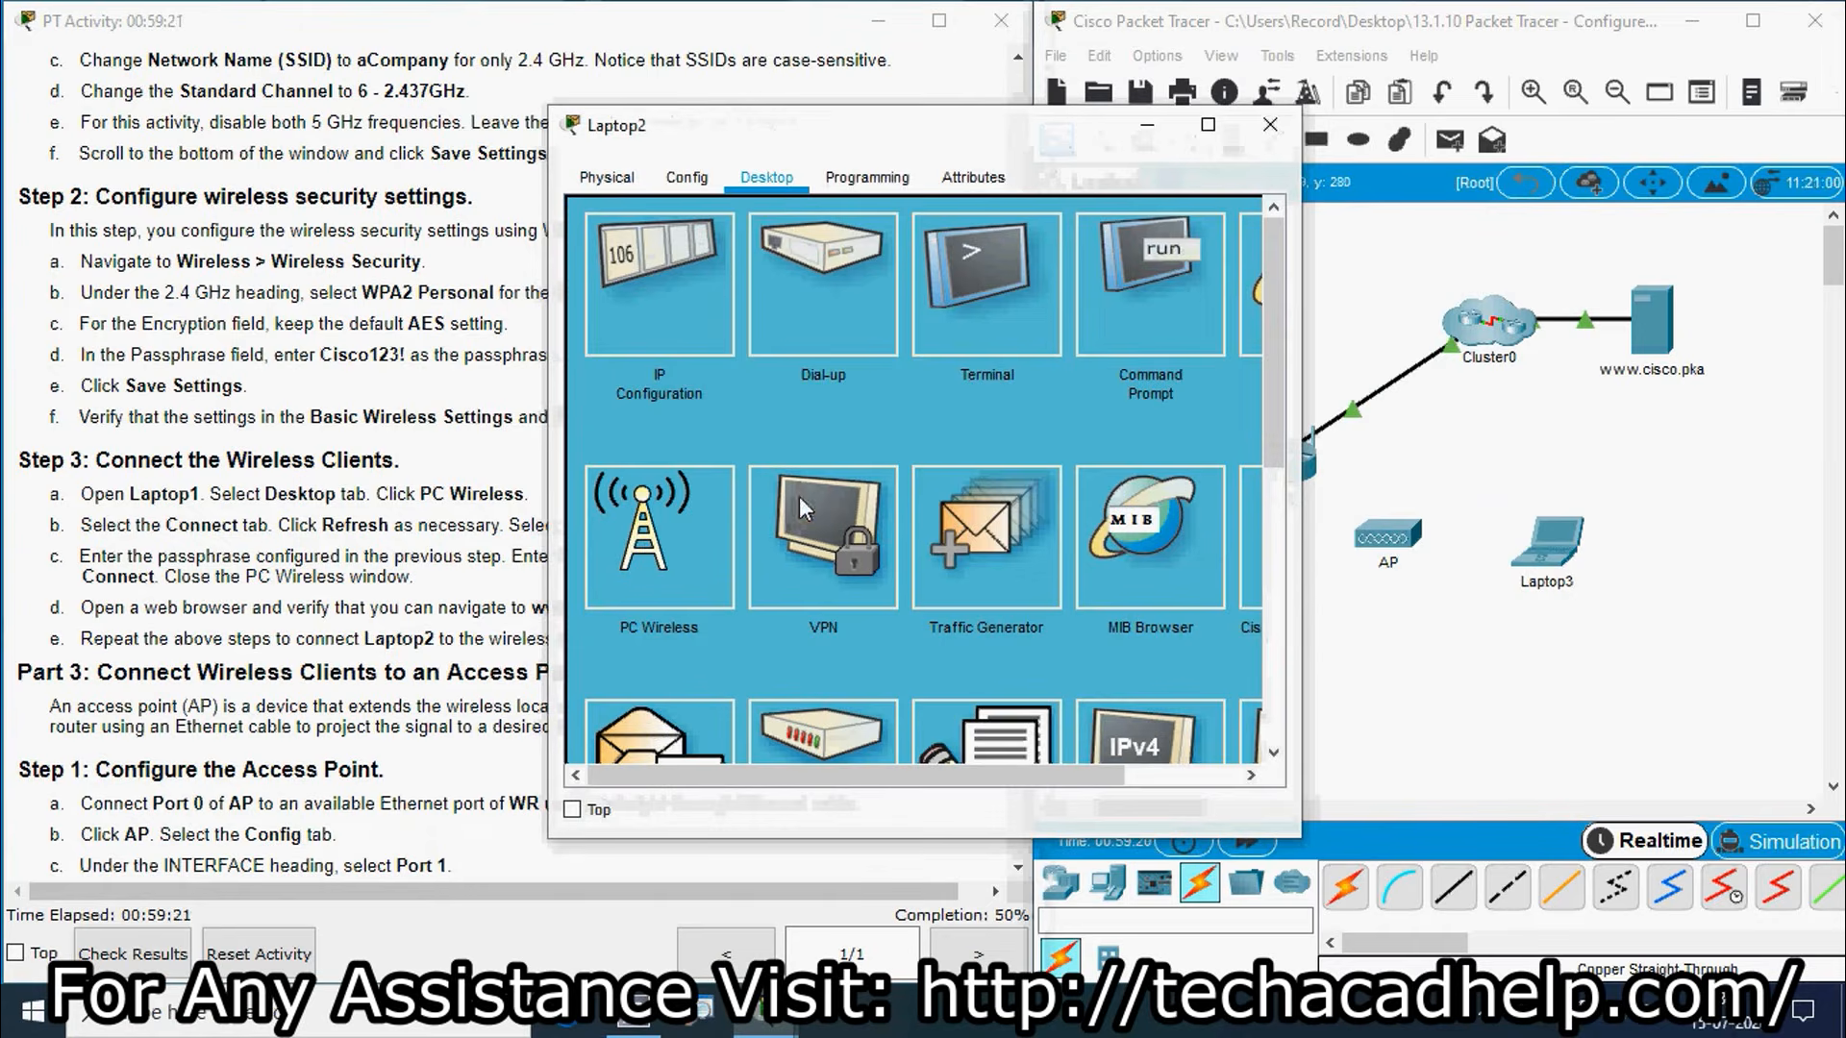
click(683, 561)
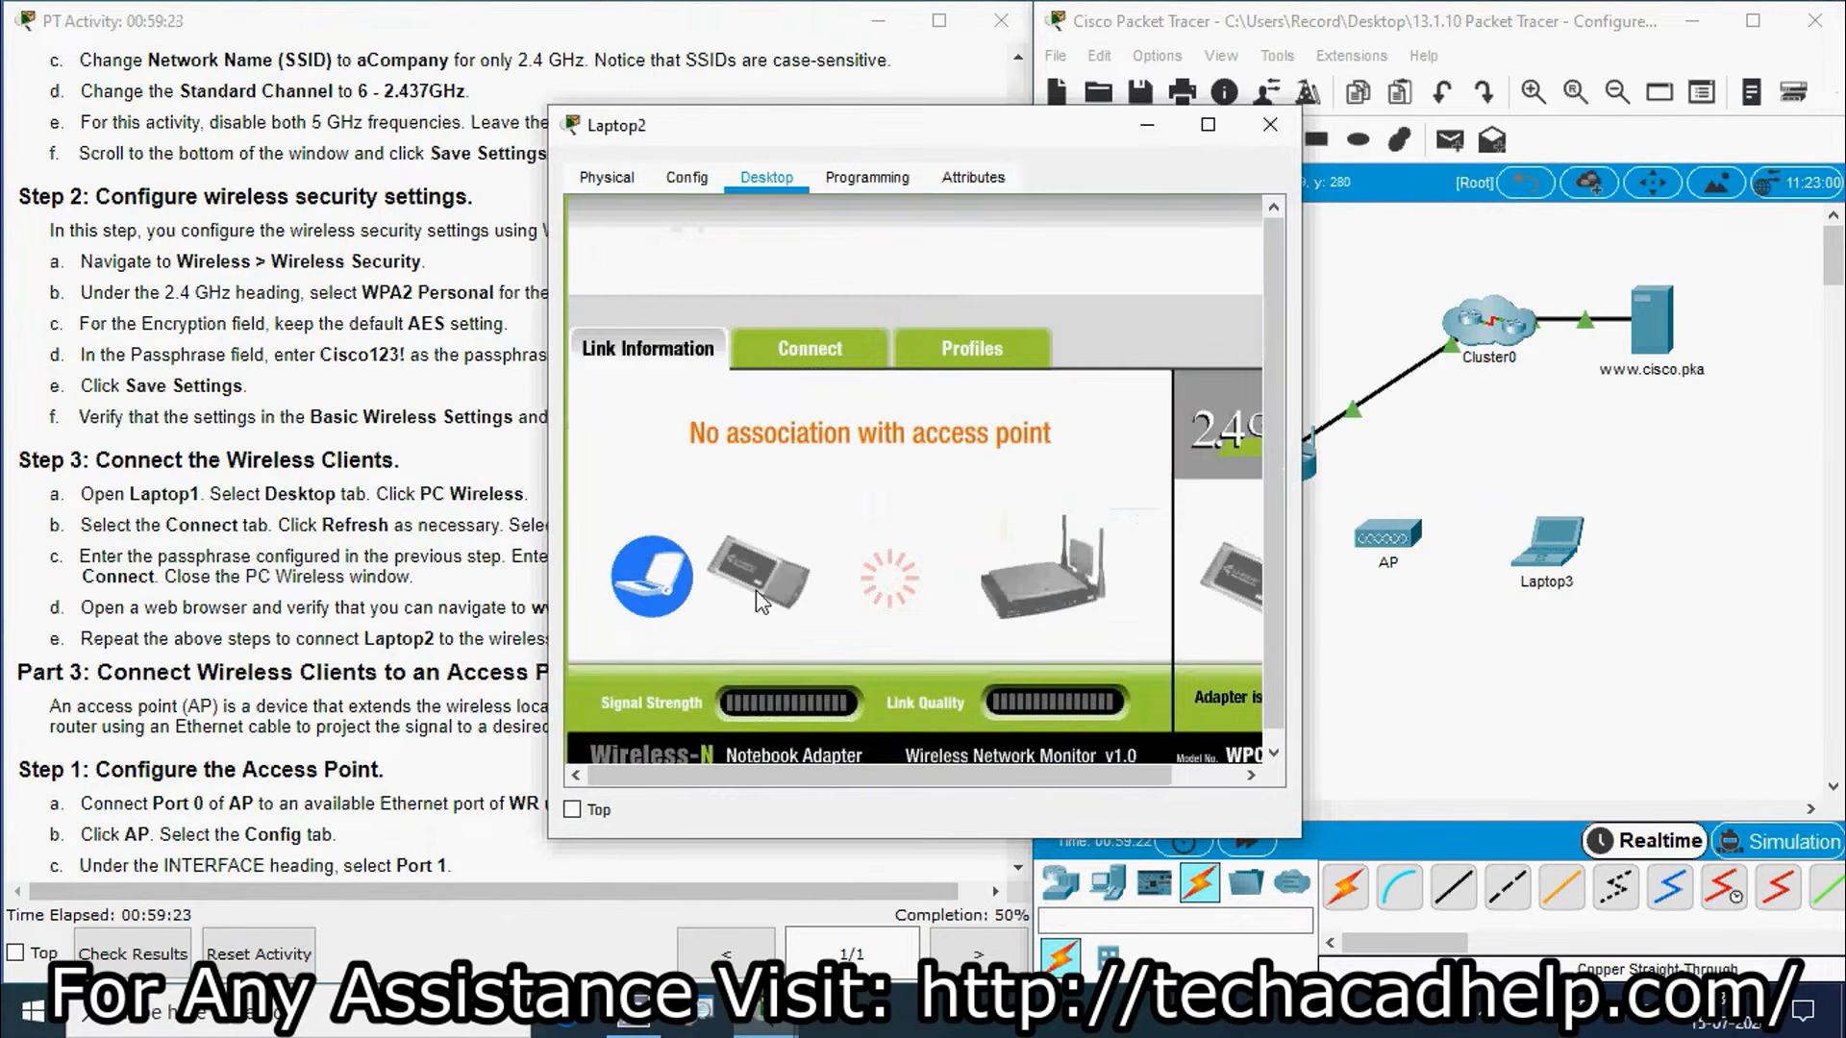
click(807, 370)
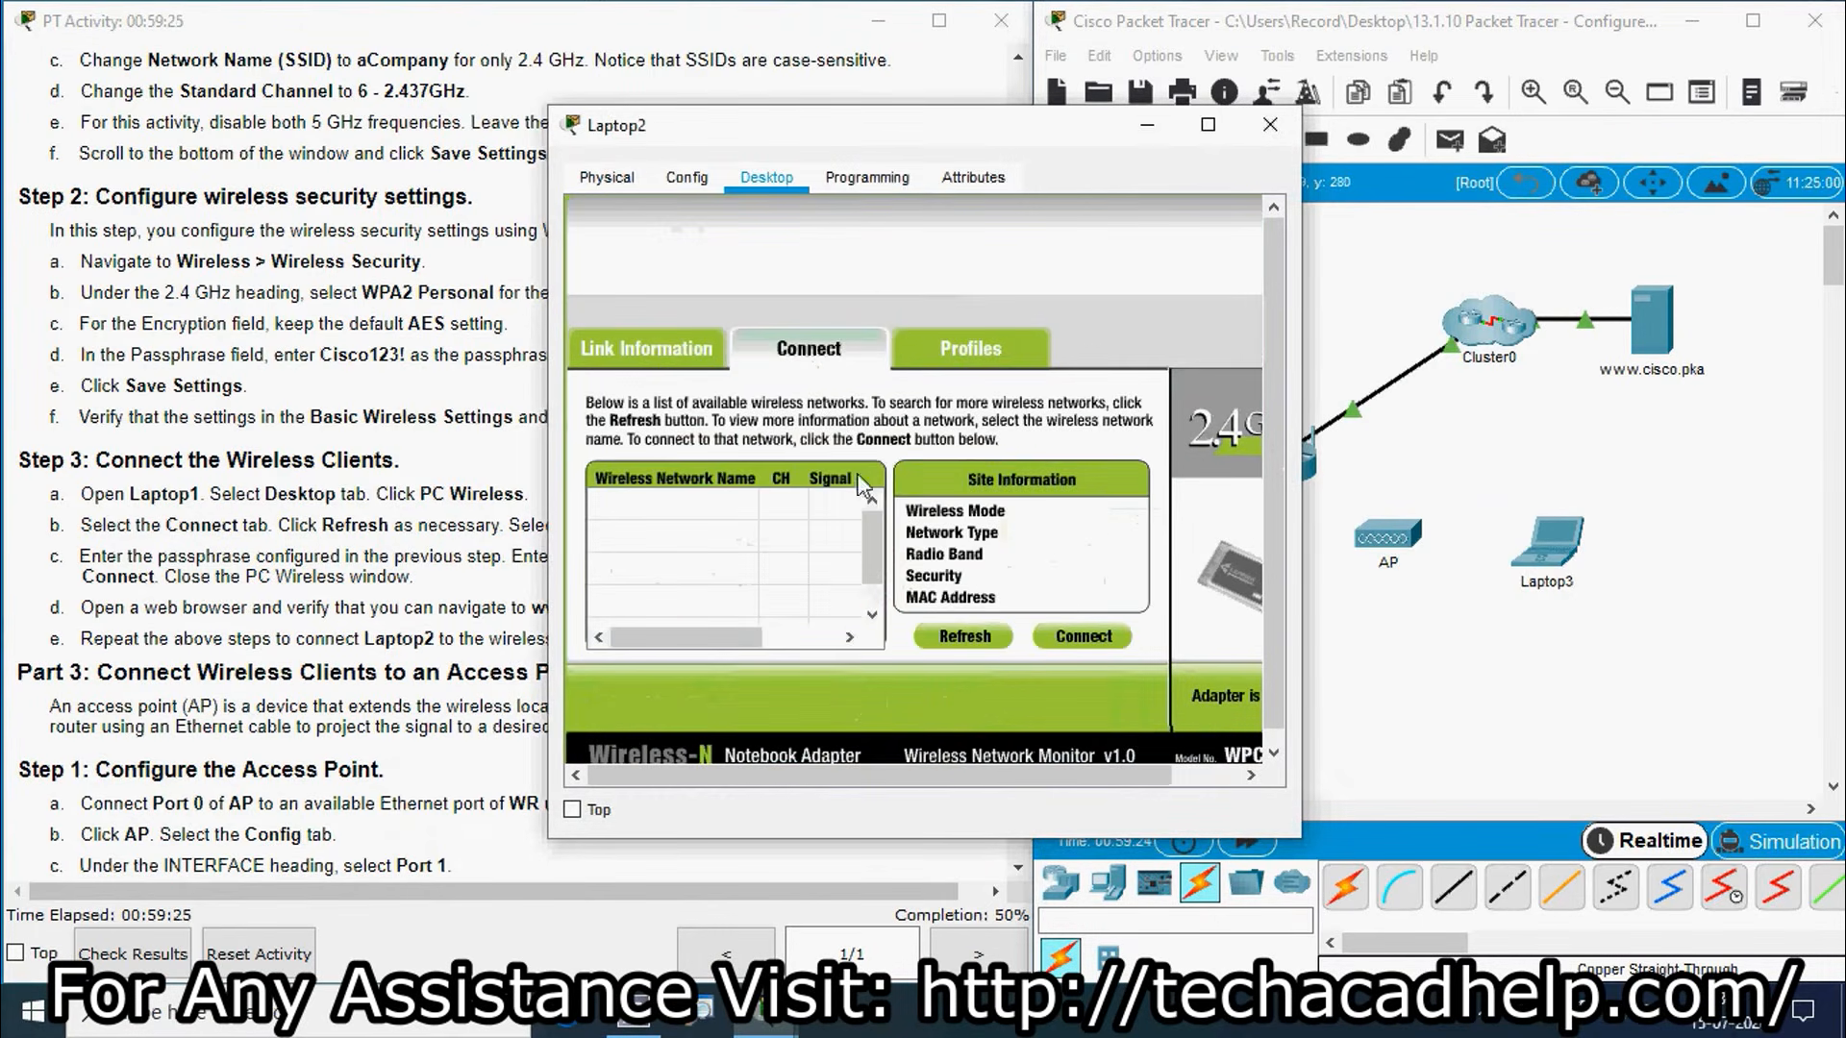
click(962, 638)
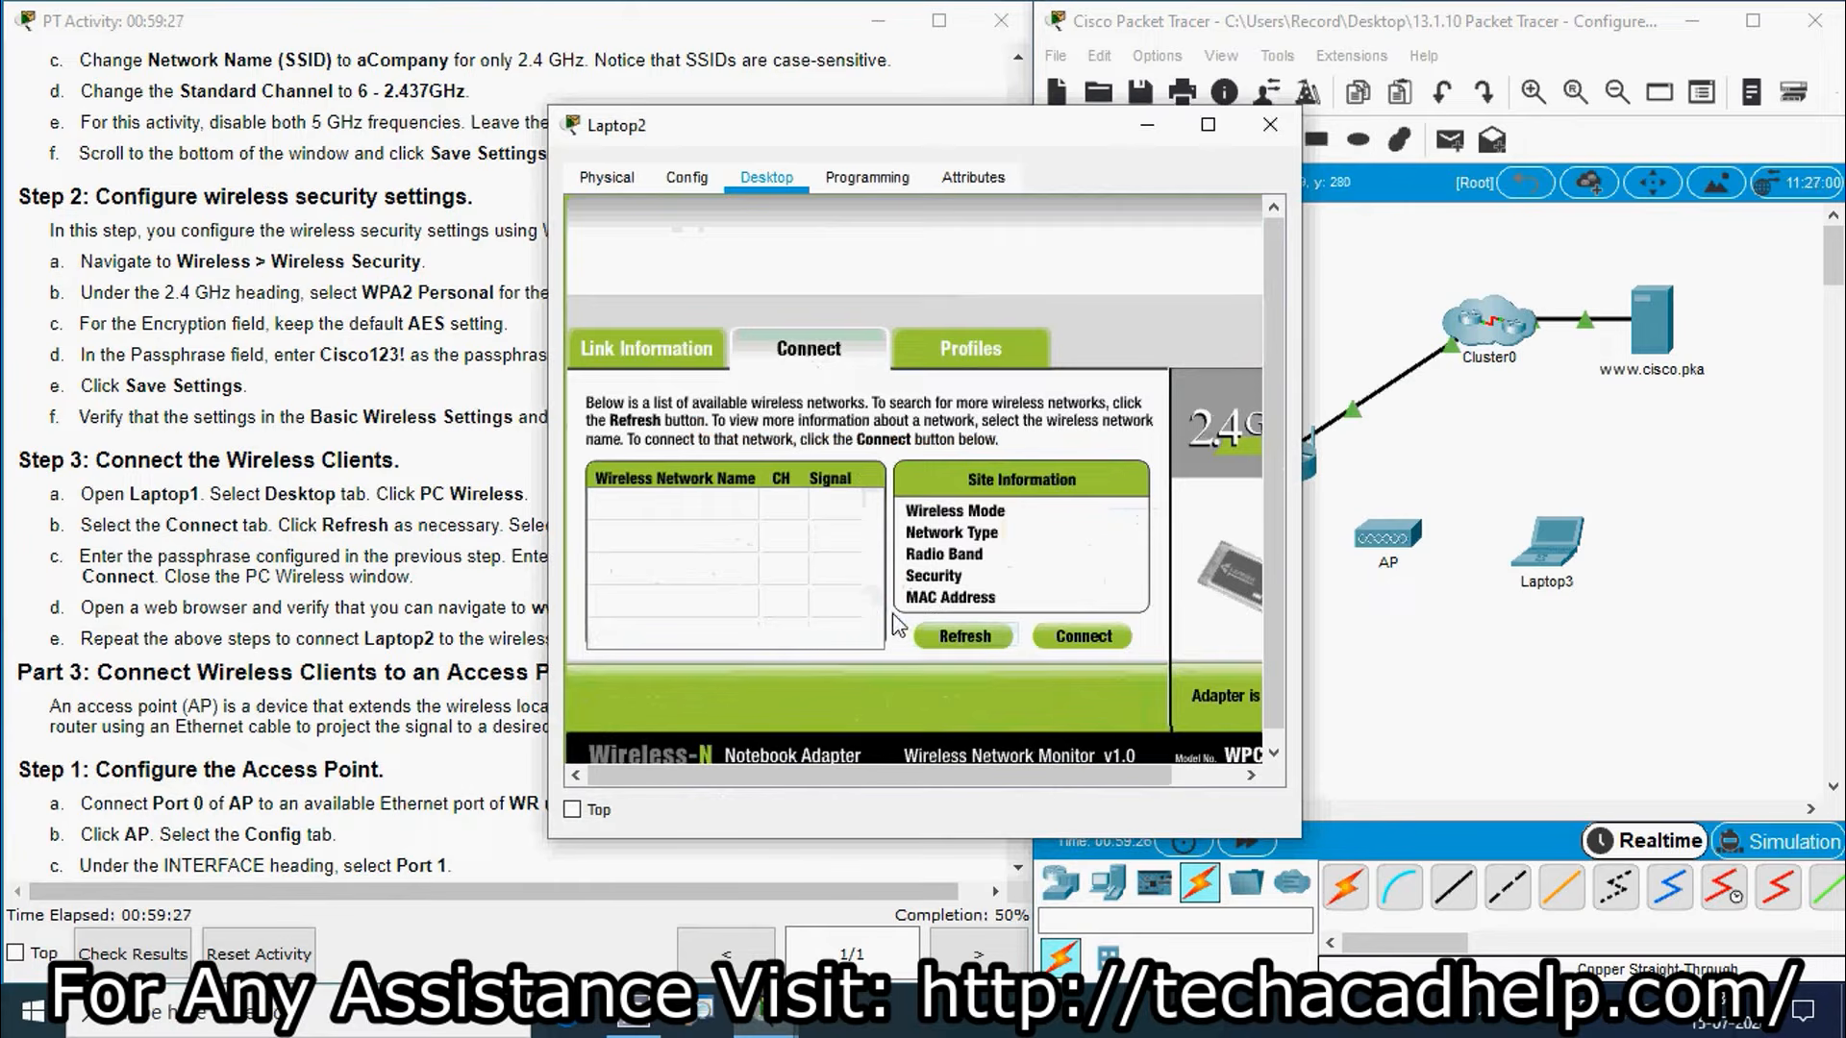
scroll(873, 557, down, 1)
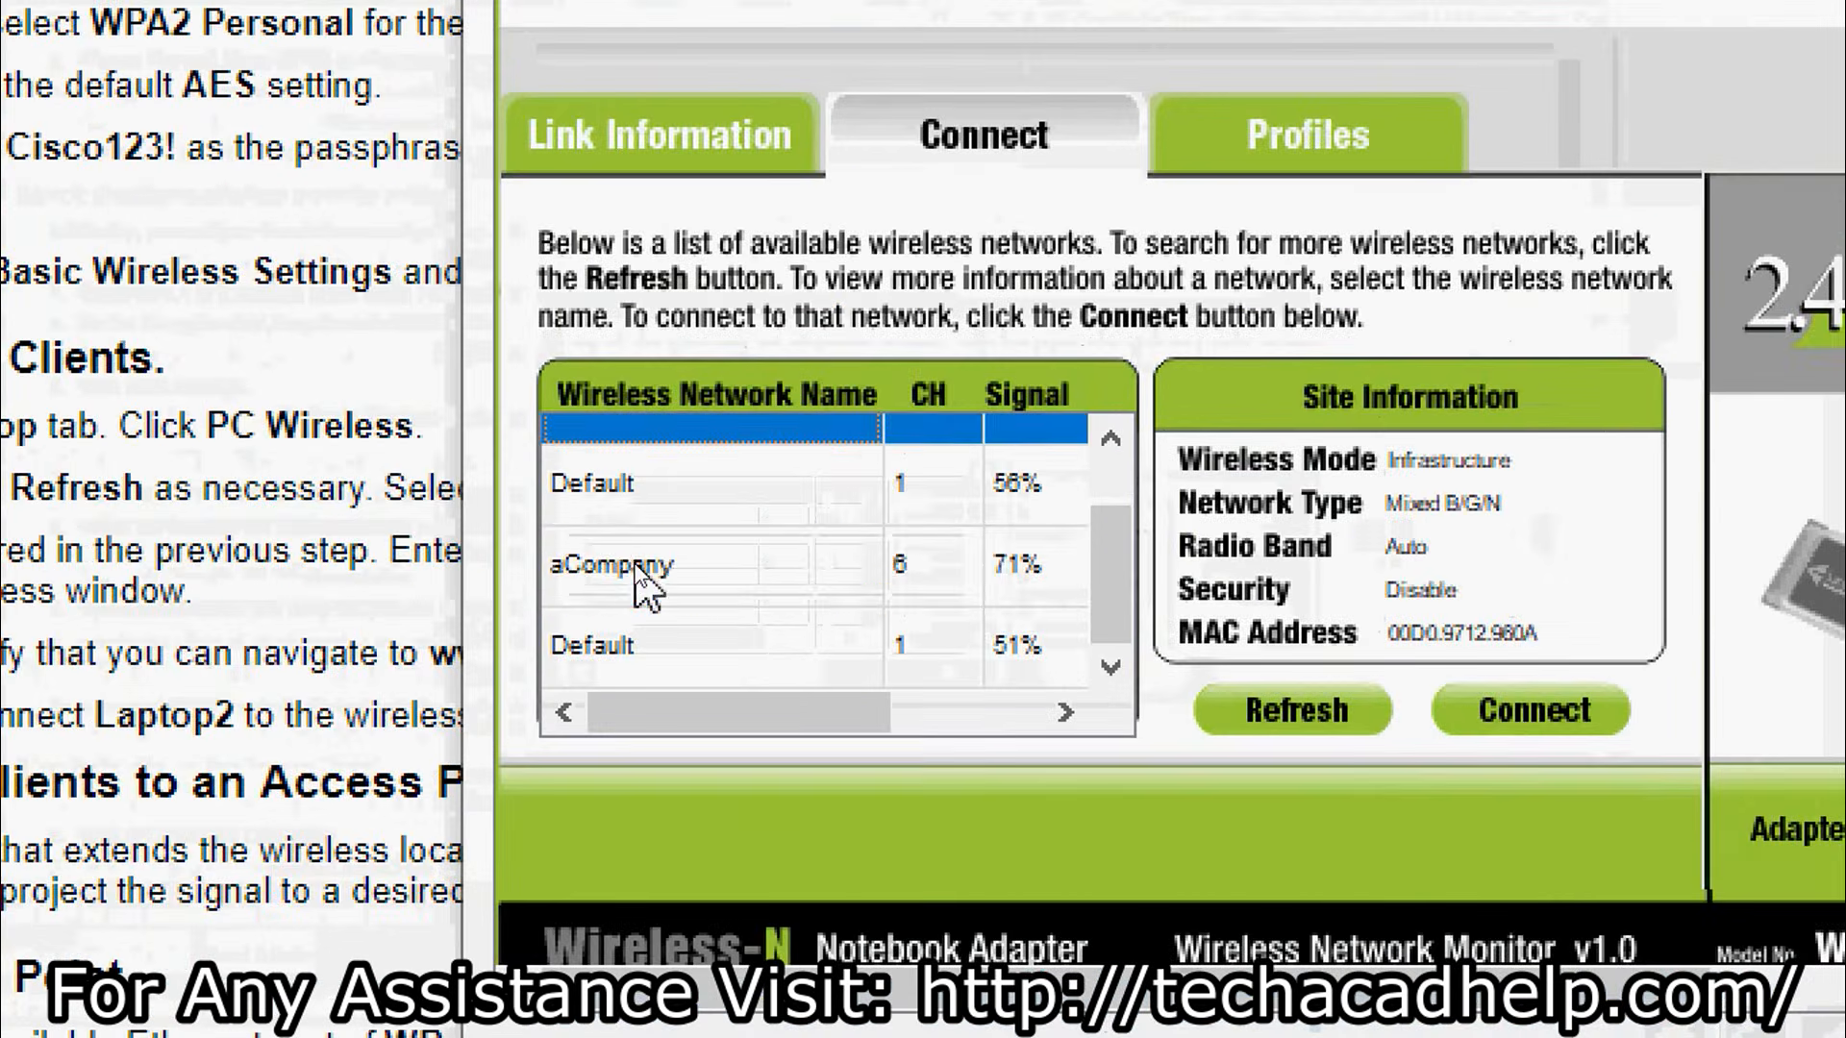
click(634, 567)
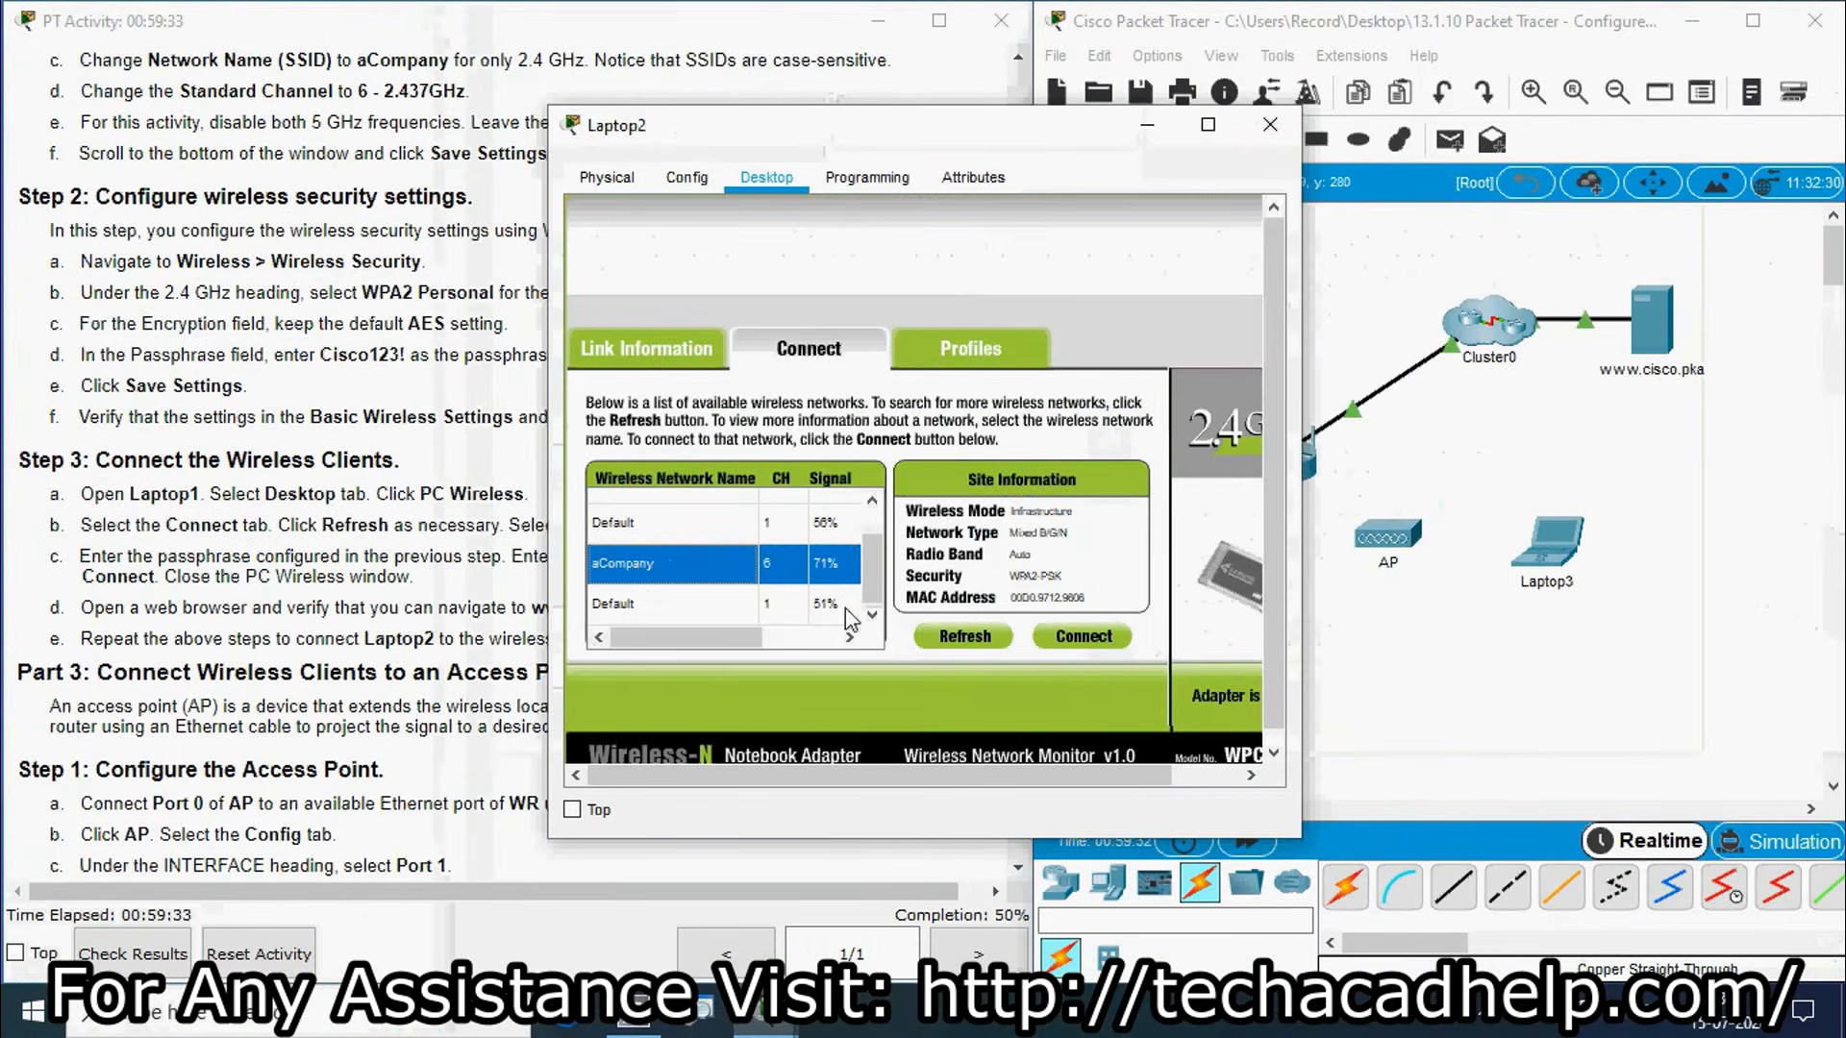
Step: Connect Laptop2 to aCompany with the lab passphrase as pre-shared key and check its link
click(1068, 639)
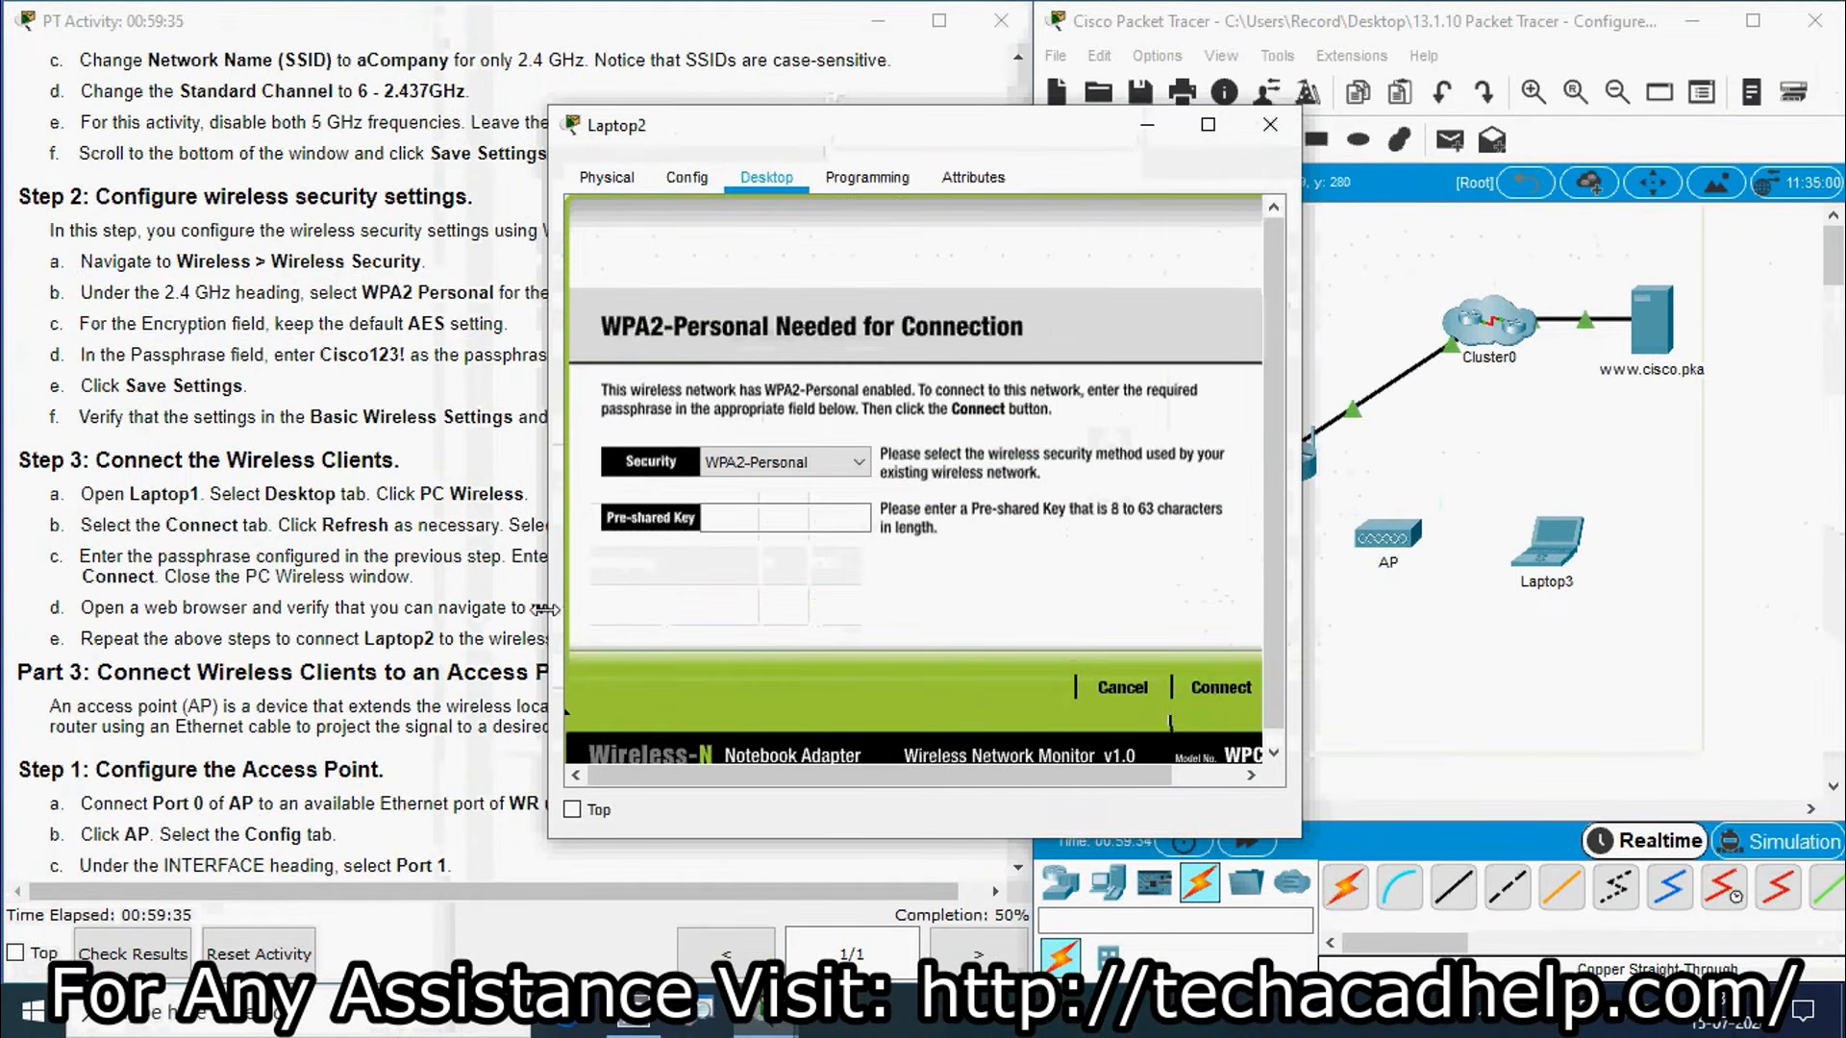
click(721, 524)
text(Cisco123!)
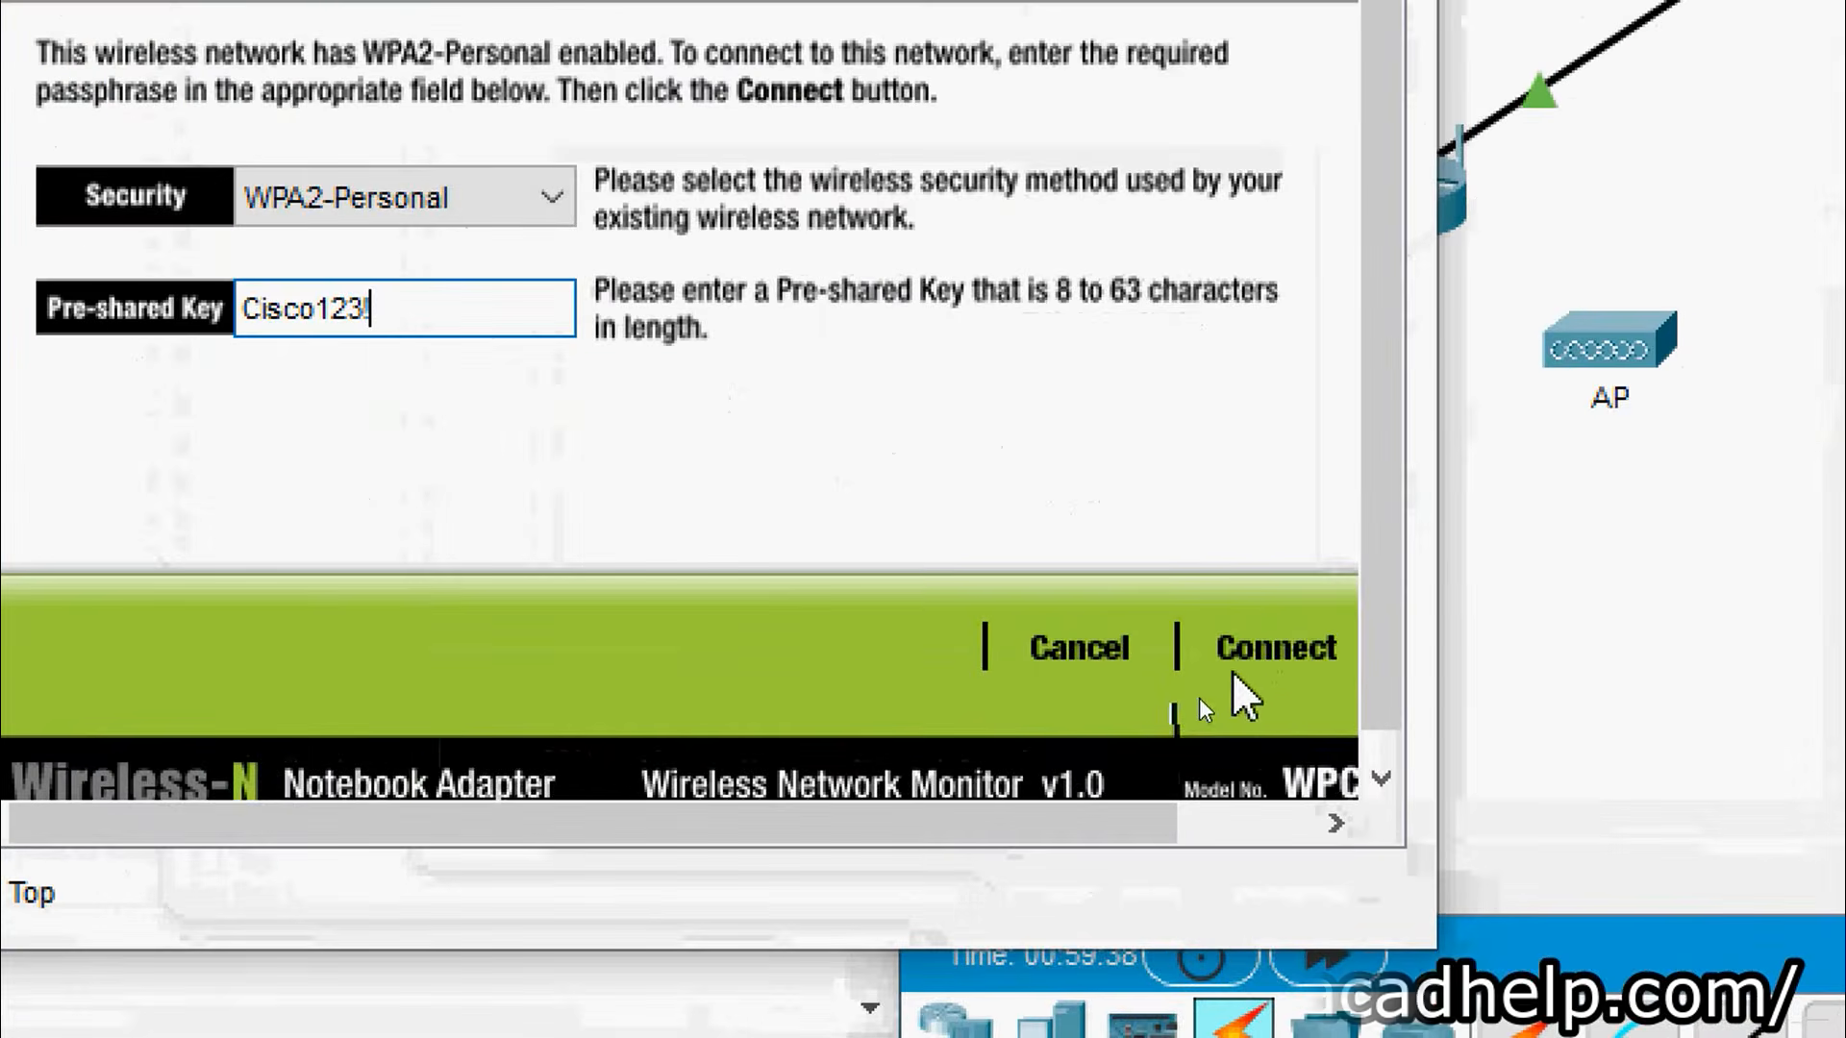
click(1230, 668)
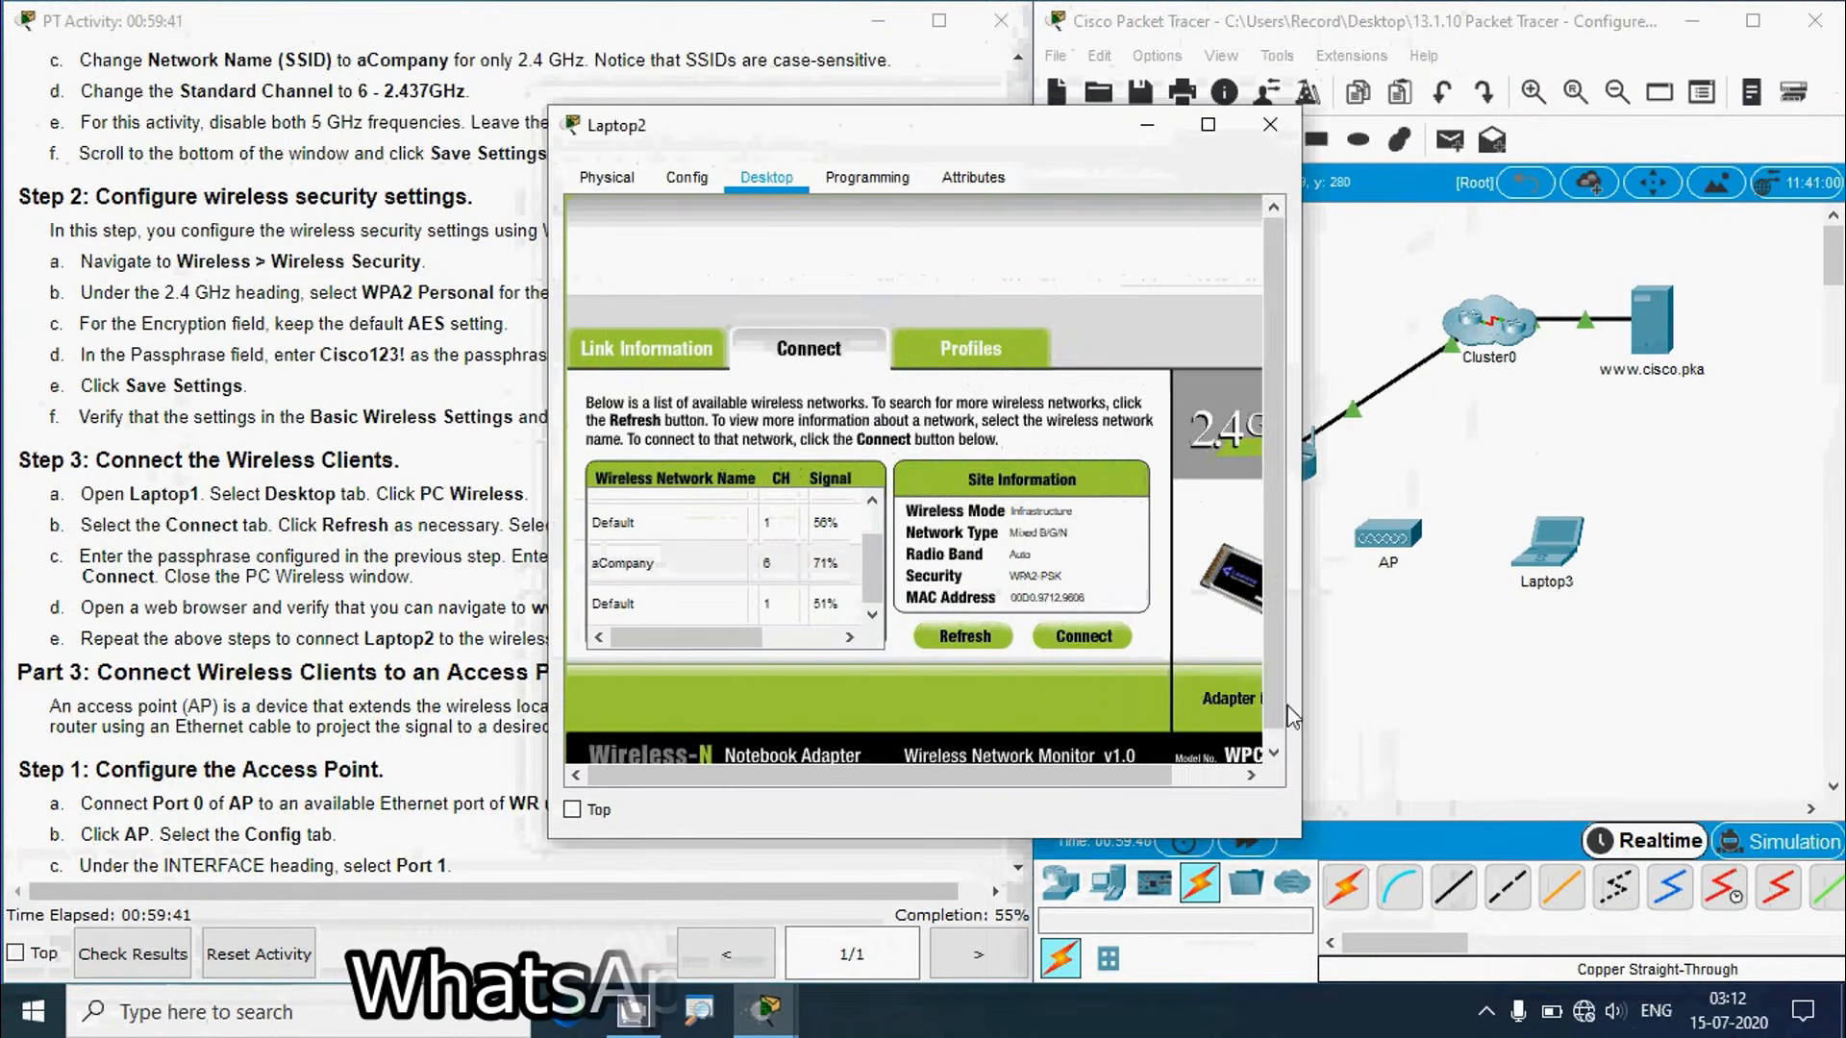
click(1365, 697)
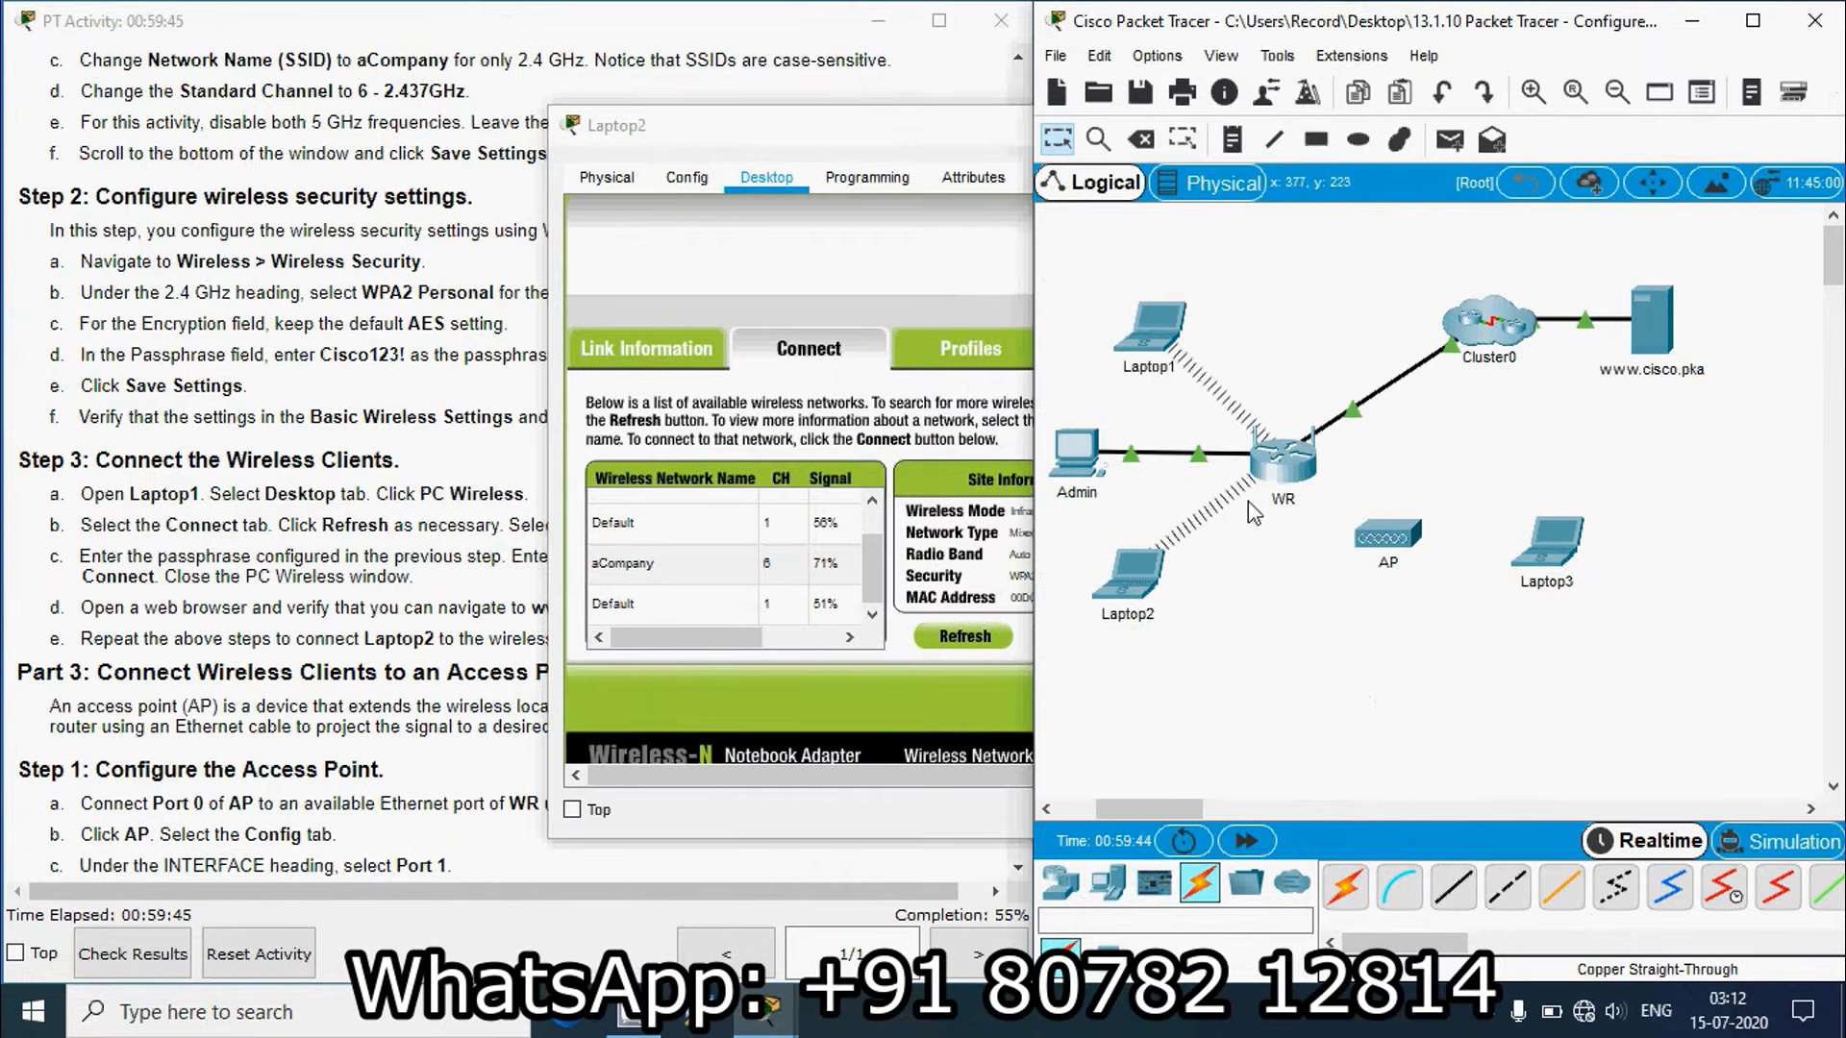
click(844, 149)
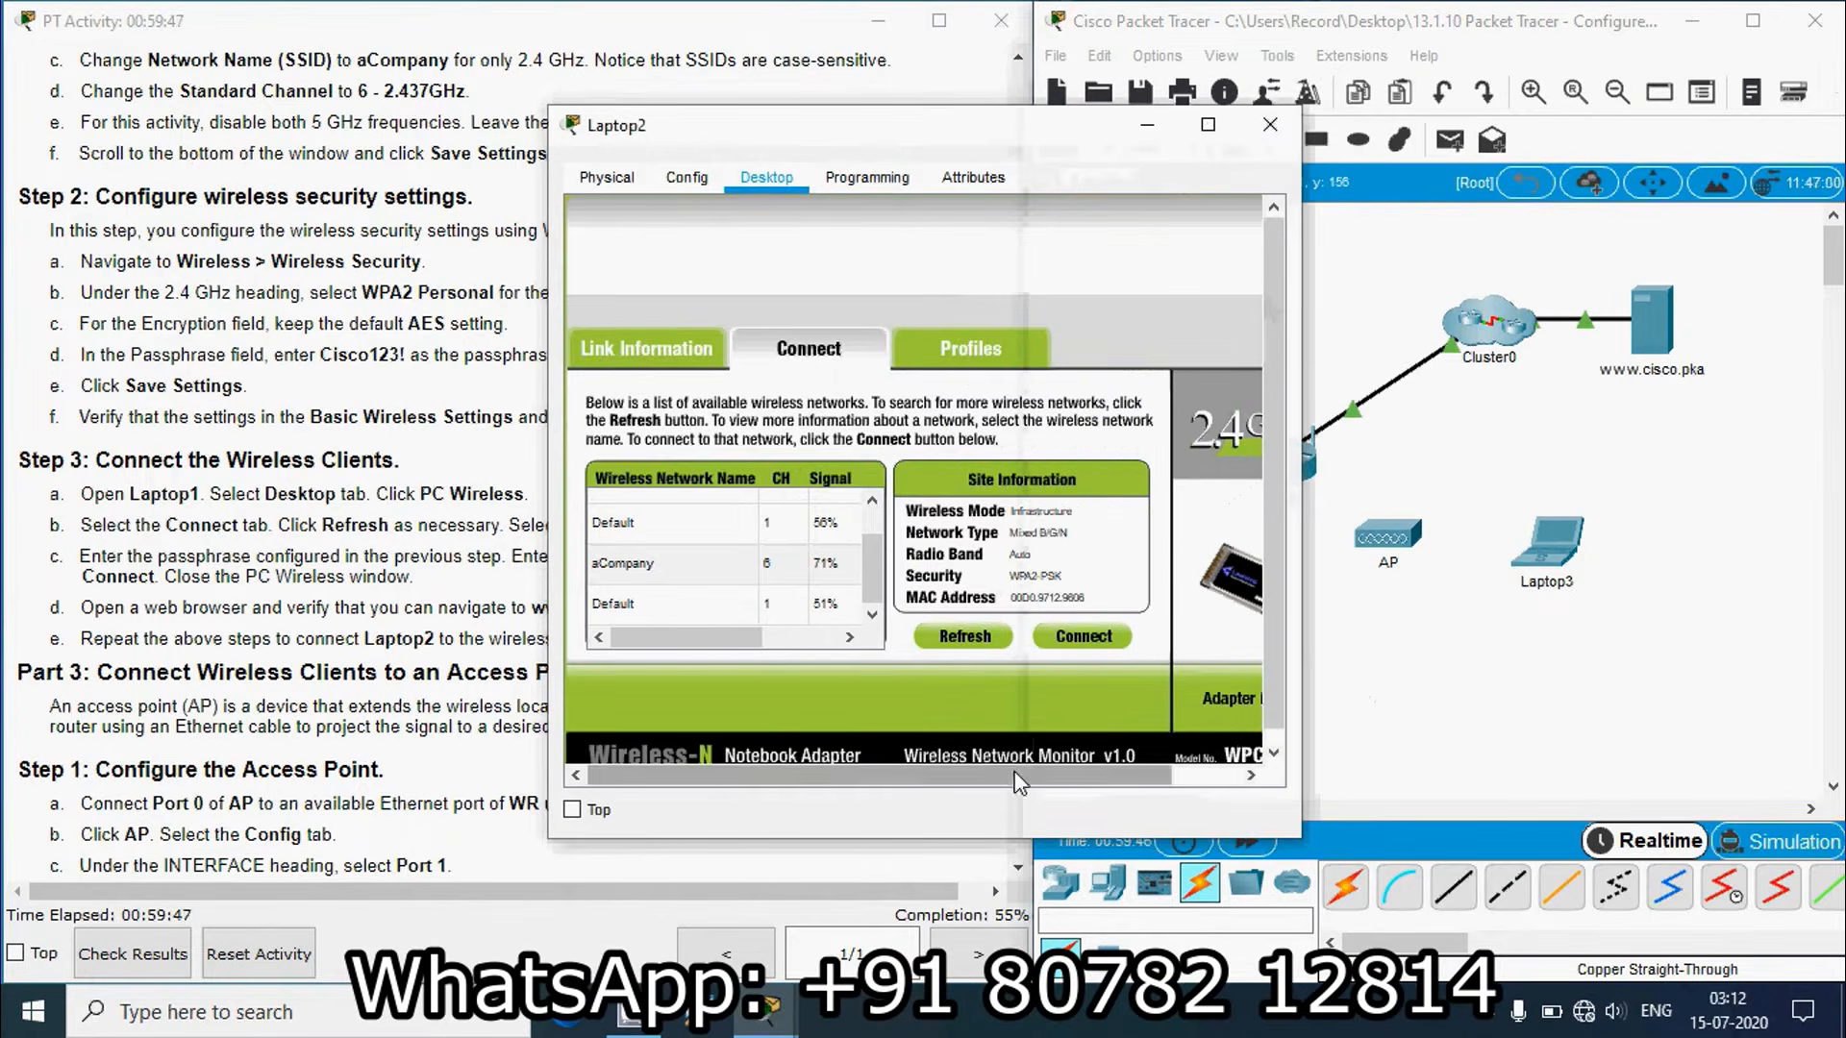
drag(1105, 775, 1174, 775)
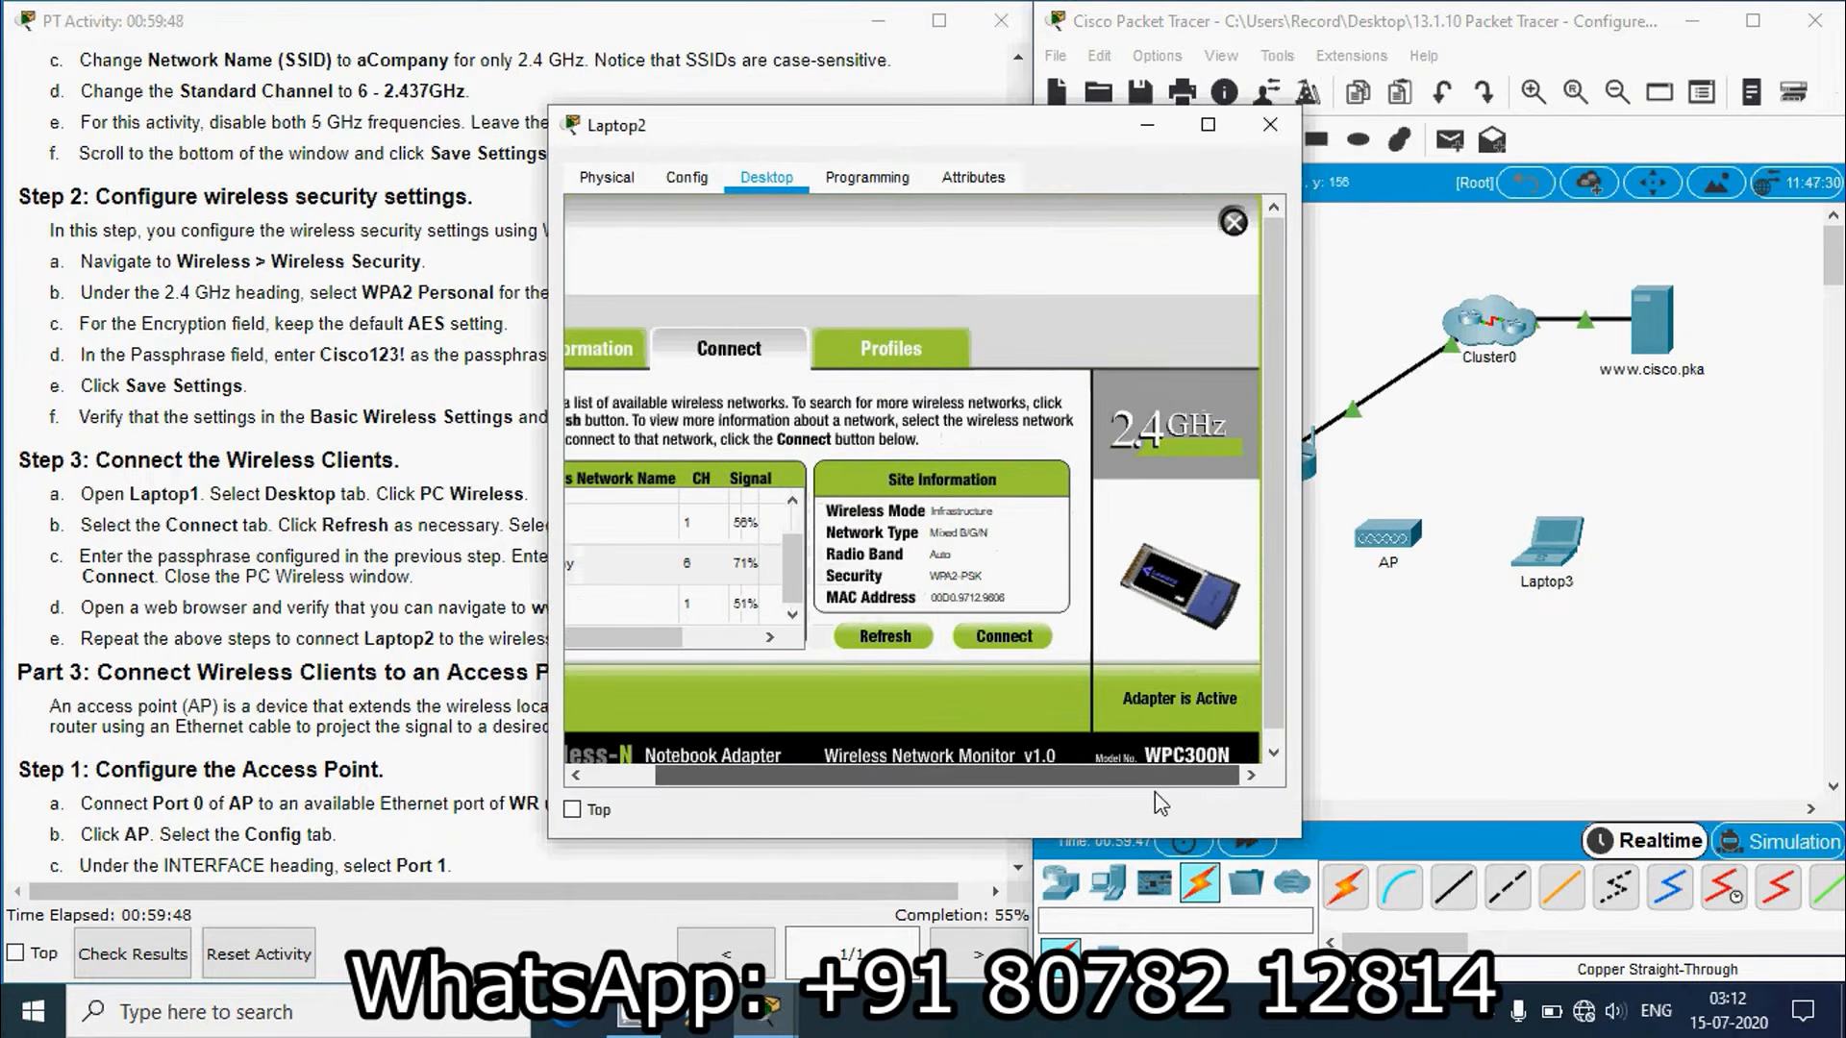
click(1233, 222)
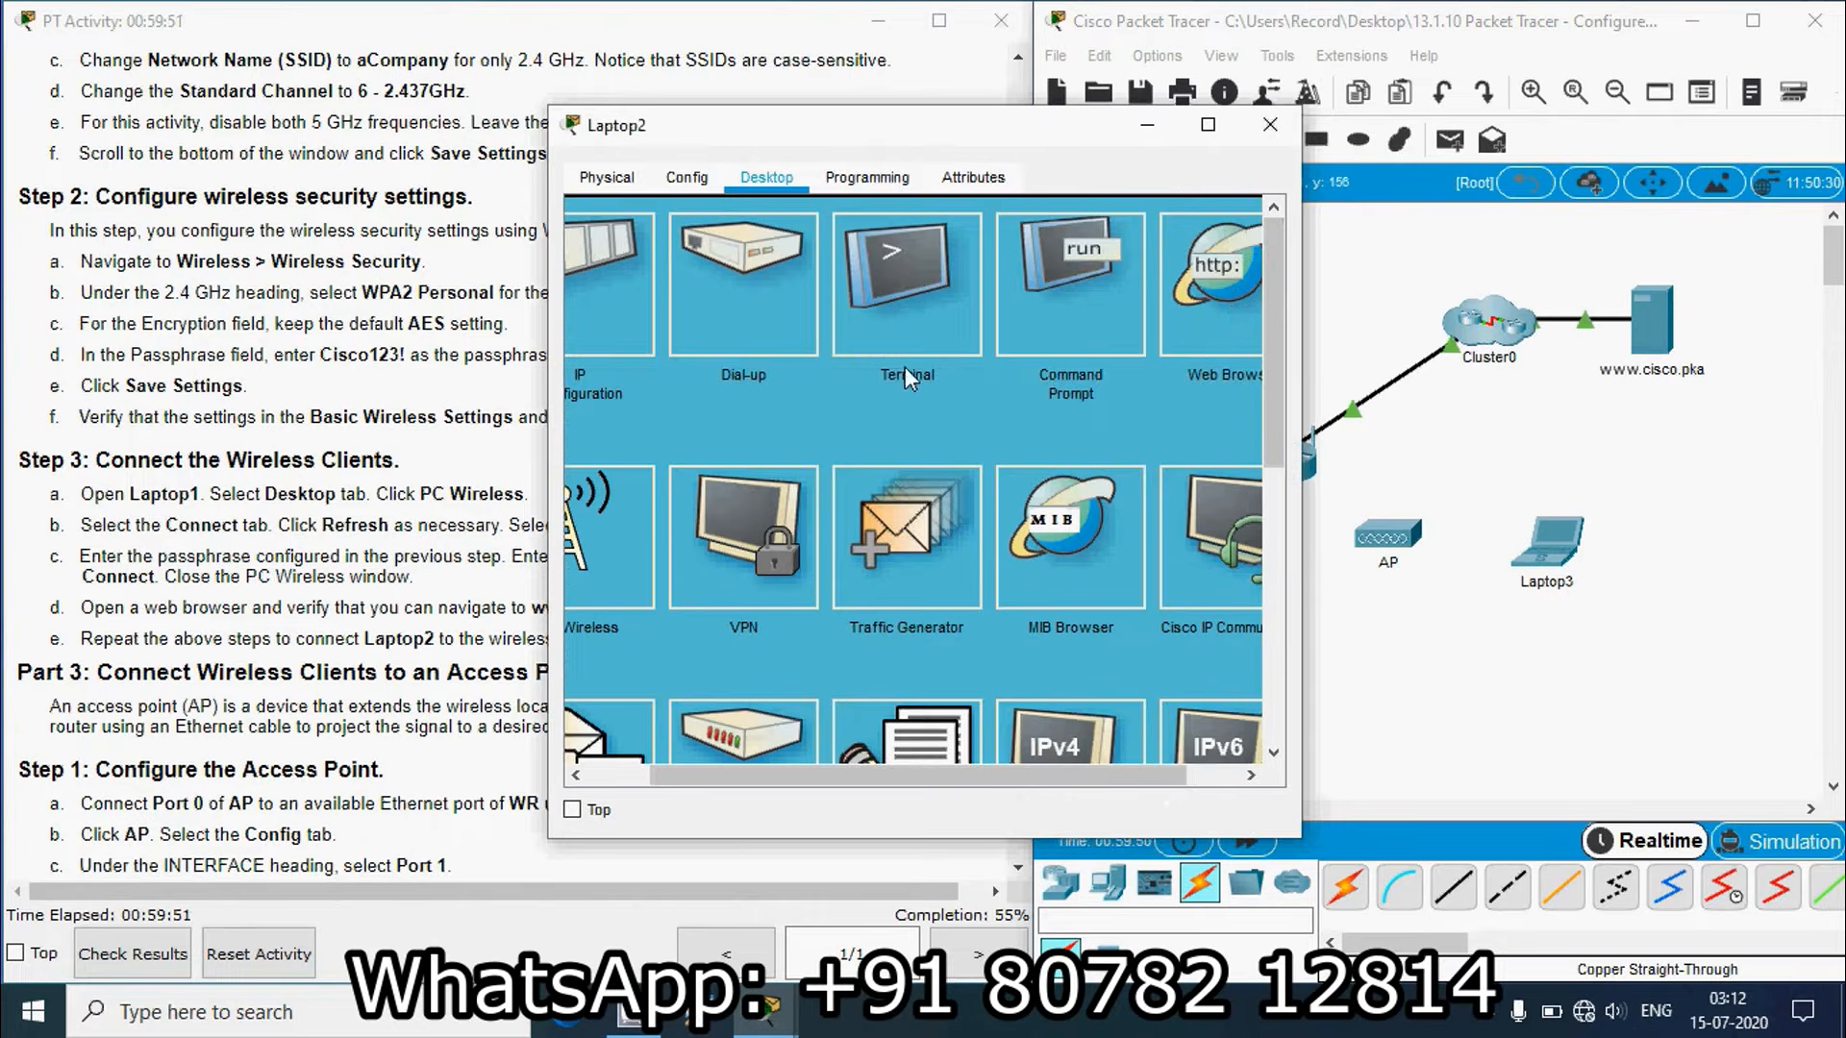
click(769, 256)
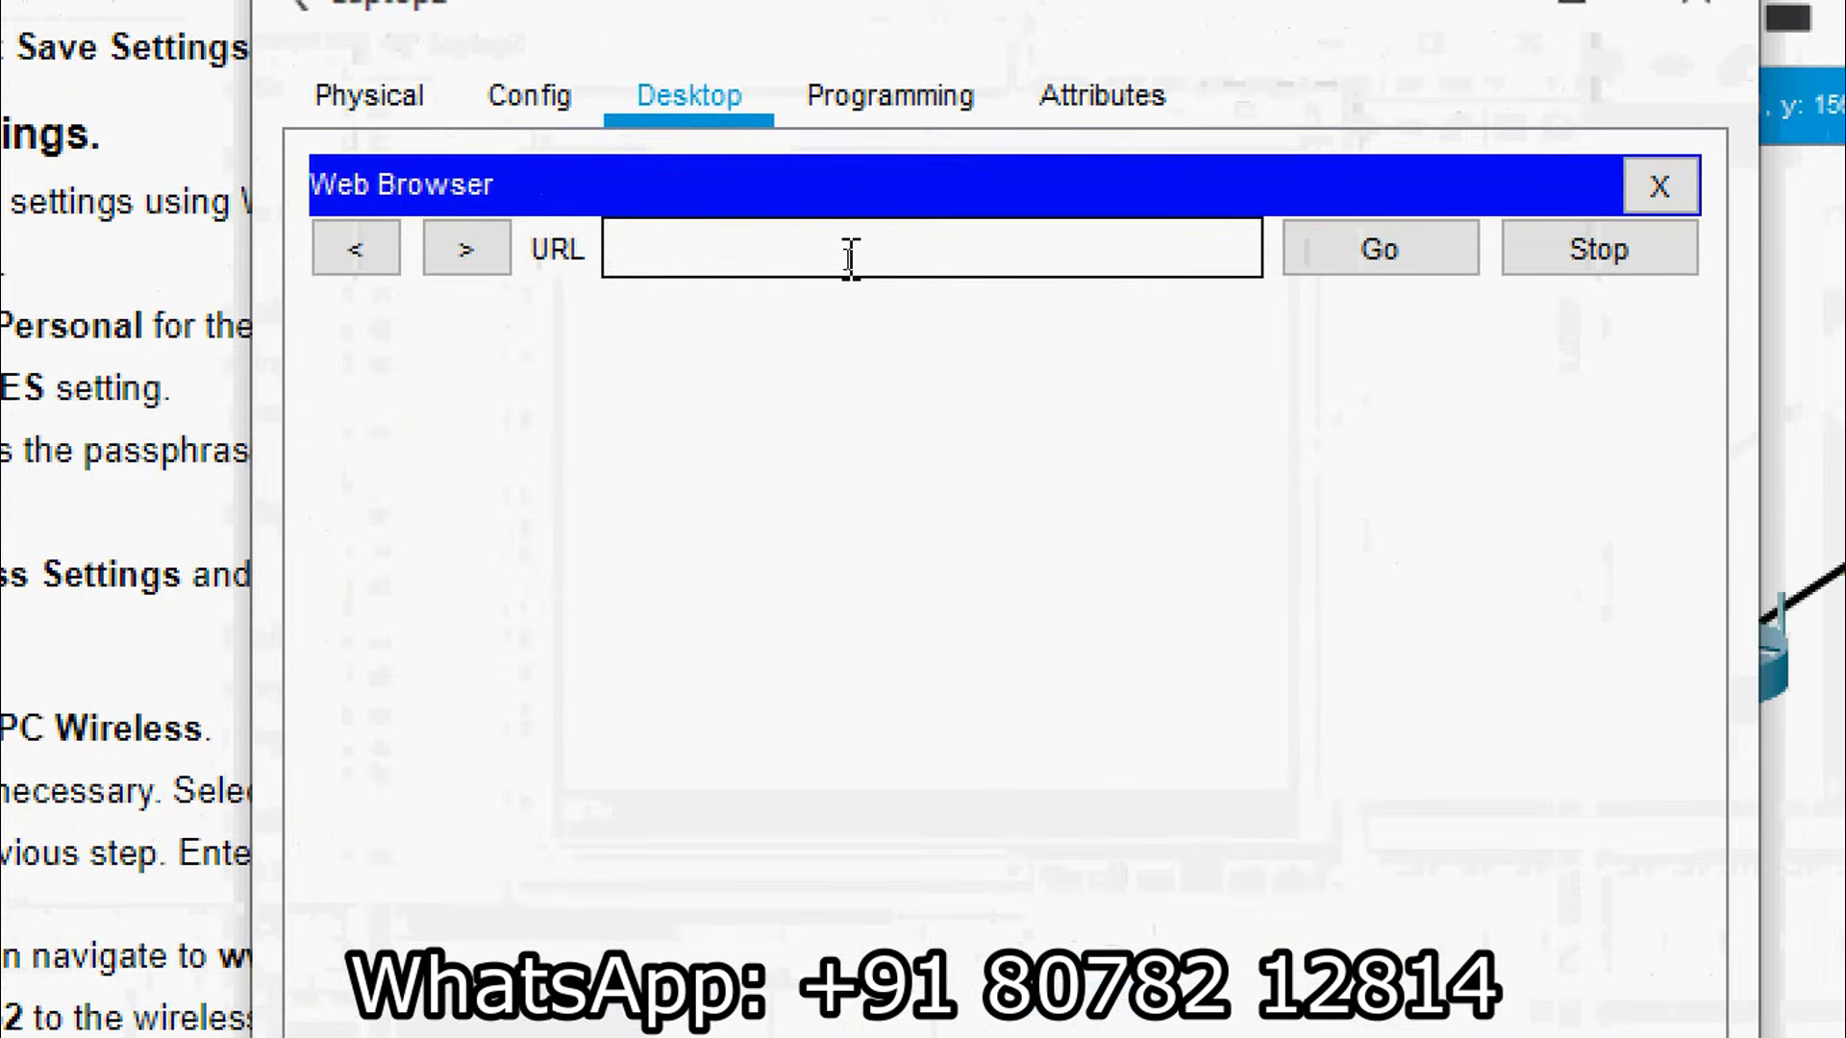
text(www.cisco.pka)
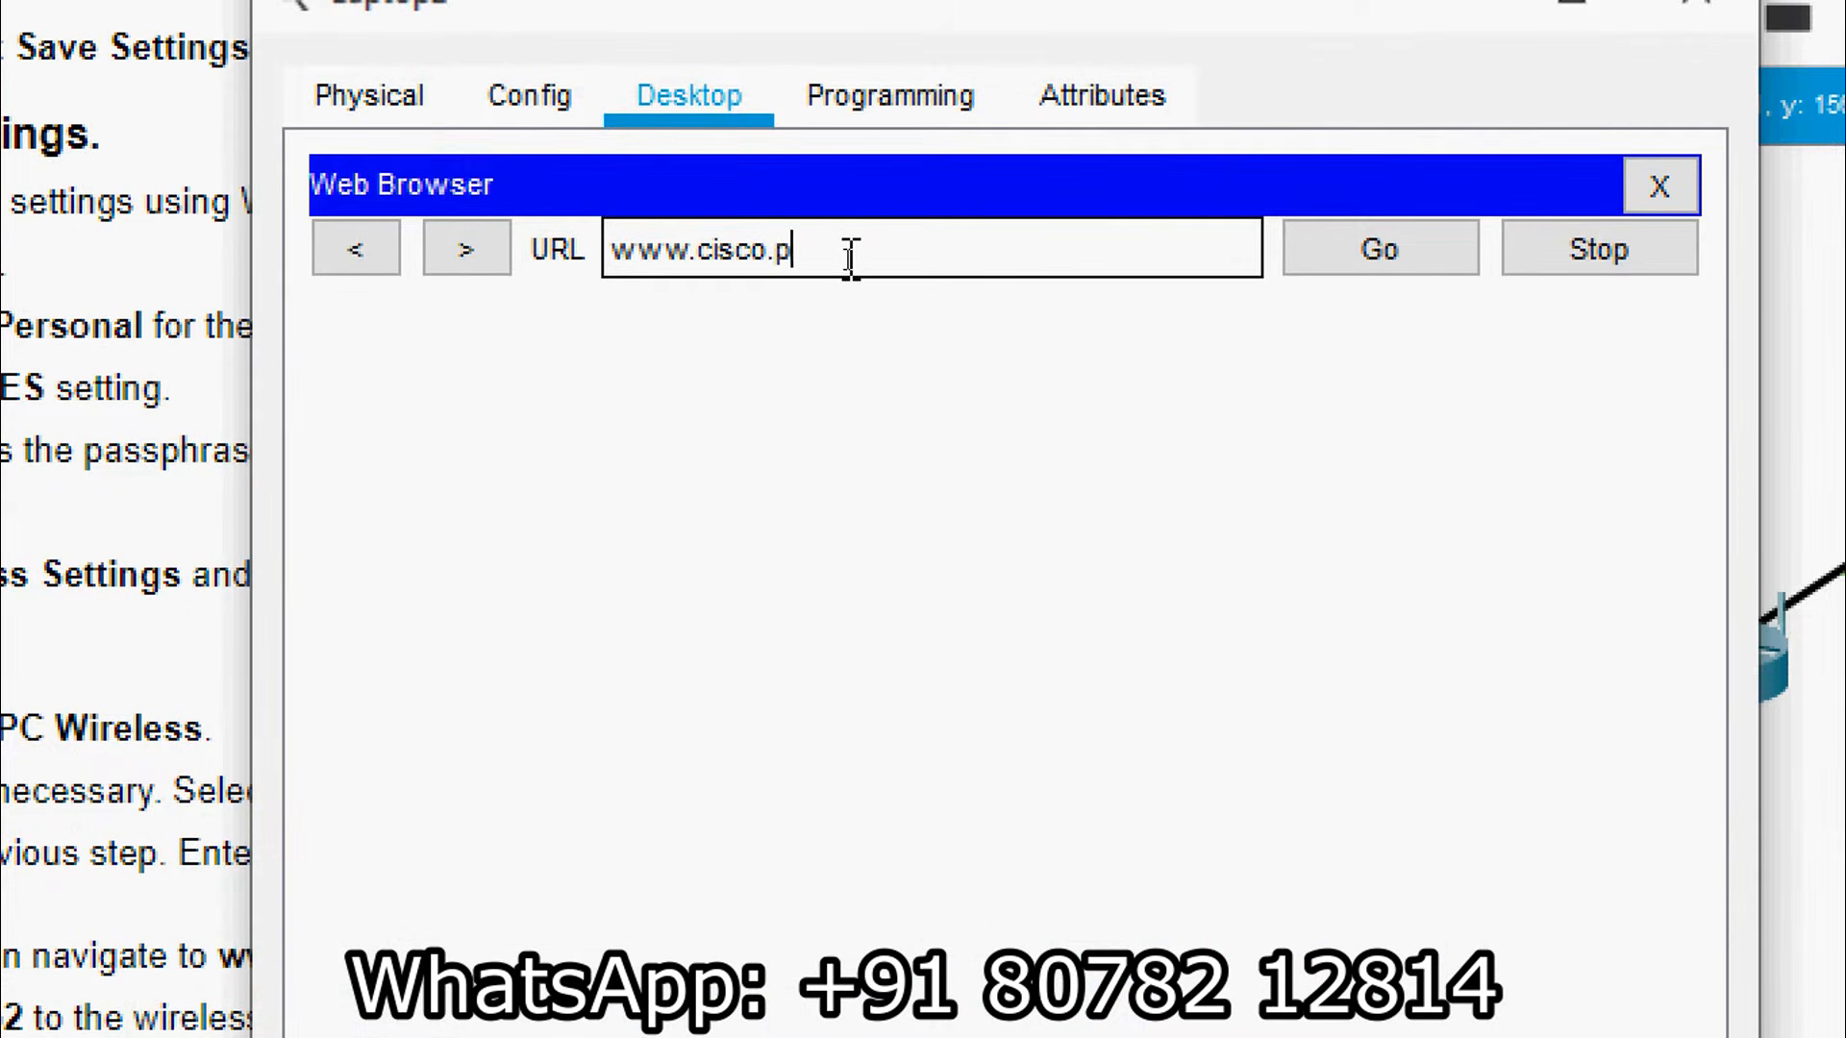
click(1384, 264)
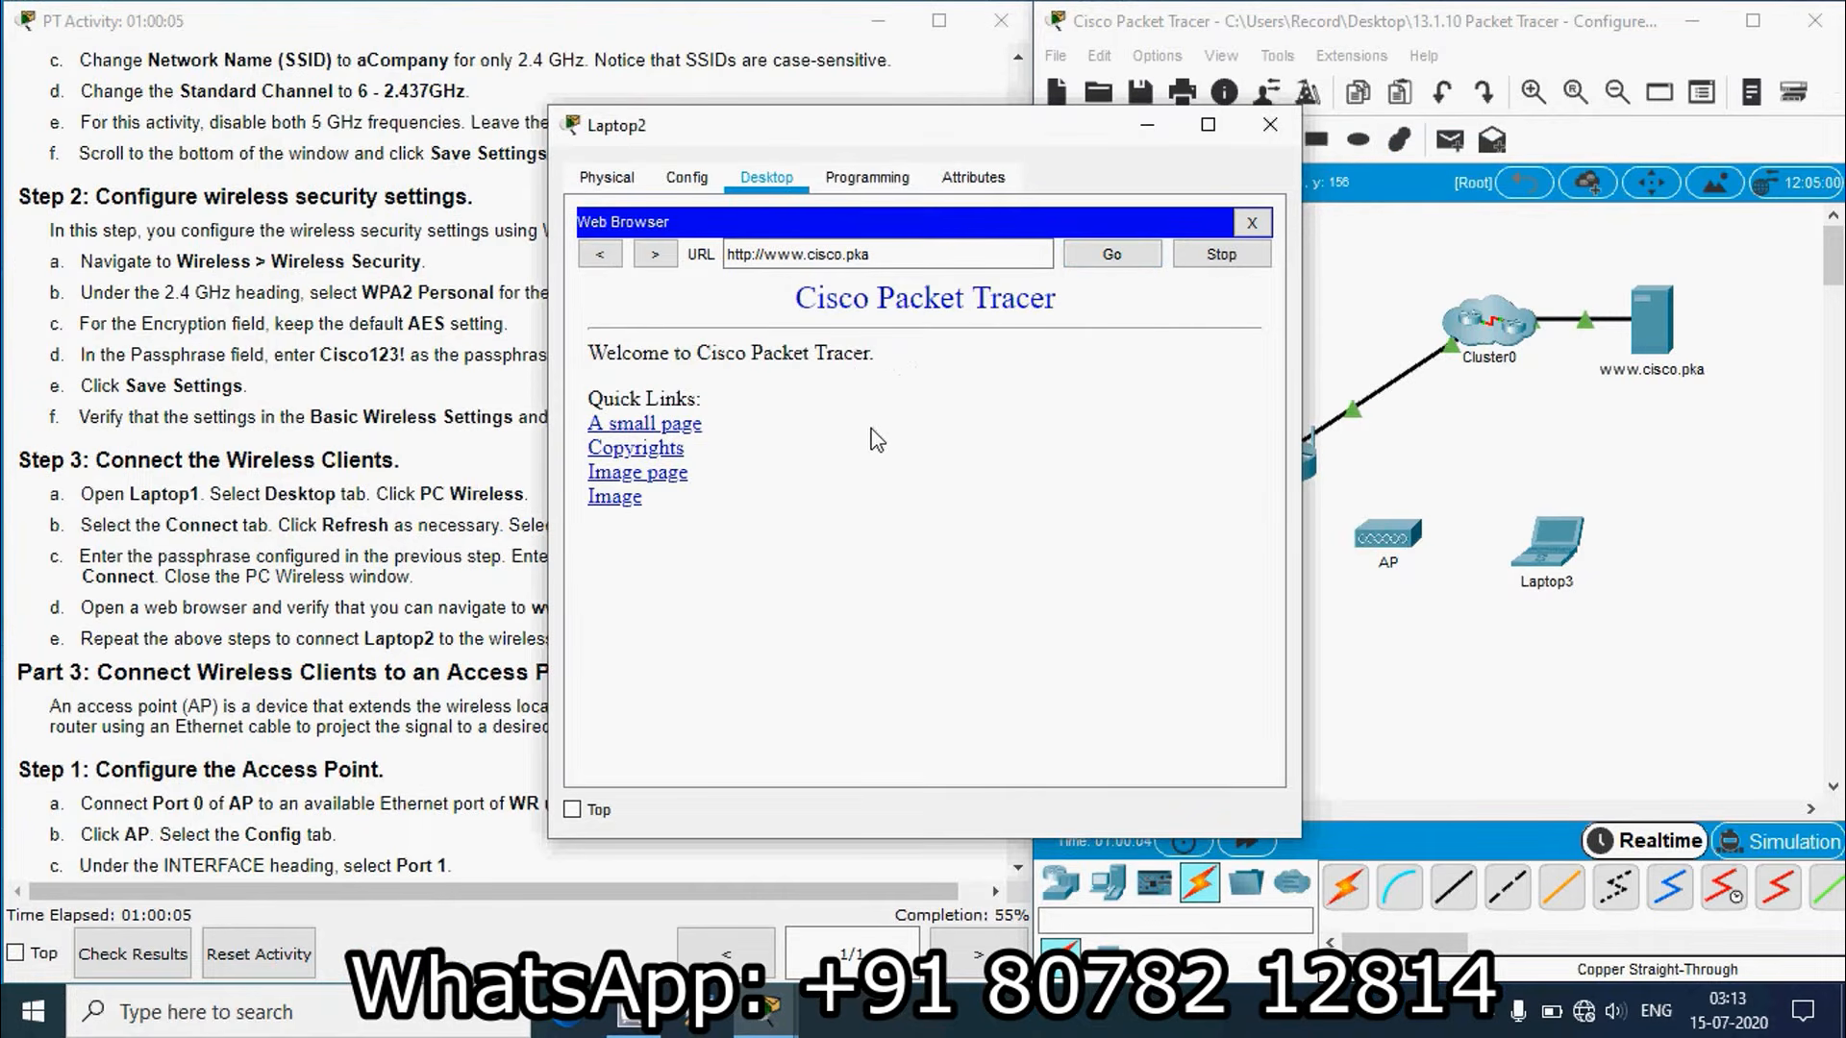
click(1251, 223)
Step: Close Laptop2, then run a copper straight-through cable from AP Port 0 to WR GigabitEthernet 2
click(1270, 124)
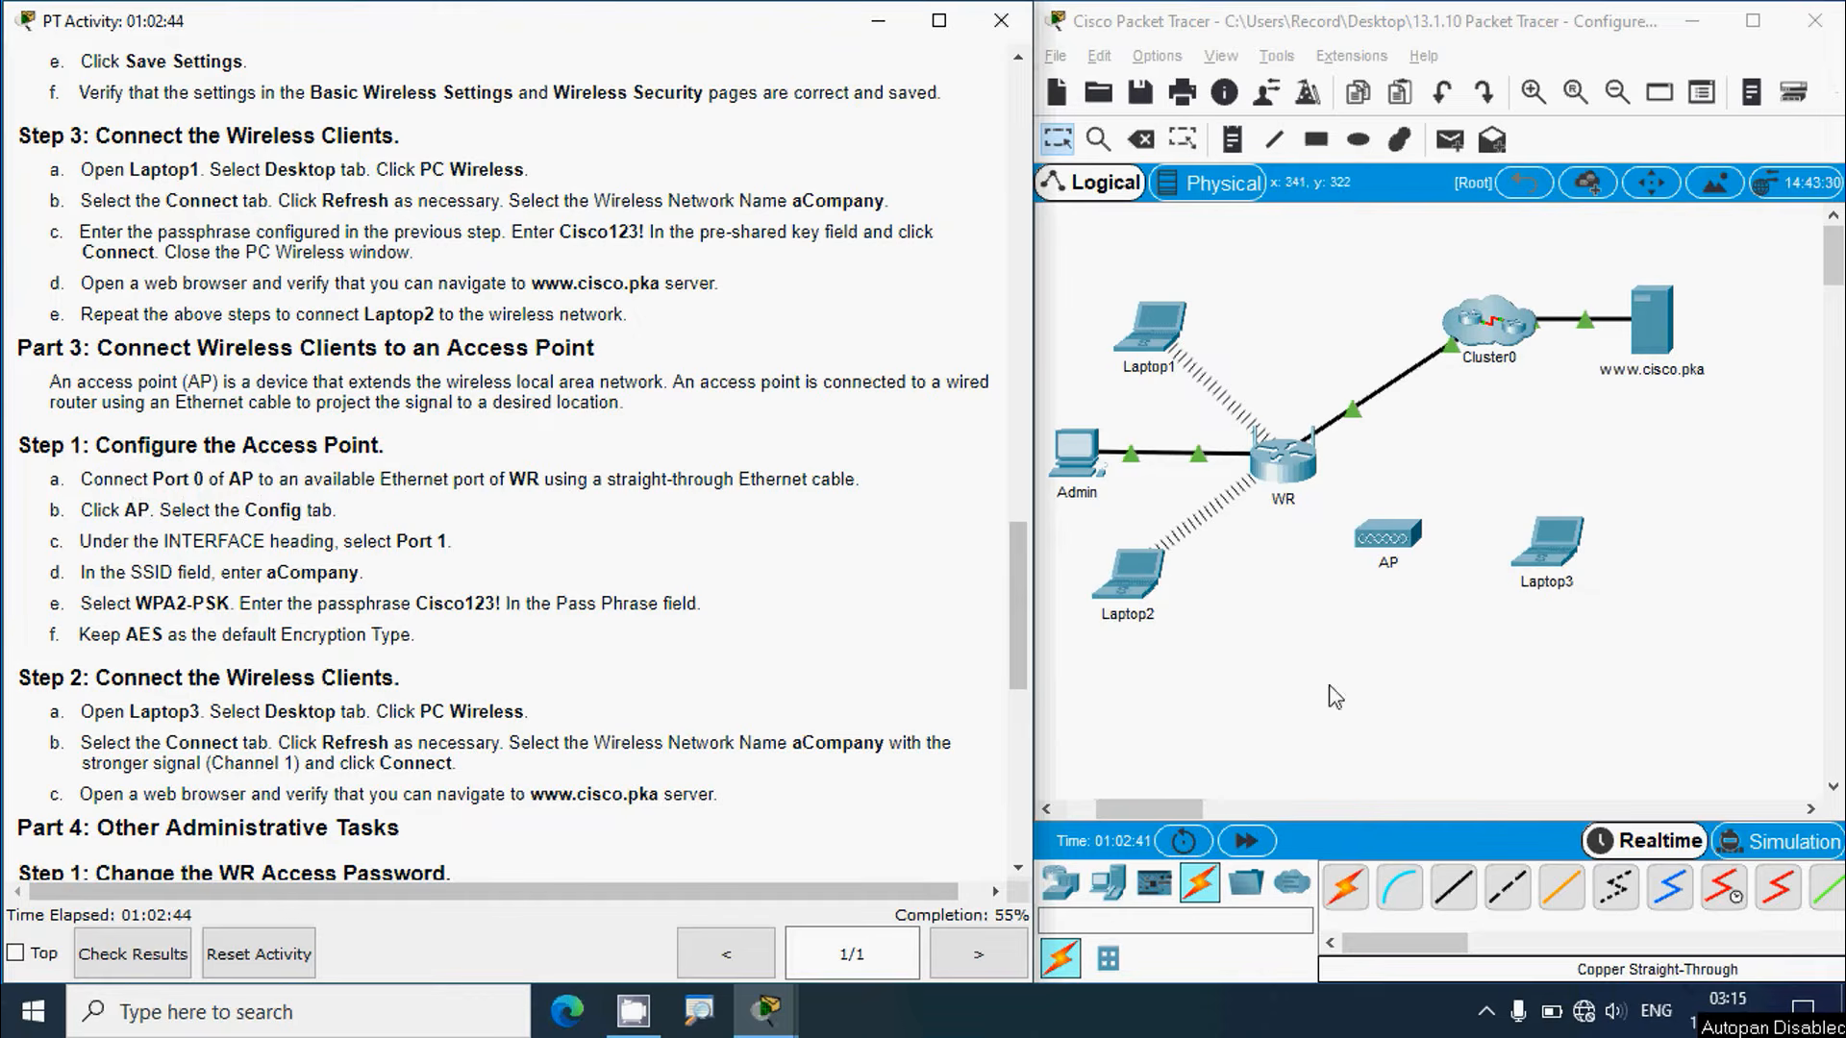
click(1455, 896)
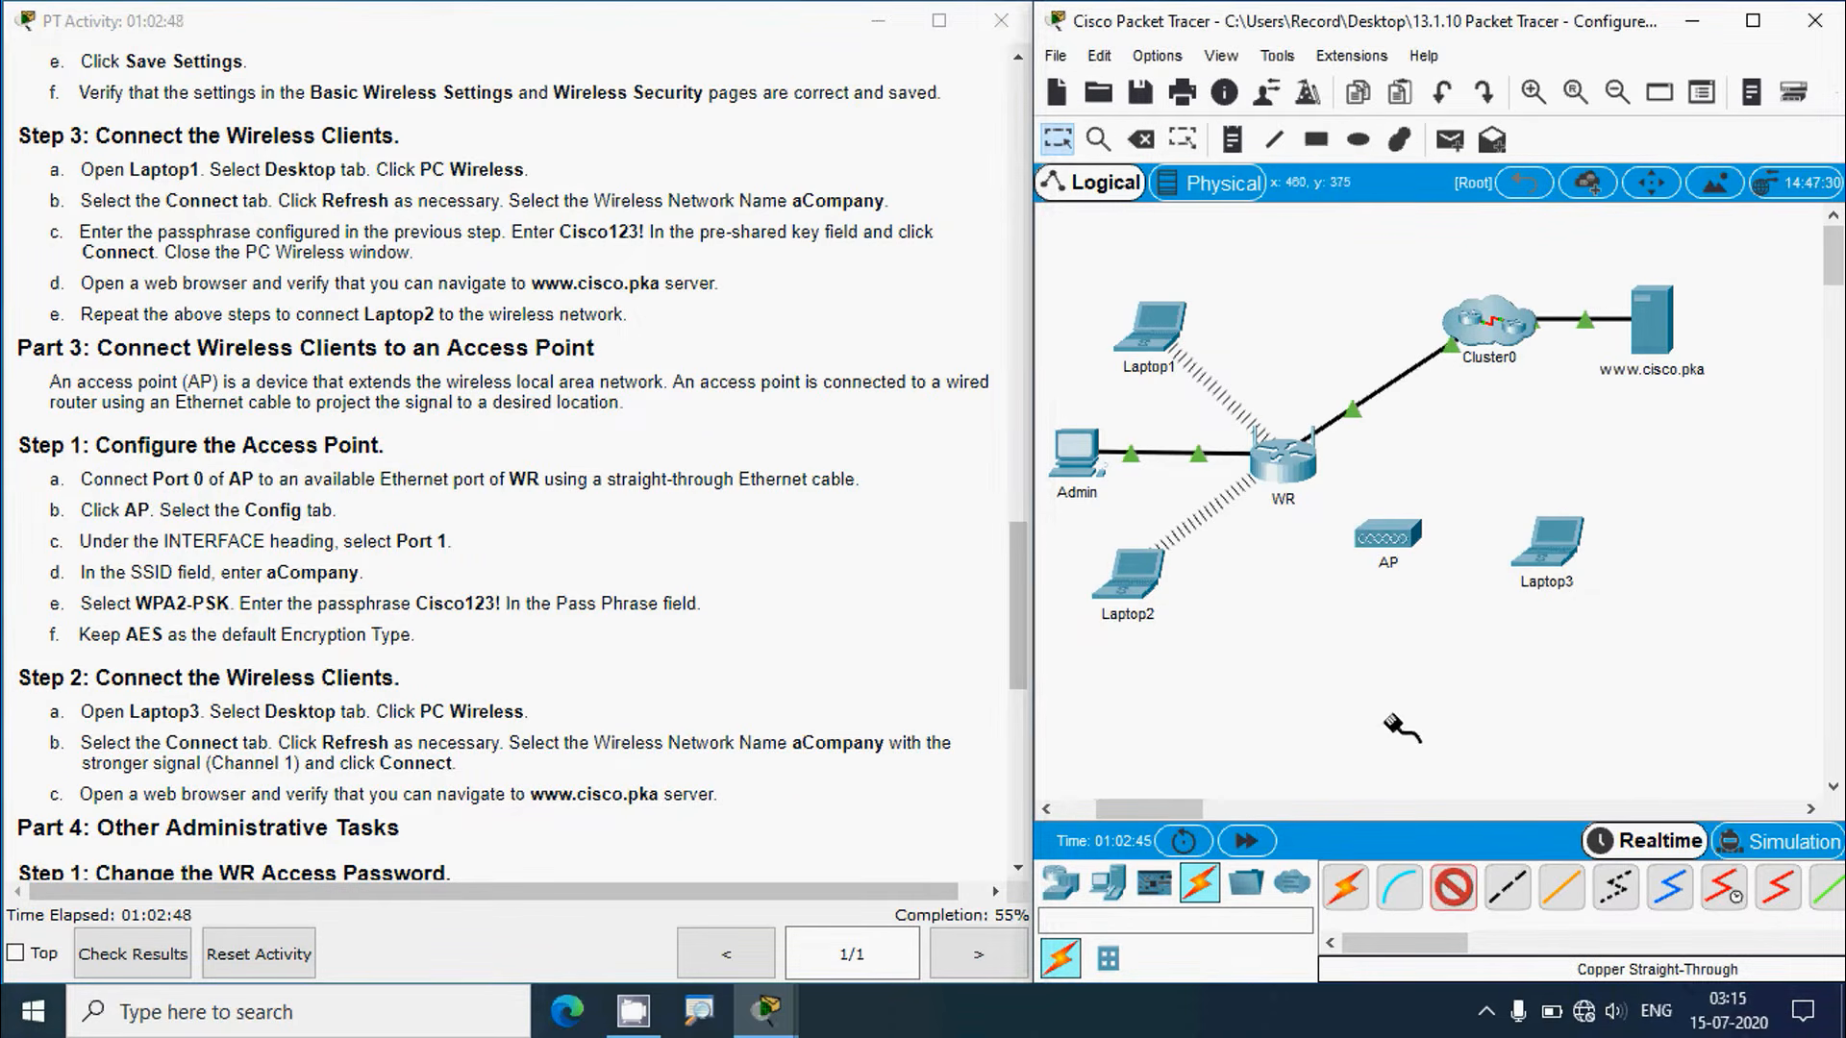
click(1390, 531)
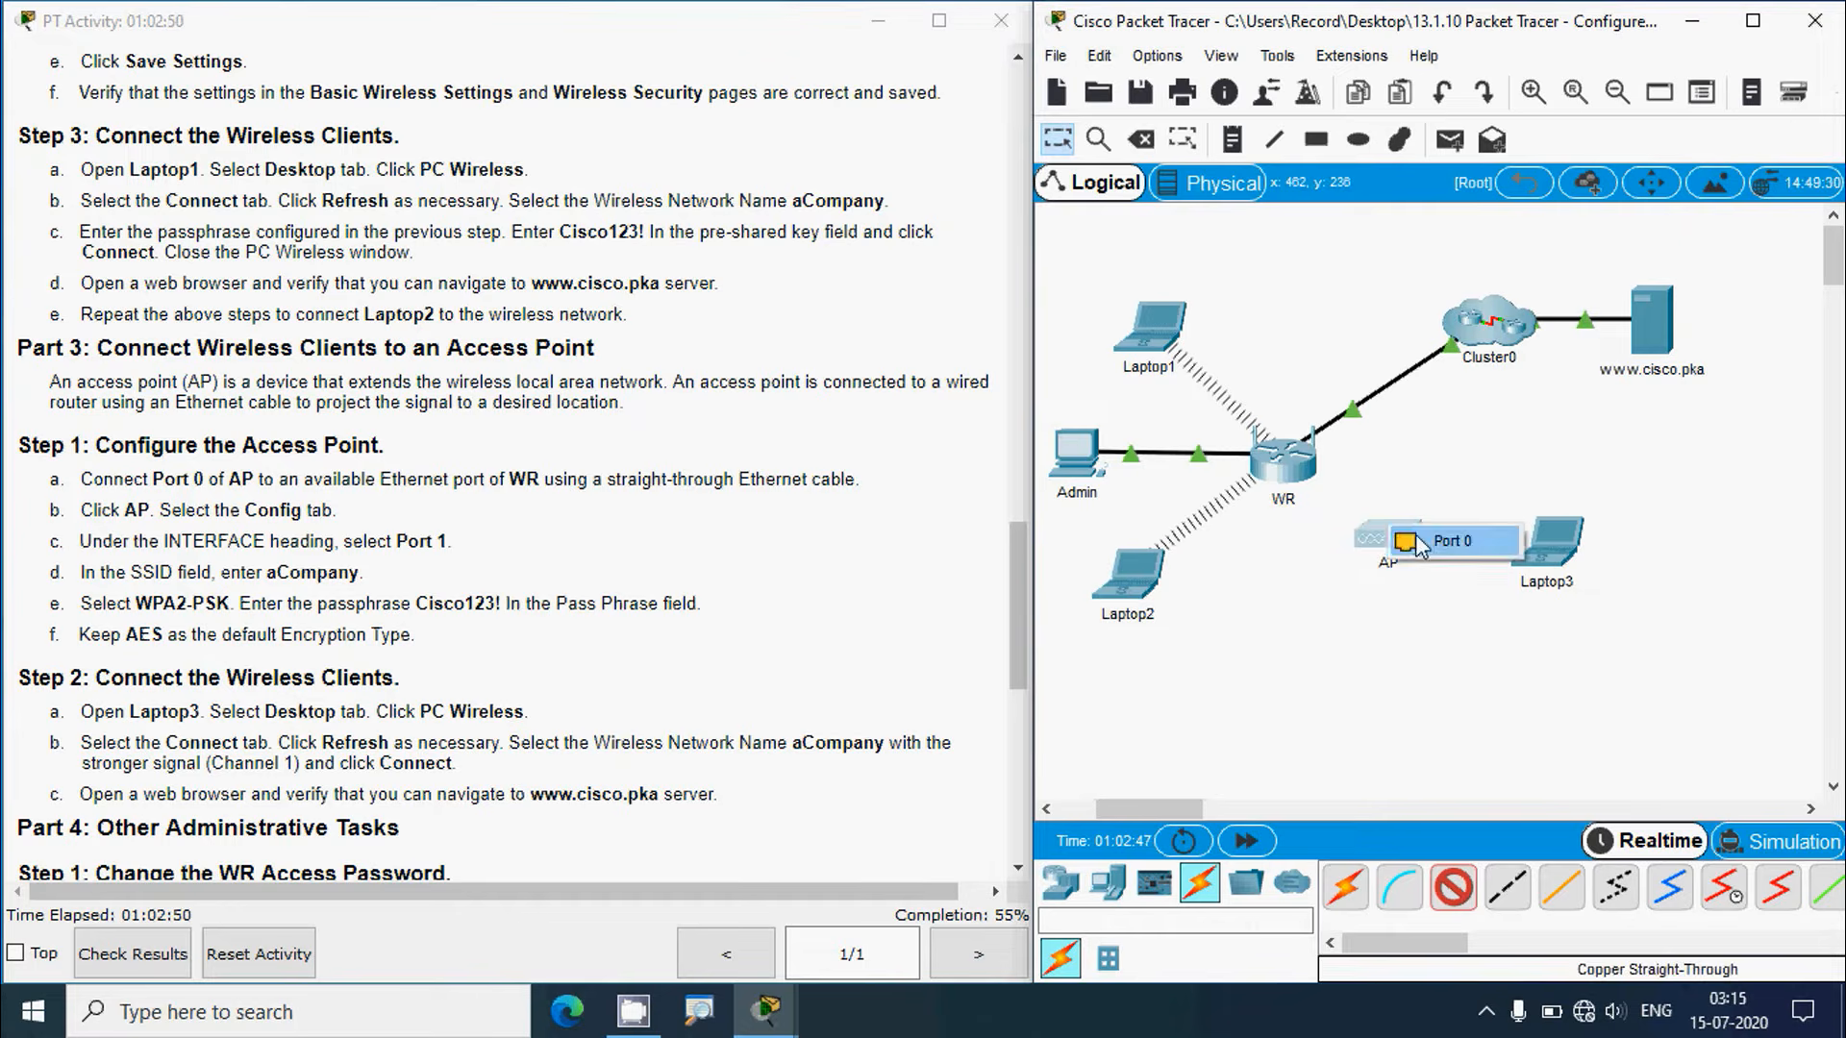
click(1417, 538)
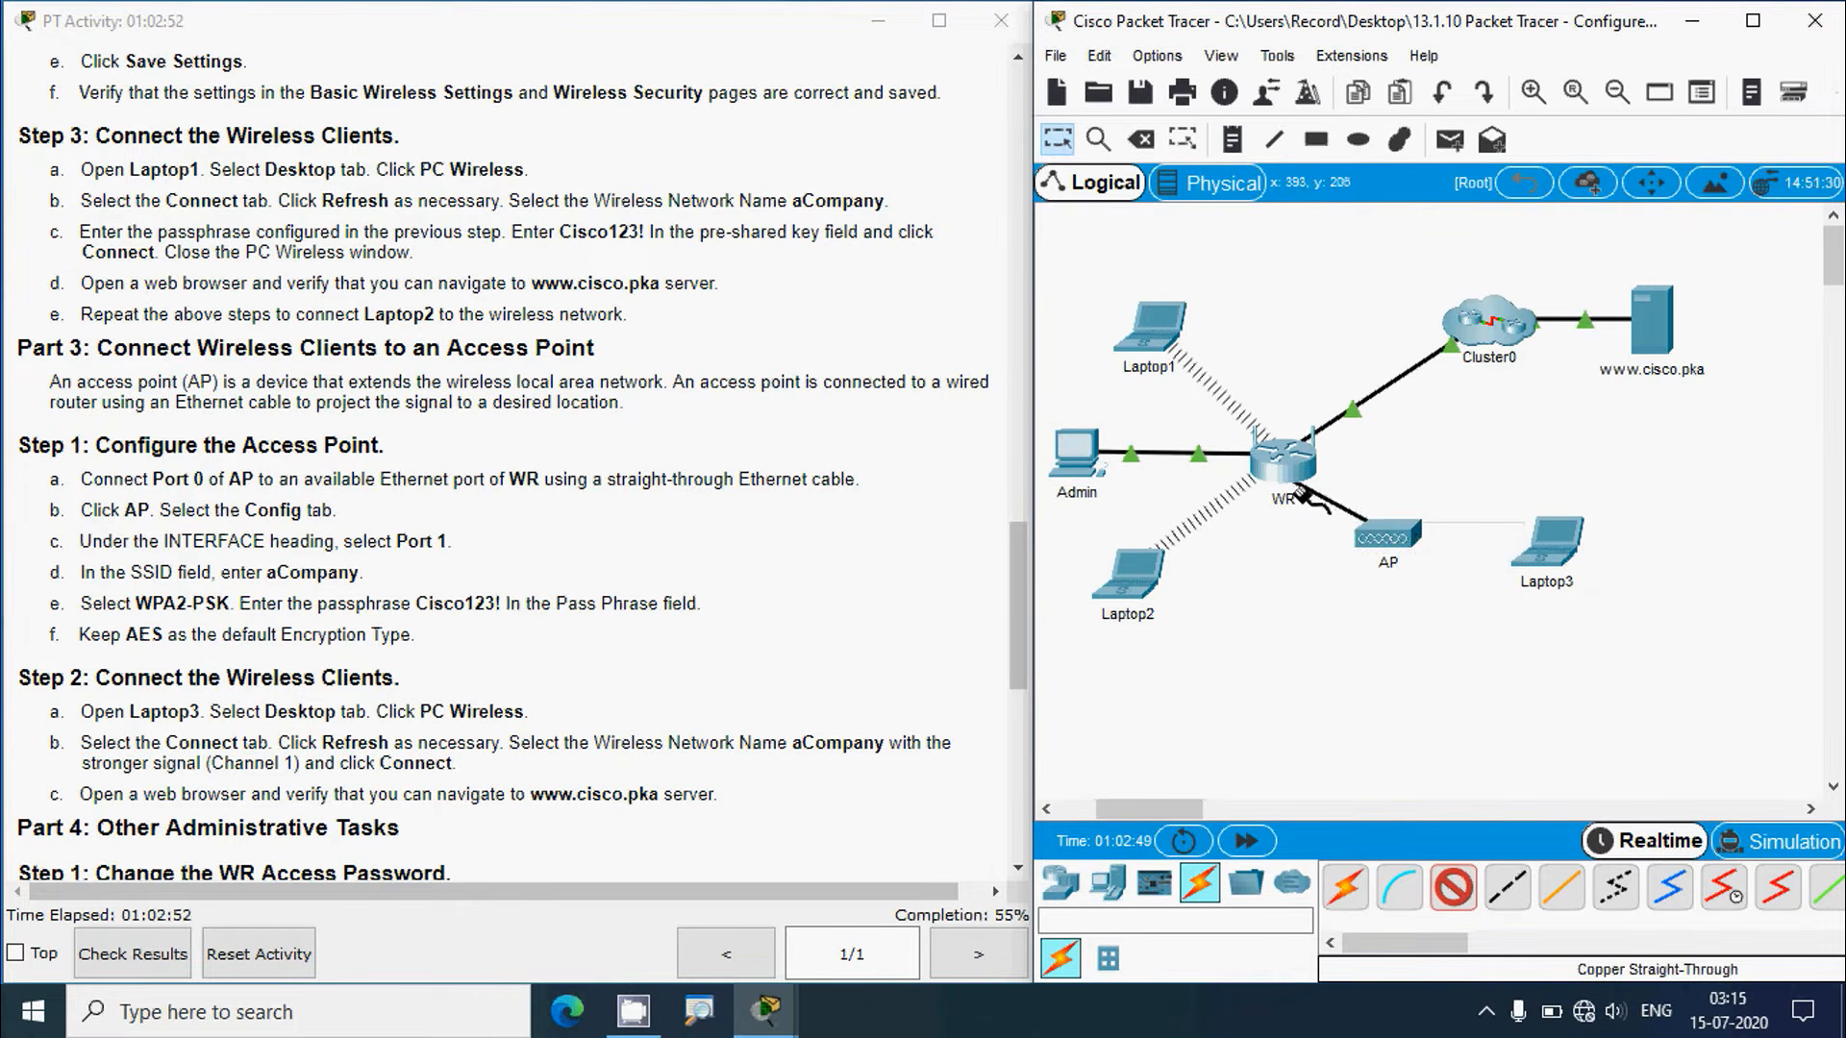
click(1288, 460)
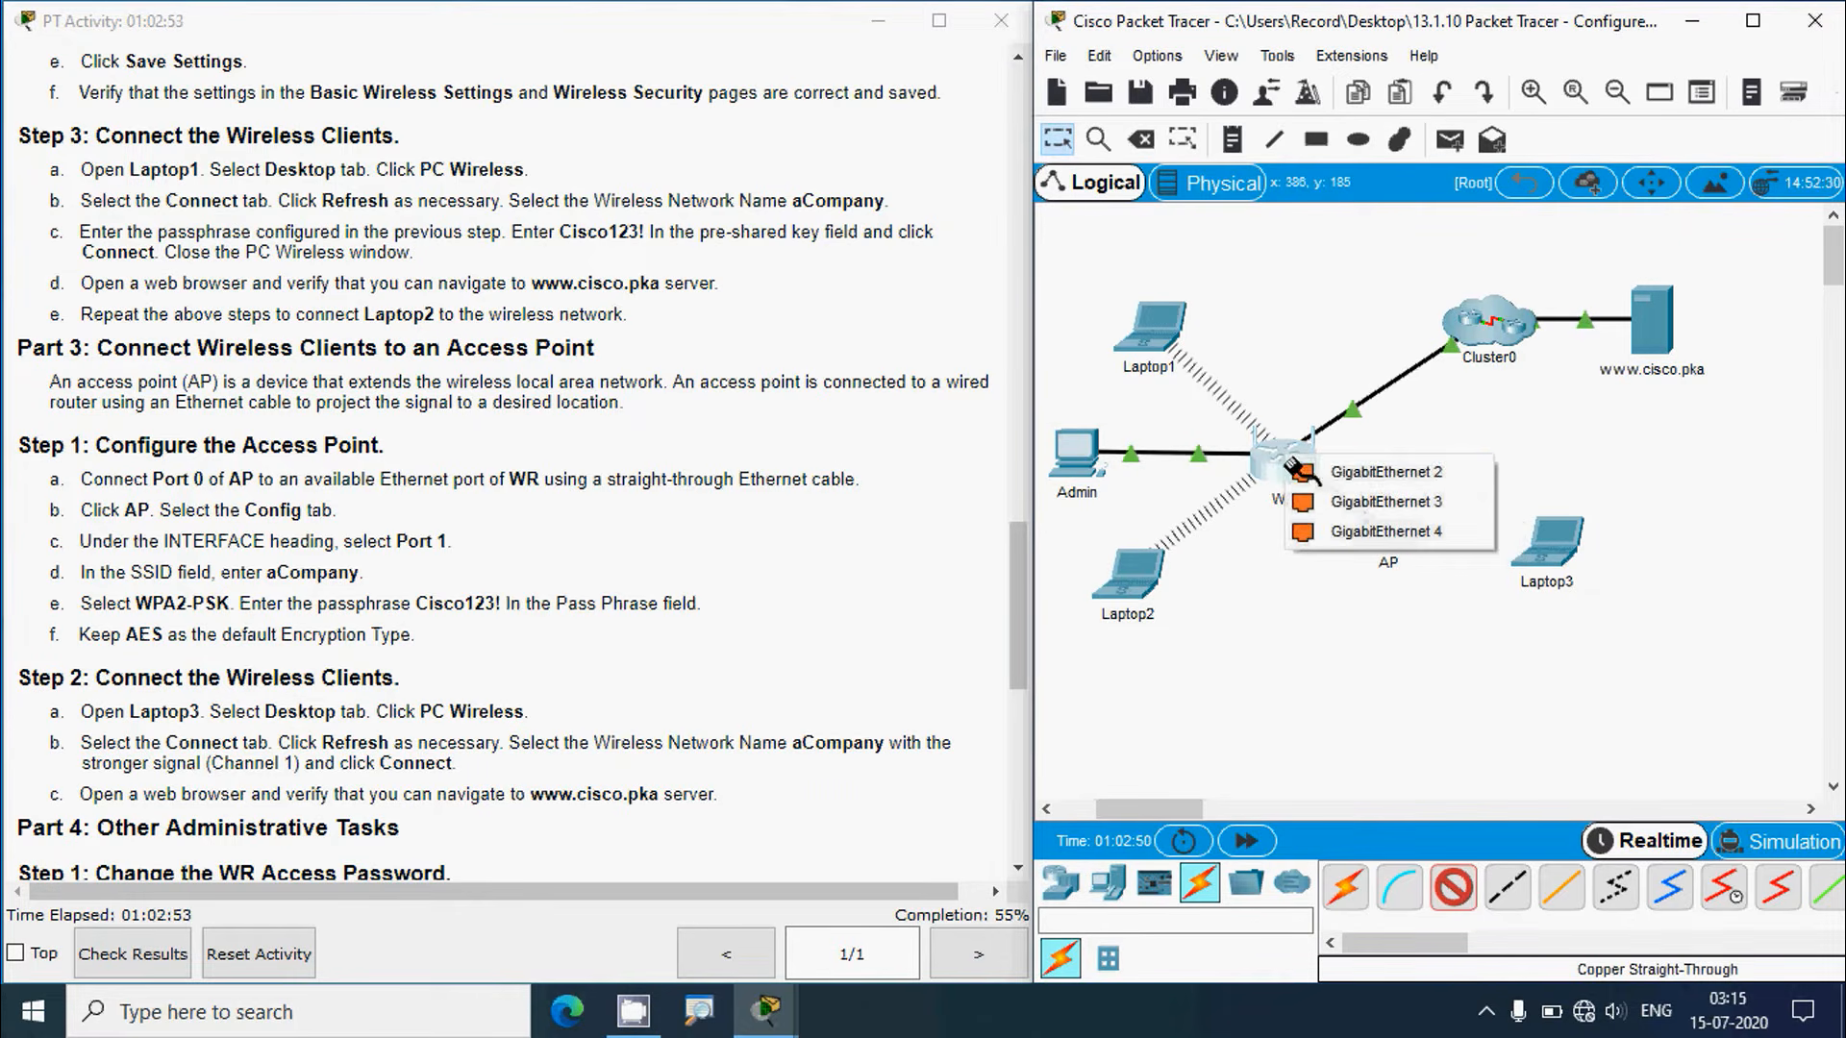
click(1367, 484)
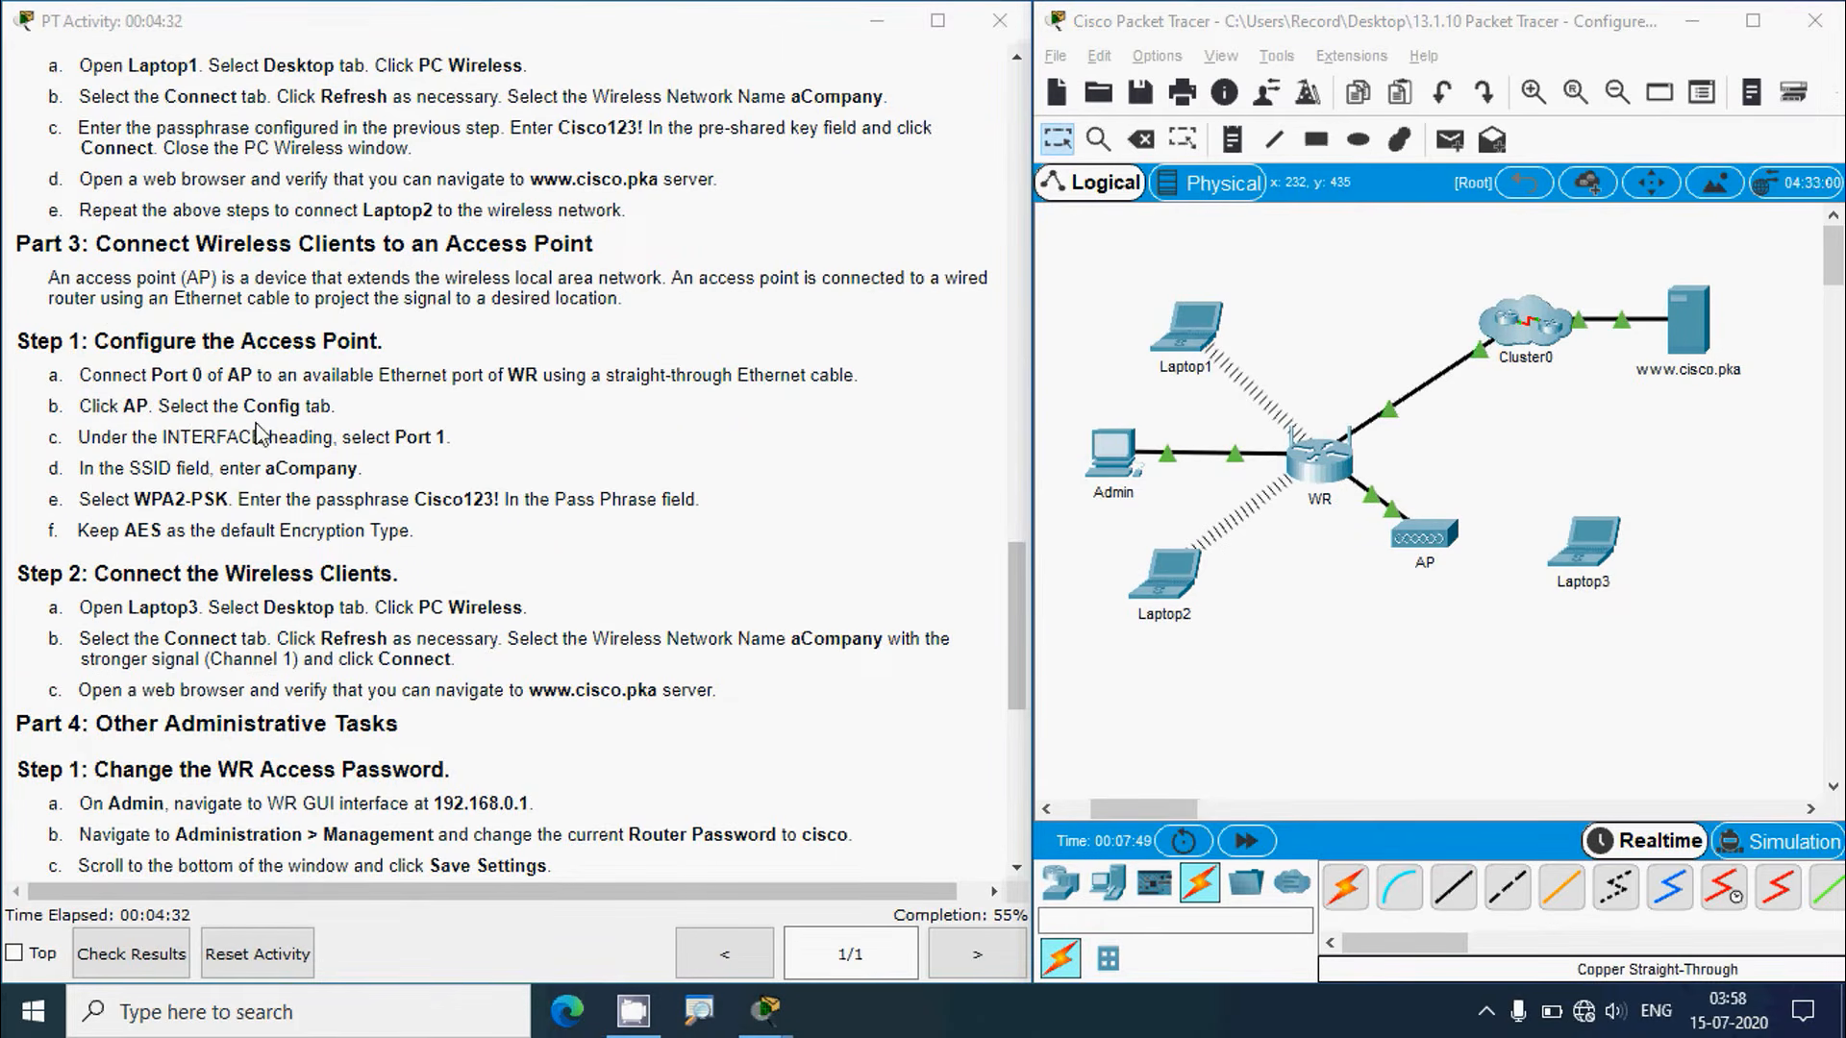
Step: Change the AP's Port 1 SSID from Default to aCompany
click(1439, 543)
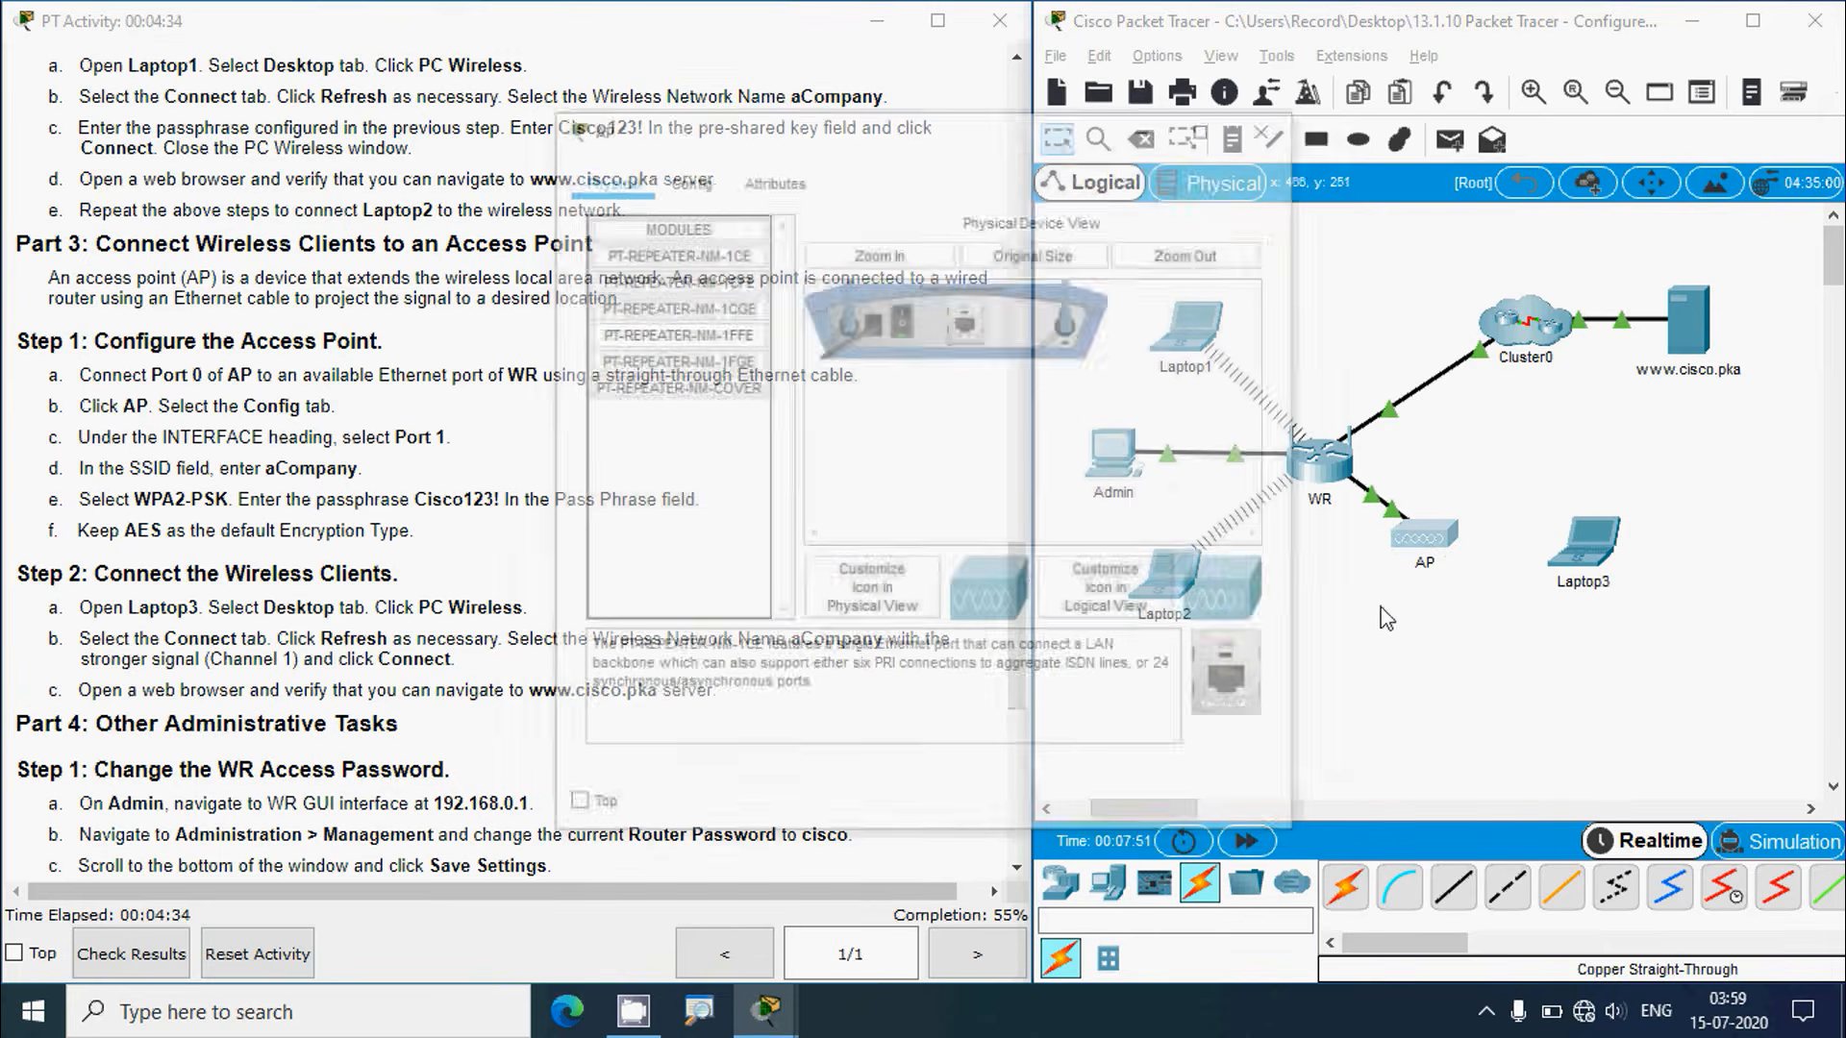
click(685, 179)
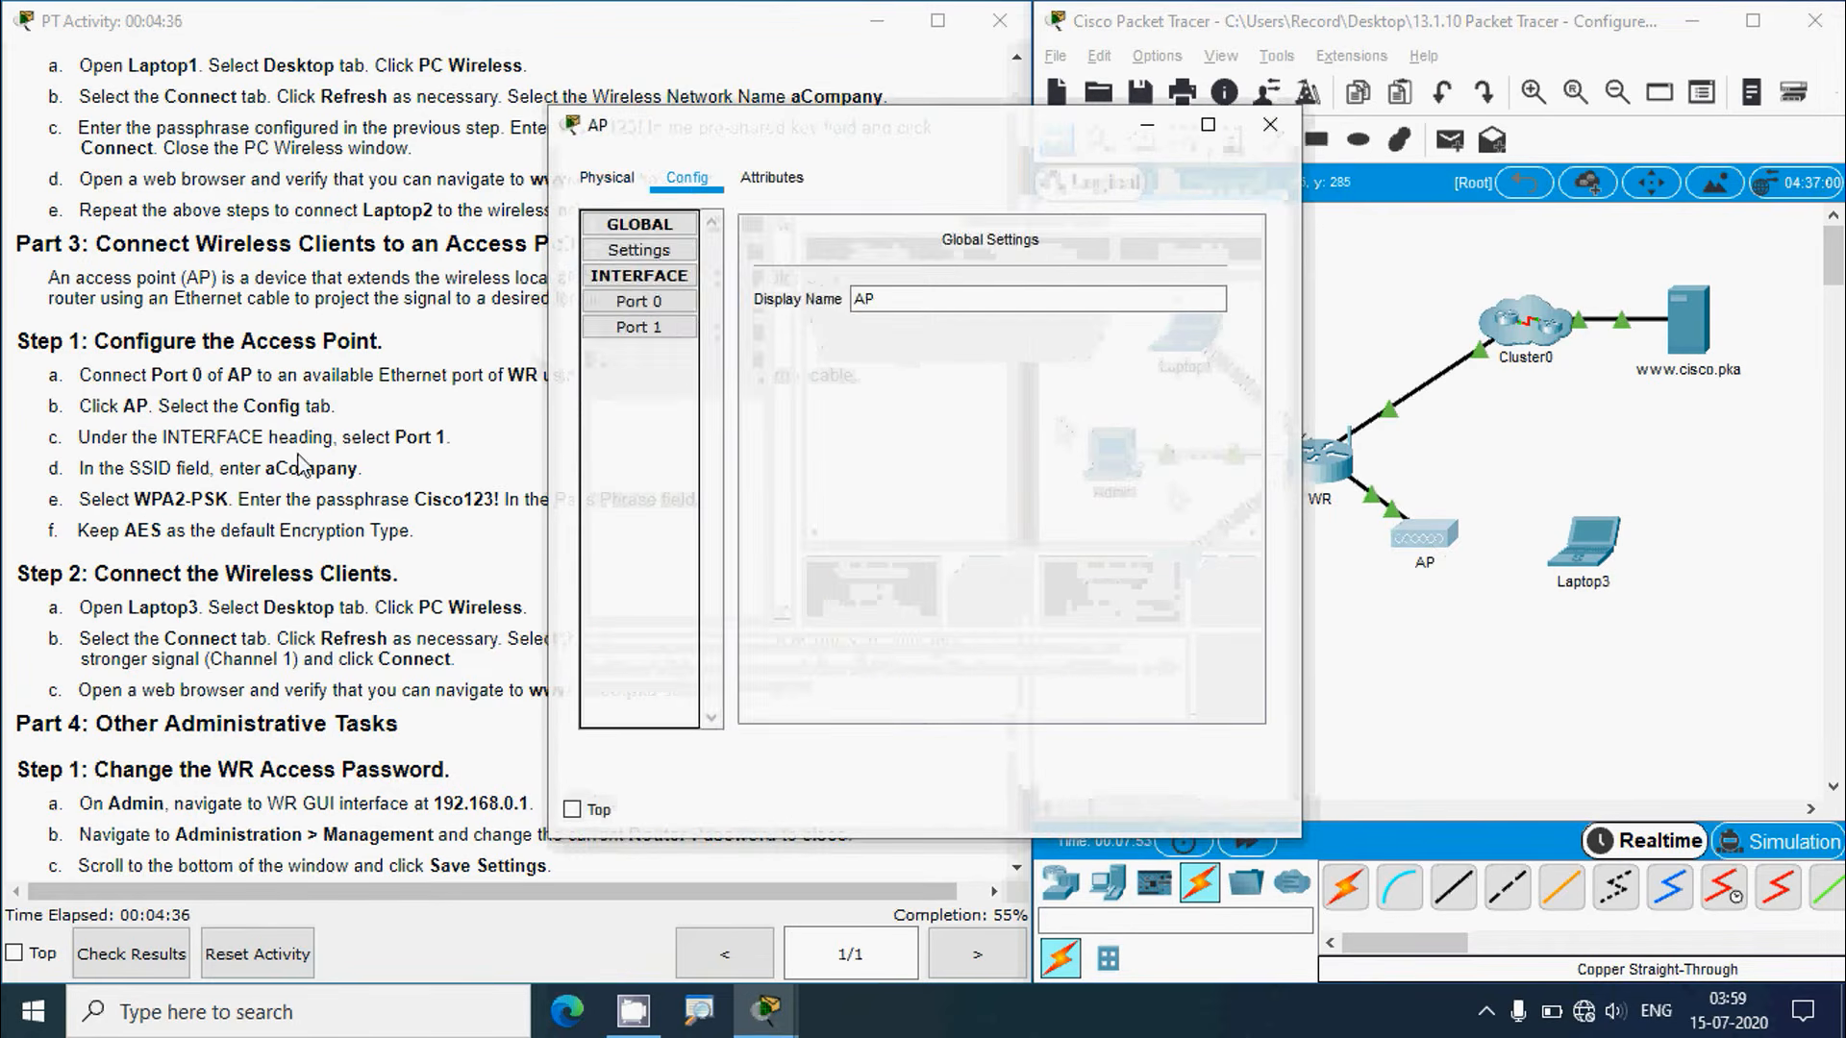
click(217, 467)
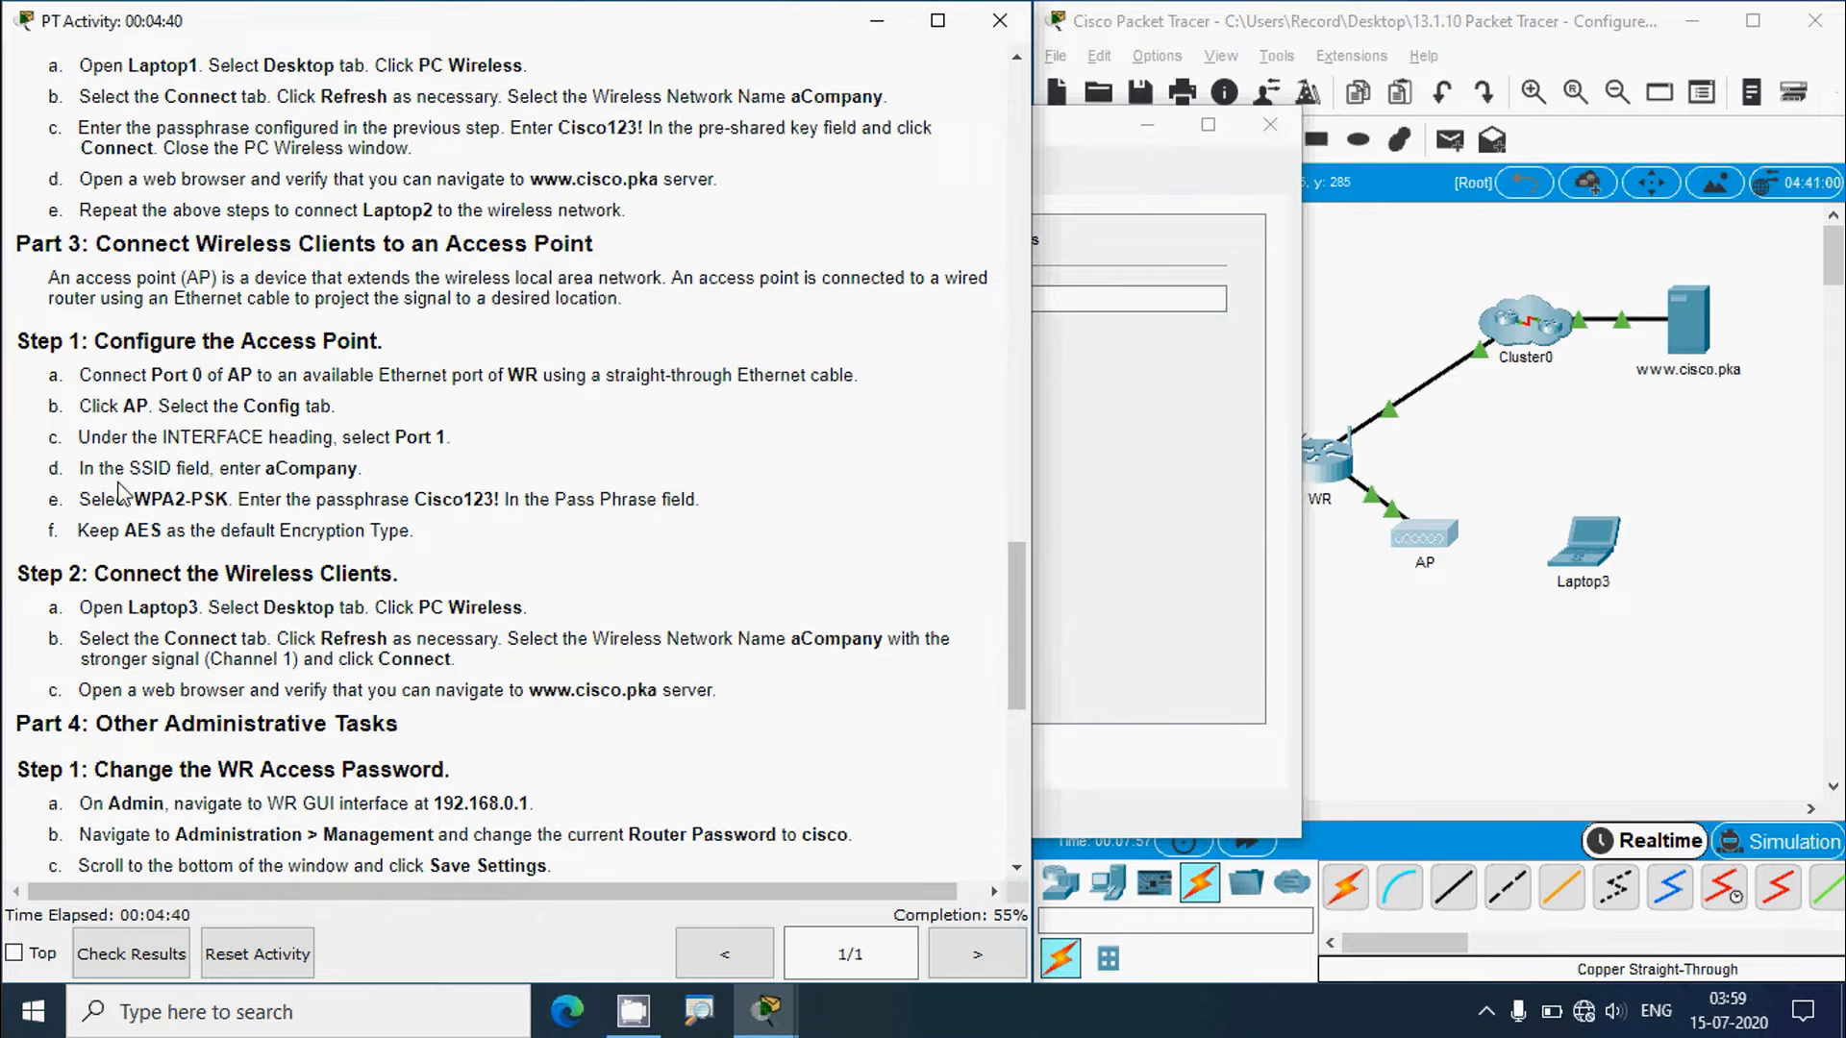
double_click(285, 468)
key(ctrl+c)
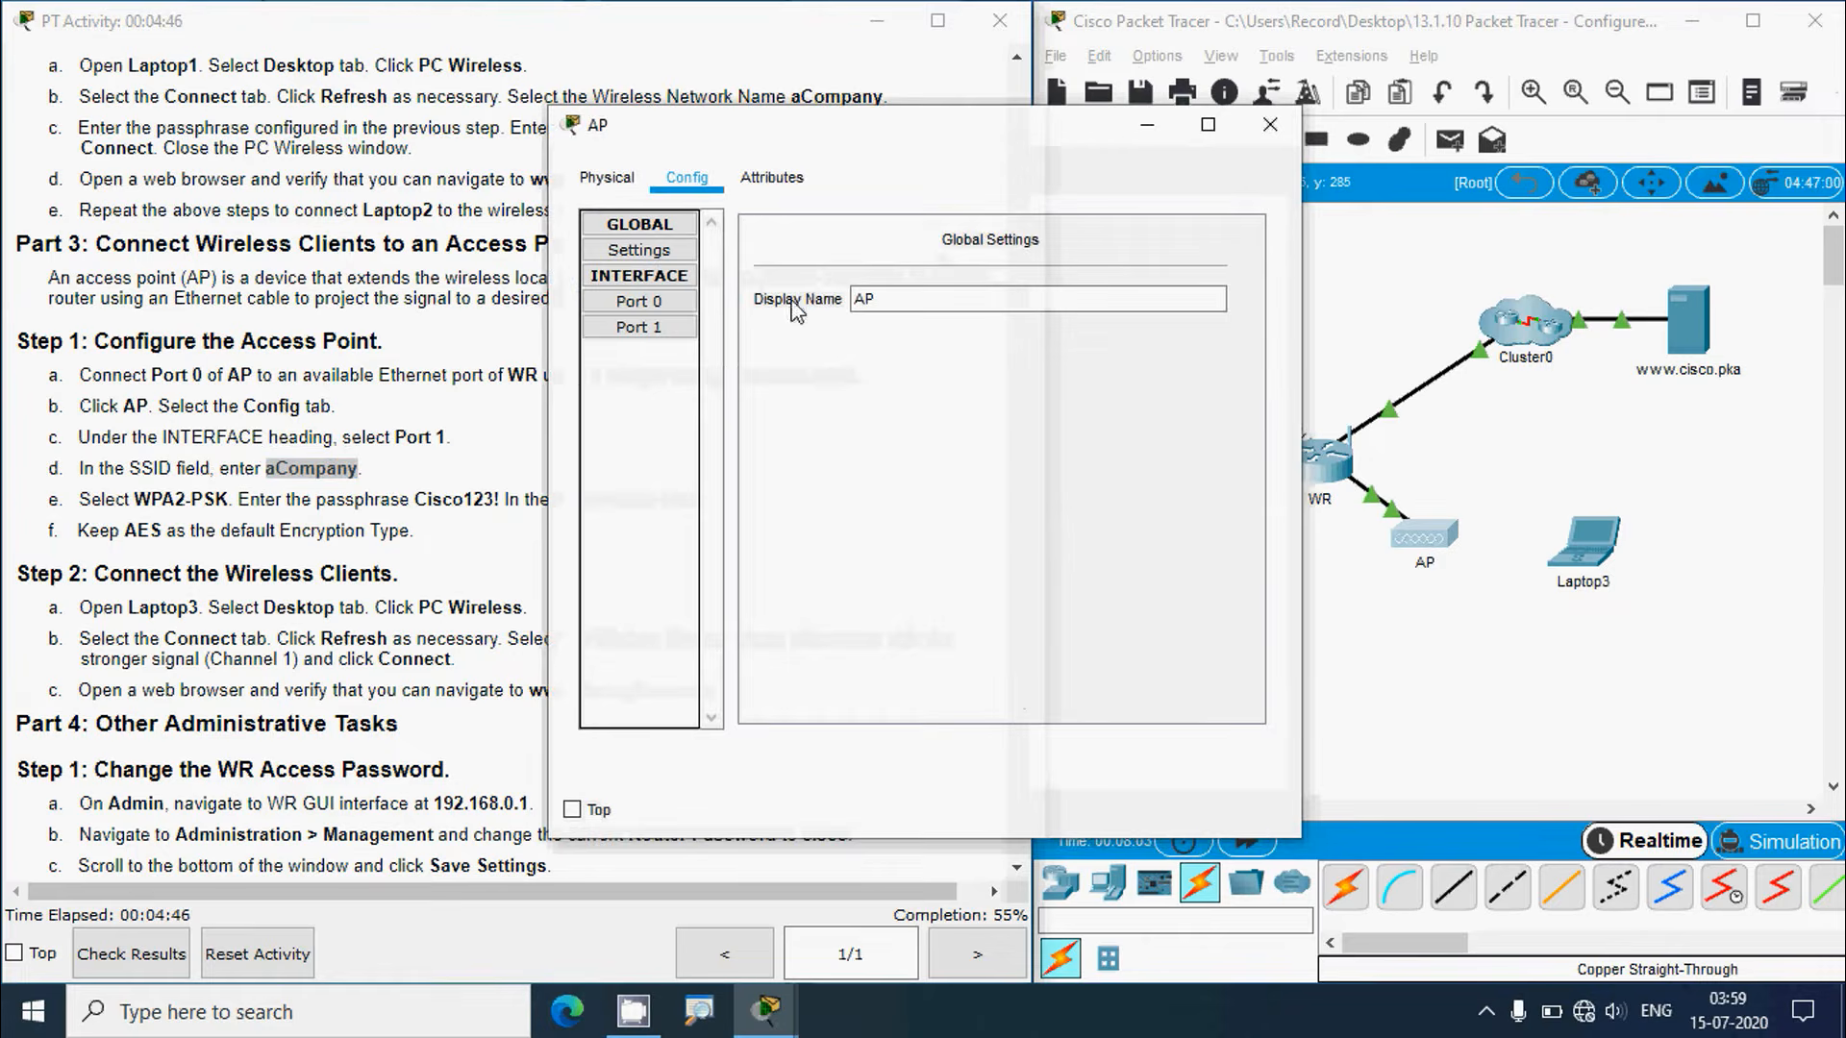
click(645, 330)
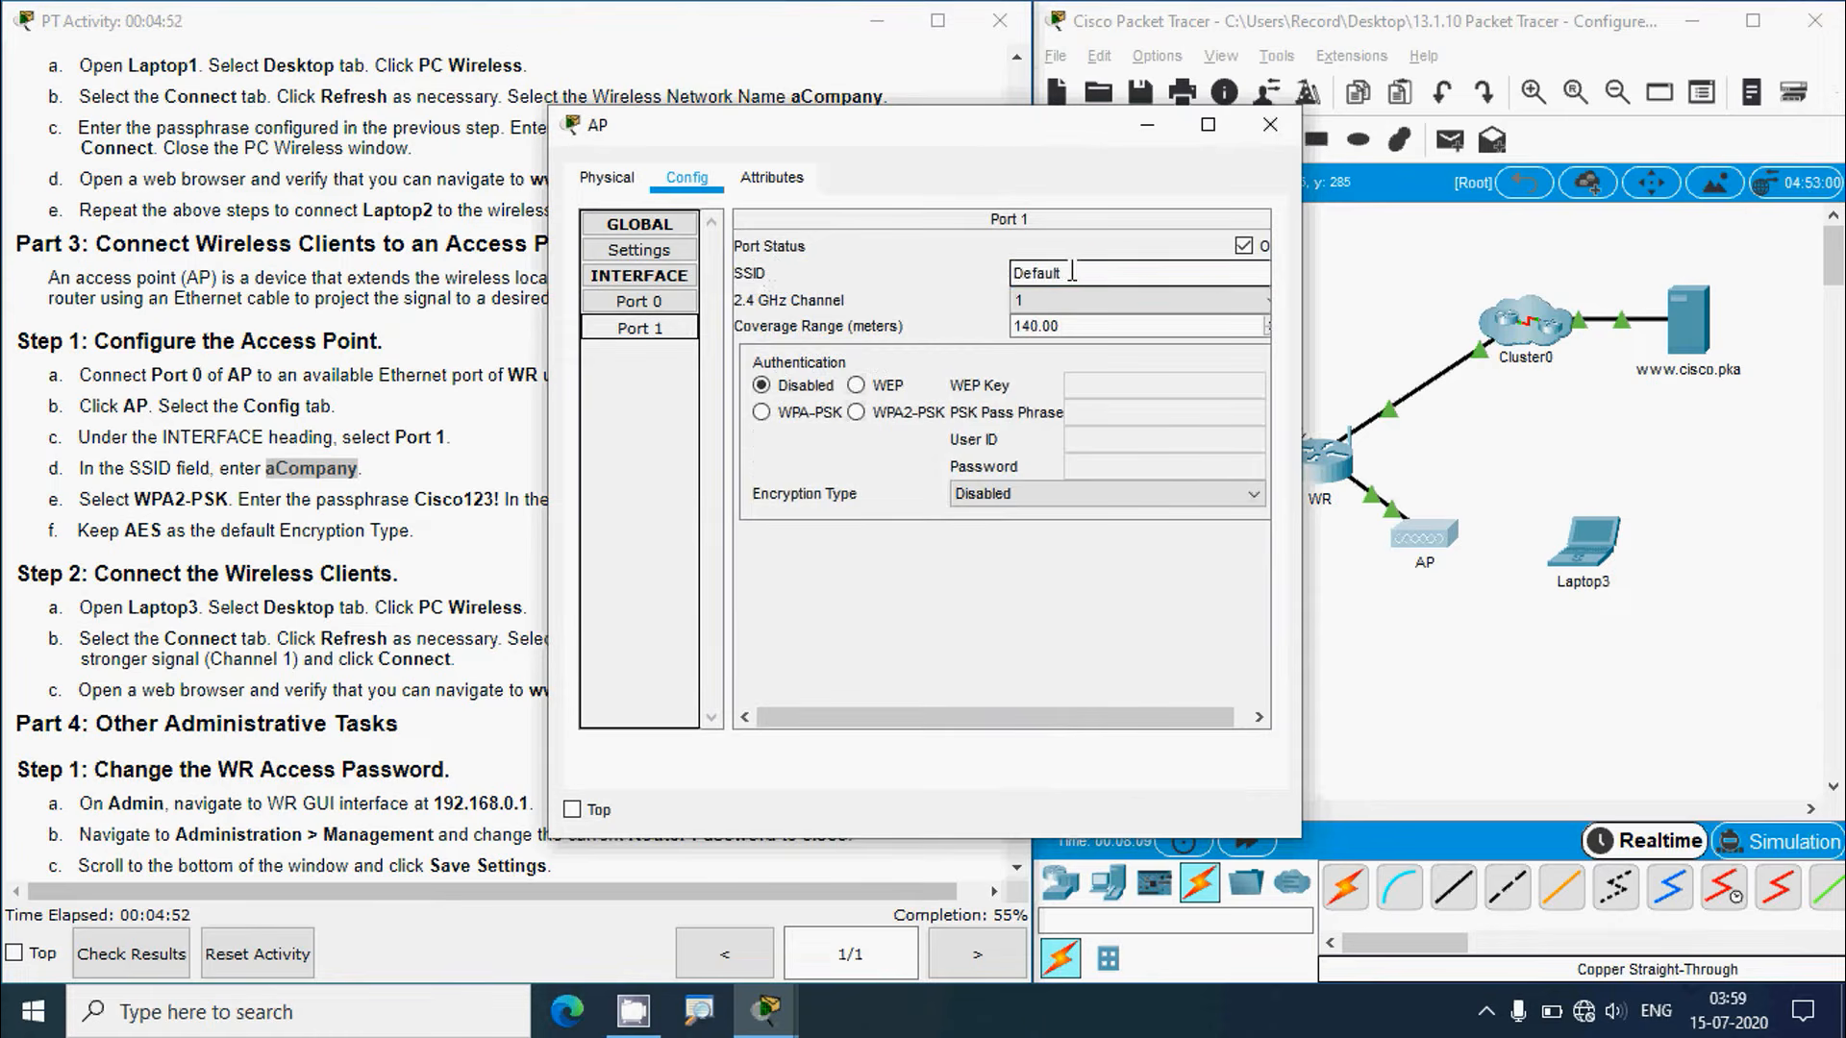
double_click(1036, 273)
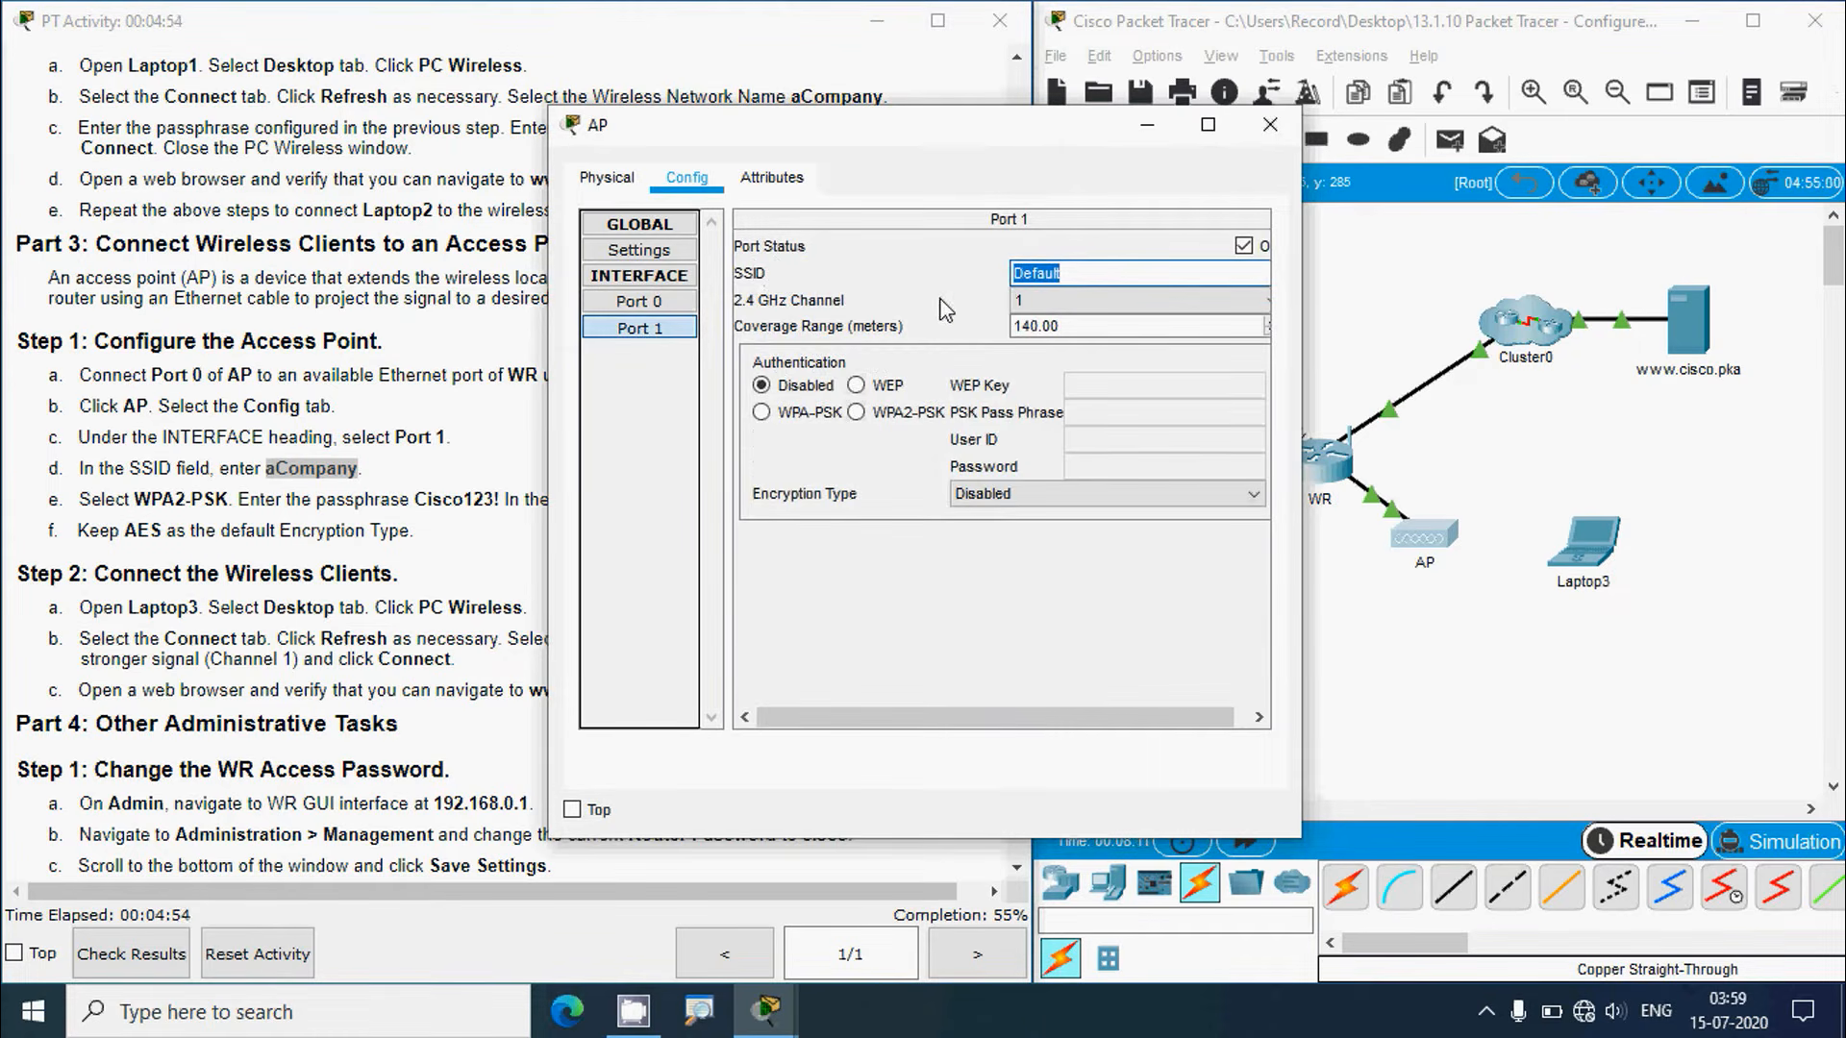
key(ctrl+v)
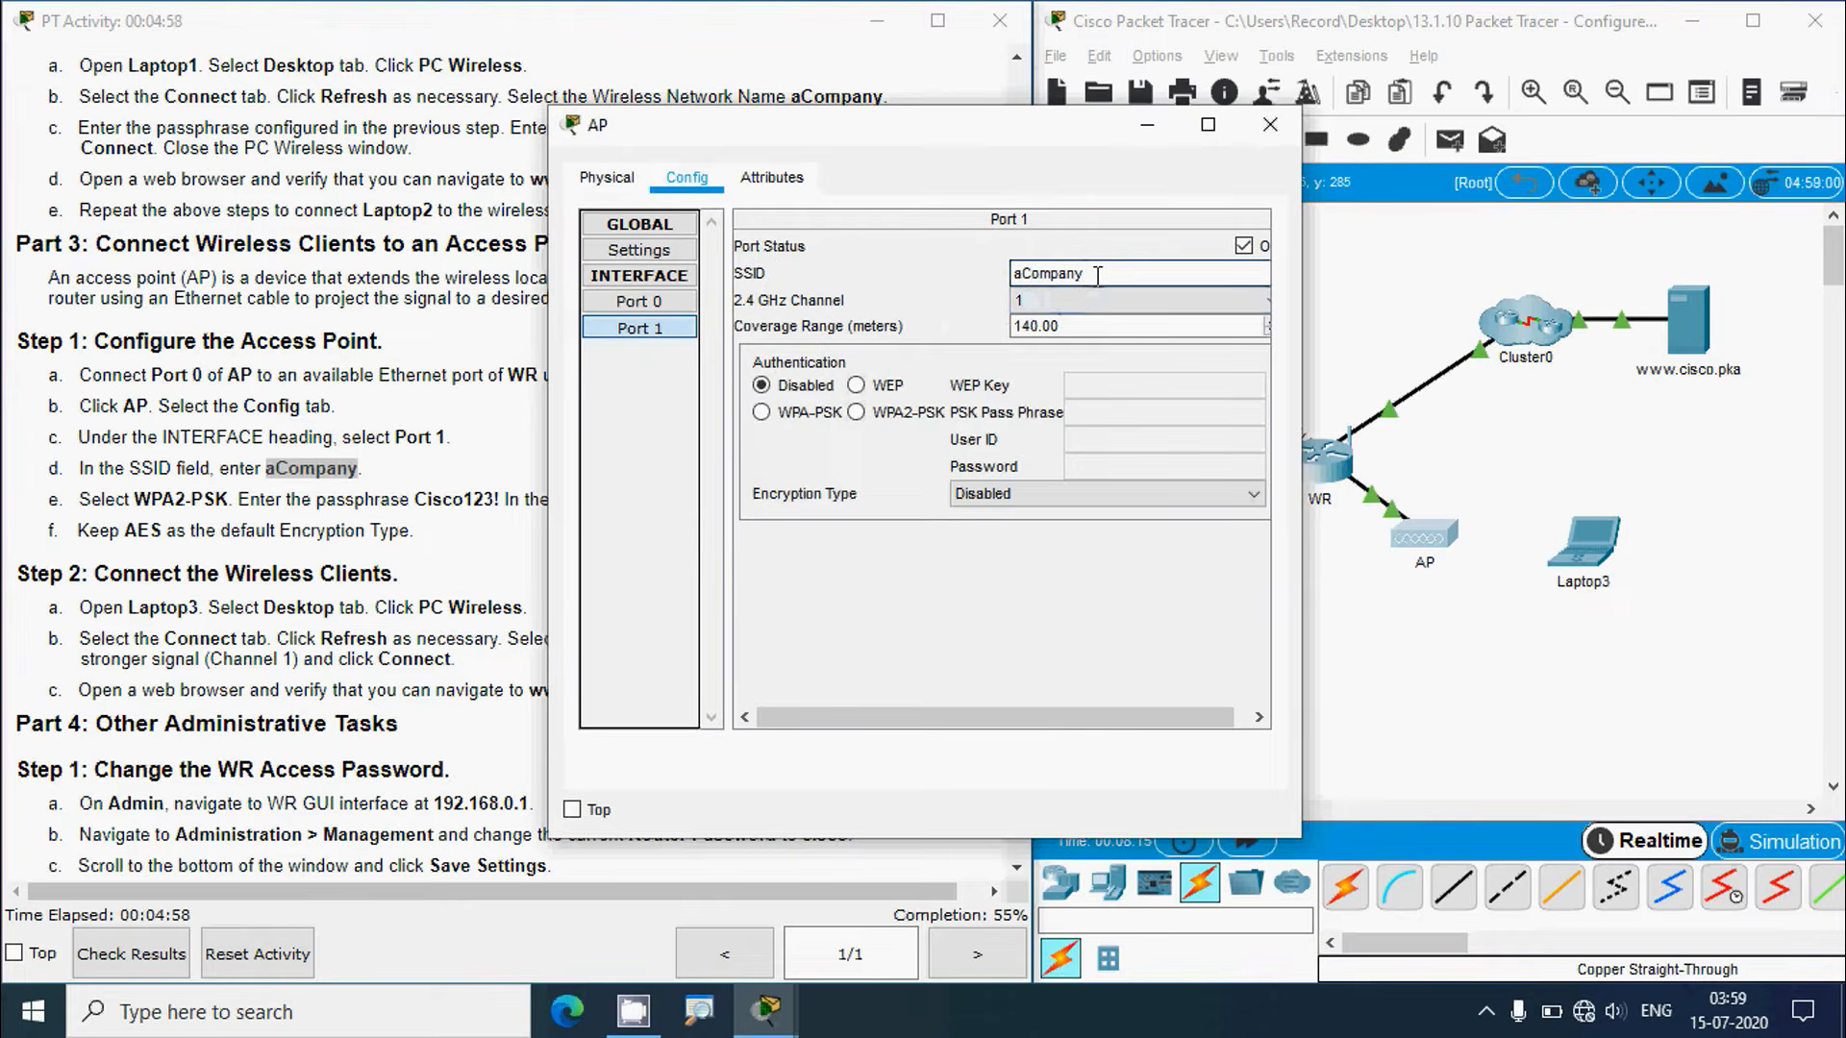
Step: Switch Port 1 authentication to WPA2-PSK and paste the lab passphrase as the PSK
click(344, 463)
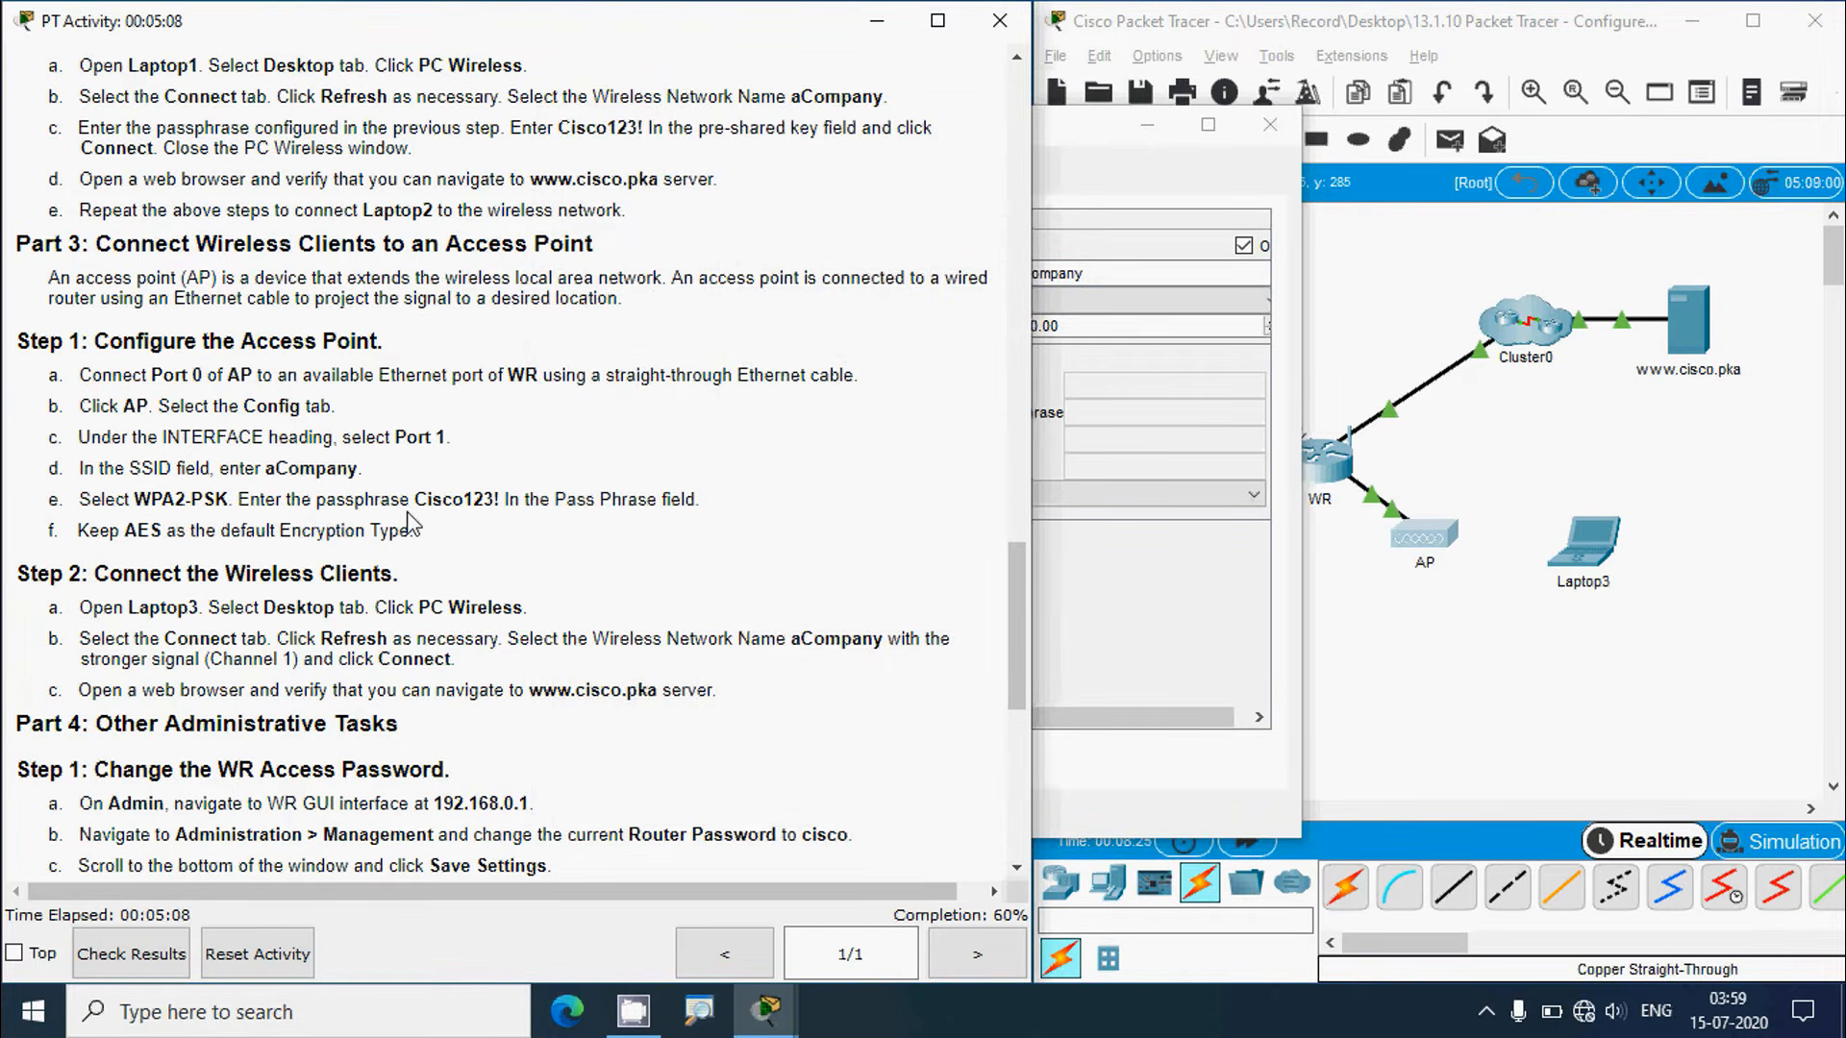
drag(416, 501, 500, 500)
key(ctrl+c)
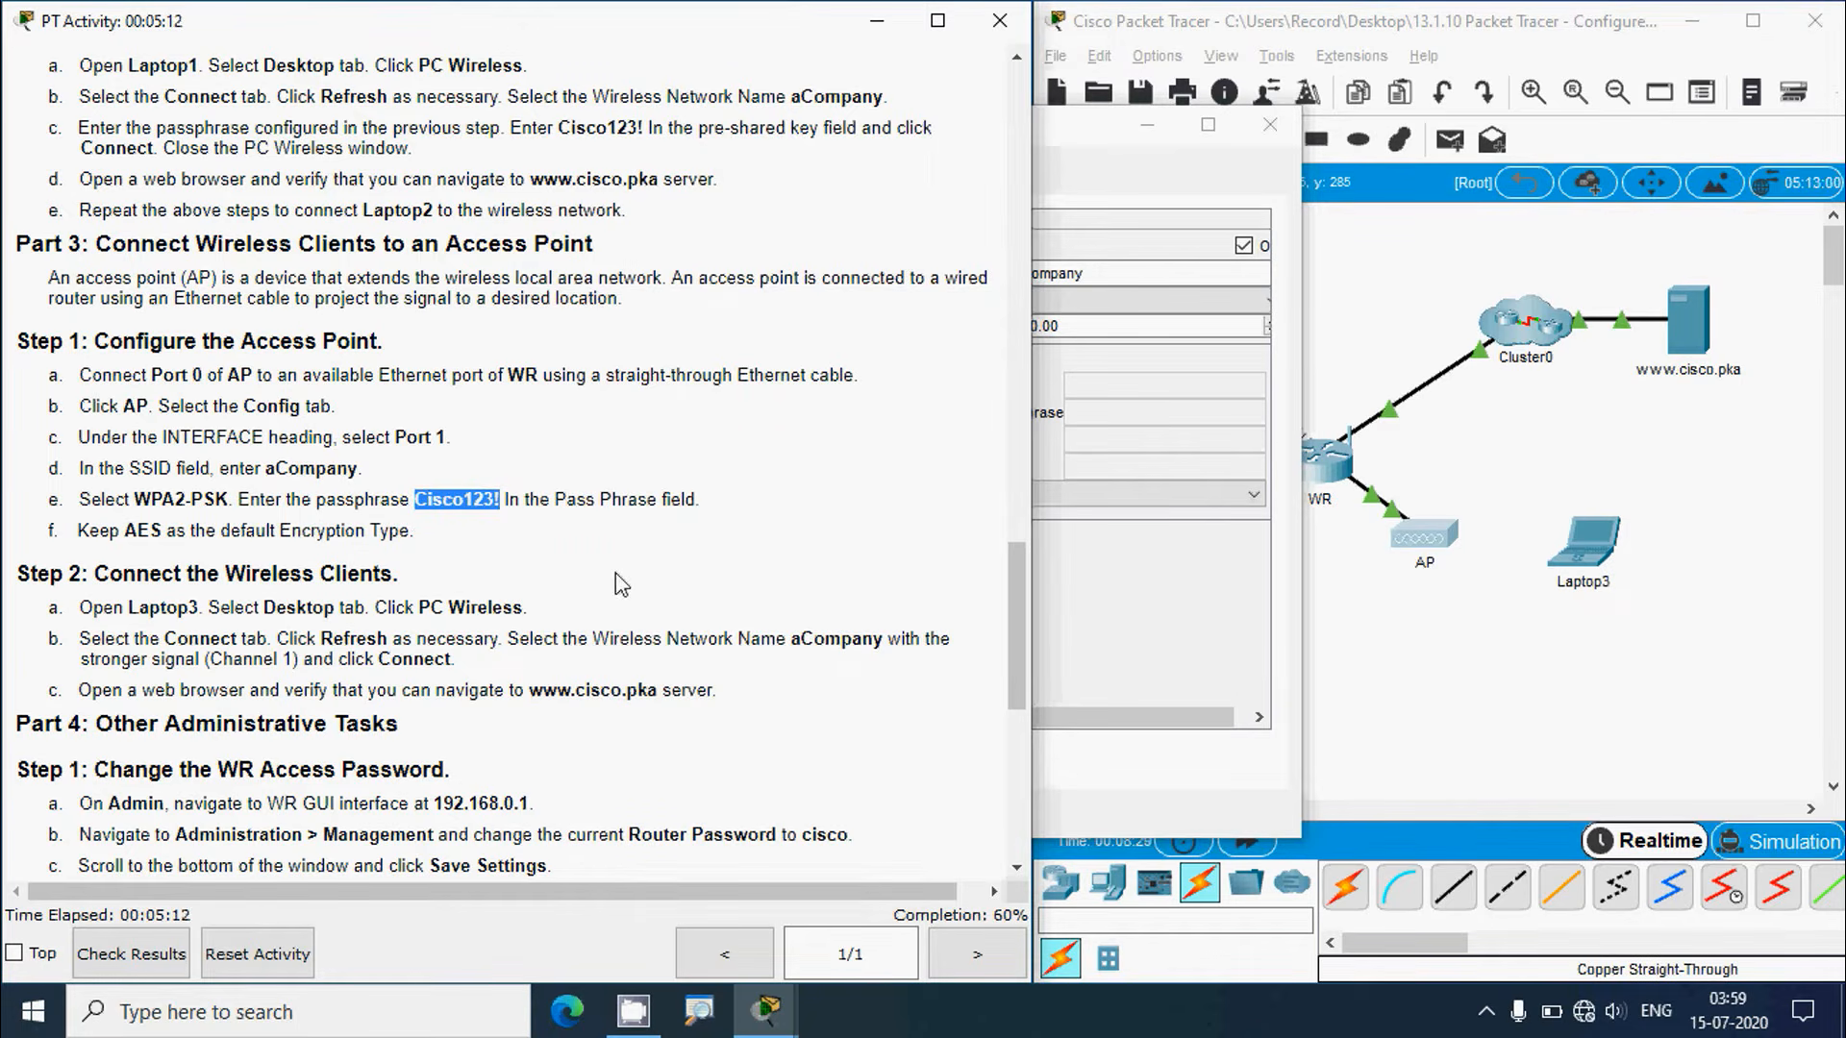
click(1074, 135)
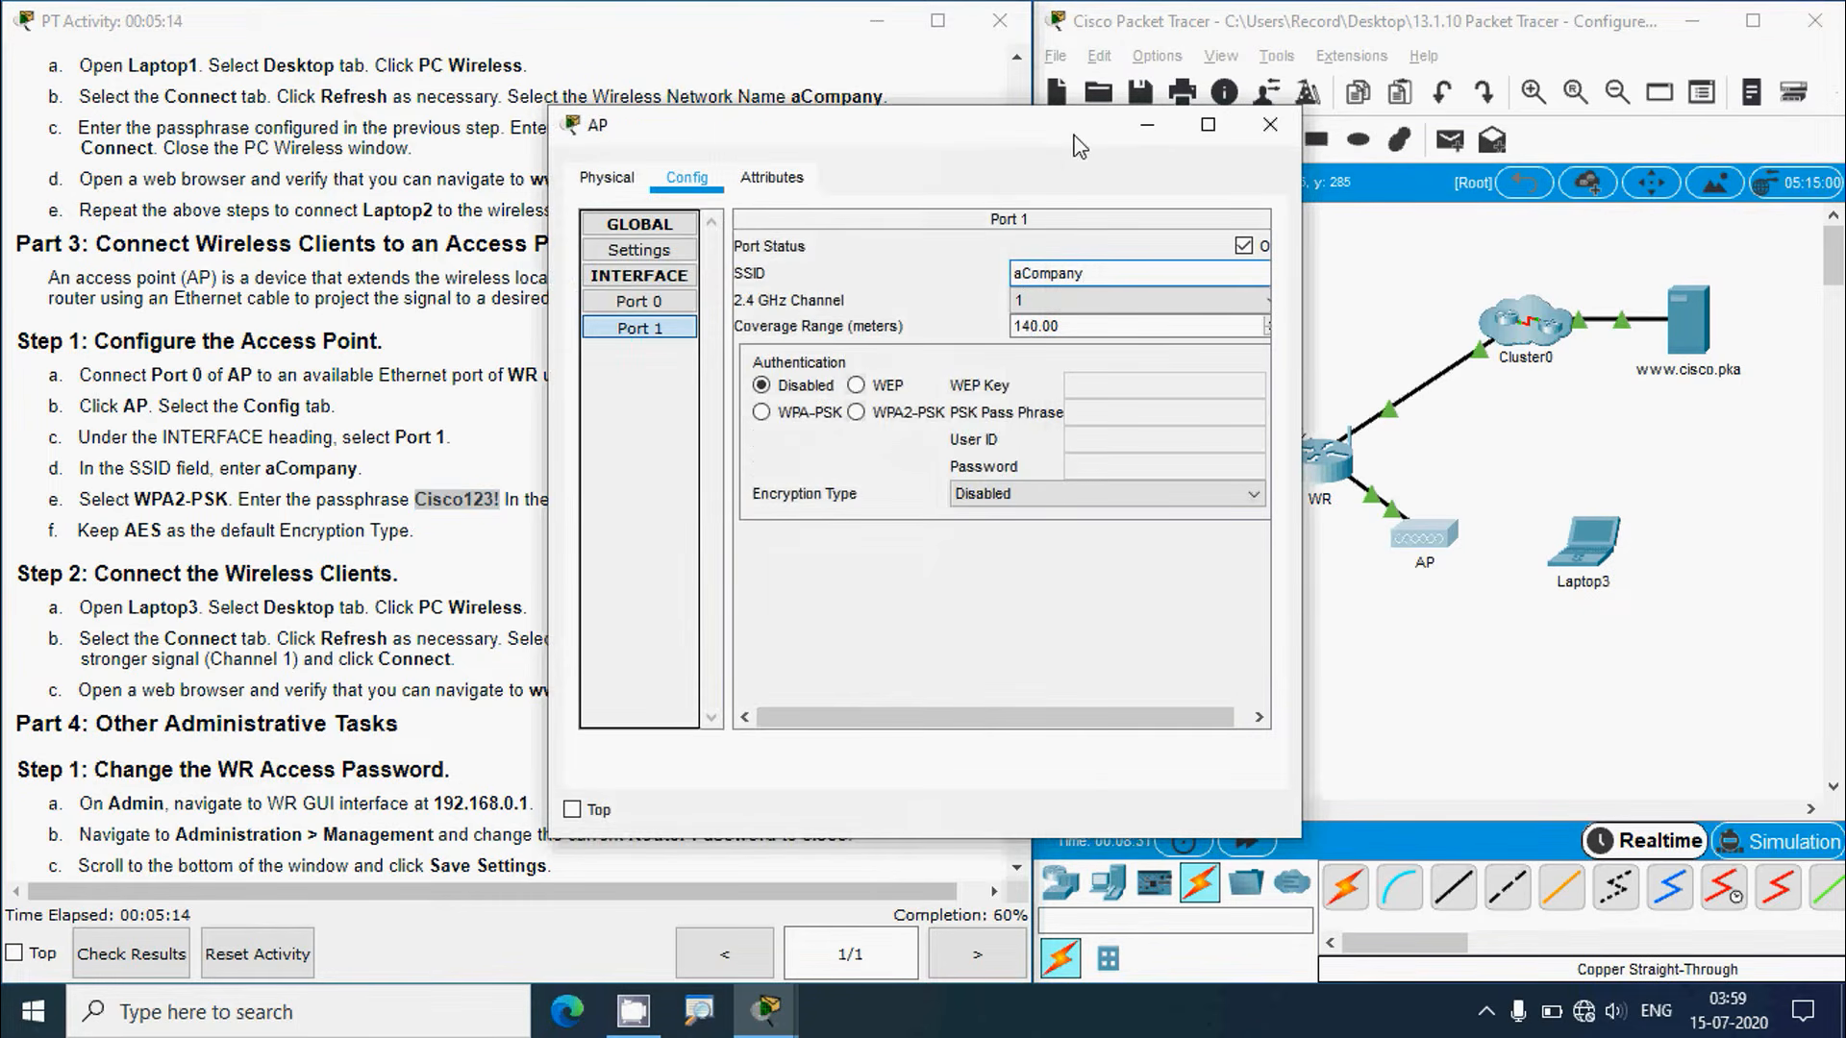
click(855, 414)
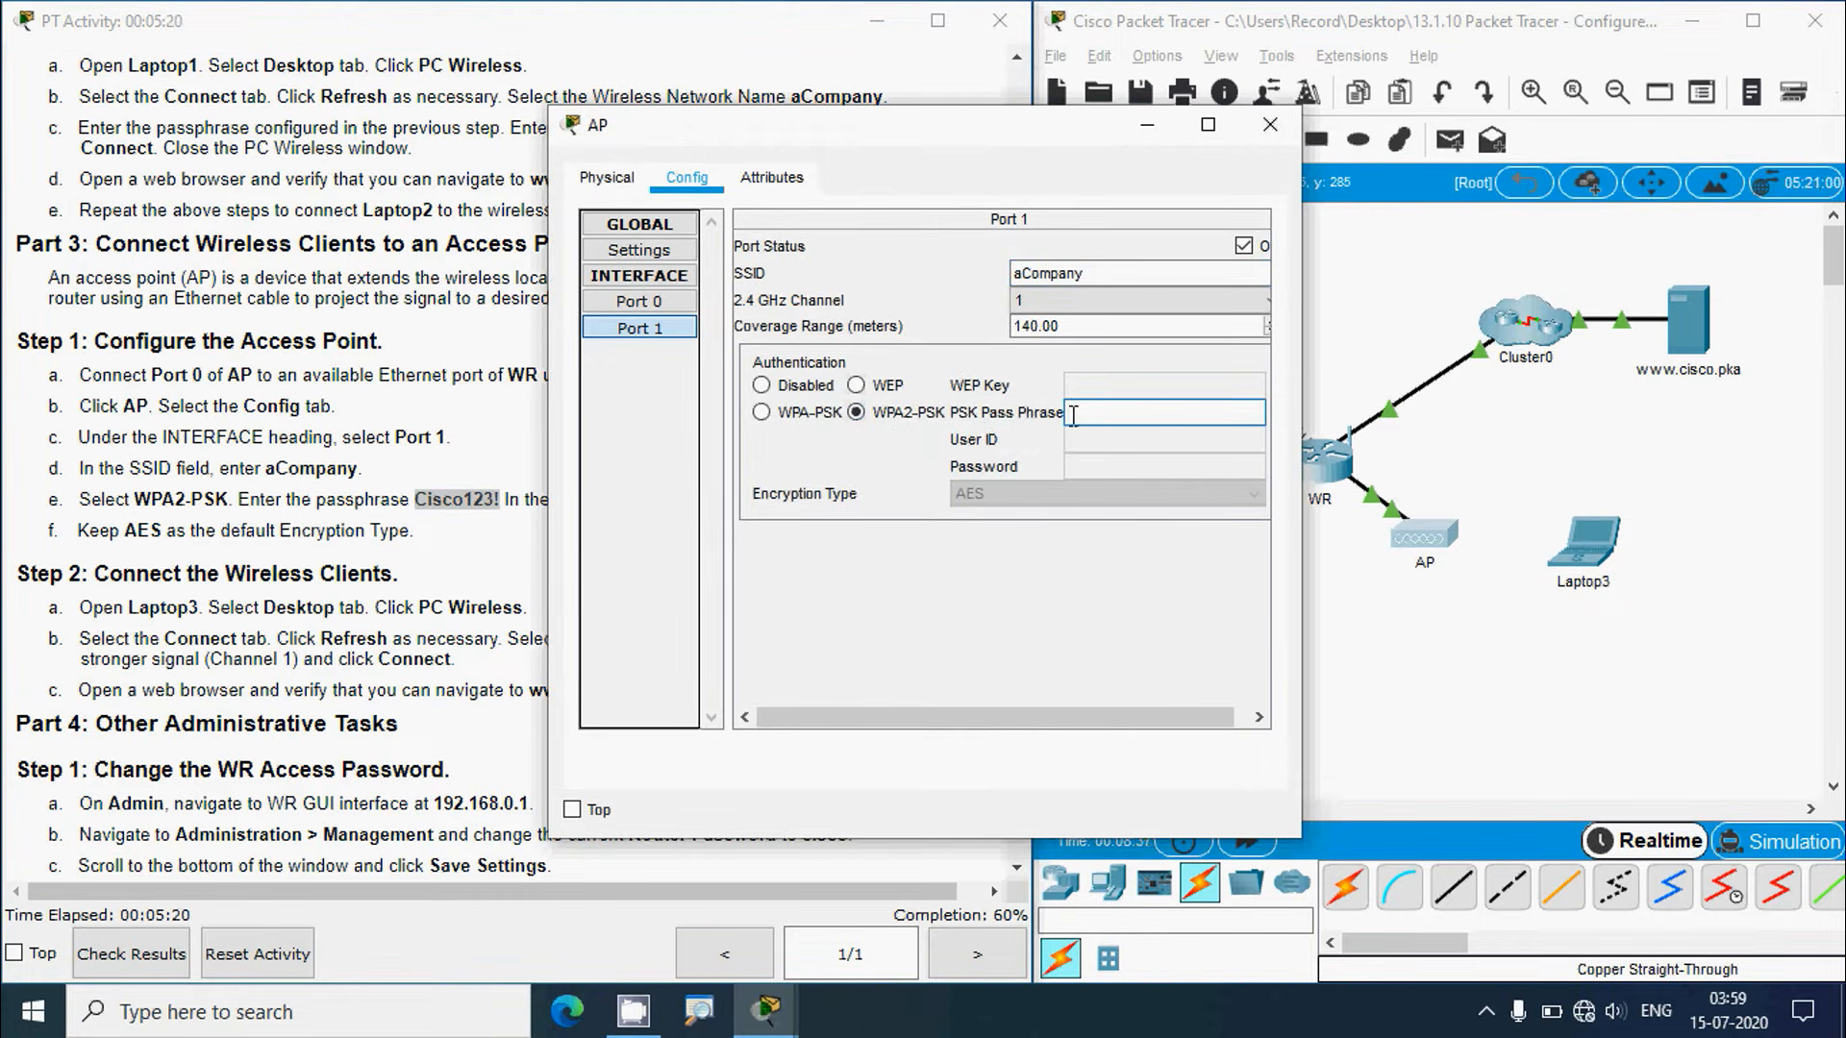
key(ctrl+v)
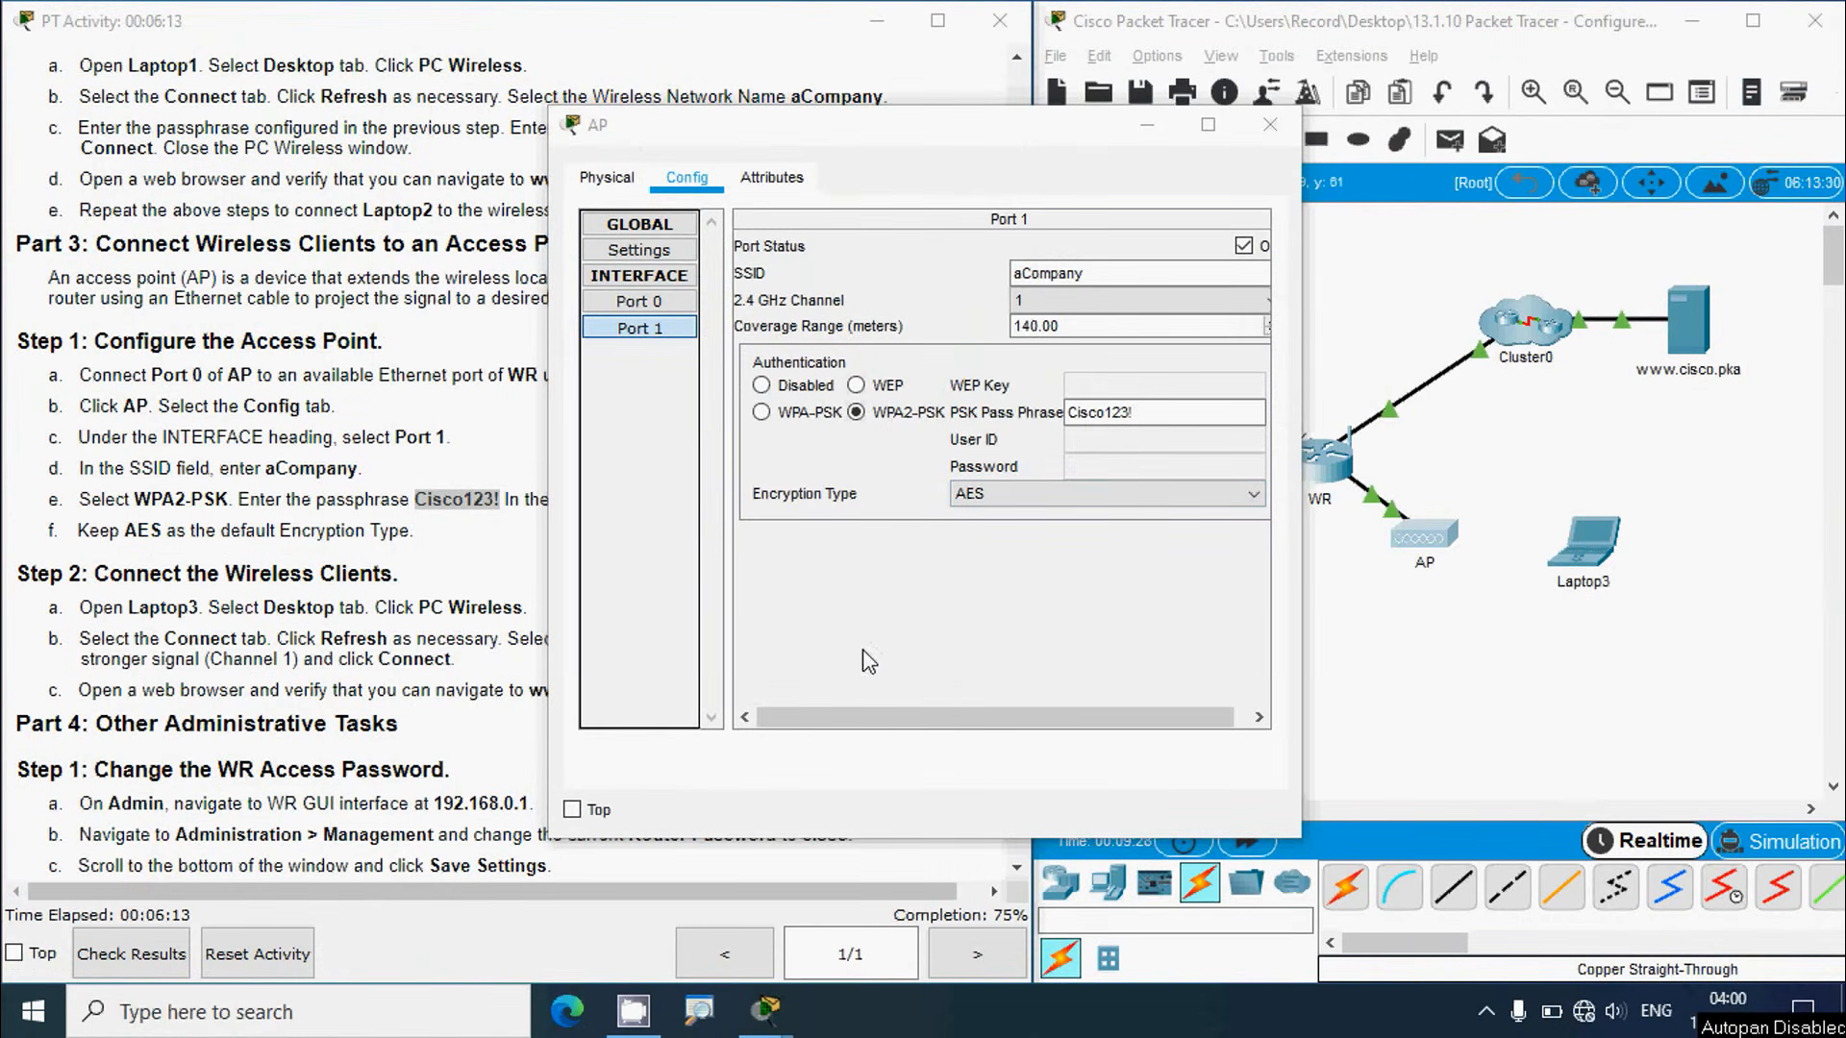
Step: Close the AP window and open Laptop3's PC Wireless utility on its Connect page
click(1270, 124)
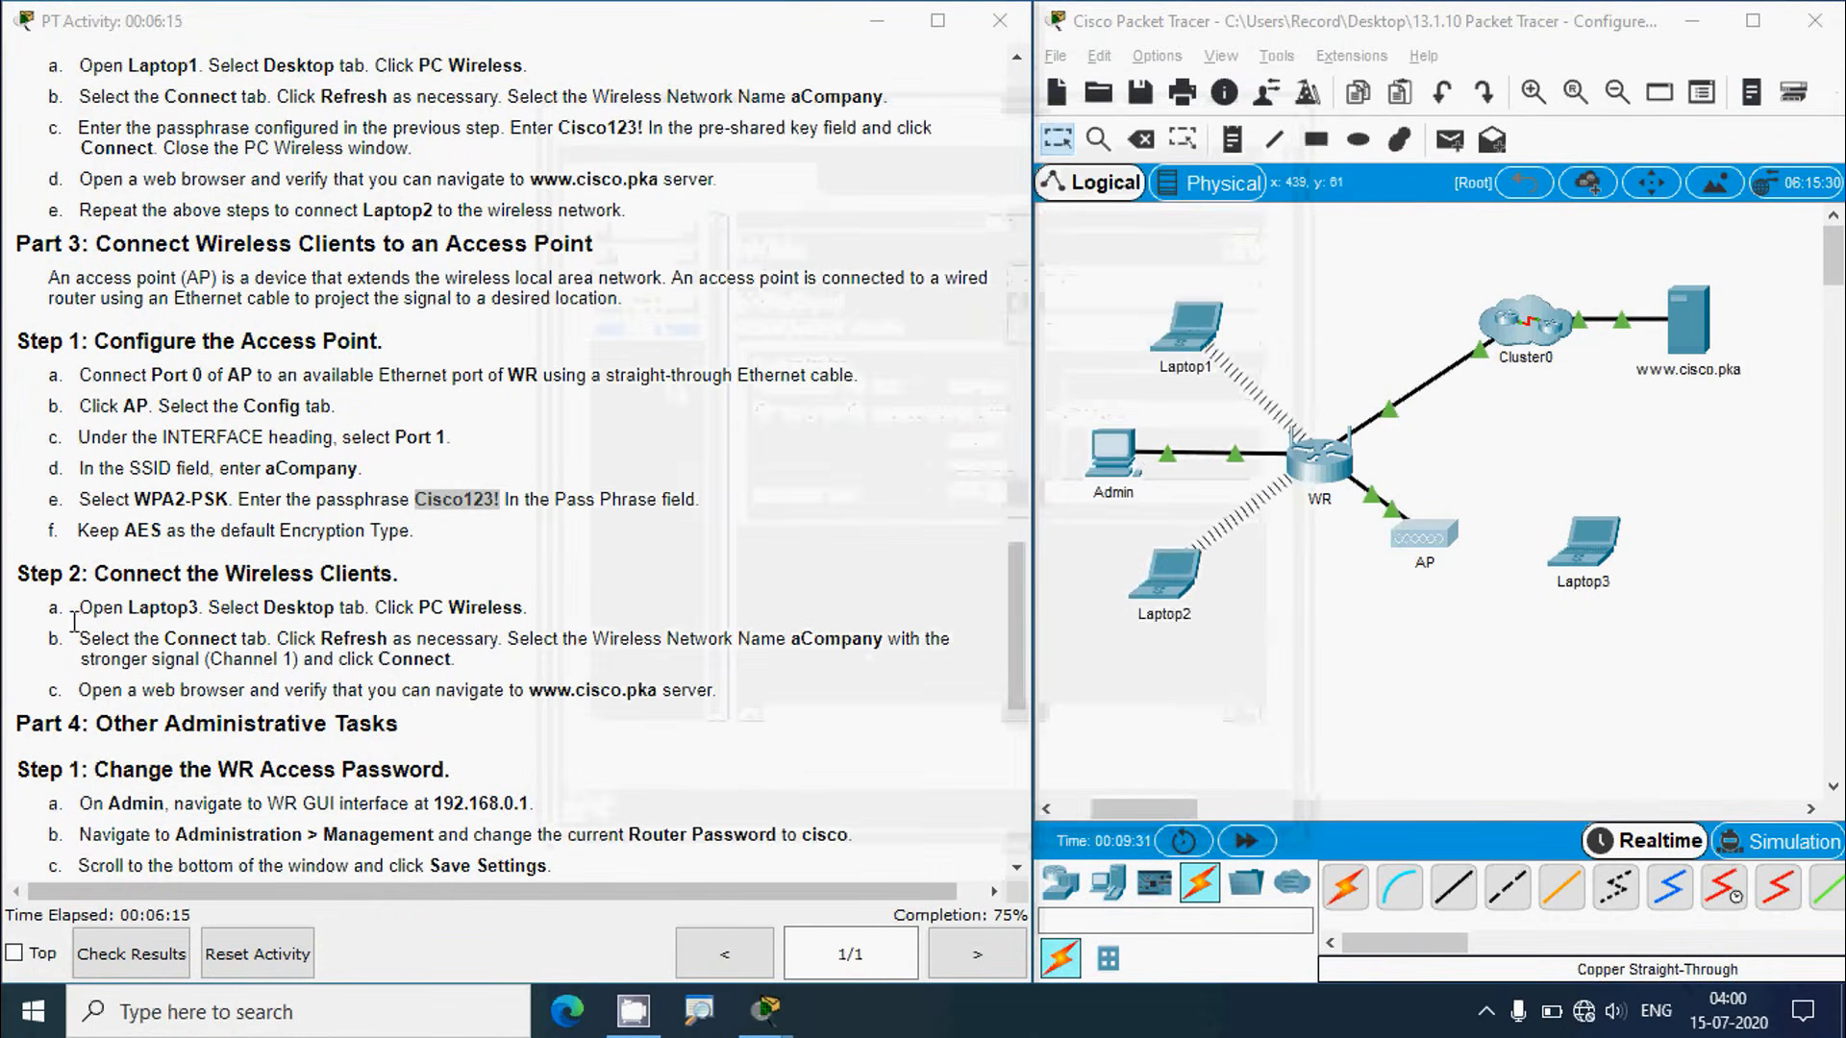
scroll(154, 635, down, 1)
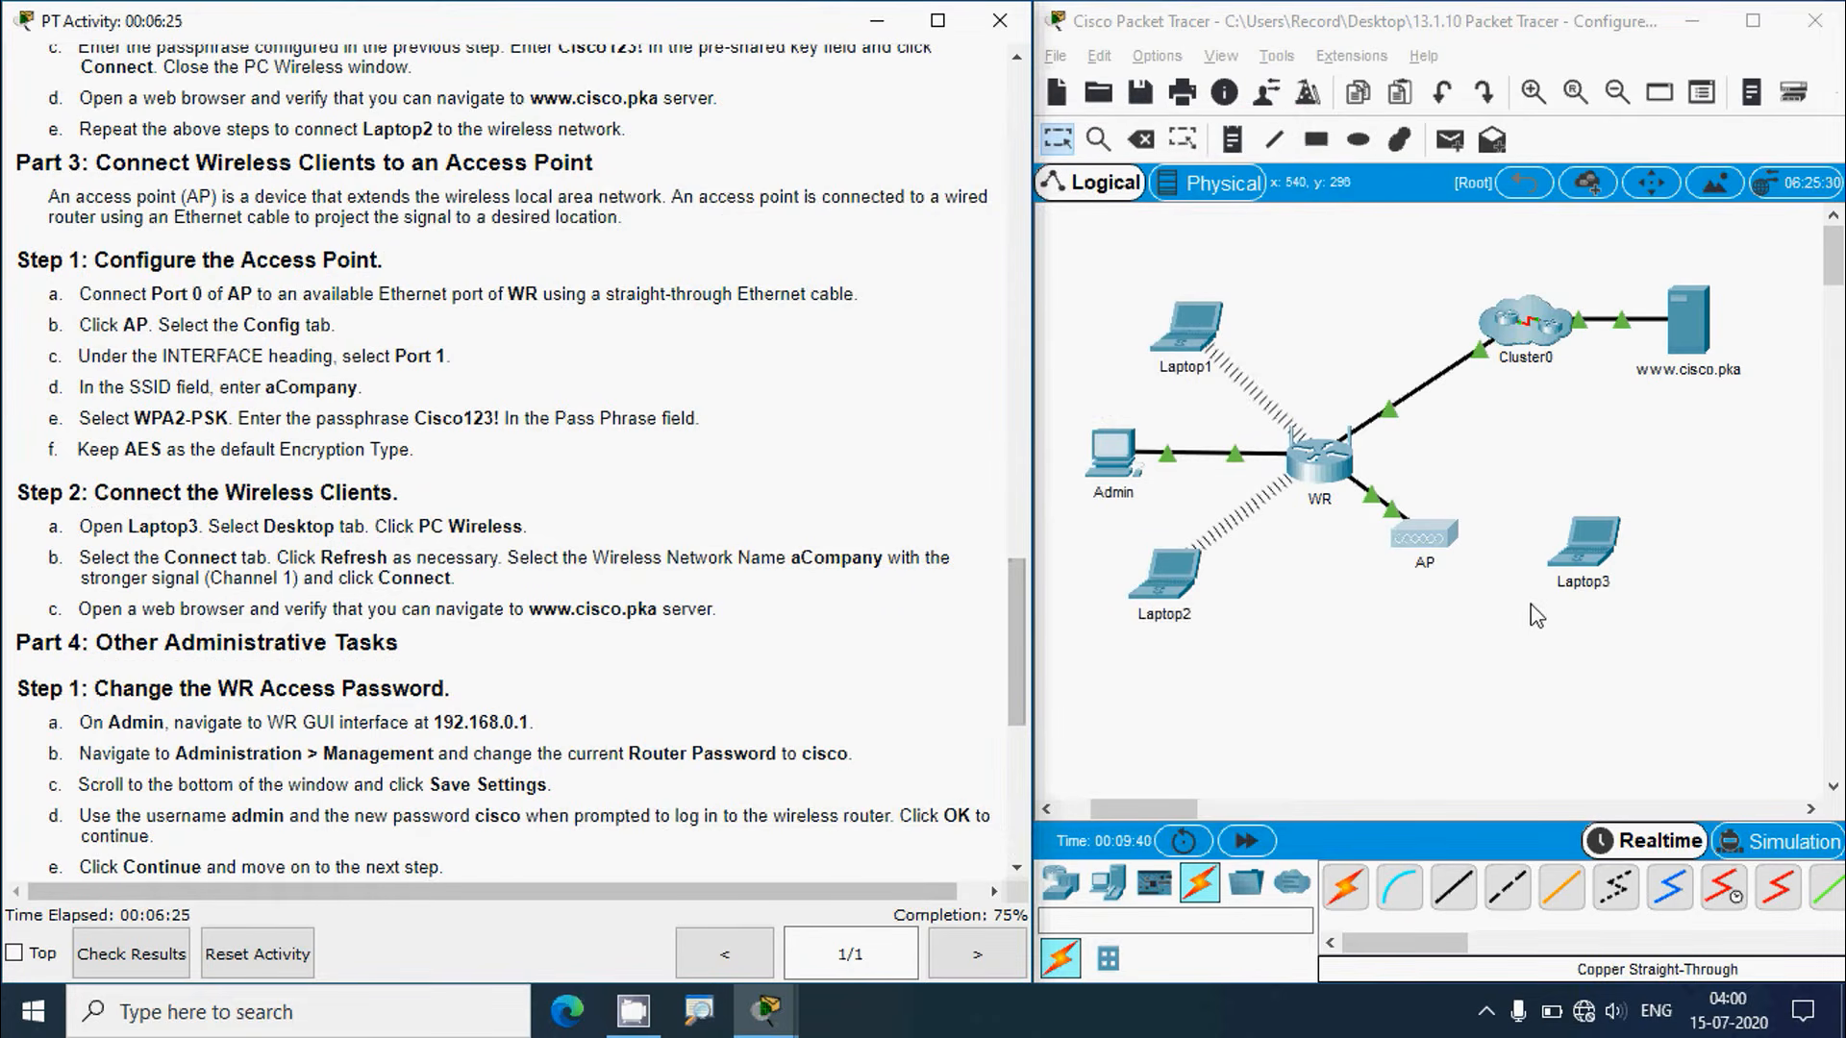
click(1584, 546)
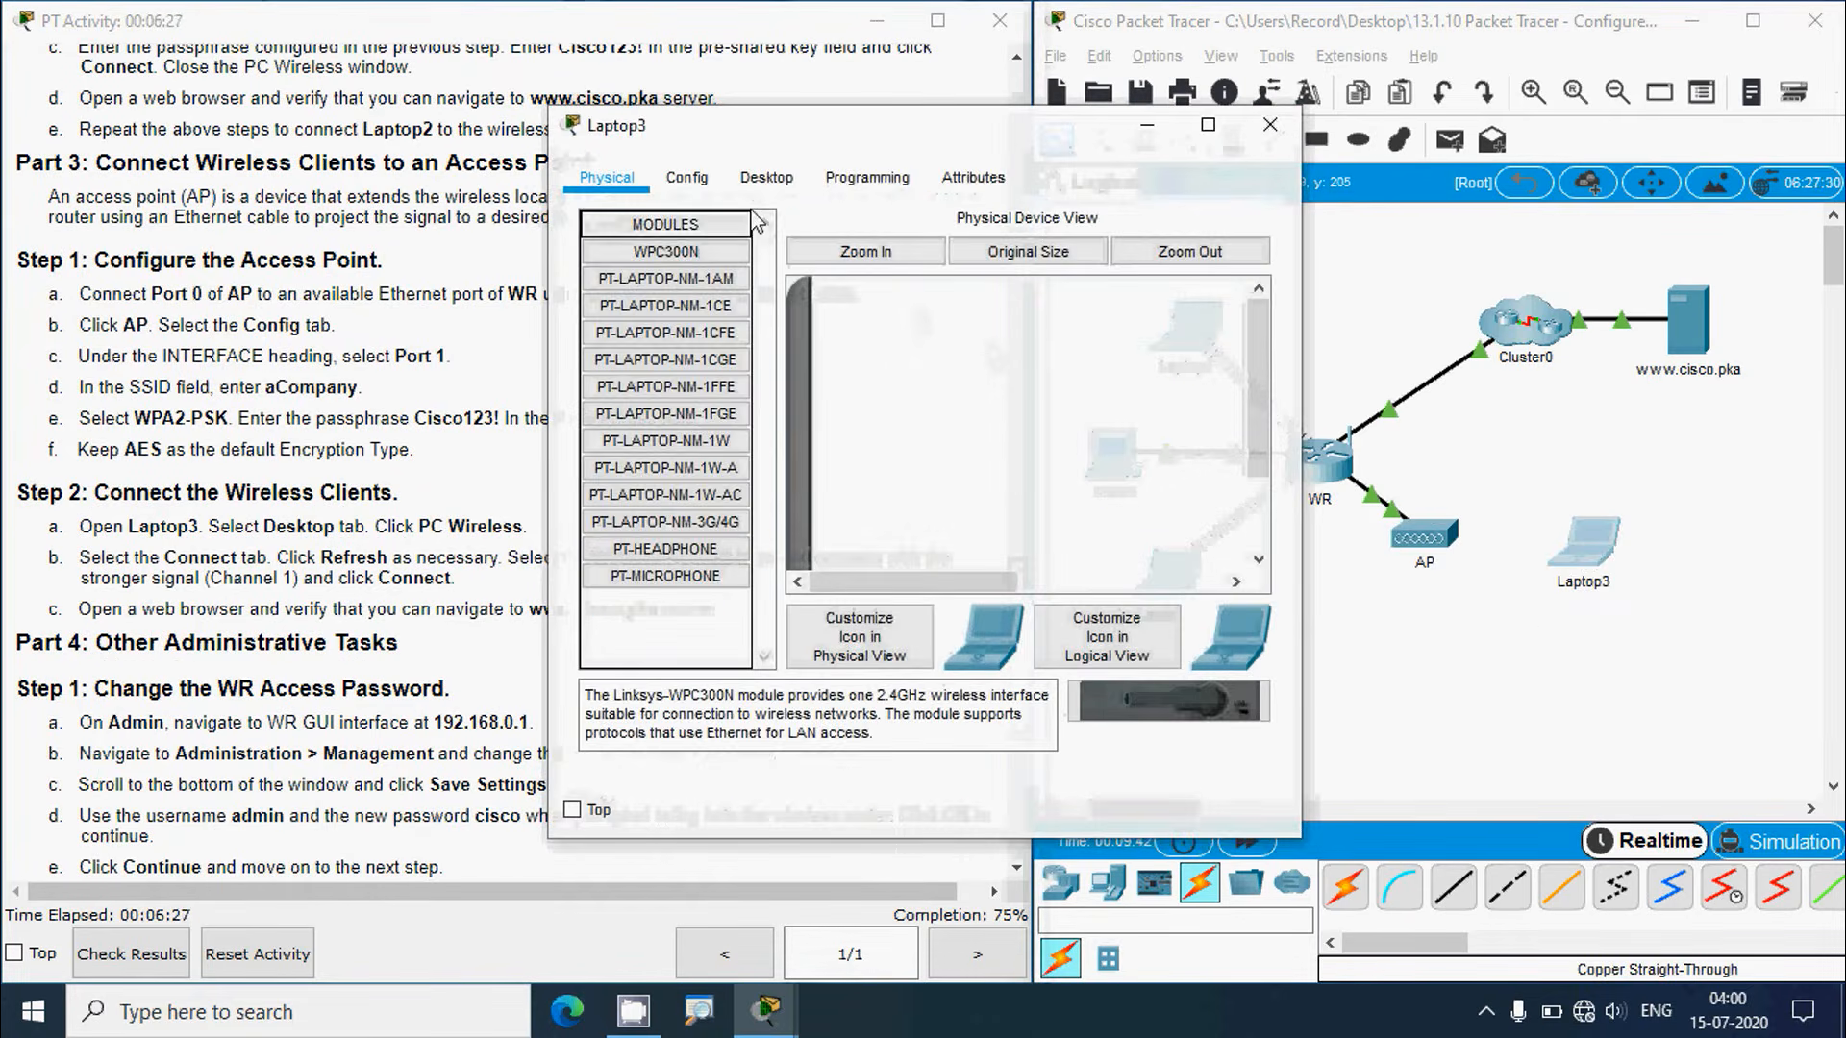
click(764, 181)
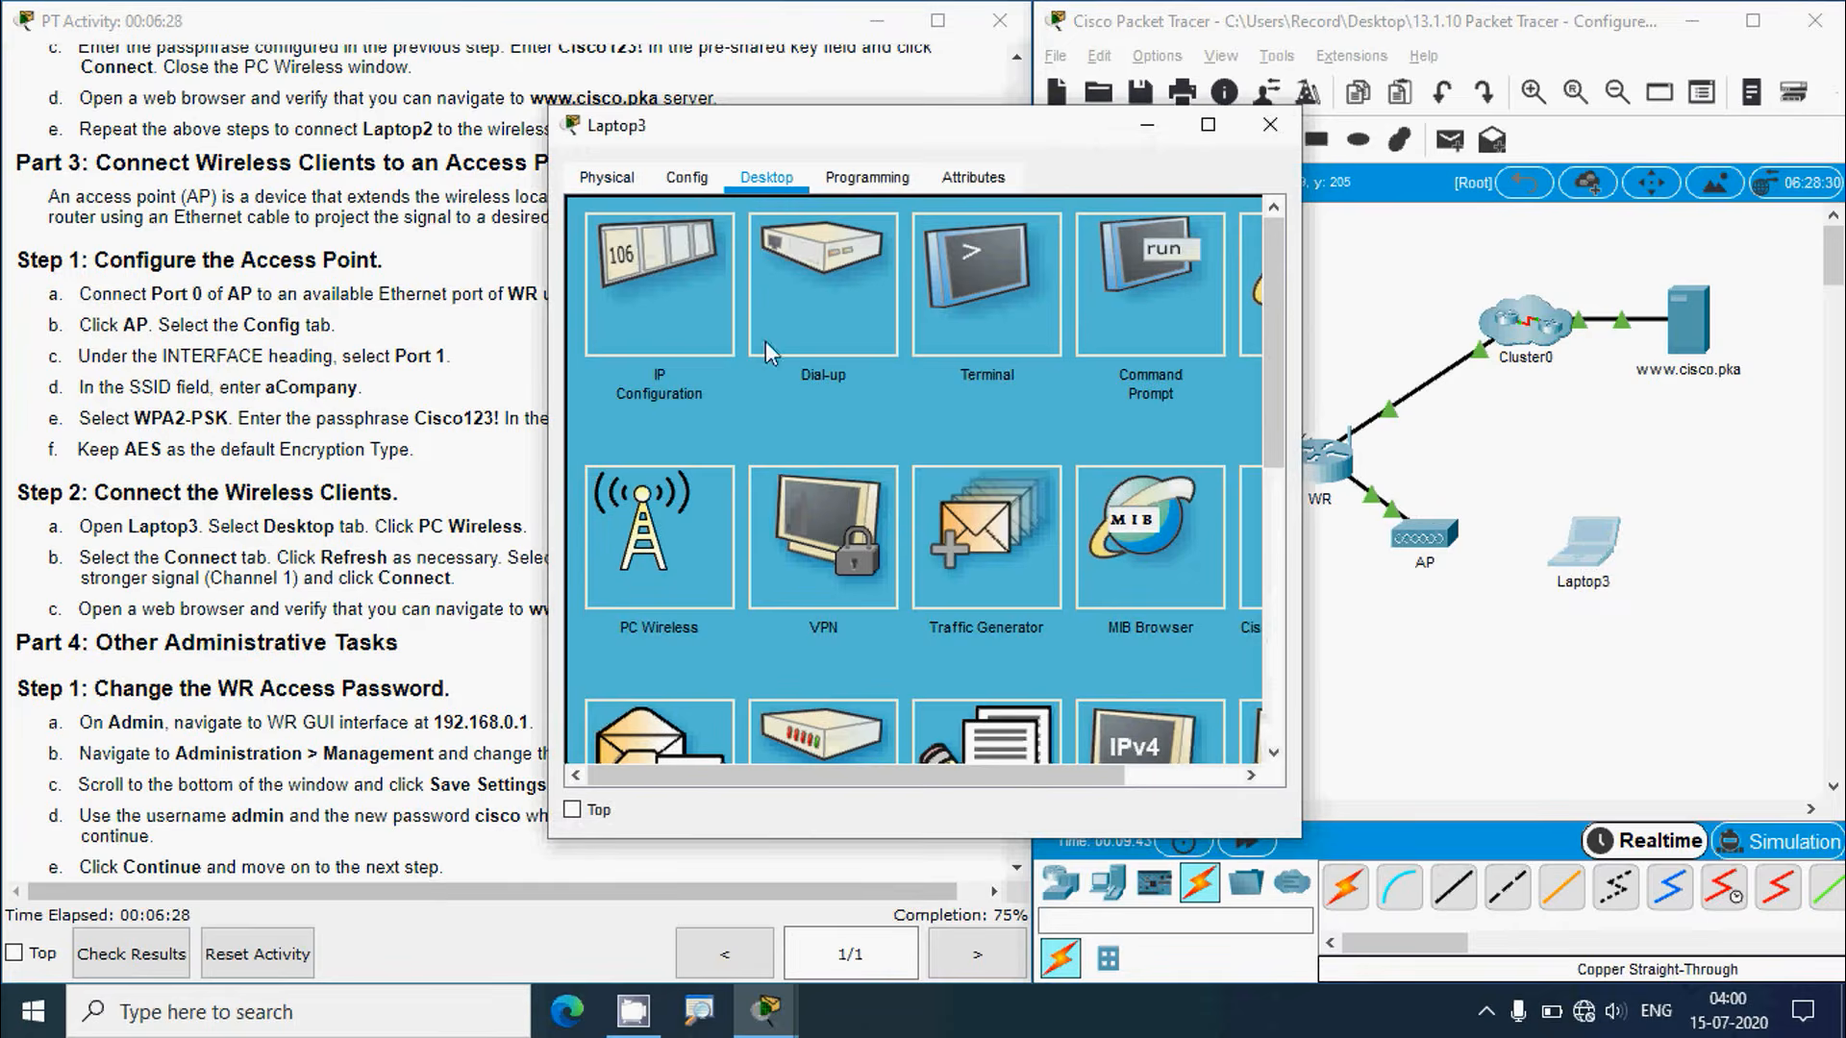
click(678, 555)
click(268, 553)
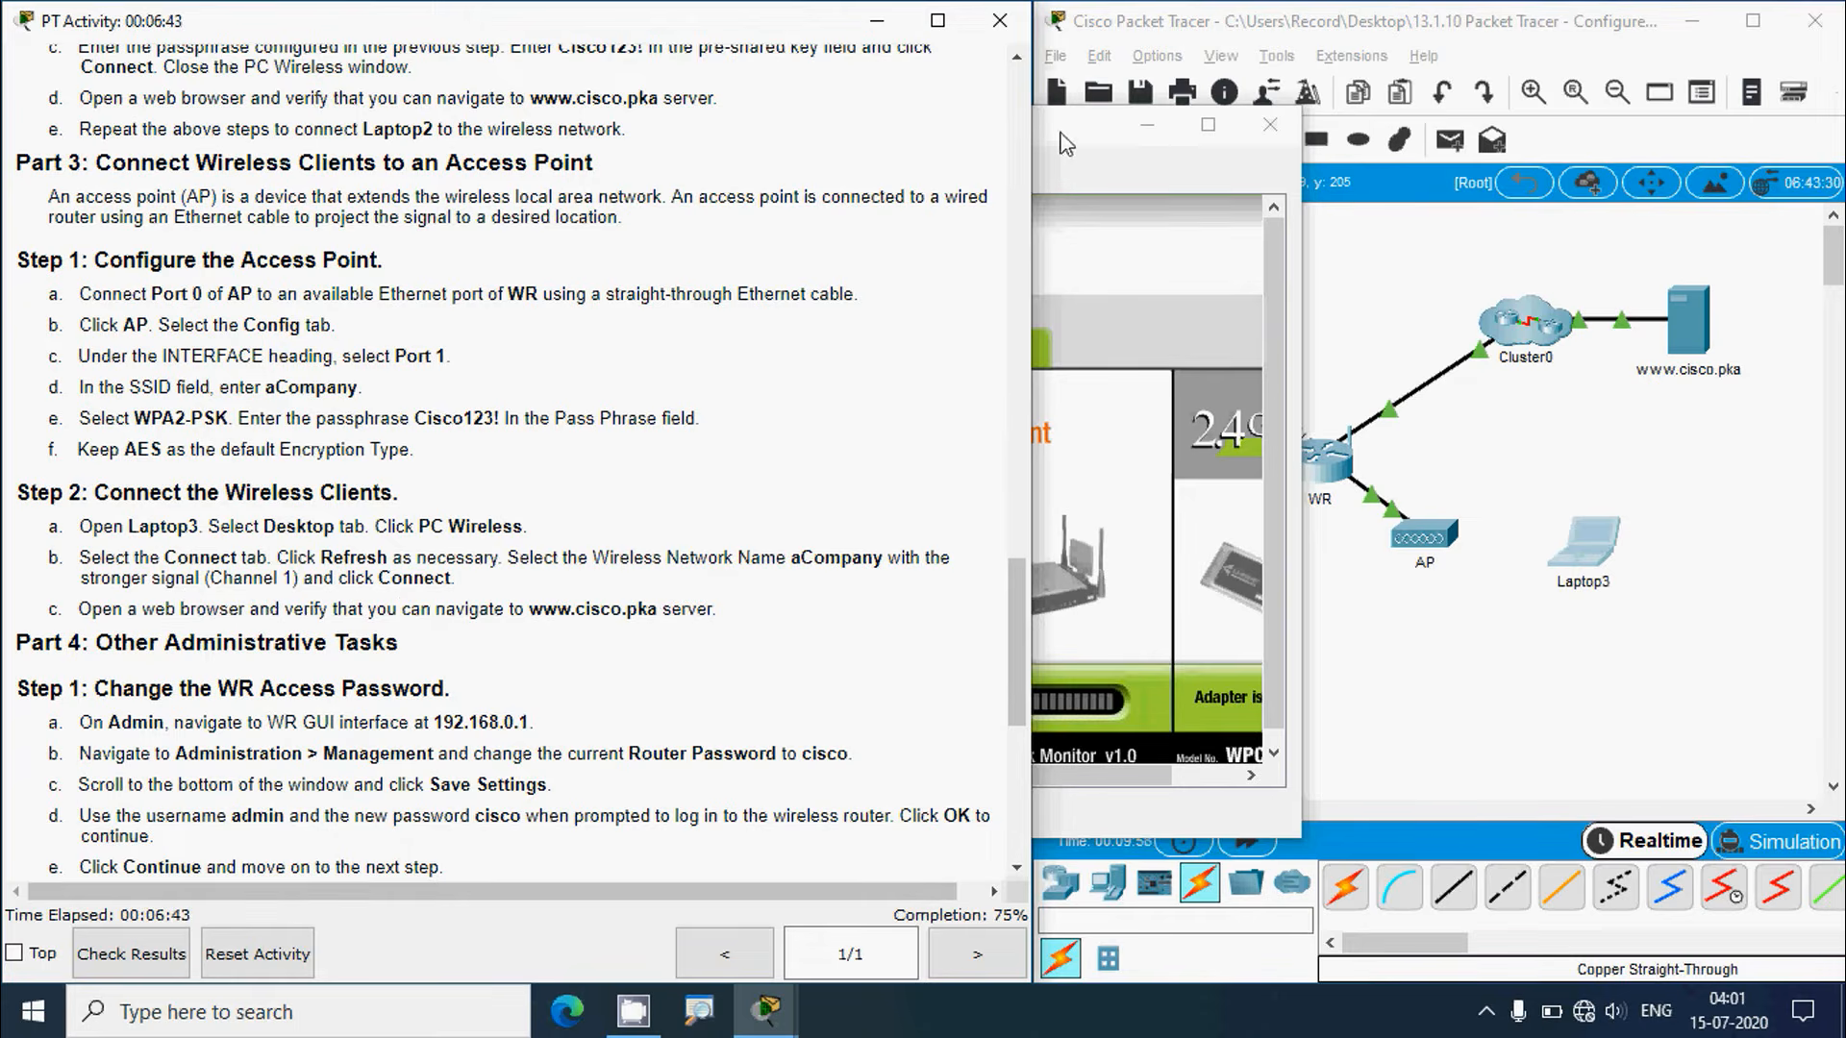
click(819, 354)
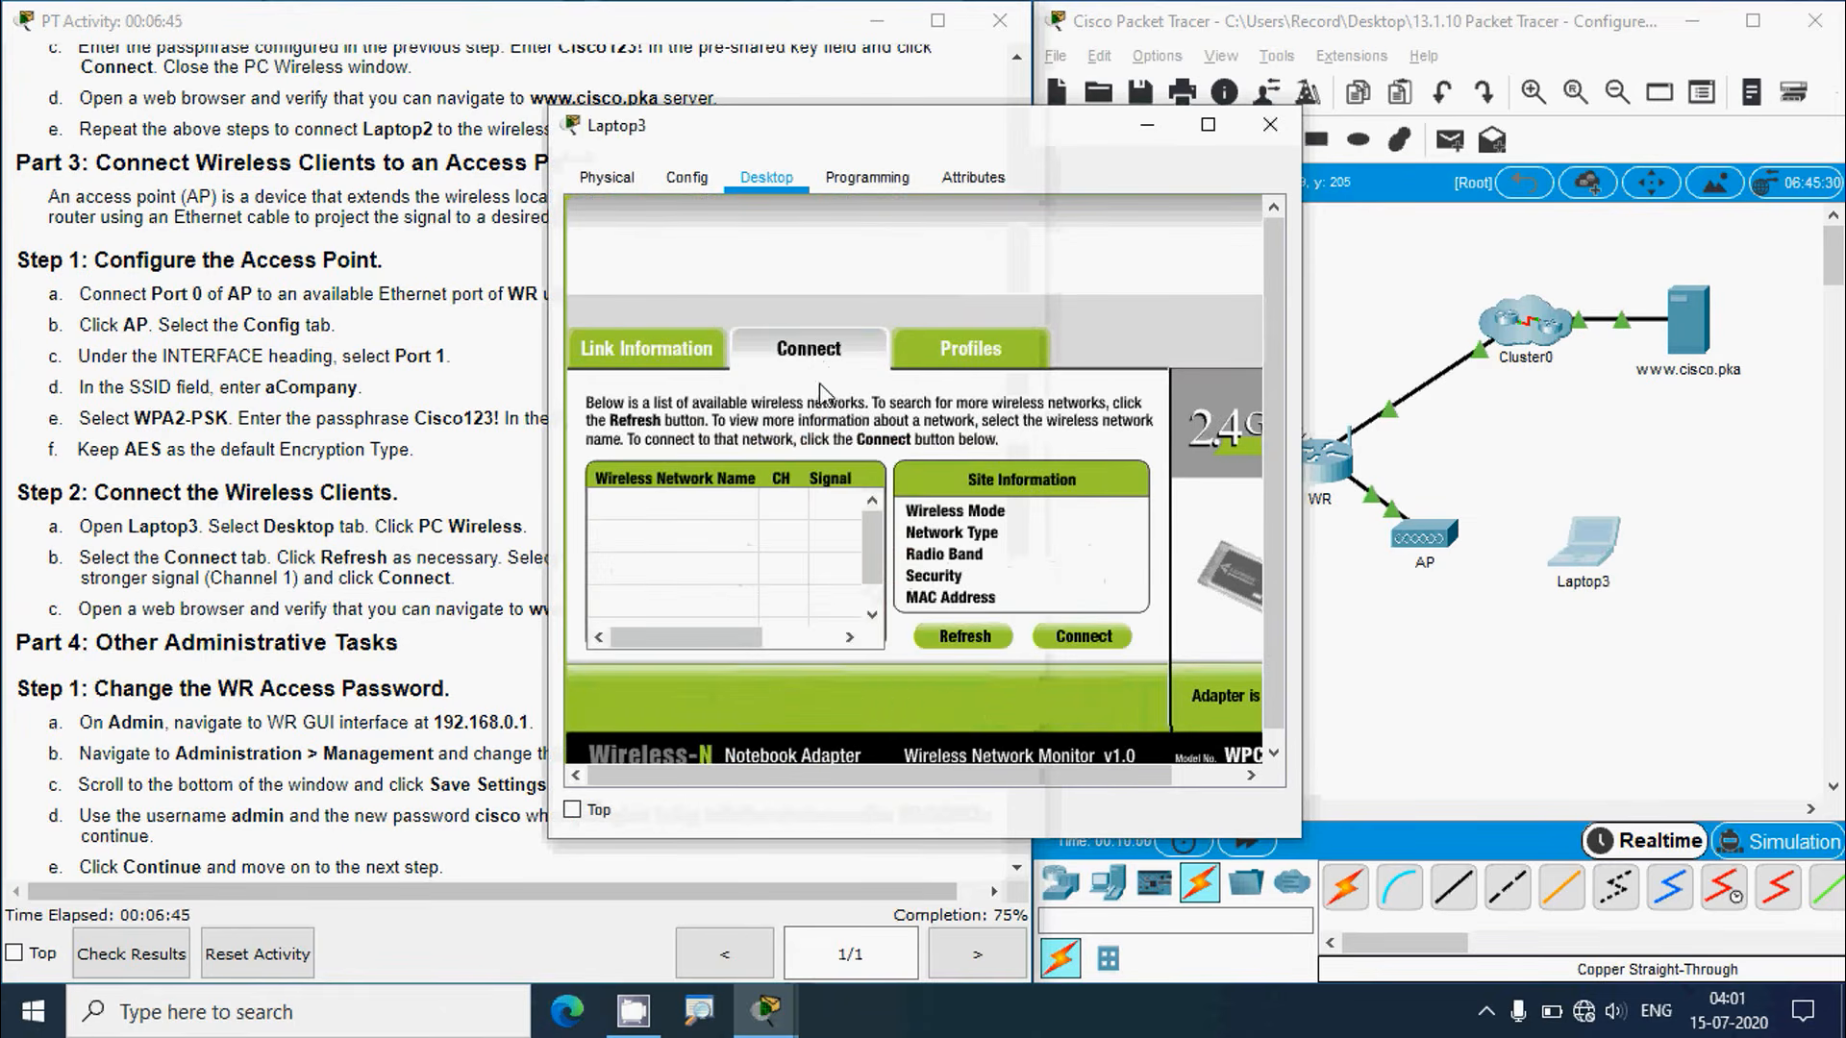
Step: Refresh the wireless network list and start connecting to aCompany on channel 1
click(954, 639)
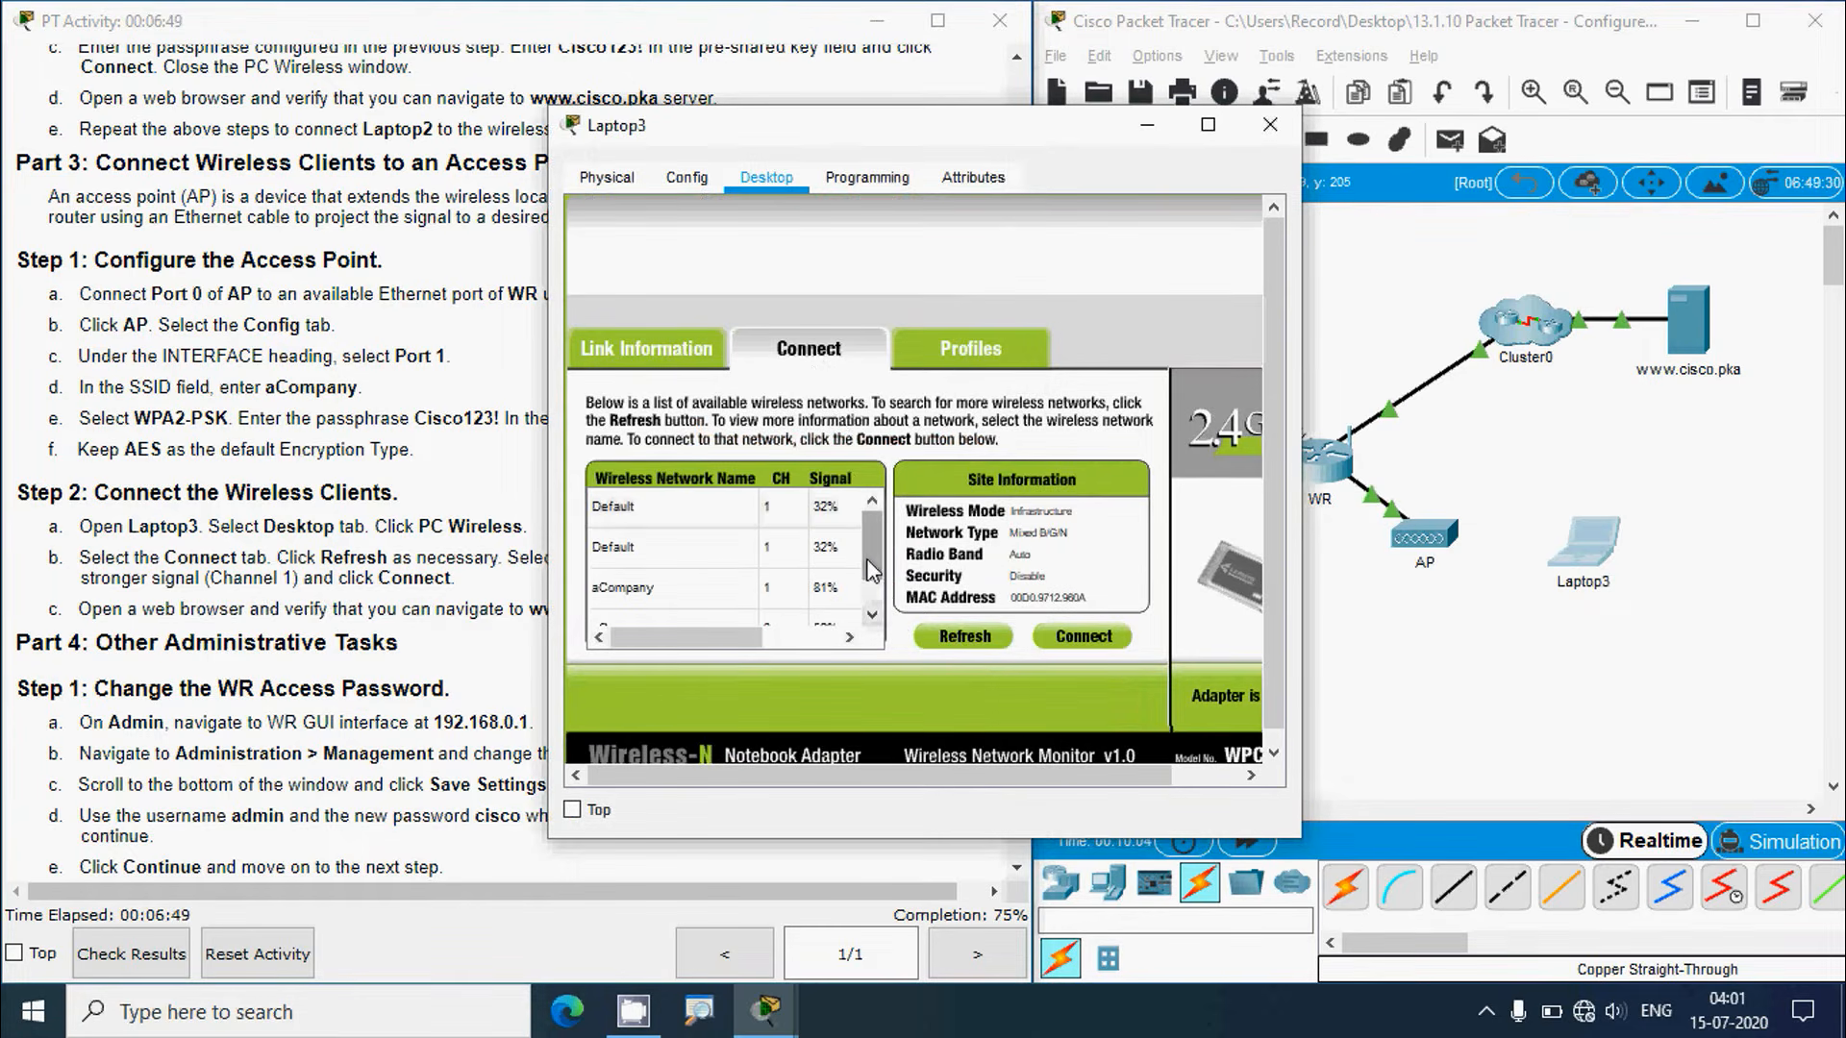
scroll(870, 569, down, 1)
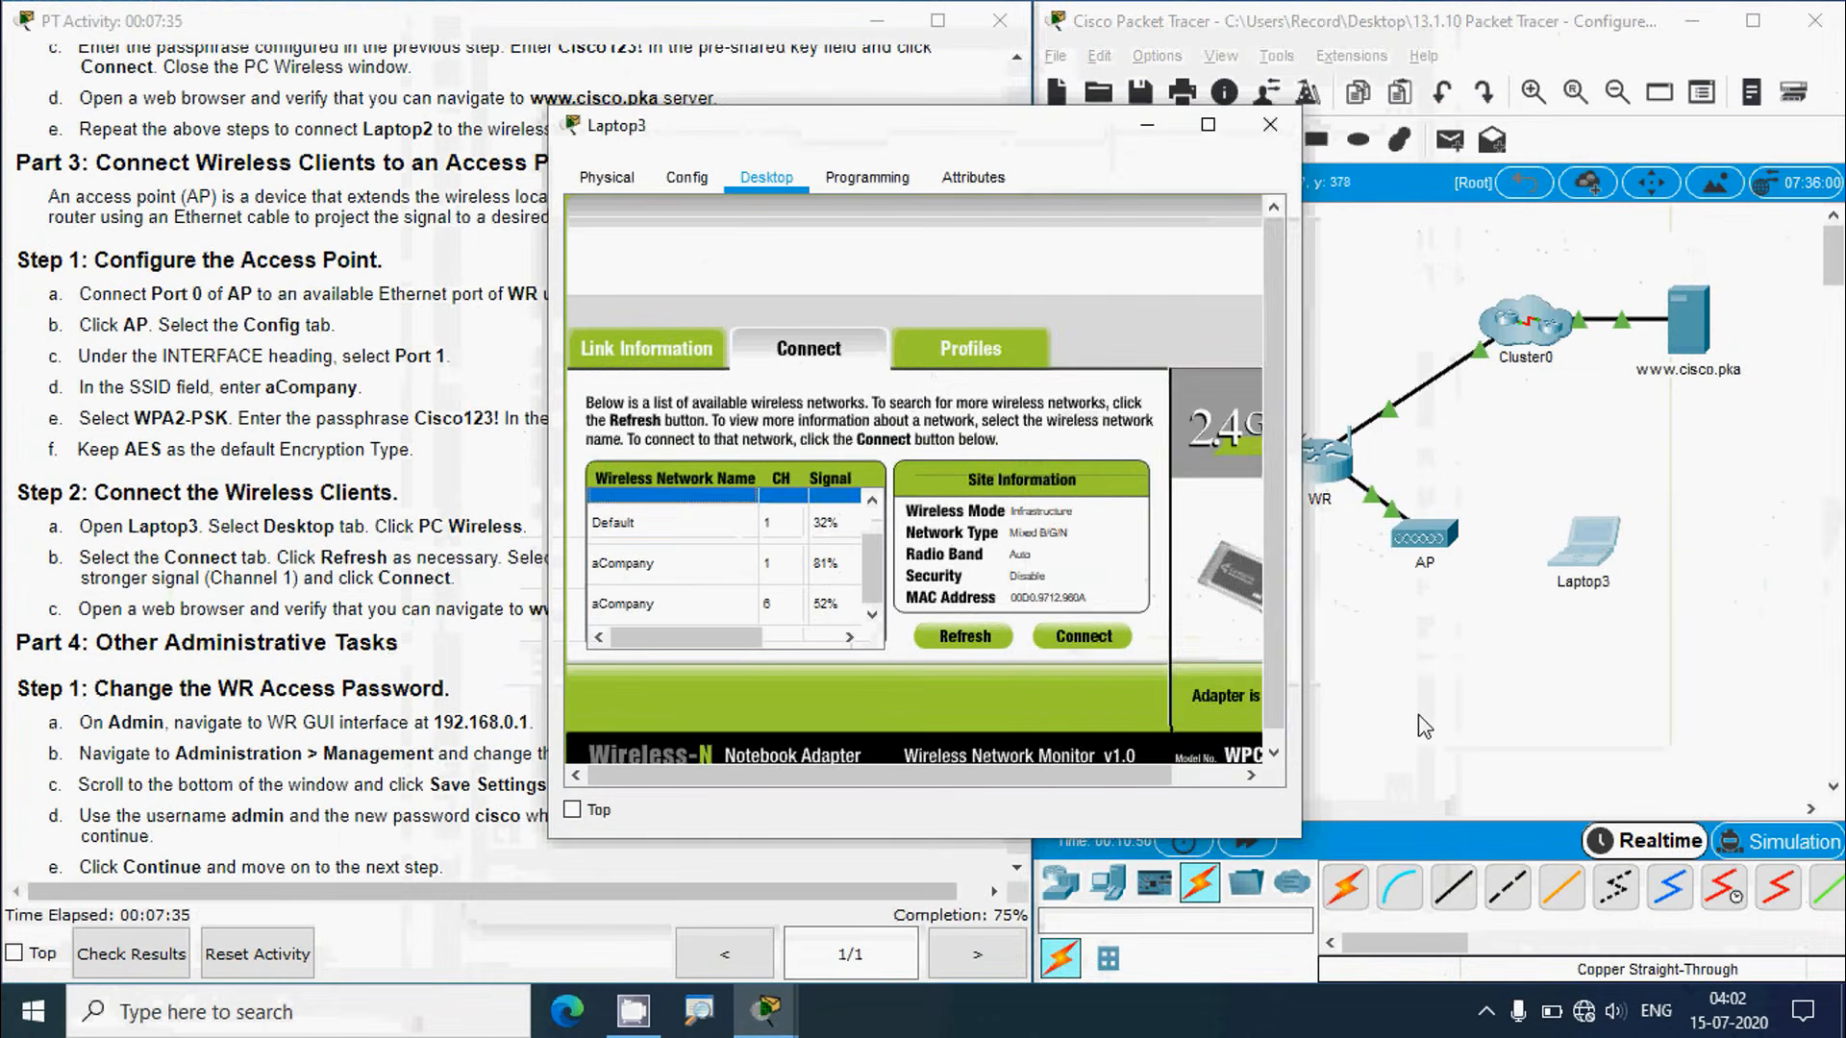
click(1441, 702)
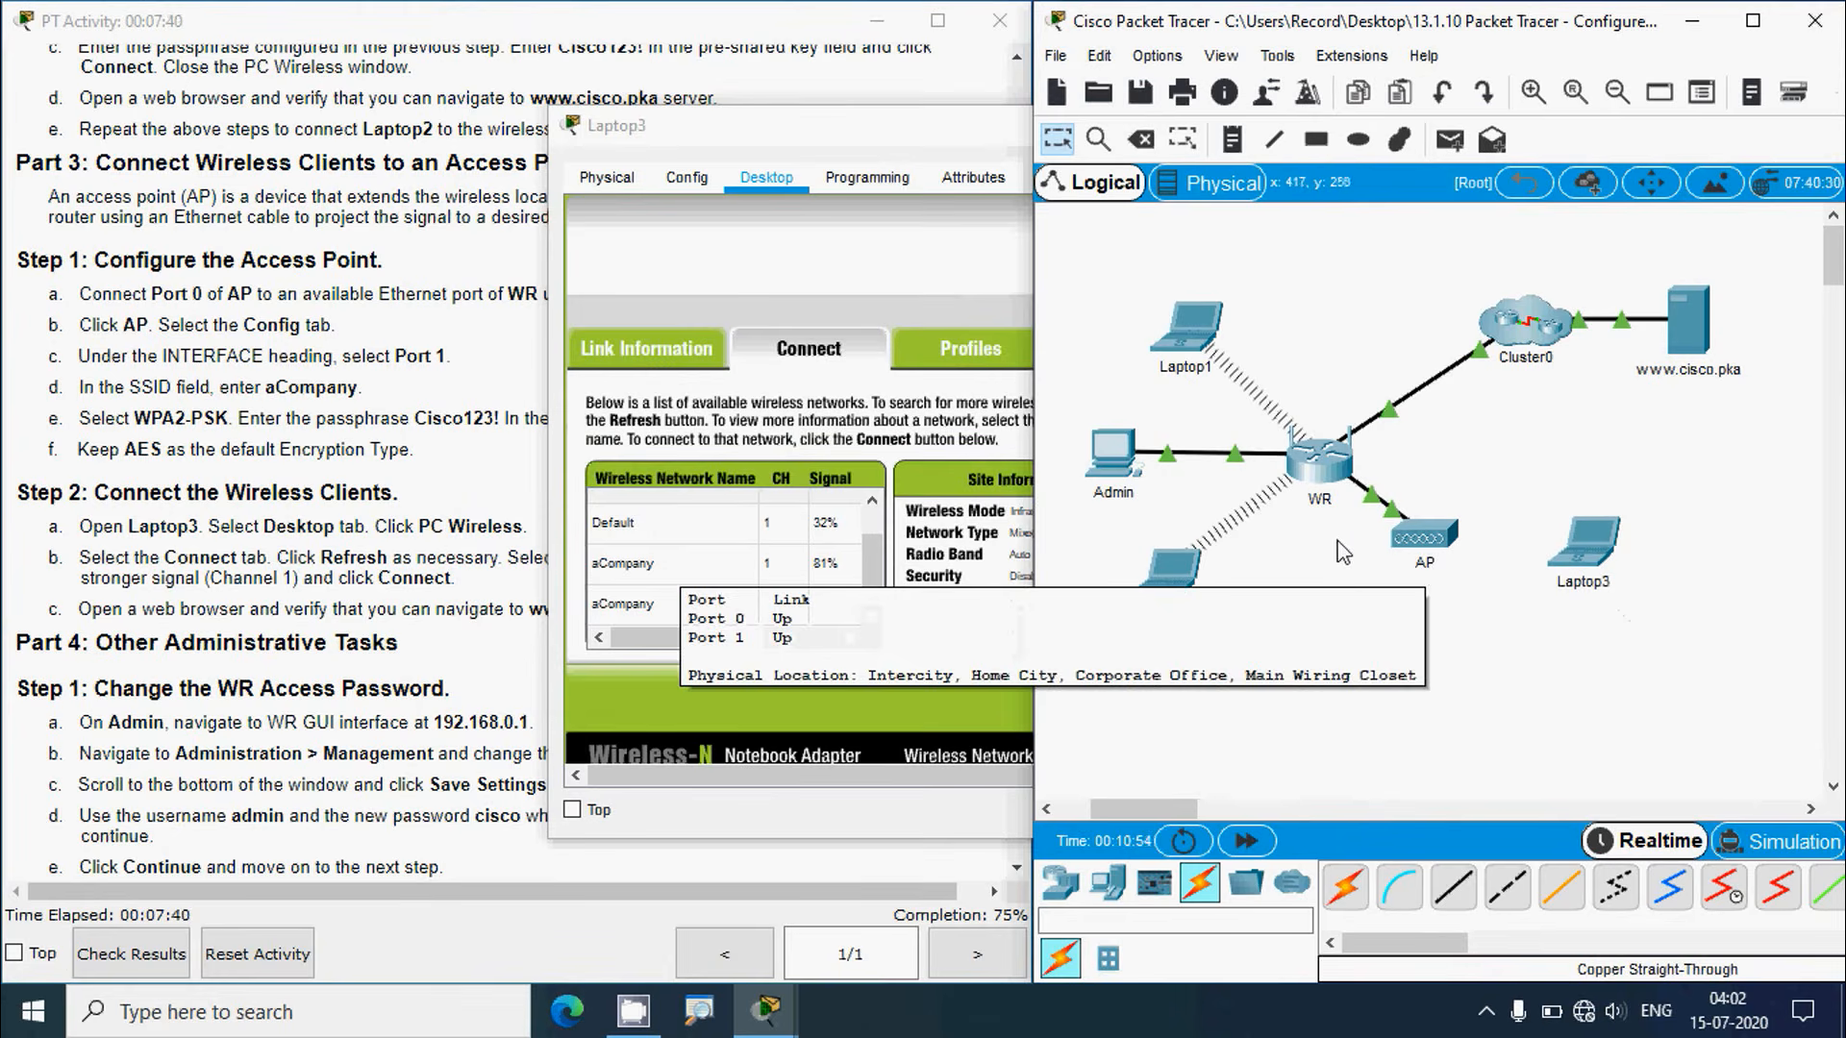
click(684, 575)
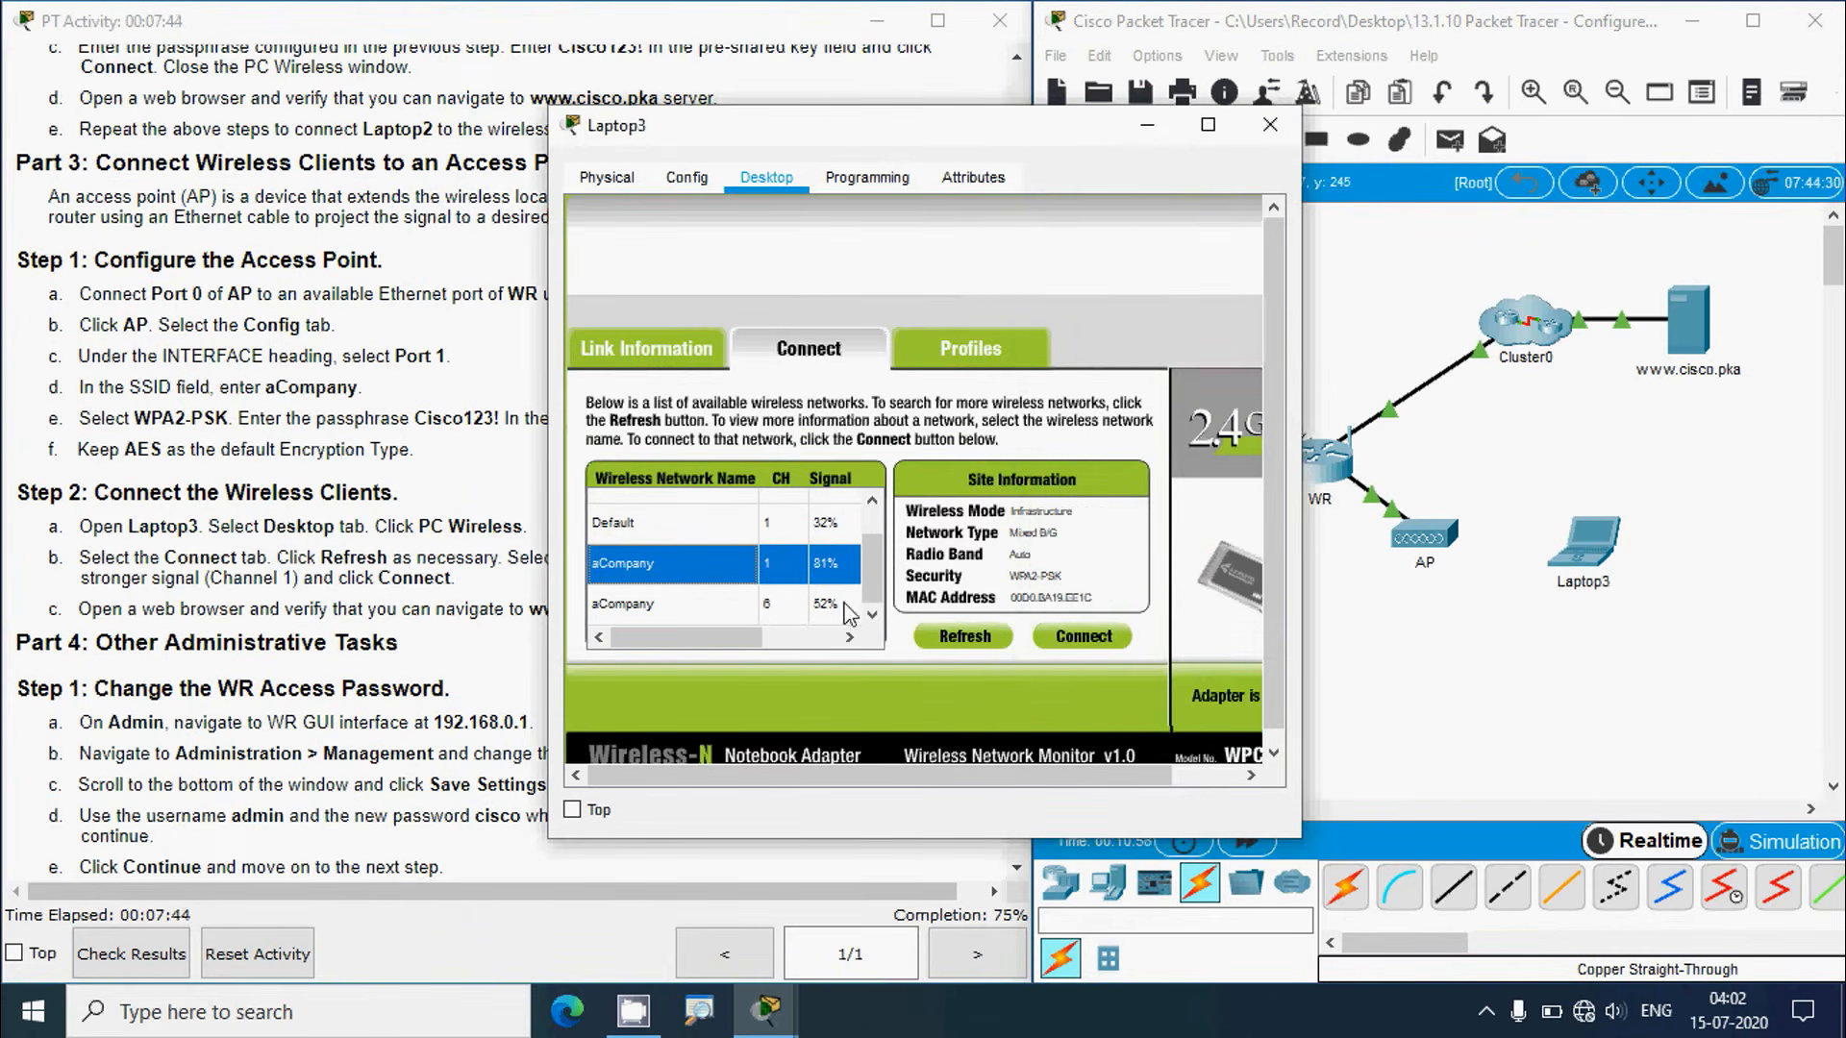
click(1083, 635)
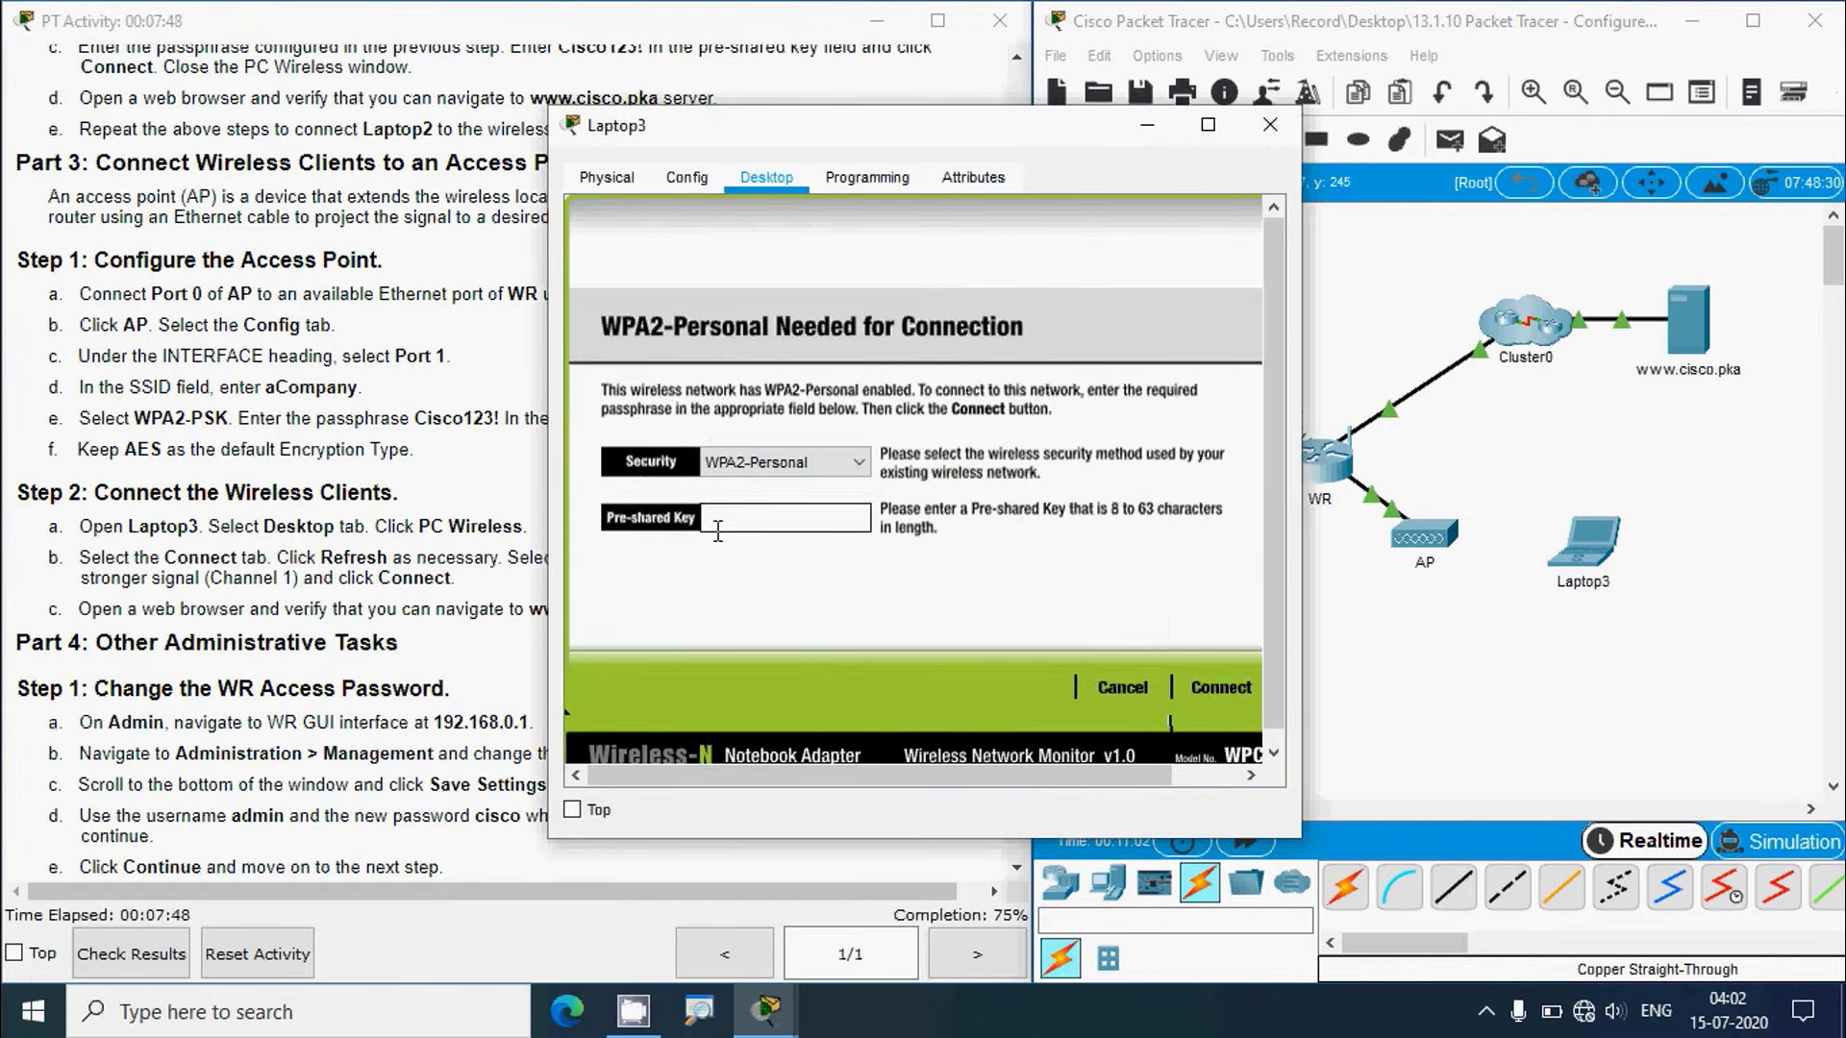
Step: Paste the WPA2 passphrase from the instructions as the pre-shared key and join aCompany
click(334, 584)
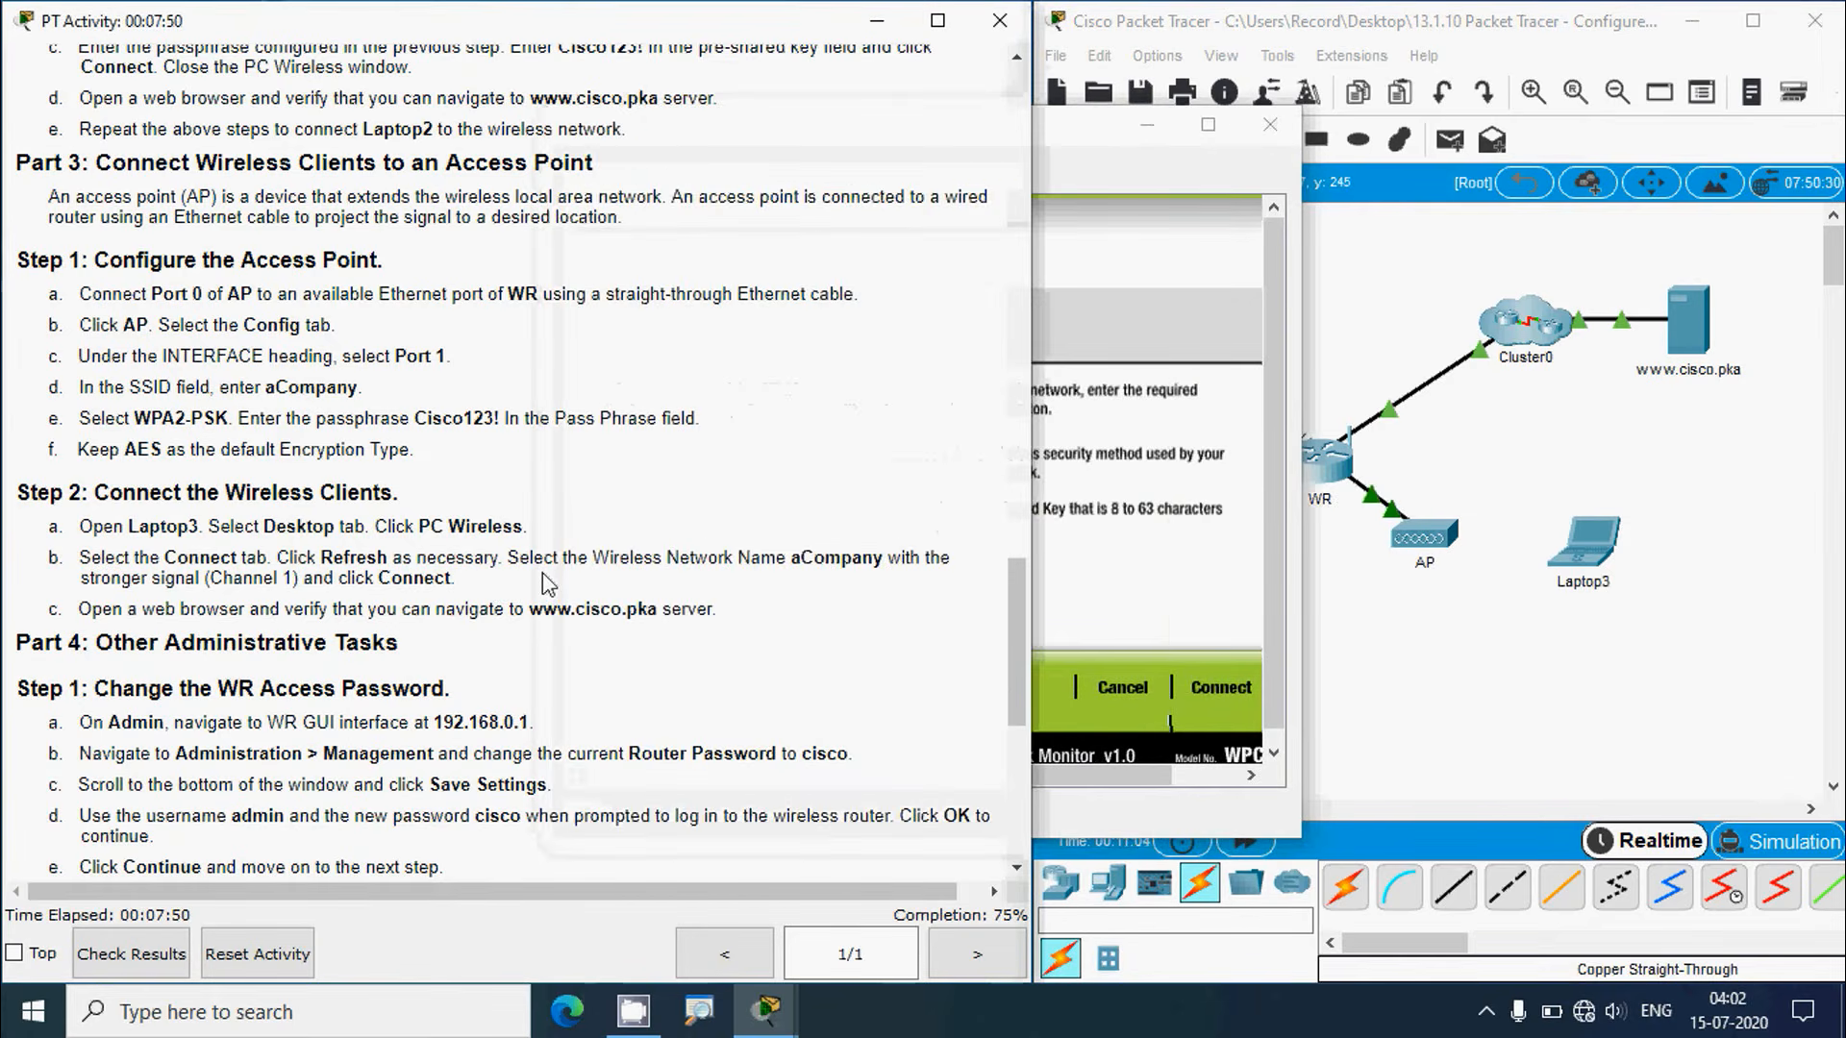
drag(416, 419, 499, 420)
key(ctrl+c)
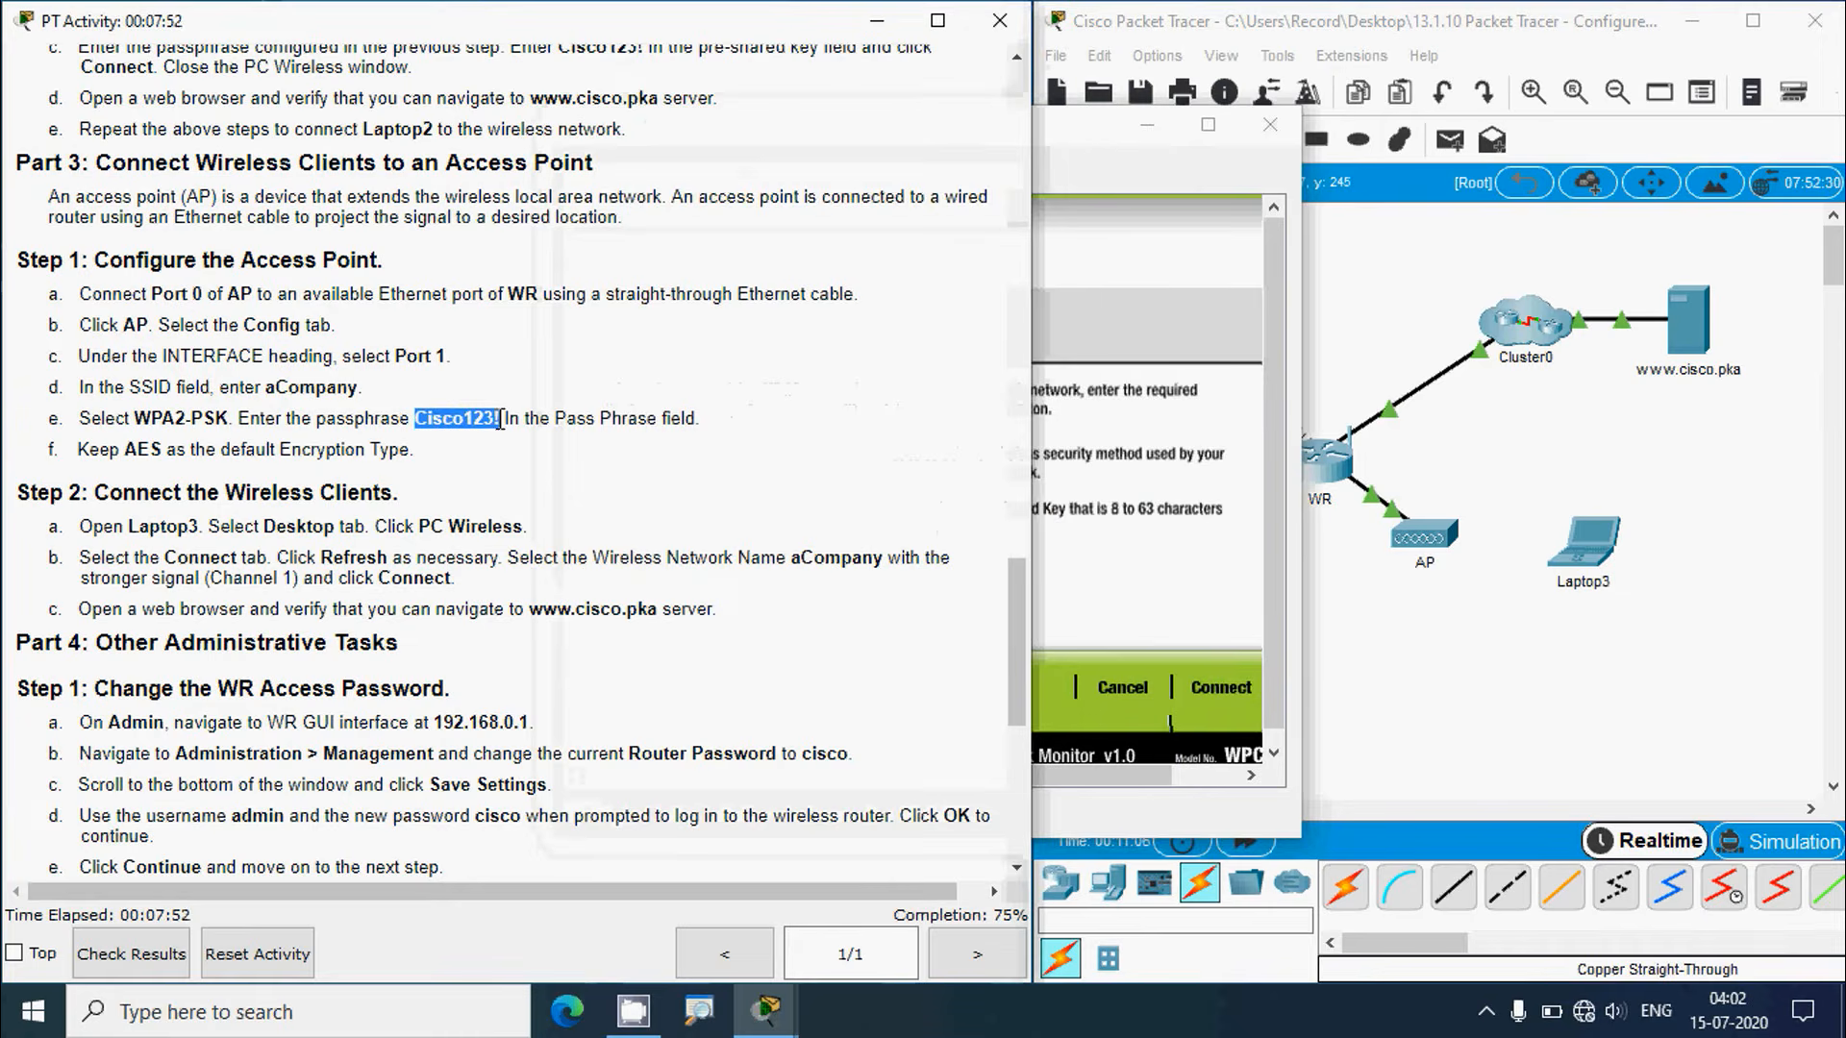
click(1113, 137)
click(792, 532)
key(ctrl+v)
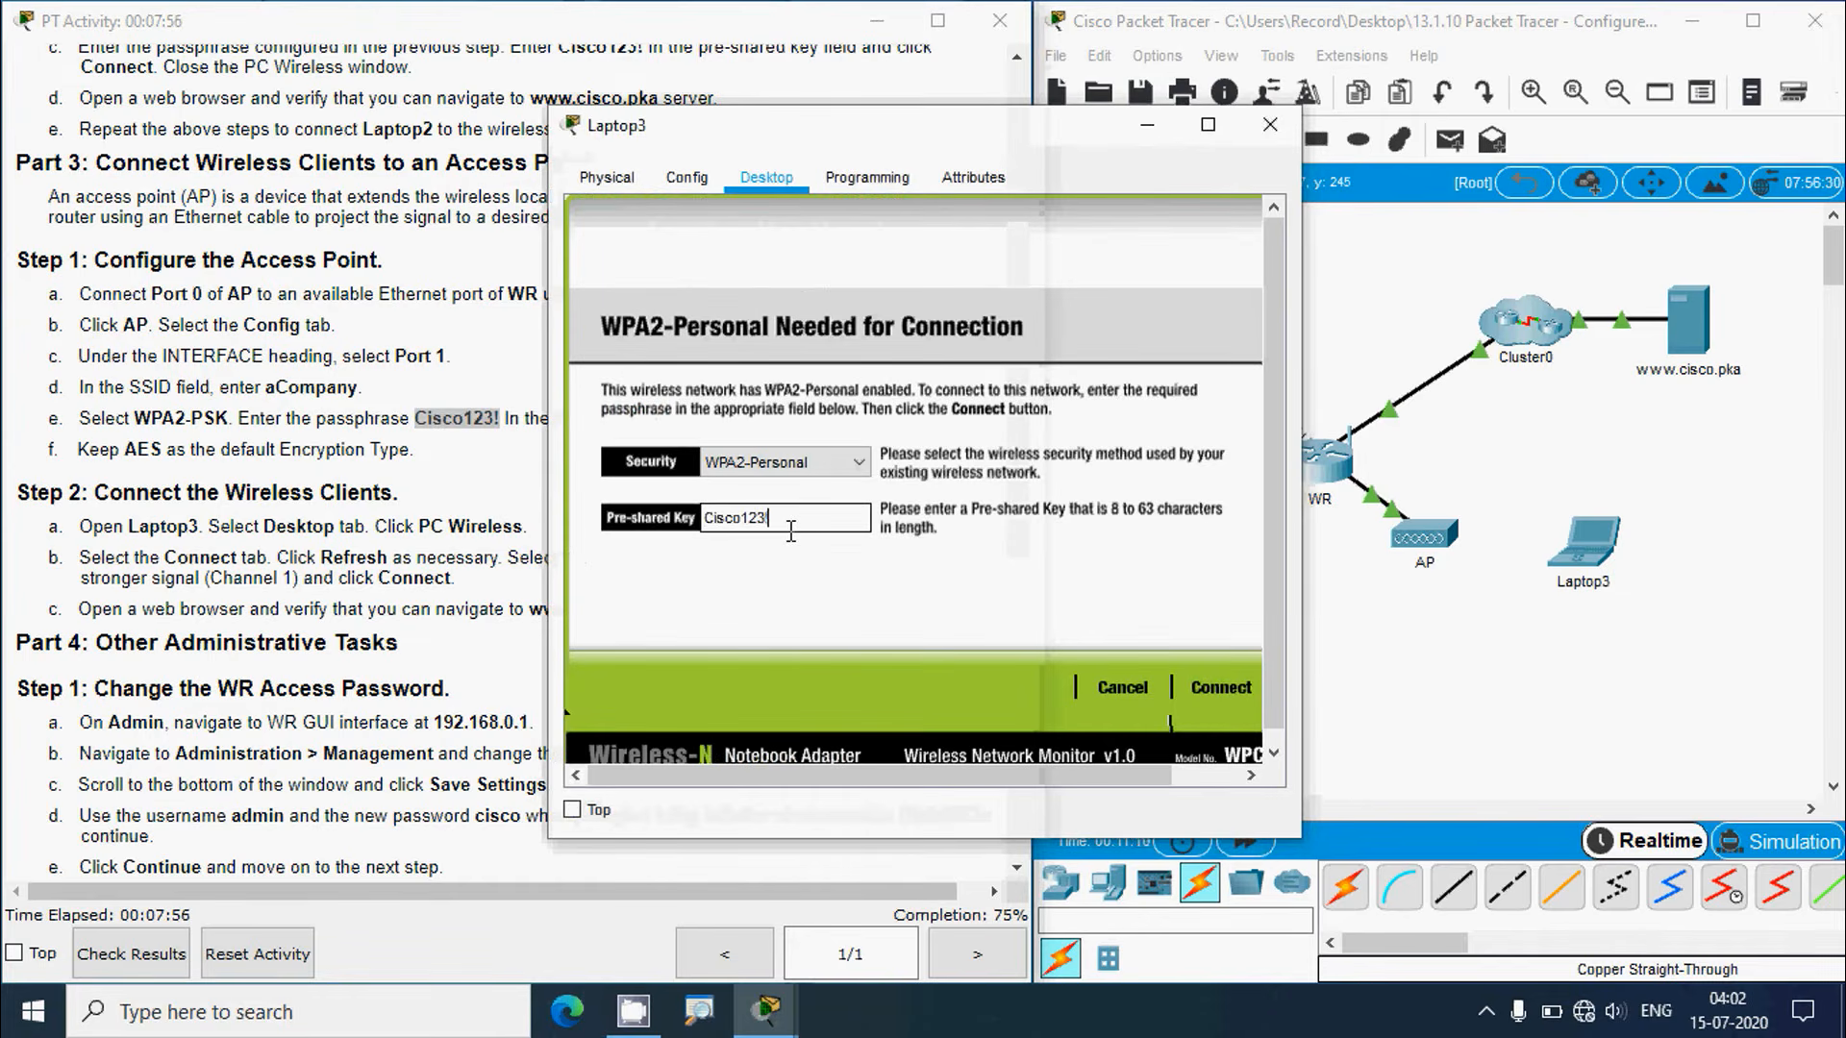
click(1225, 684)
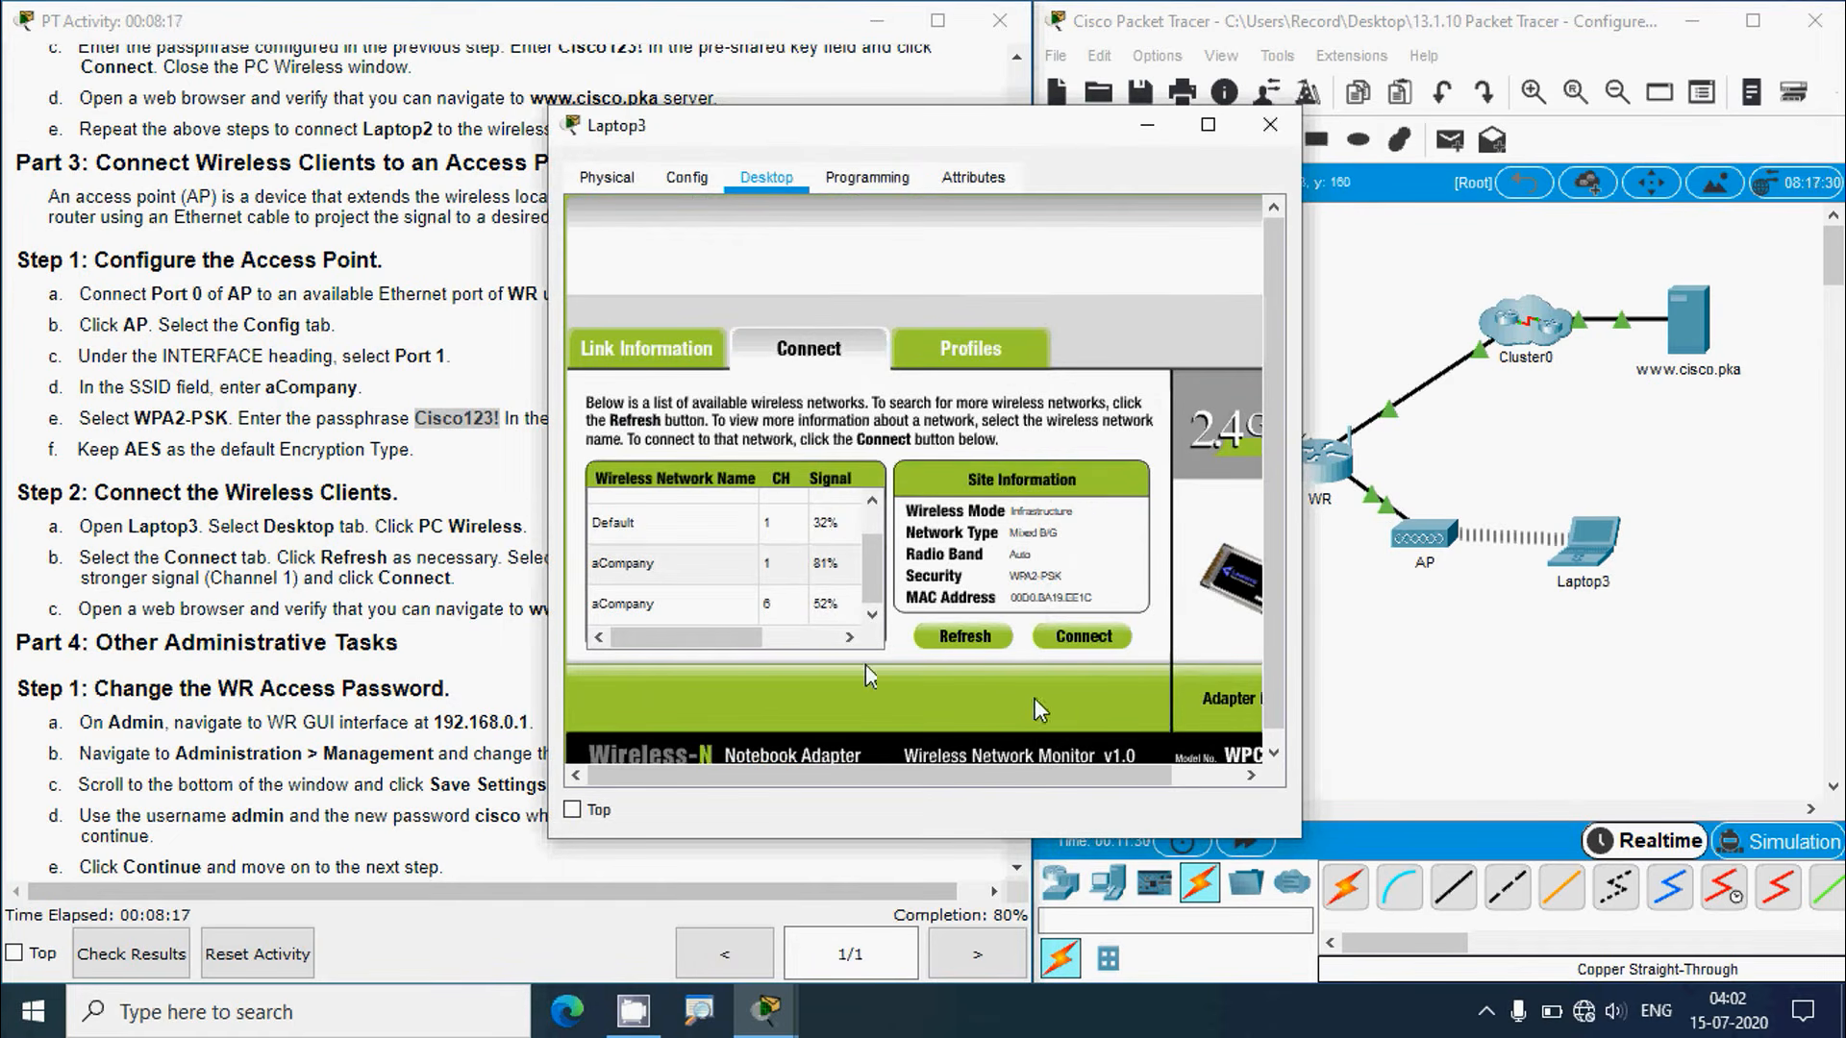
Step: Check Laptop3's new wireless link in the topology, then reopen Laptop3's window
click(1484, 703)
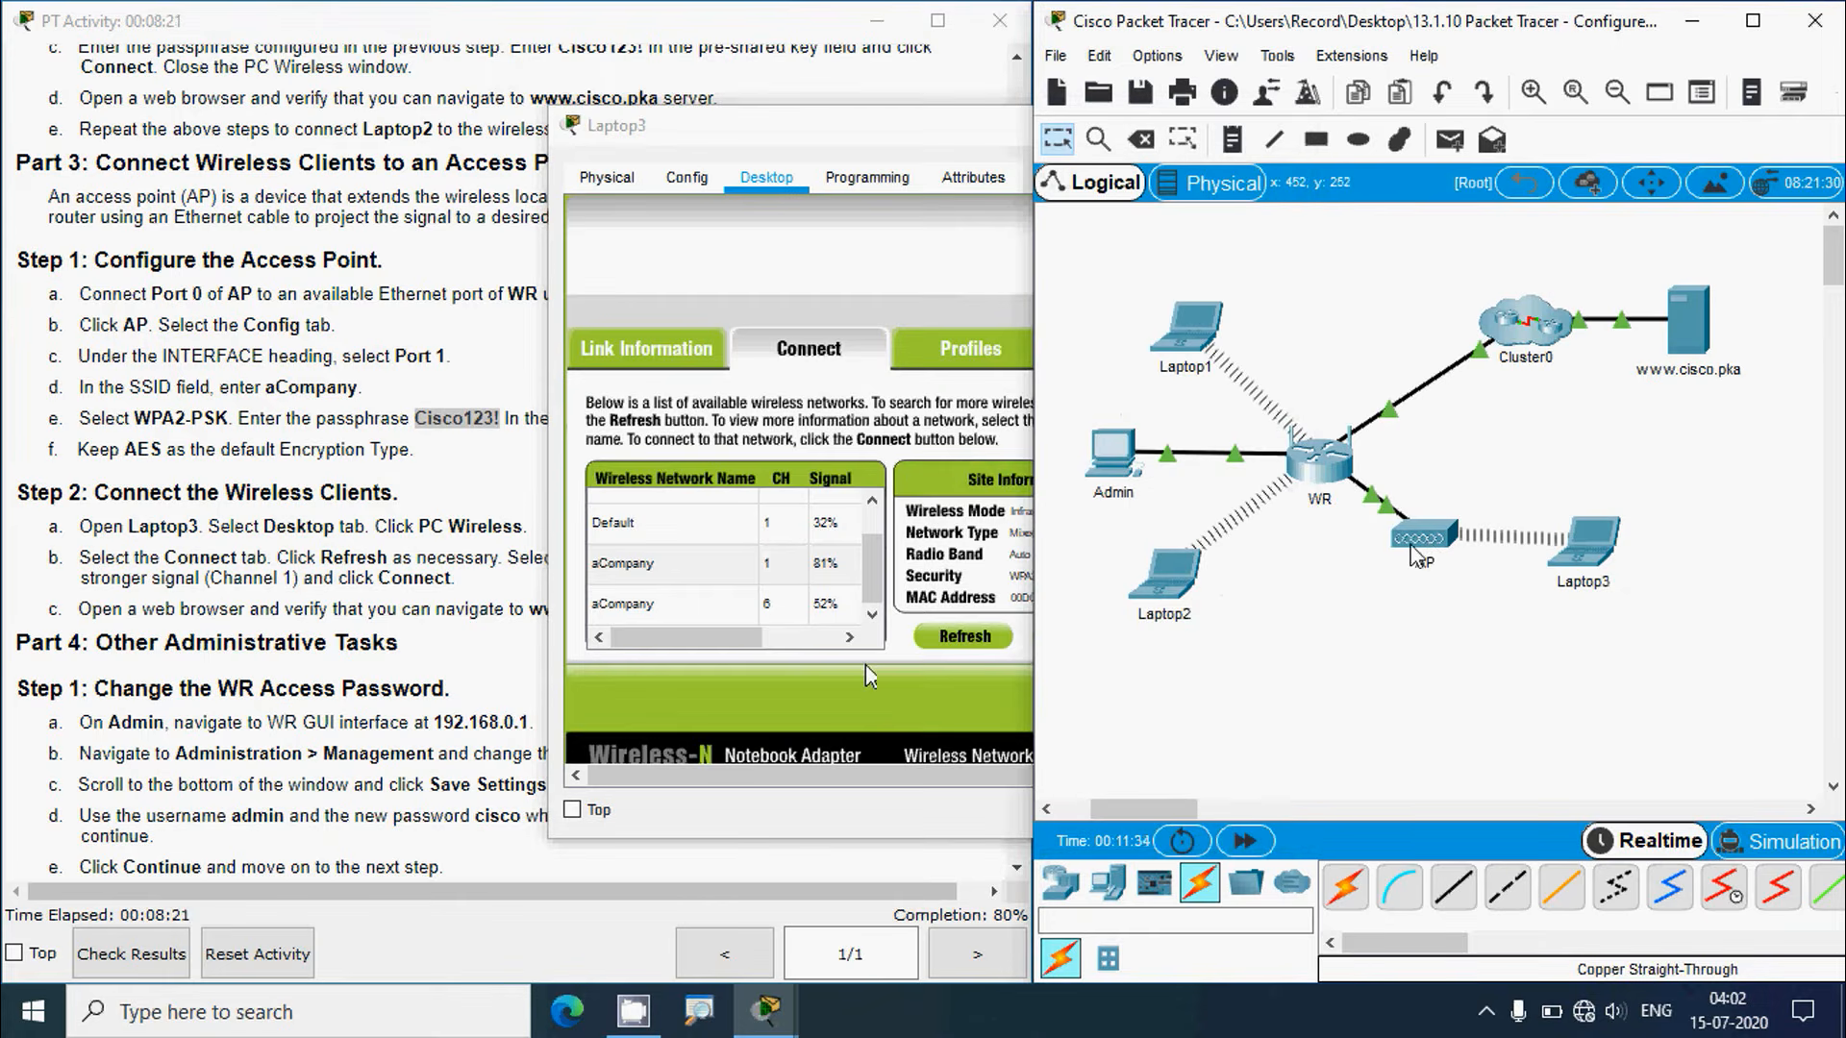
click(176, 651)
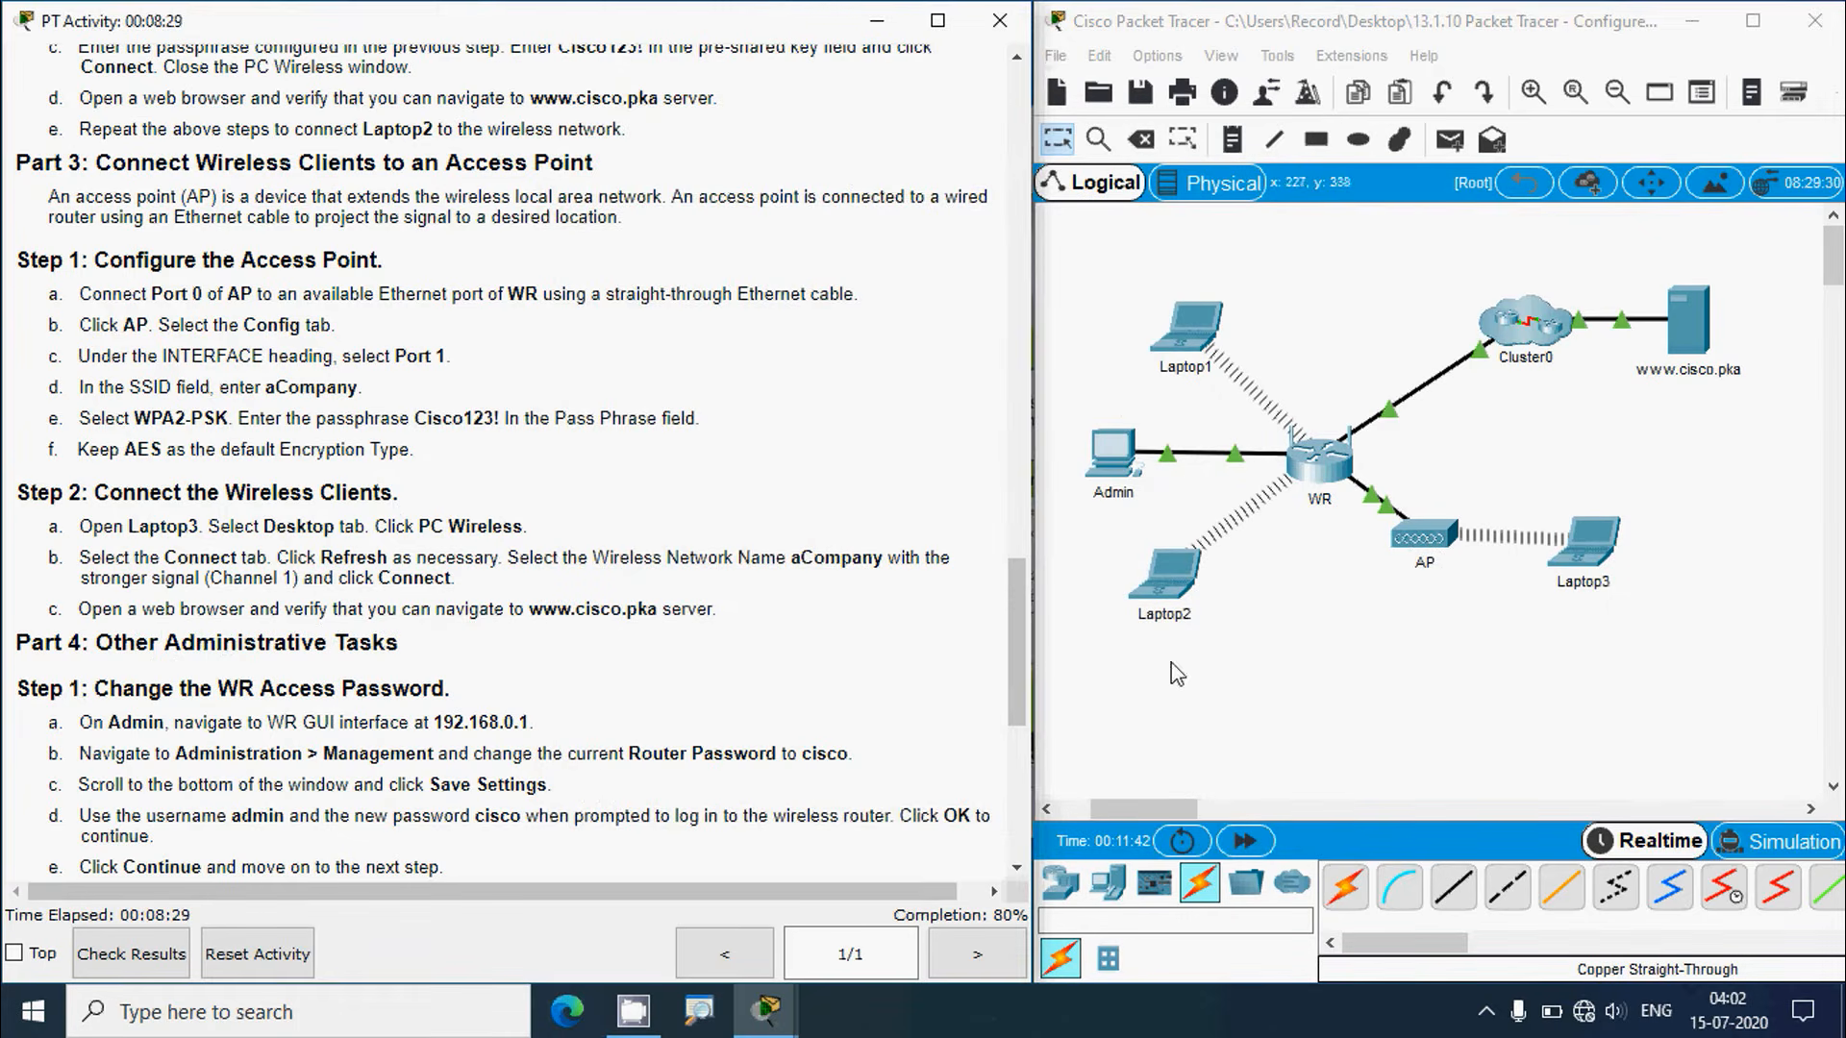
click(1304, 681)
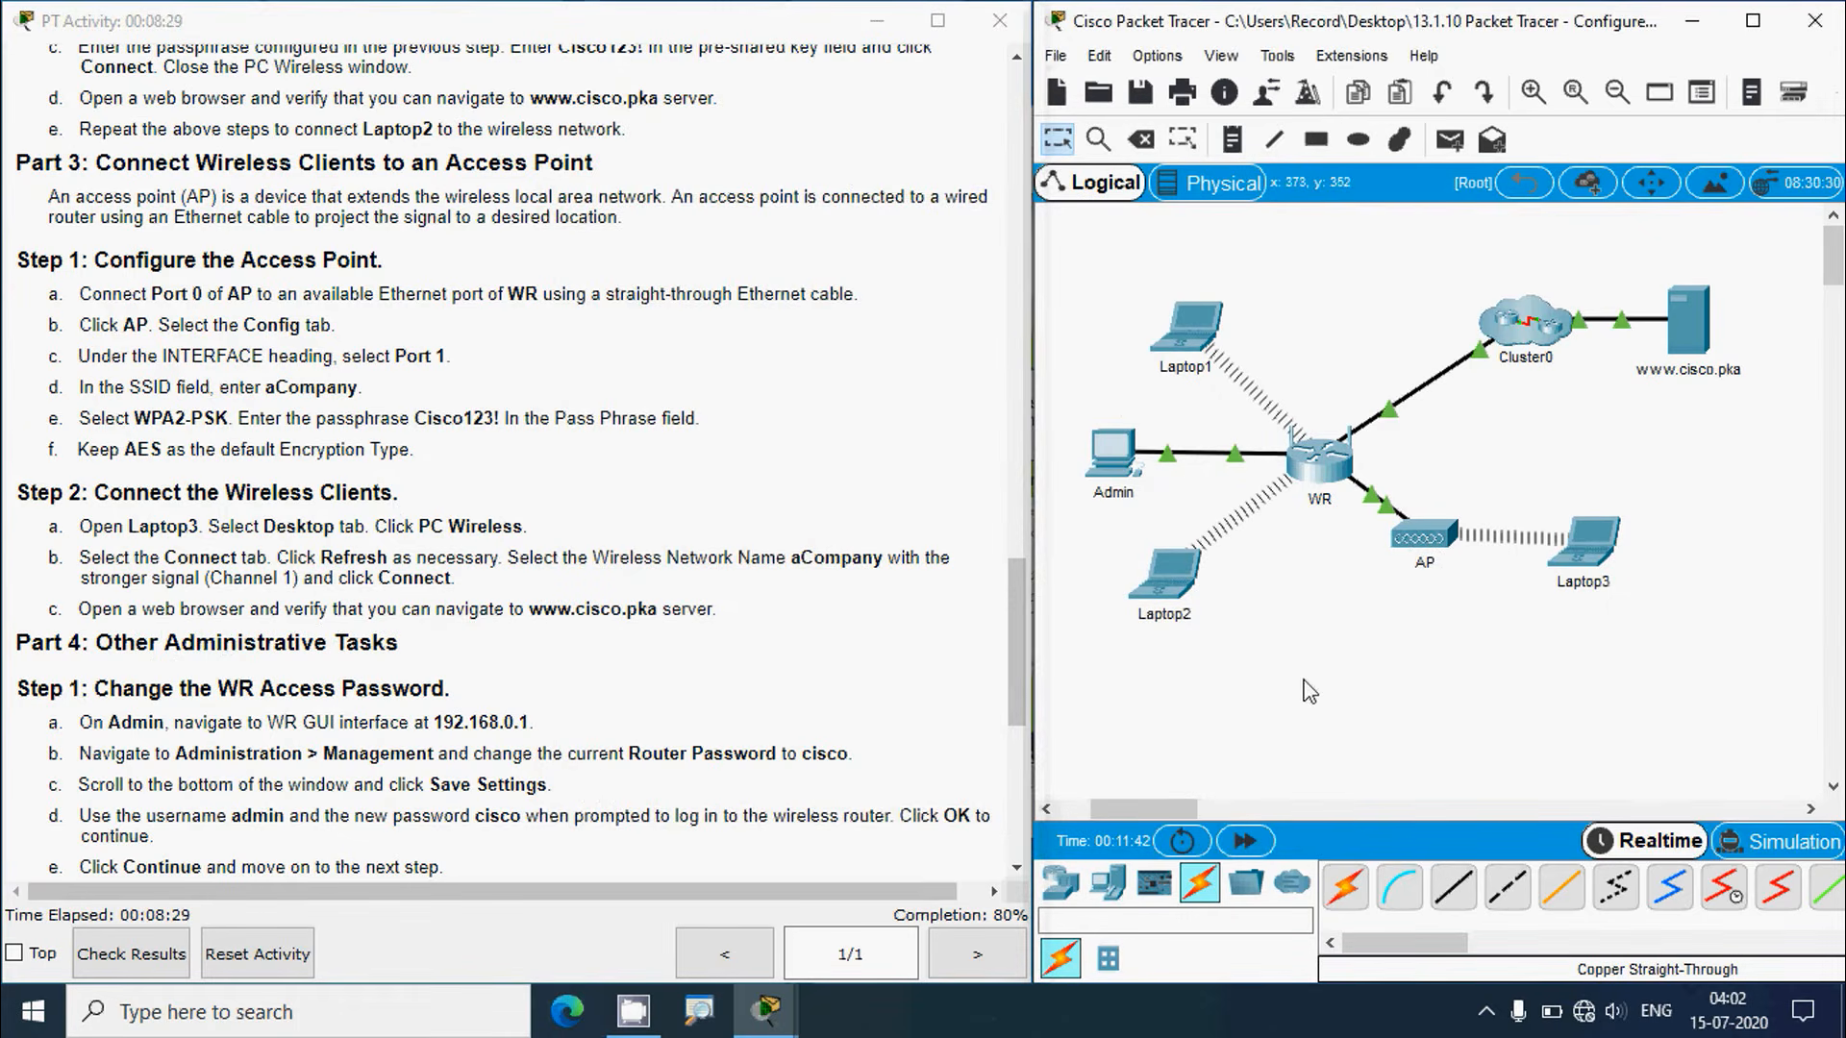
click(1591, 548)
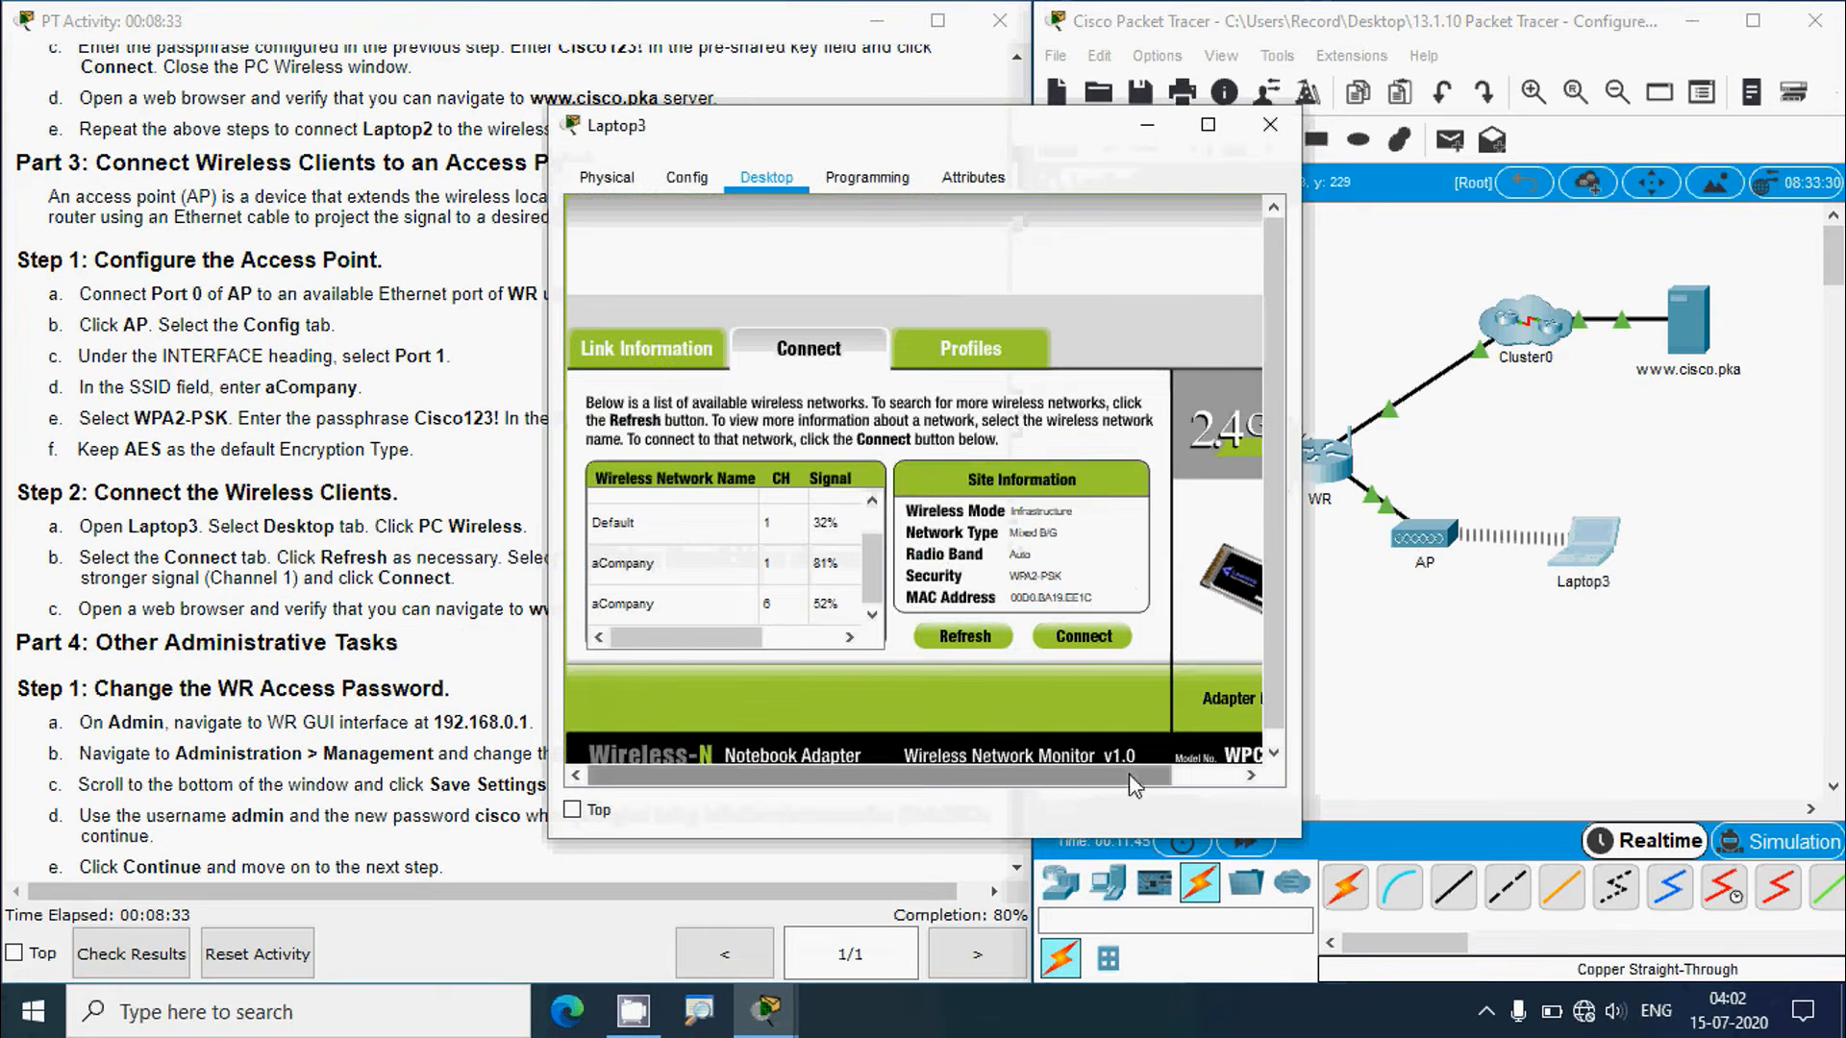
drag(1134, 775, 1204, 775)
click(1237, 252)
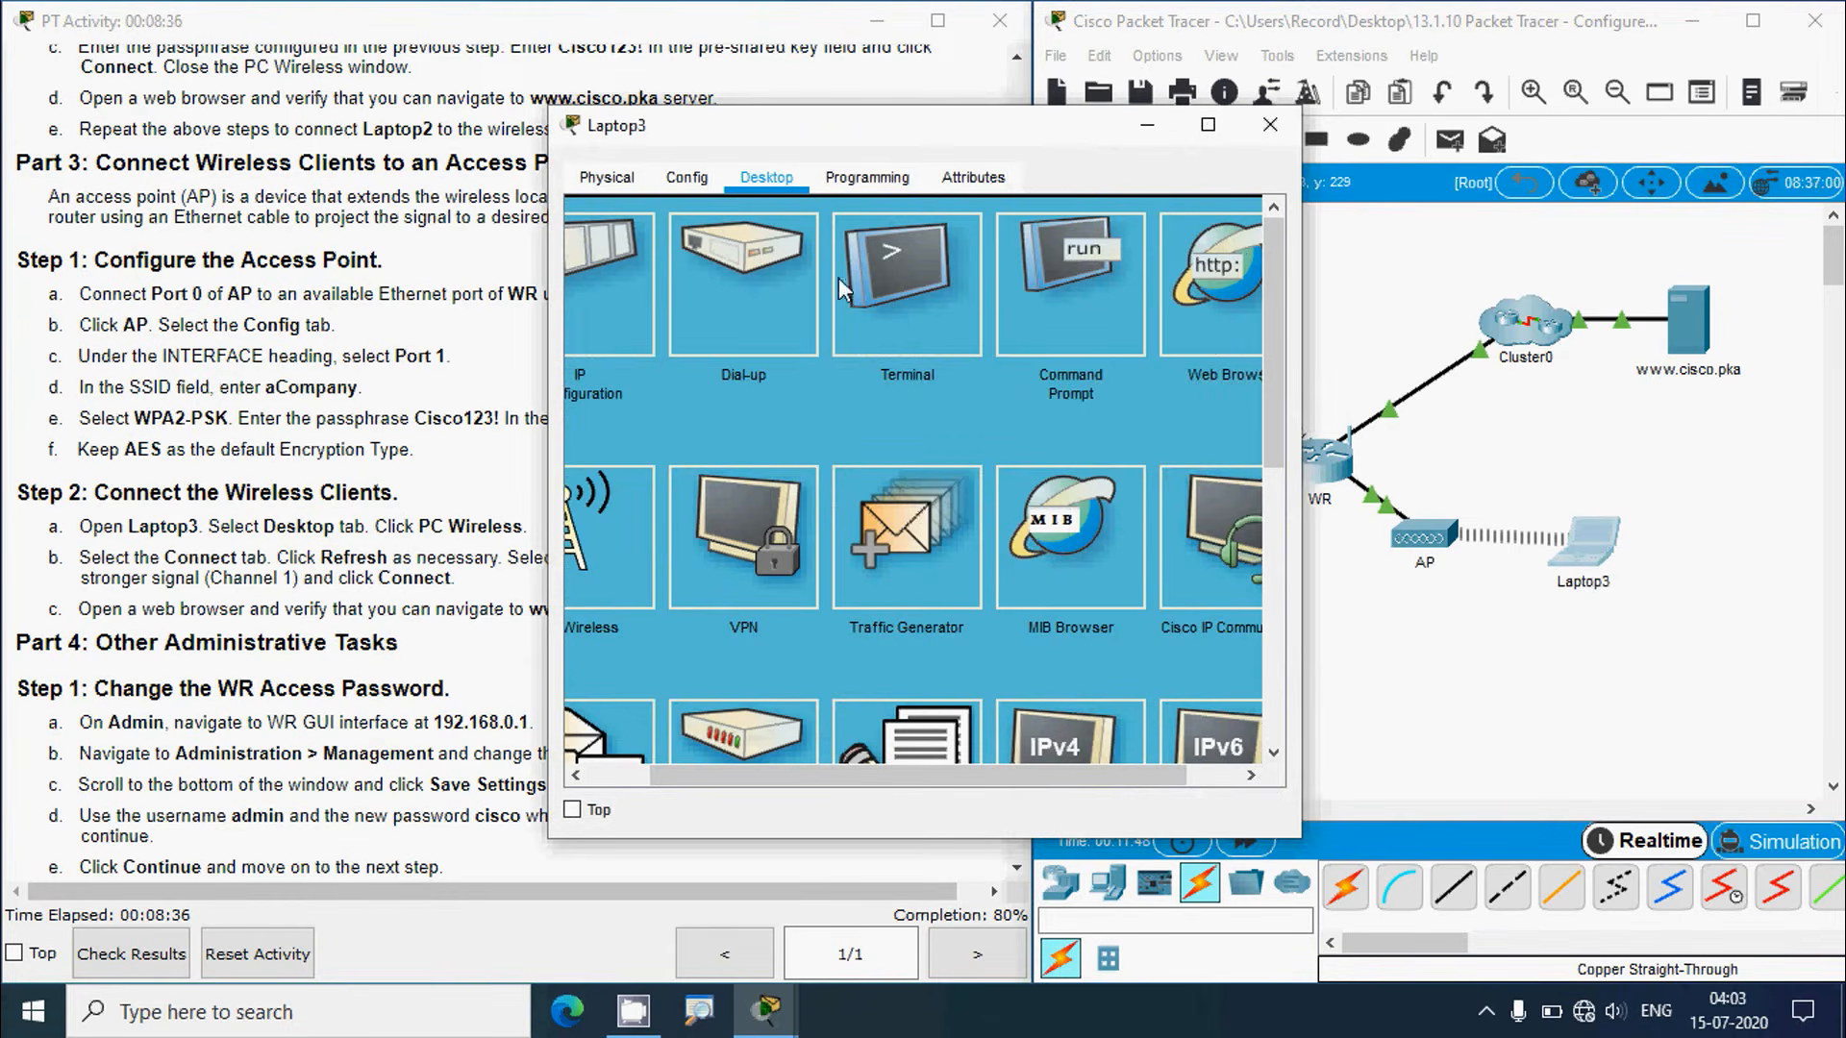
click(813, 254)
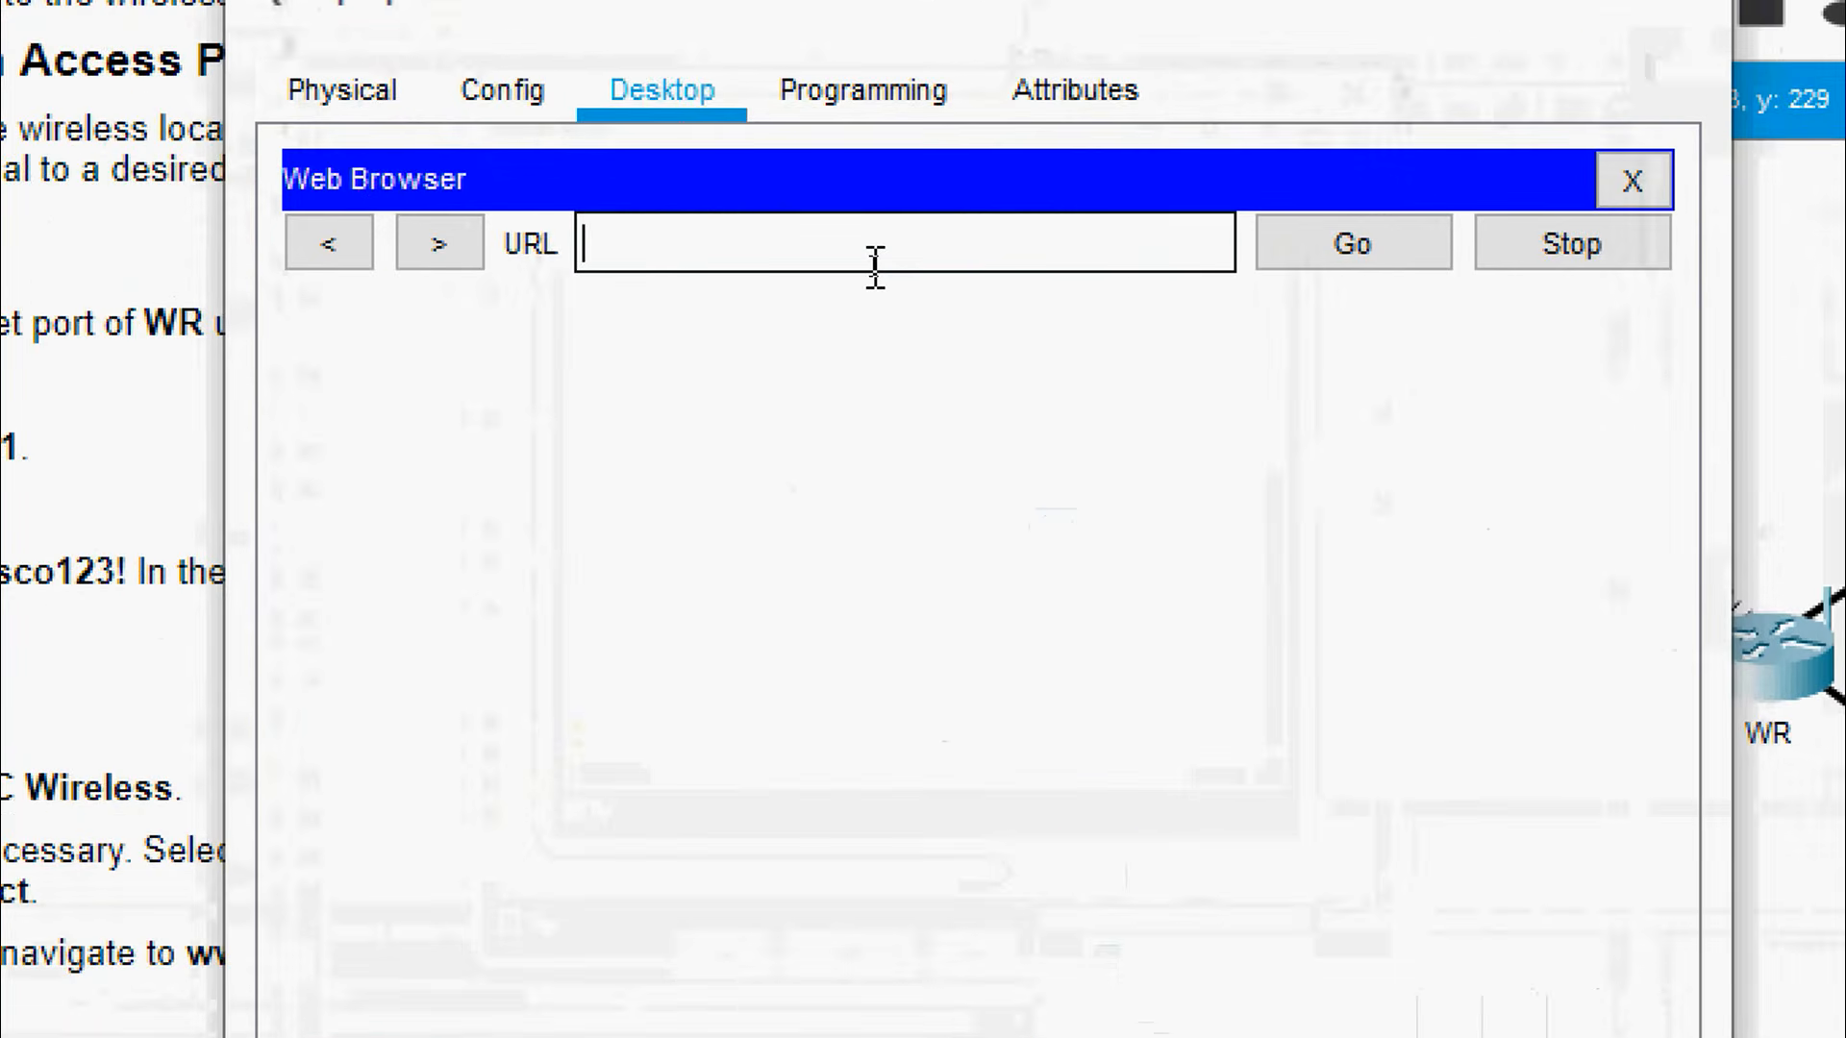
text(www.cisco.)
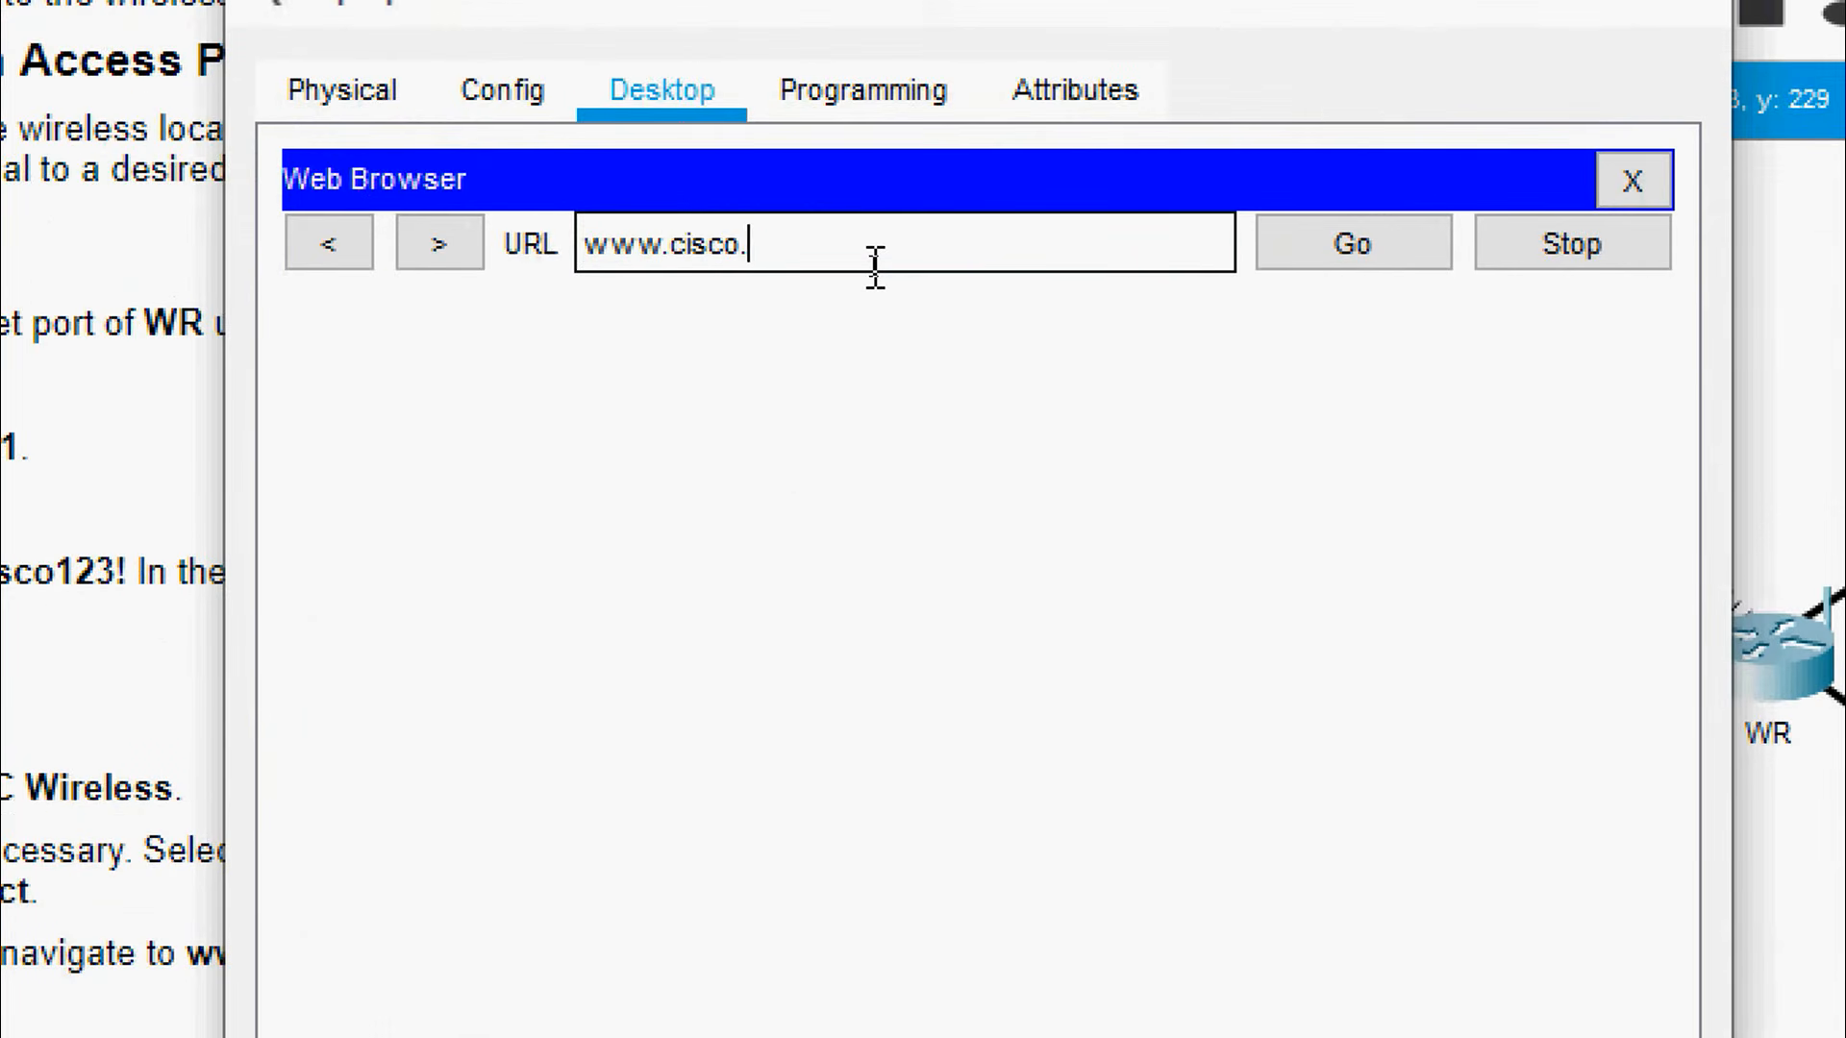
text(pka)
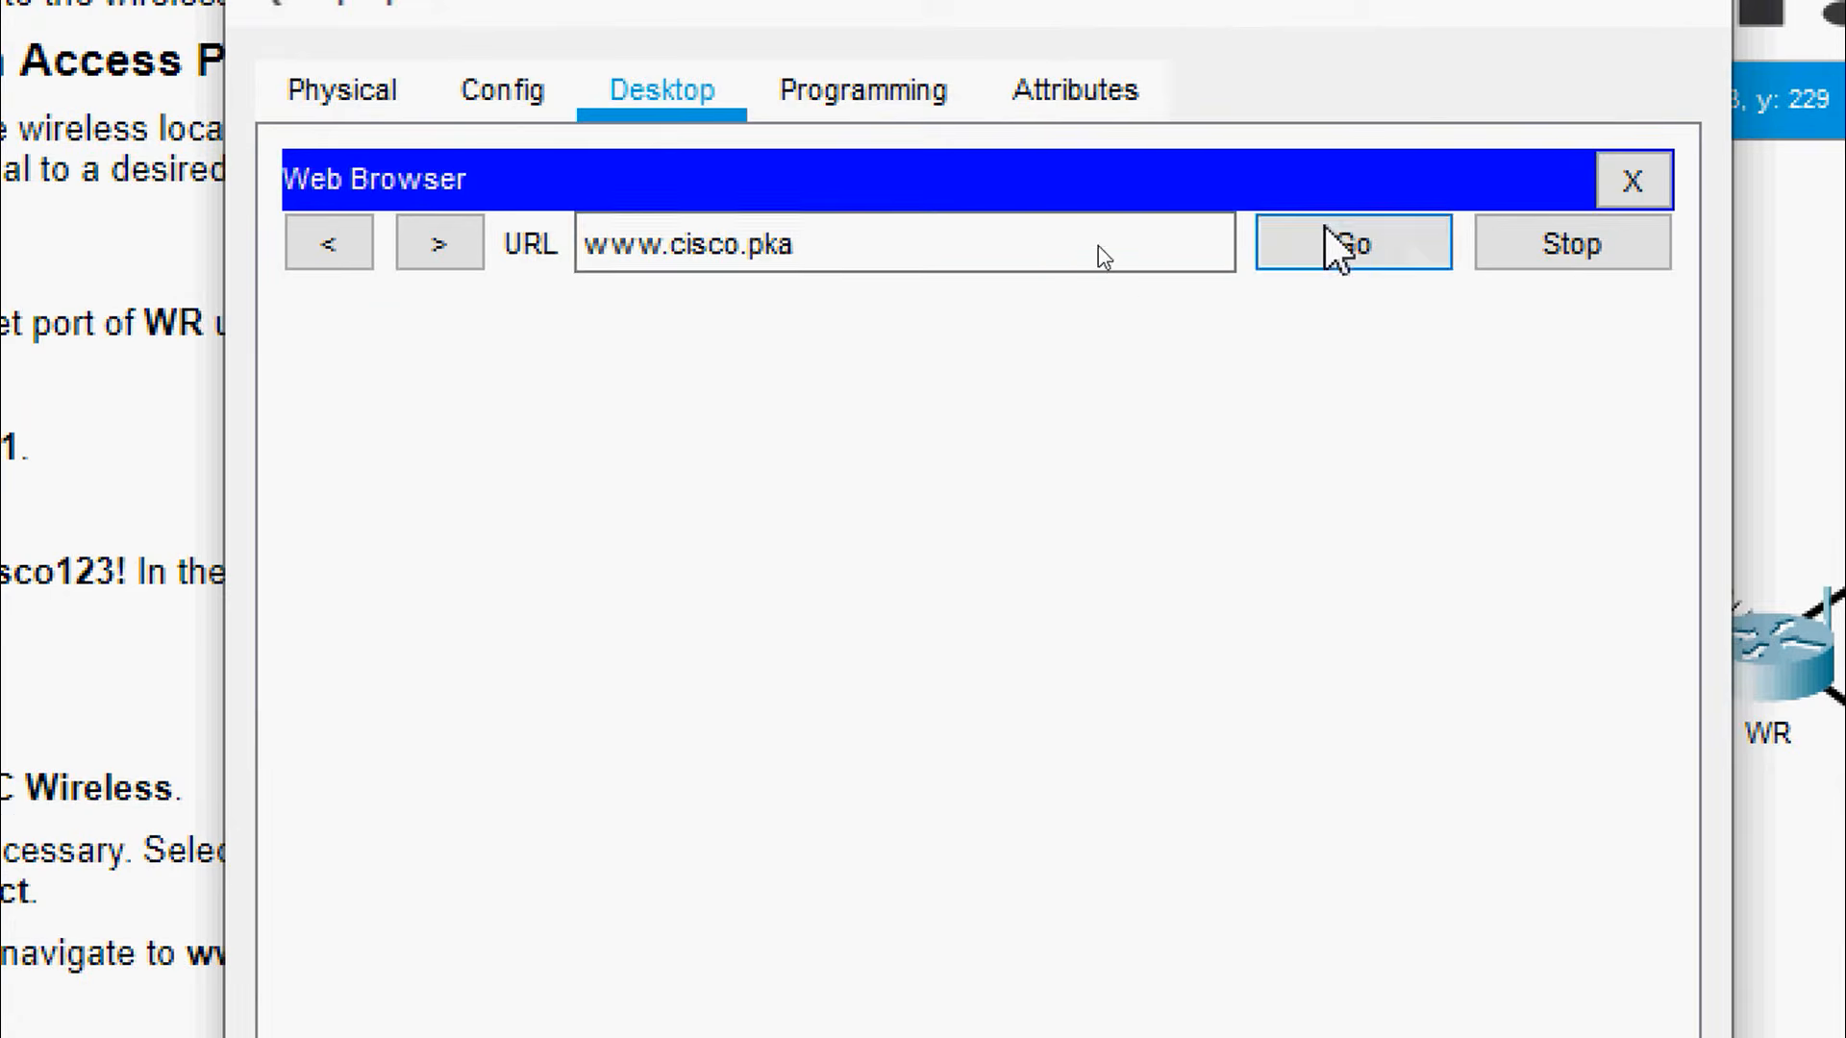
click(1338, 247)
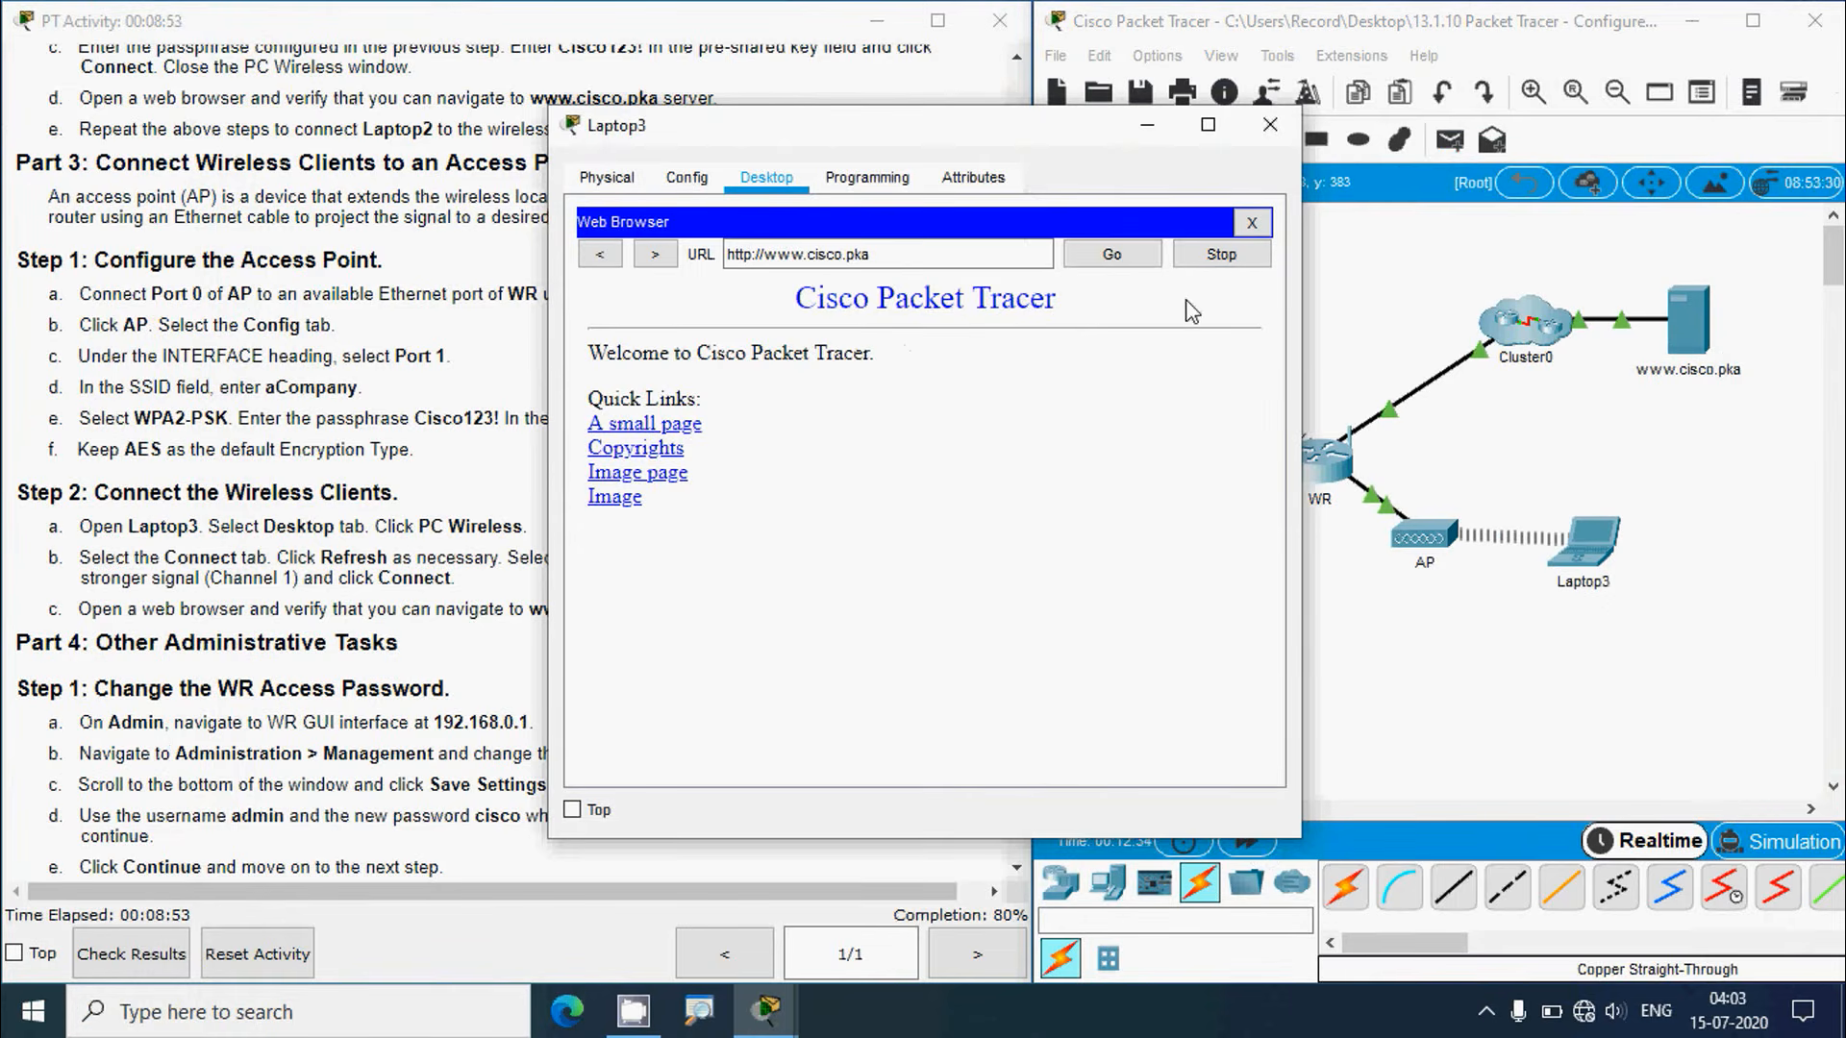
click(1269, 124)
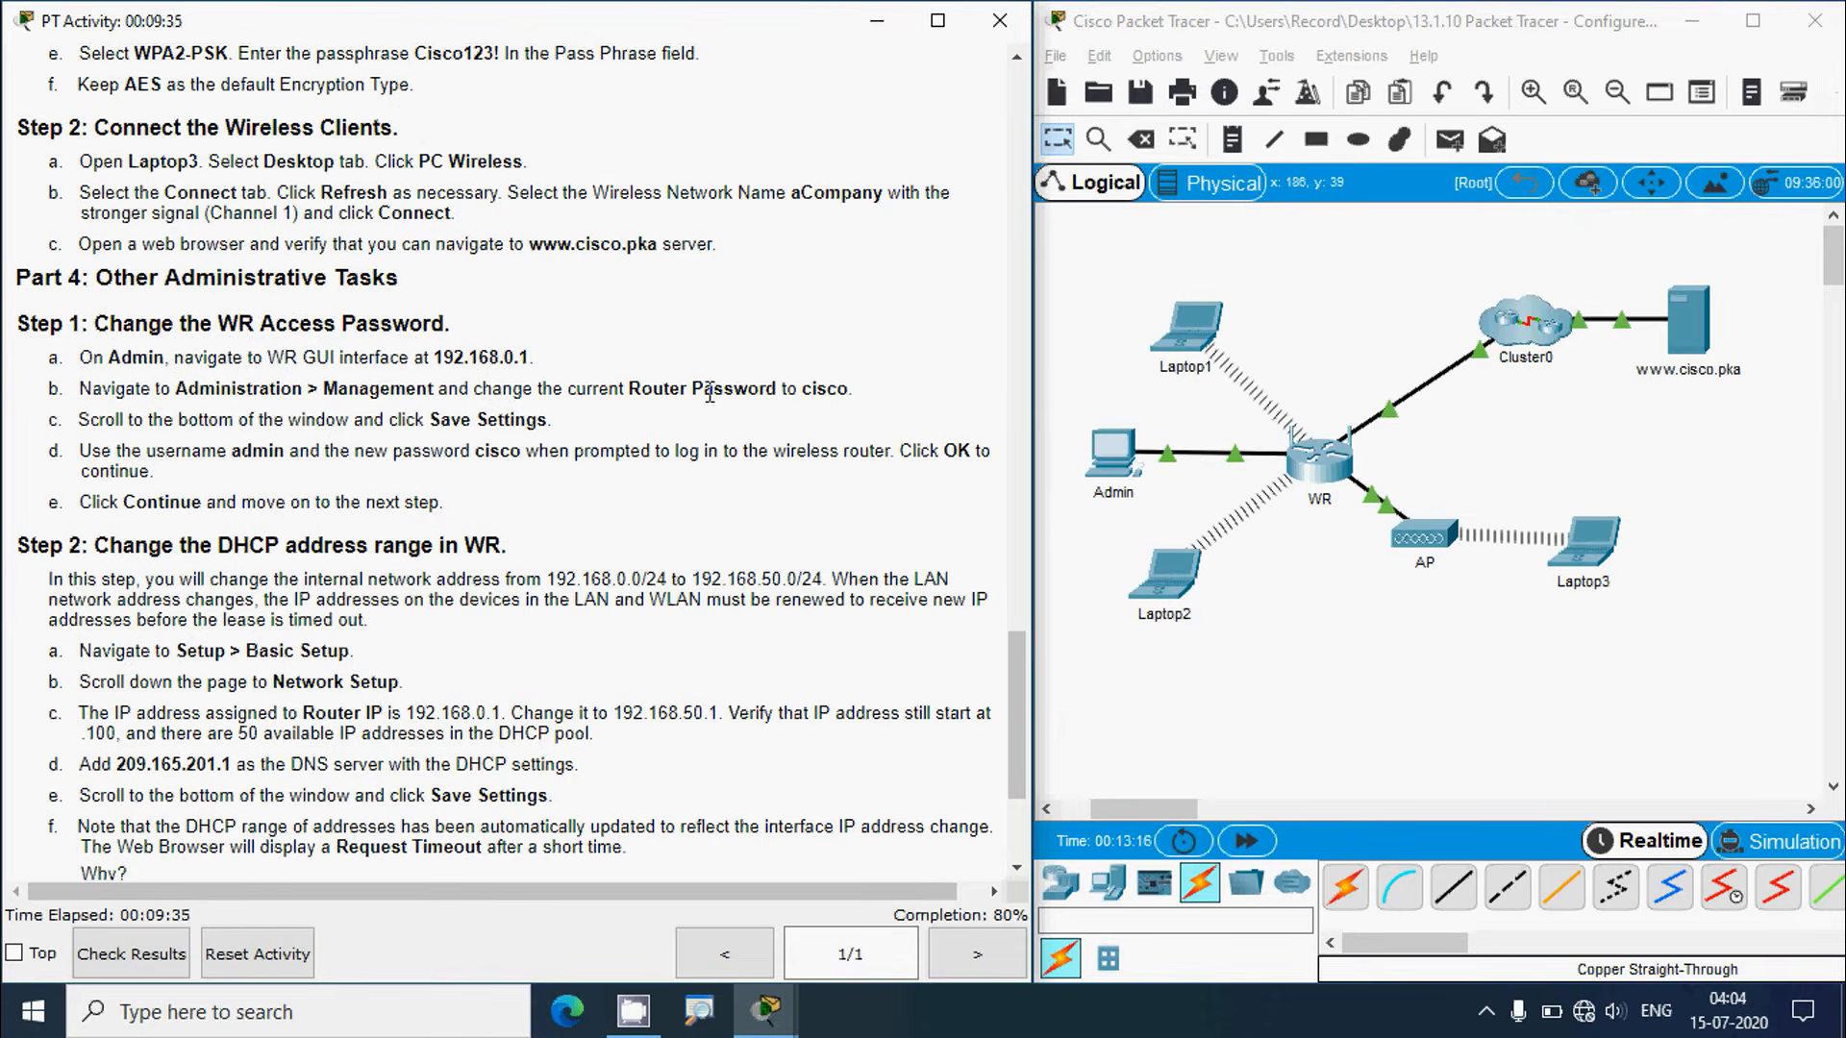
Step: Open the Admin PC's web browser and load the router page at 192.168.0.1
click(1110, 460)
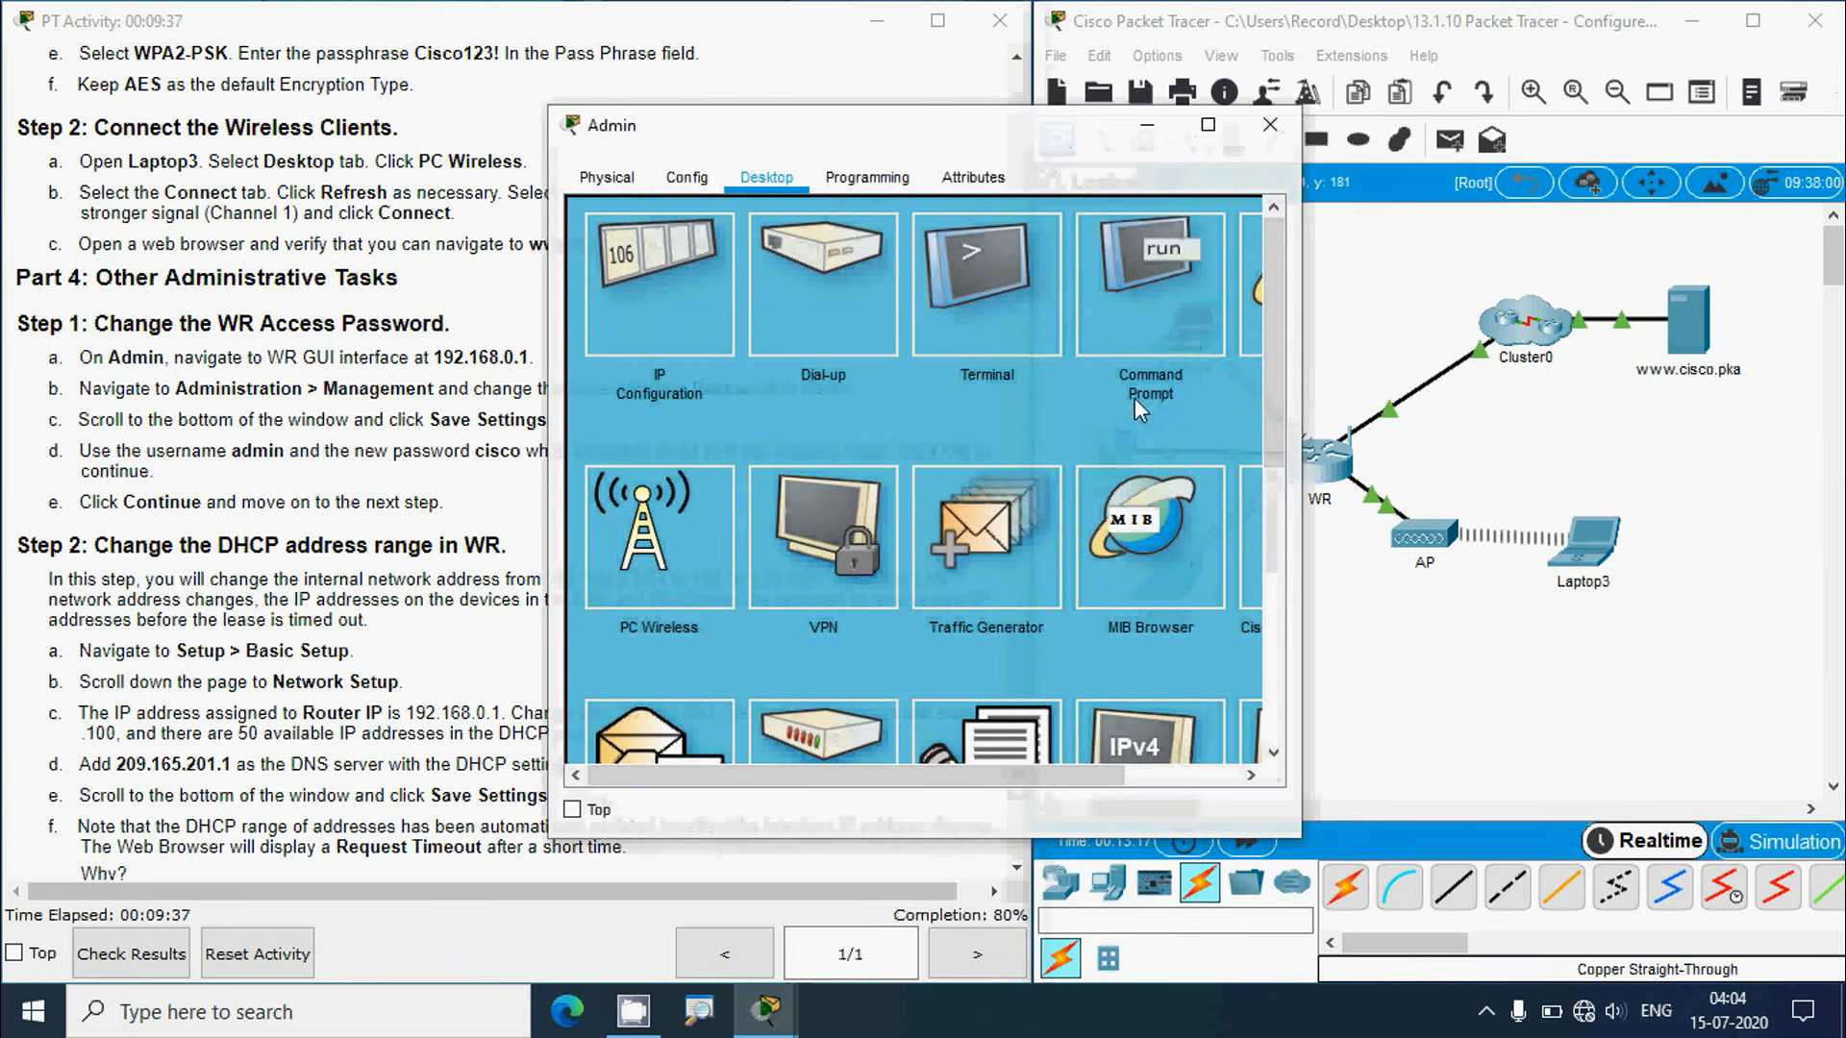
click(1243, 336)
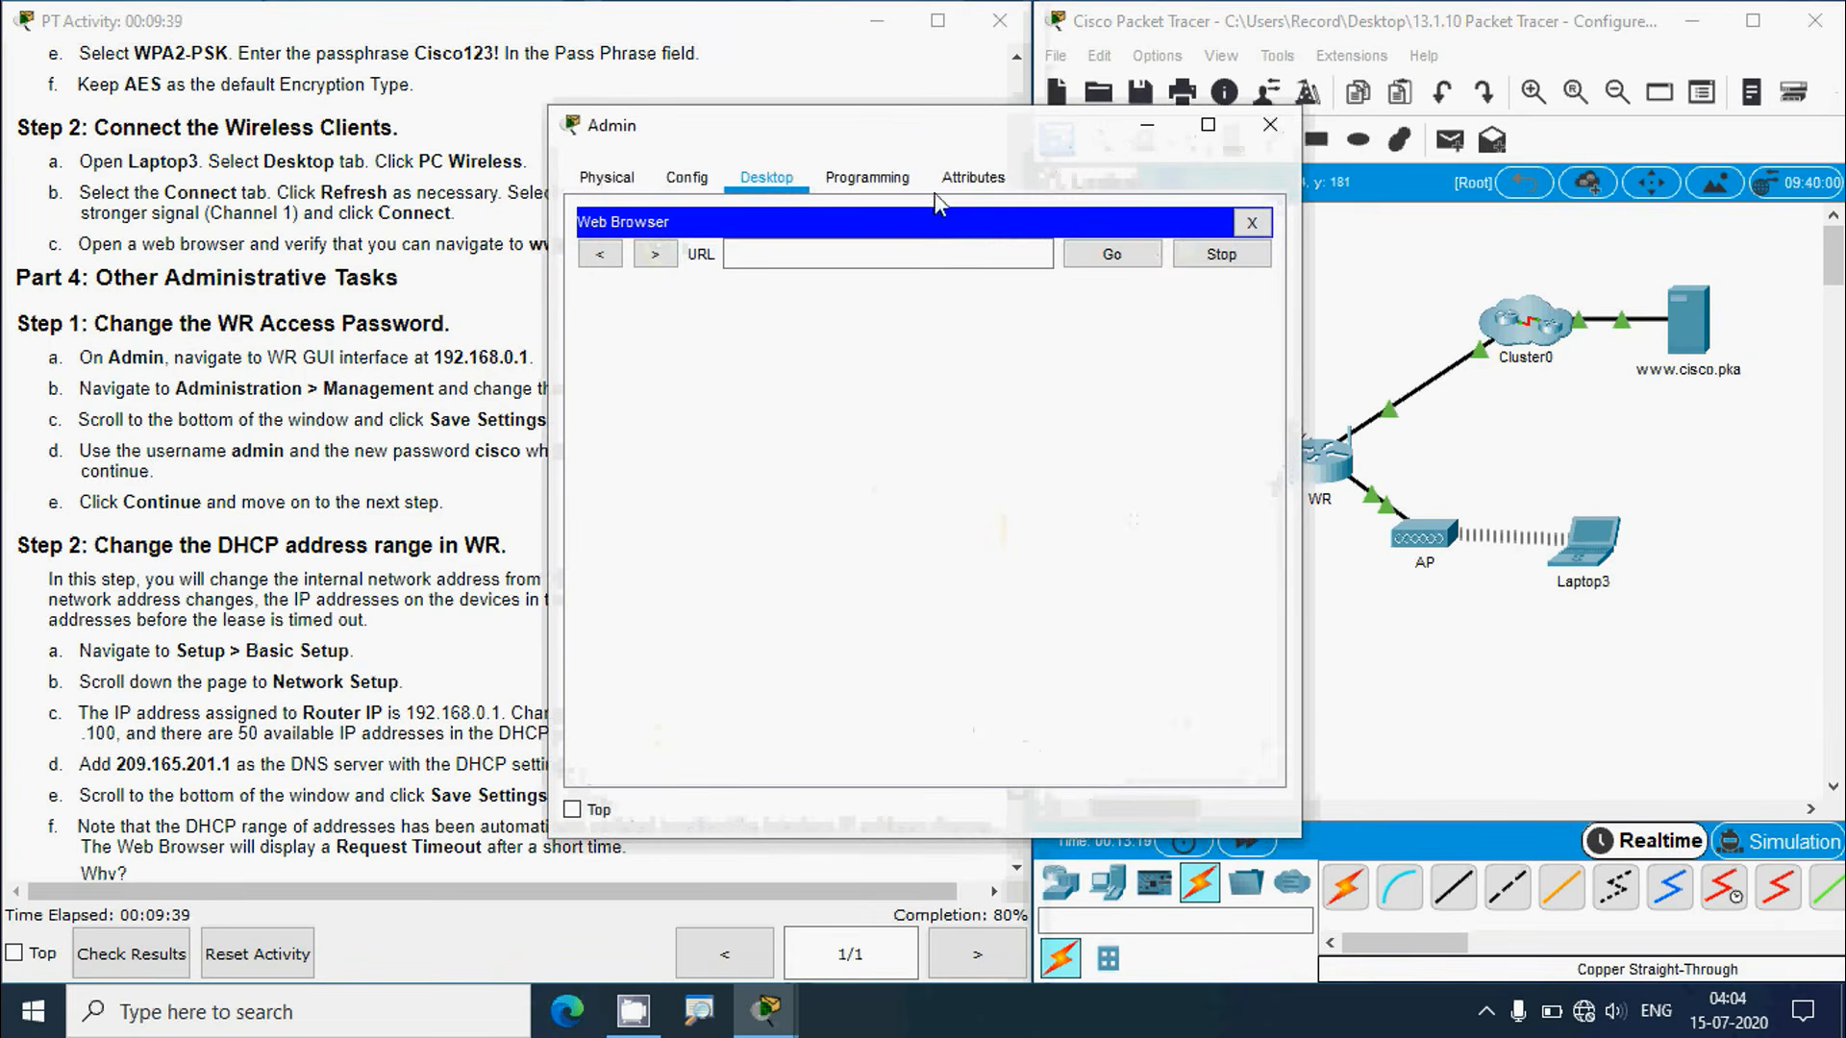
drag(817, 140, 1047, 153)
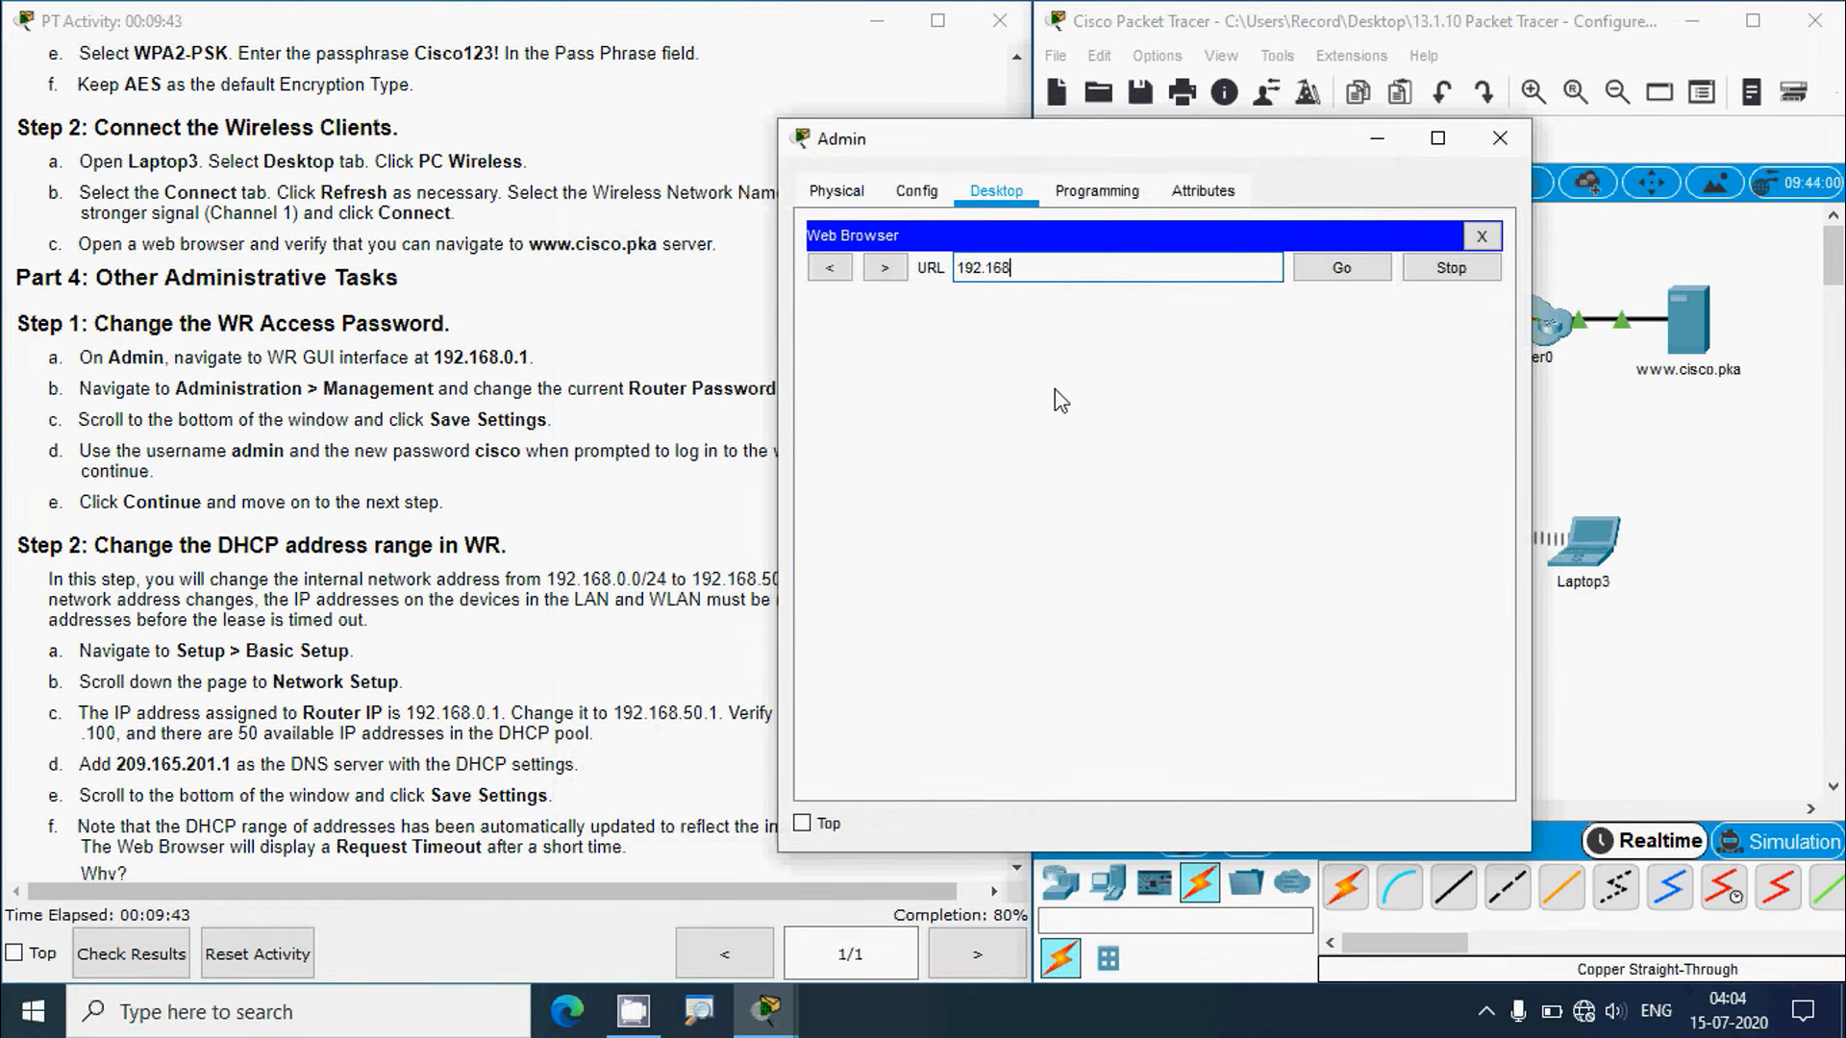
click(1319, 275)
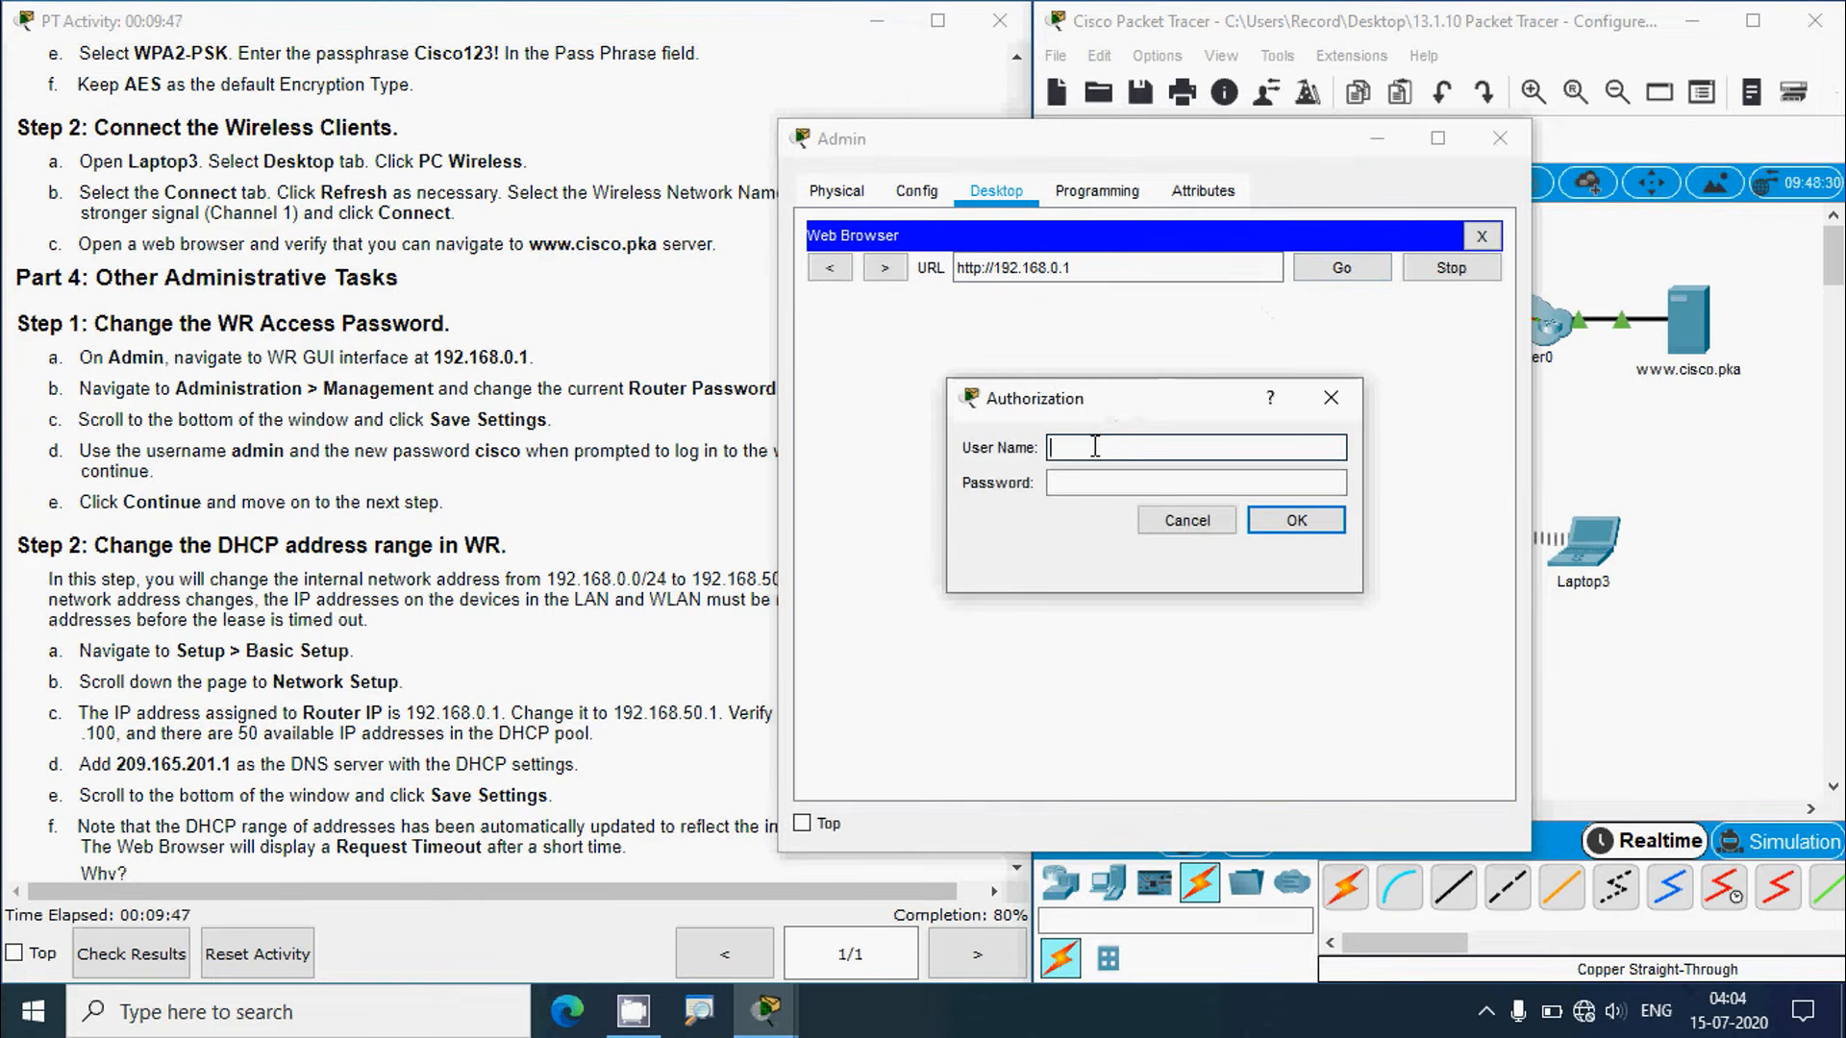
Step: Log in to WR's web interface with the admin user name and router password
click(1095, 447)
text(admin)
key(Tab)
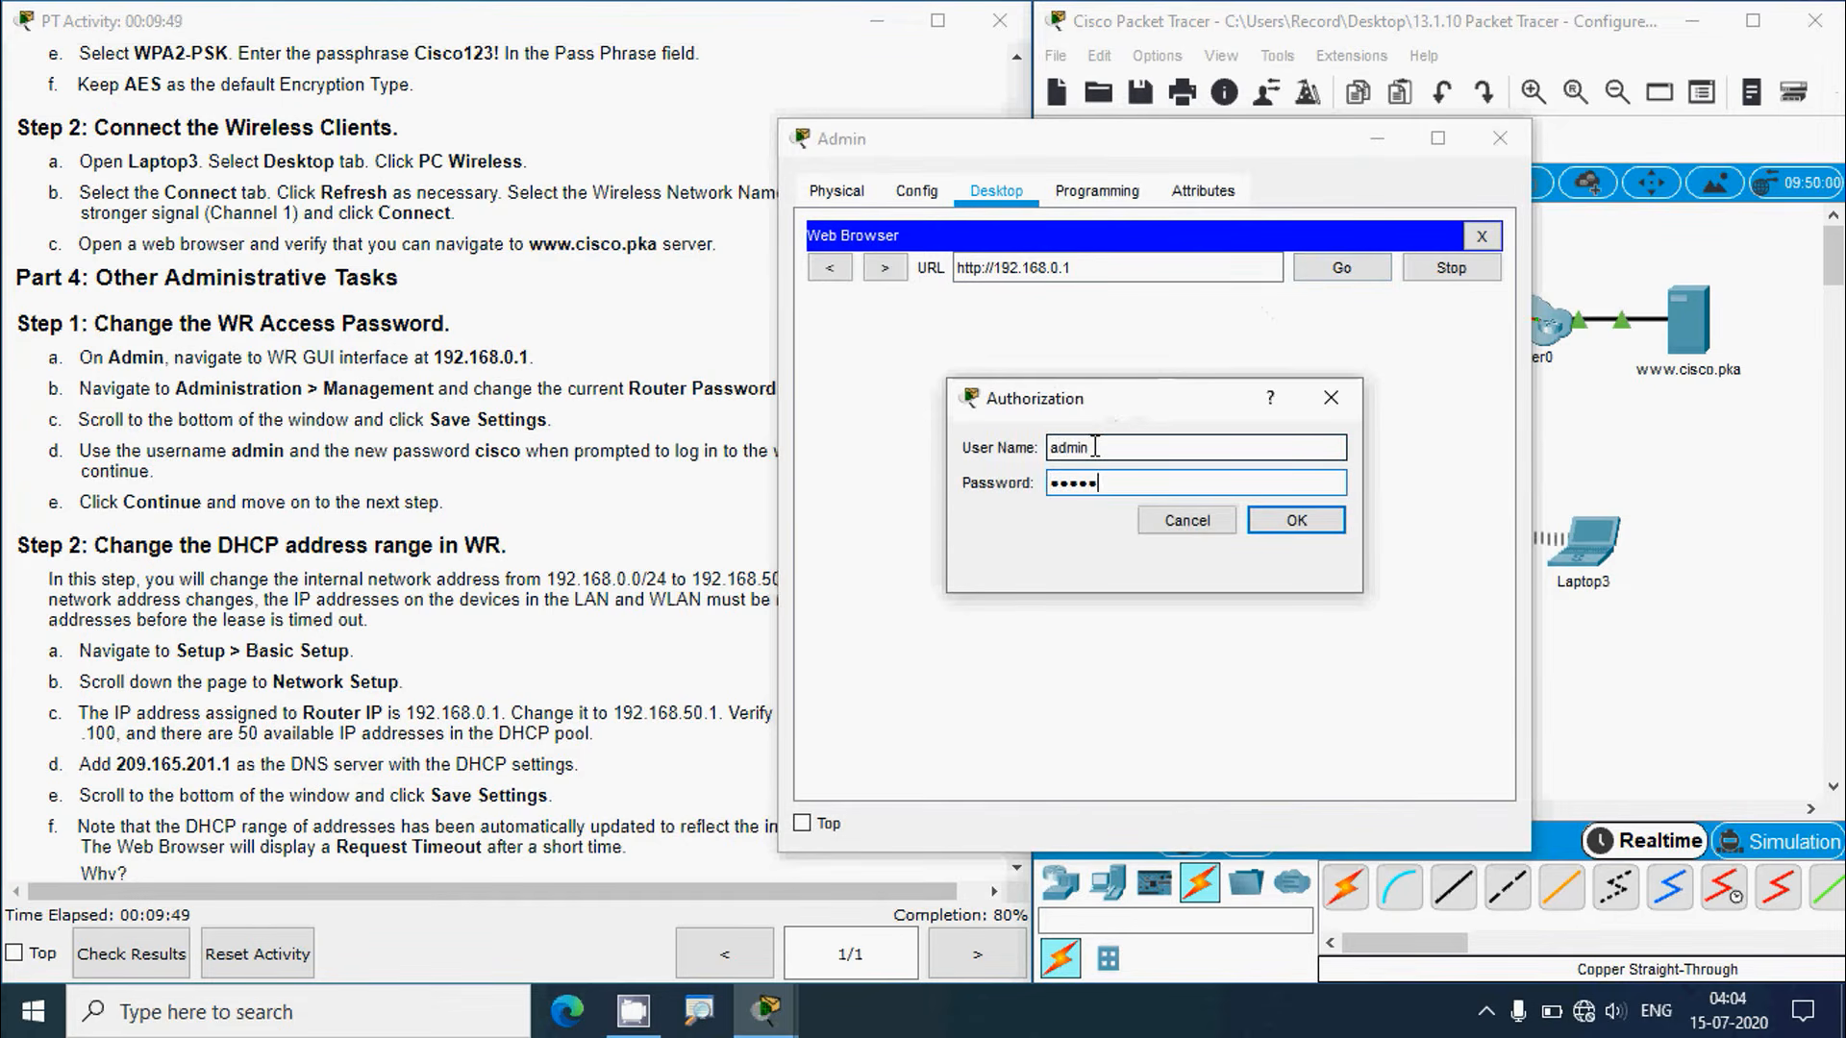
text(cisco)
click(1296, 521)
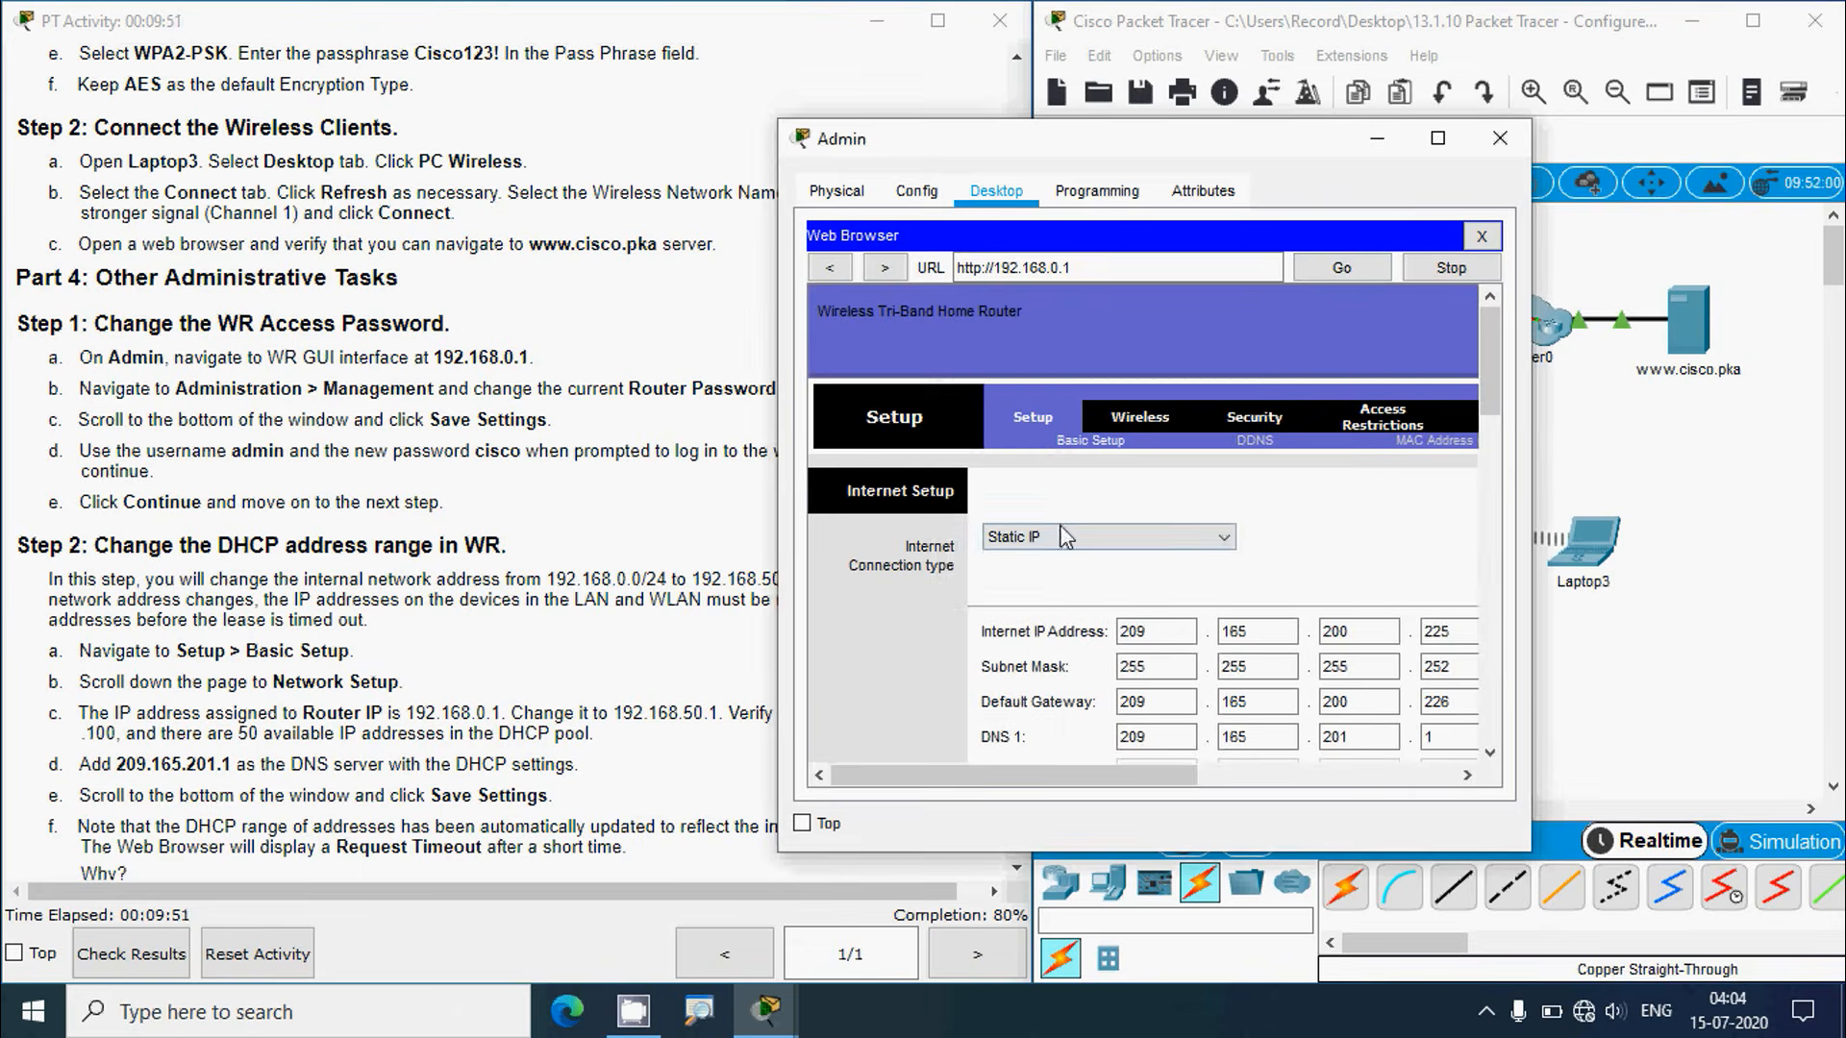
Step: Widen the Admin browser window on both sides after checking the instructions
click(477, 420)
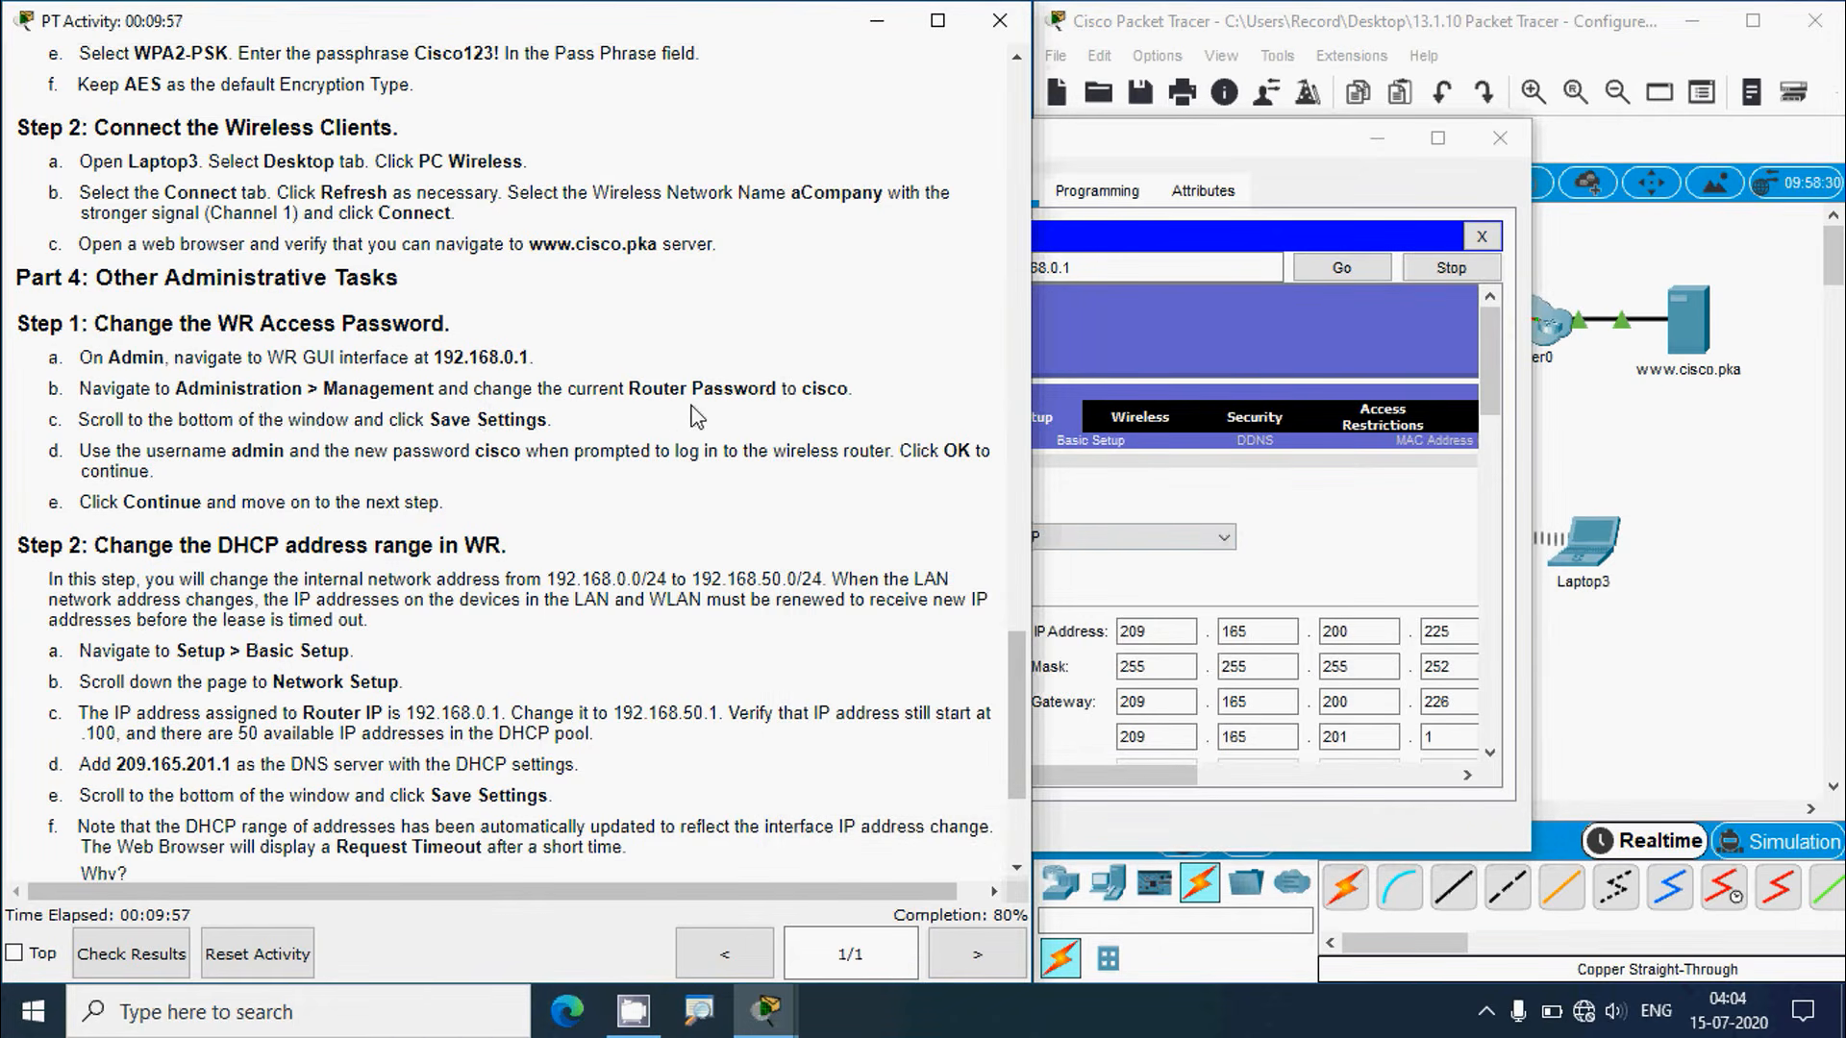
click(1243, 253)
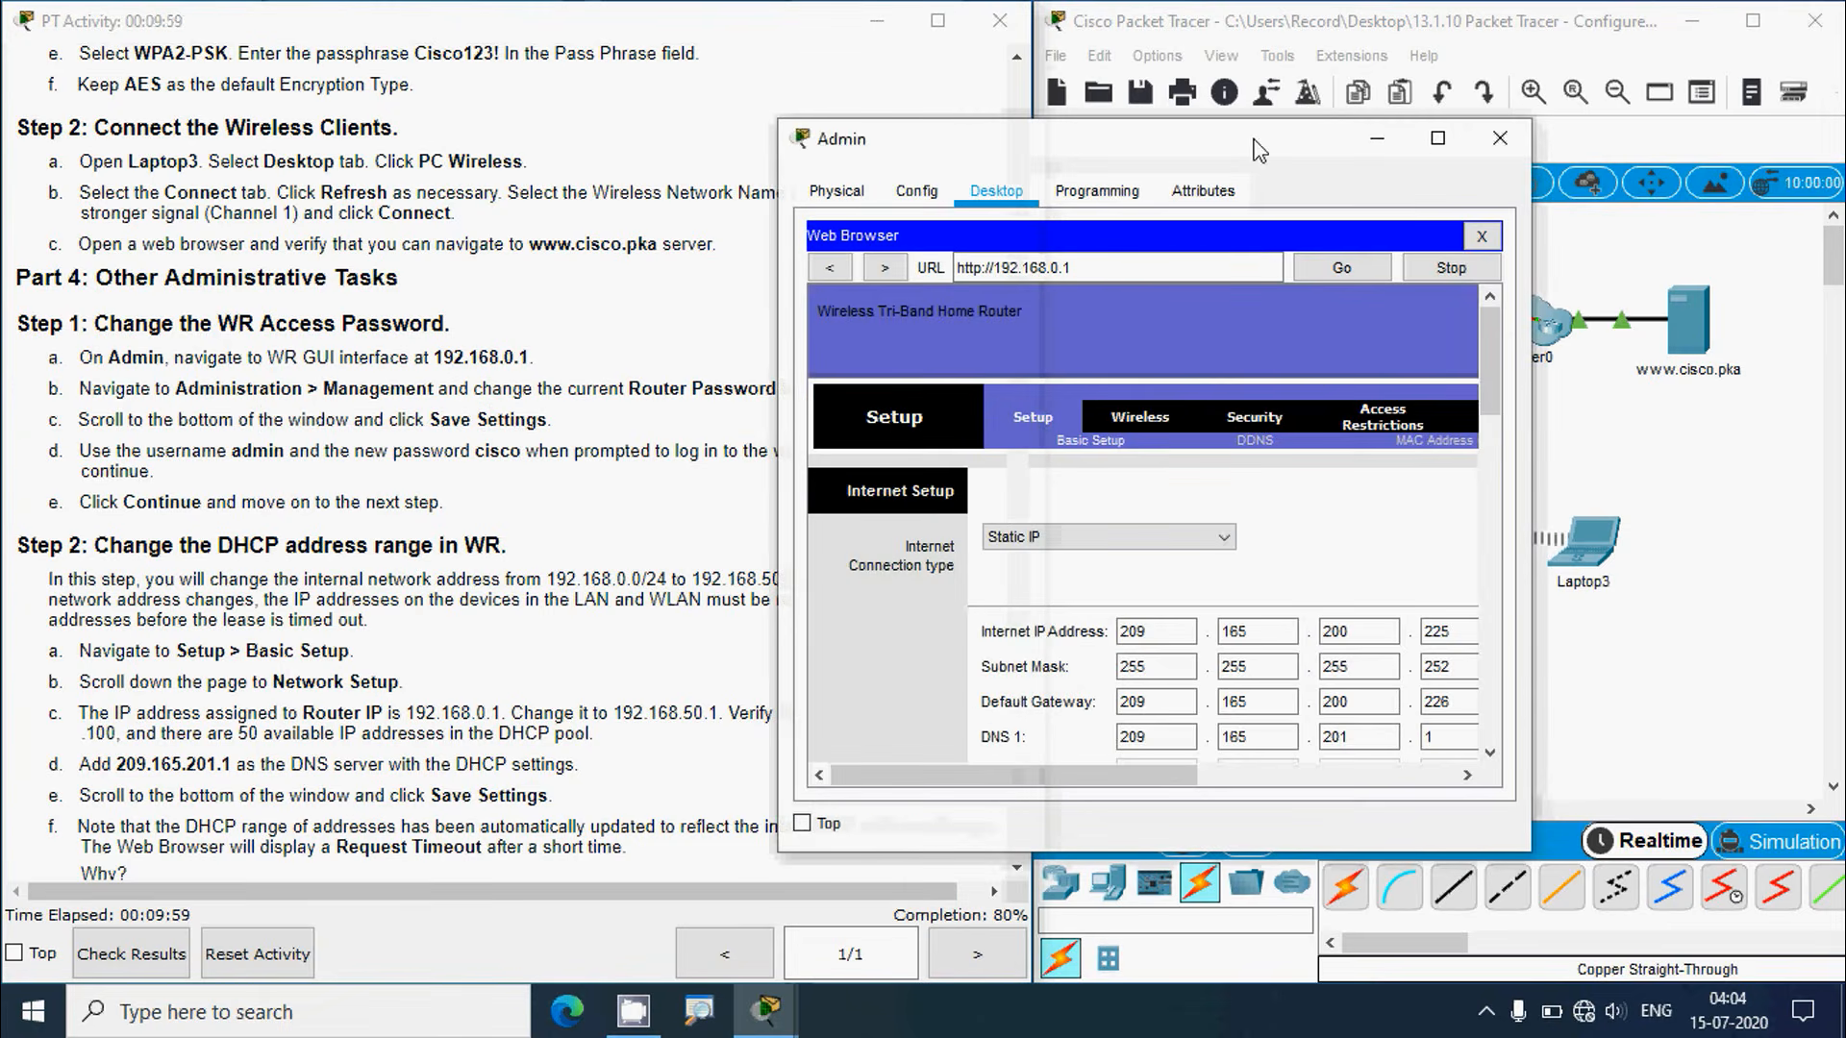
drag(780, 438, 550, 441)
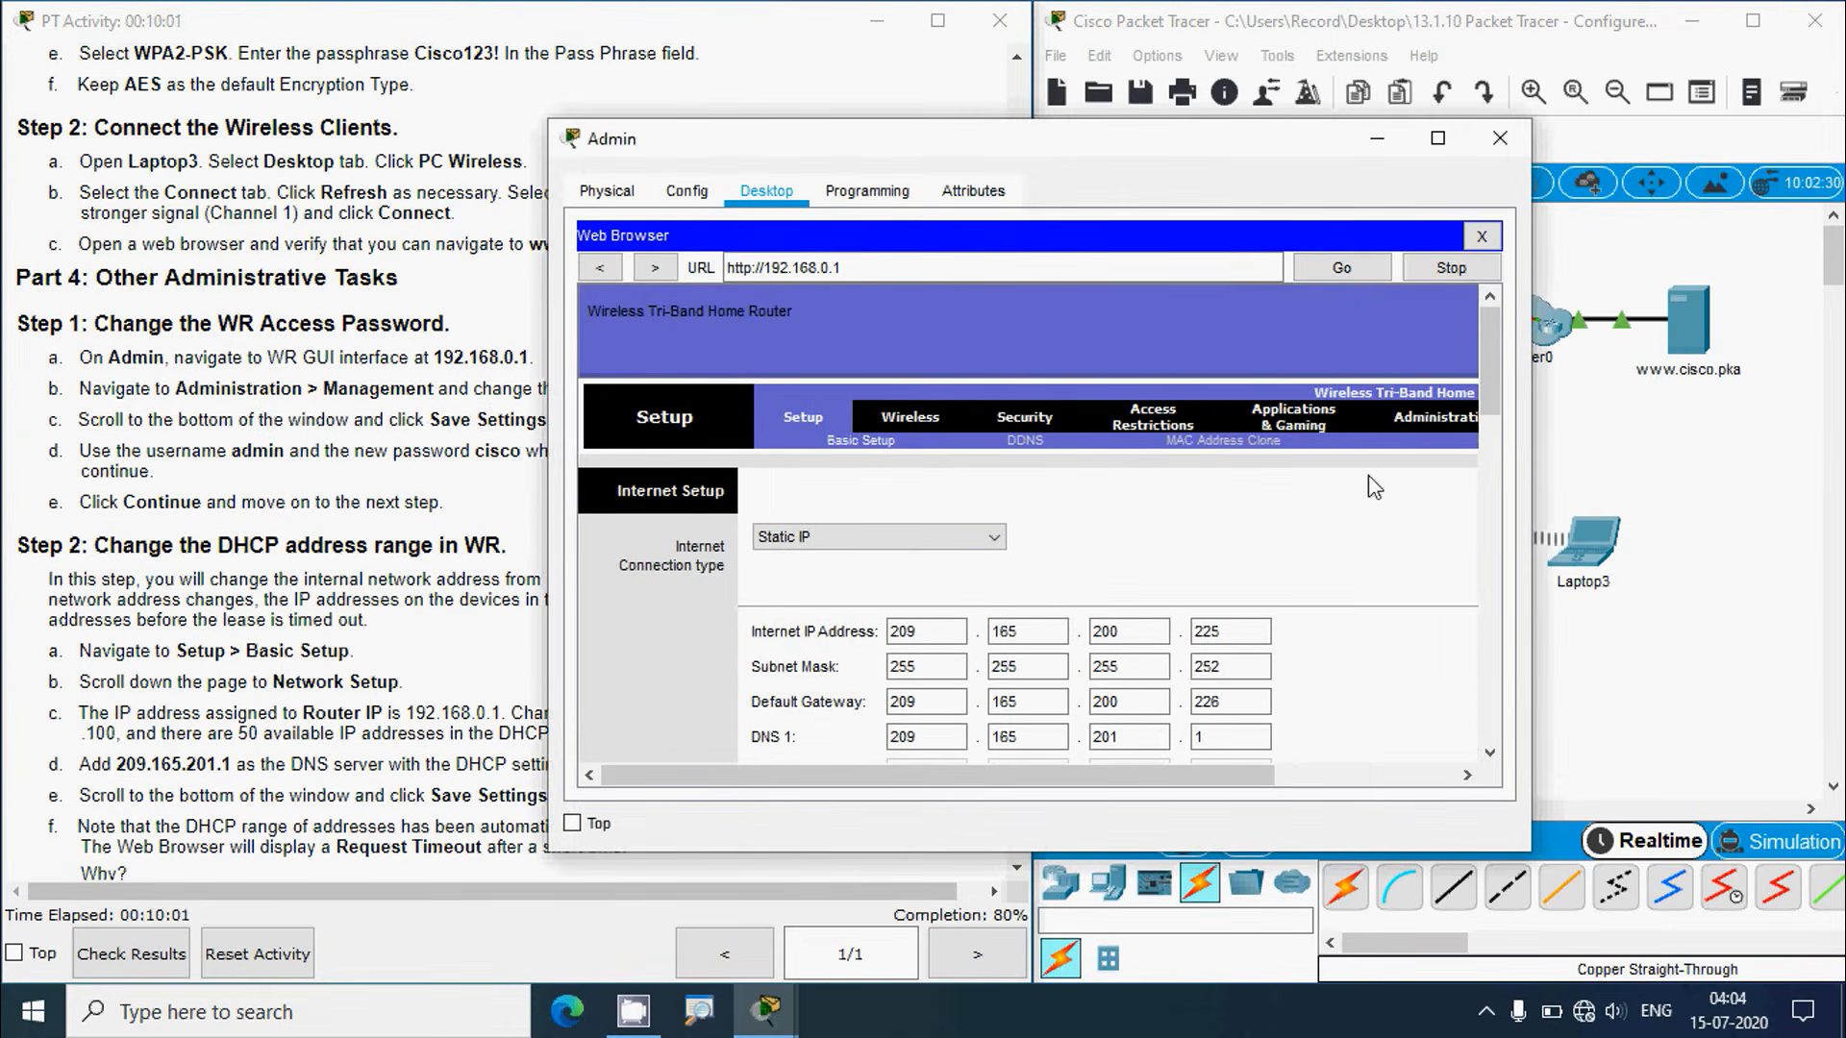
drag(1532, 446, 1721, 464)
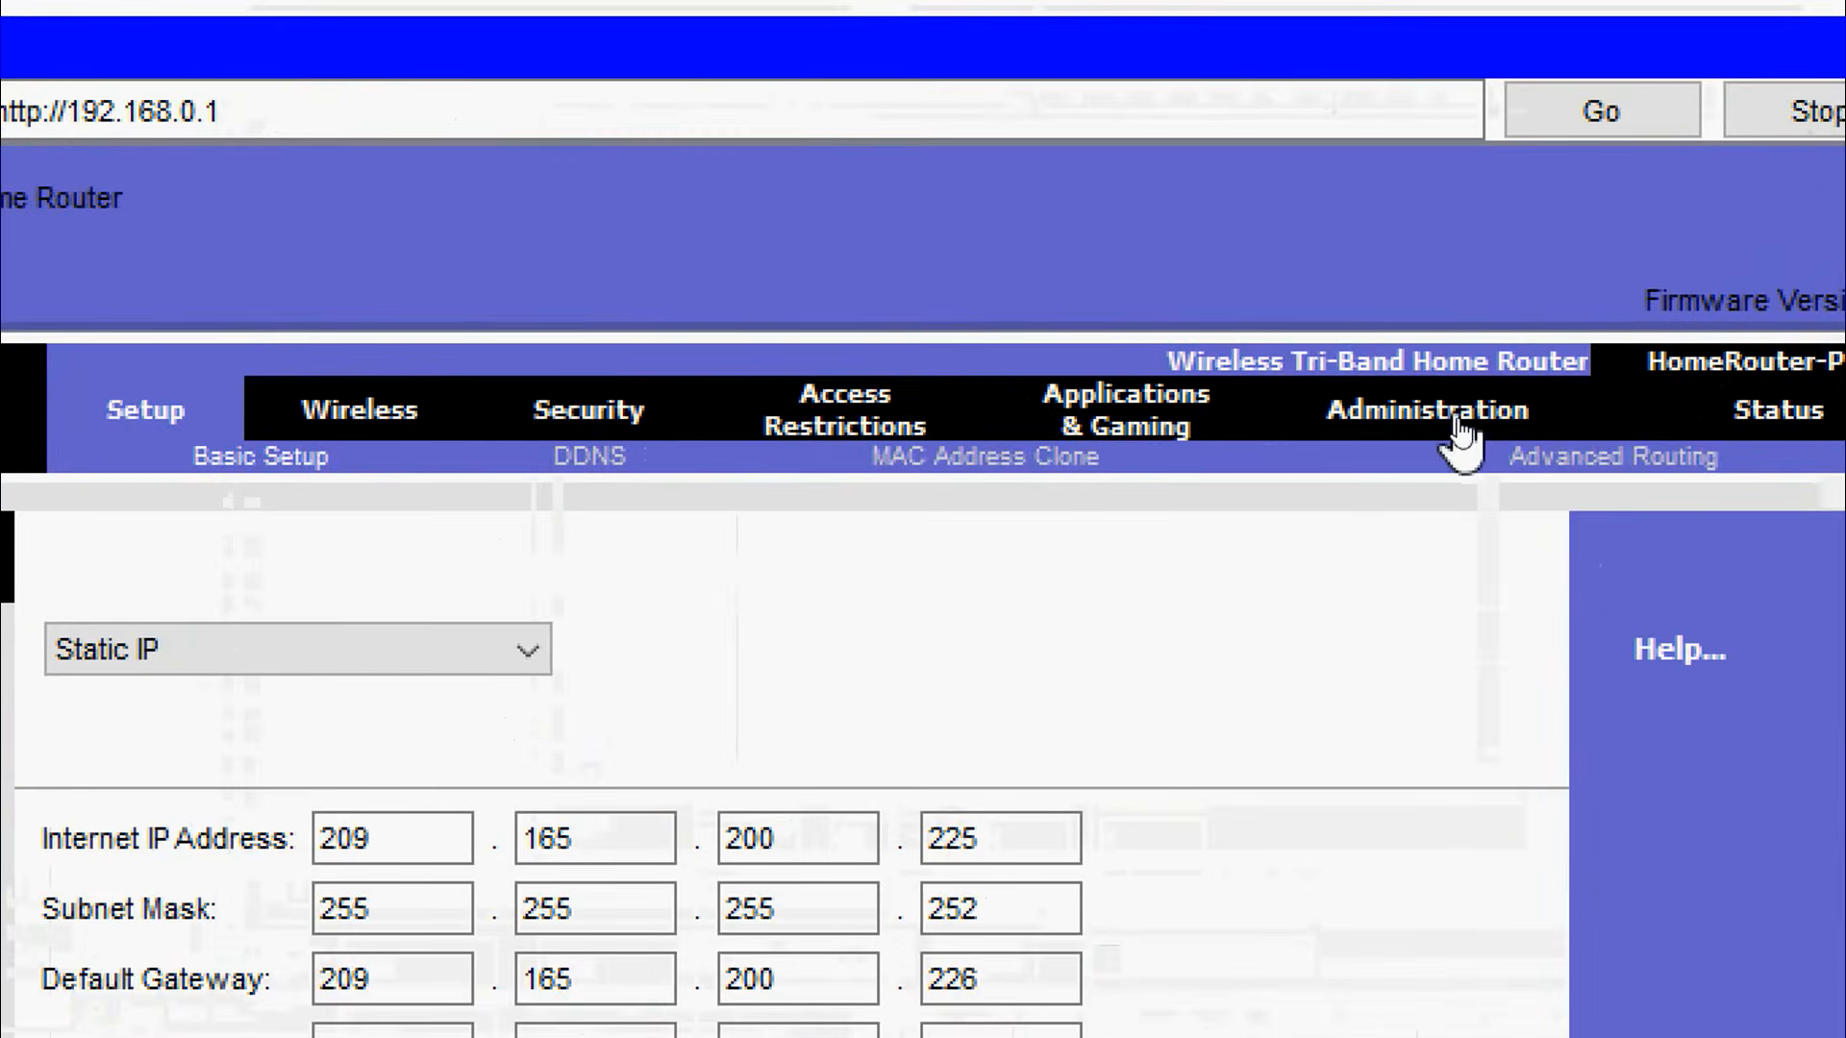
Step: Enter the new router password twice under Administration > Management and save the settings
click(1459, 428)
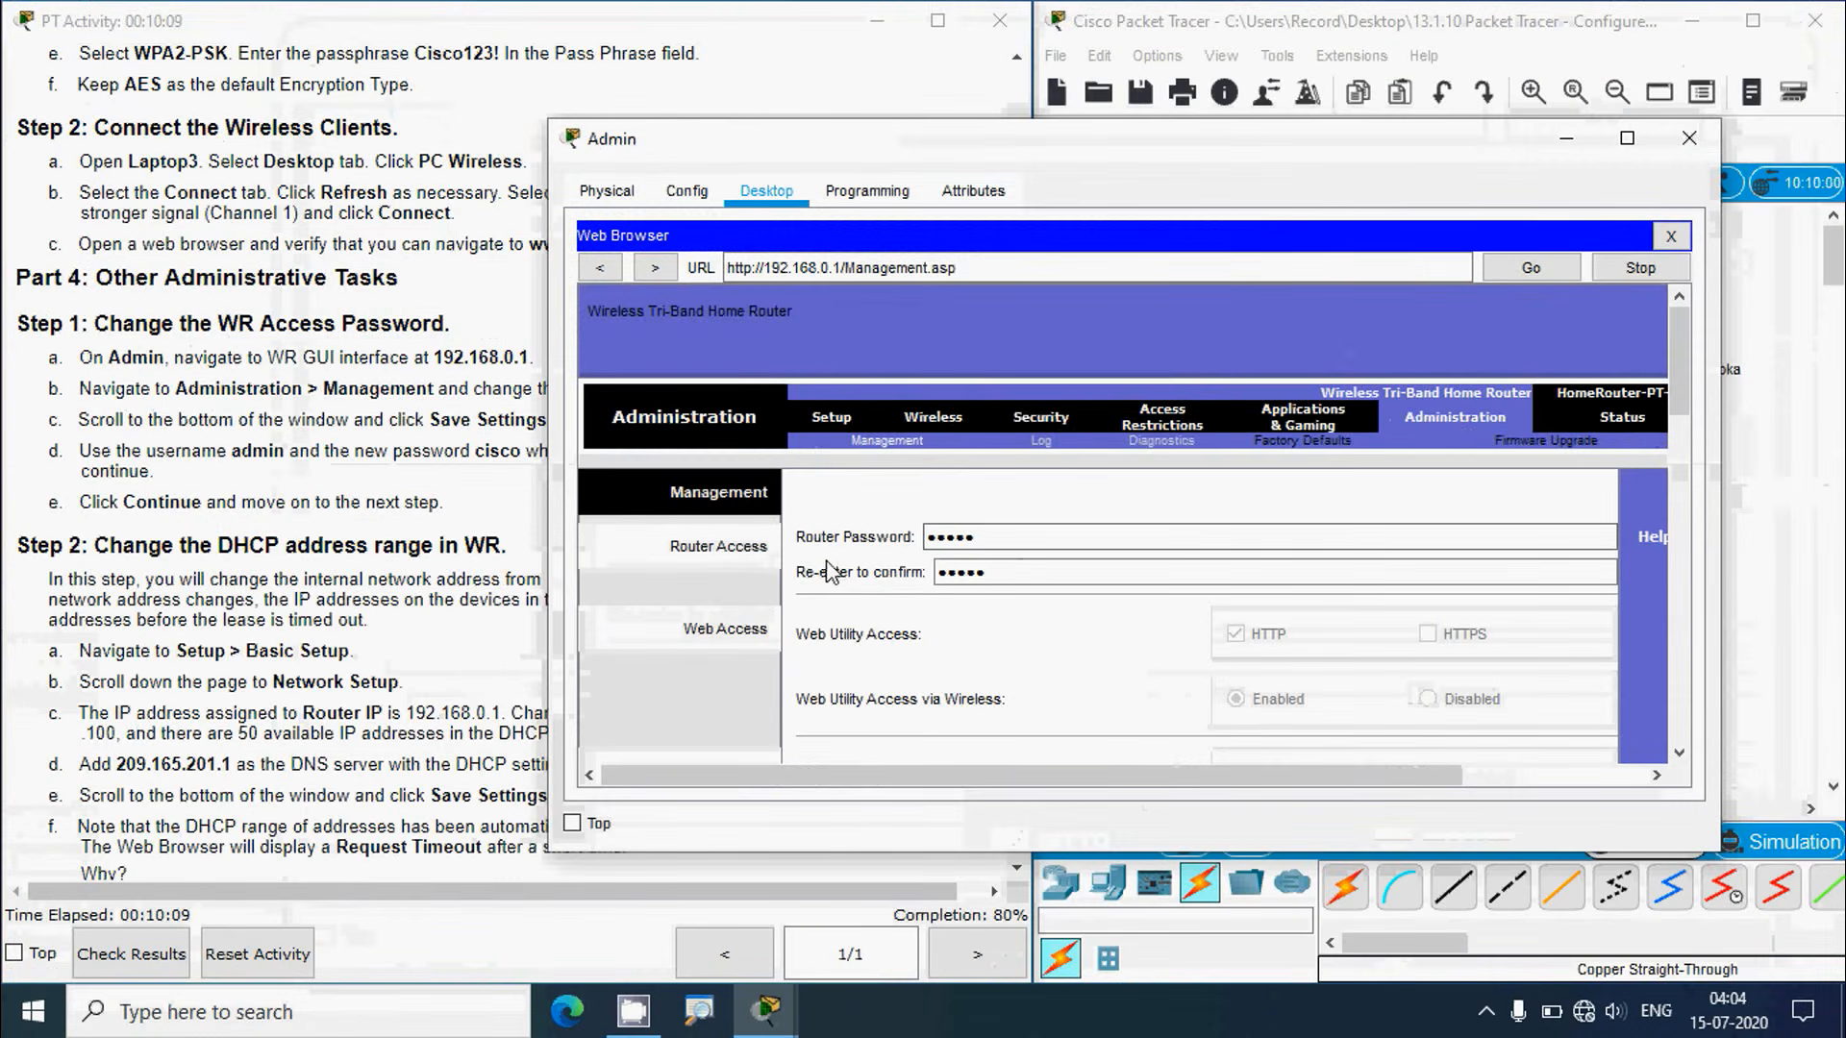
double_click(970, 537)
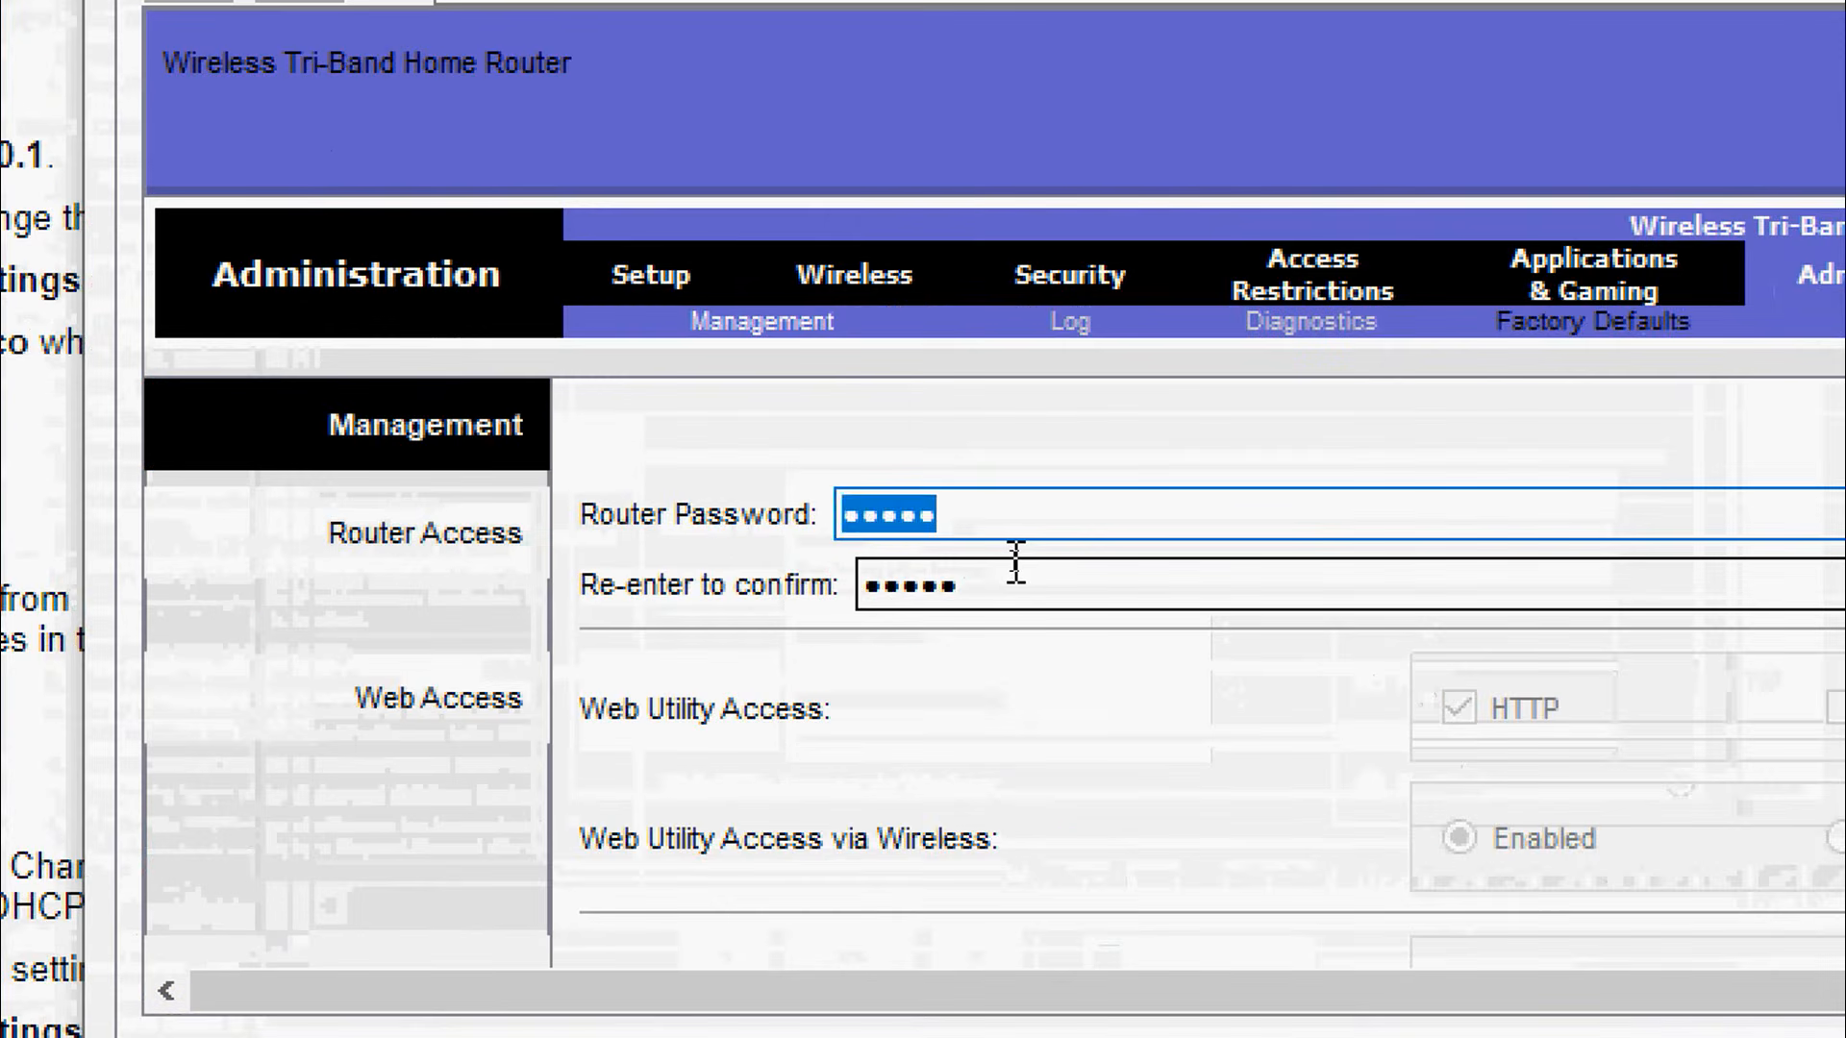
text(cisc)
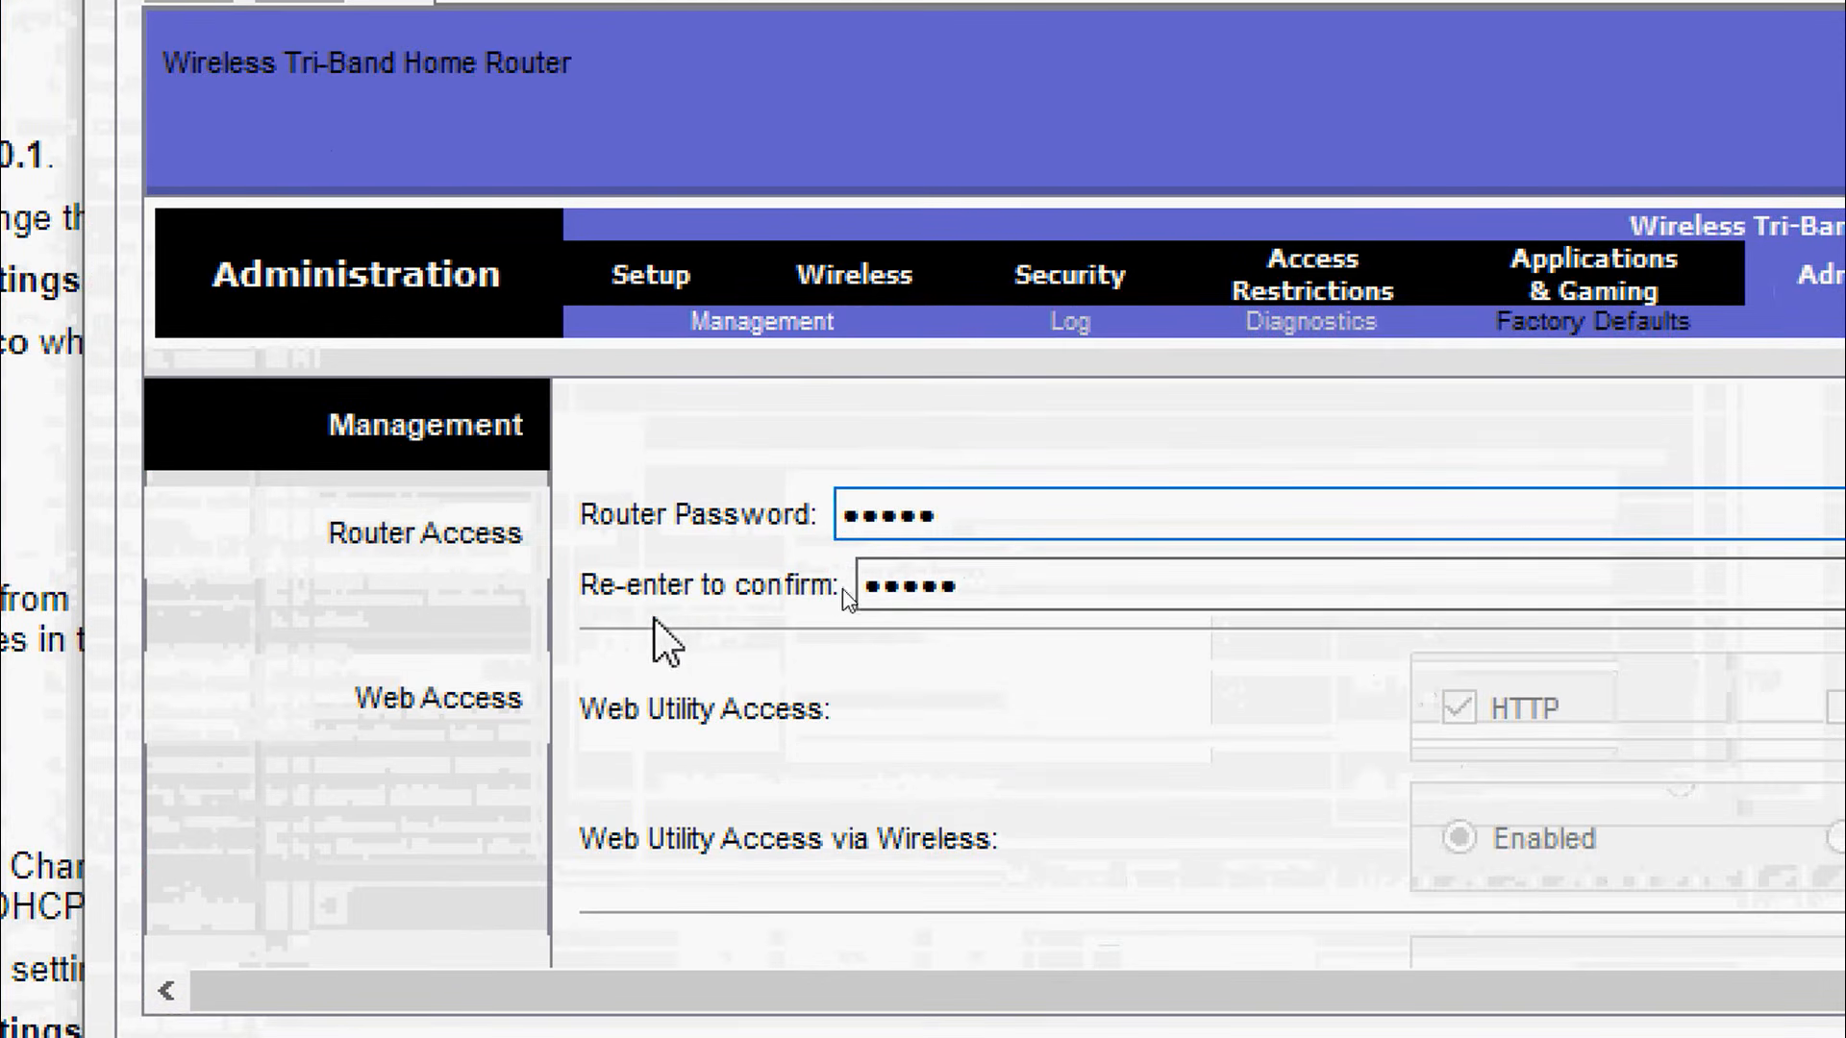
click(915, 589)
drag(909, 588, 817, 589)
text(cisco)
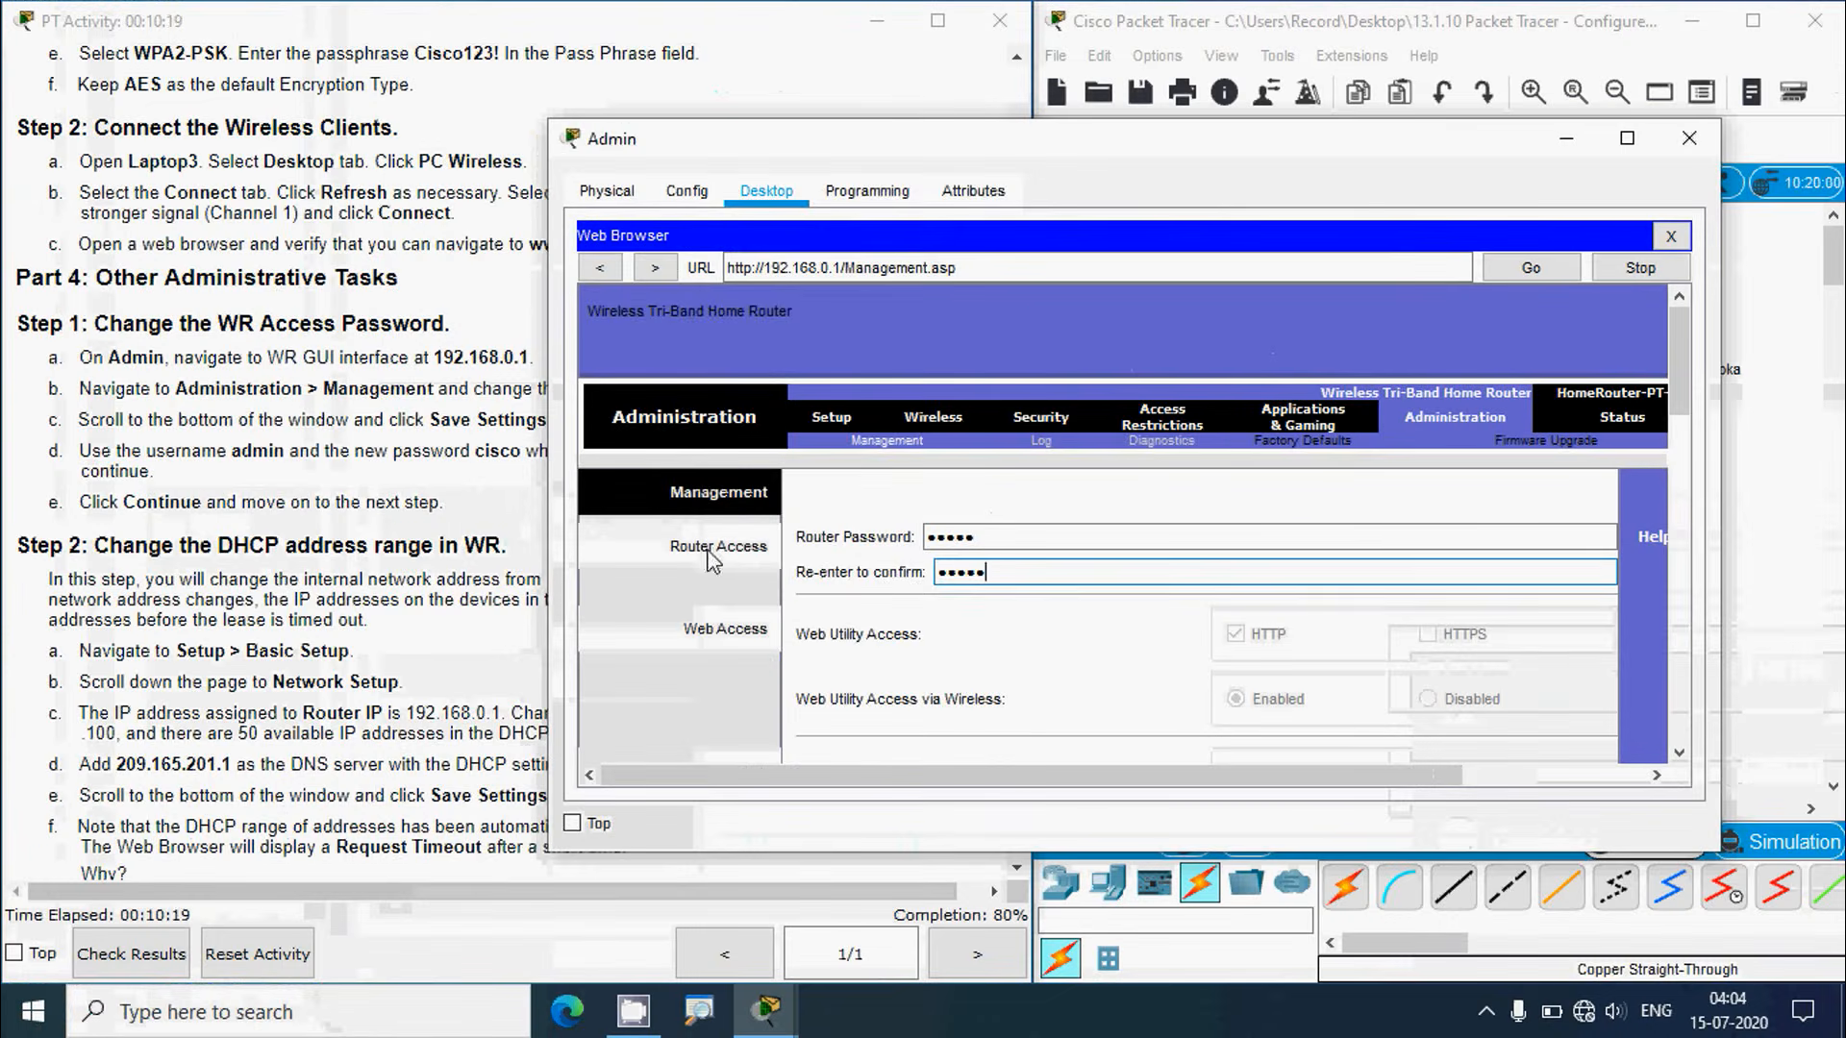
click(280, 413)
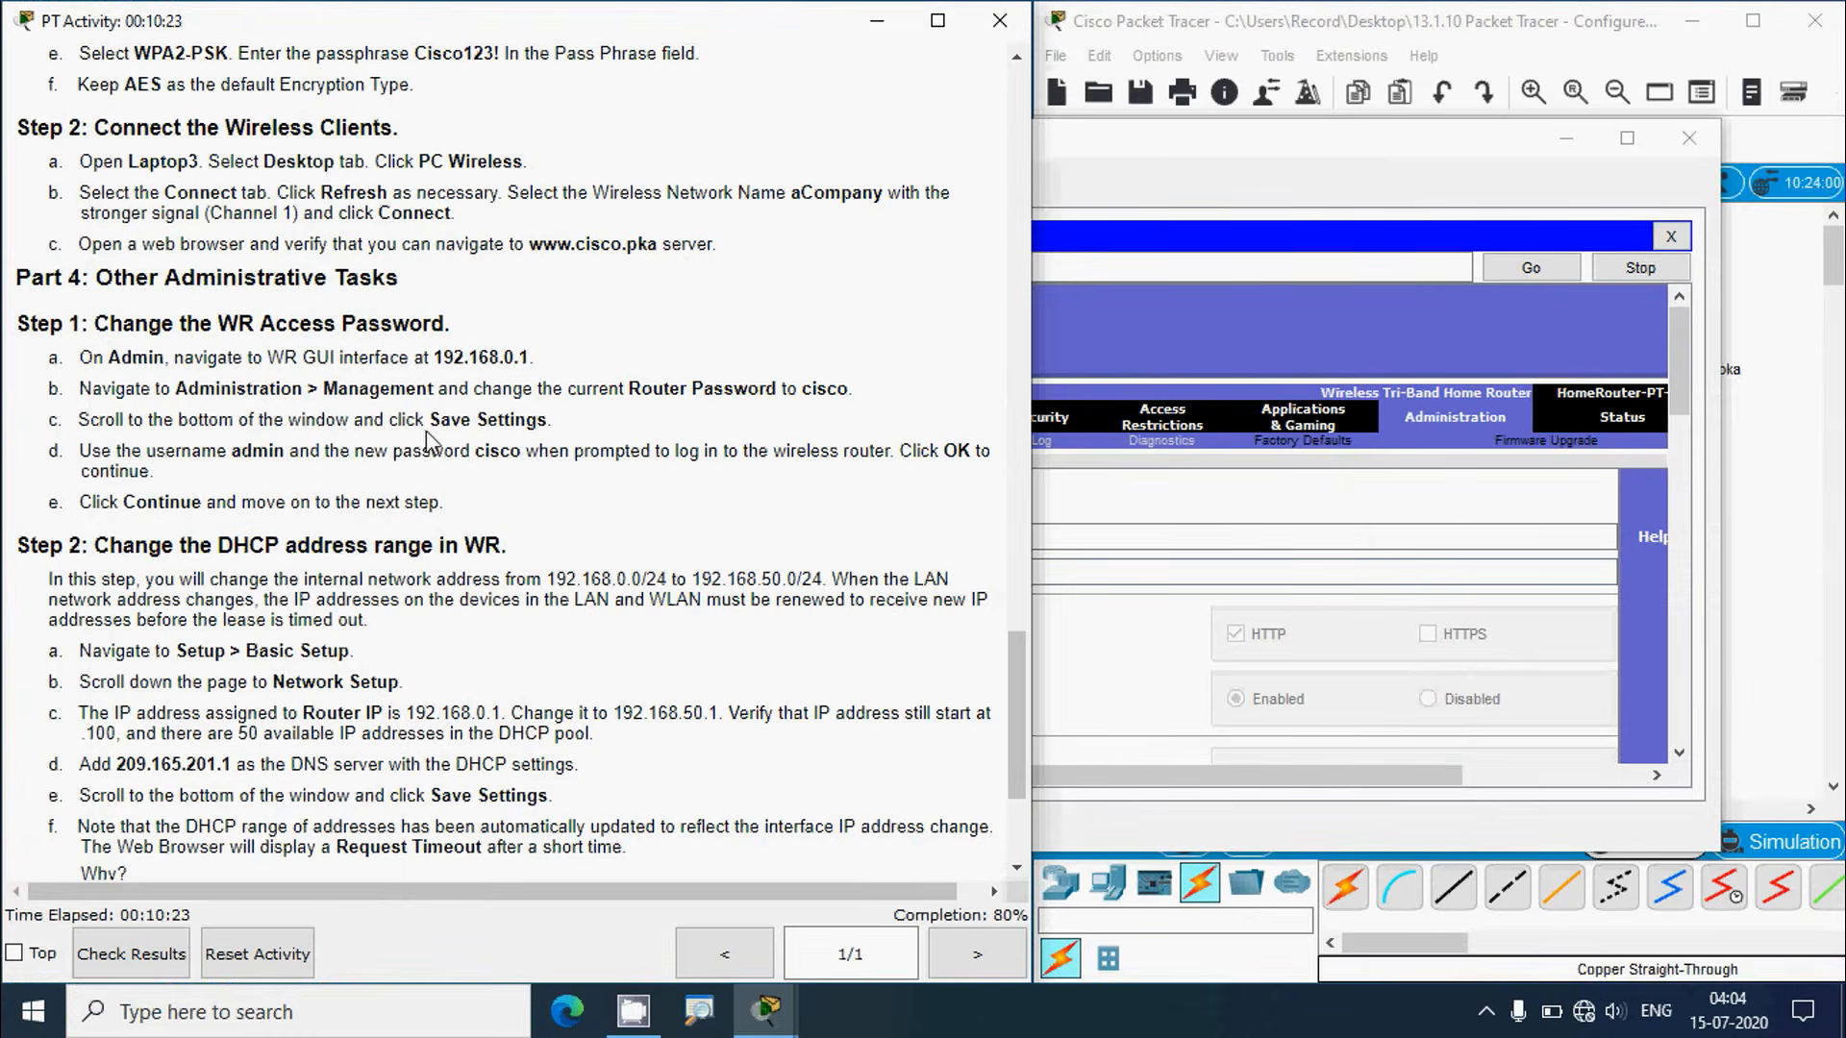
click(1357, 152)
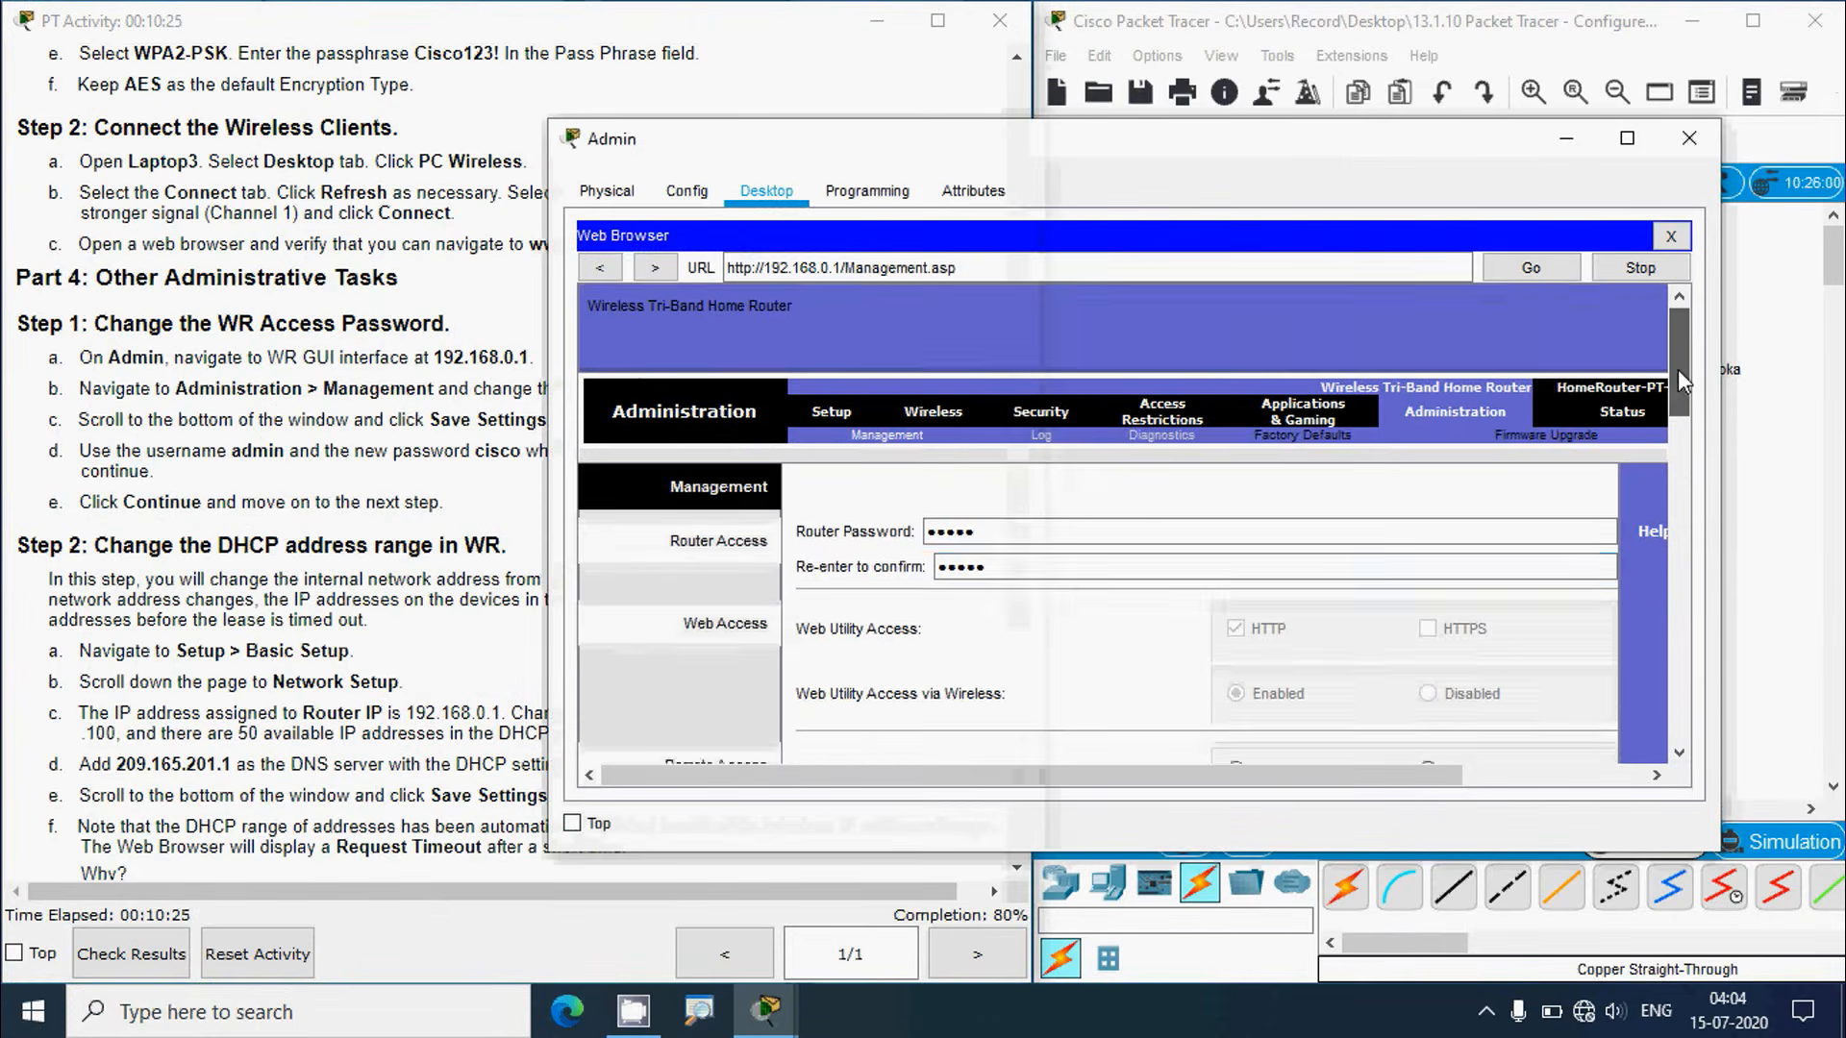
drag(1680, 380, 1680, 707)
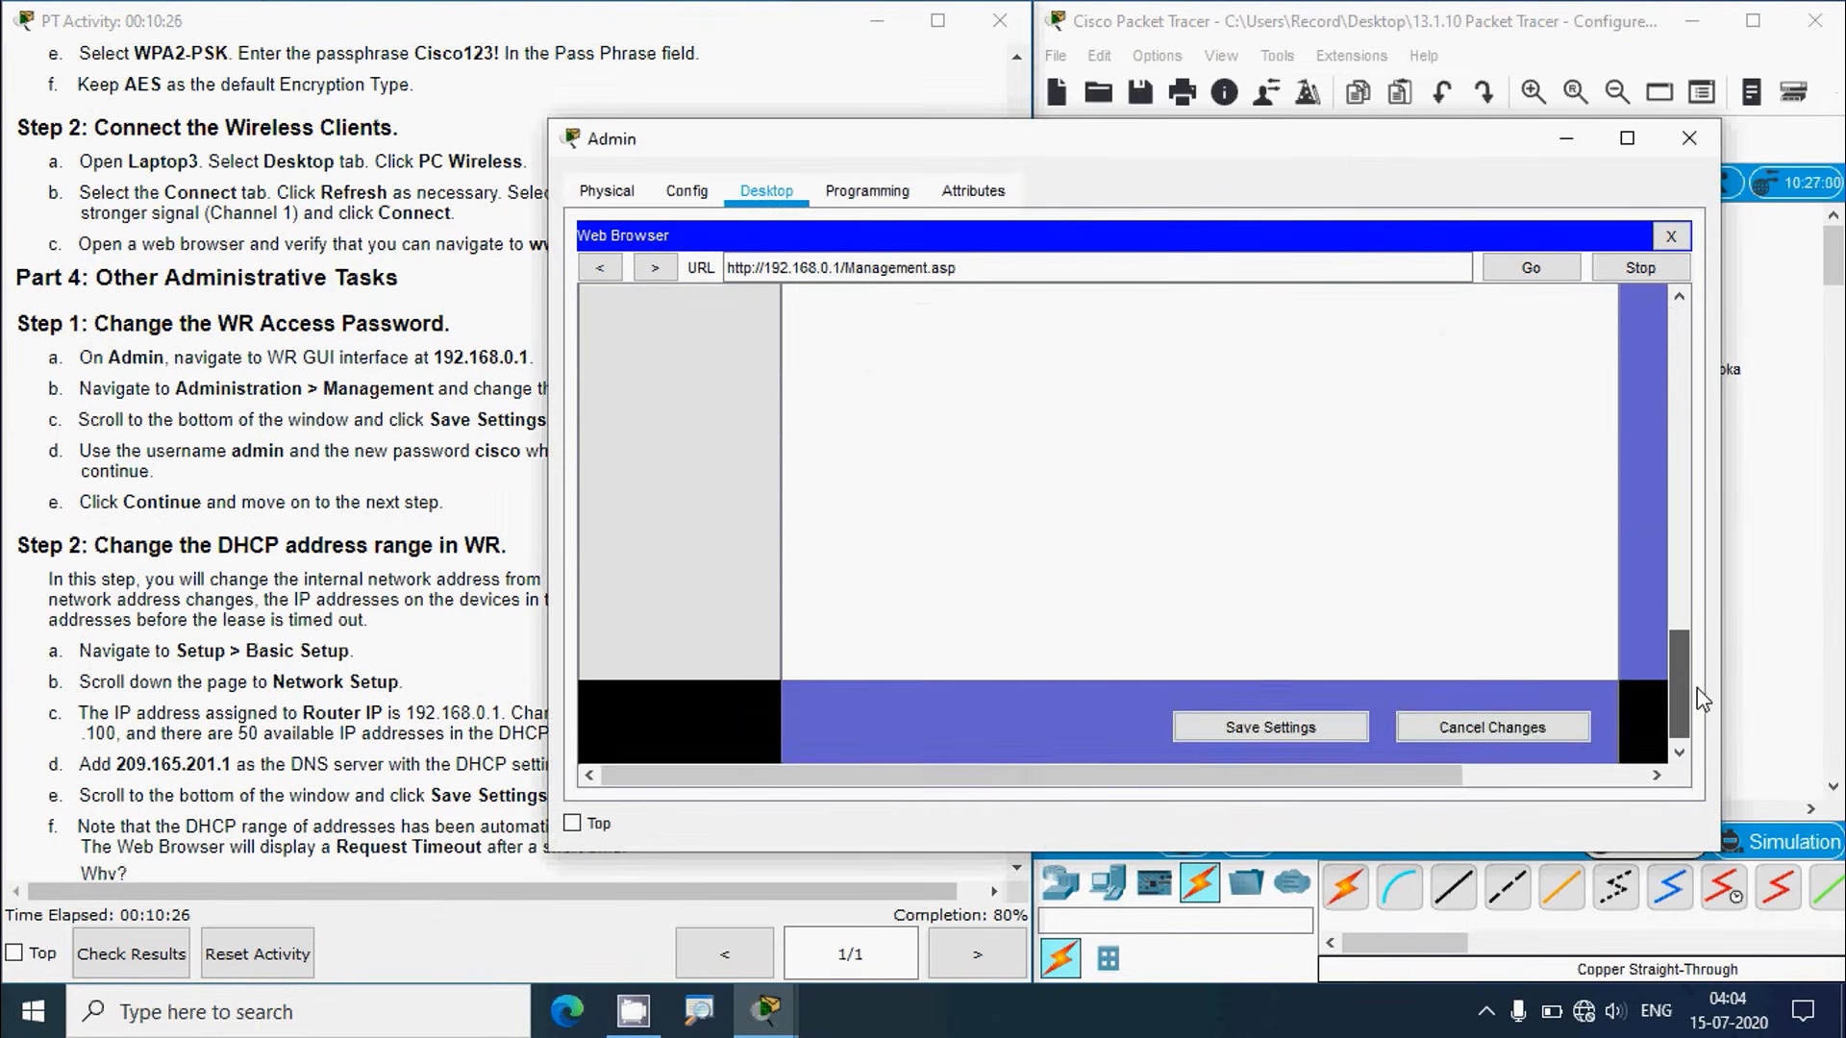
click(1315, 716)
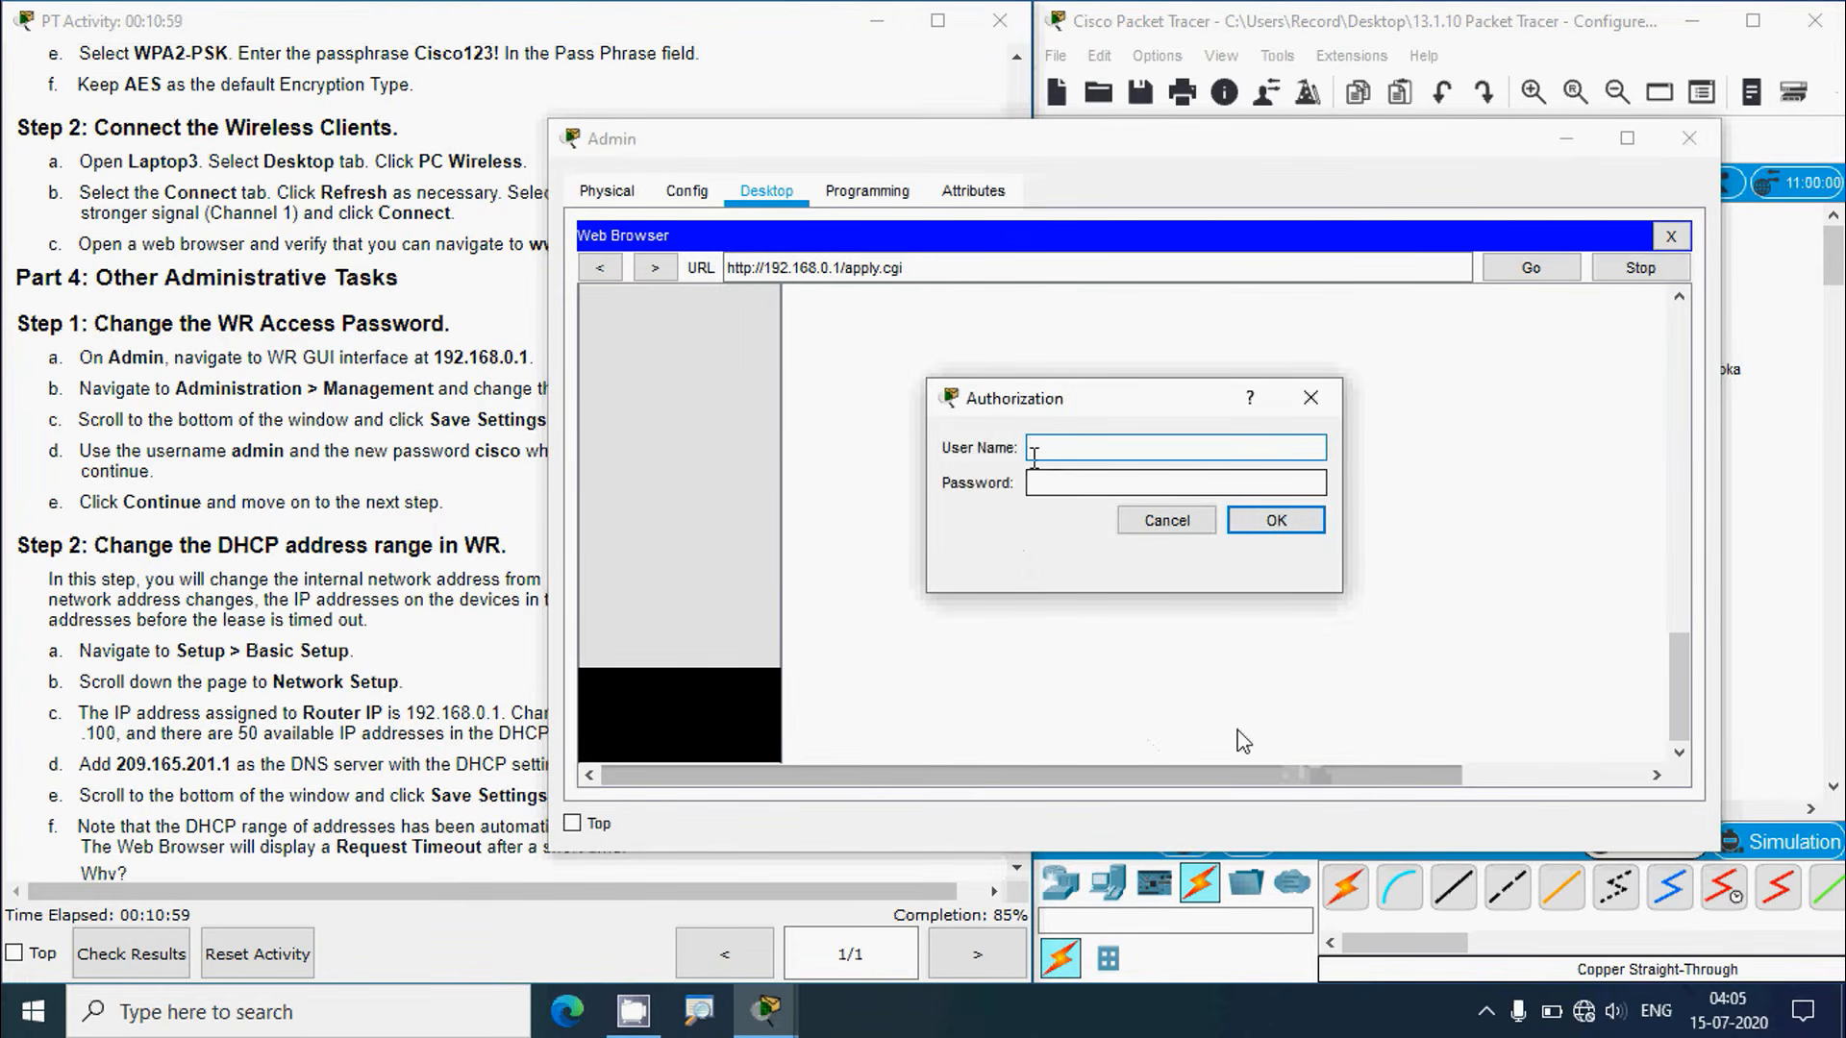
Step: Log back in with the admin user and new password, then continue to the Management page
click(256, 462)
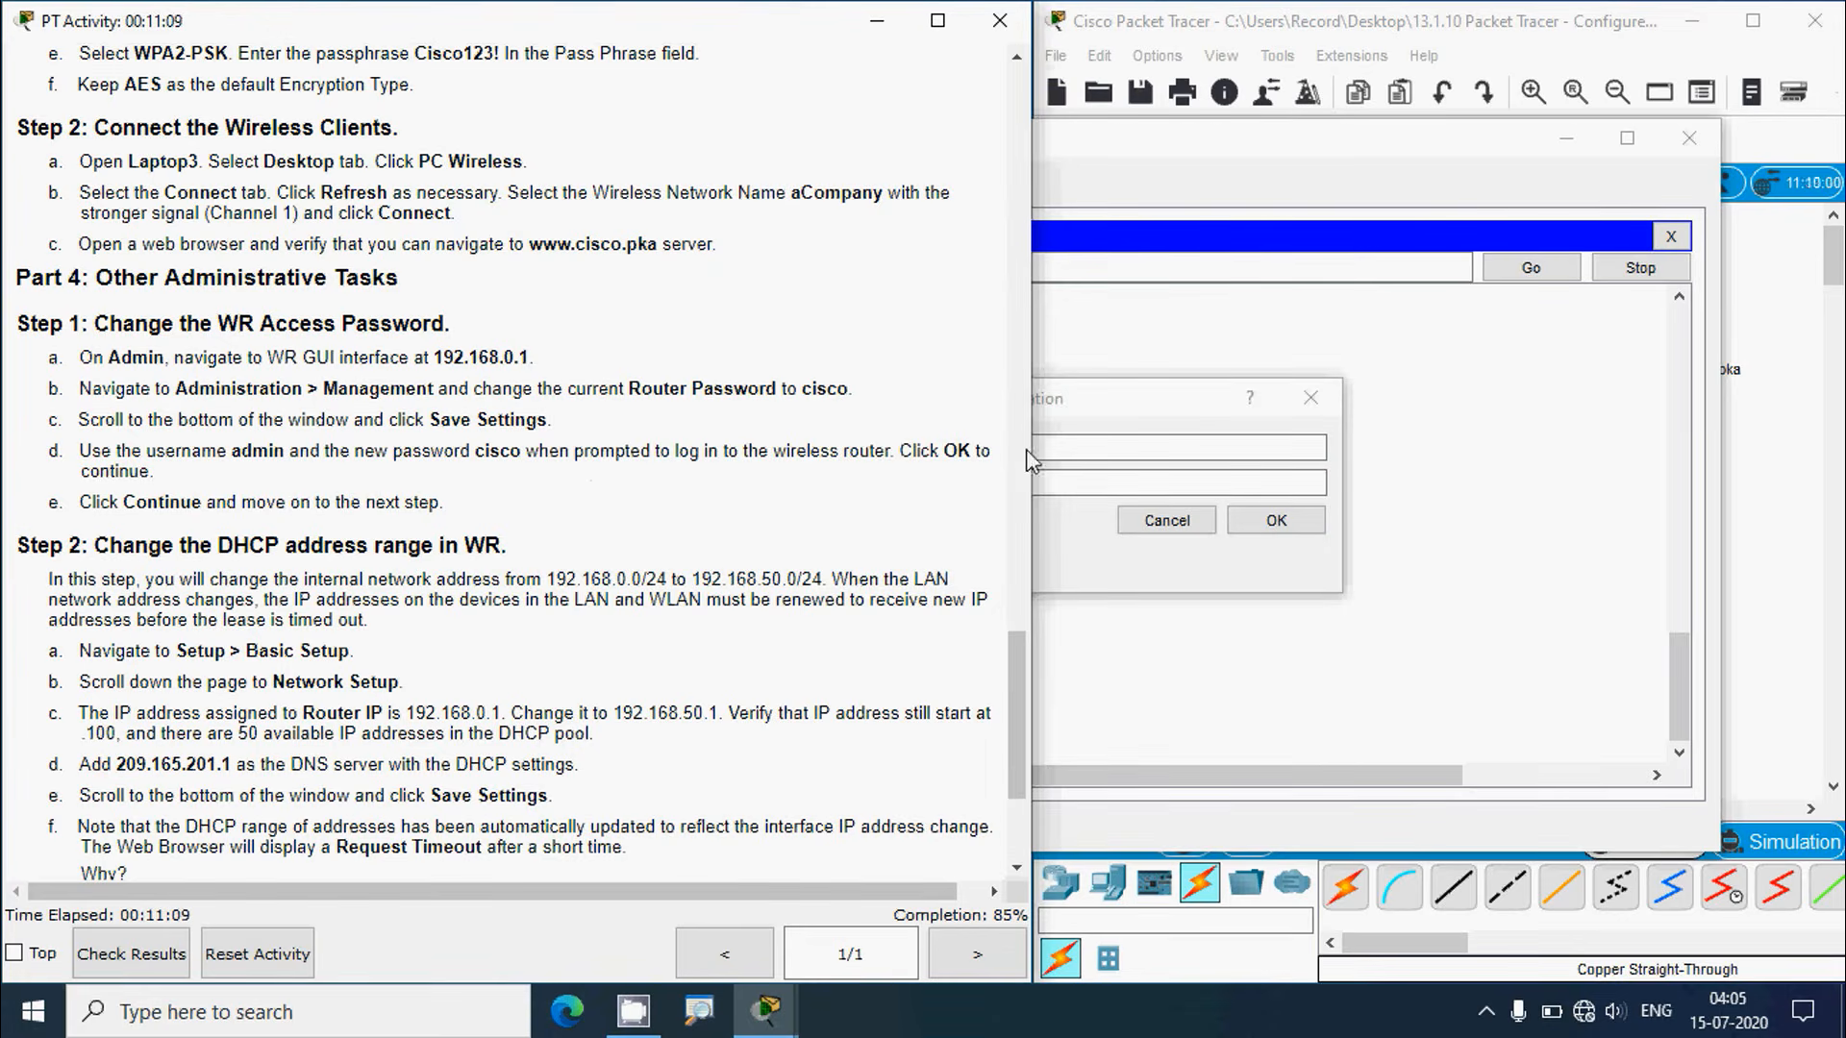
click(1063, 445)
text(adm)
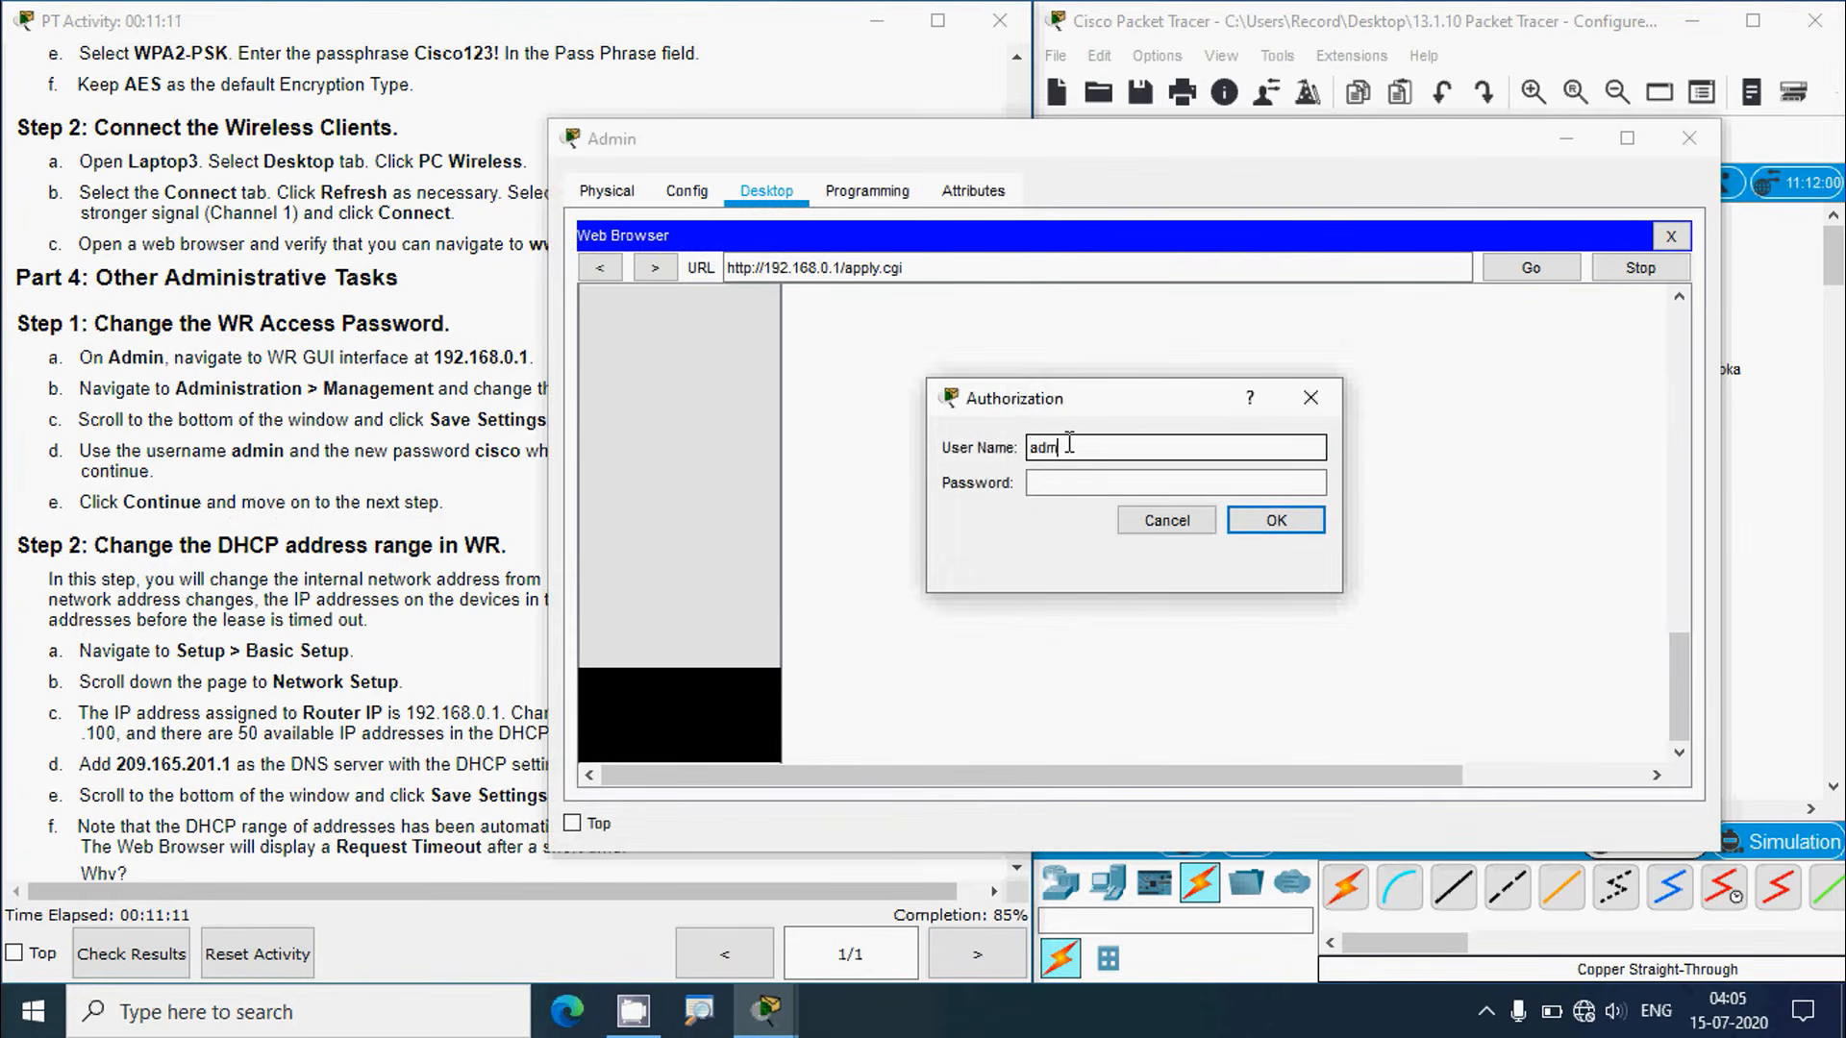
text(in)
key(Tab)
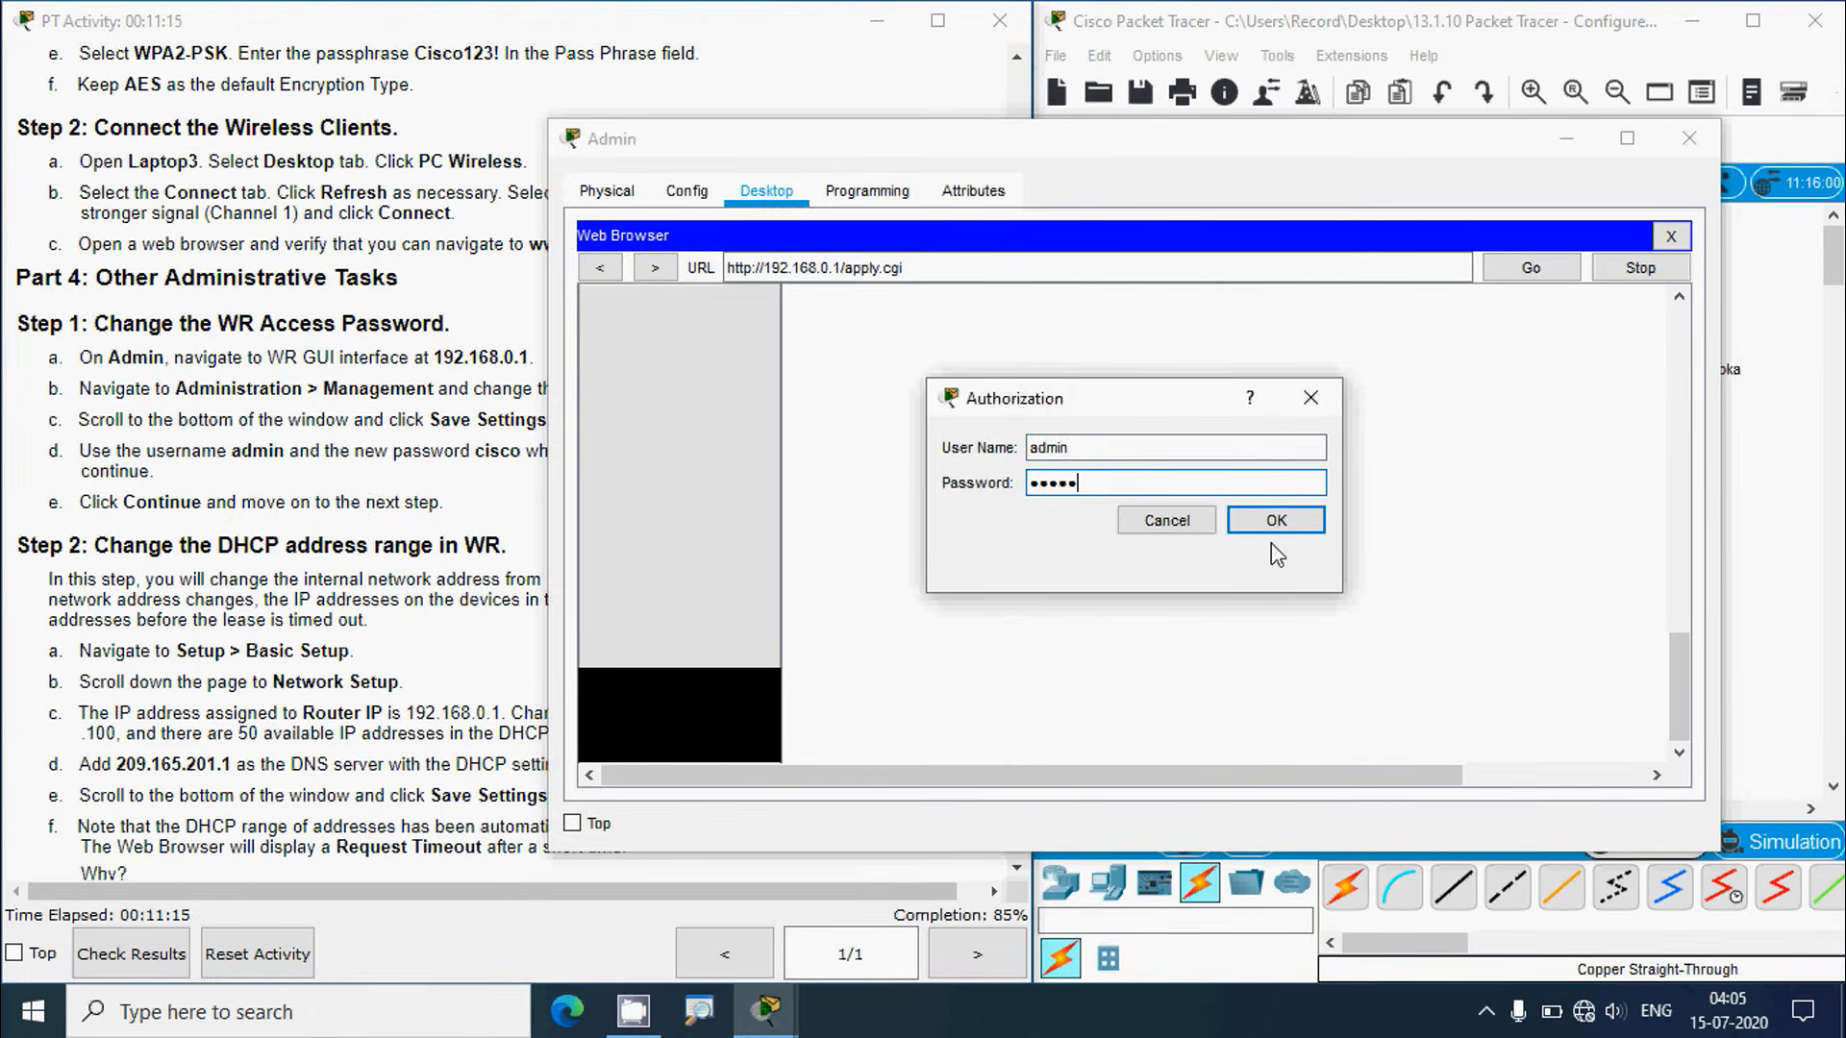
click(1275, 523)
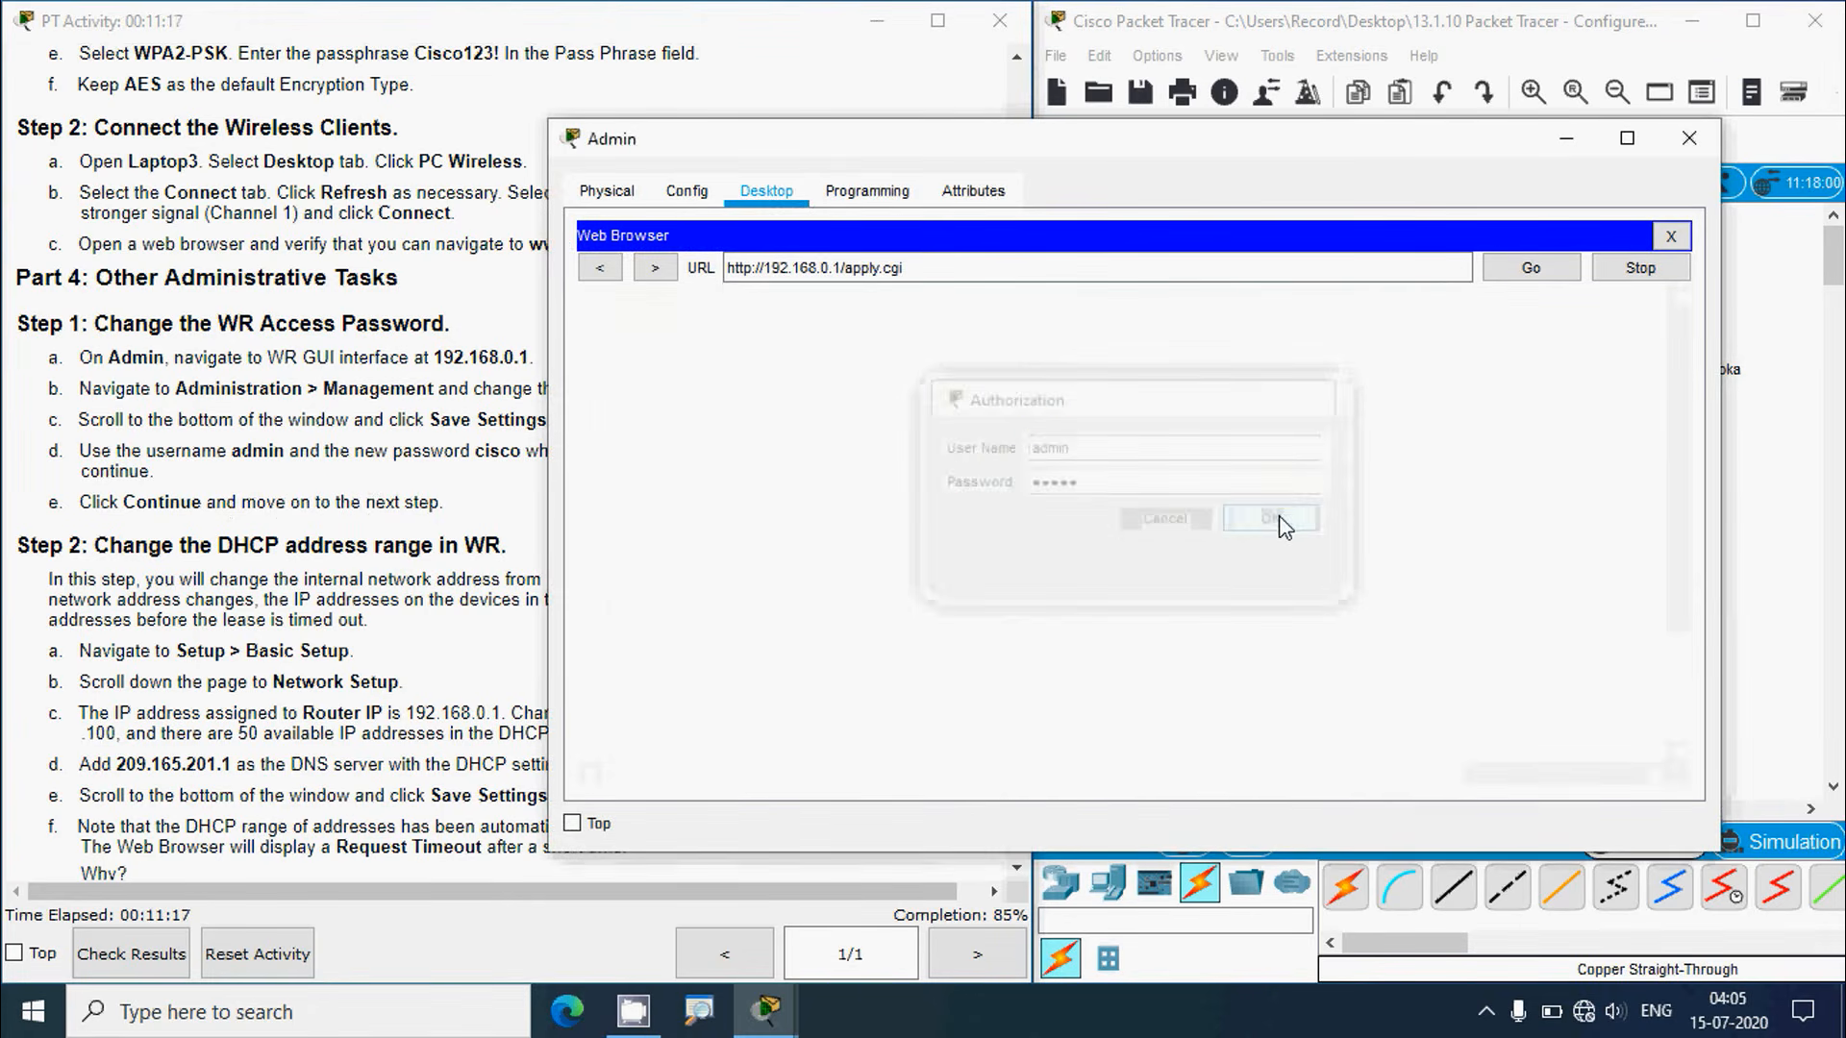
click(271, 519)
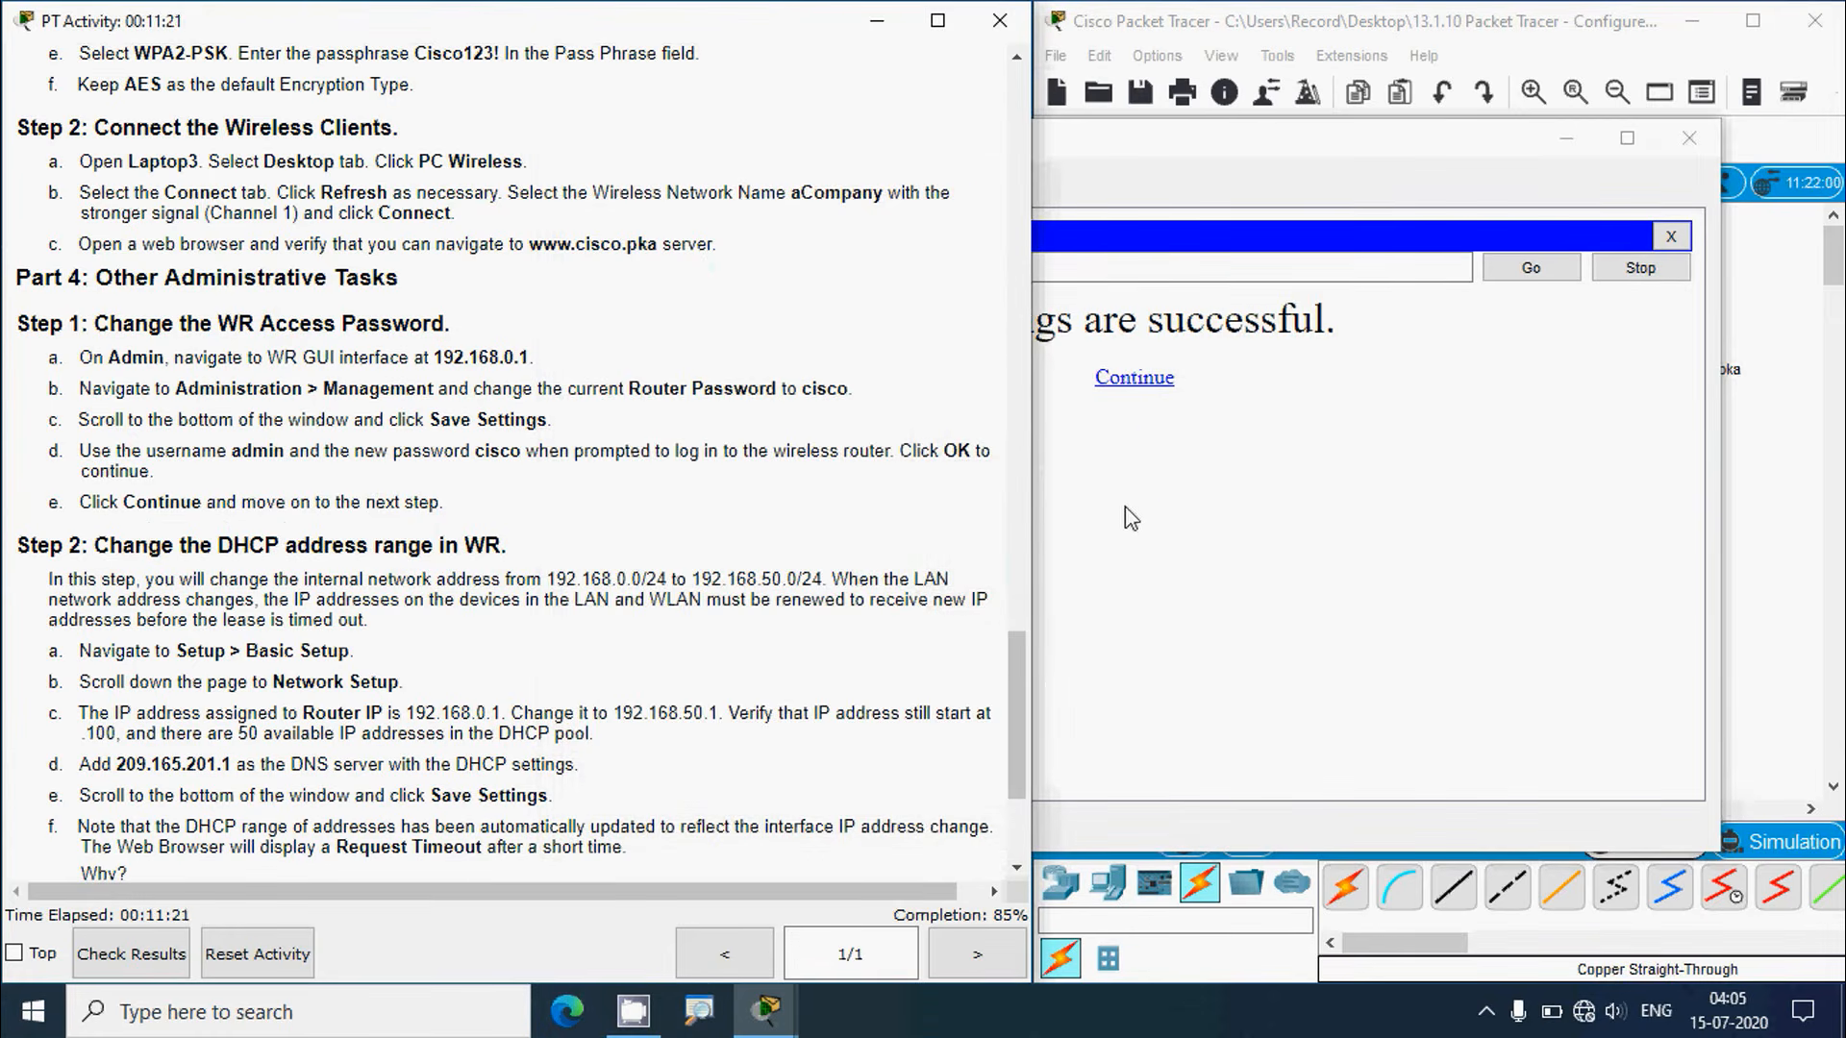
click(1130, 519)
click(1120, 380)
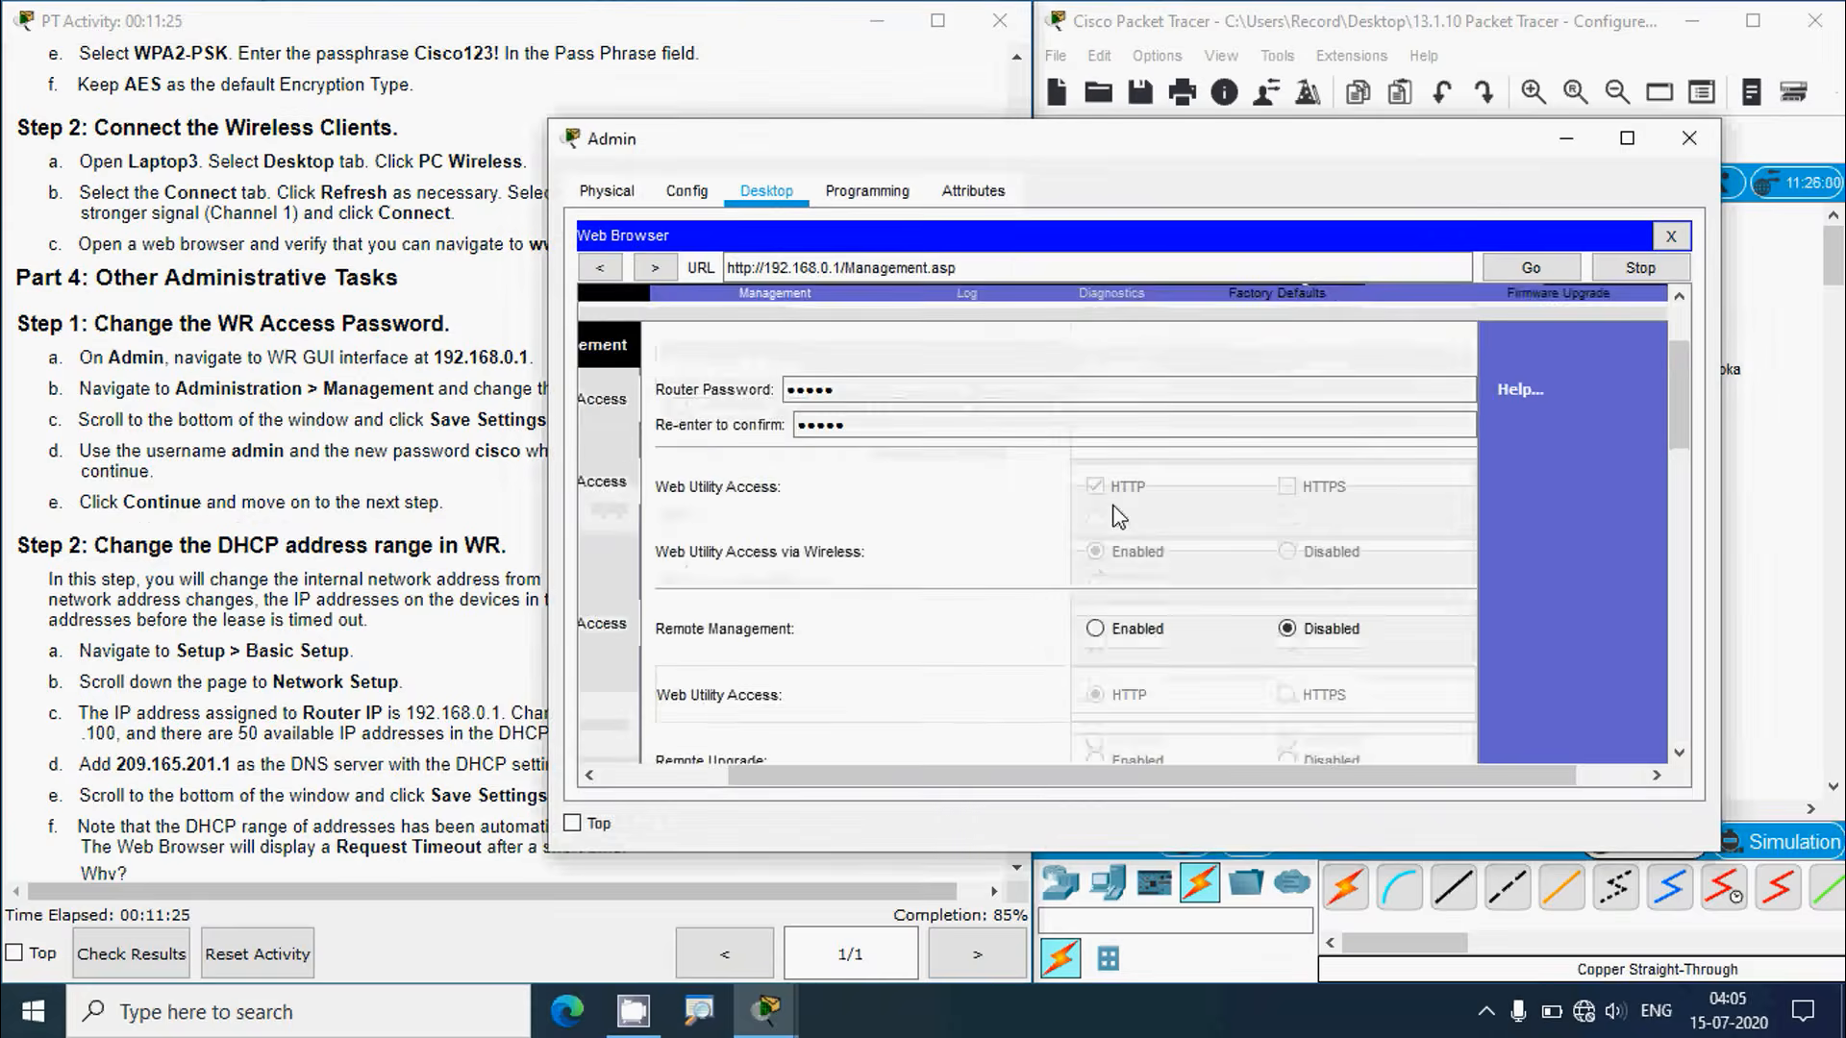
click(269, 527)
scroll(348, 601, down, 2)
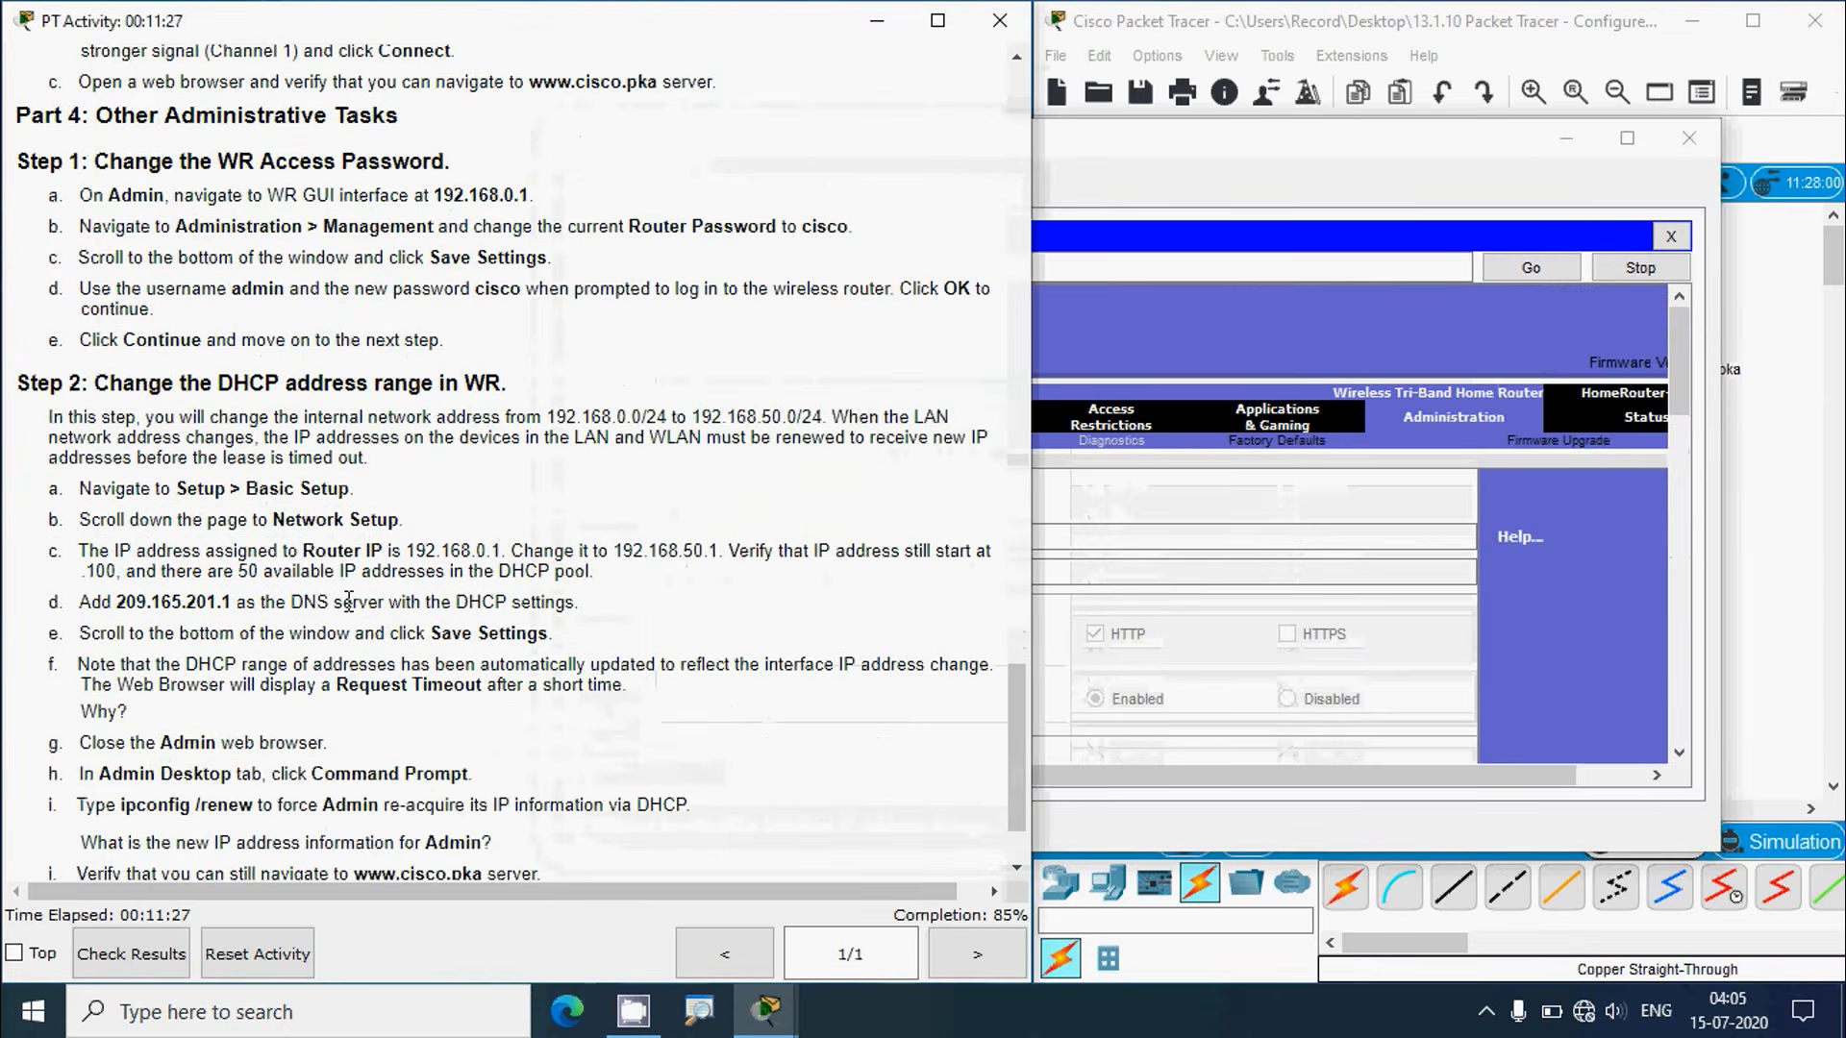
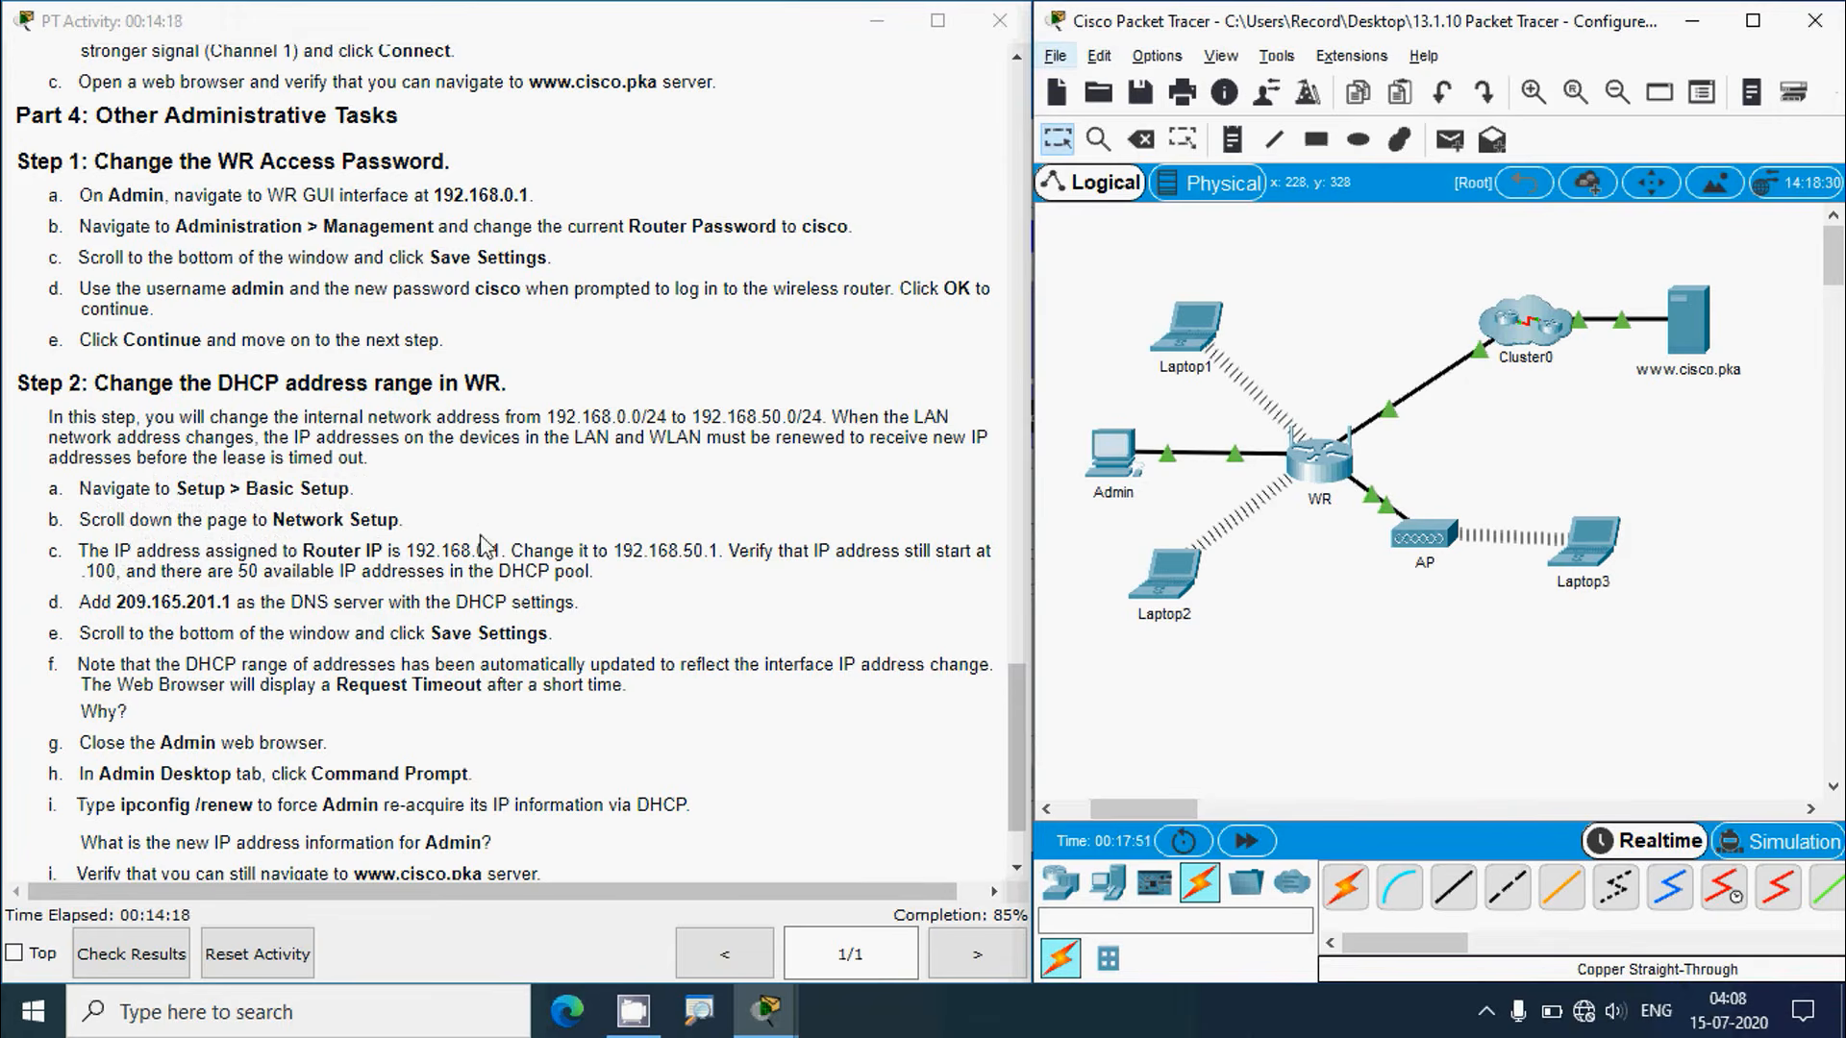
Step: Open the router's Setup > Basic Setup page in Admin's browser at 192.168.0.1
click(1110, 456)
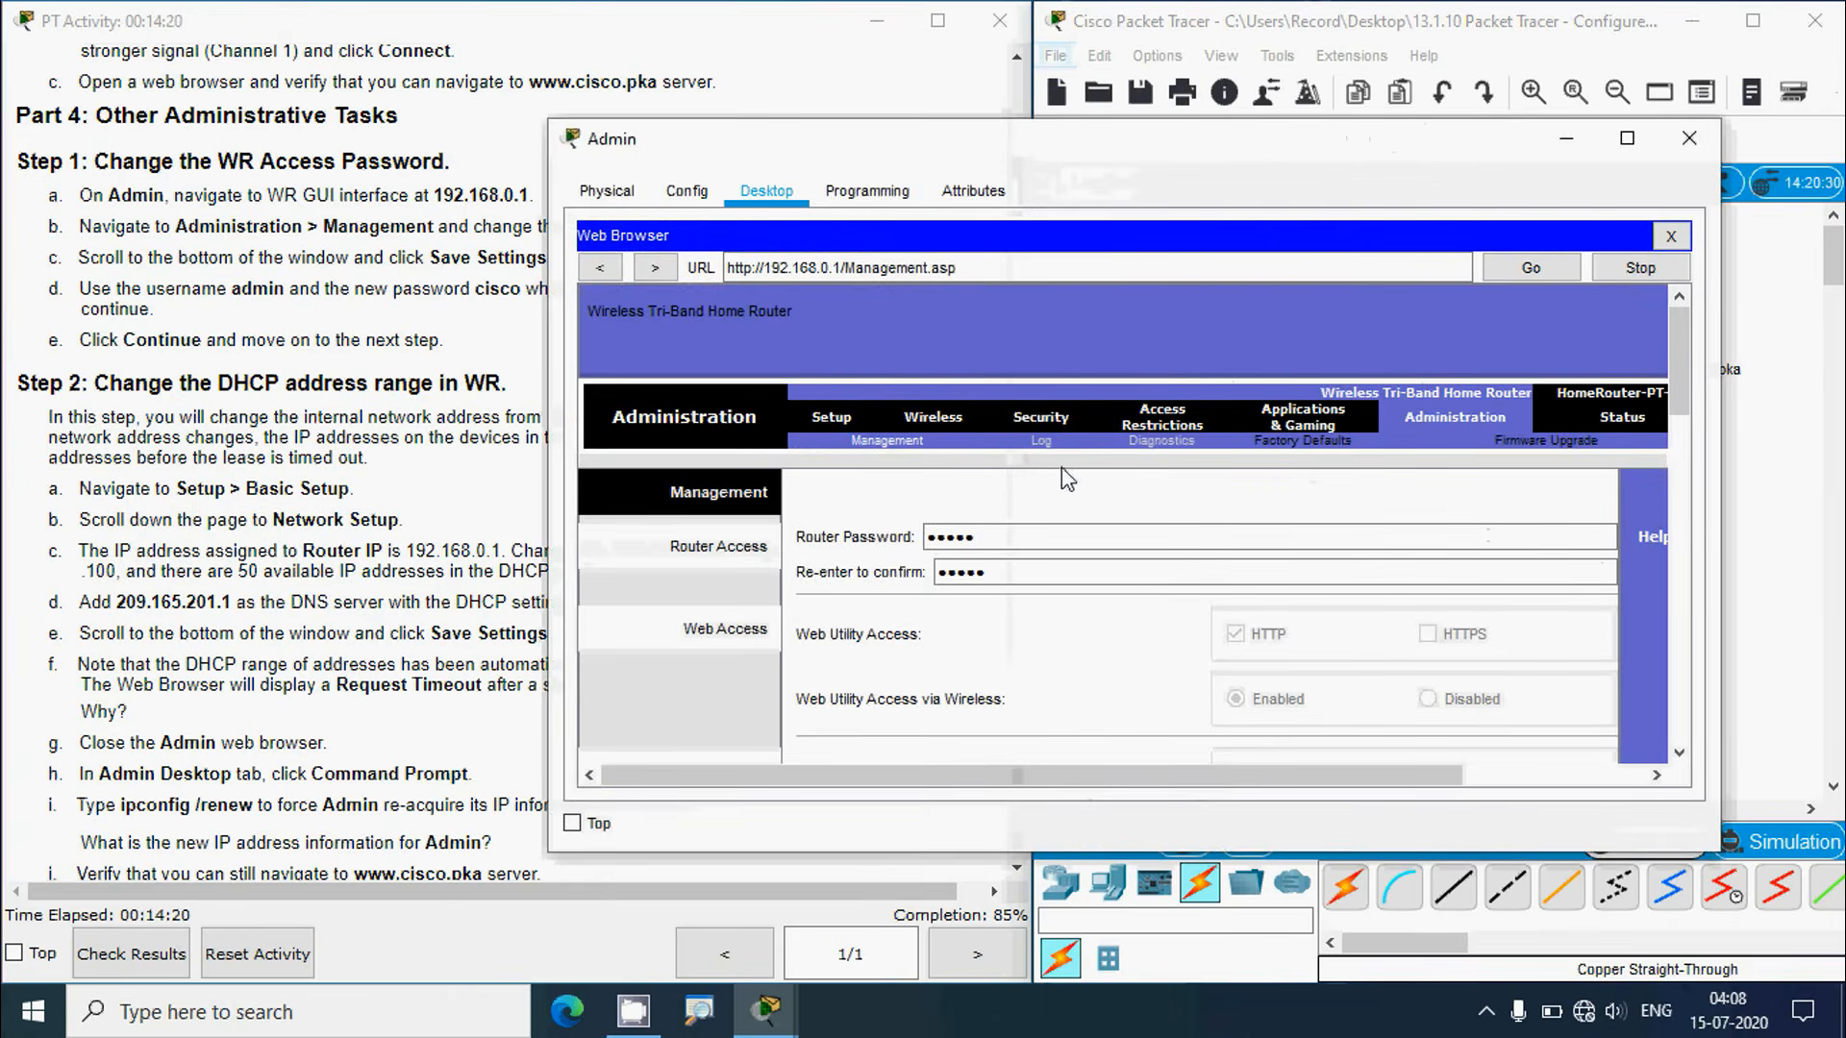
click(831, 419)
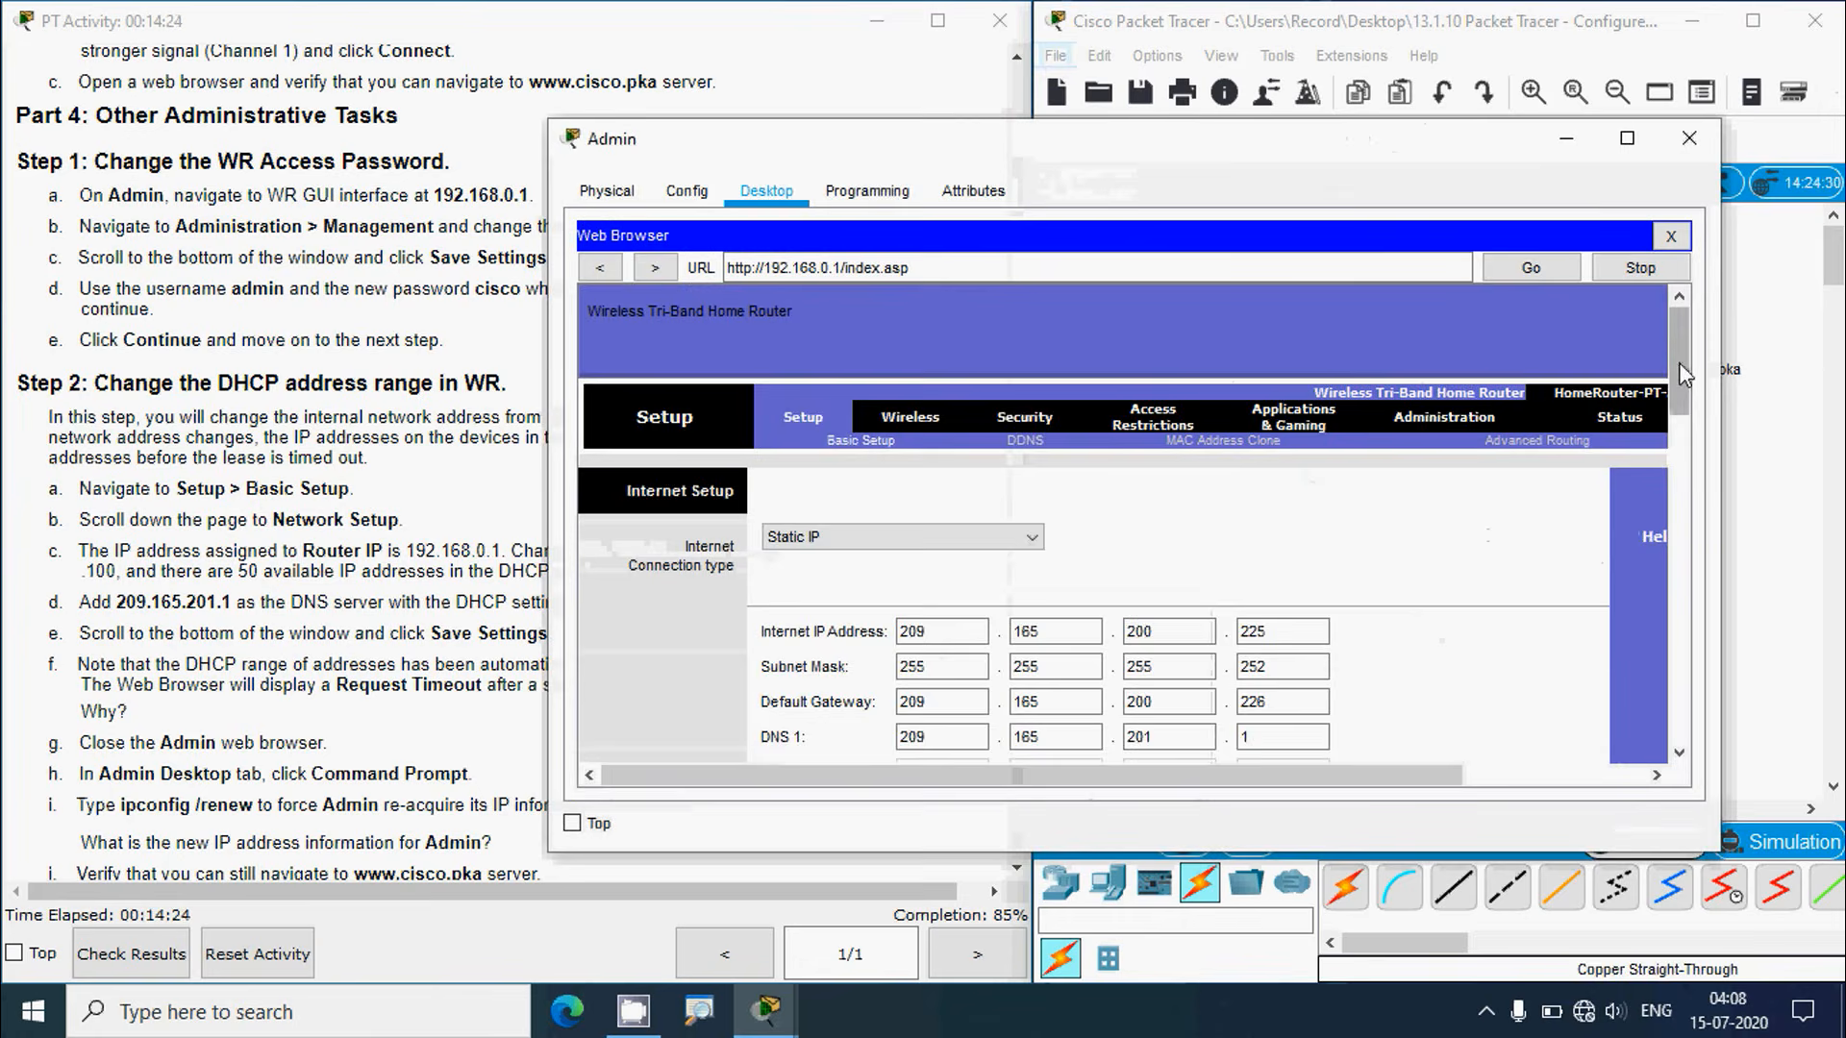
Step: Change the Router IP's third octet to 50, making it 192.168.50.1
drag(1678, 362, 1686, 487)
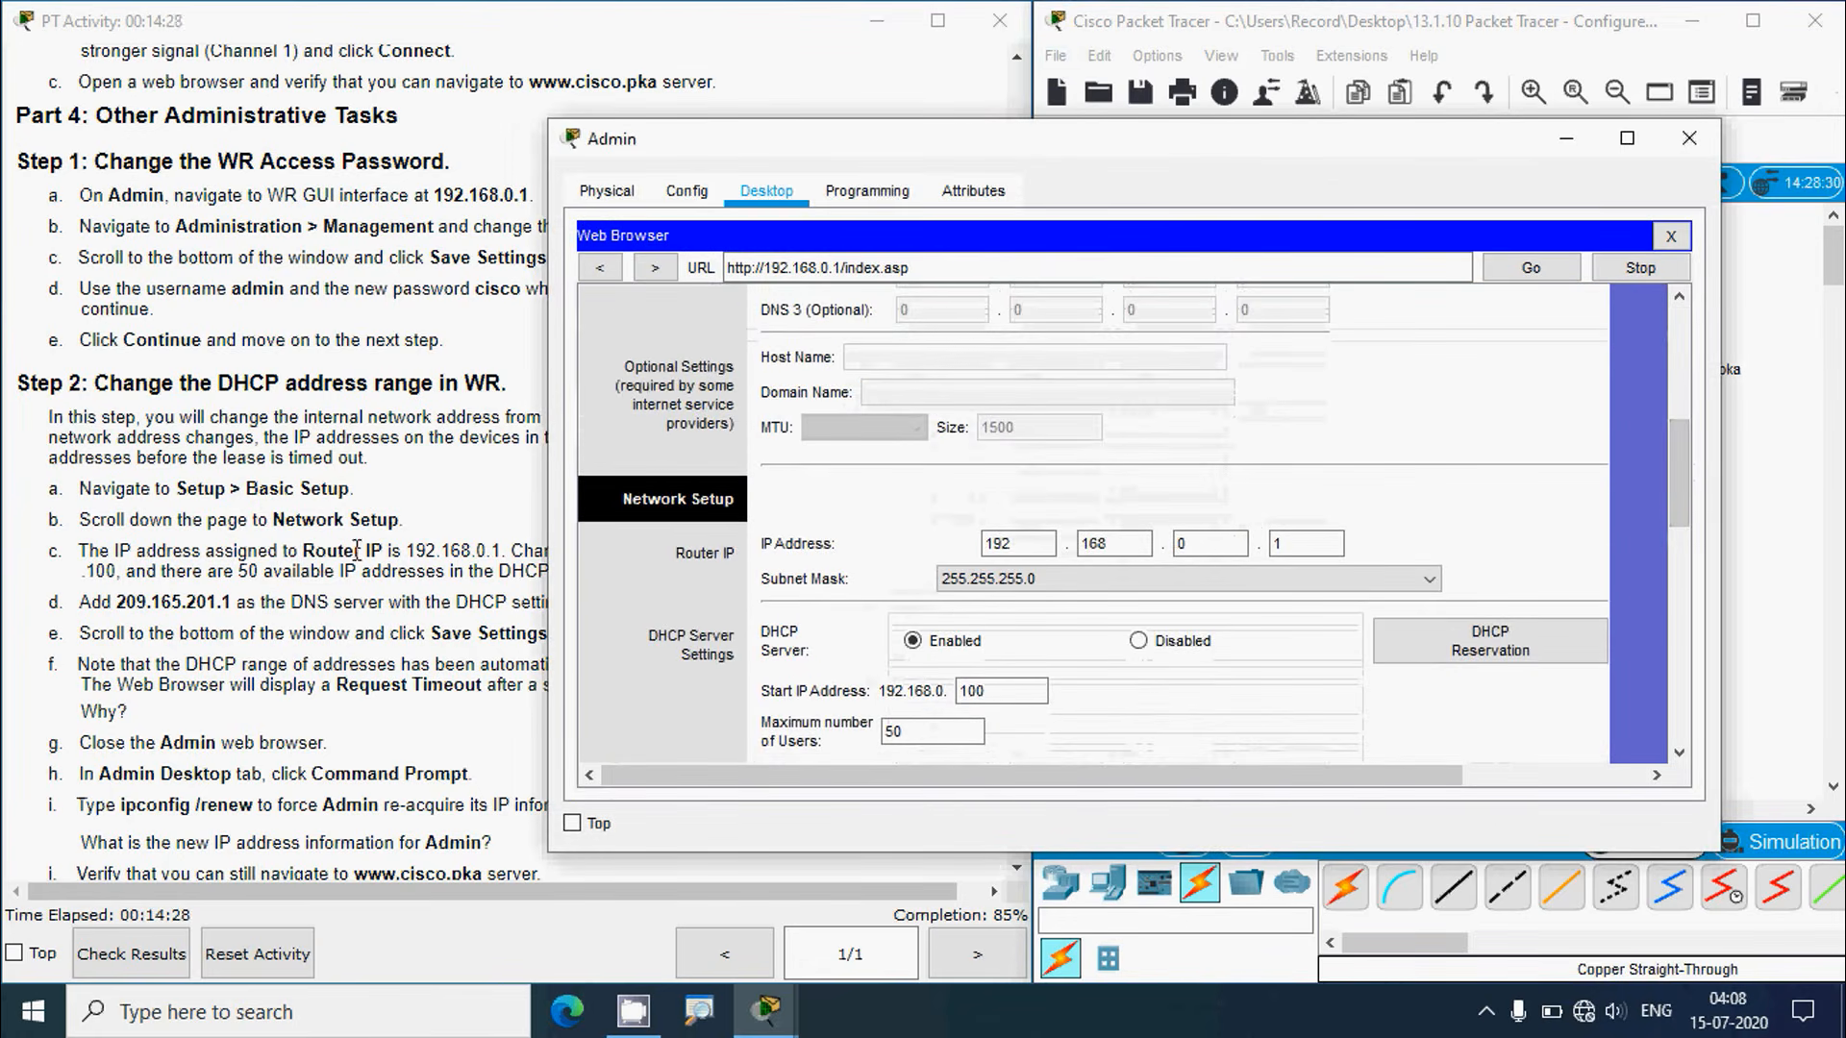
click(261, 543)
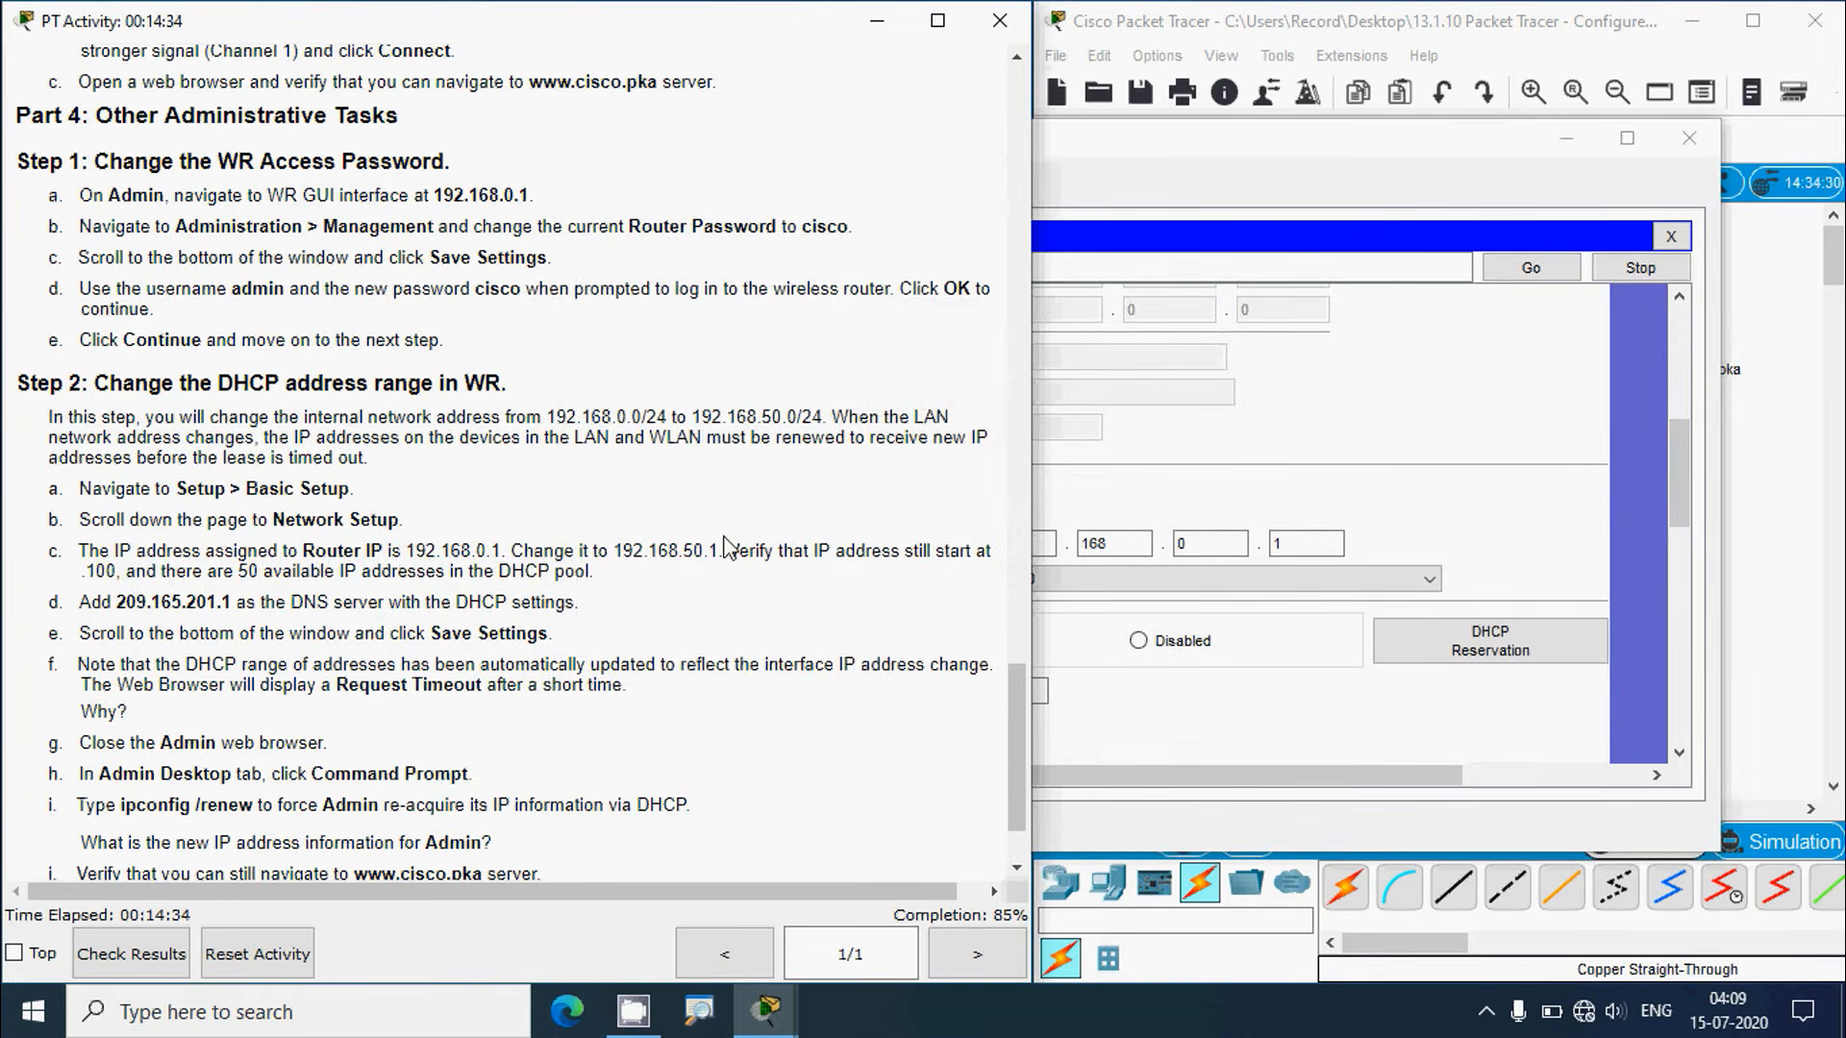
click(1140, 171)
click(430, 635)
click(1192, 168)
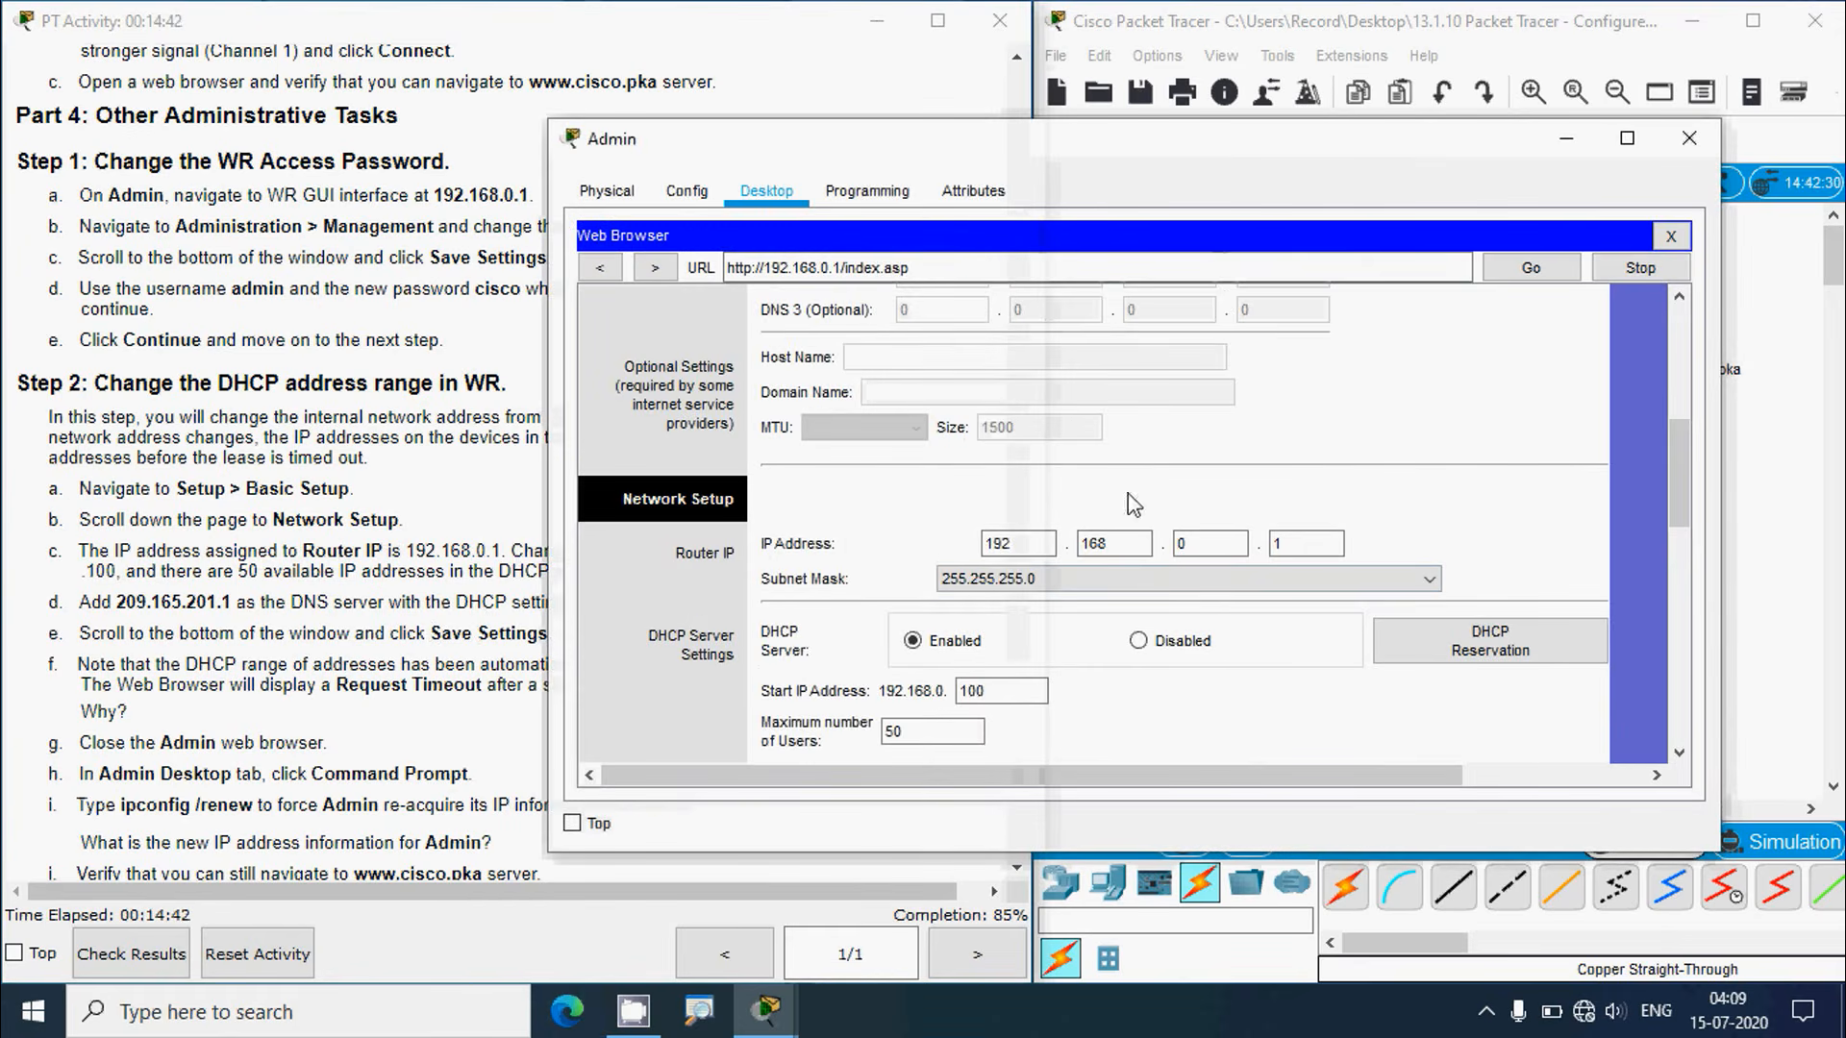
double_click(1209, 543)
text(50)
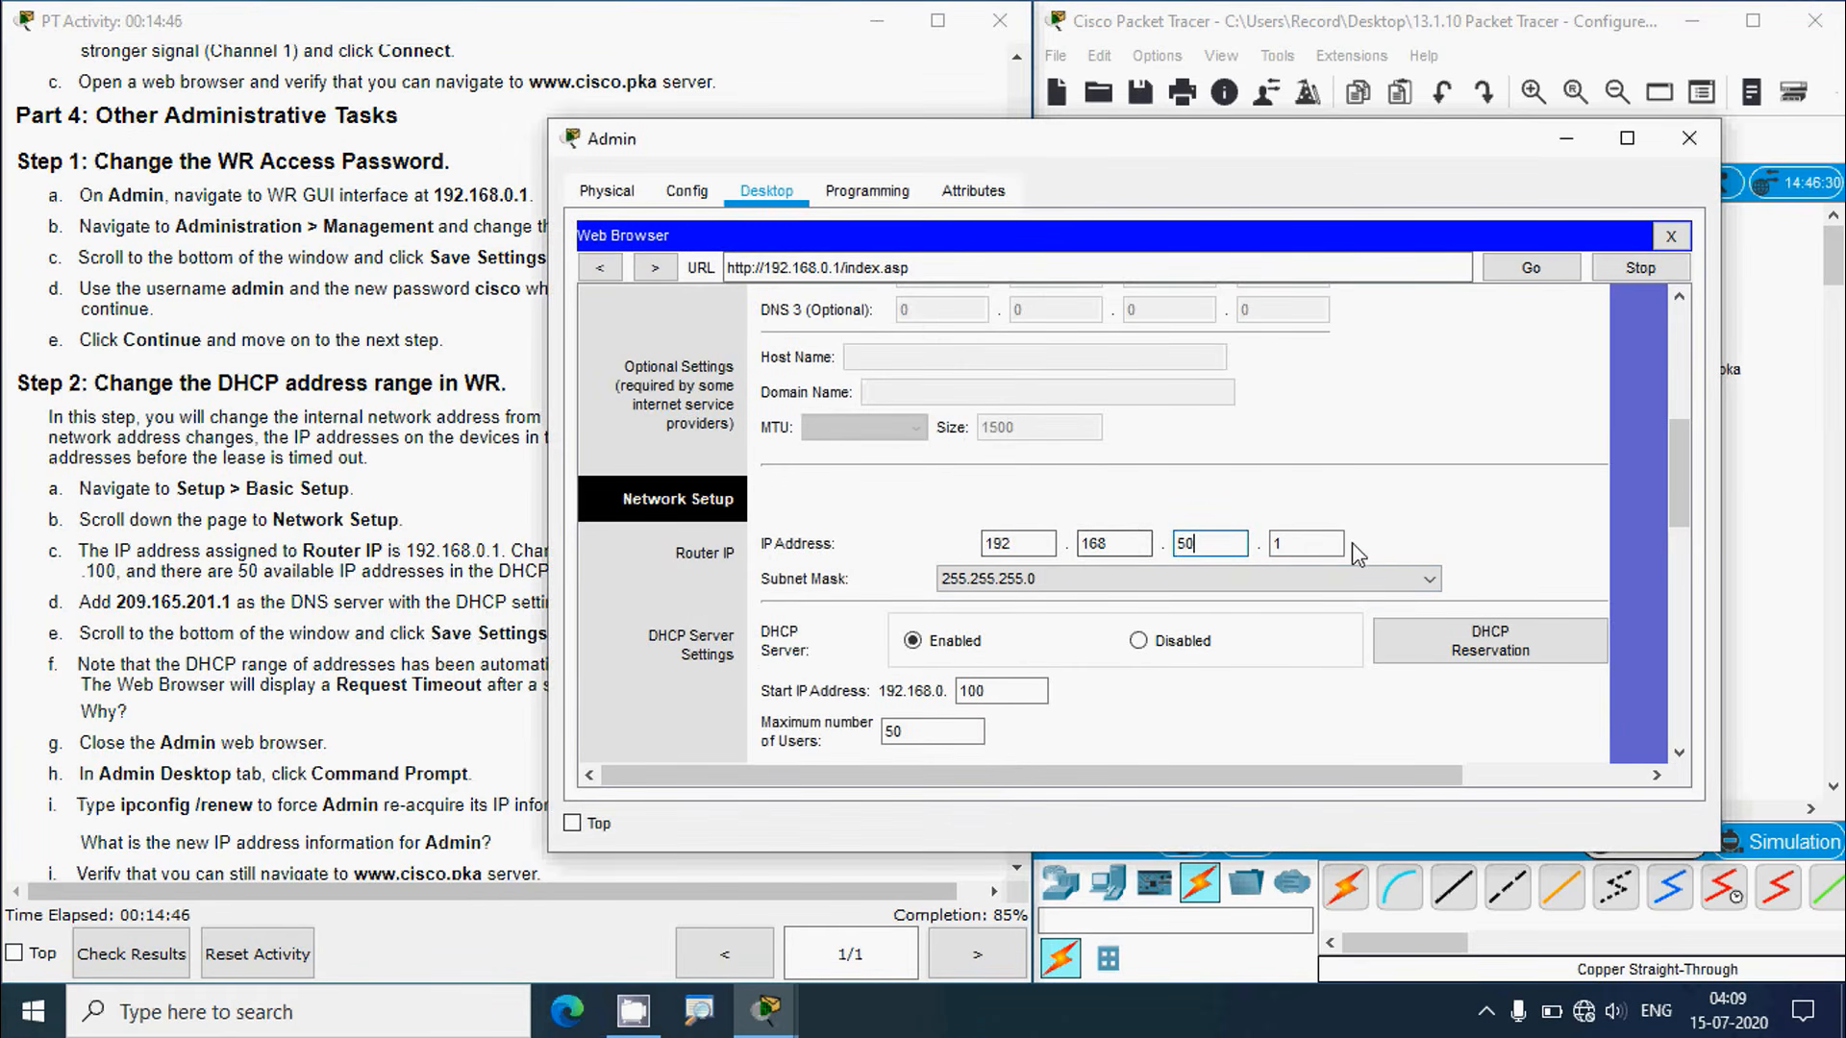
Step: Check the DHCP Start IP Address 100 and Maximum number of Users 50 against the instructions
click(490, 623)
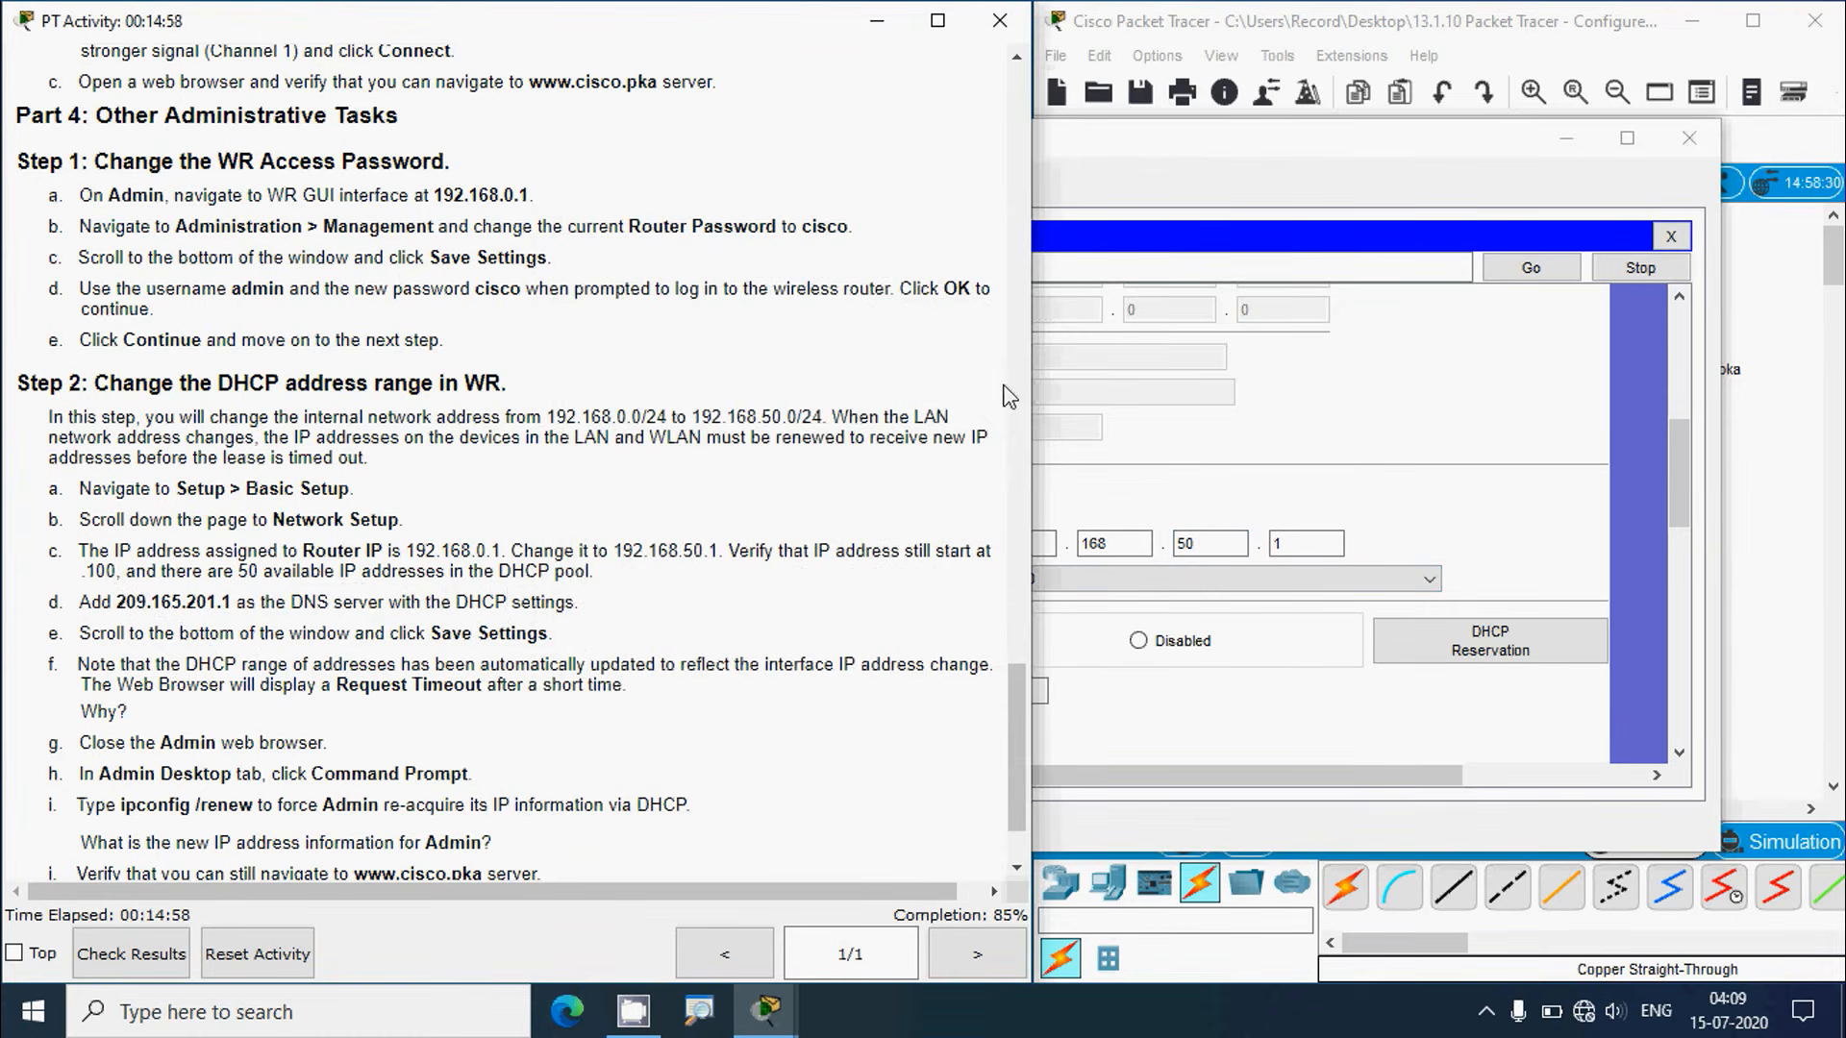
click(1141, 158)
drag(1674, 418, 1681, 465)
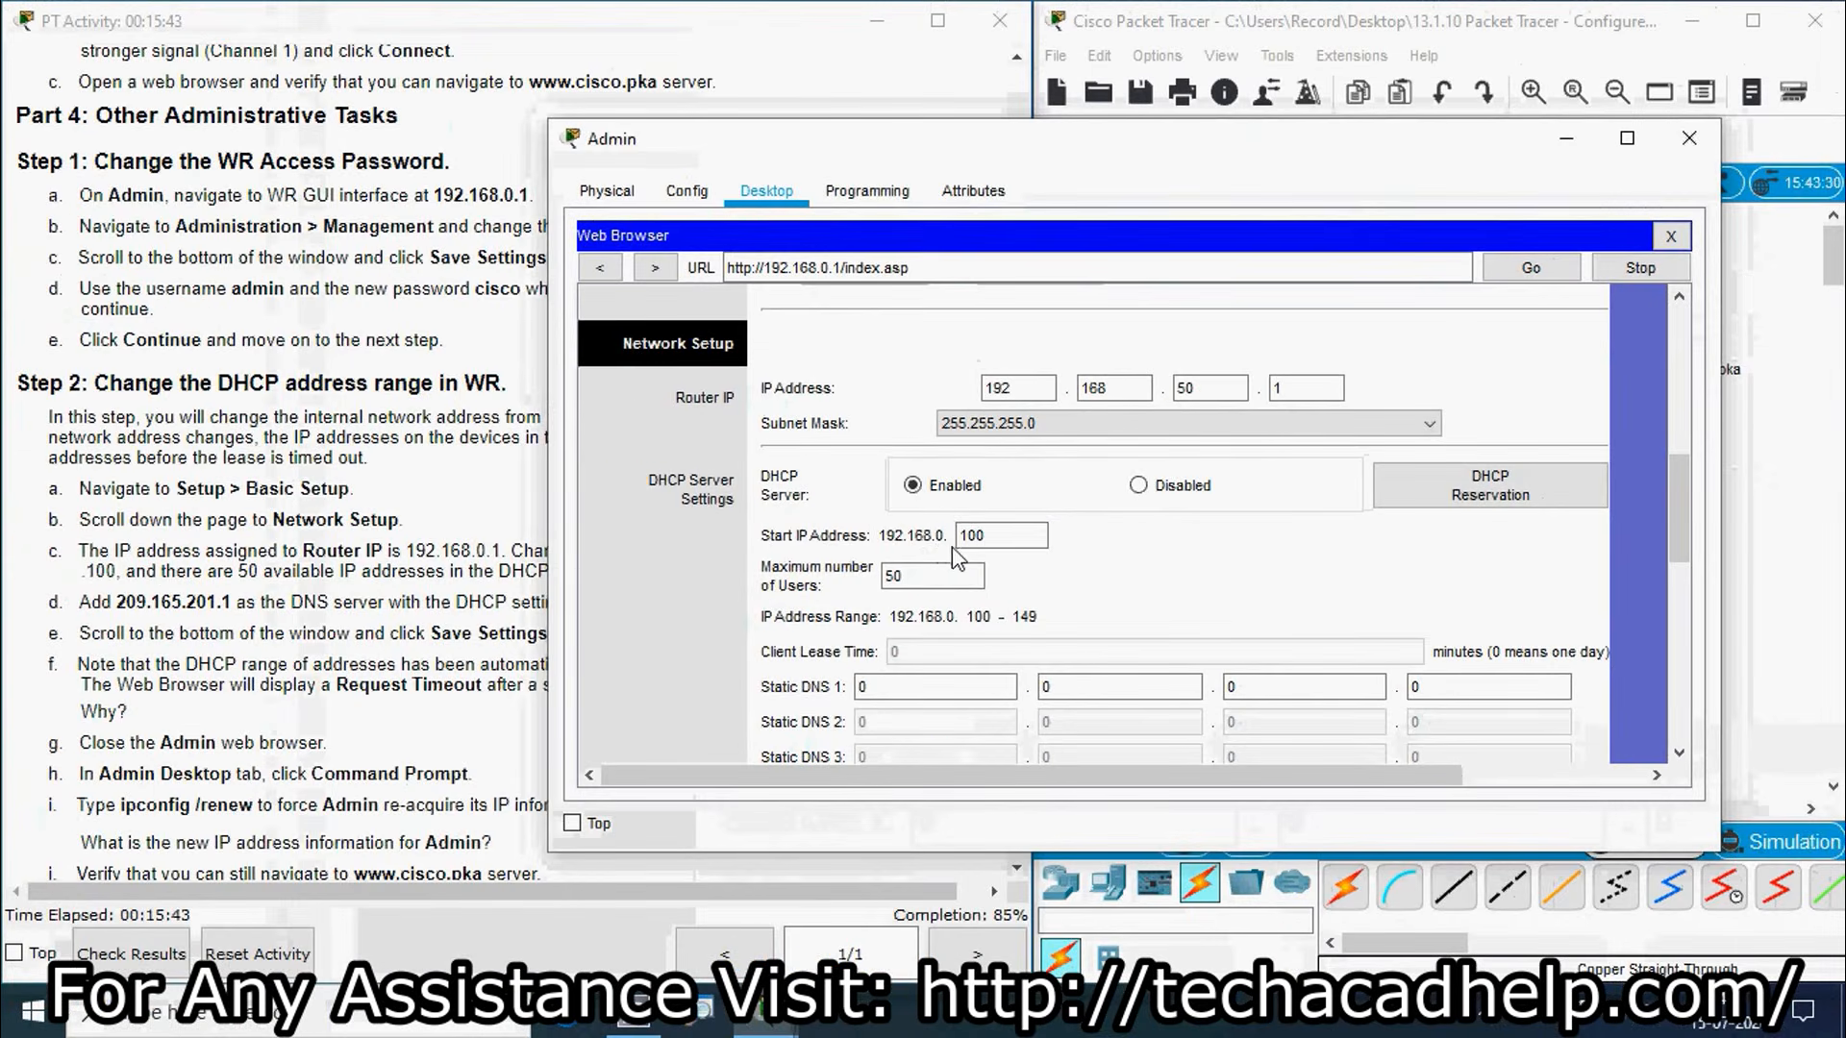
click(991, 536)
double_click(973, 536)
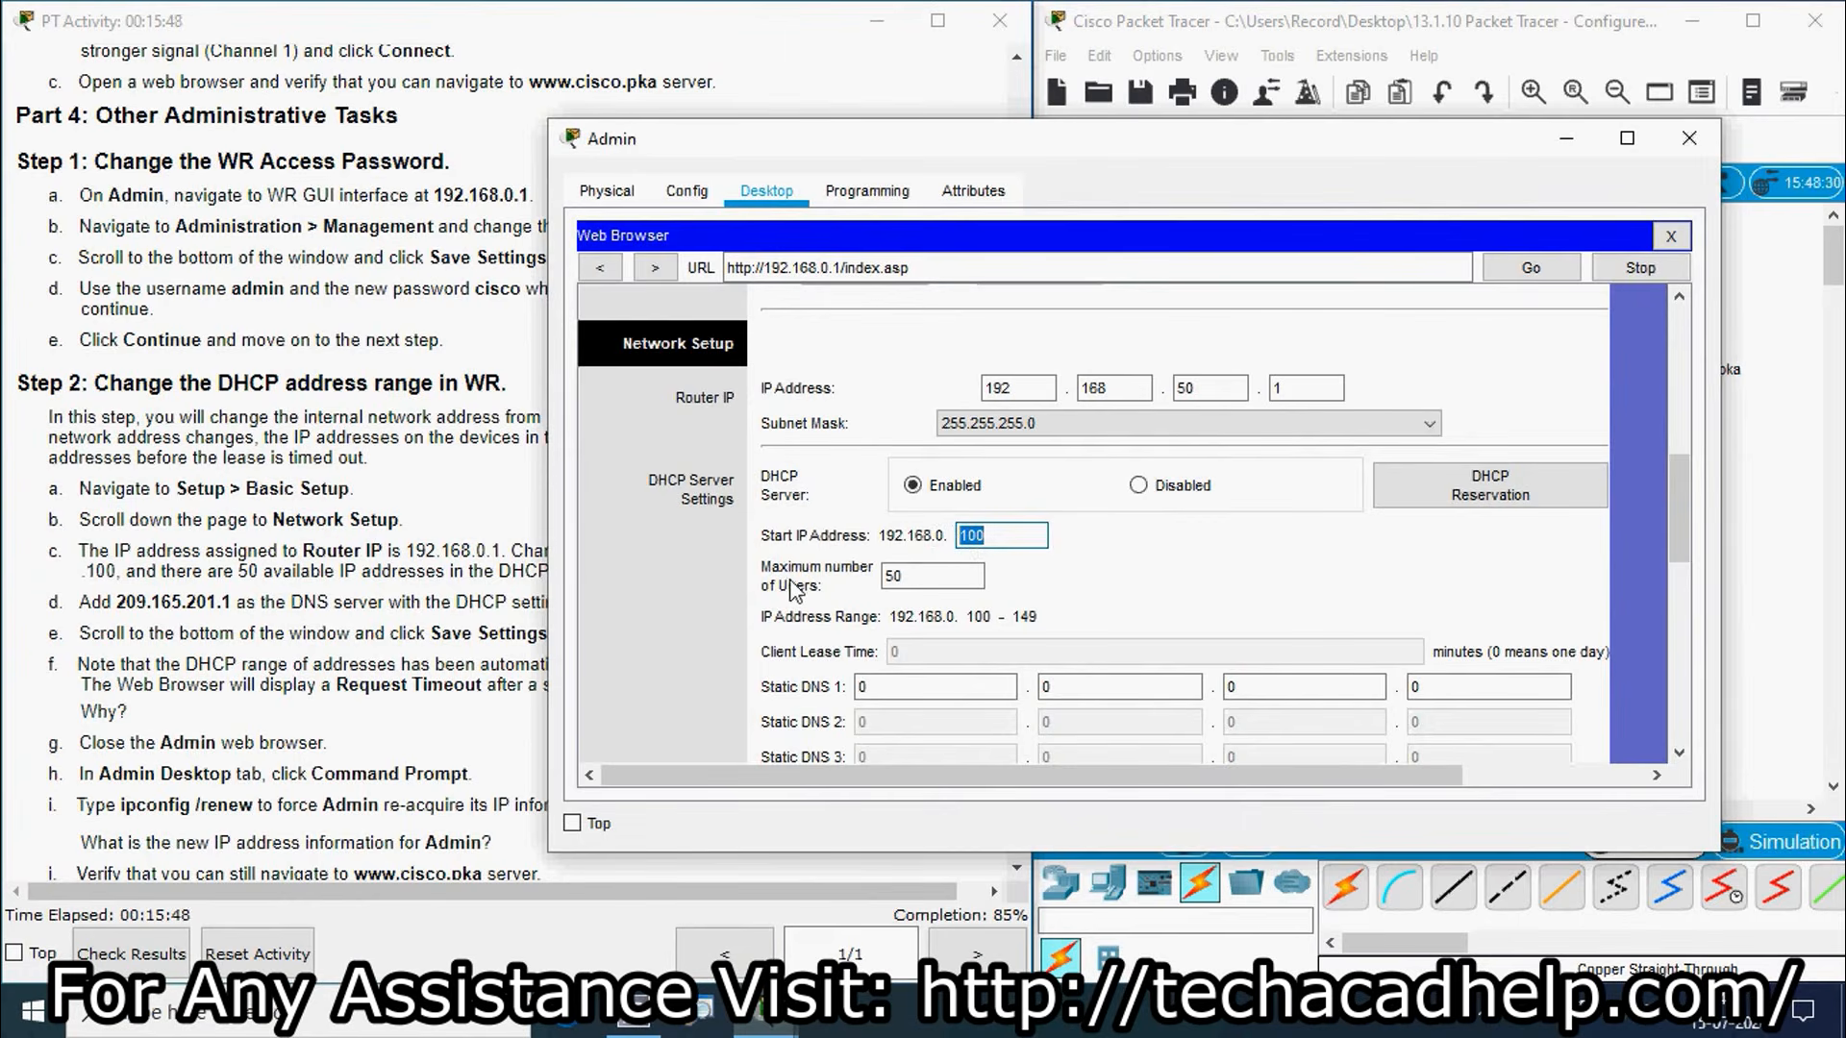
click(906, 581)
click(328, 630)
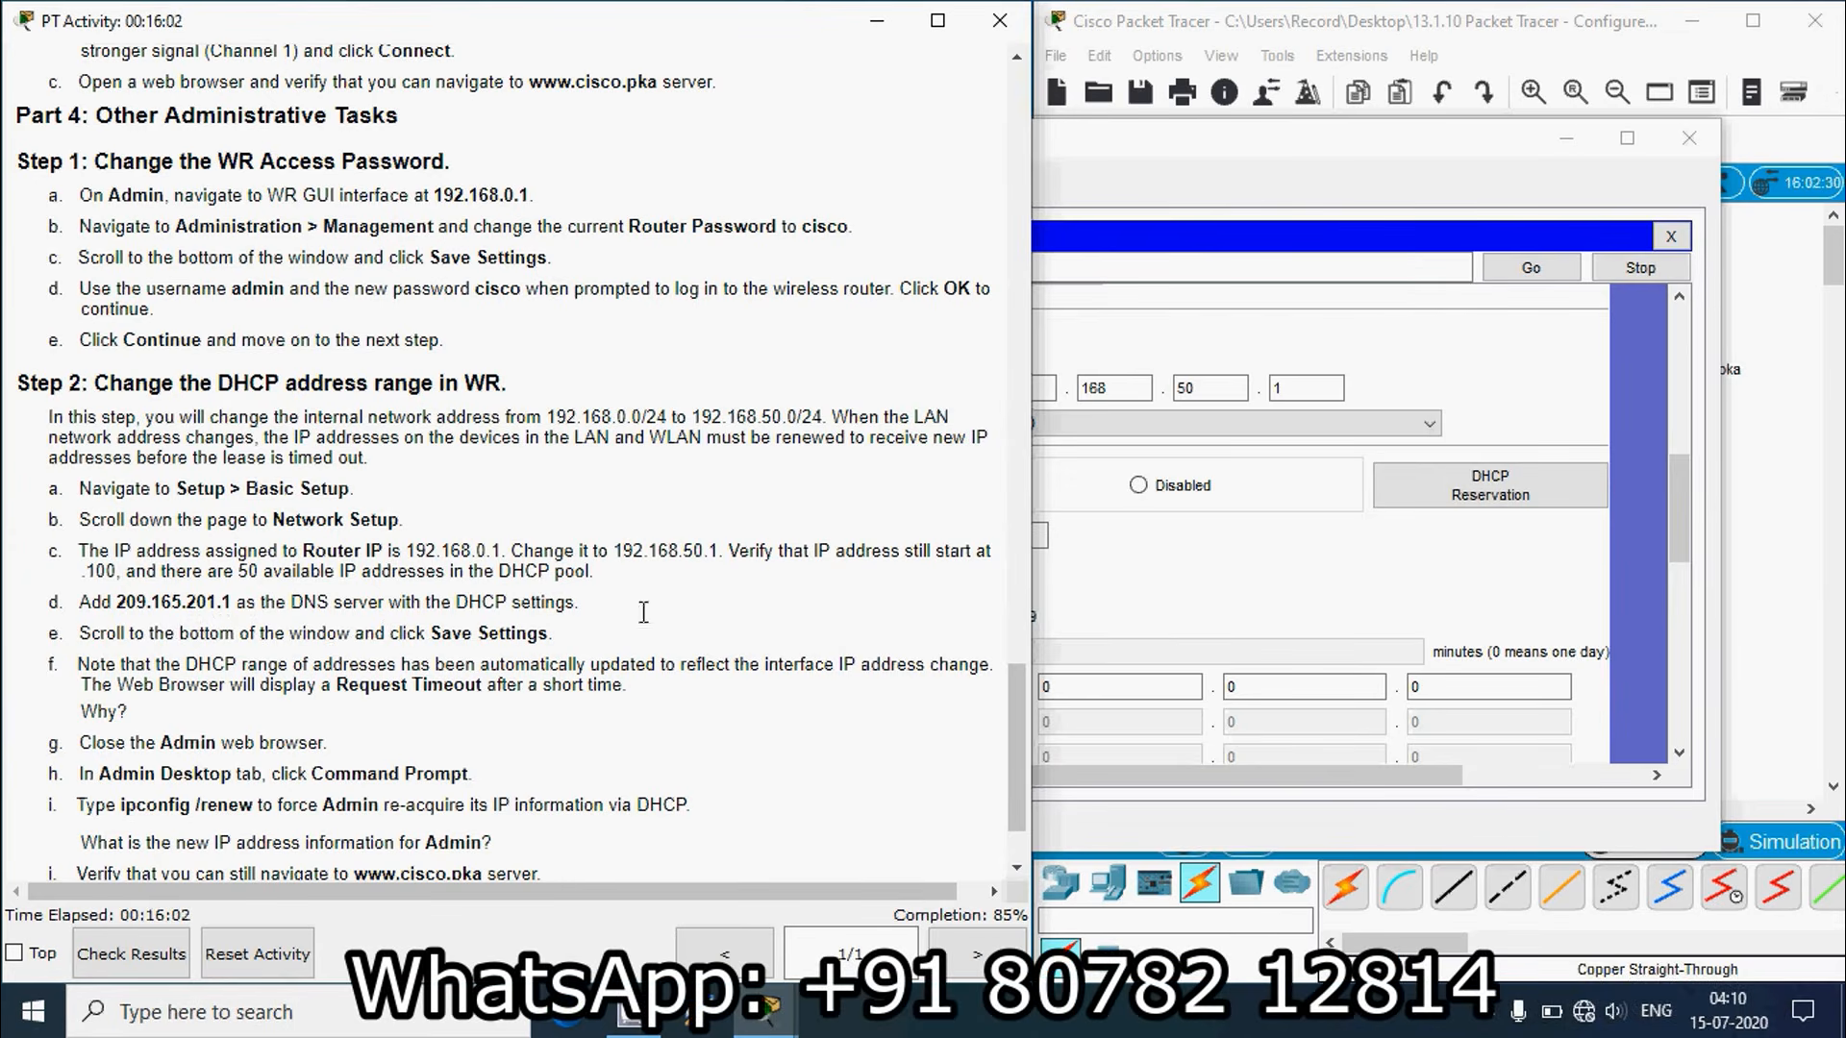
Step: Enter 209.165.201.1 as the router's Static DNS 1 address
click(1231, 574)
scroll(908, 672, down, 2)
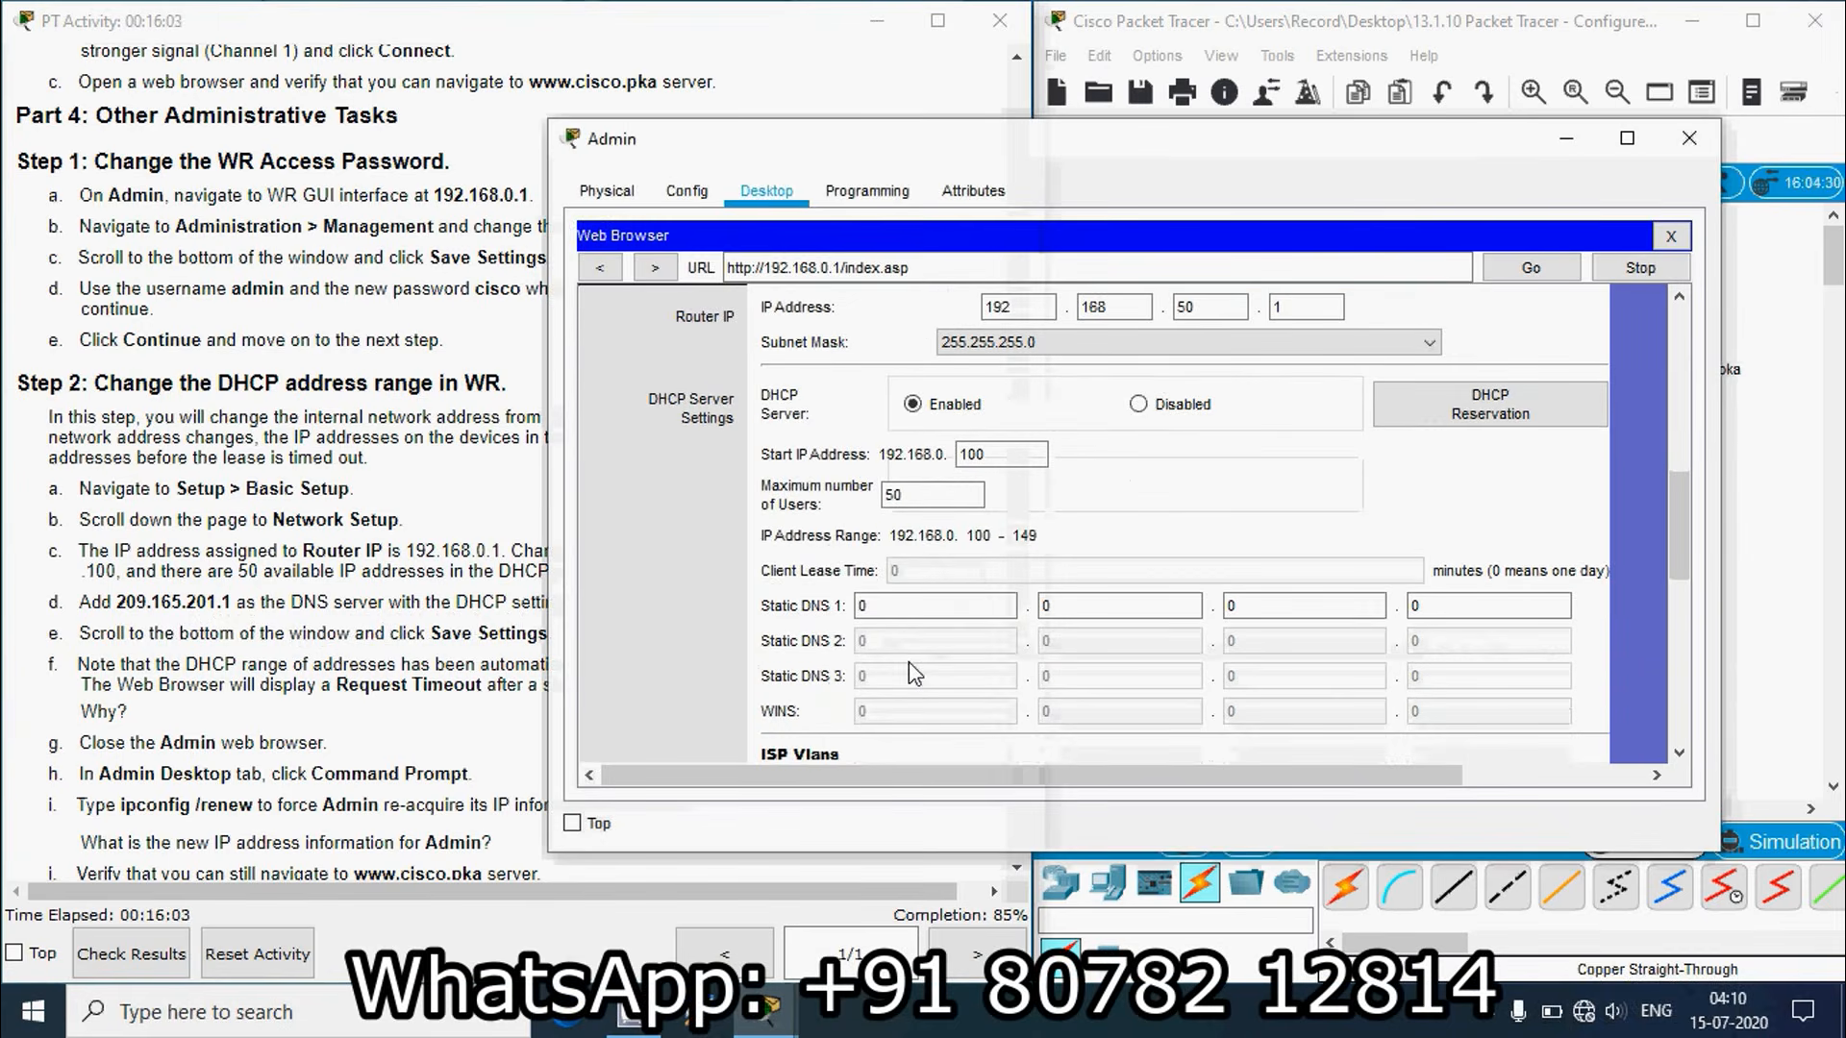
double_click(885, 608)
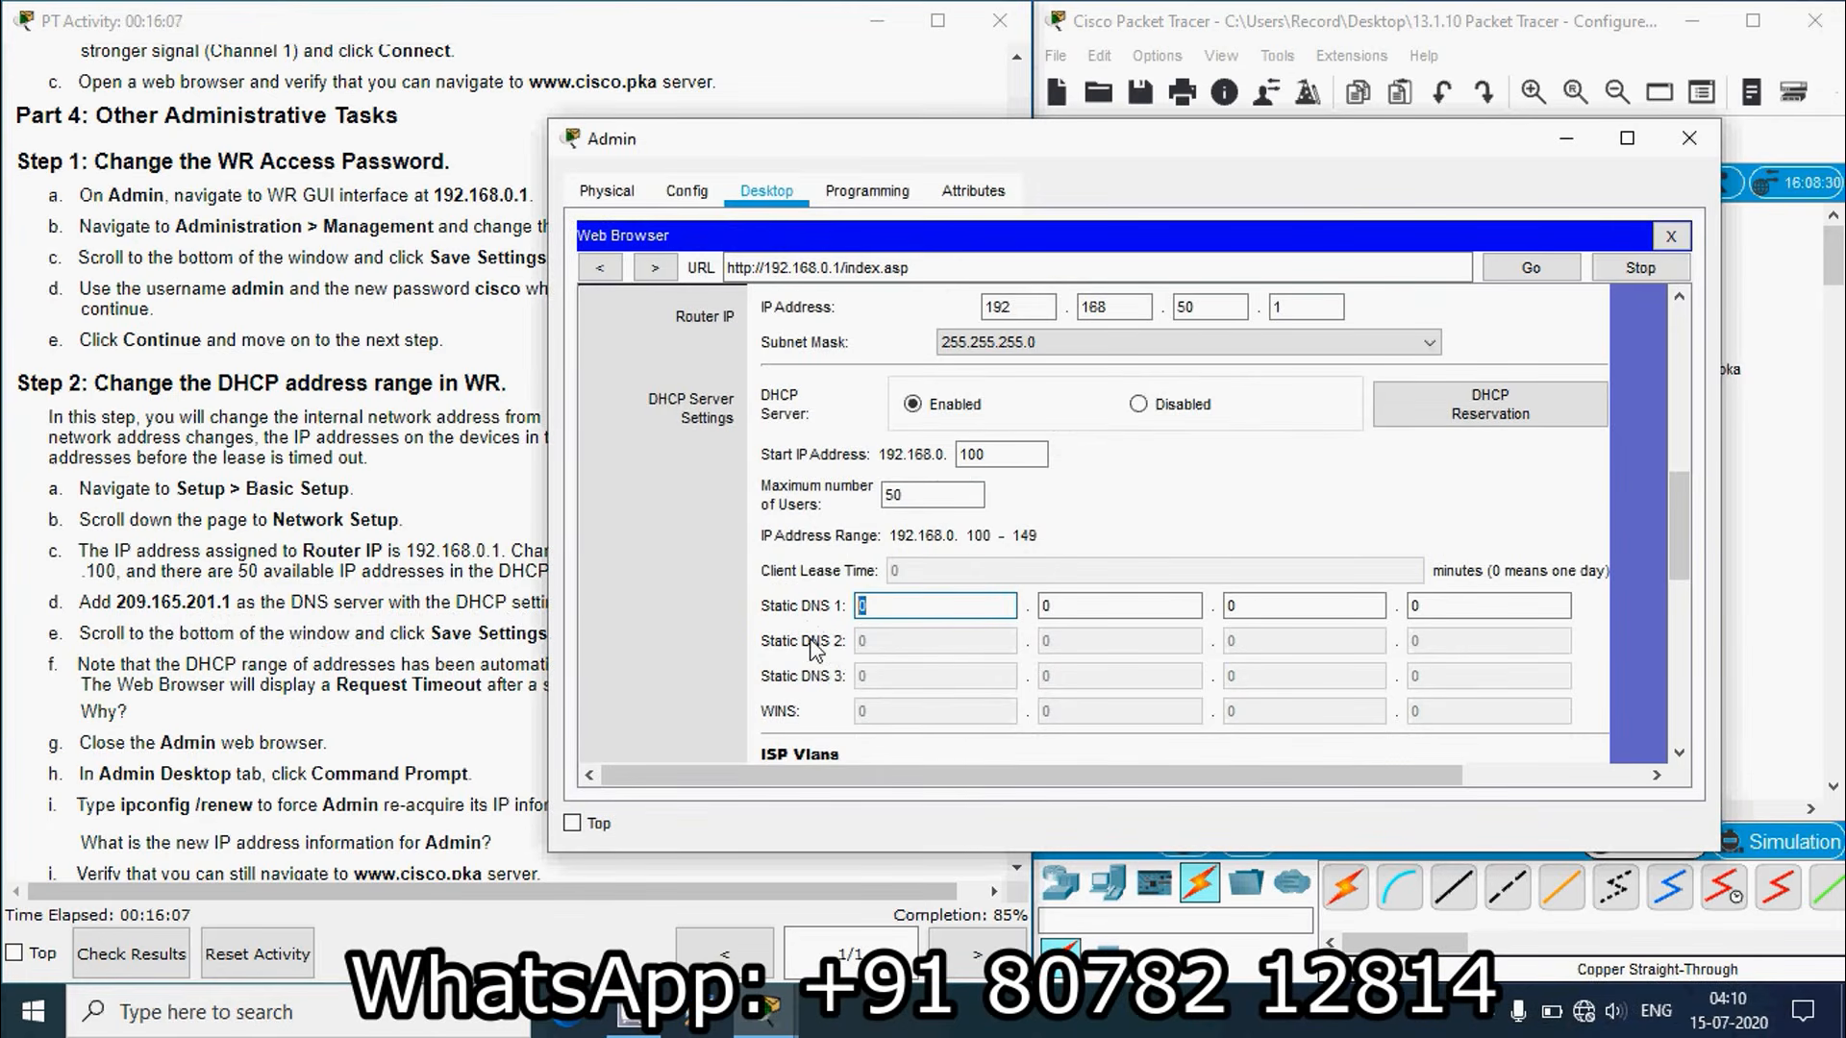
text(209)
key(Tab)
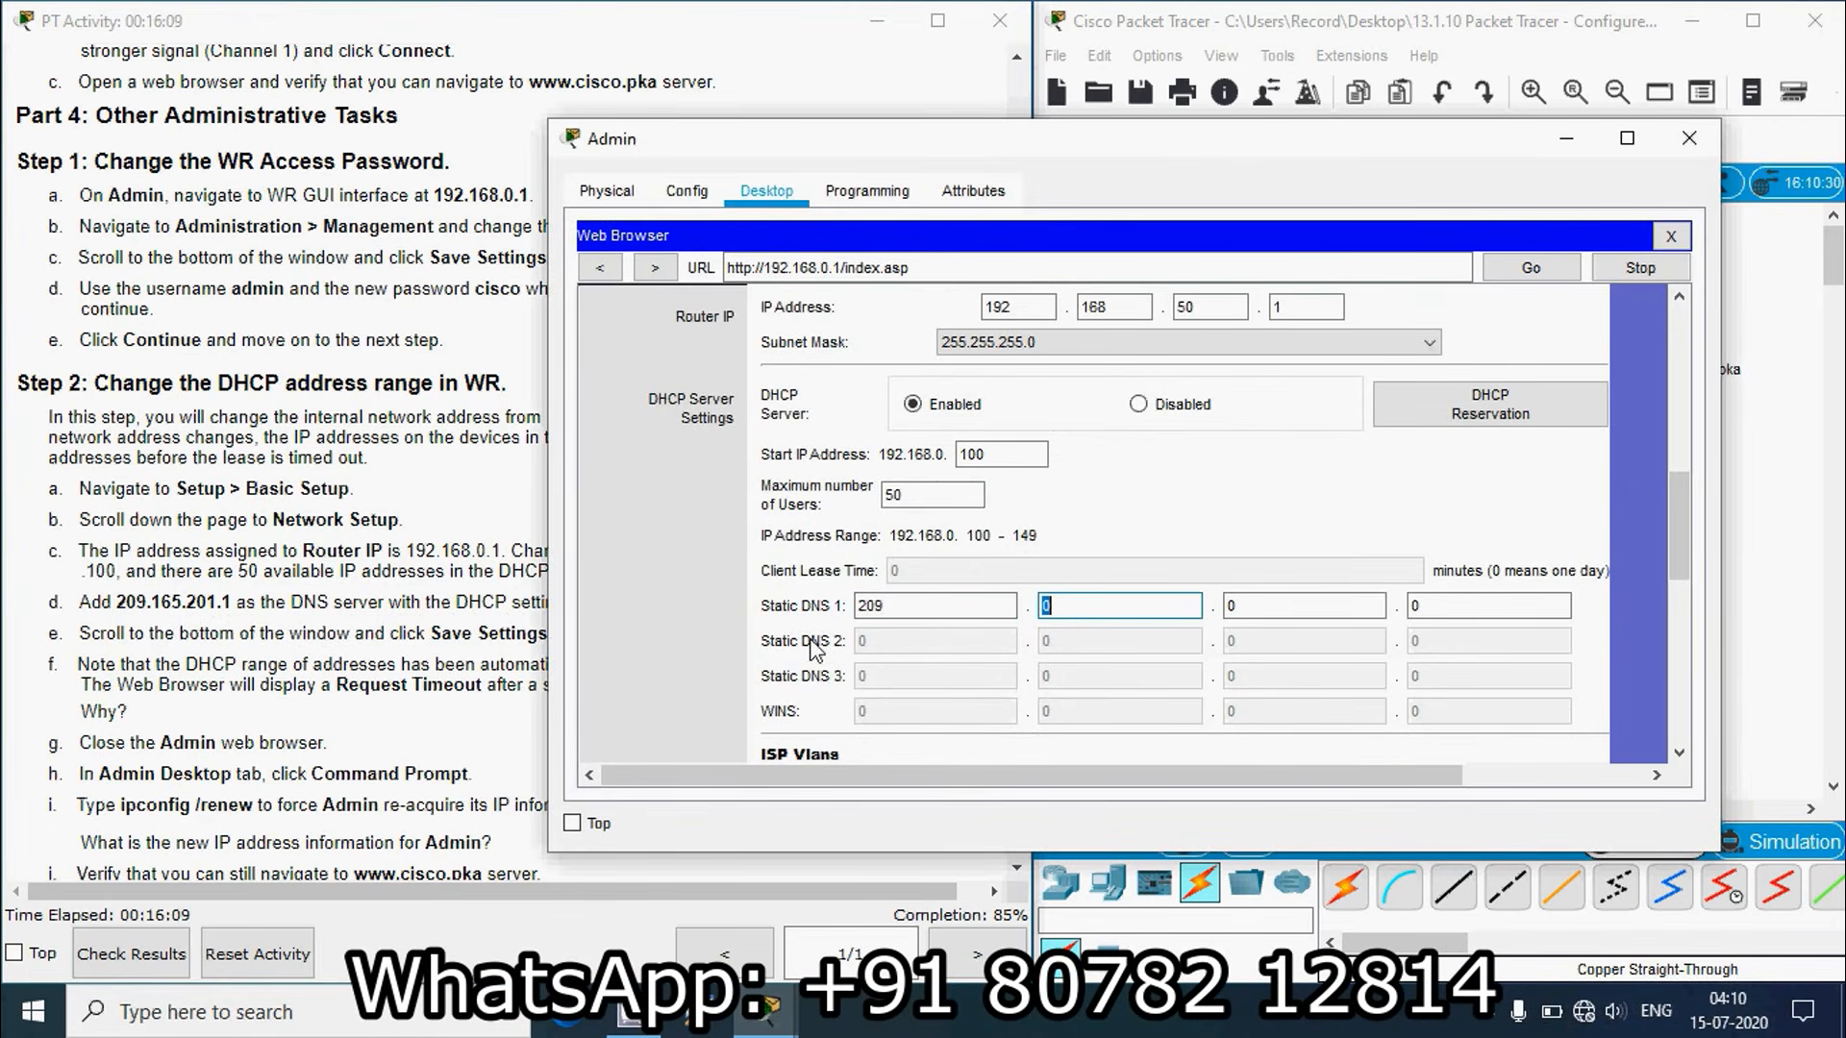
key(Tab)
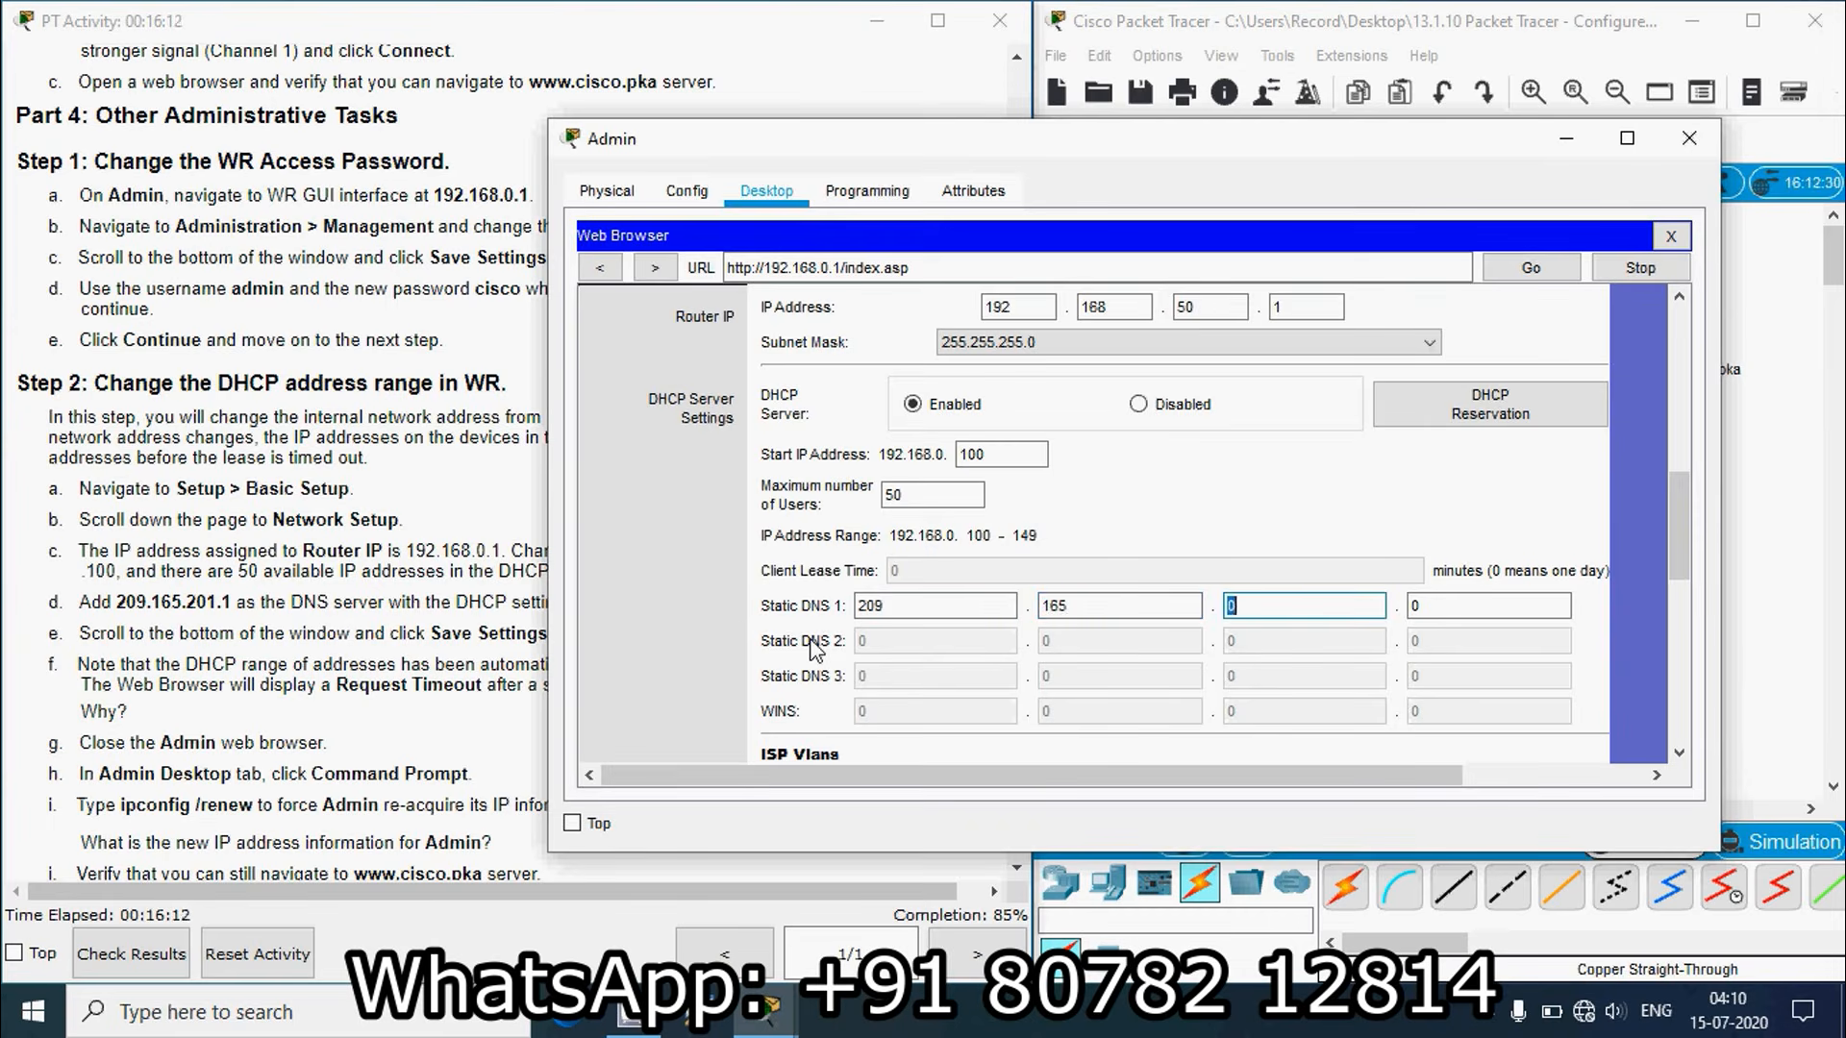
key(Tab)
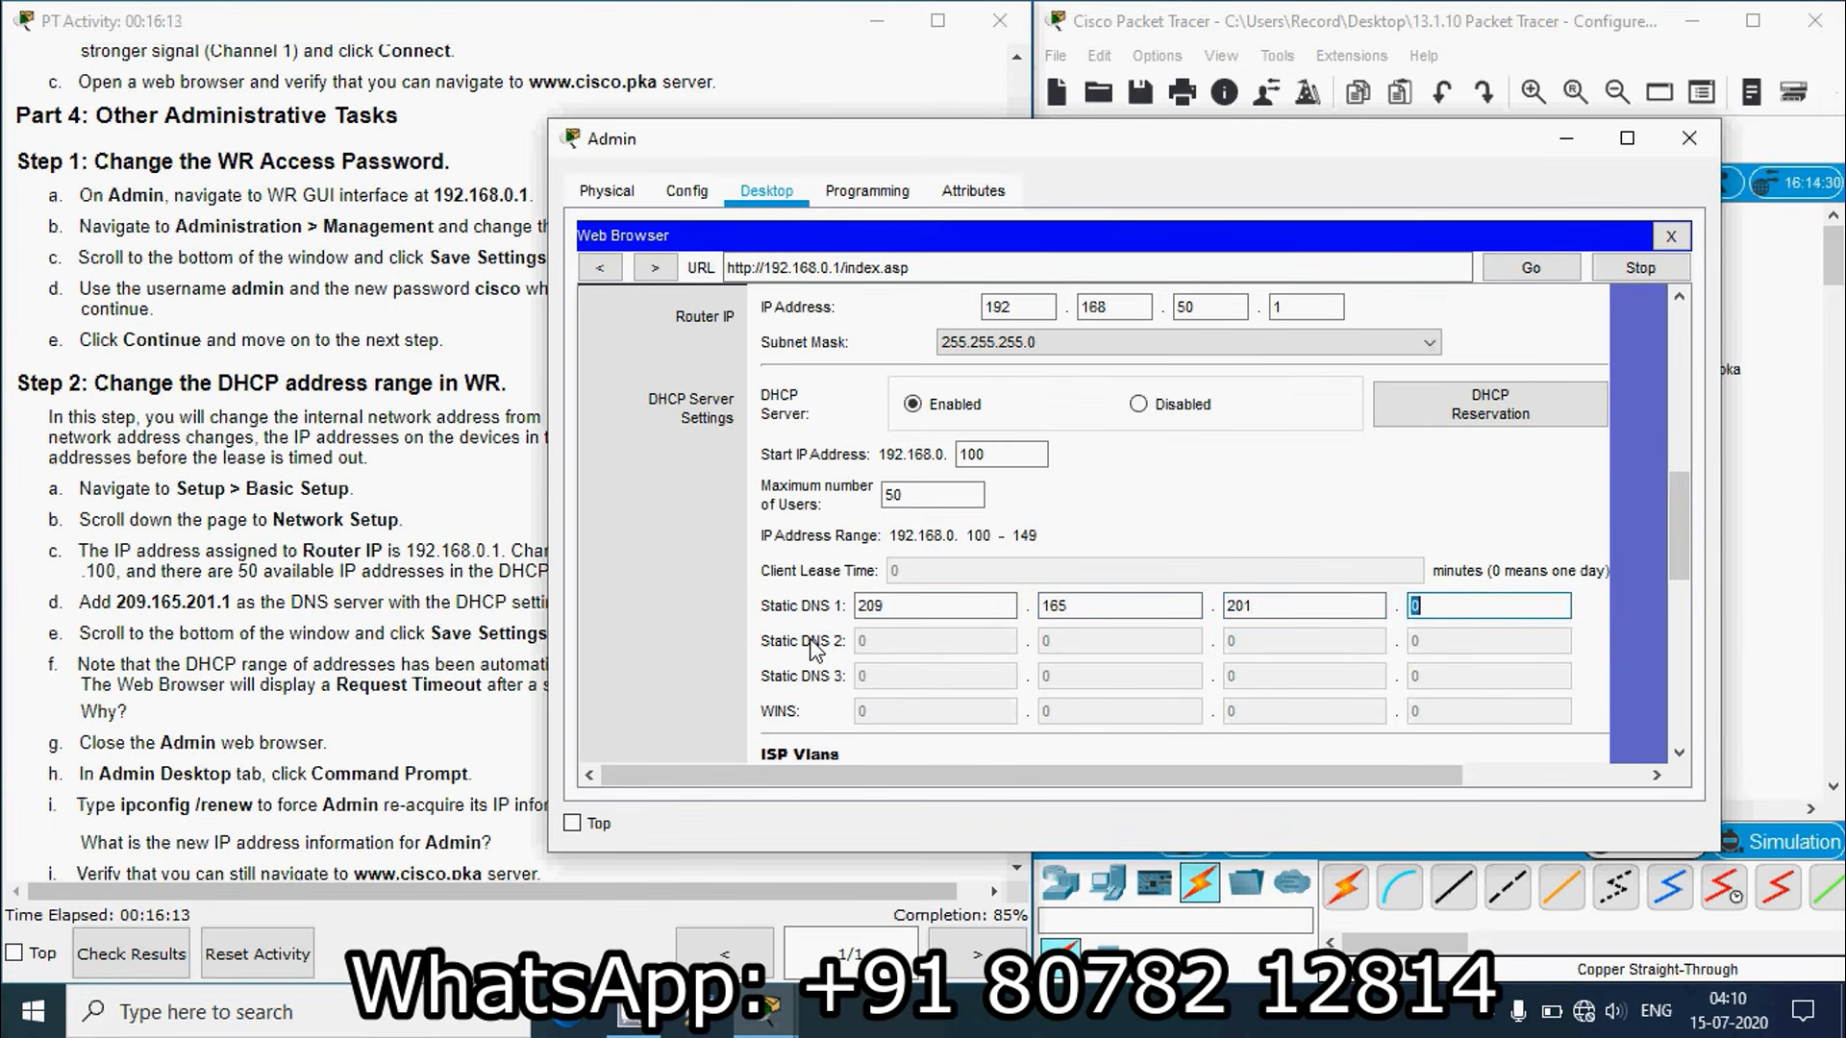
Step: Check the instructions, then save the router settings at the bottom of the page
click(445, 670)
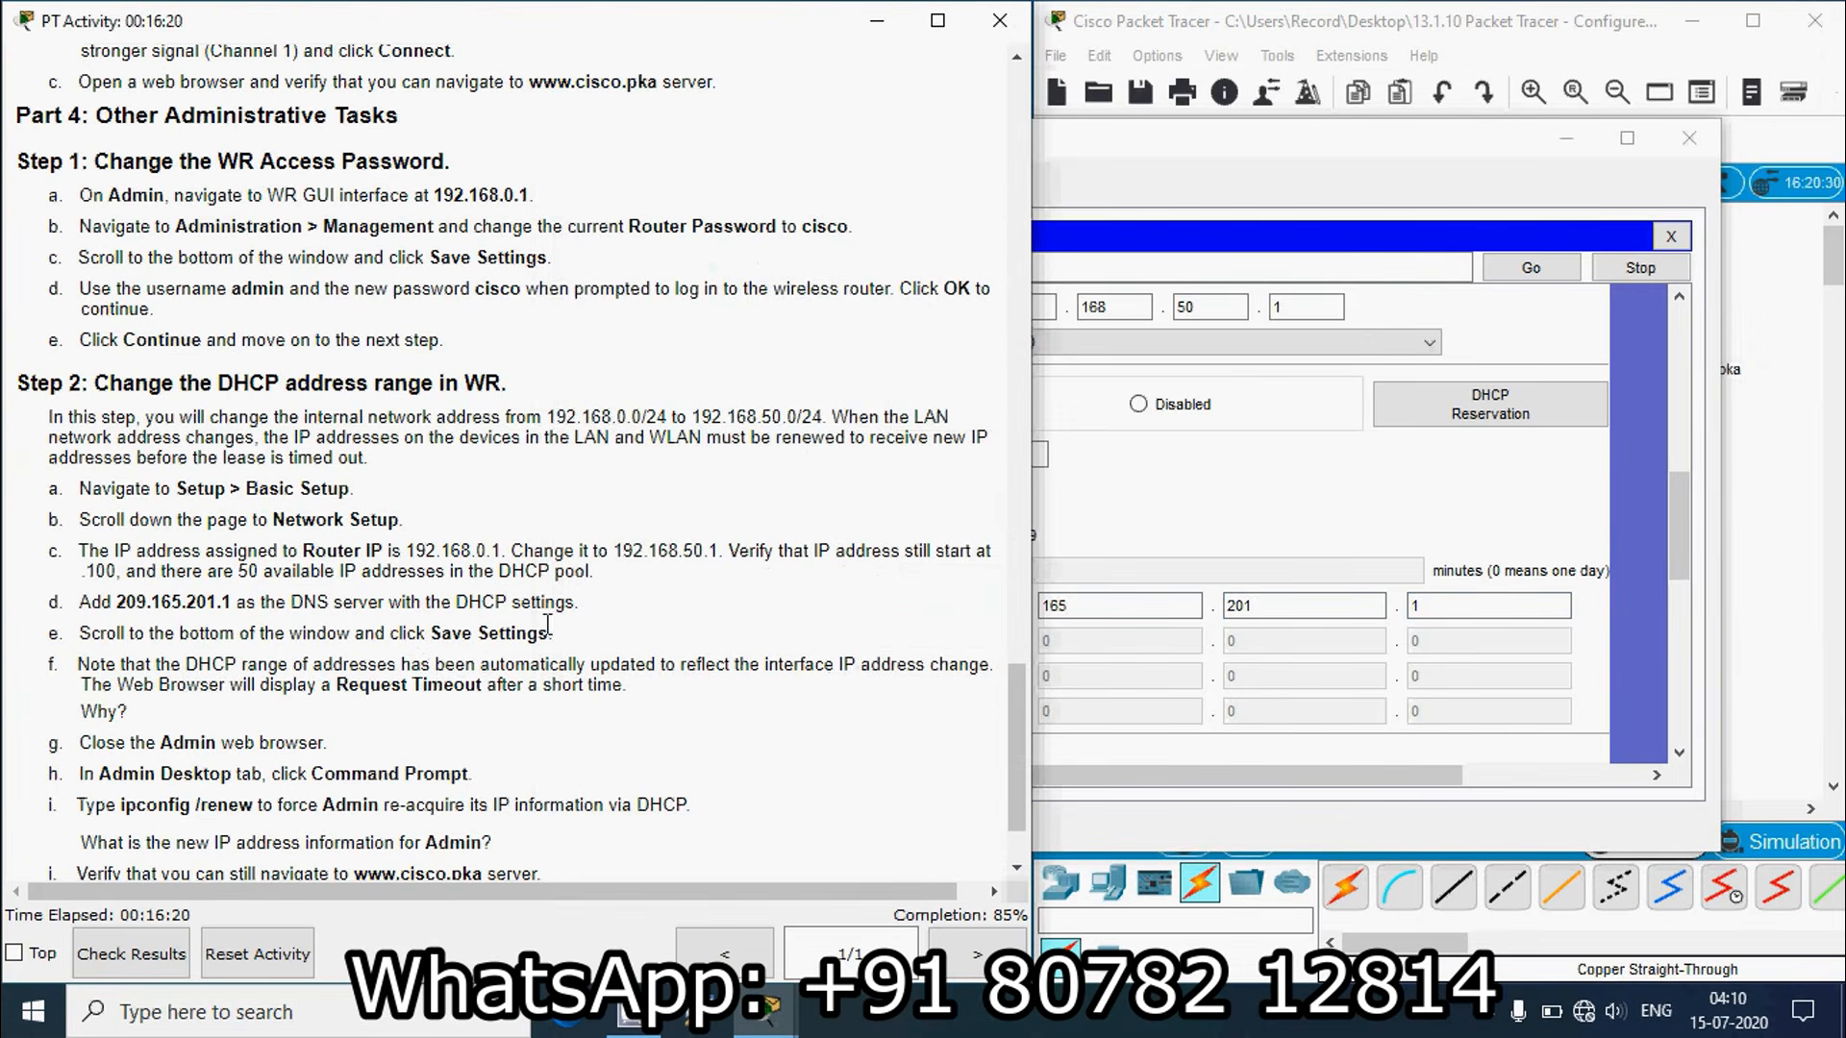
drag(1681, 523, 1691, 676)
click(1200, 714)
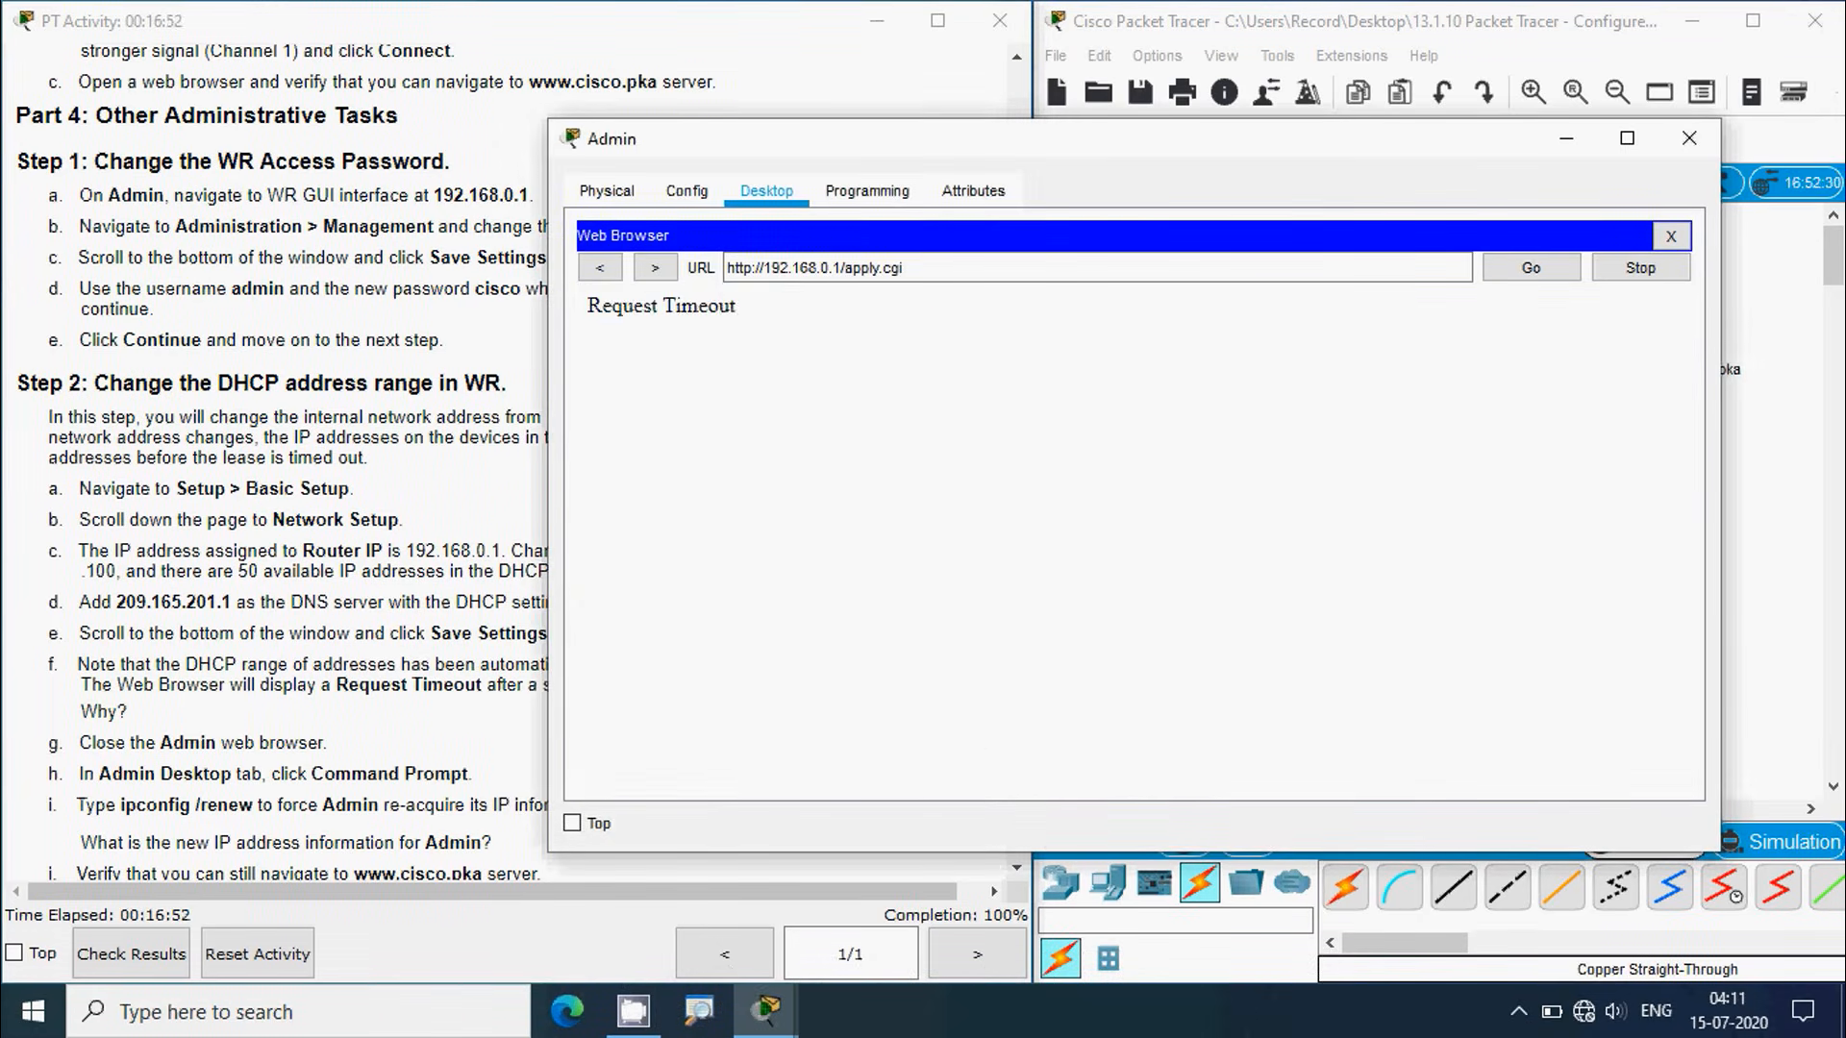
Step: After the Request Timeout, close Admin's web browser to return to its Desktop tools
click(416, 684)
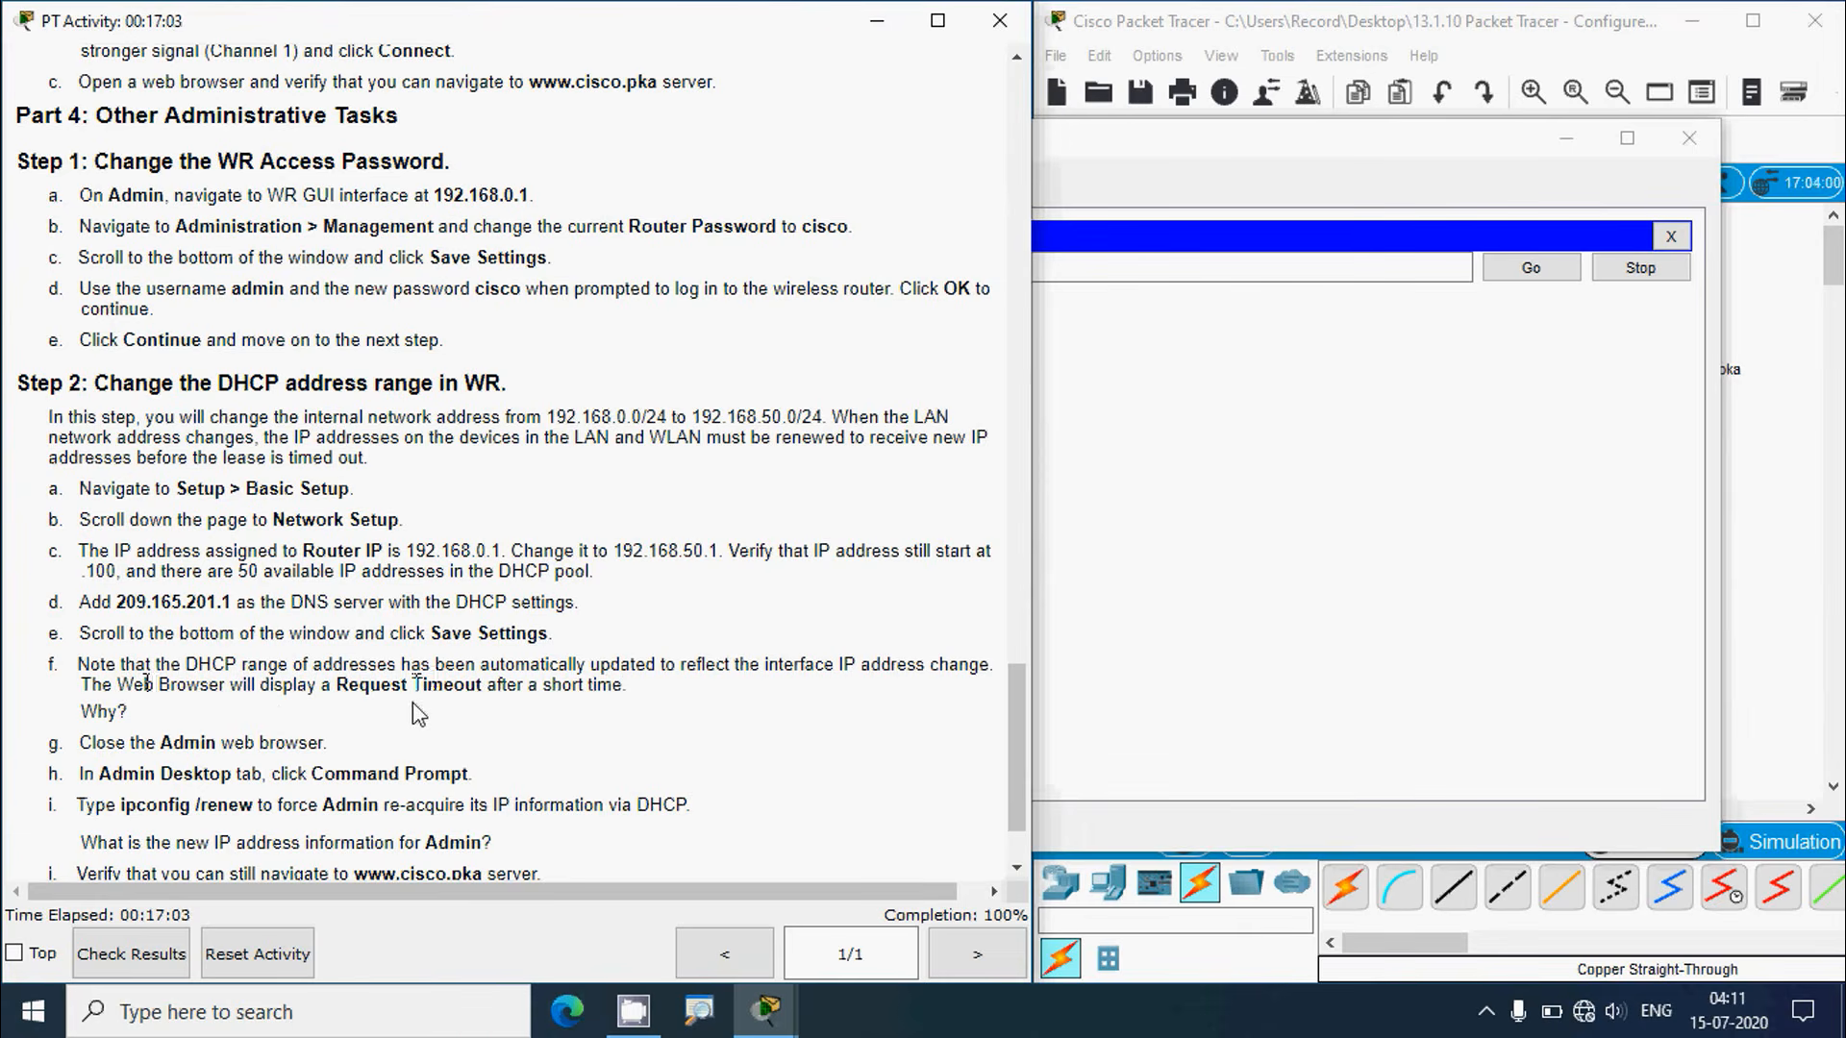
click(1143, 189)
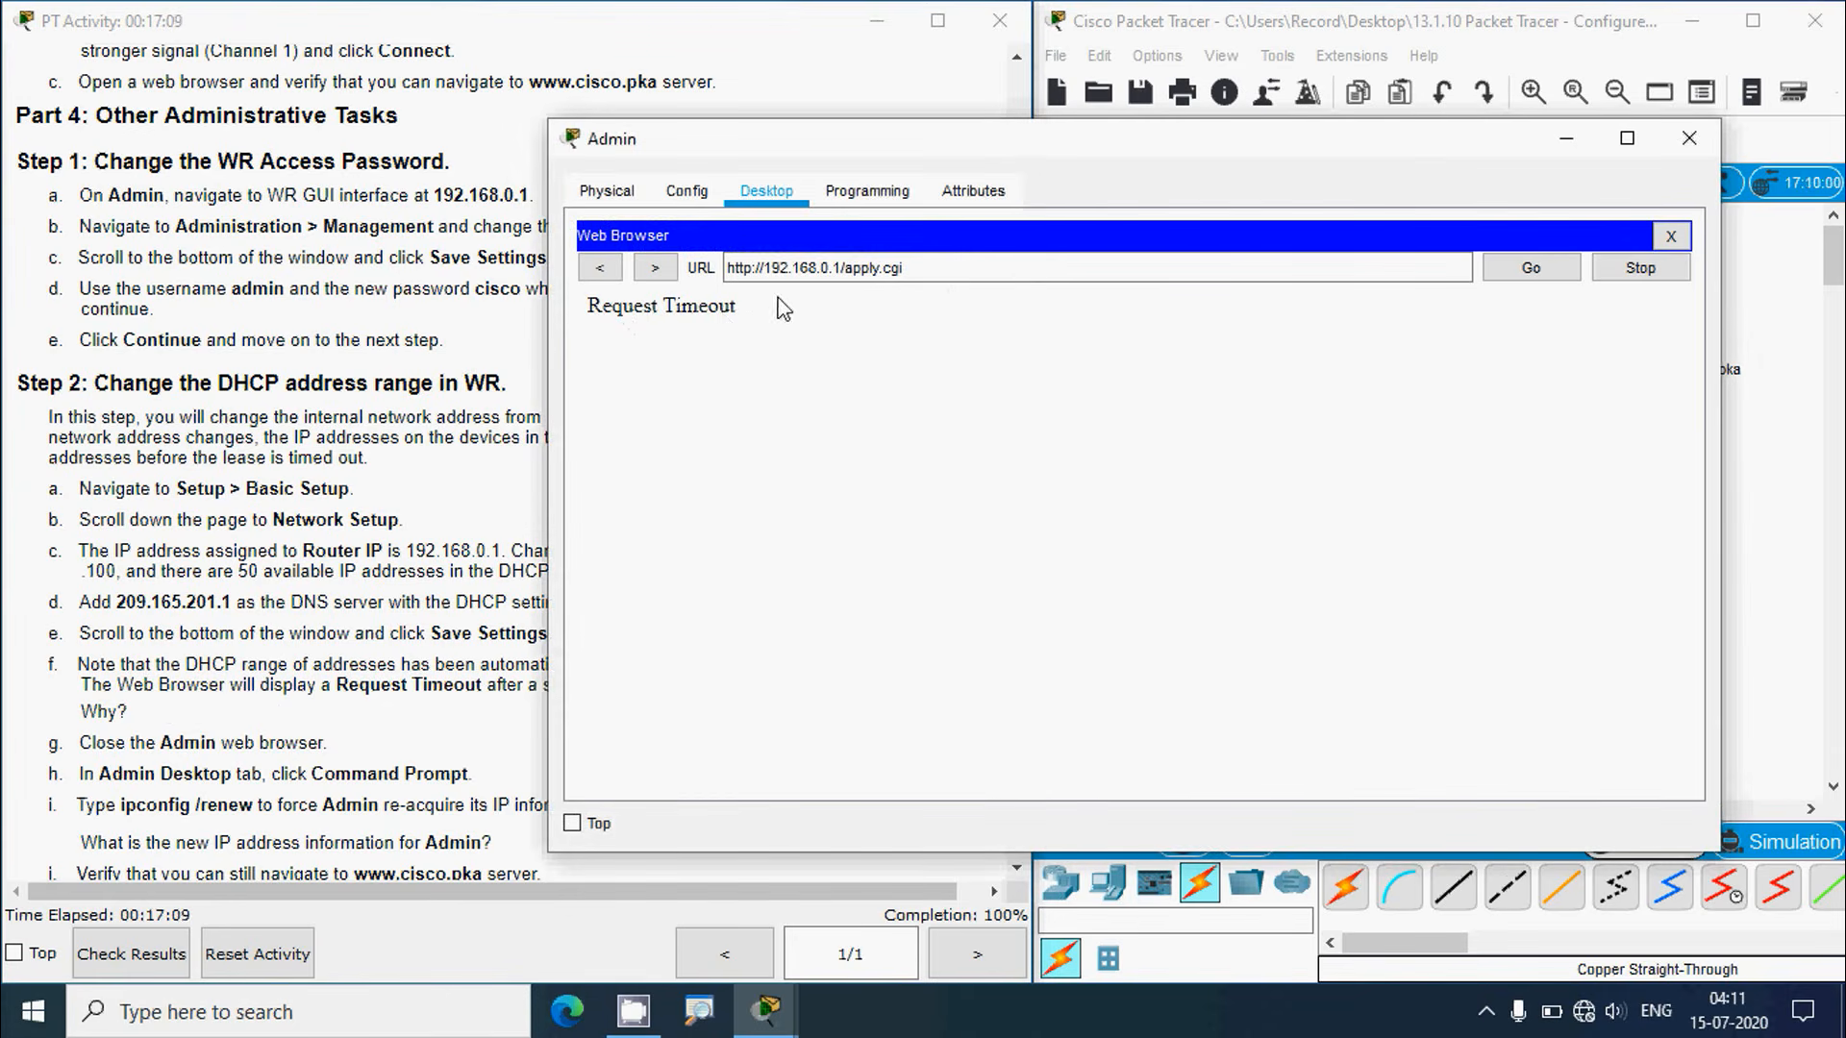
click(908, 269)
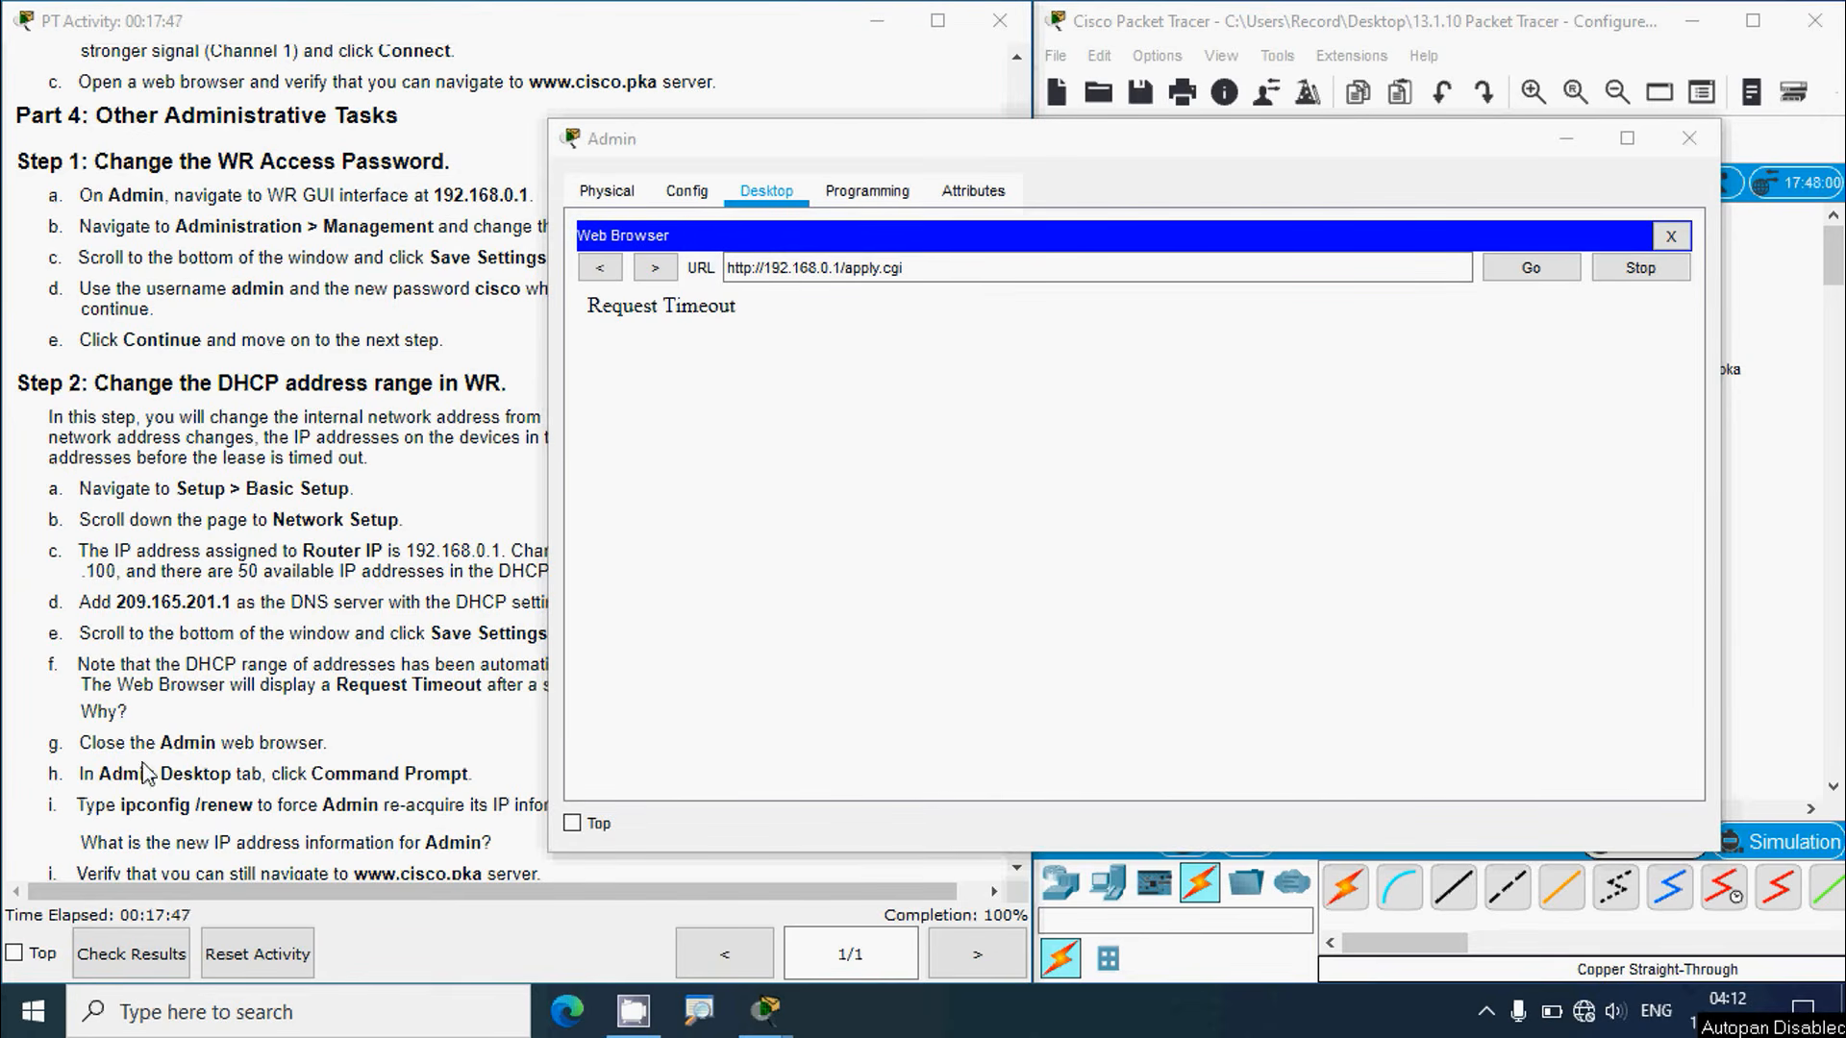
click(1671, 235)
click(495, 663)
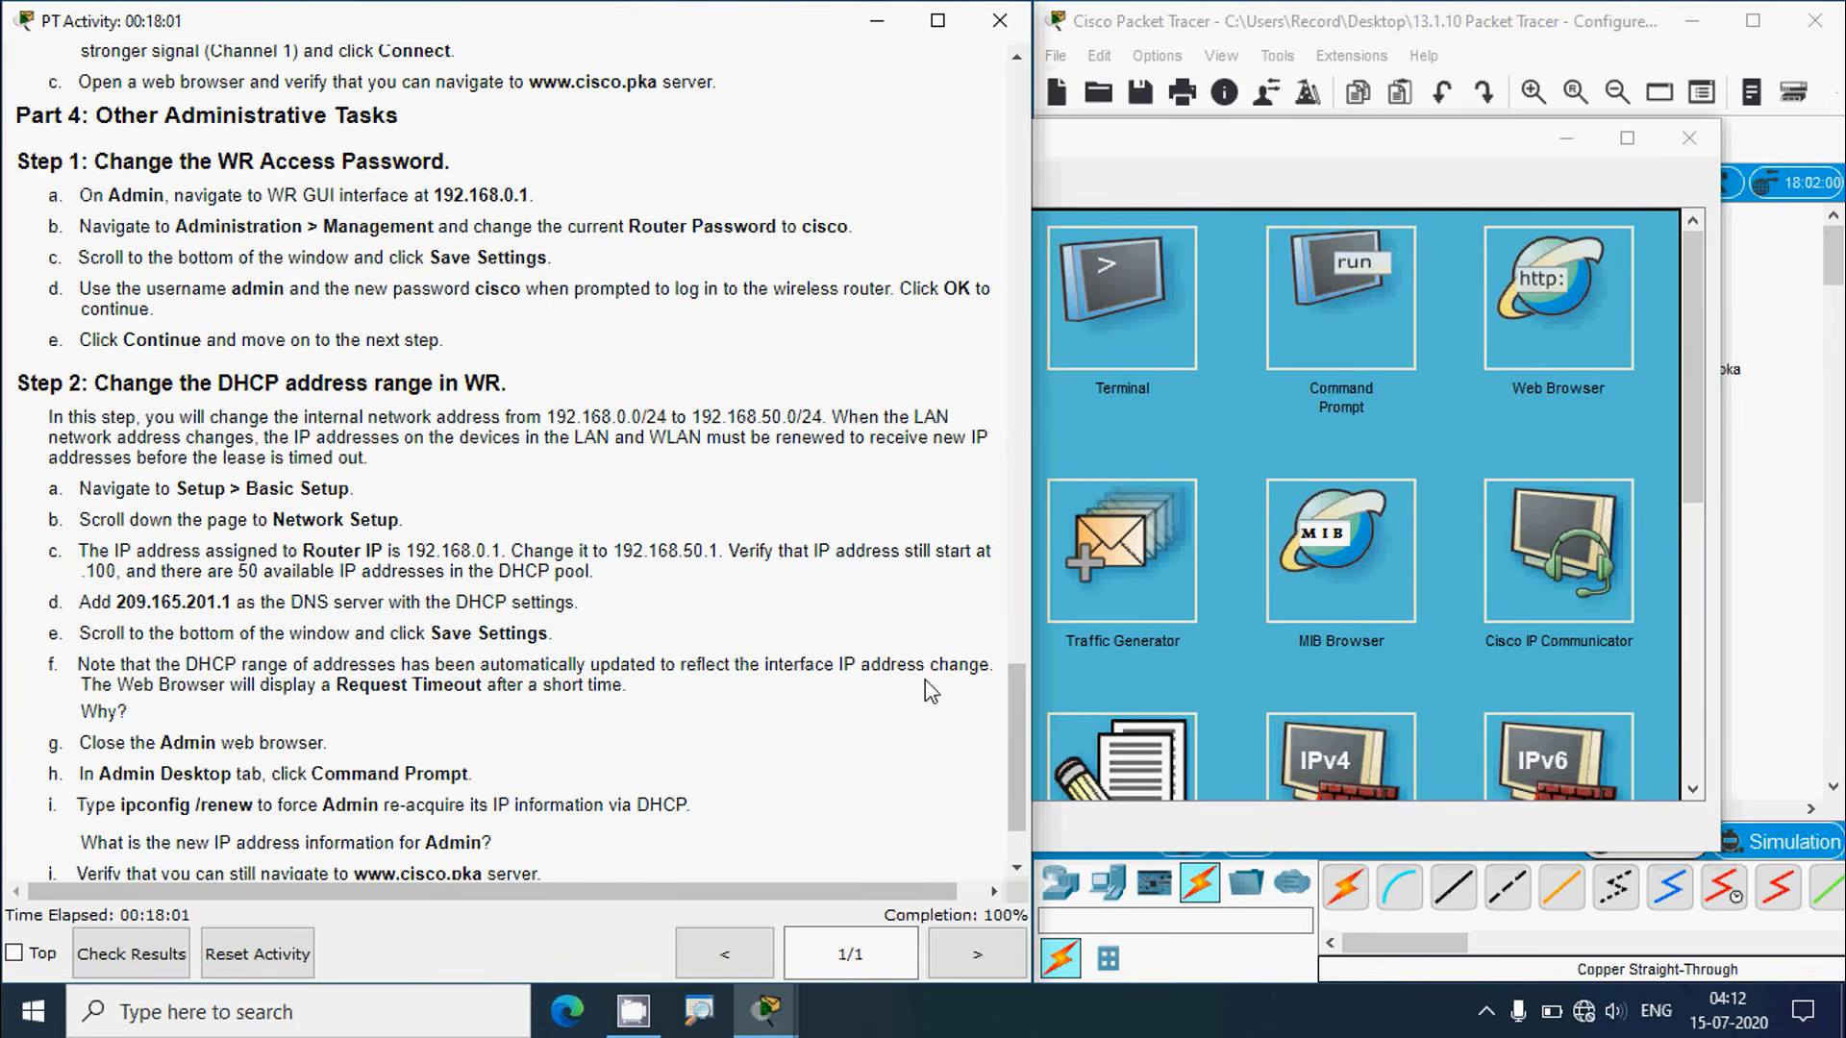
Step: Run ipconfig /renew in Admin's Command Prompt
click(1337, 308)
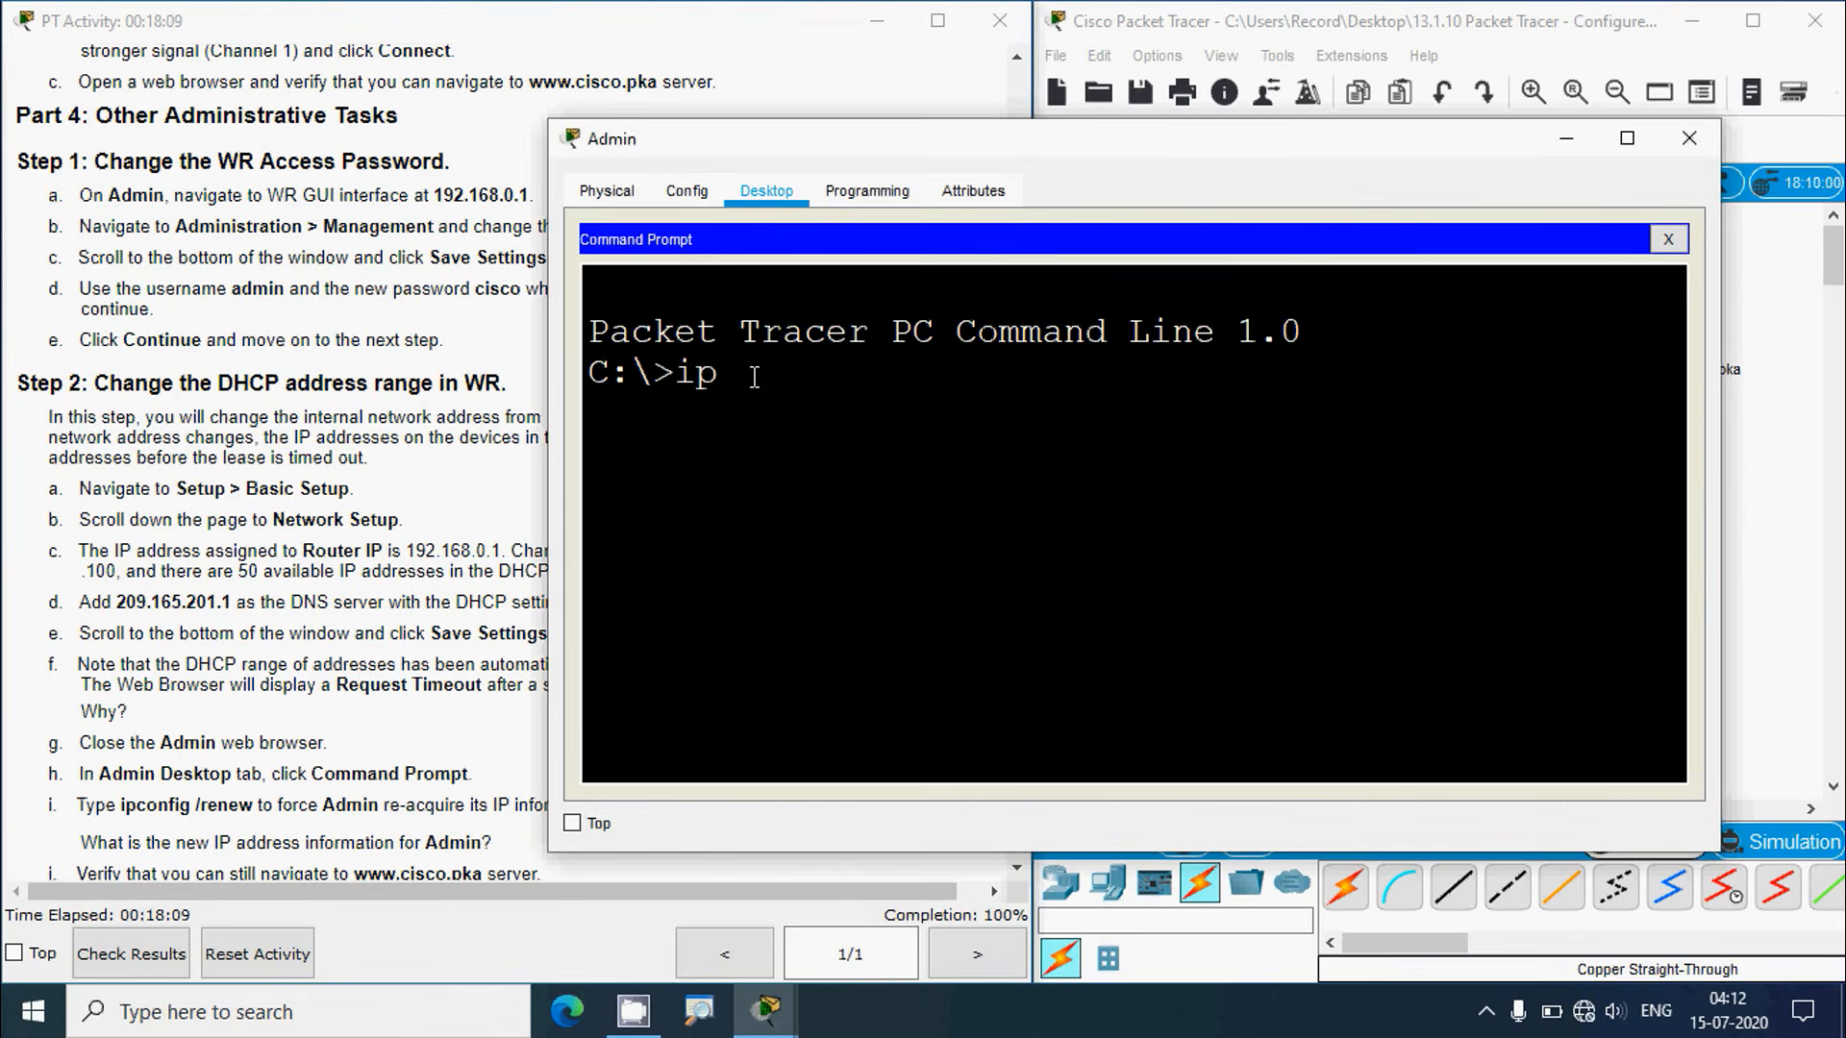
text(config /)
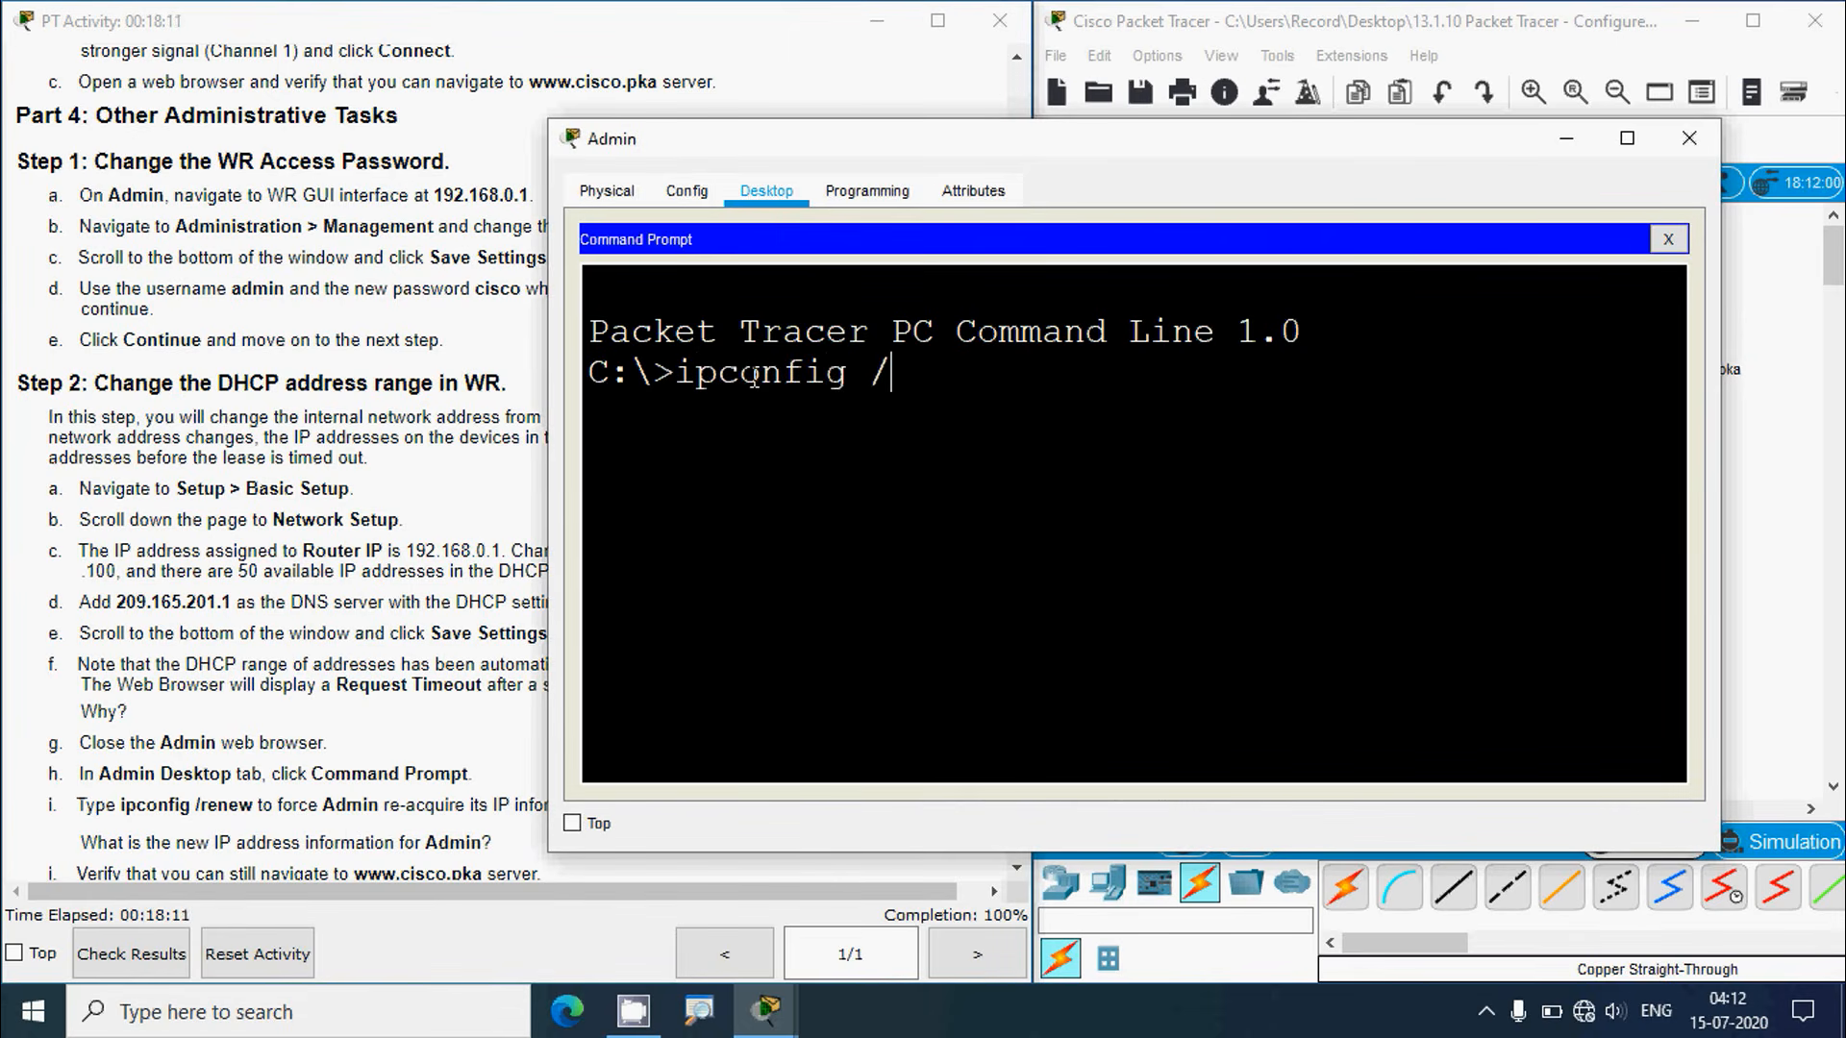
text(renew)
key(Return)
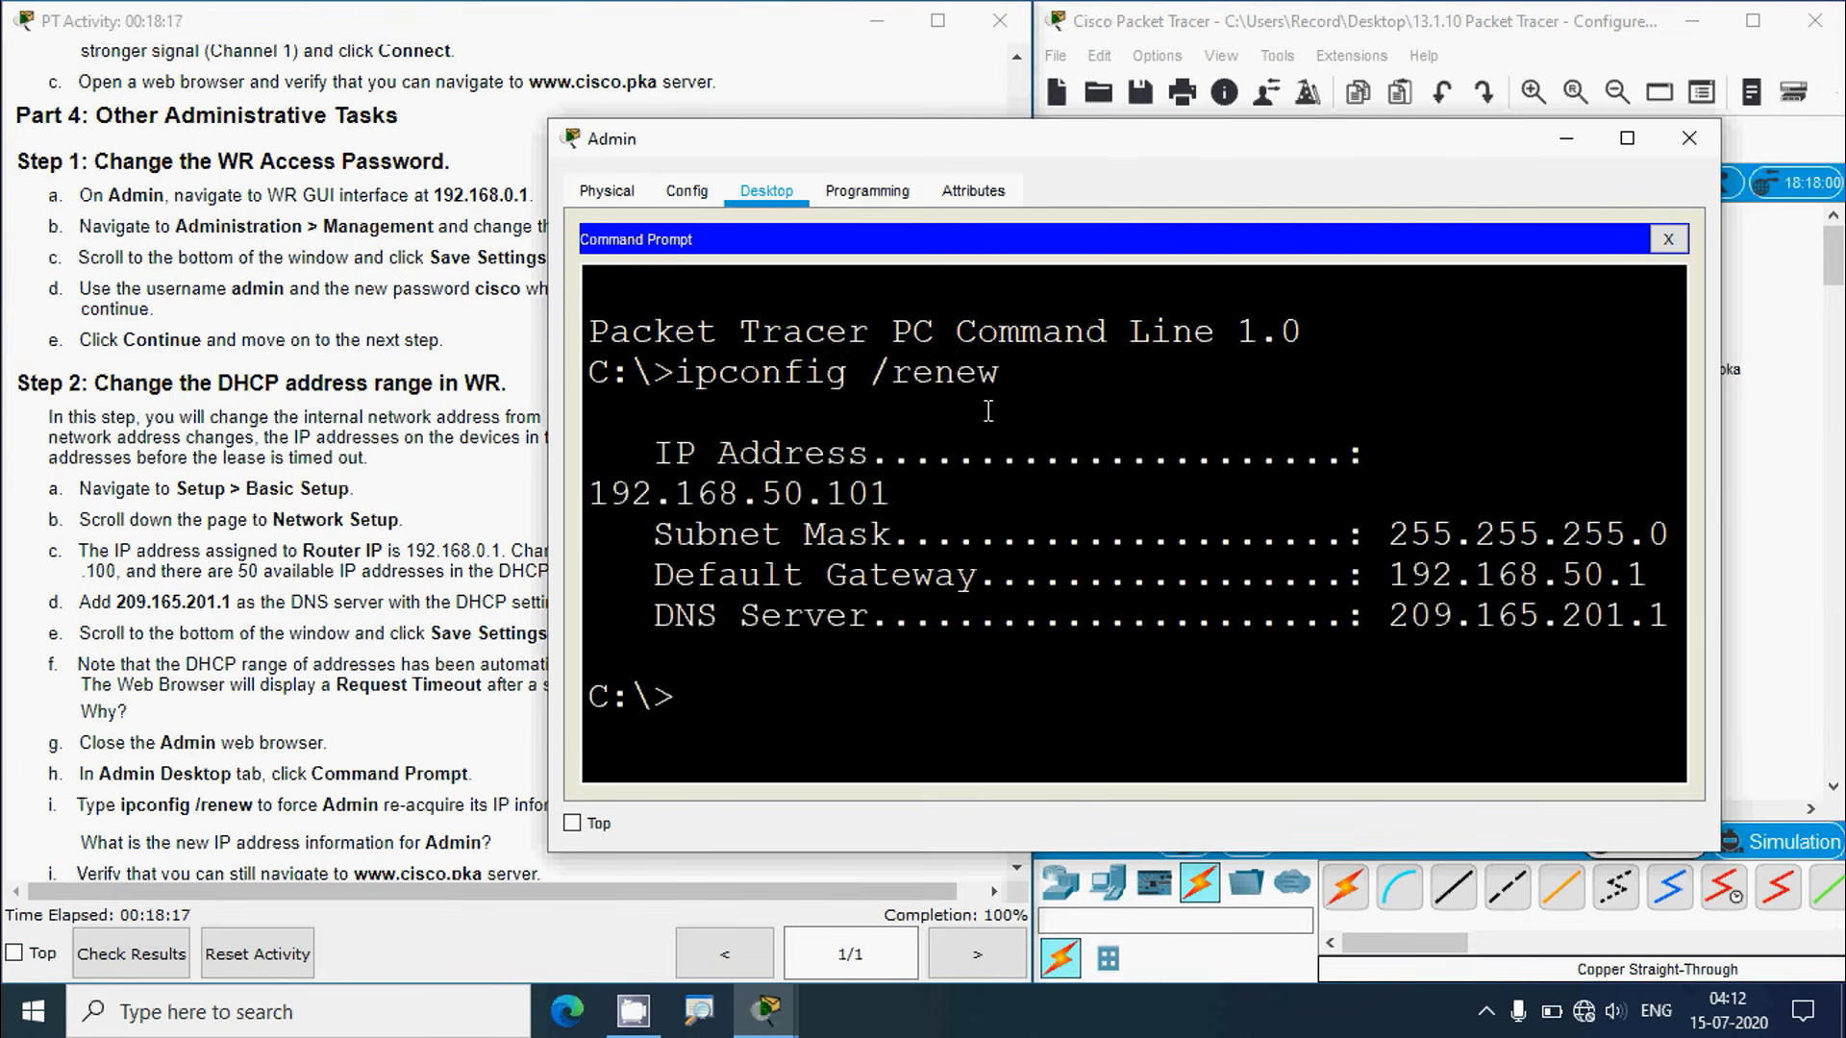
Step: Highlight IP 192.168.50.101, mask 255.255.255.0, gateway 192.168.50.1 and DNS 209.165.201.1, then close Admin
click(1627, 137)
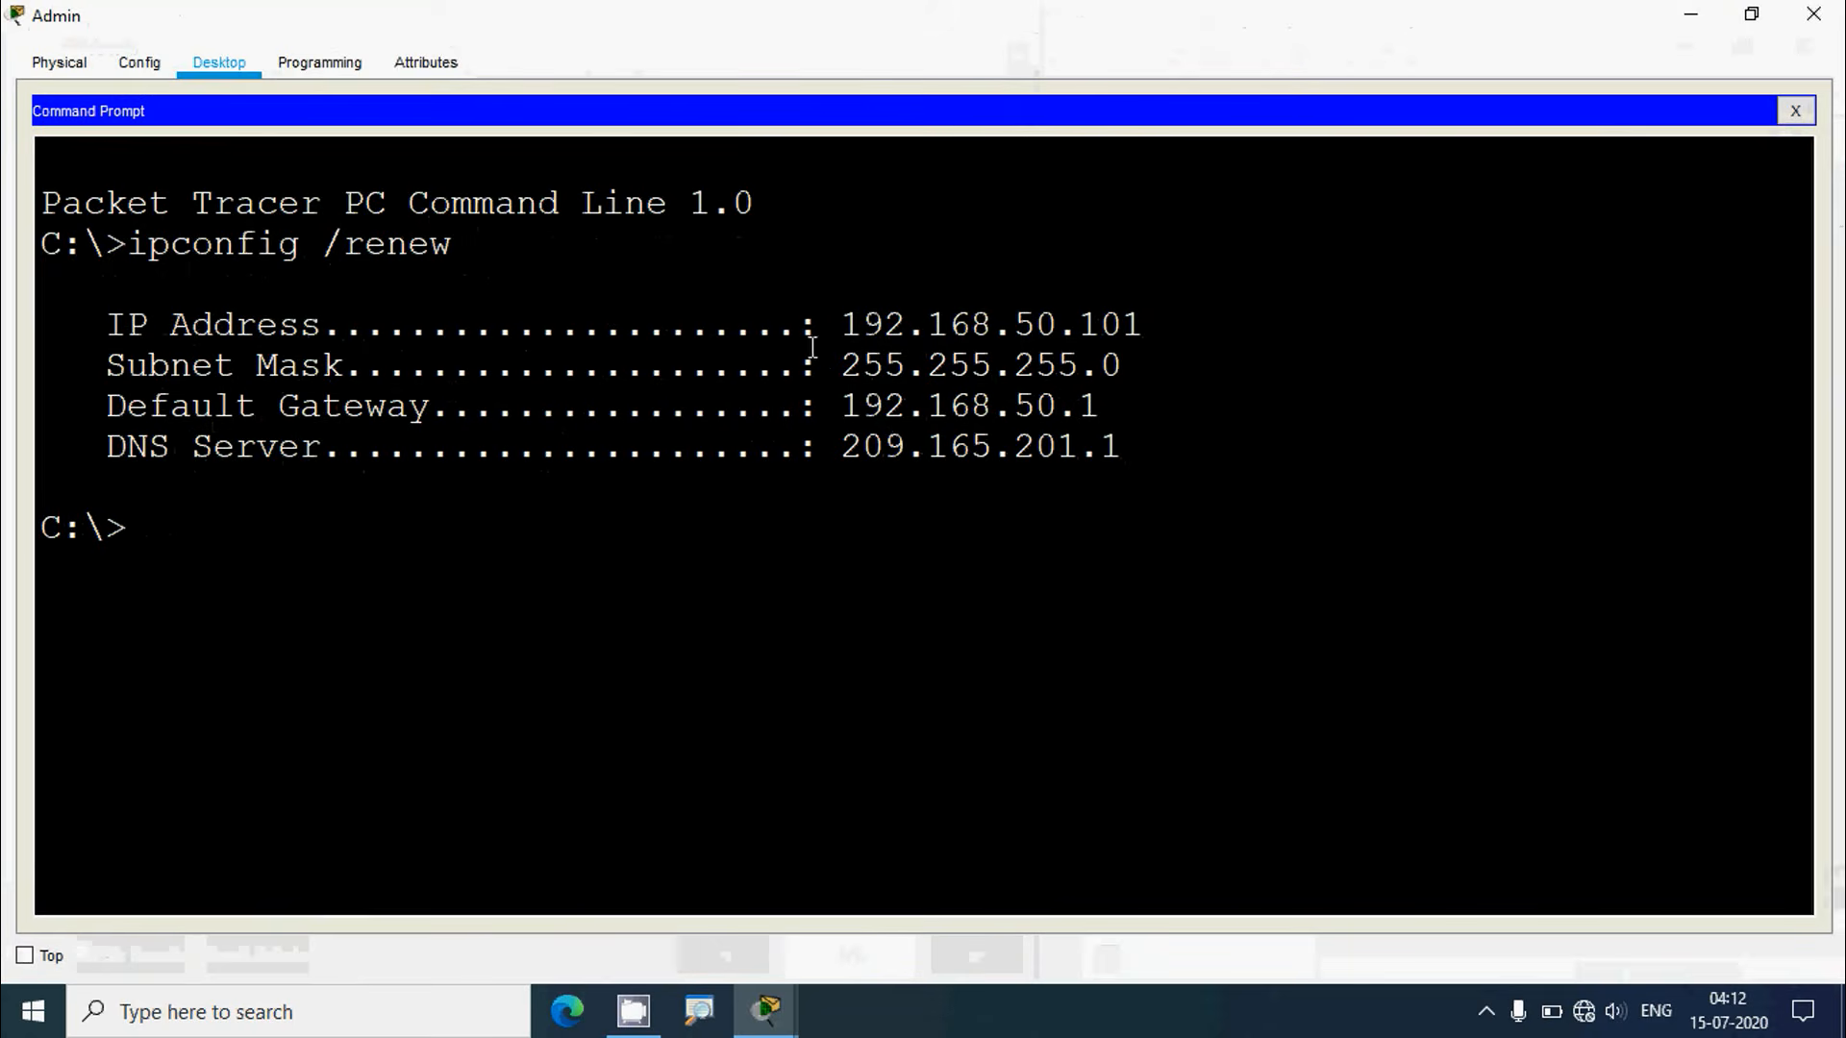
drag(836, 324, 1146, 325)
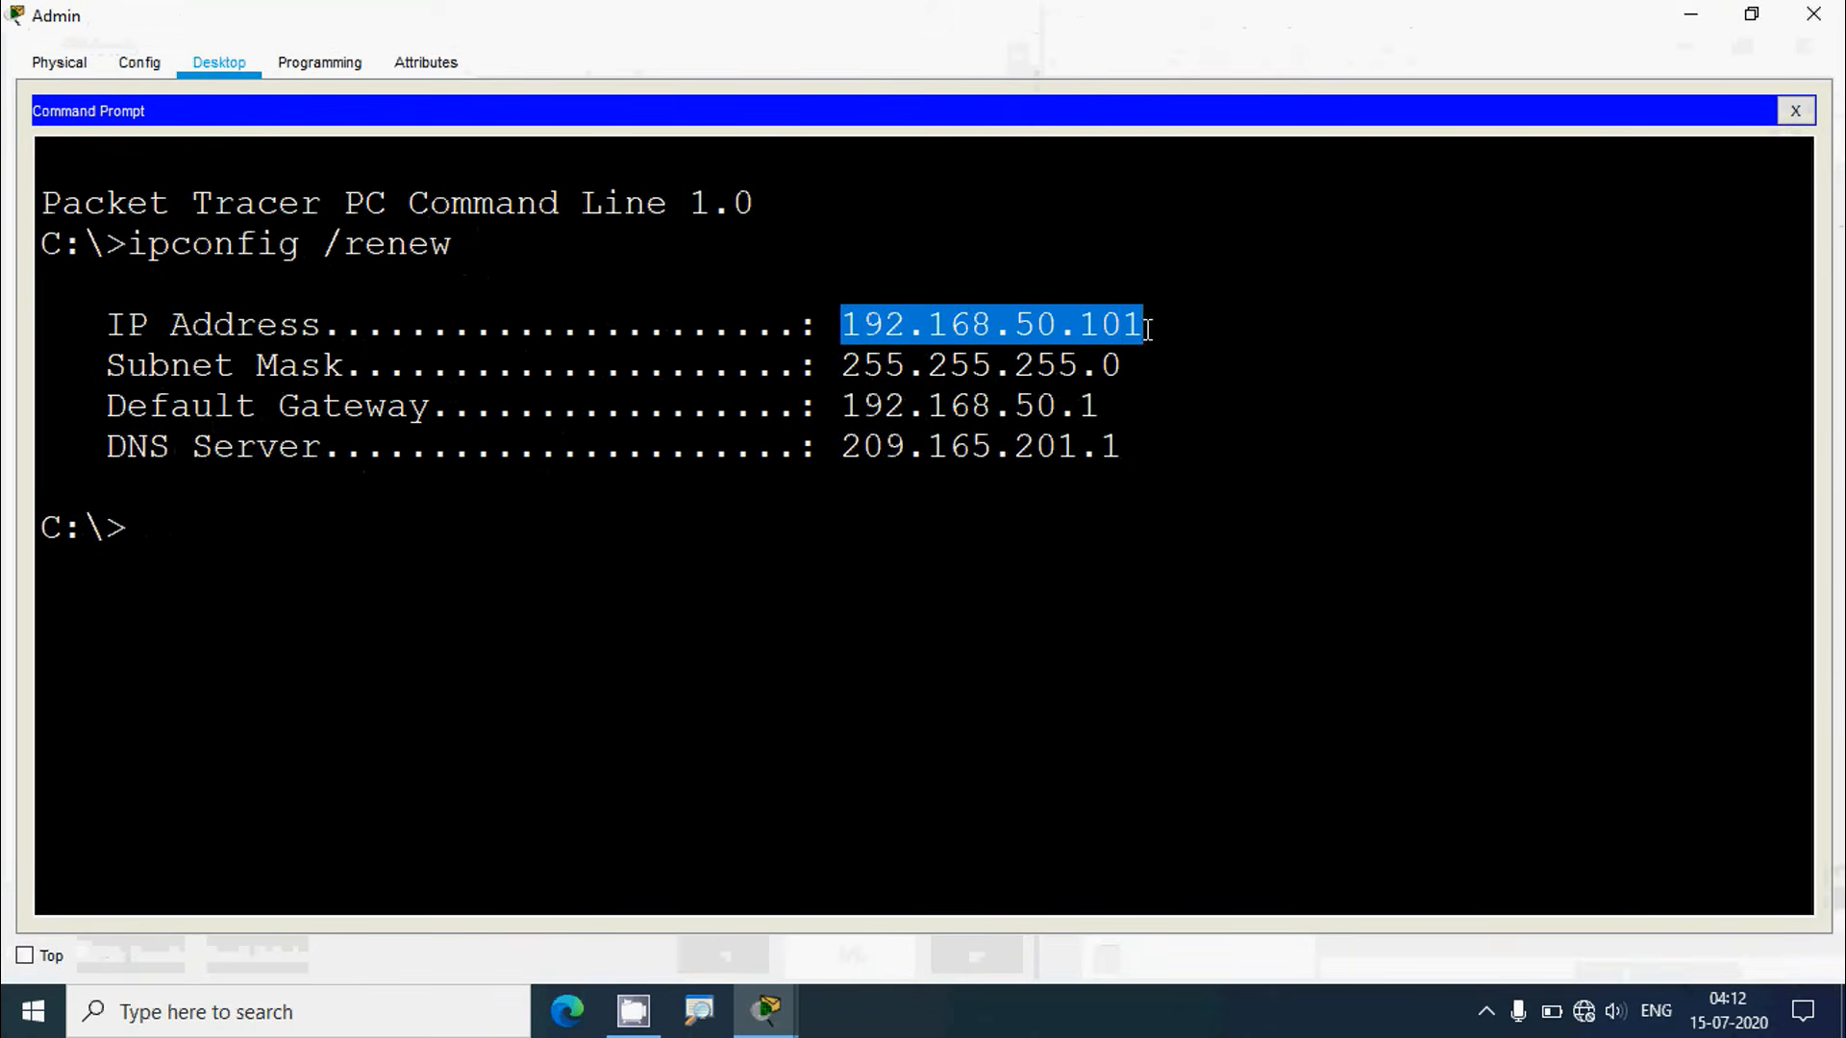
drag(843, 365, 1079, 365)
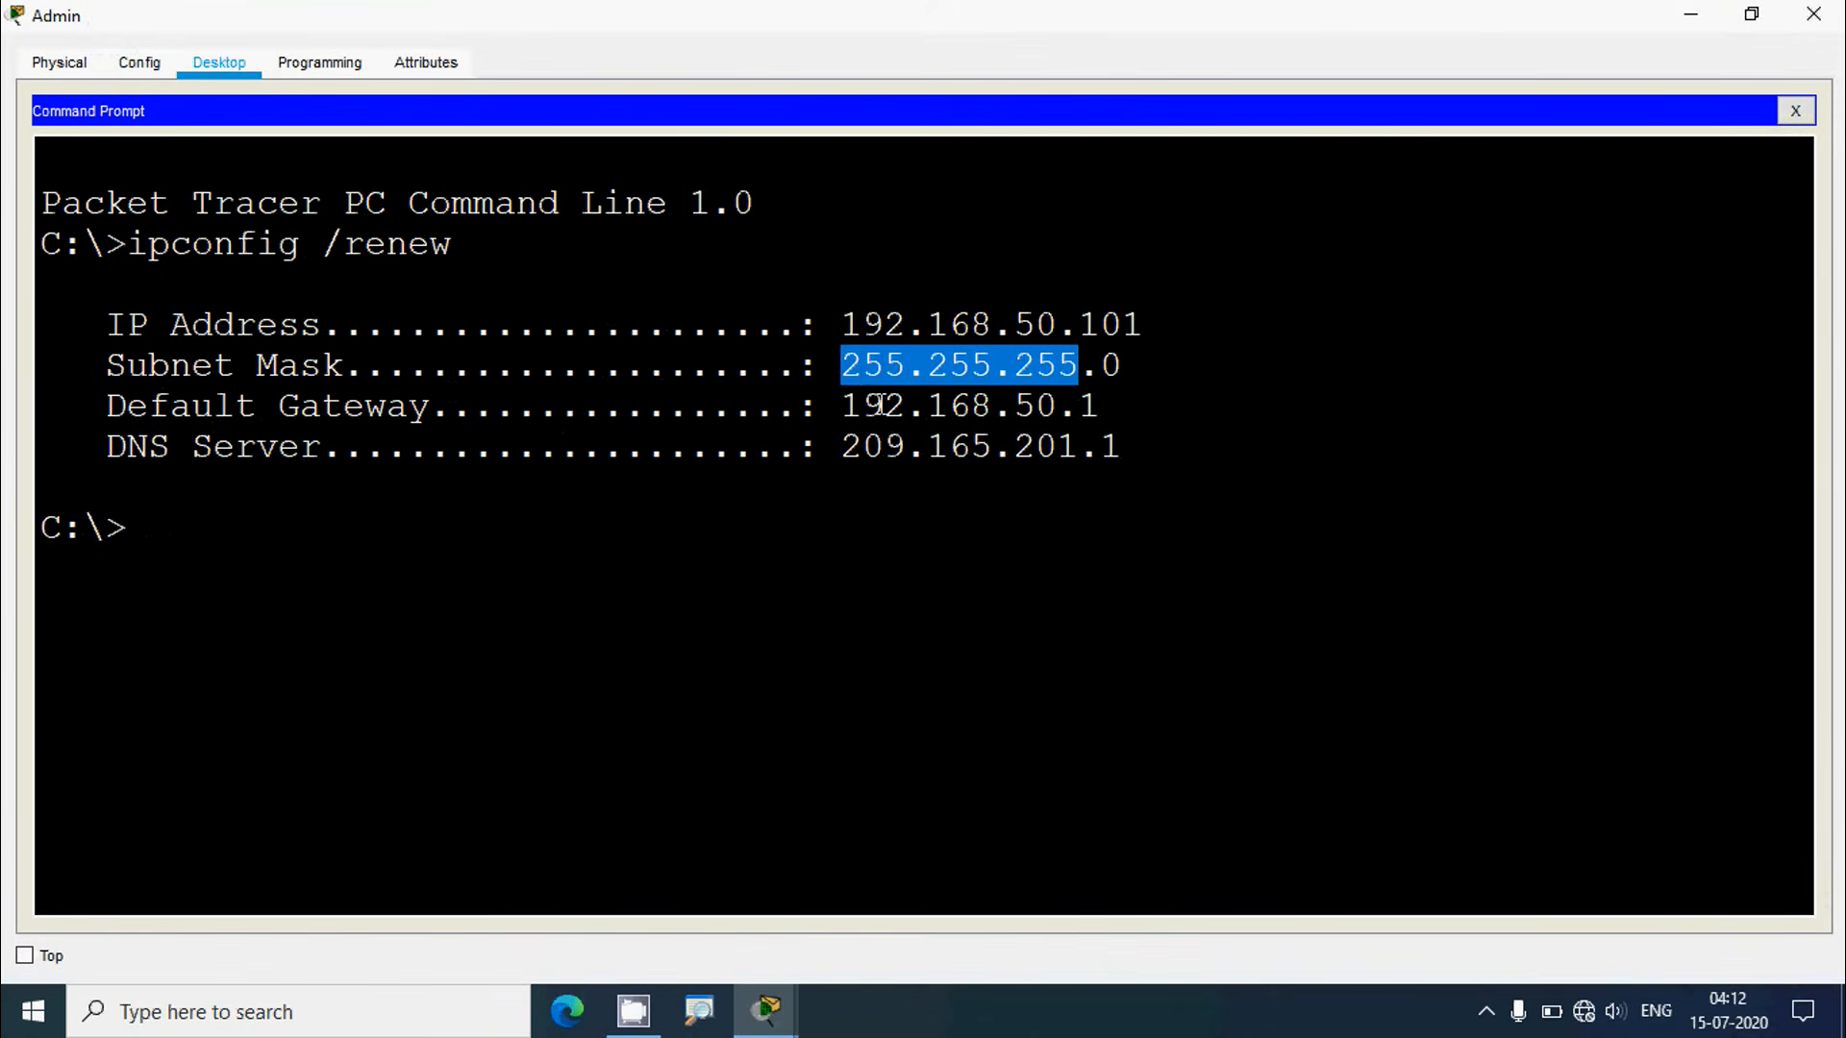
drag(862, 405, 1102, 406)
drag(844, 447, 1115, 447)
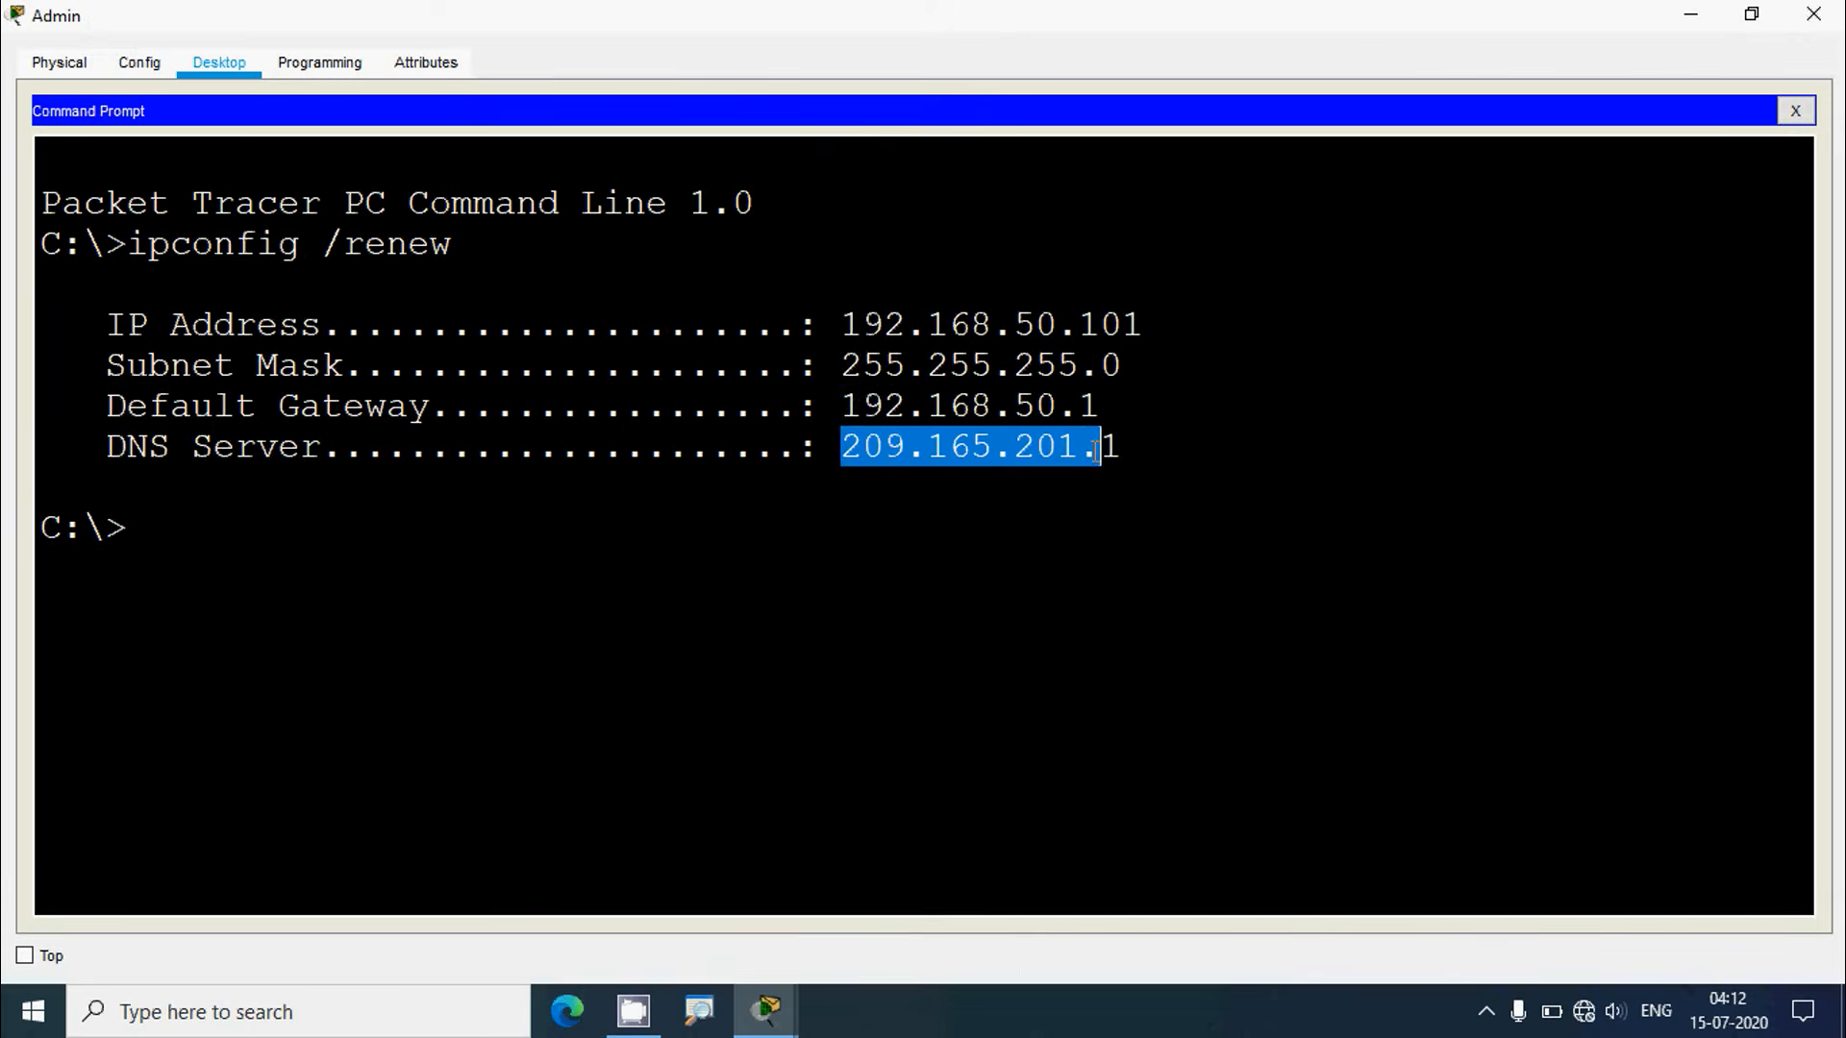
click(1813, 13)
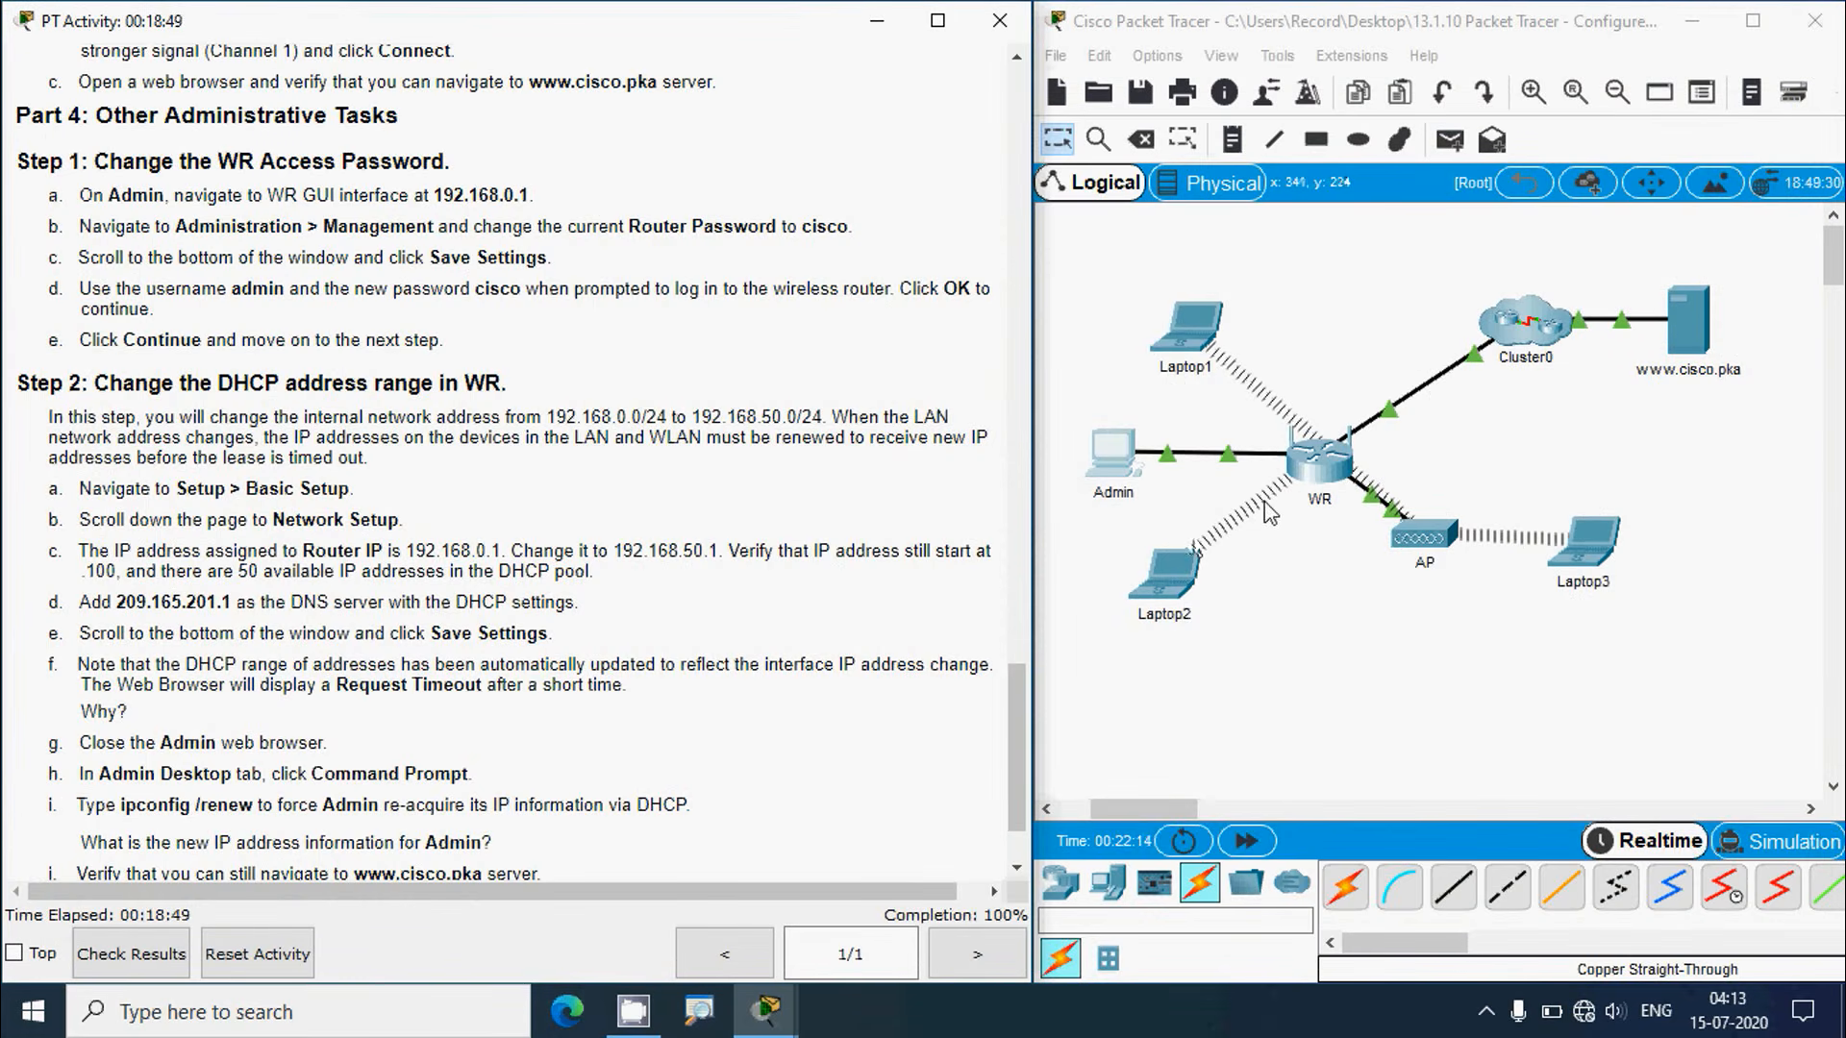
Step: Log in to the router at 192.168.50.1 from Admin's web browser as admin
click(1132, 477)
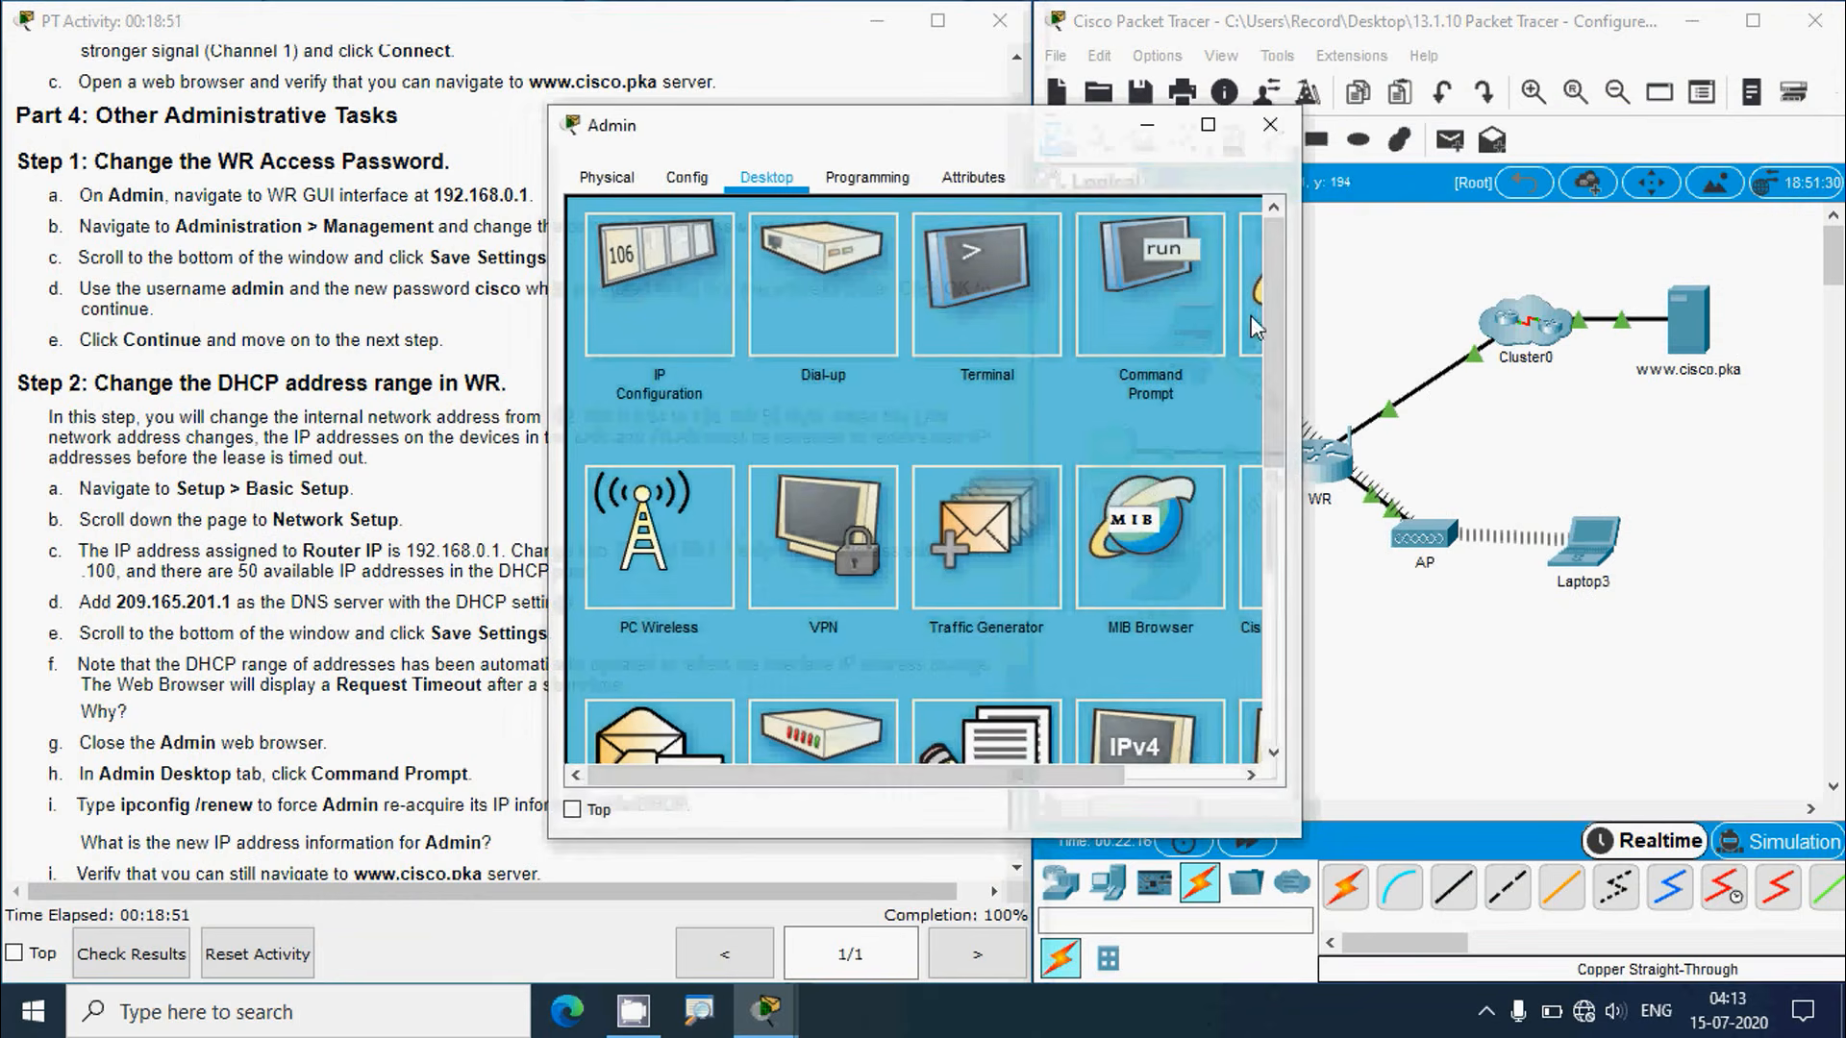
click(911, 329)
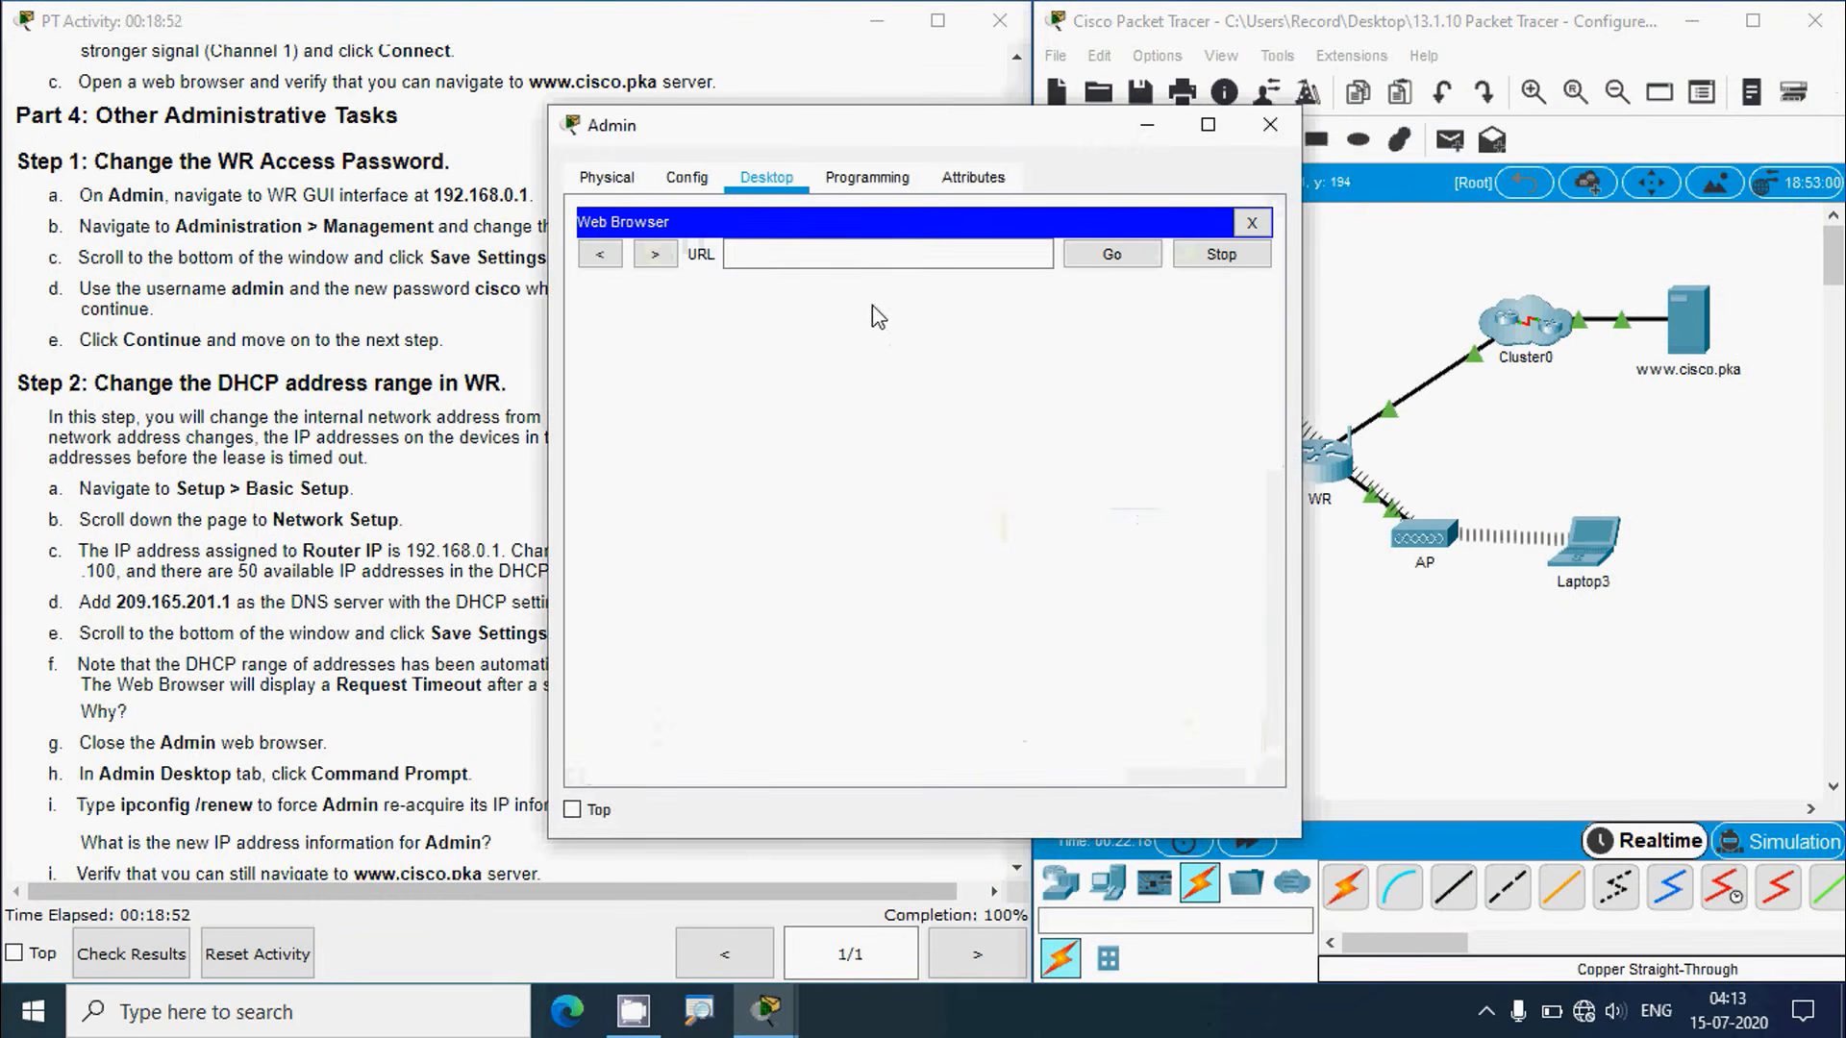
click(869, 256)
text(192)
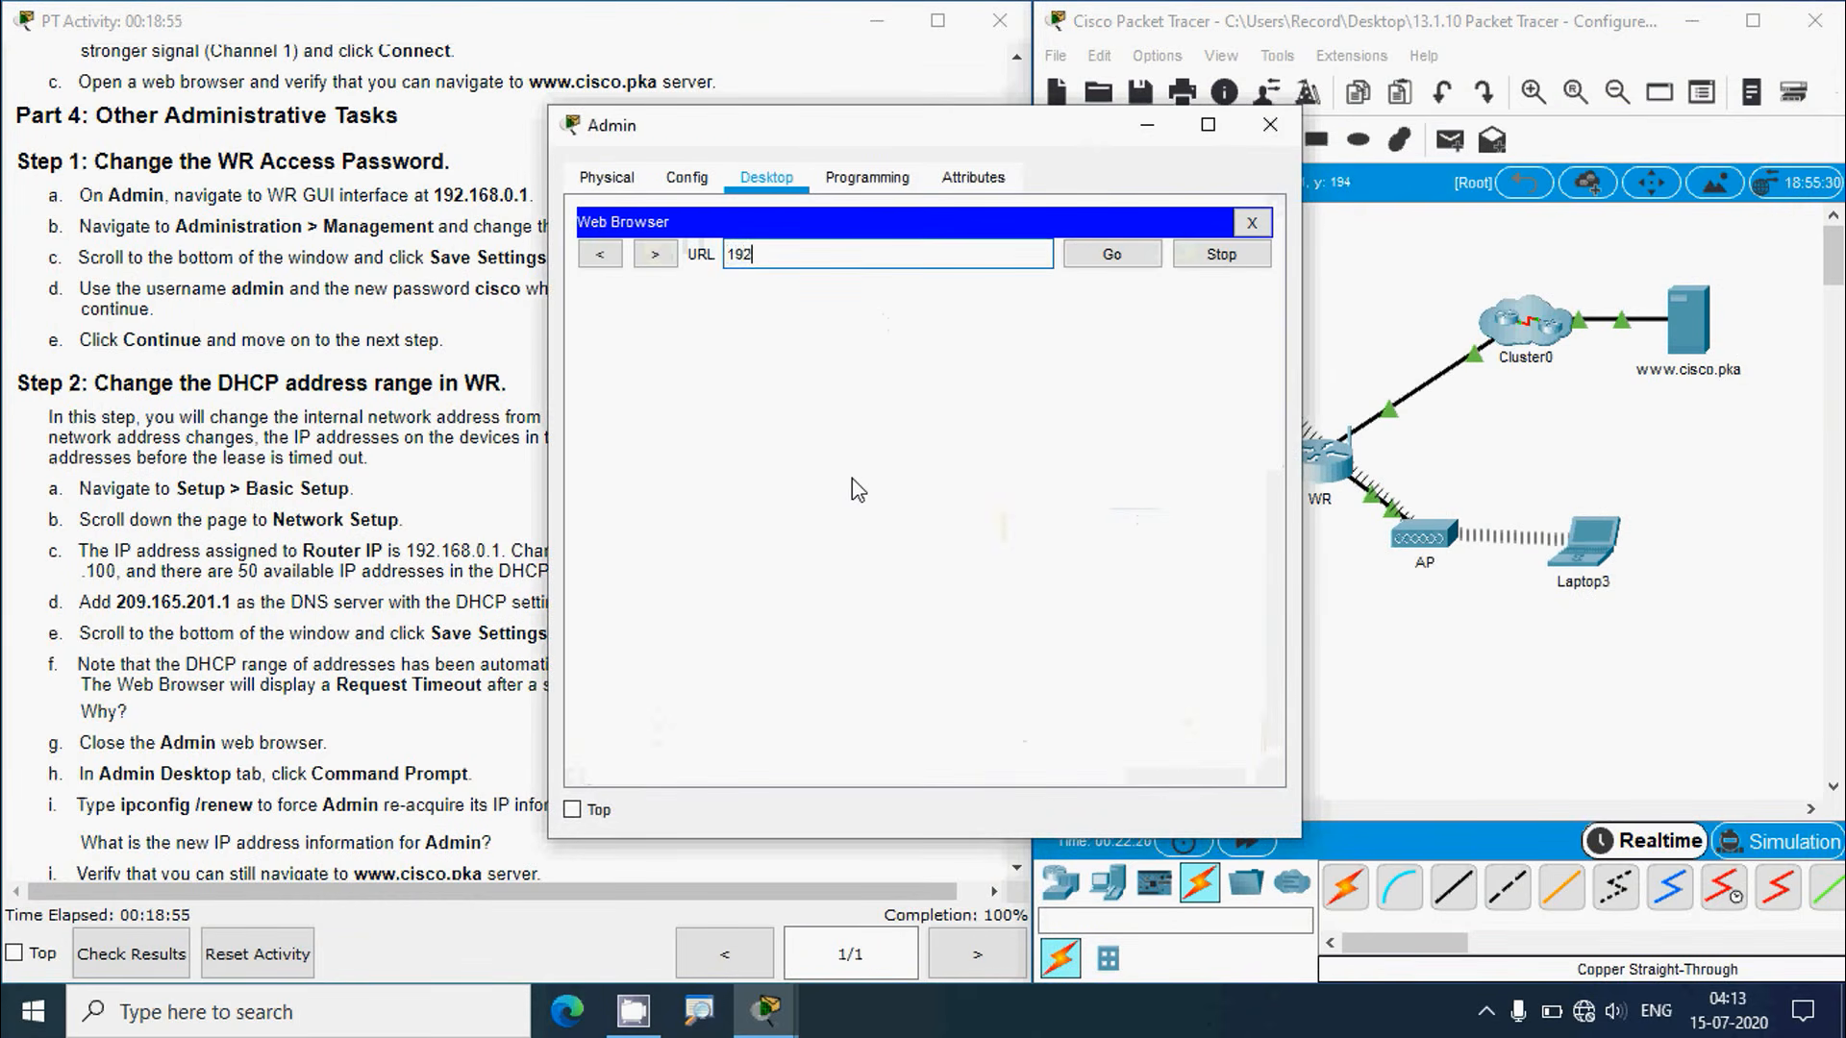
text(.168.)
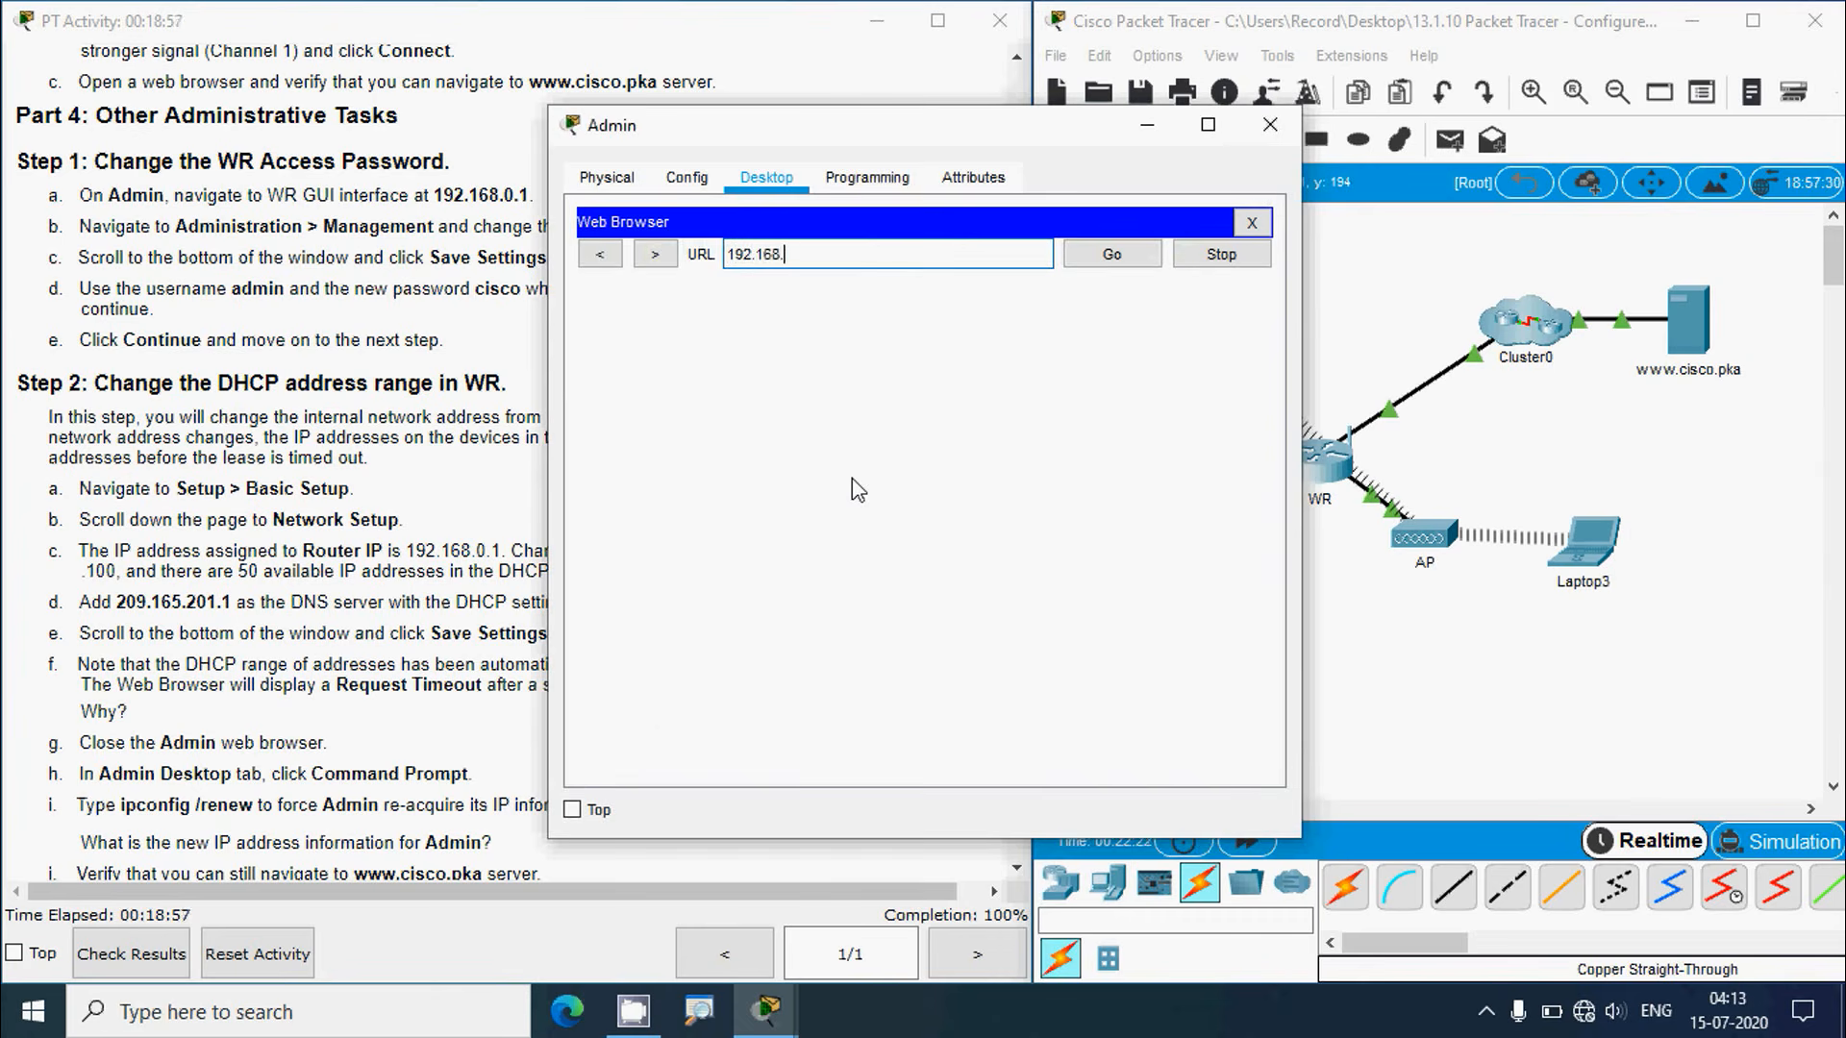
text(50.1)
click(1118, 256)
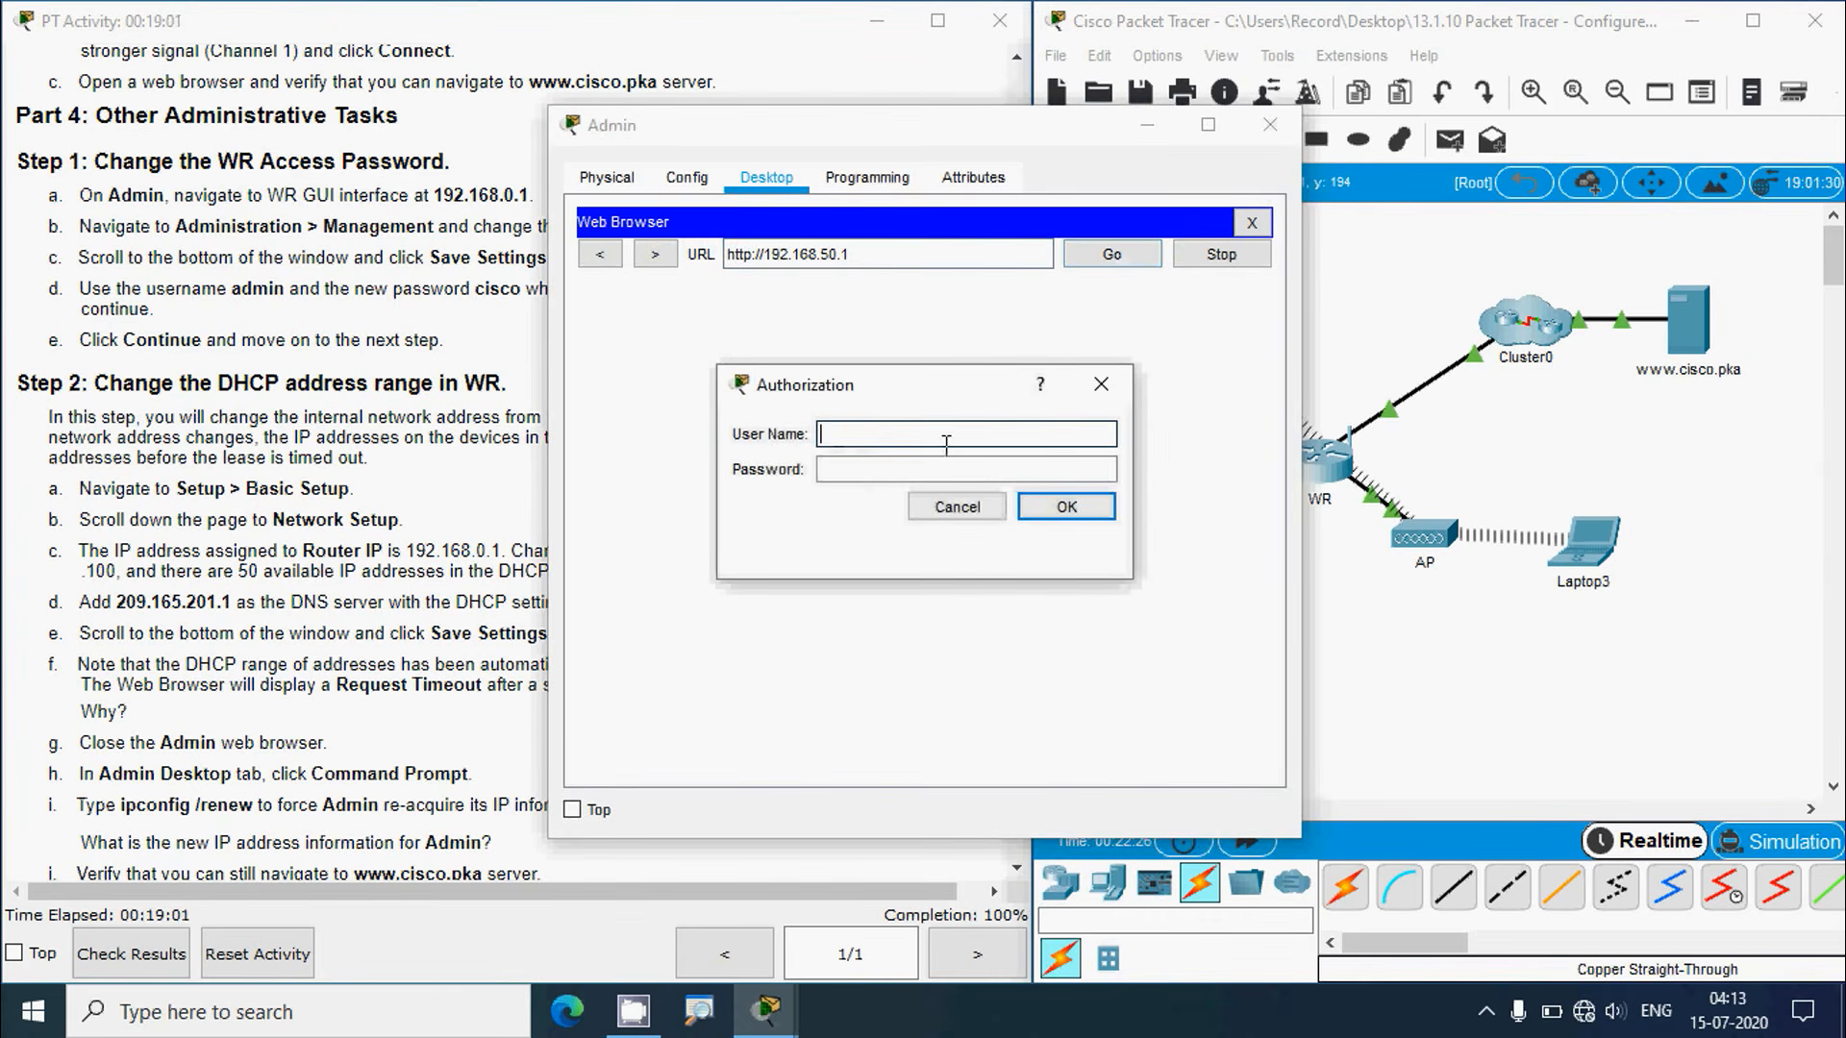
text(admin)
key(Tab)
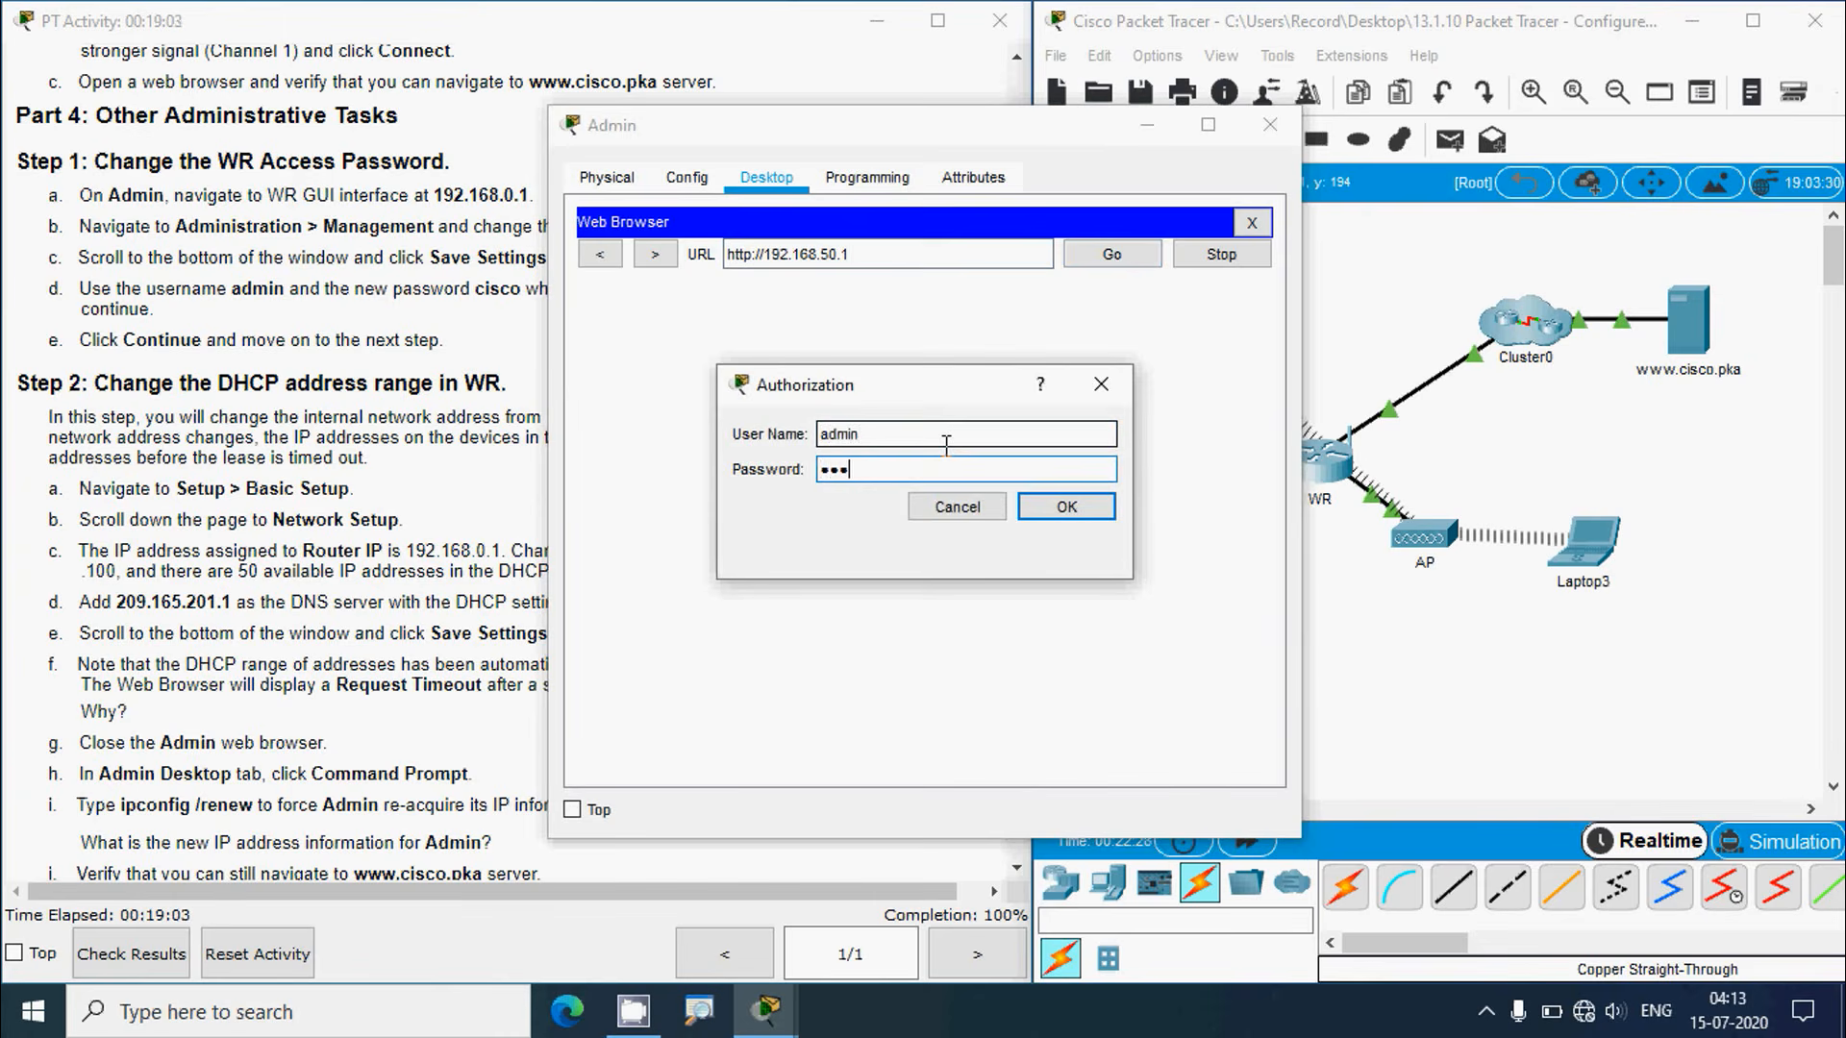
click(1066, 507)
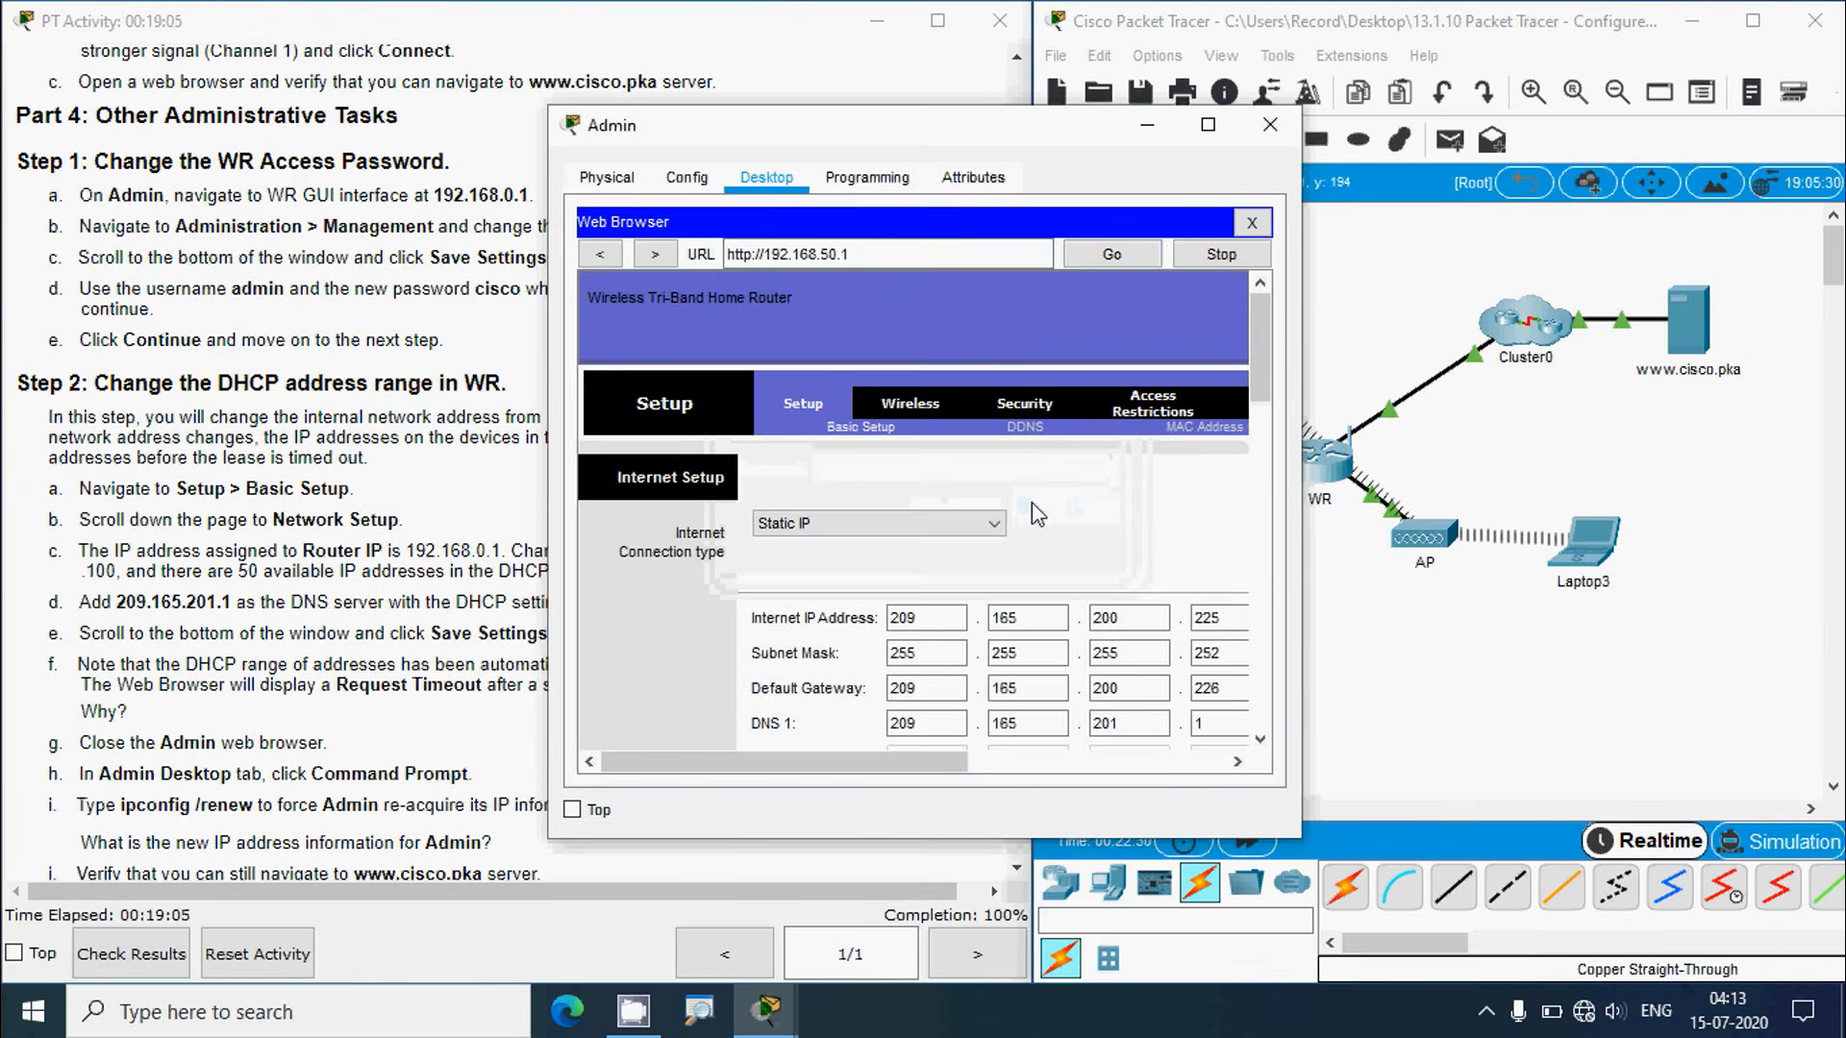
Step: Review the Network Setup settings, close the browser and Admin's window, then reopen Admin
drag(1267, 379, 1257, 508)
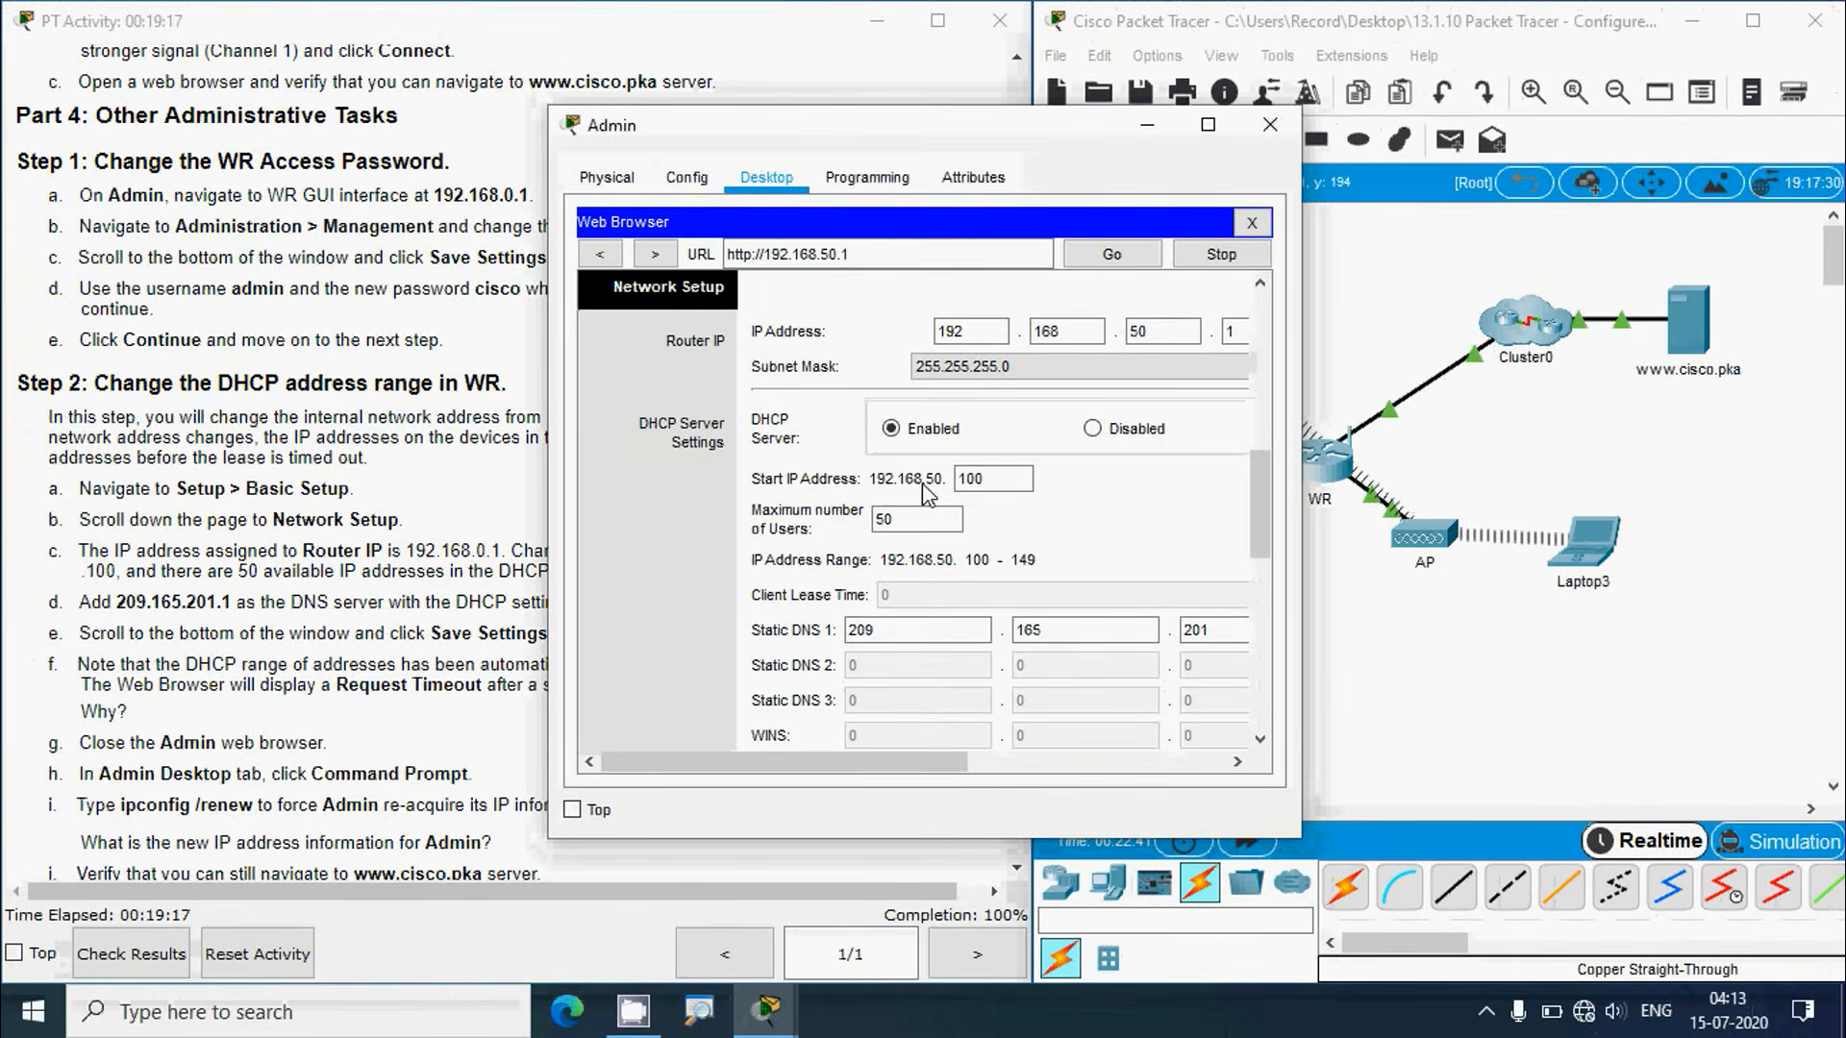
click(1251, 231)
click(1270, 125)
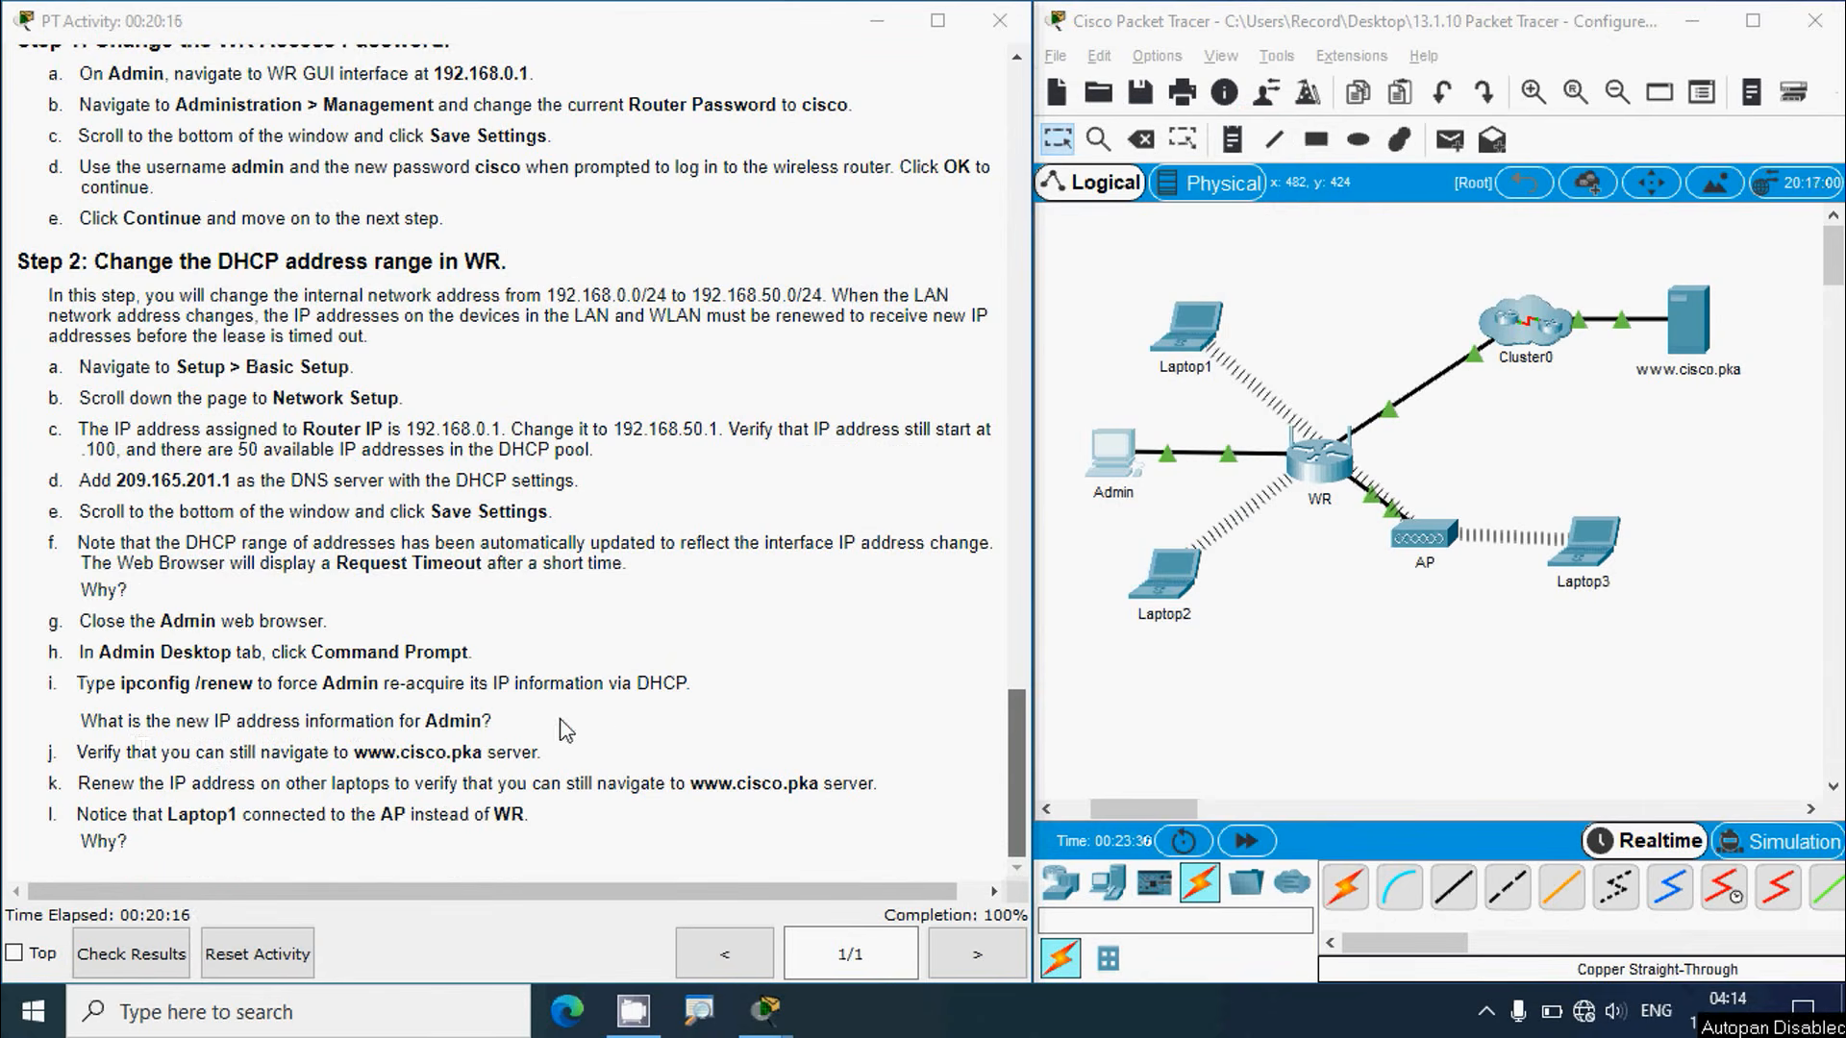
click(1124, 477)
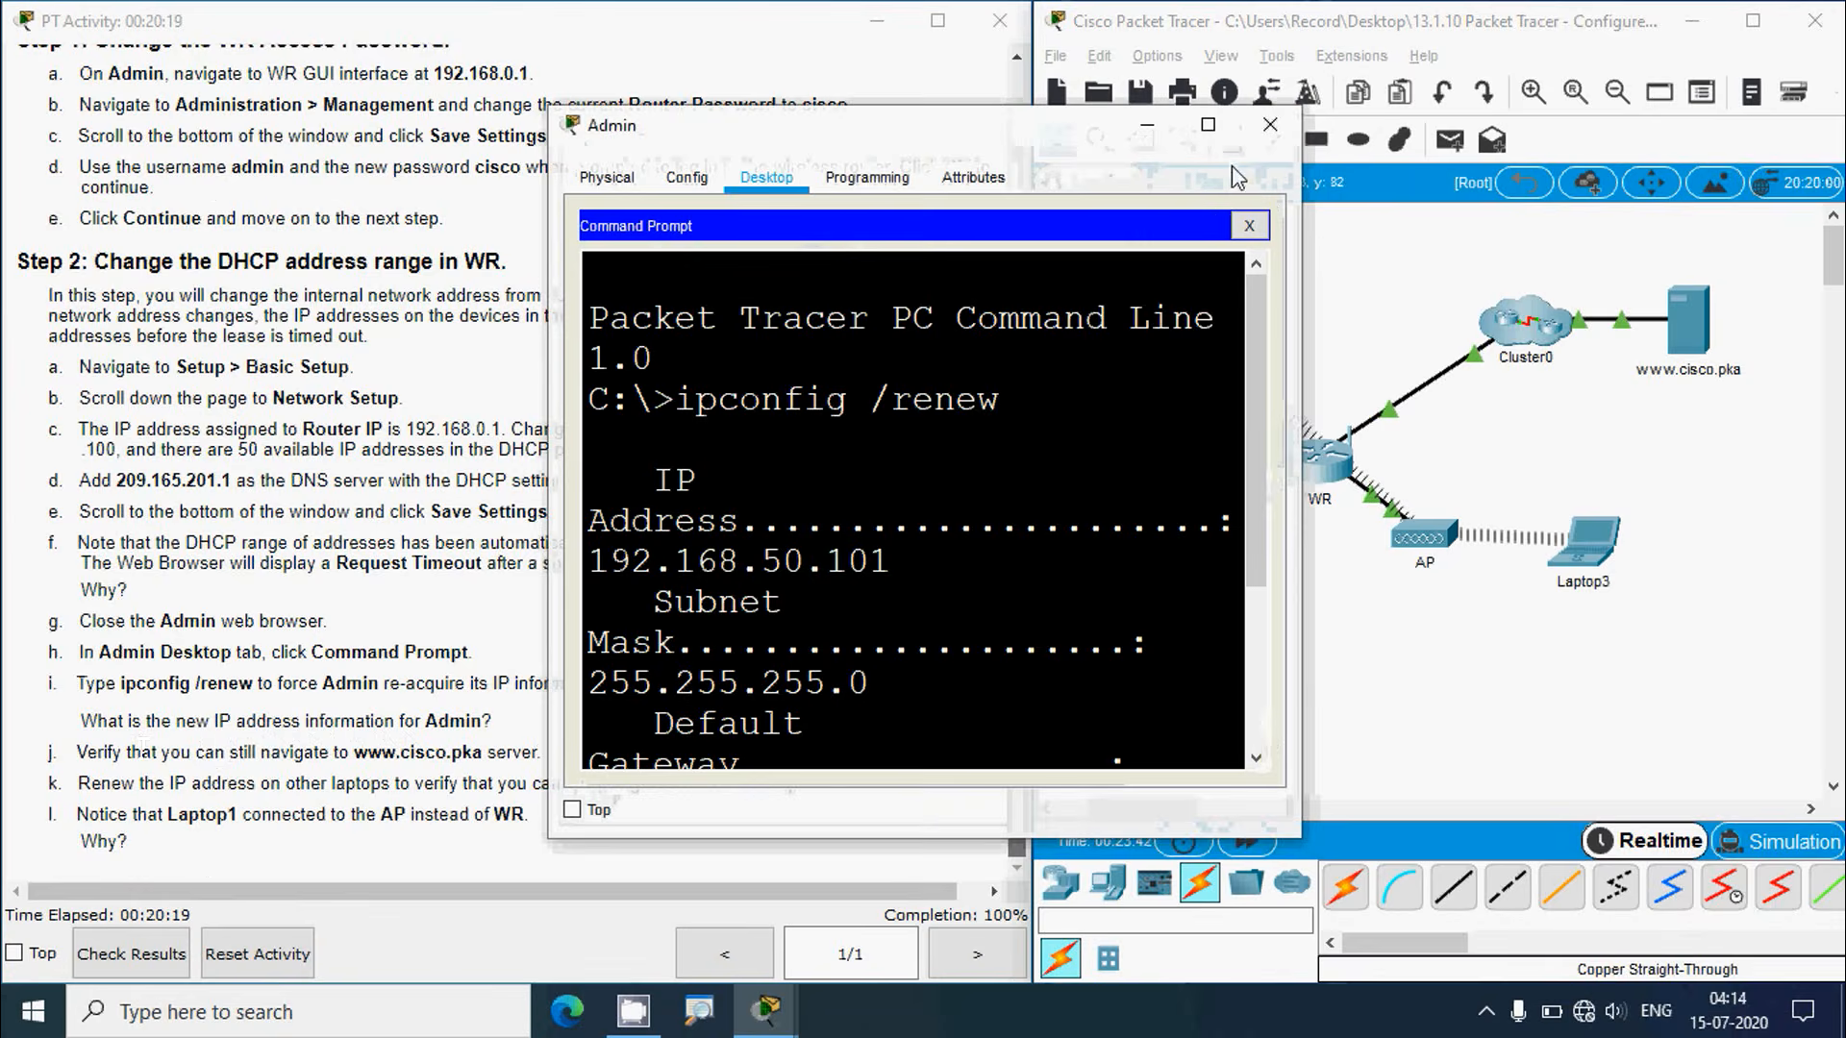
Step: Review Admin's renewed IP configuration full screen and close the Command Prompt
click(1207, 124)
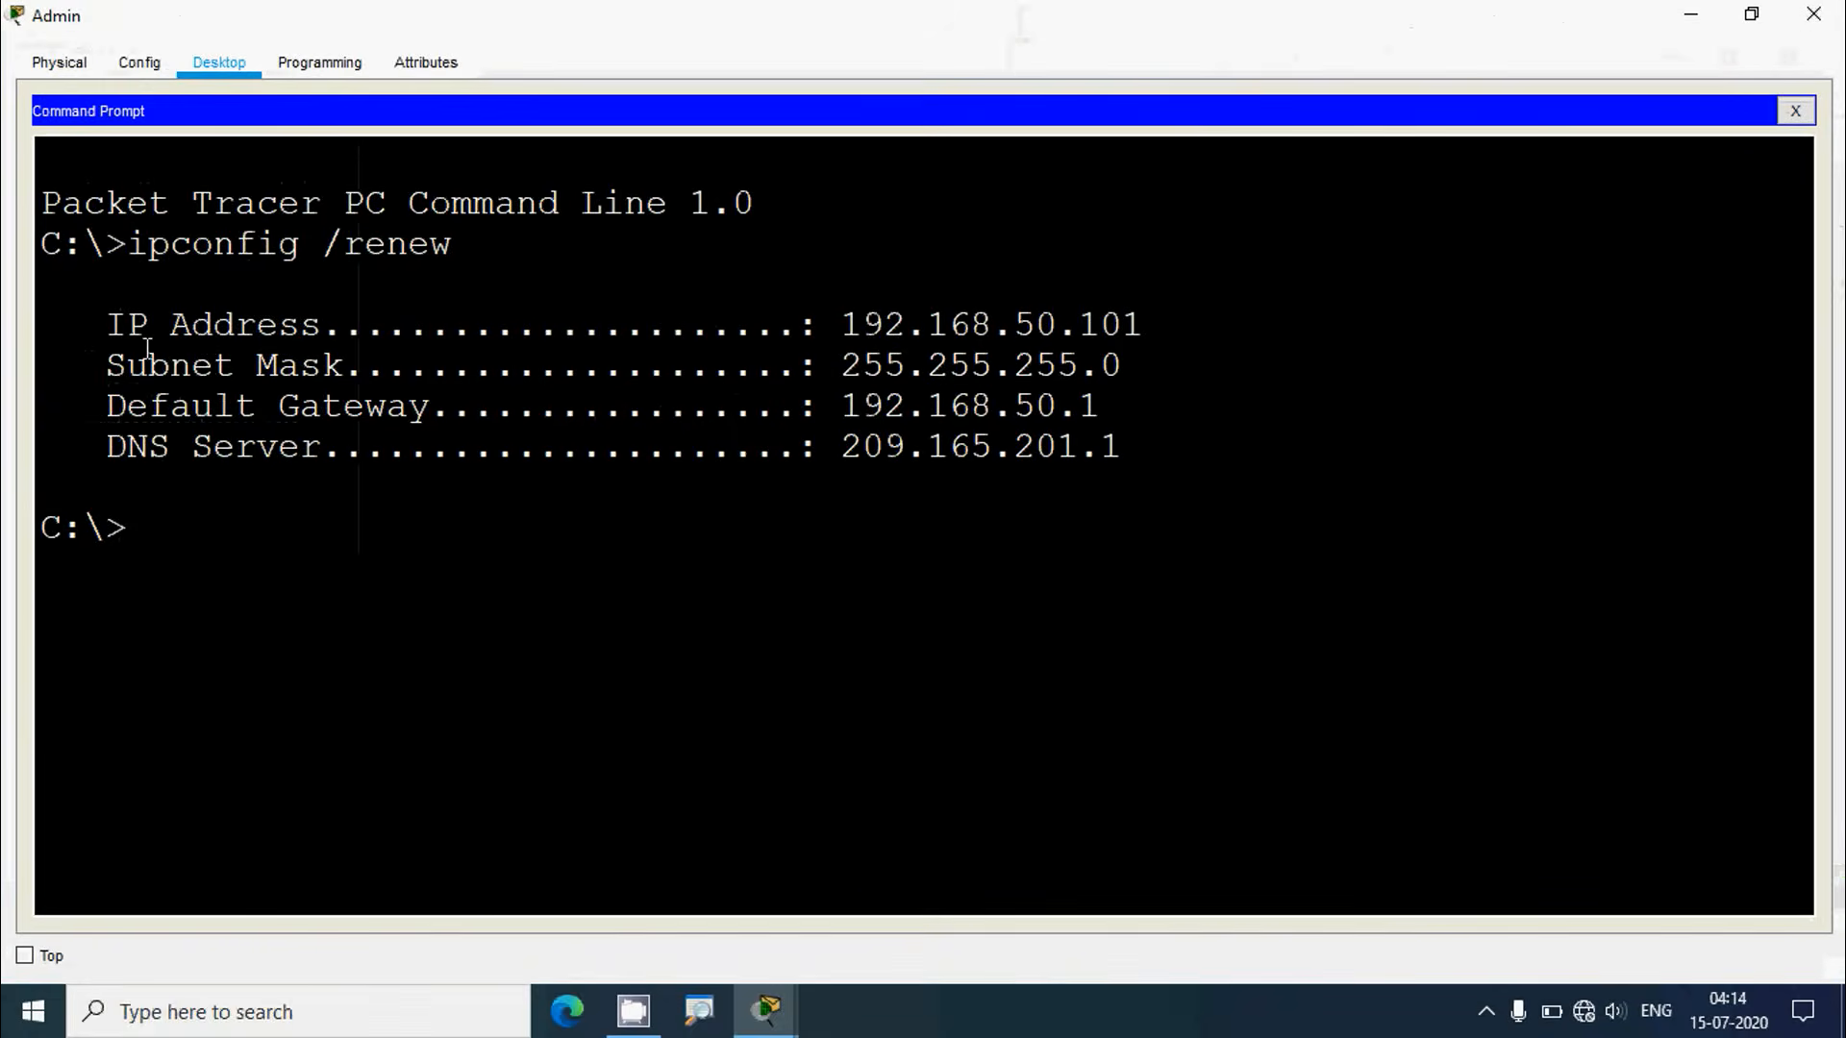
drag(170, 327, 1137, 457)
click(1813, 13)
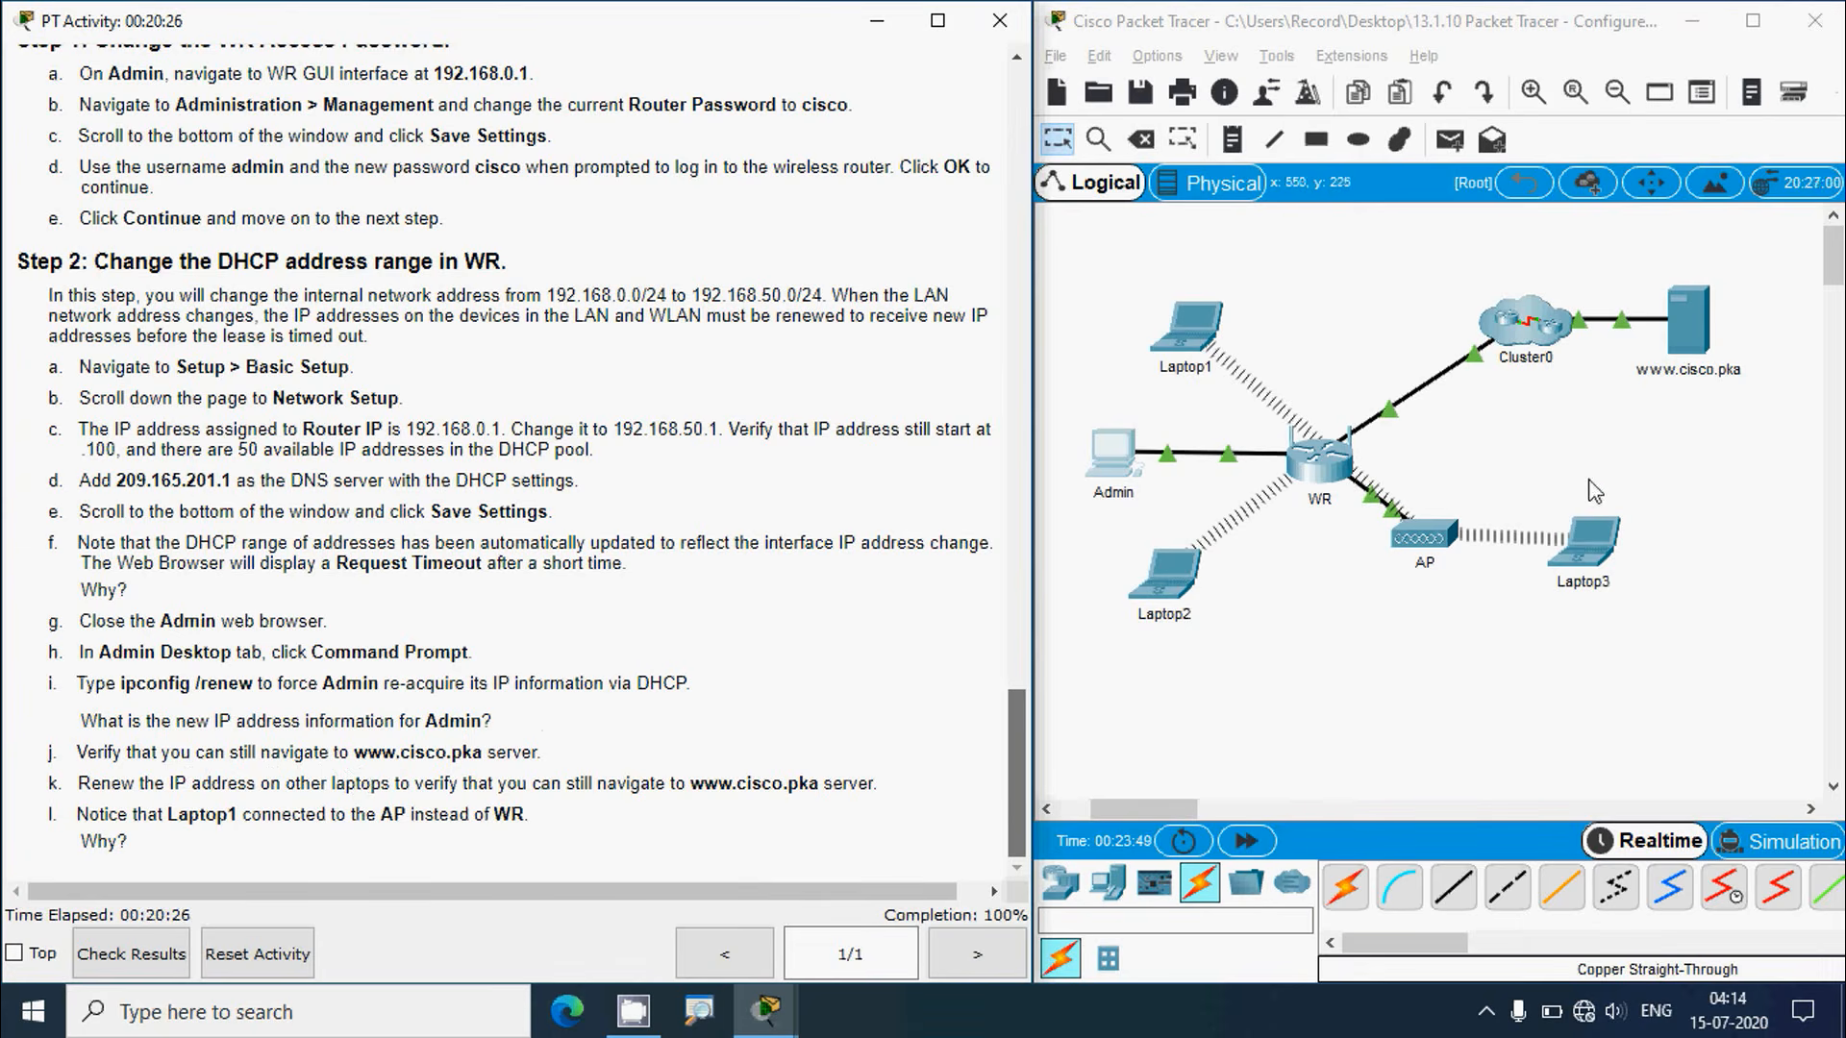
click(1088, 446)
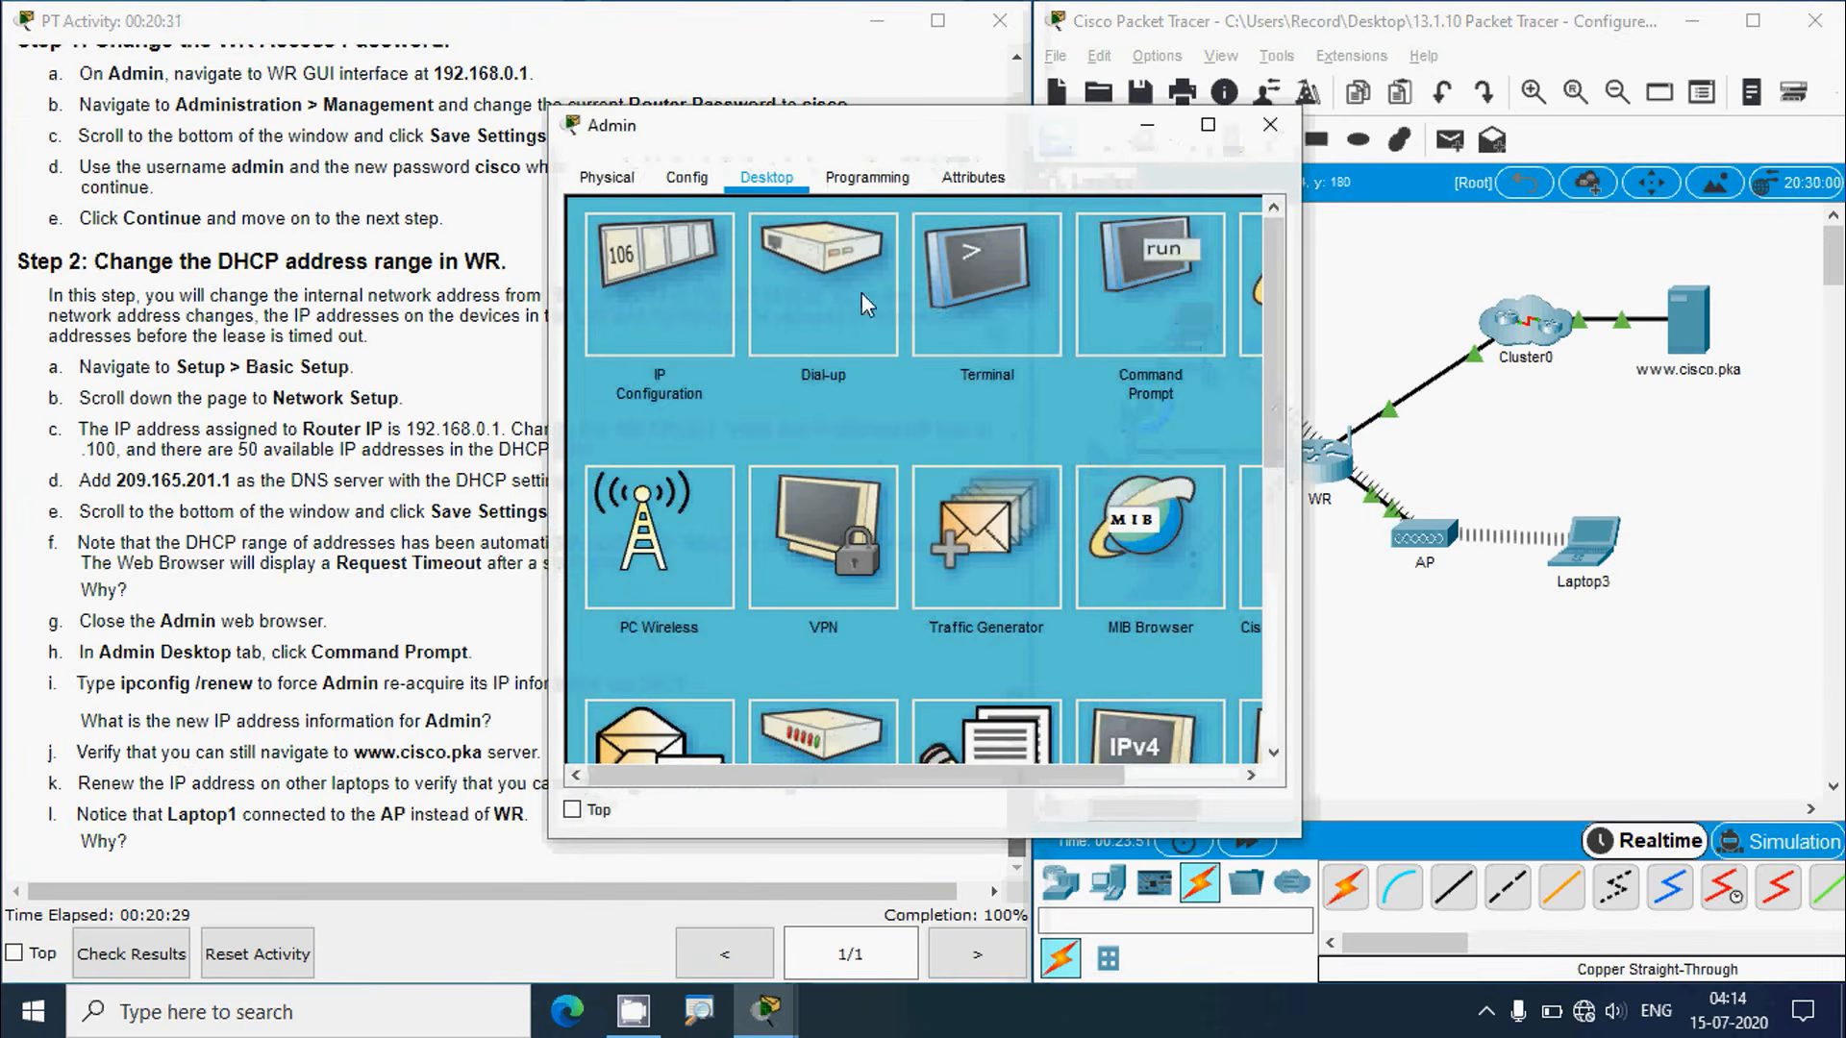
click(836, 254)
text(w)
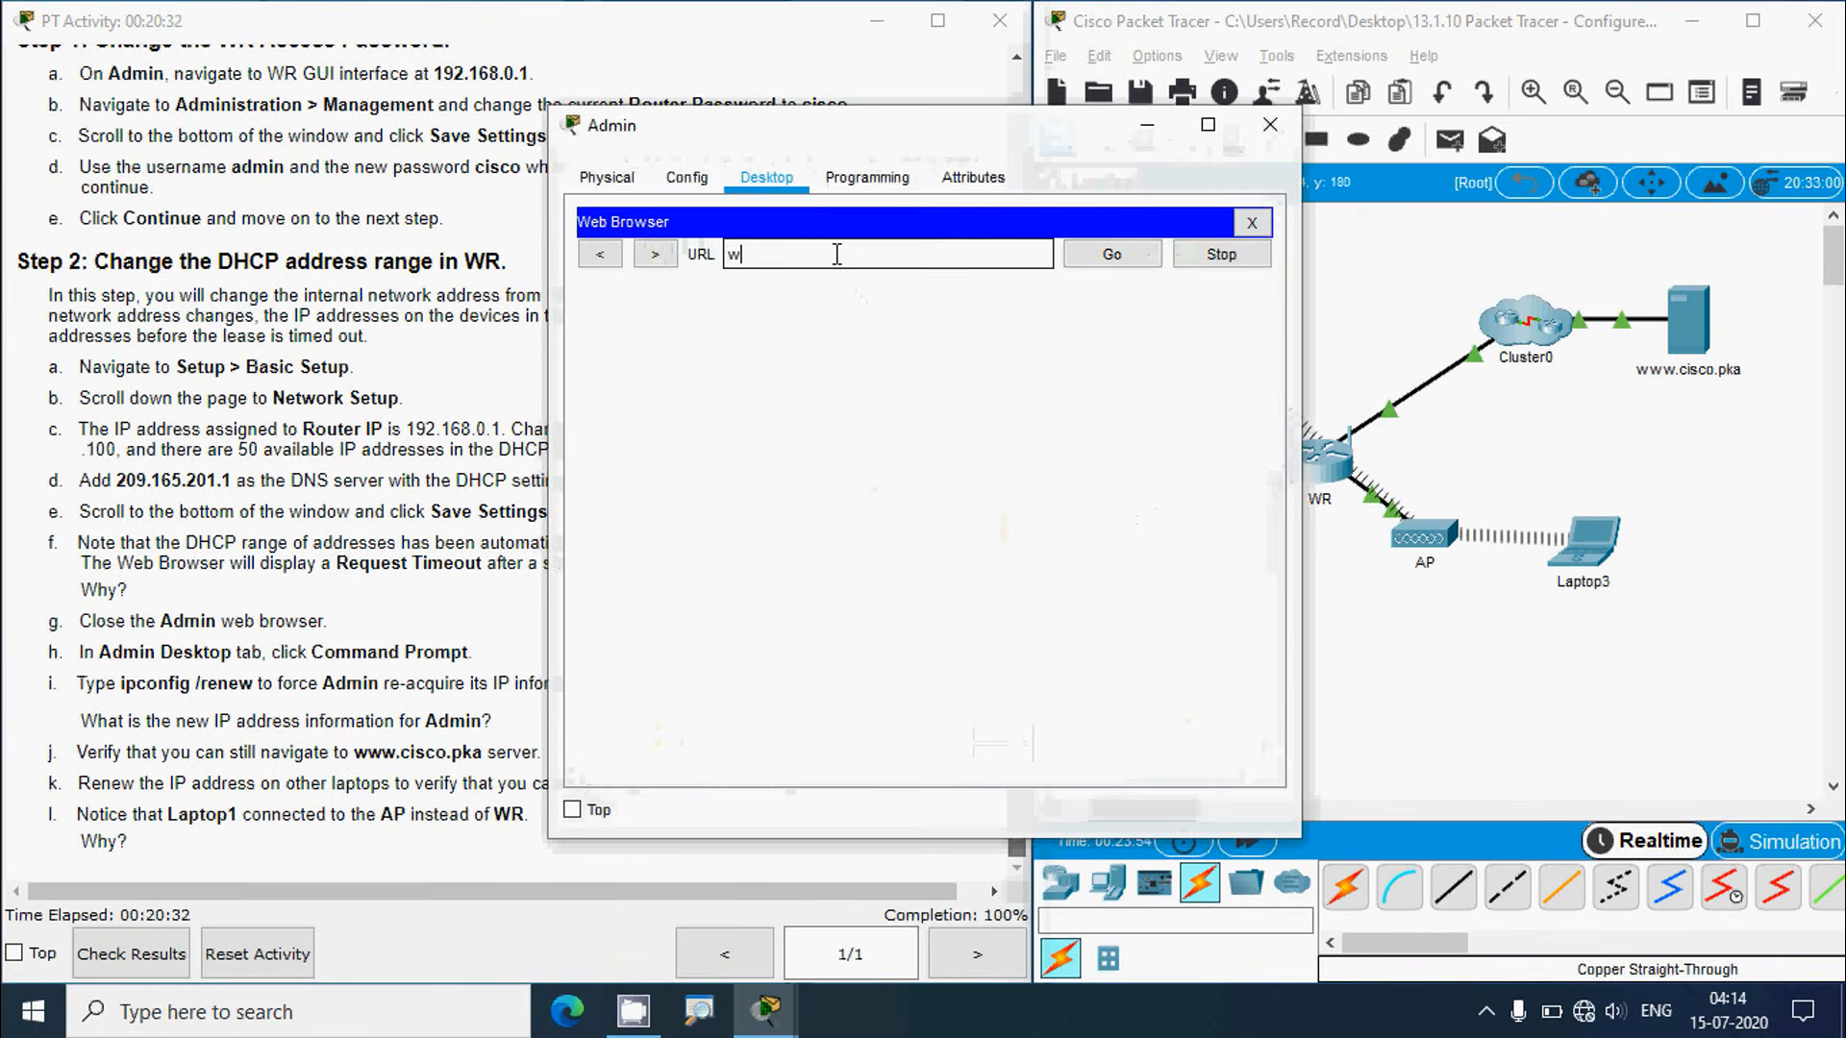
text(ww.cisco.pka)
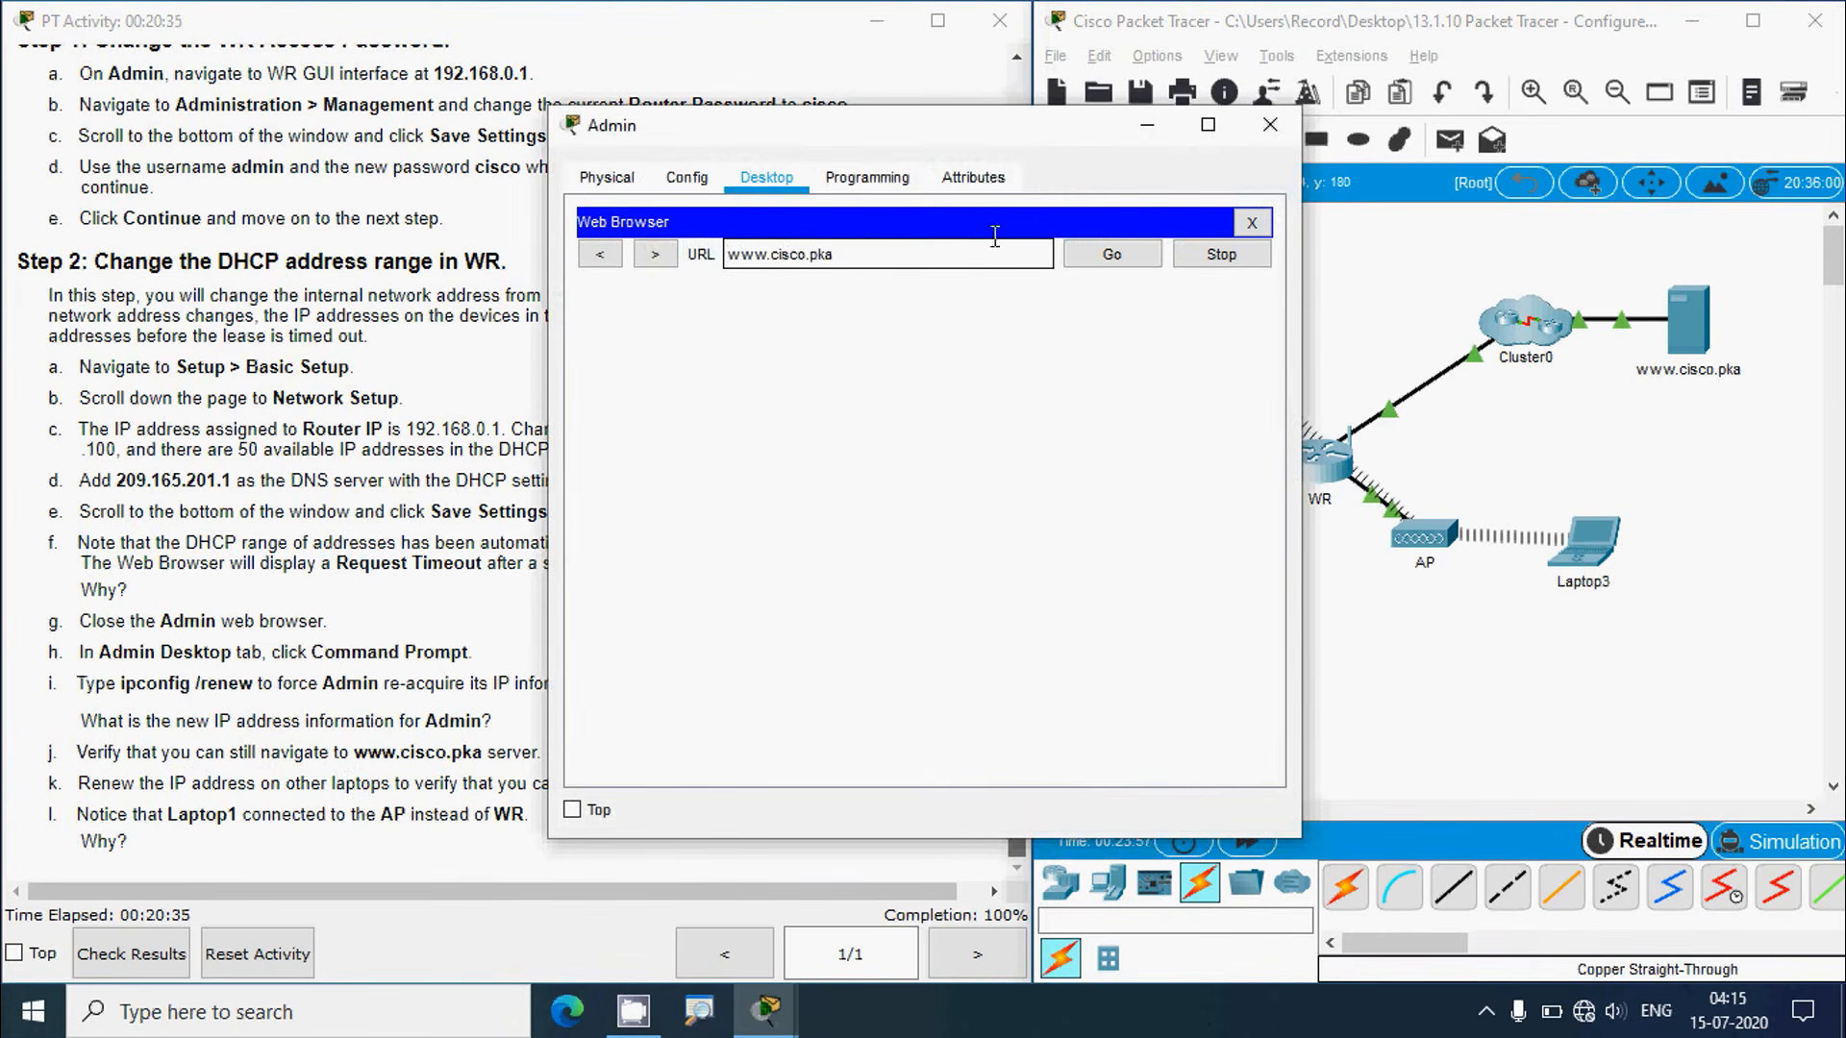
click(1112, 254)
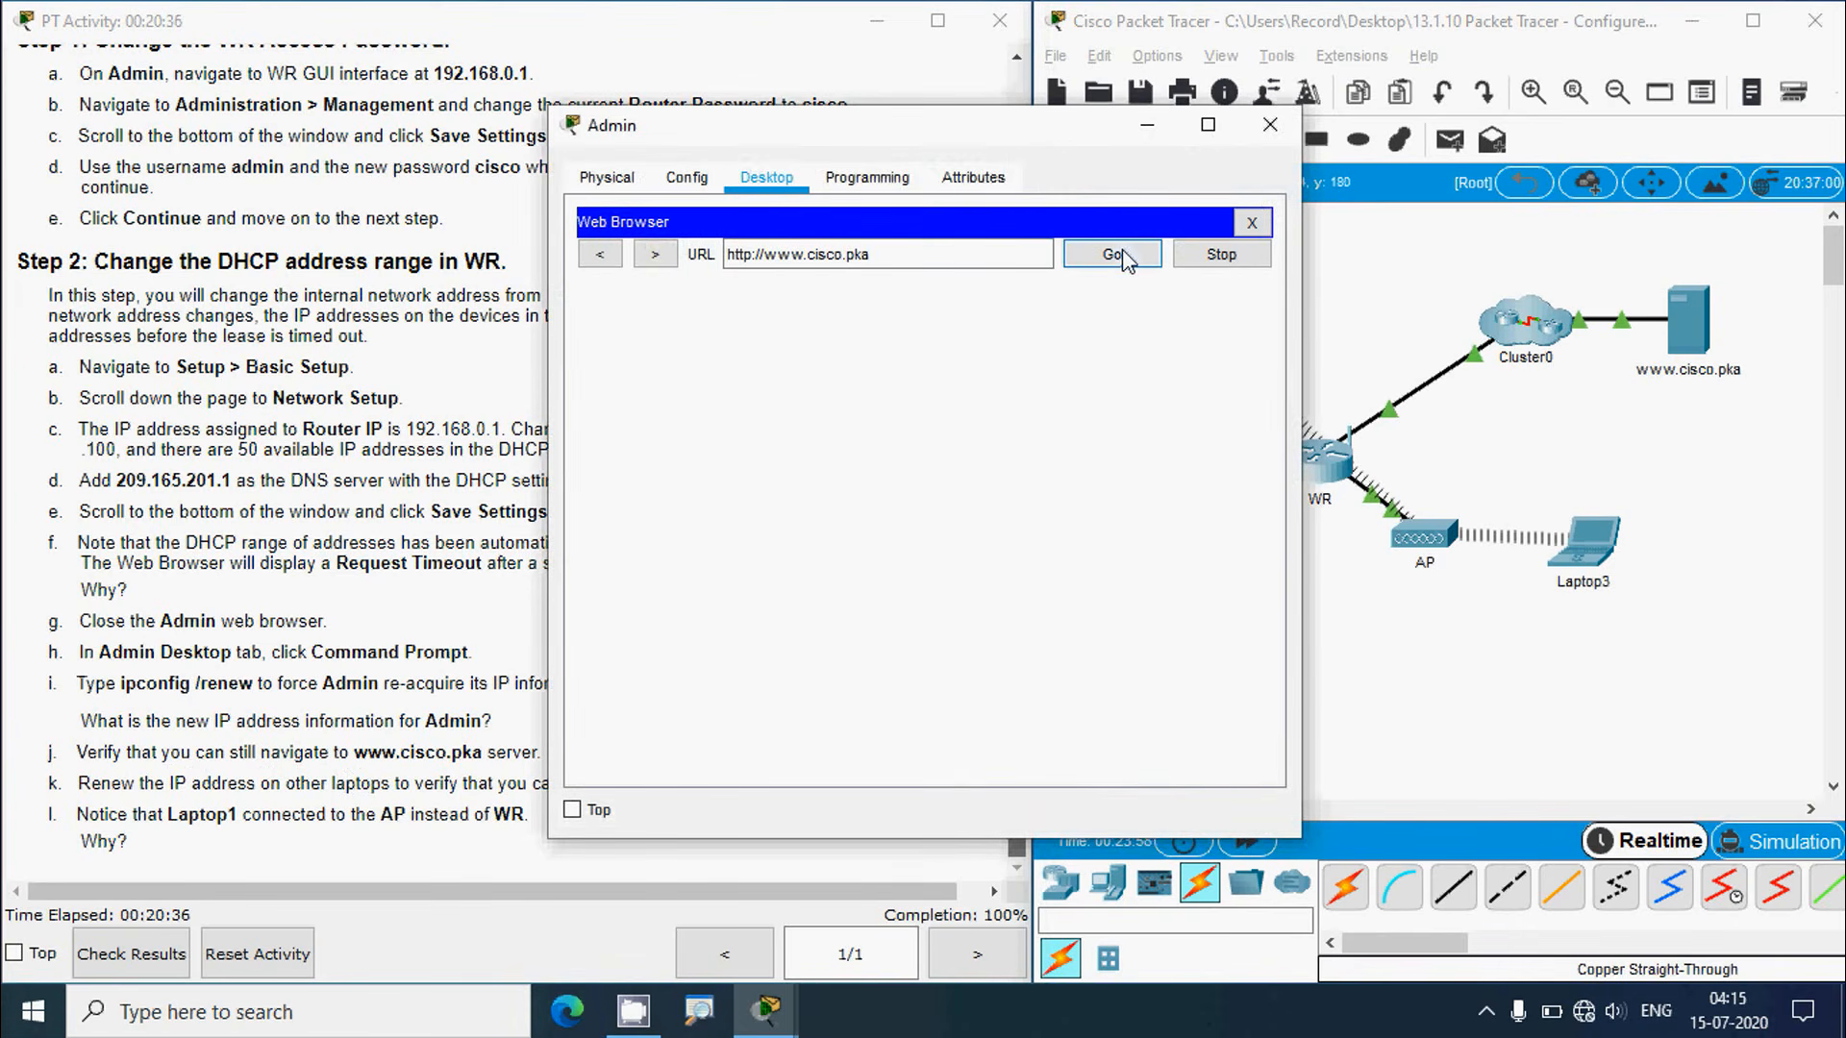
click(1428, 674)
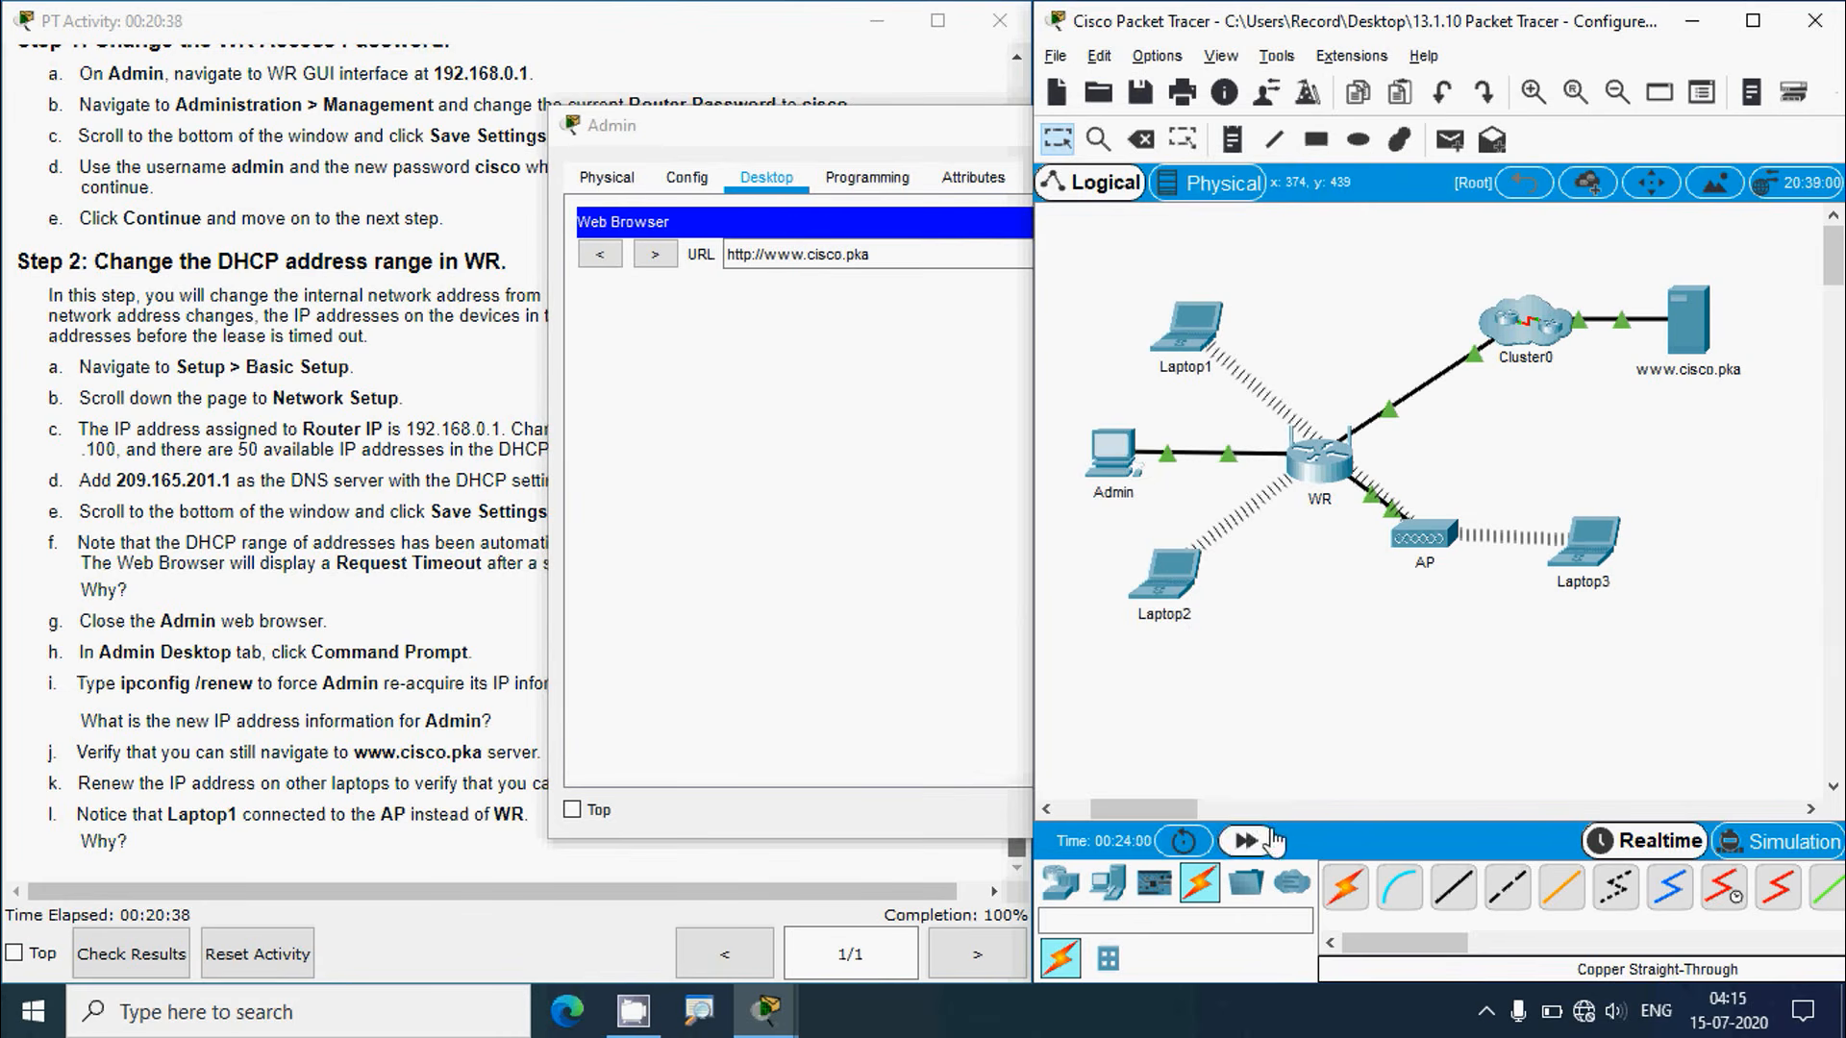
click(832, 137)
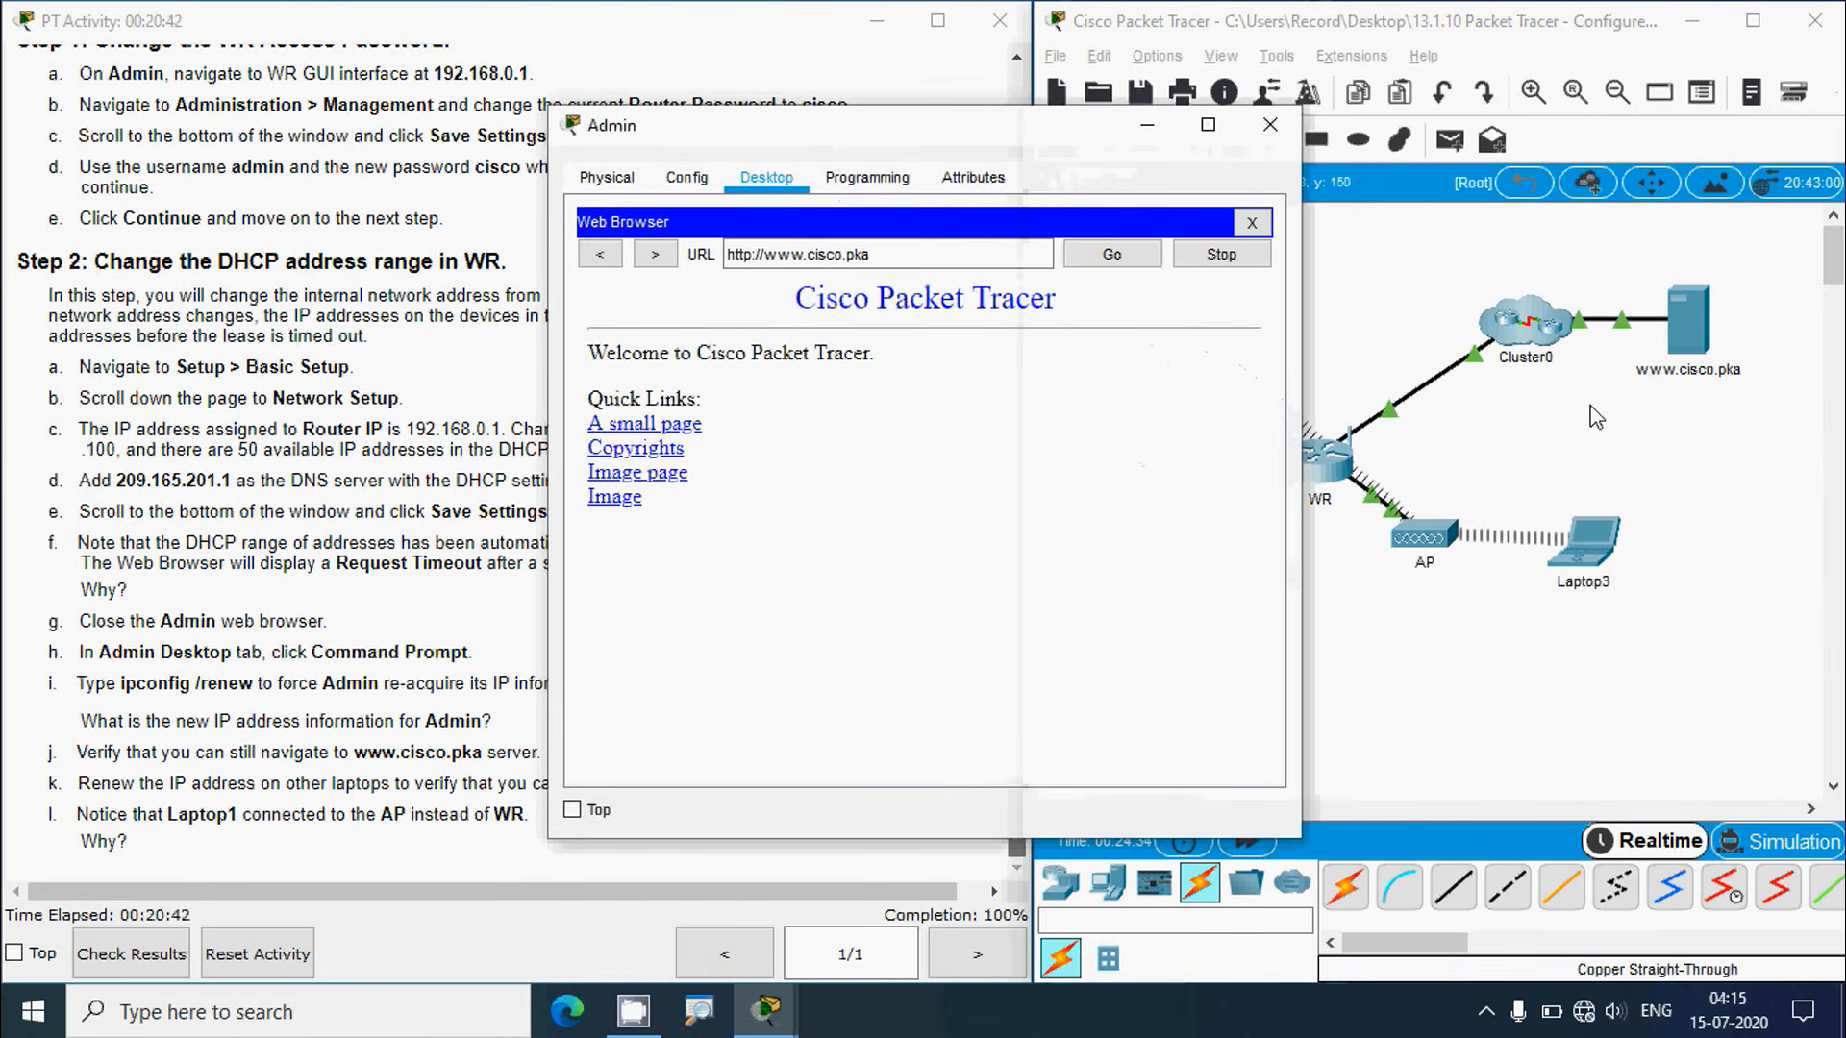
click(1270, 124)
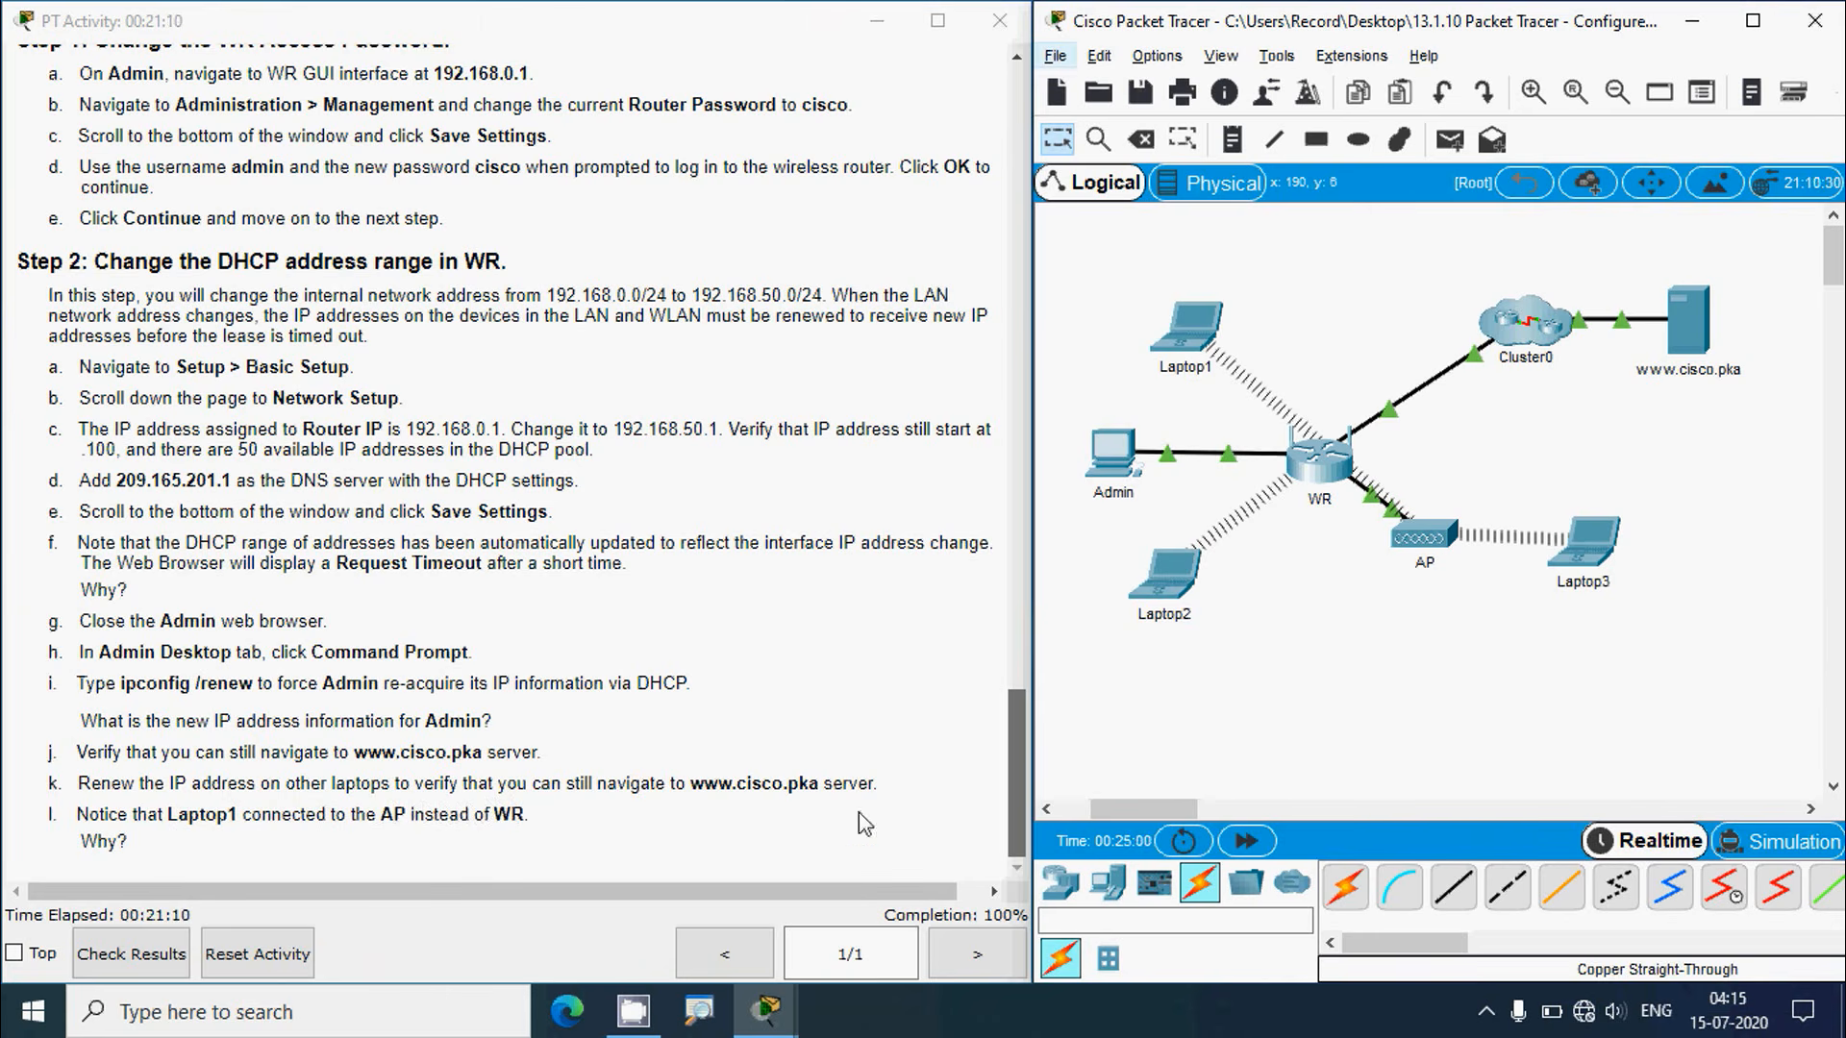
Step: Run ipconfig /renew on Laptop2 and check its new address 192.168.50.100
drag(1017, 729, 1088, 694)
drag(1017, 796, 1014, 828)
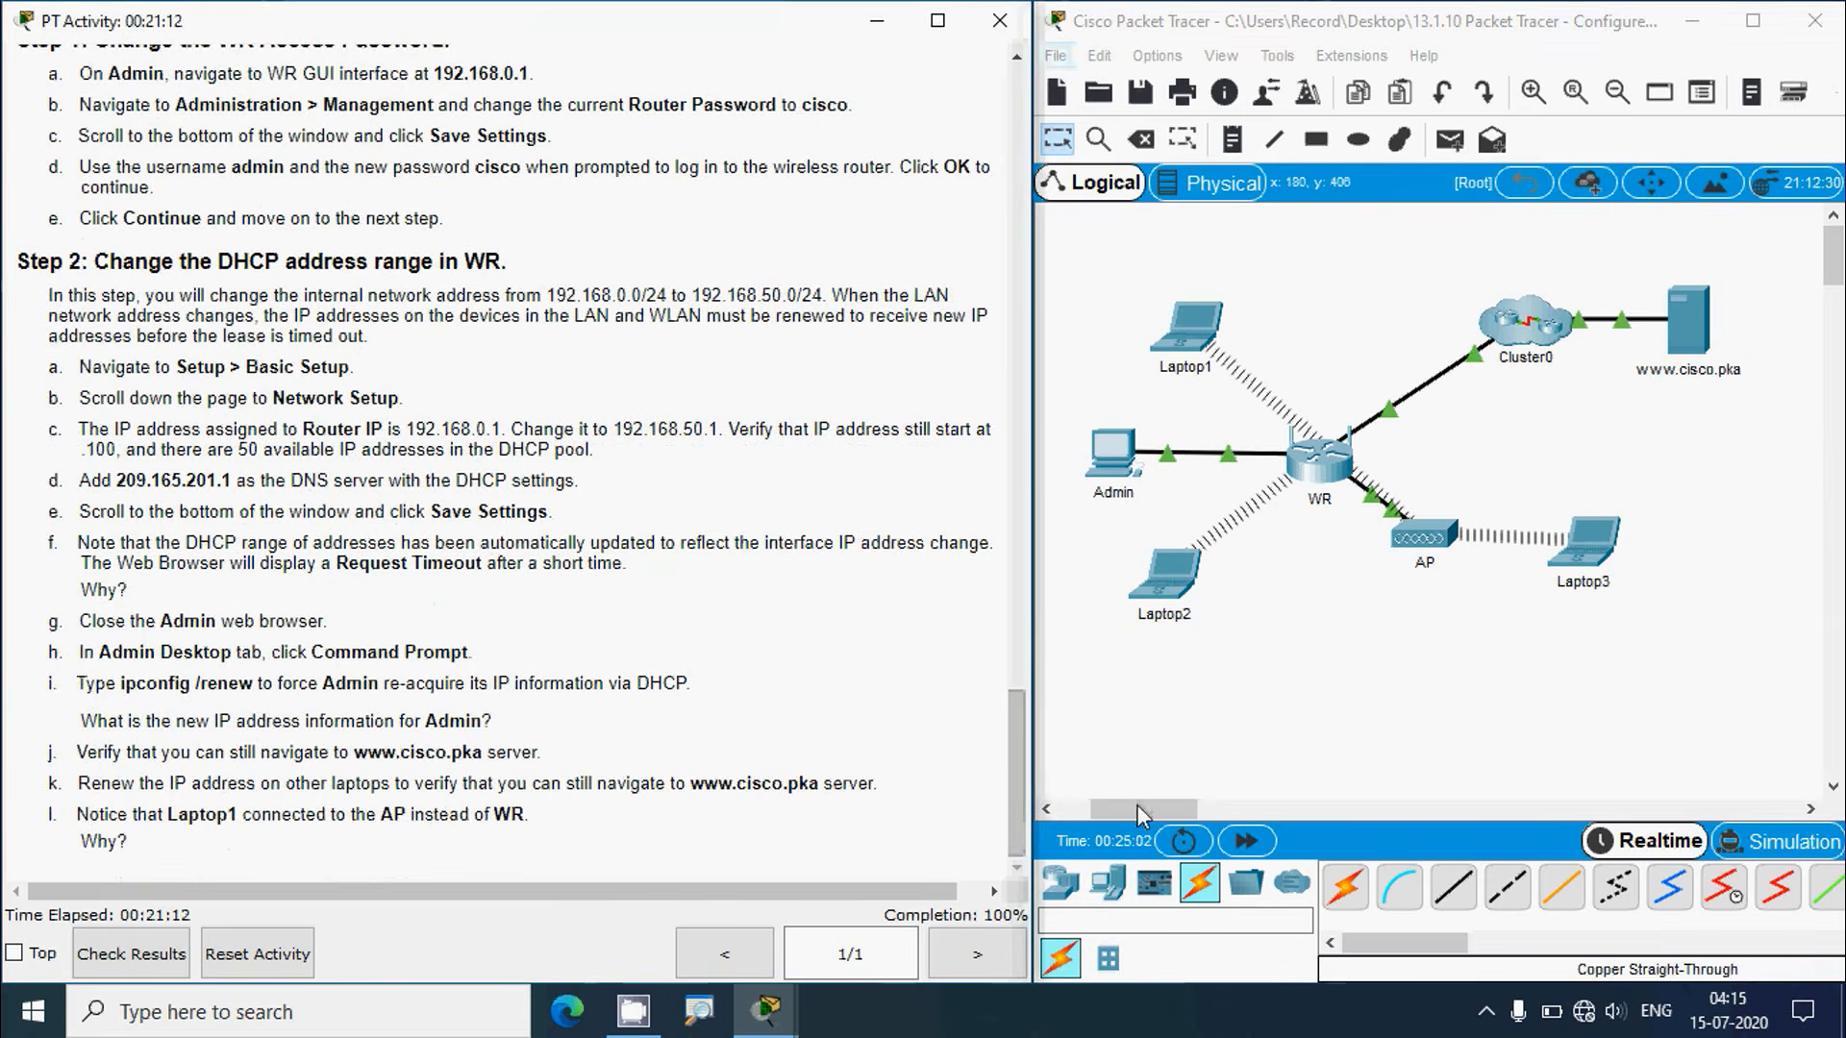
click(1165, 575)
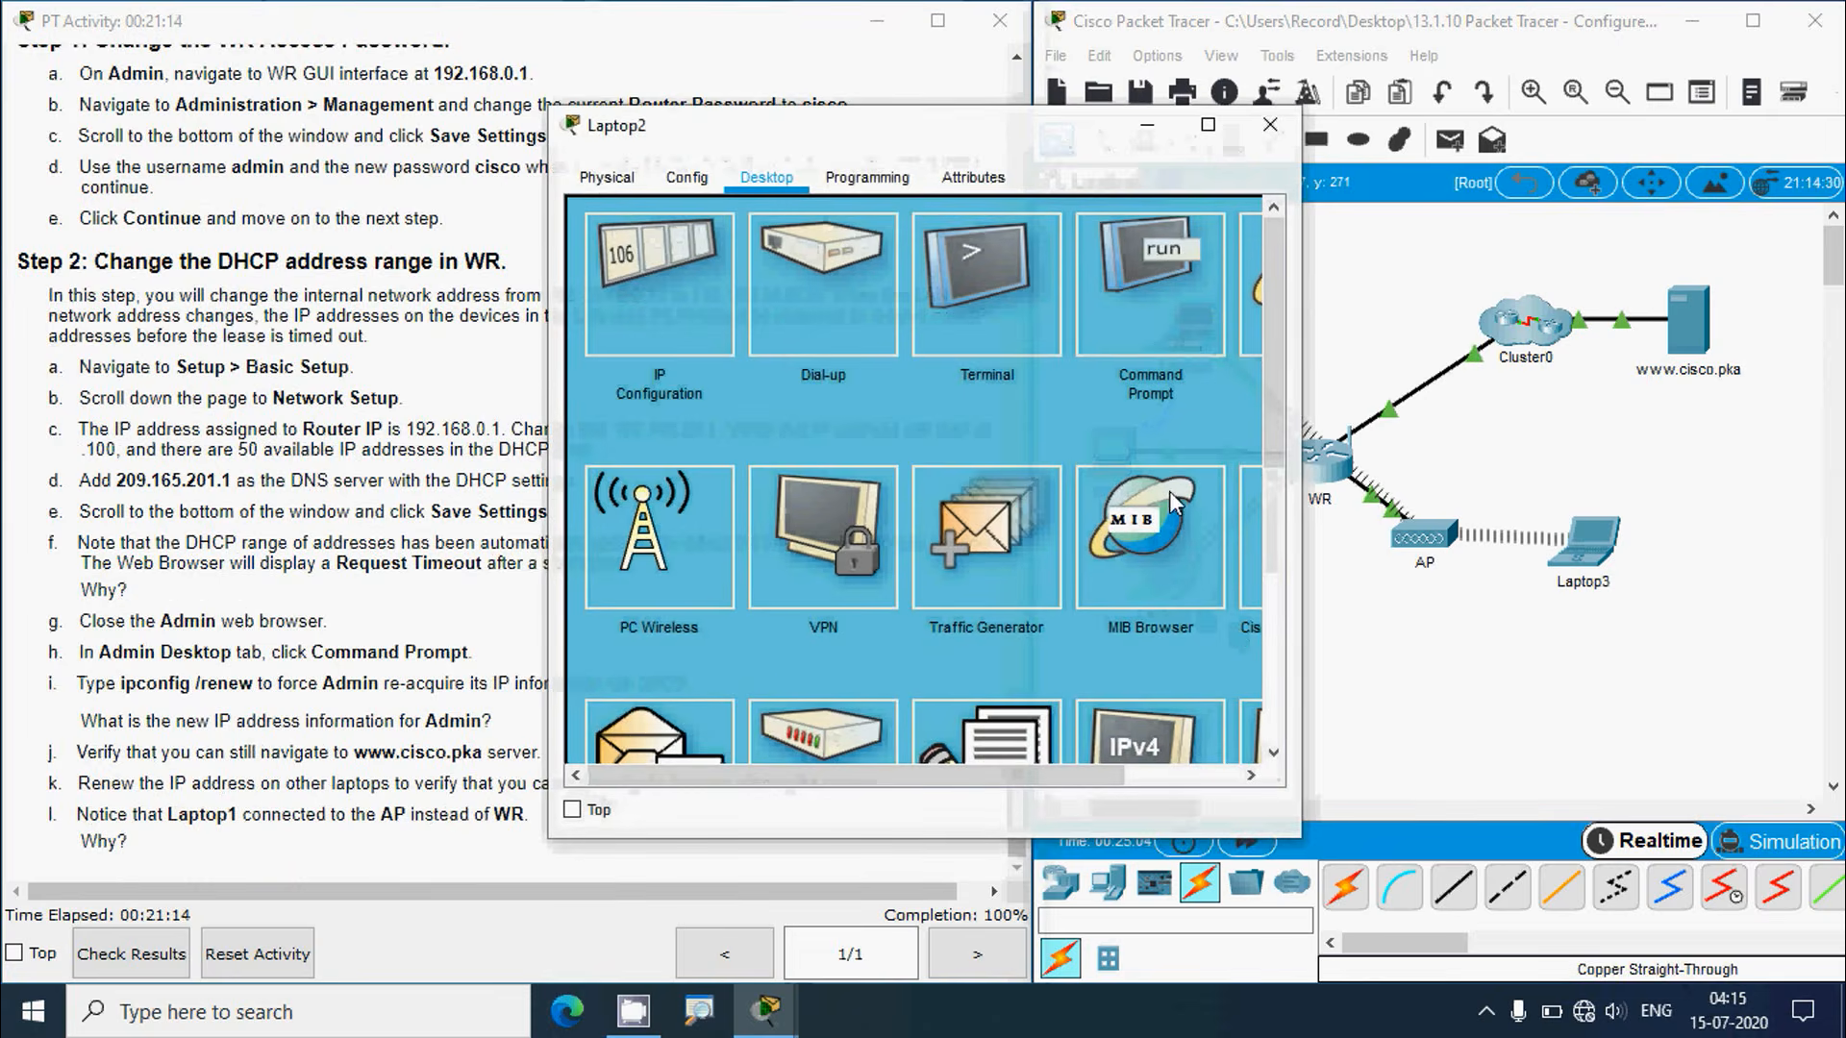
click(1160, 299)
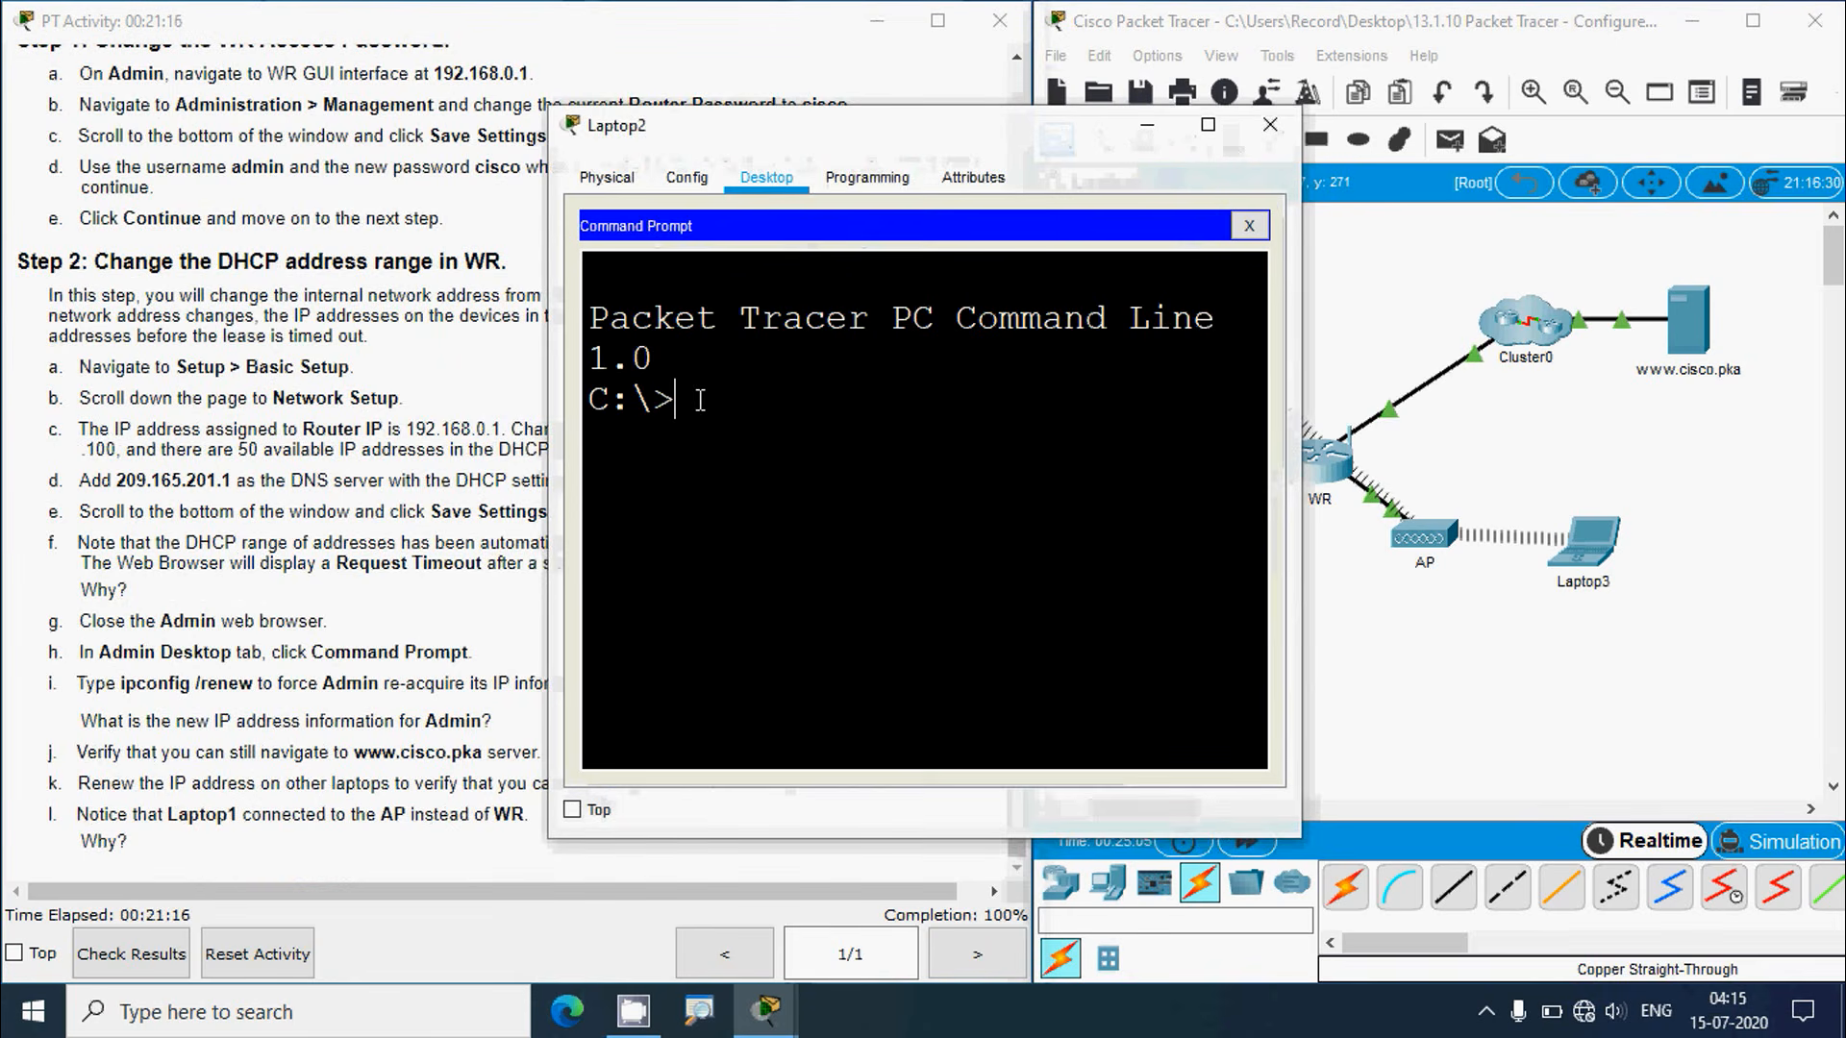
text(ipconfig)
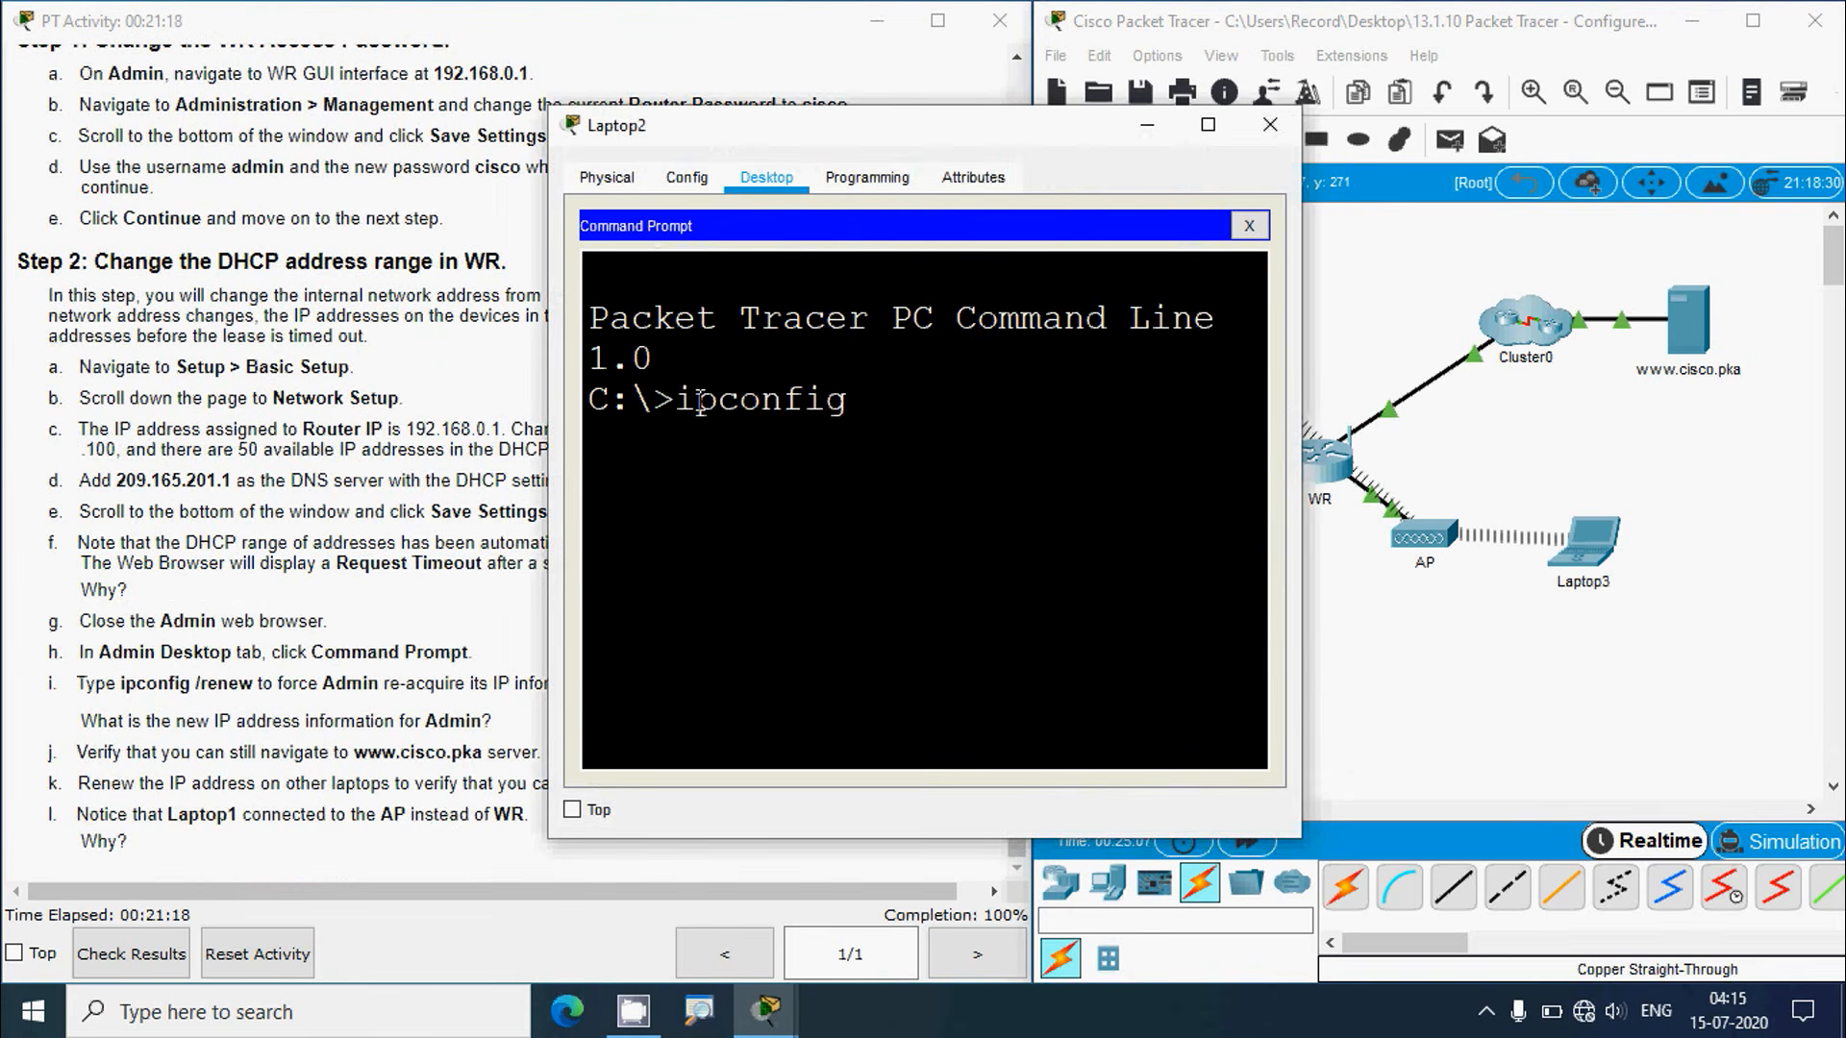
text( /renew)
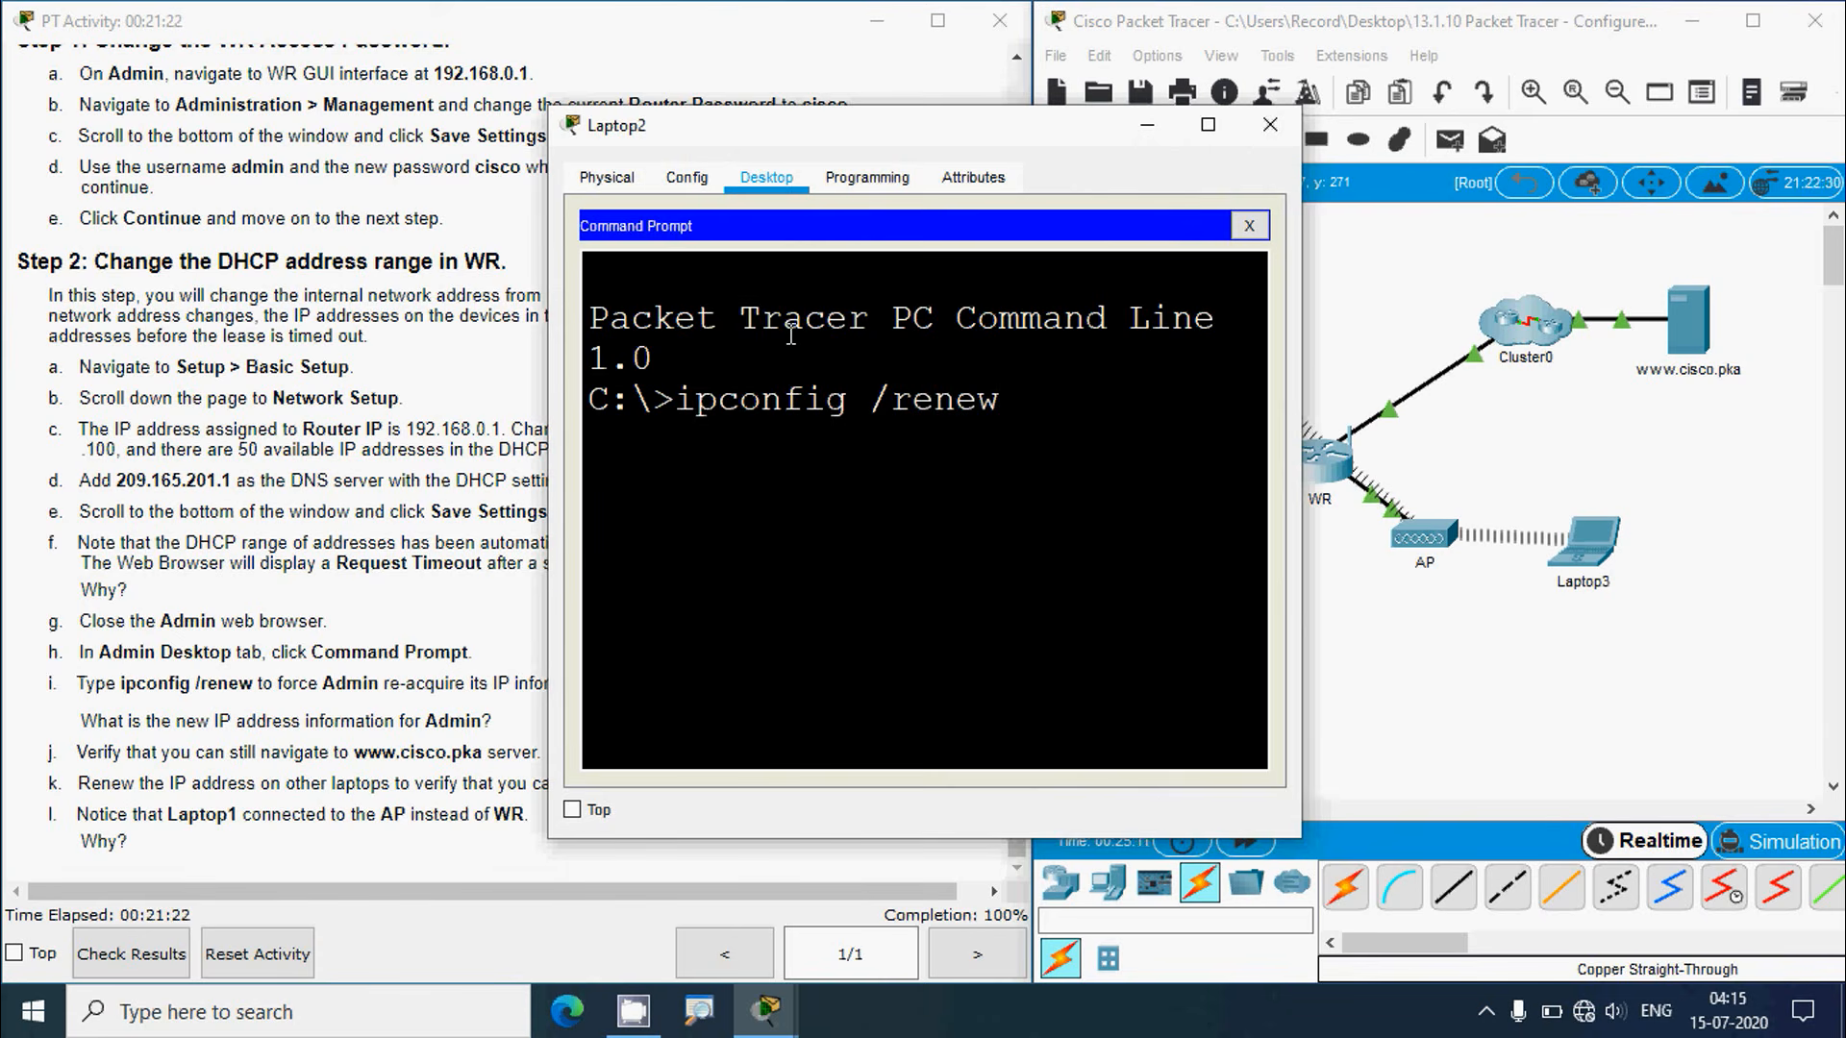
key(Return)
click(1208, 124)
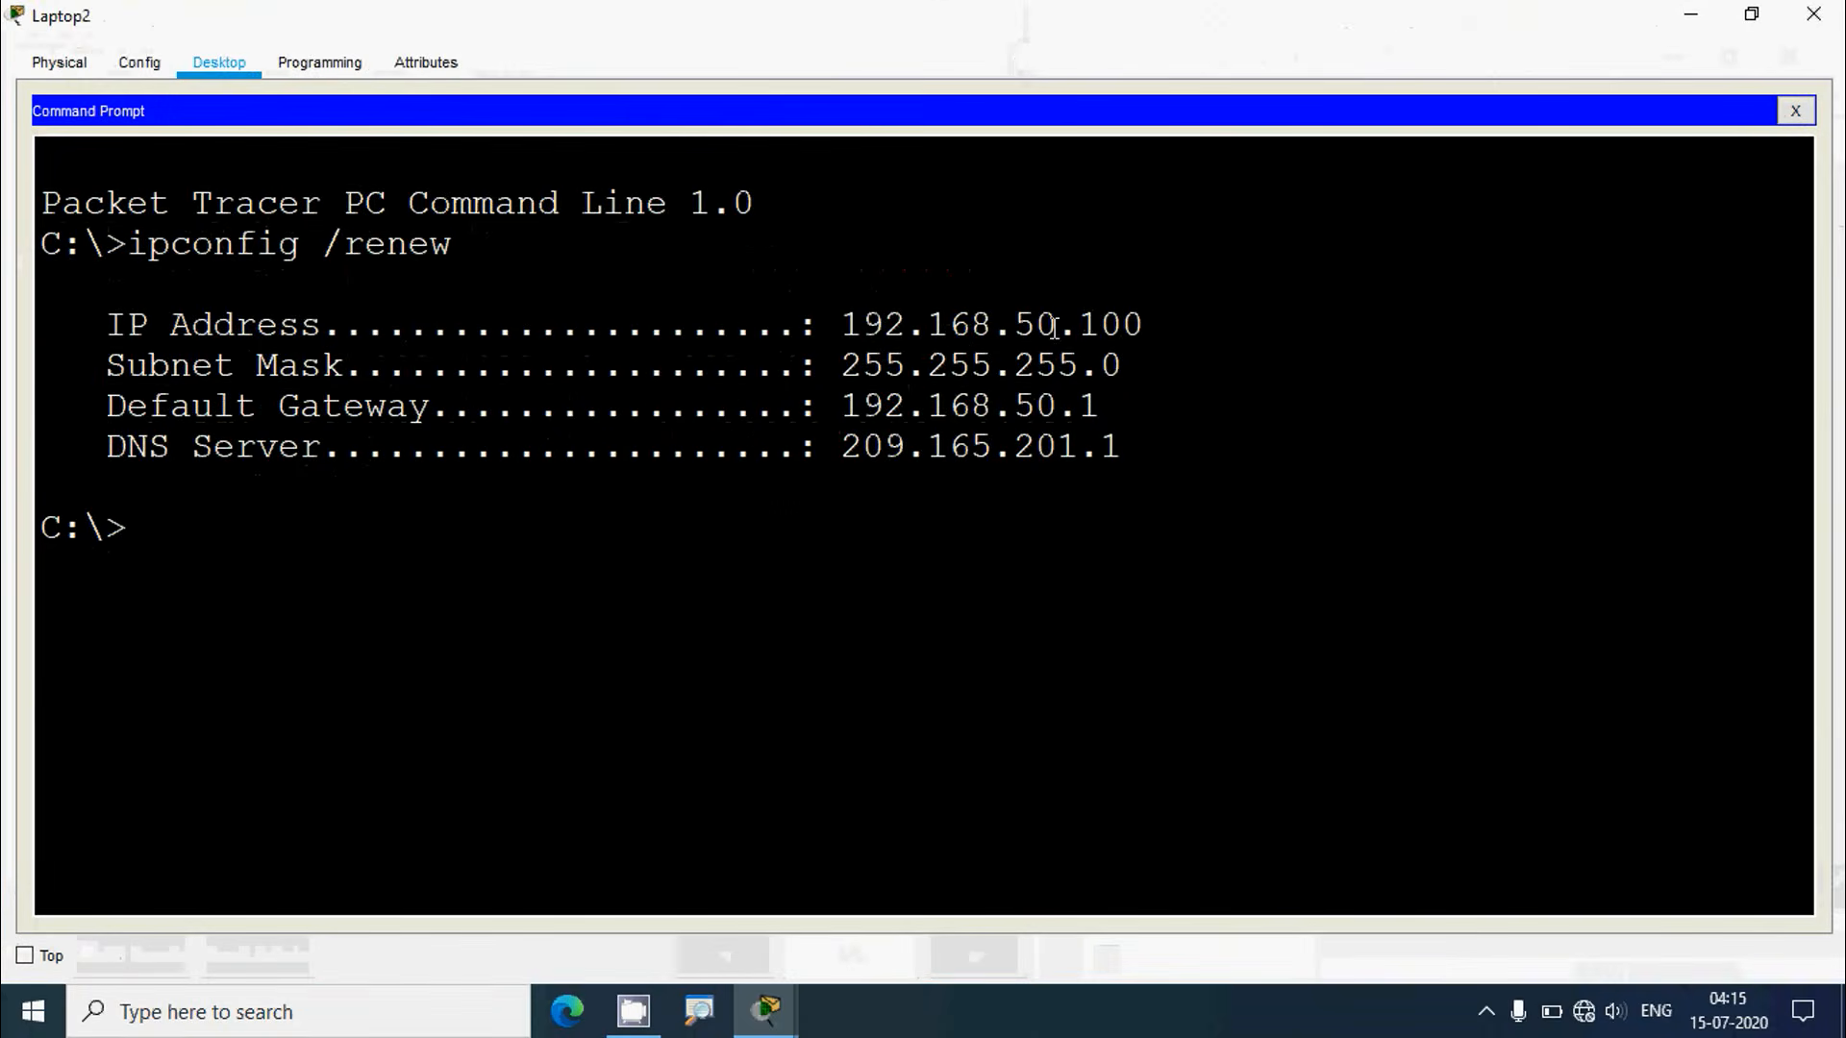
drag(843, 324, 1202, 476)
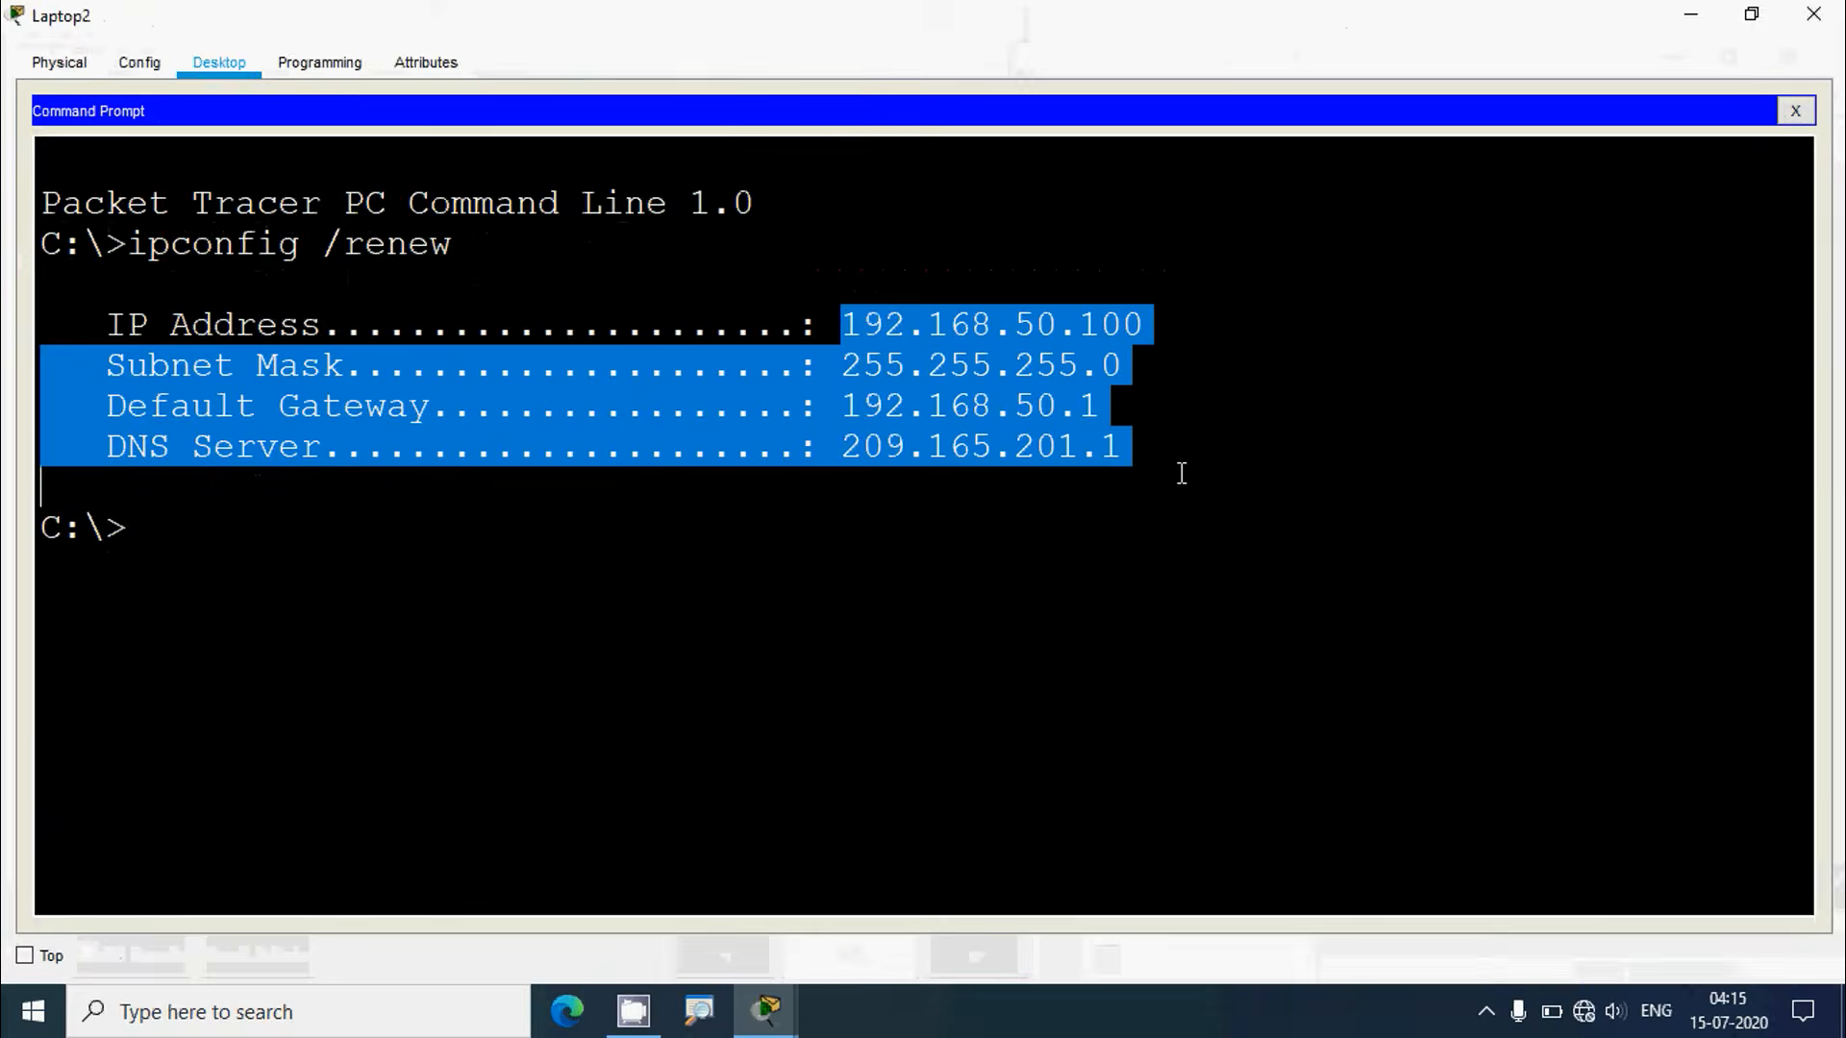
click(1182, 473)
click(1795, 110)
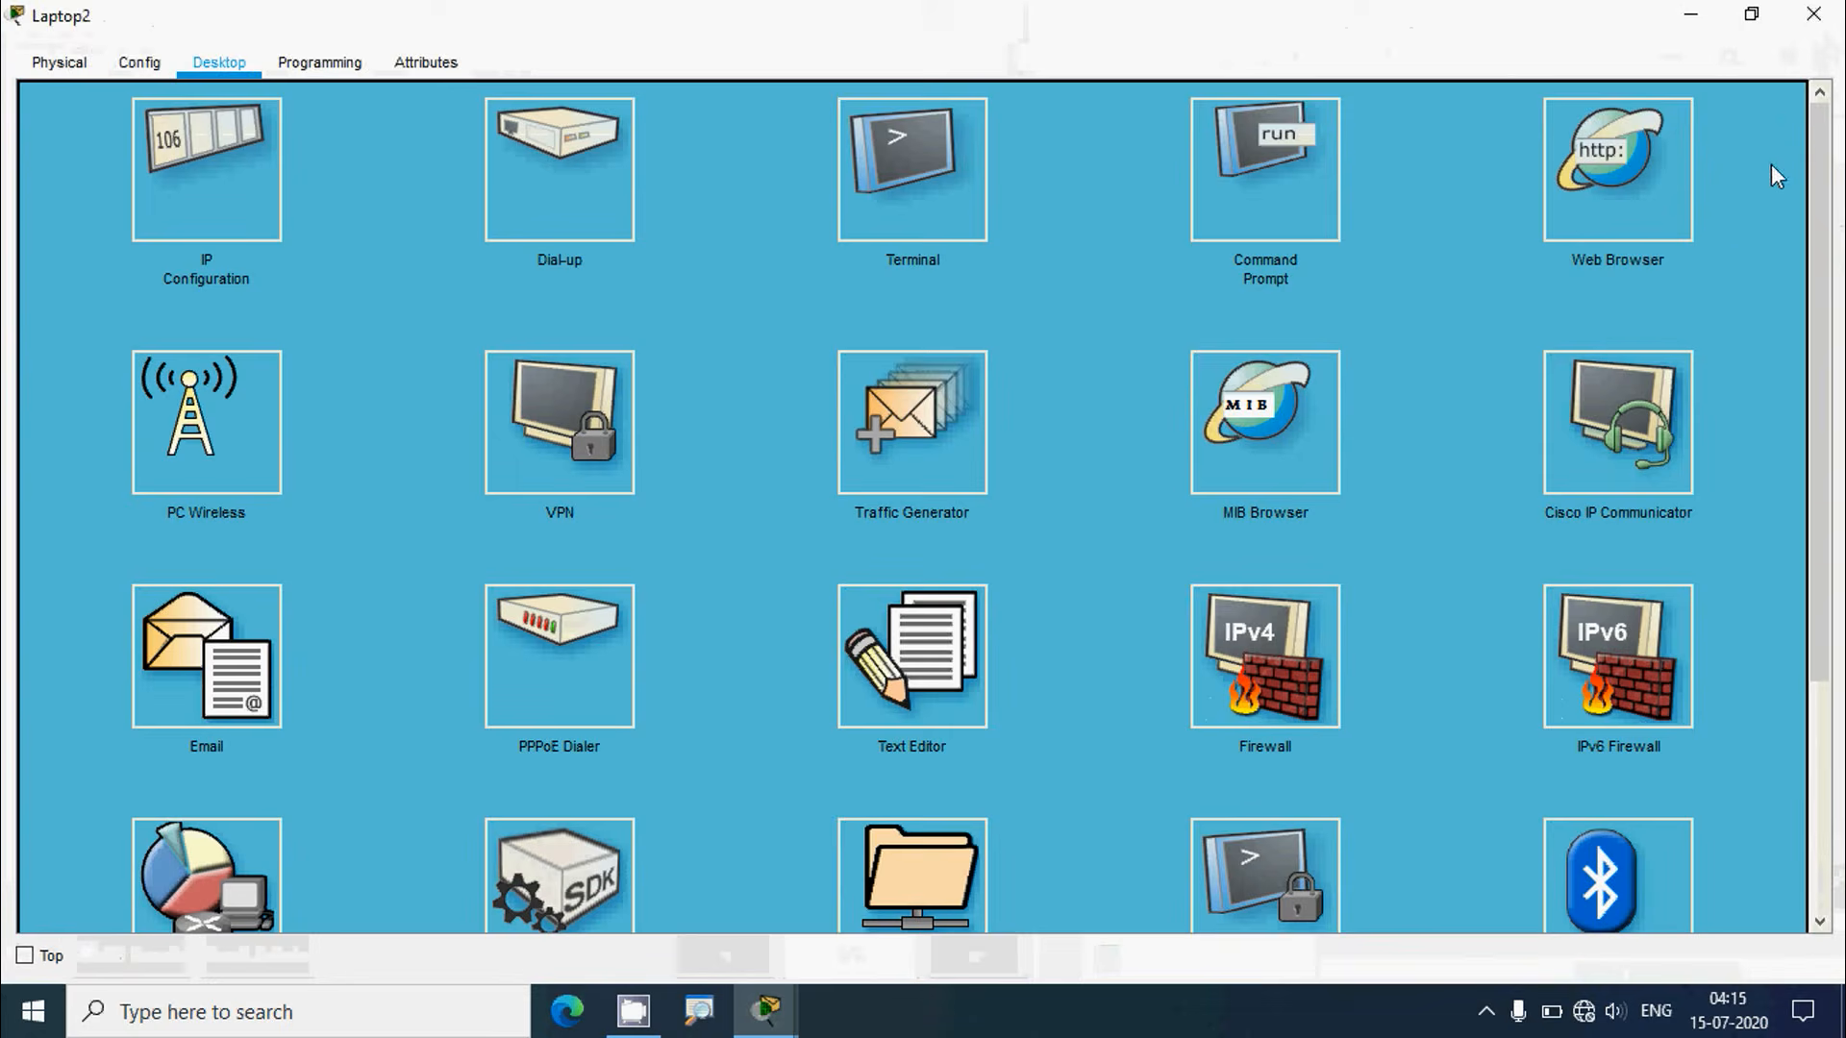
click(1624, 219)
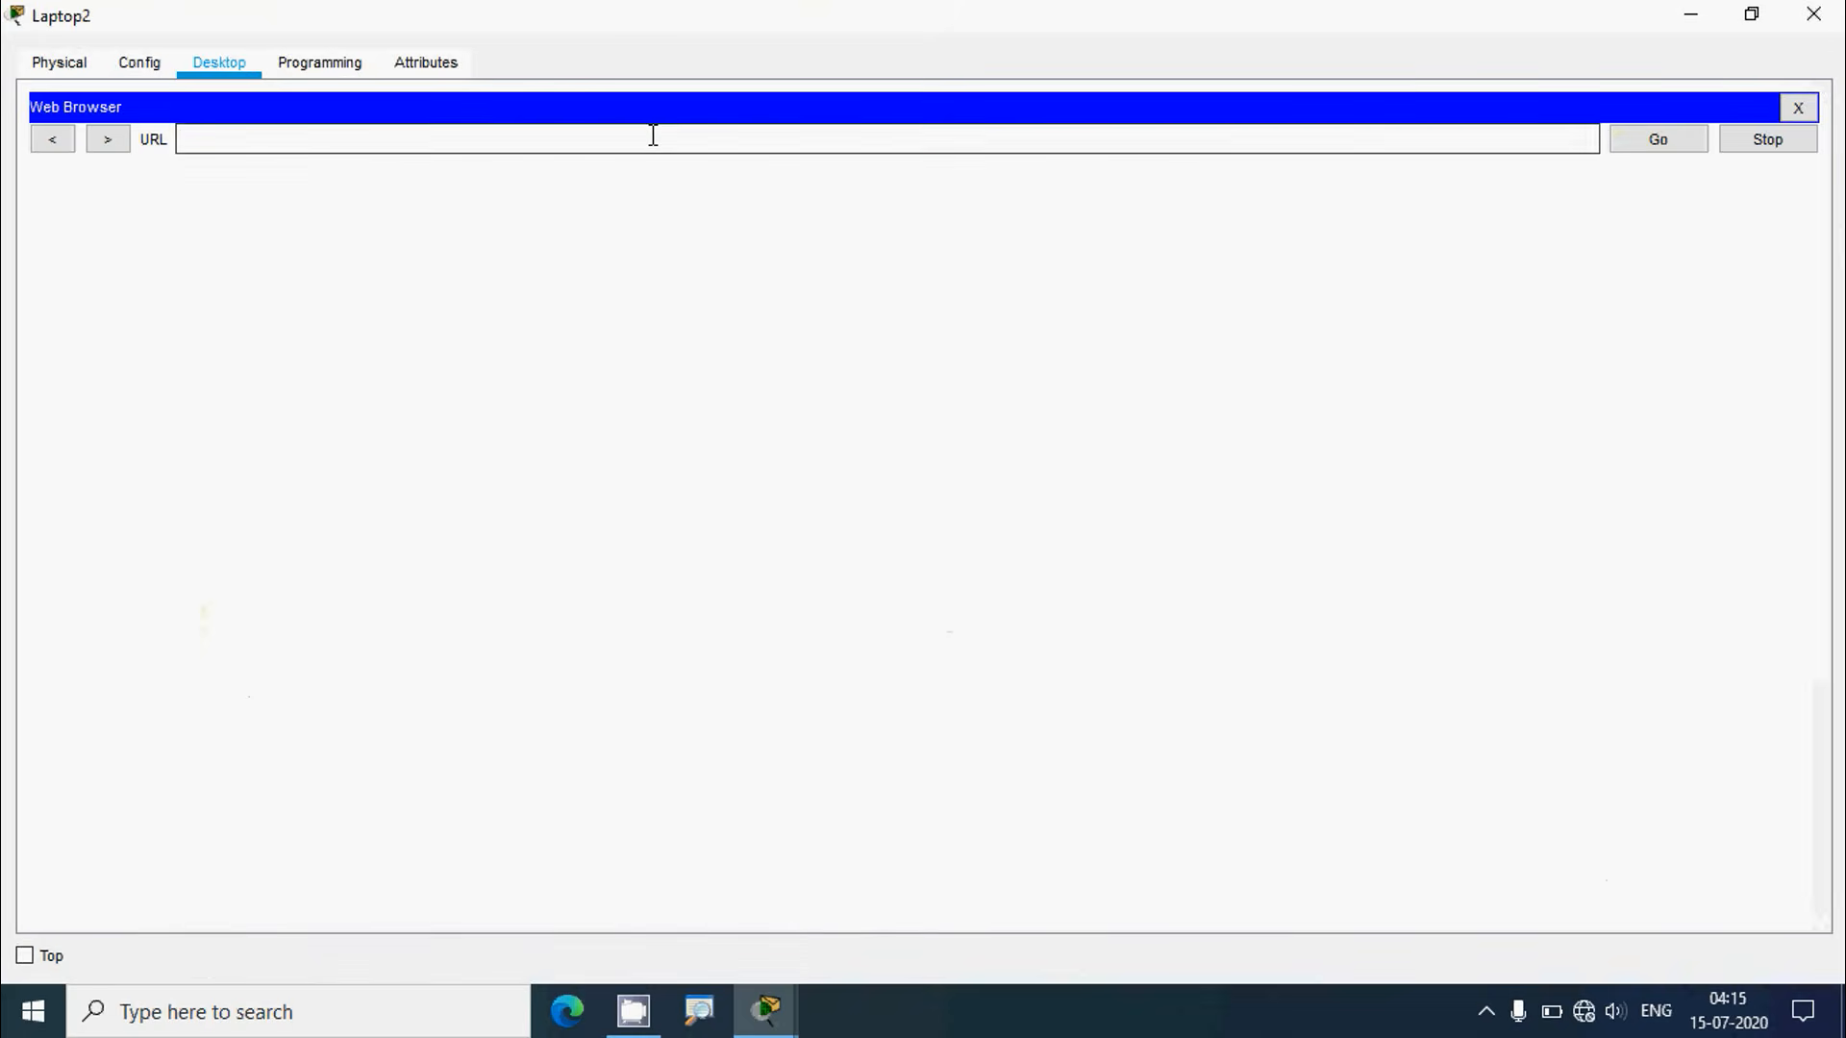
click(653, 135)
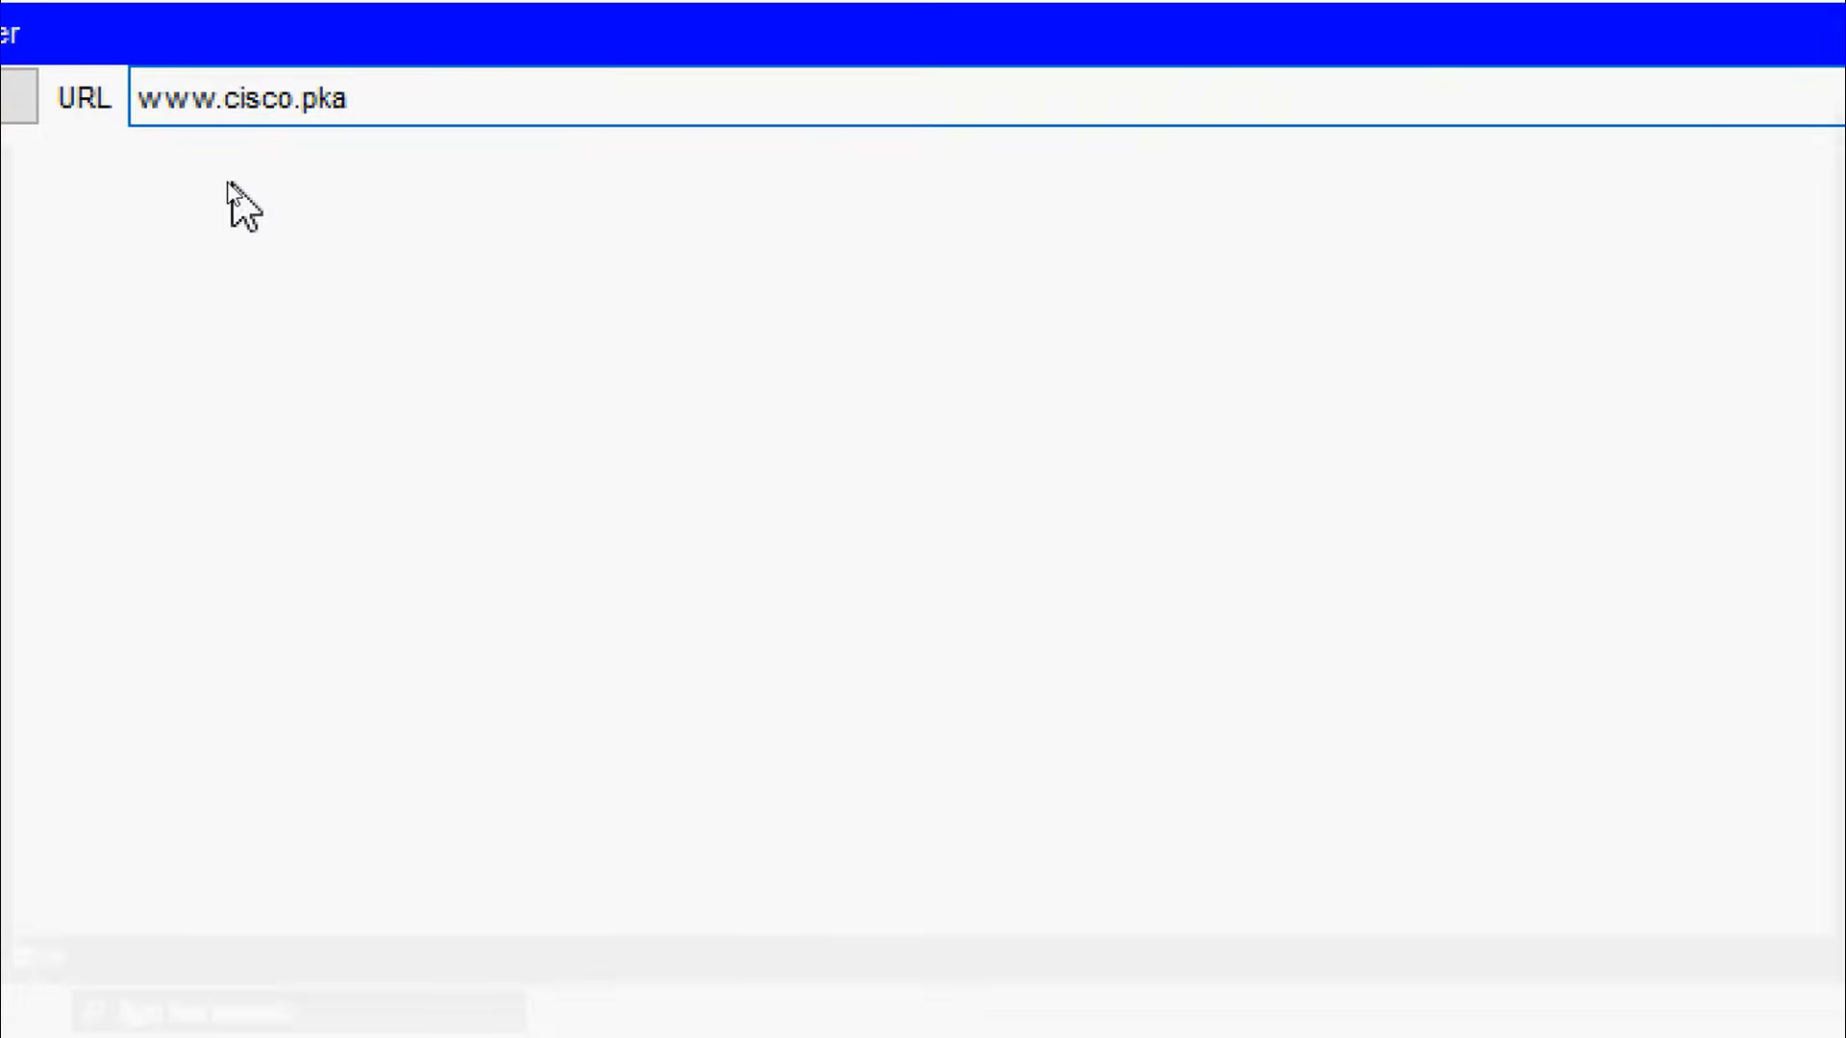
click(1653, 143)
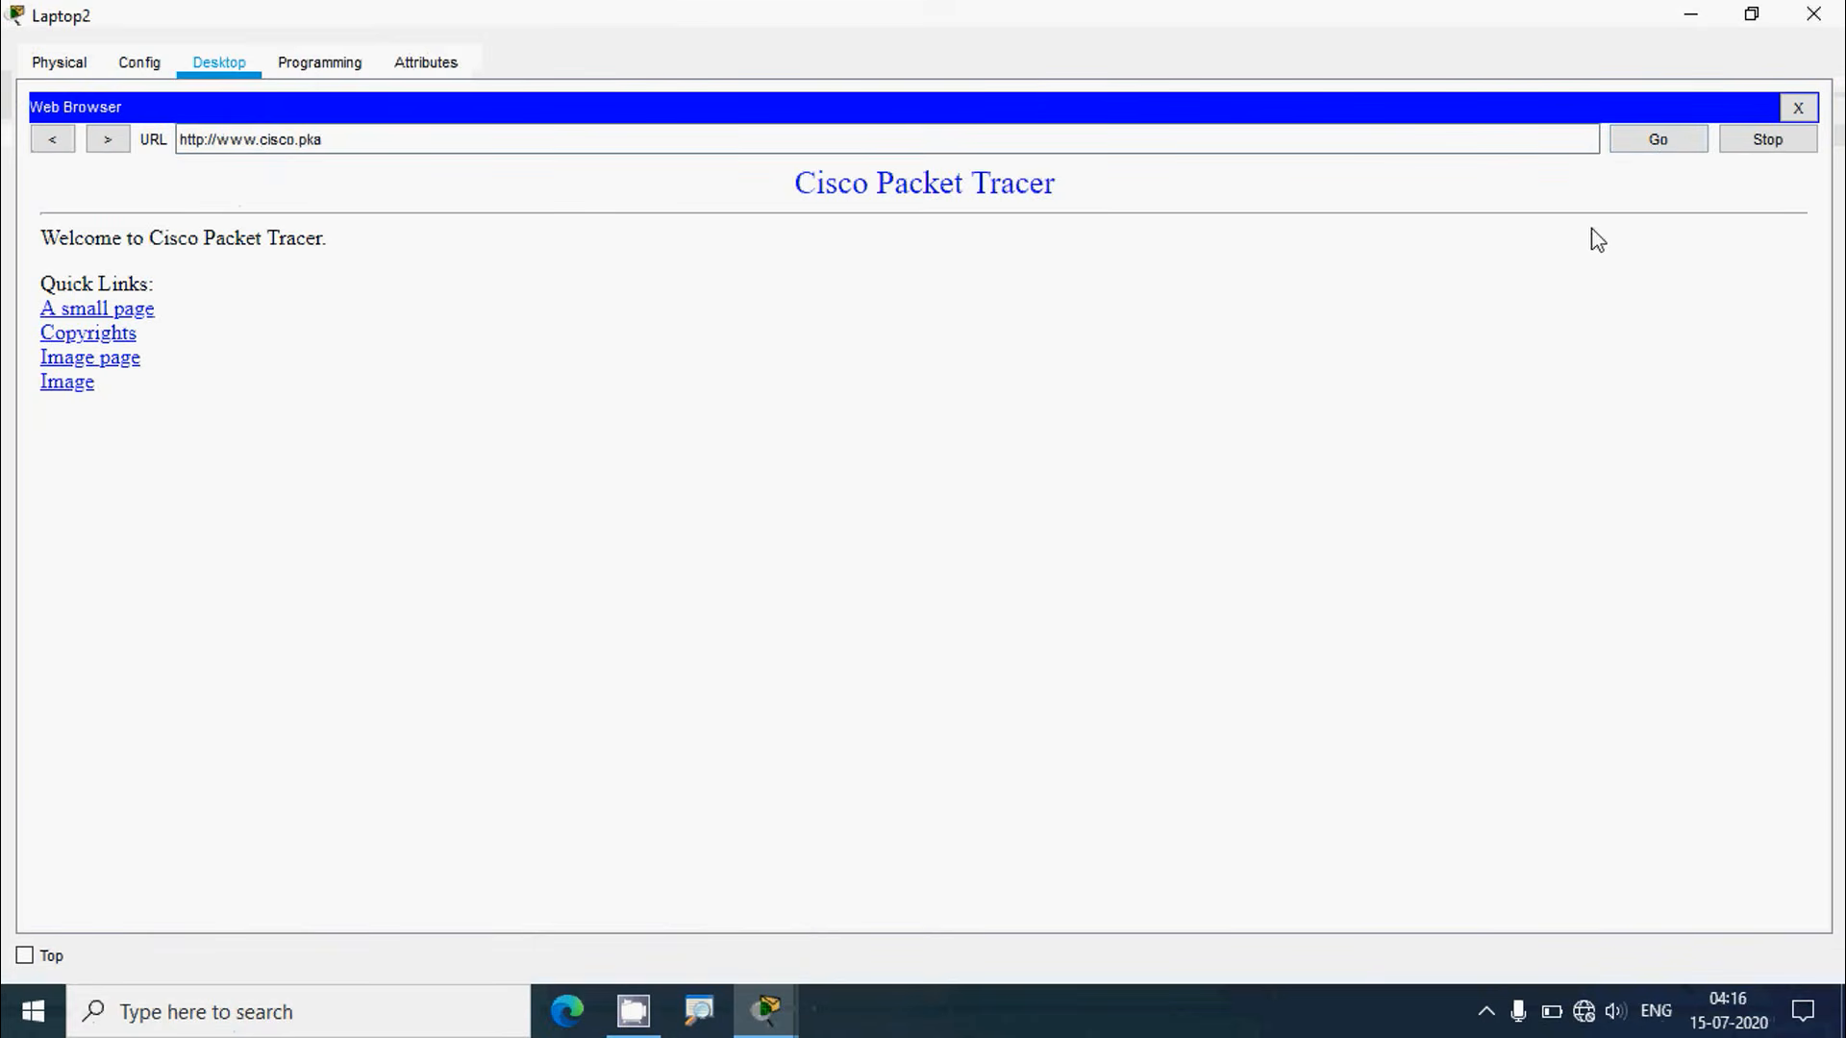
click(1797, 108)
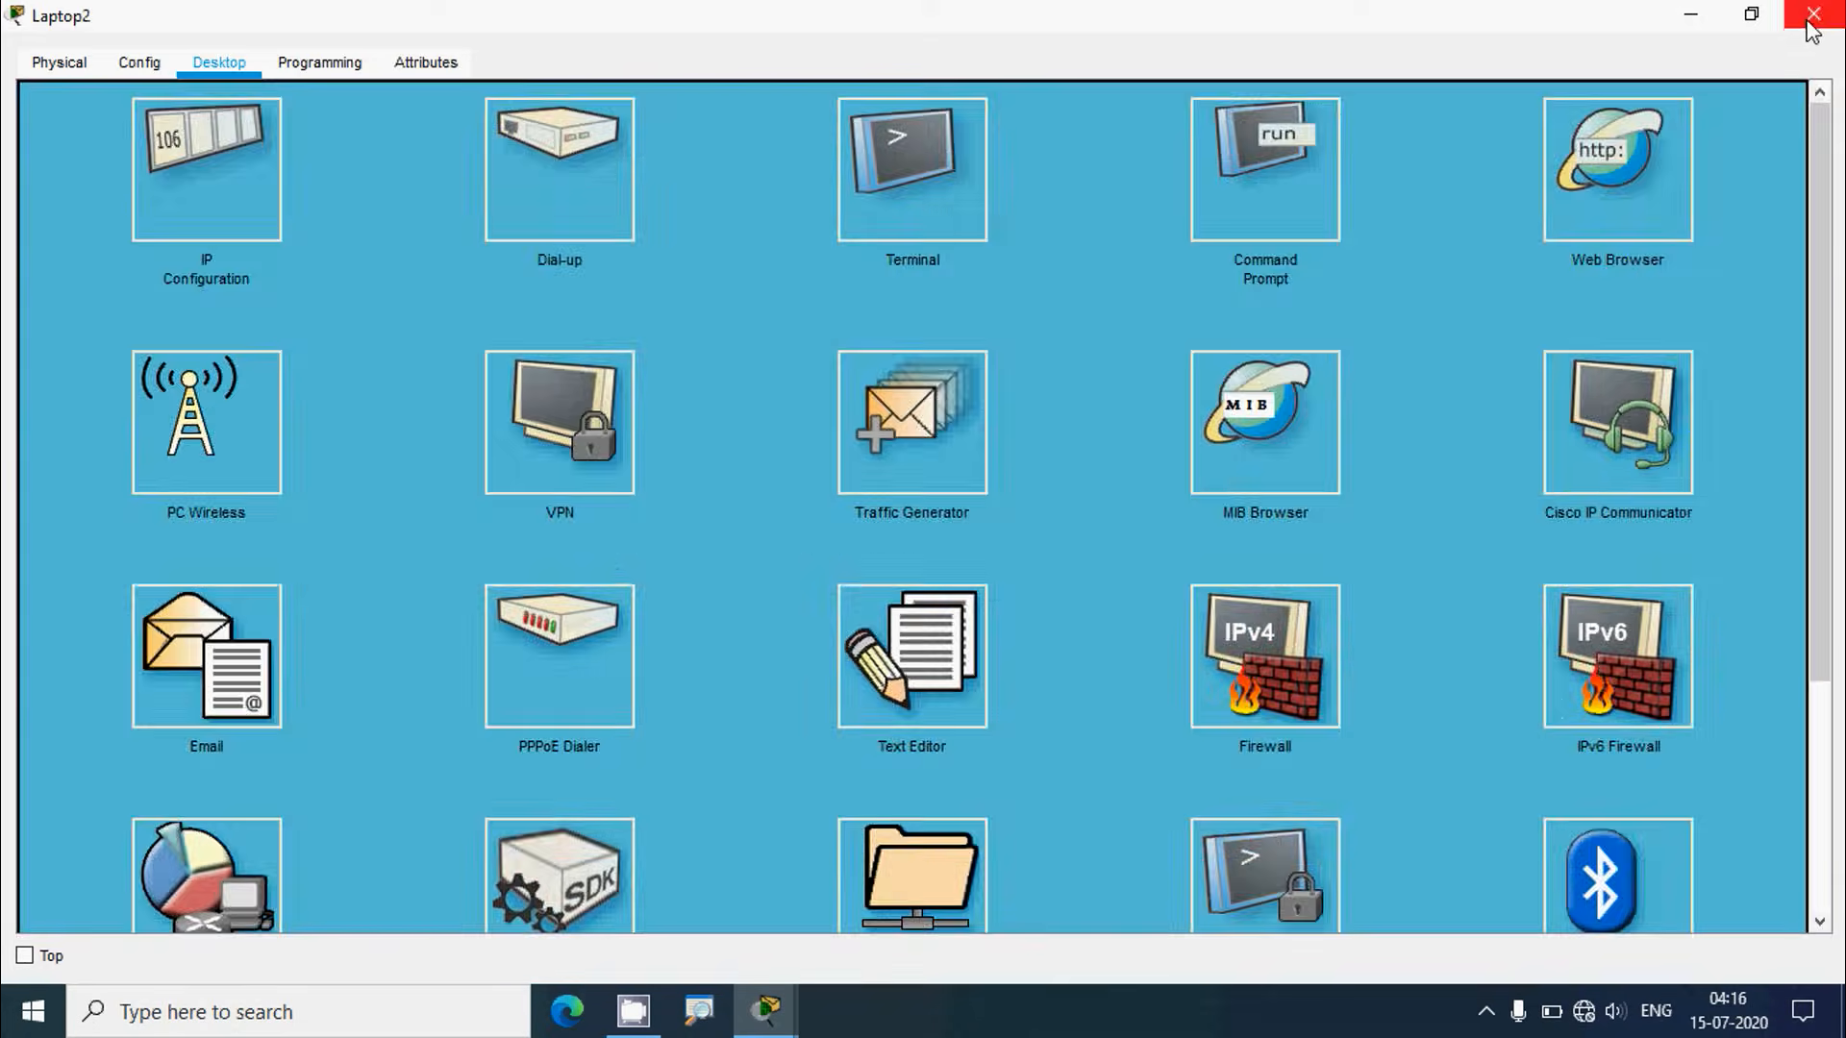
click(1813, 13)
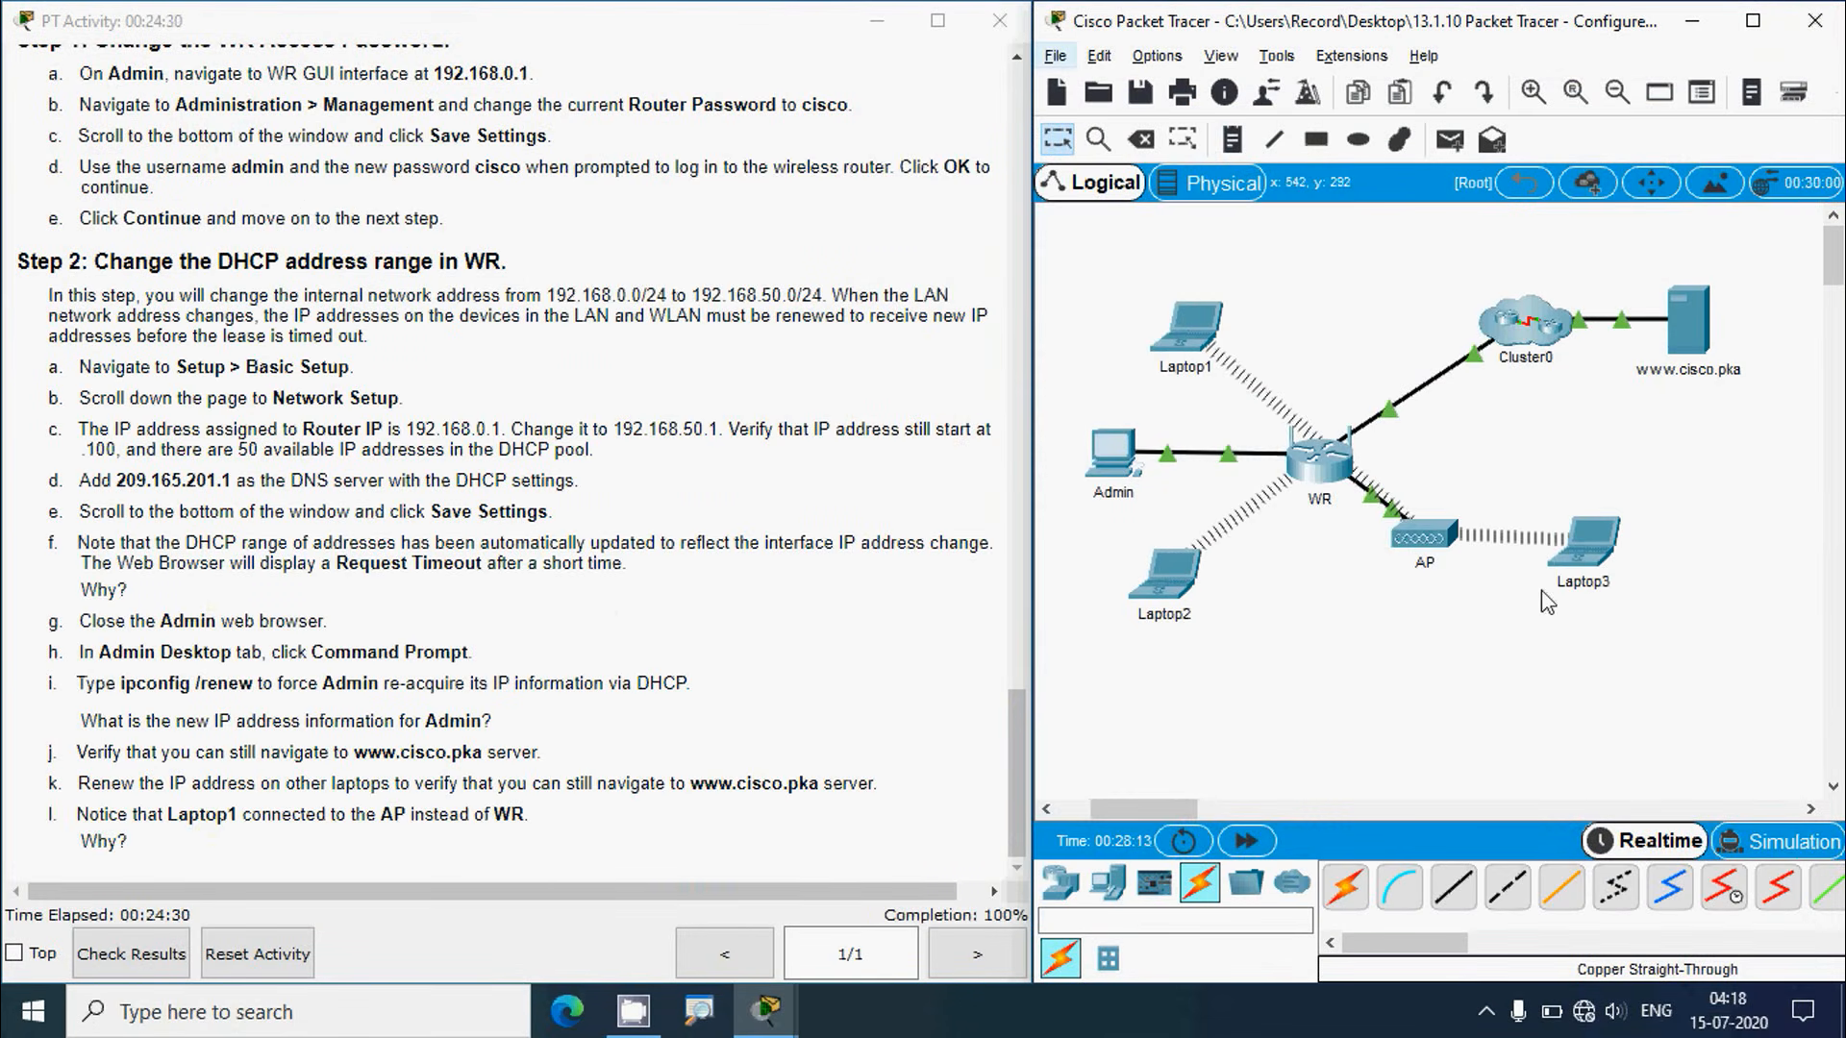
Step: Confirm in Laptop3's Command Prompt that it holds 192.168.50.103
click(1584, 555)
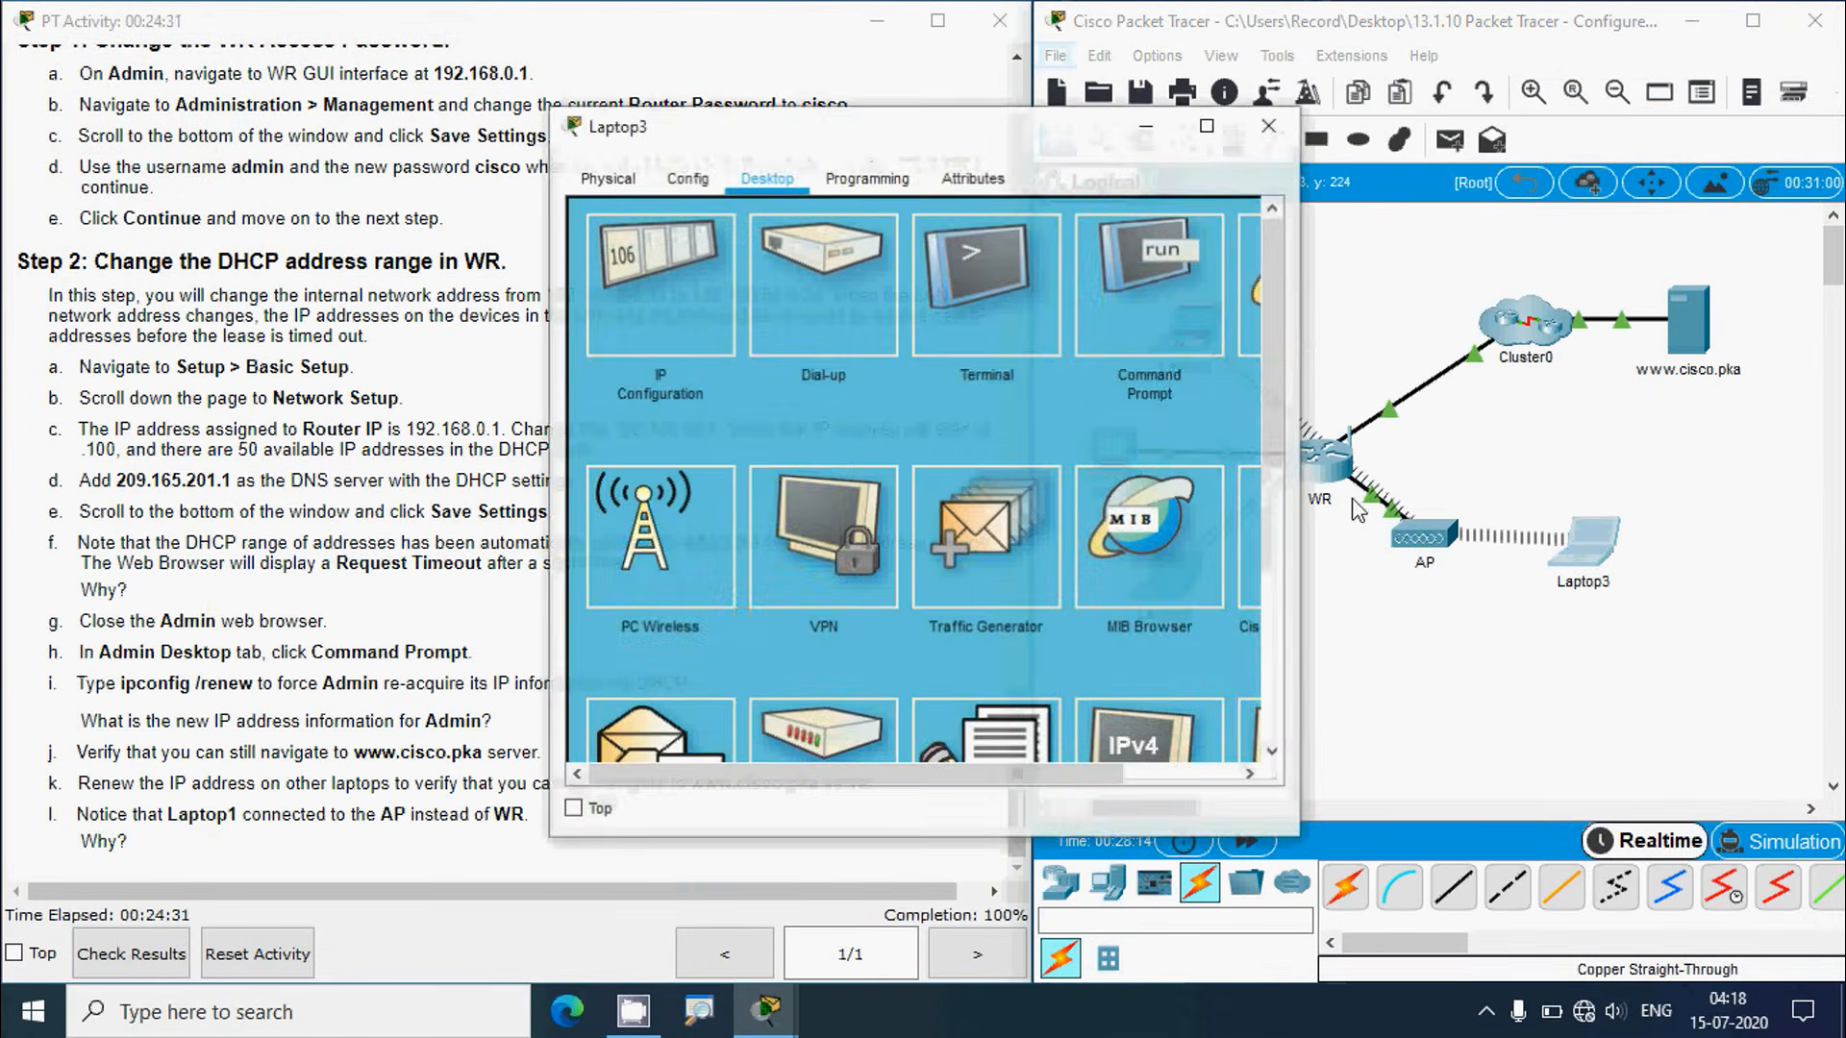
click(1138, 324)
click(1207, 124)
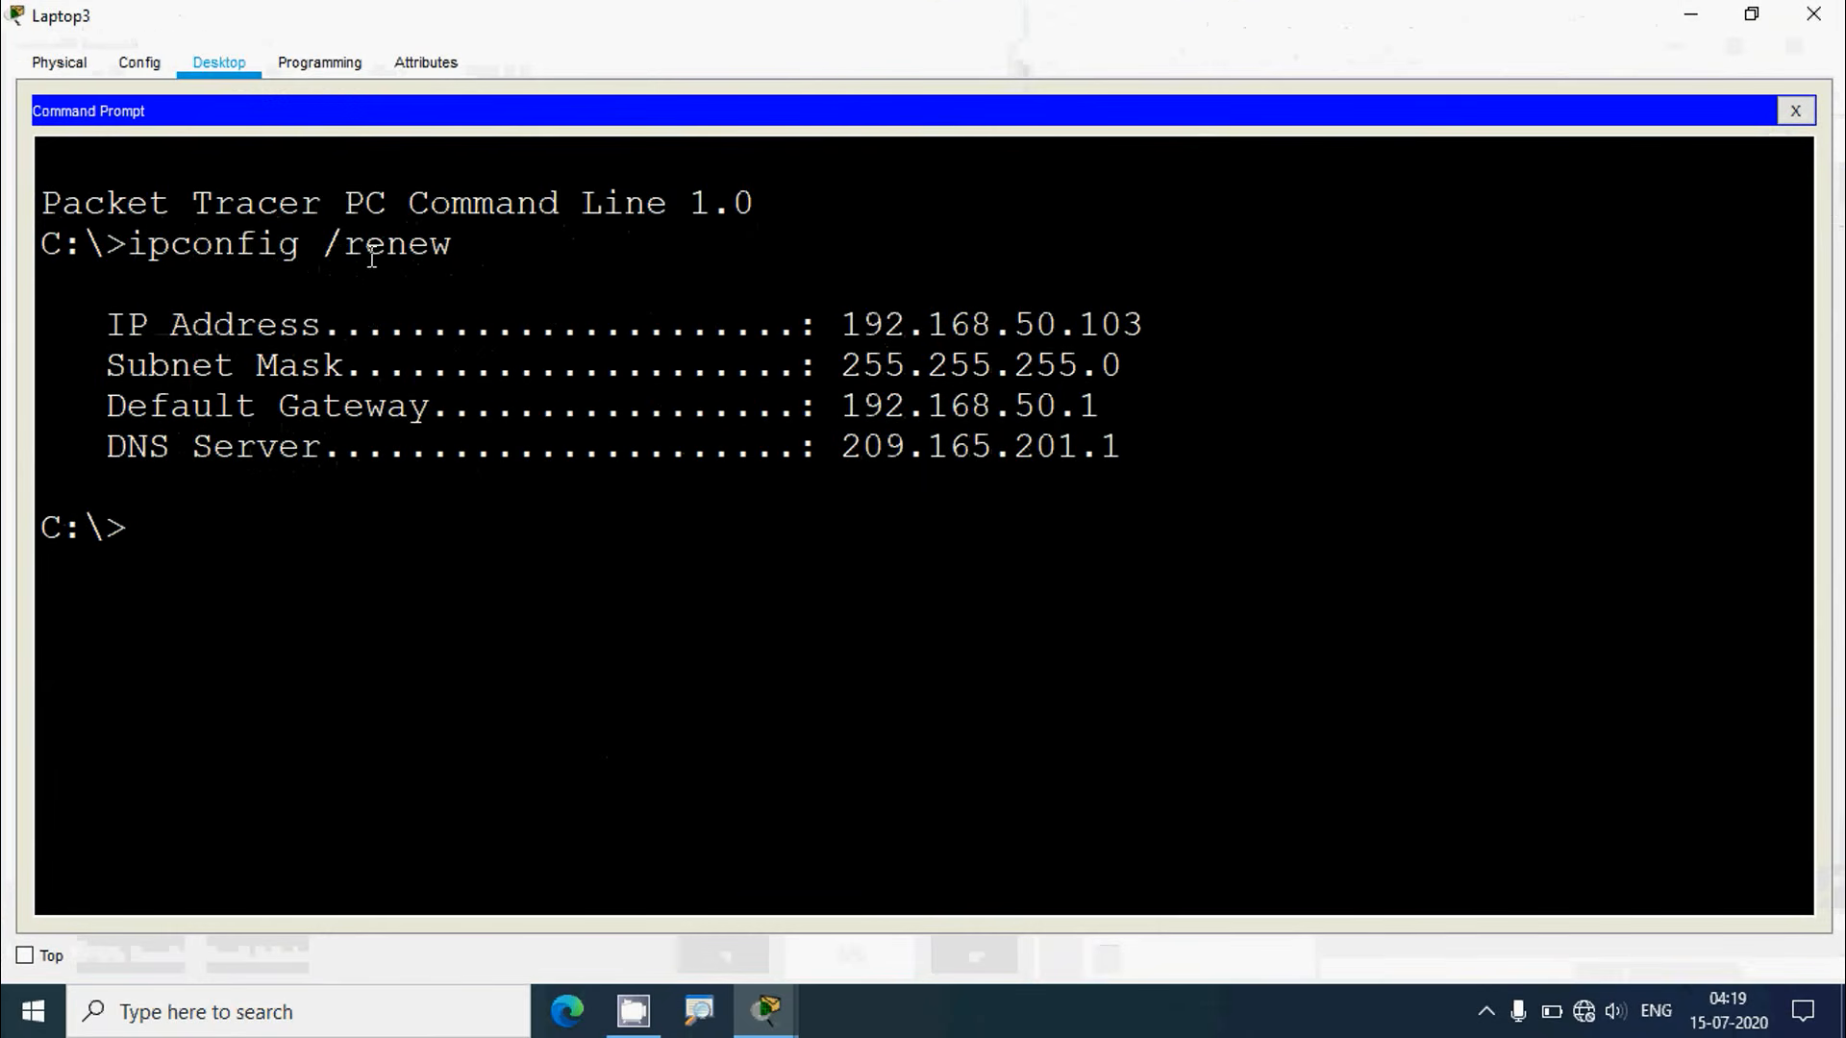
double_click(114, 325)
drag(297, 343, 1151, 450)
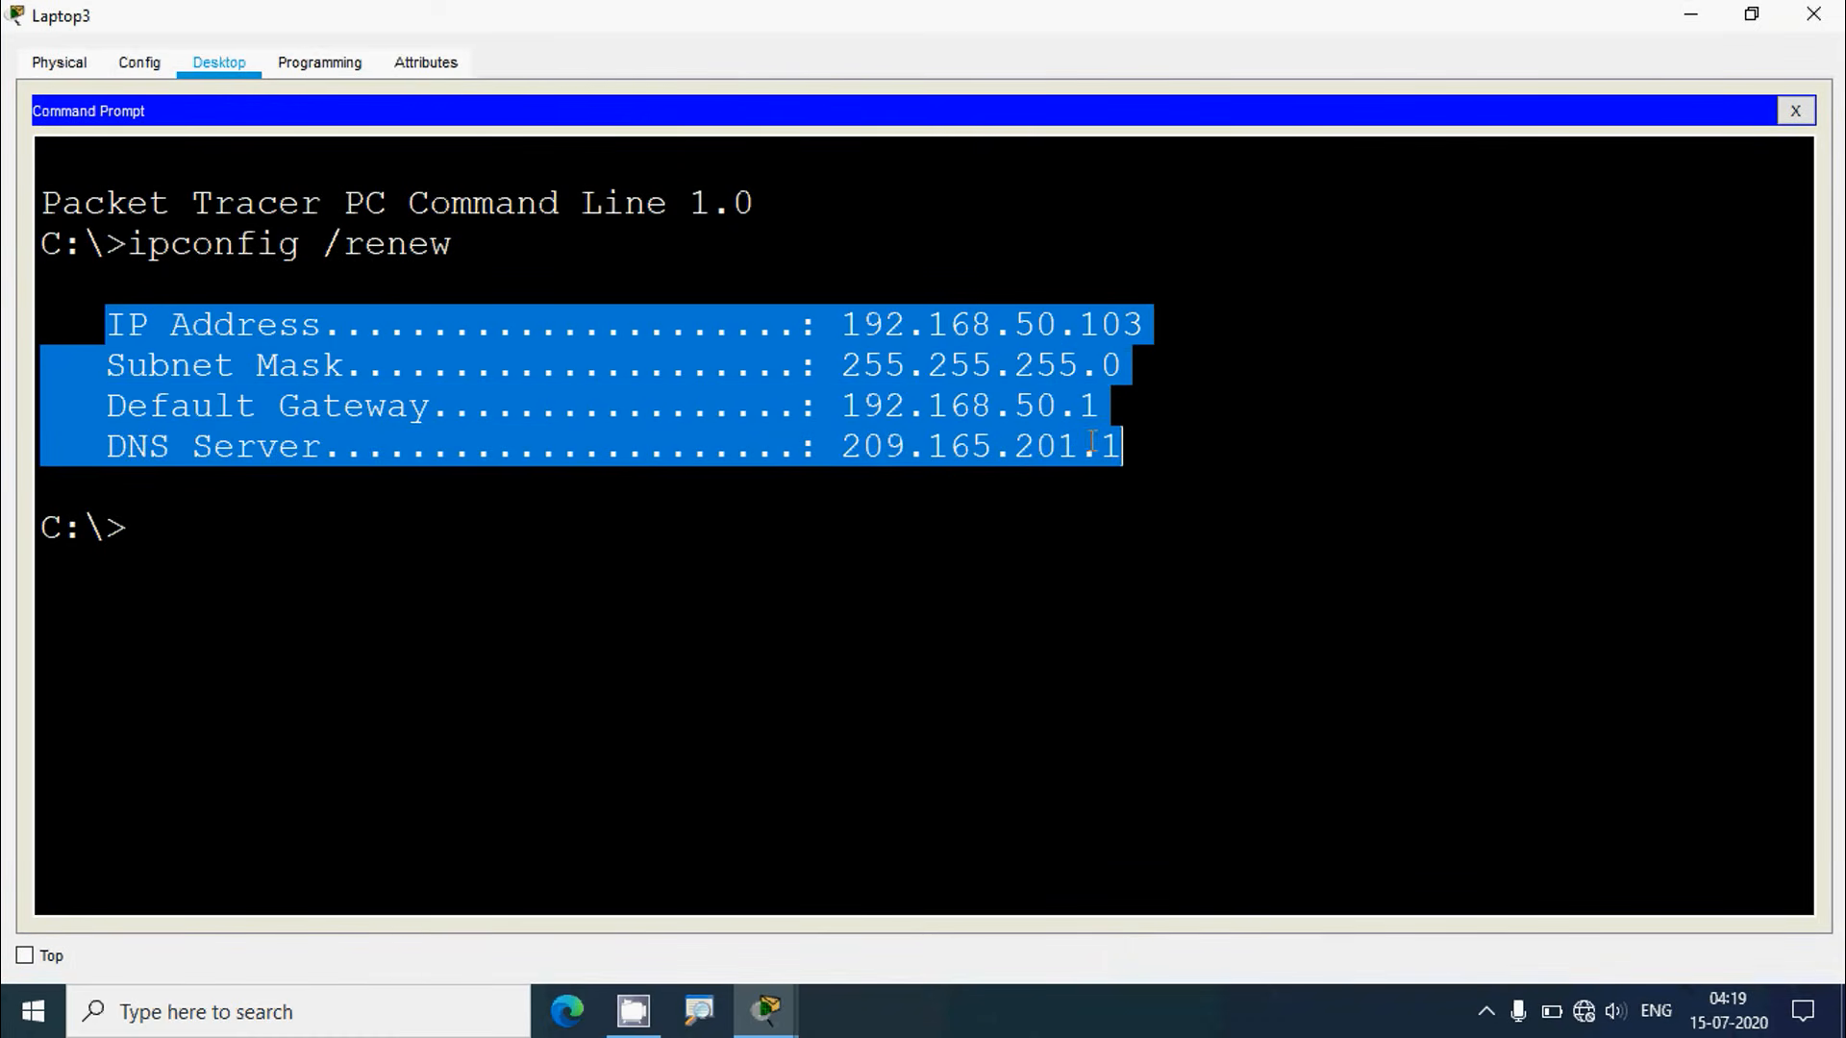
click(1794, 110)
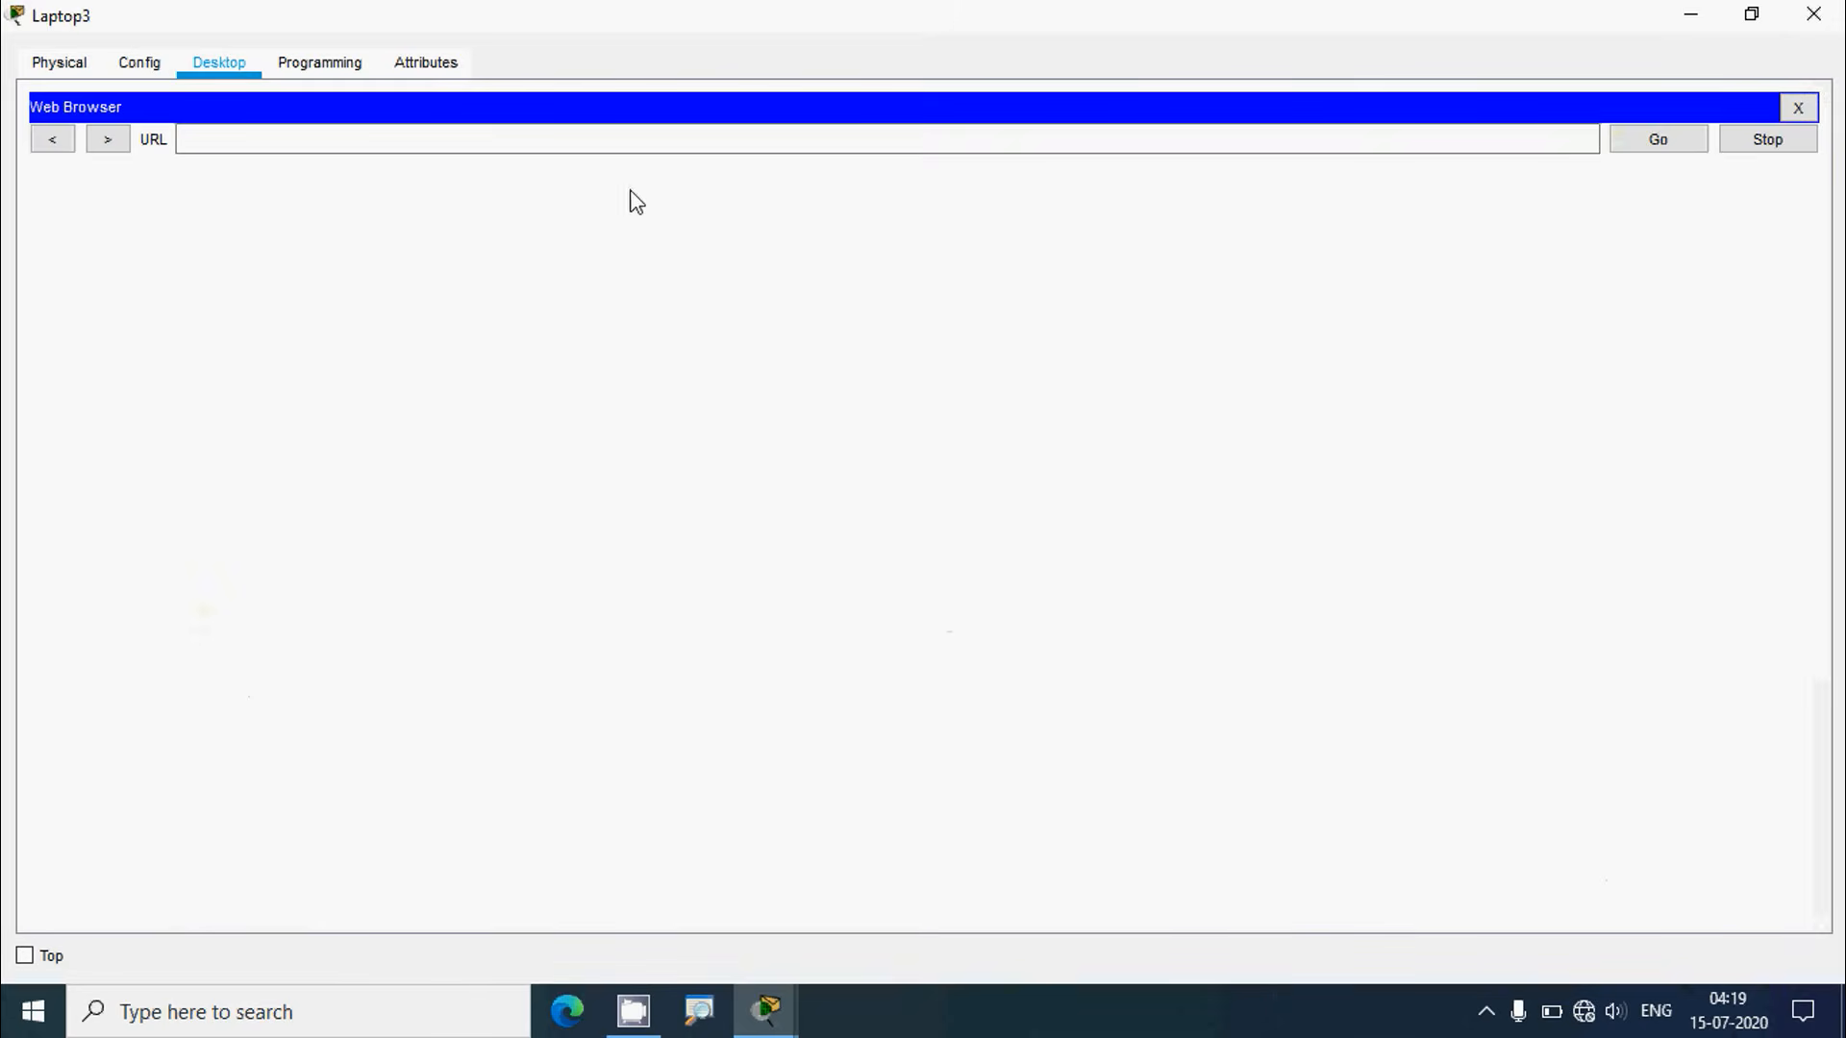
click(616, 137)
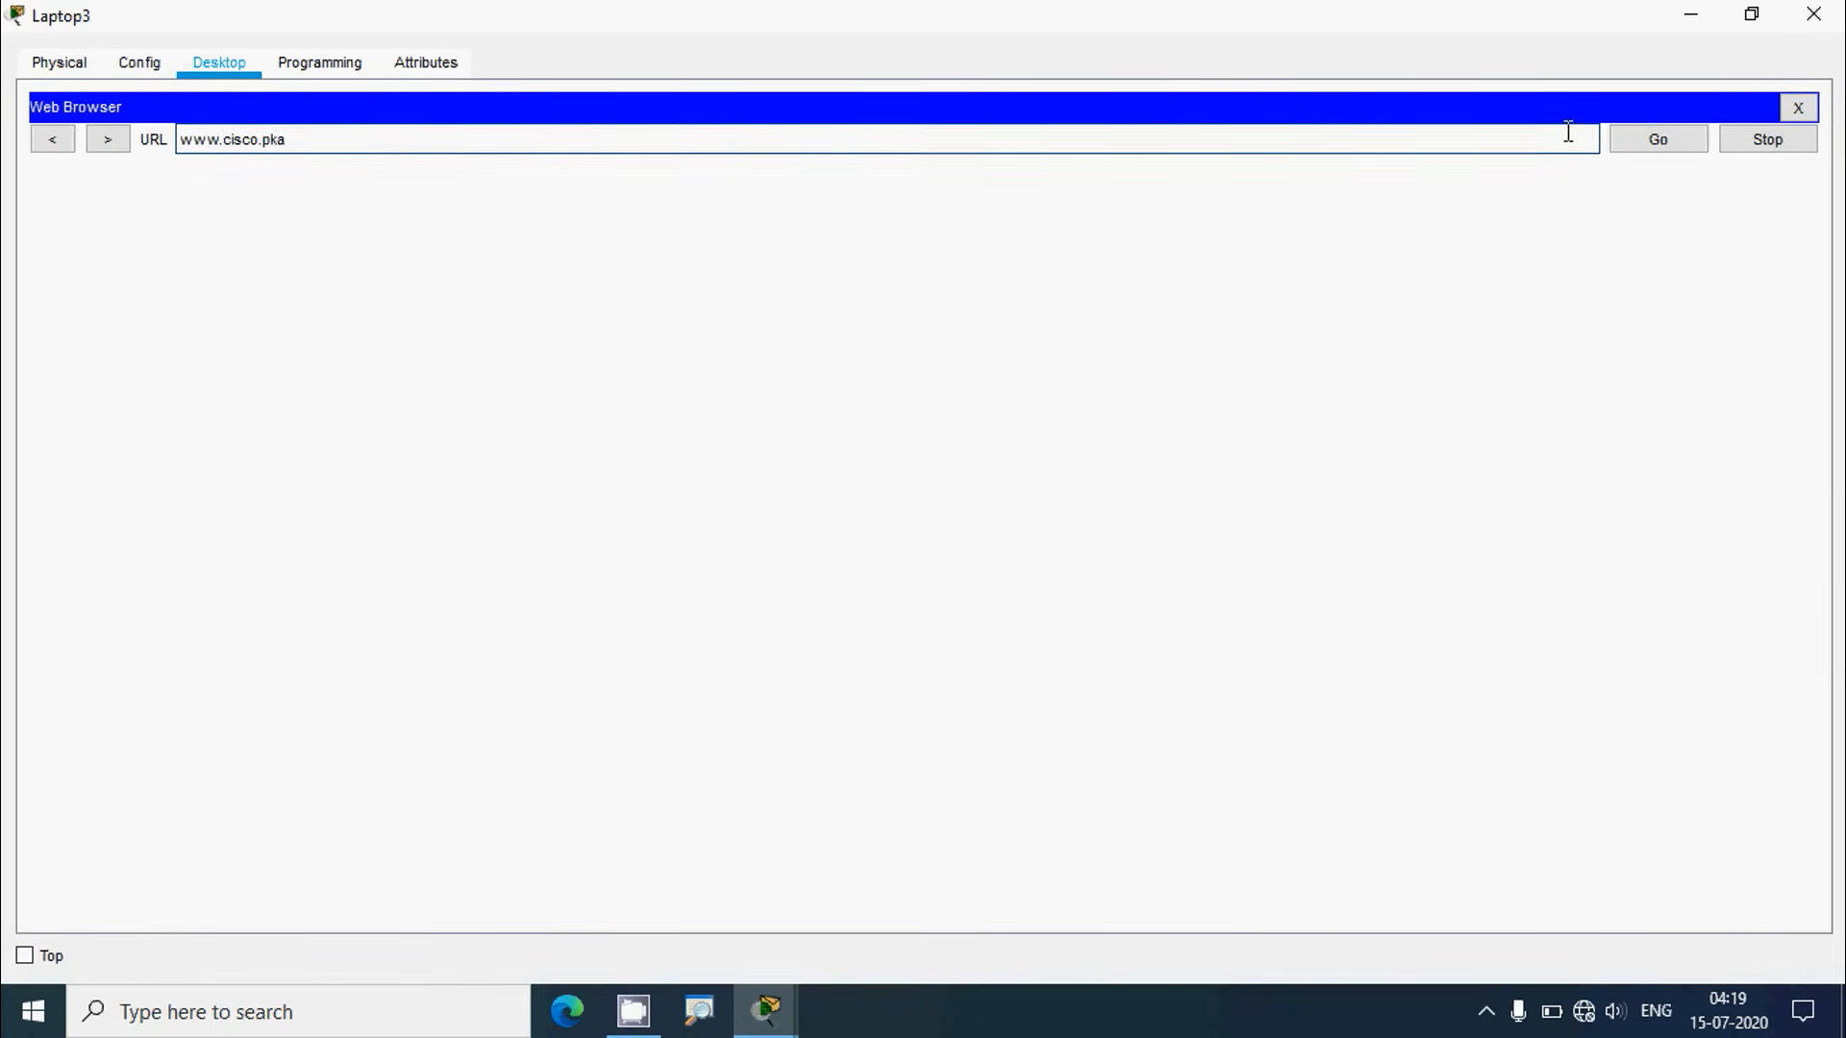
click(1653, 143)
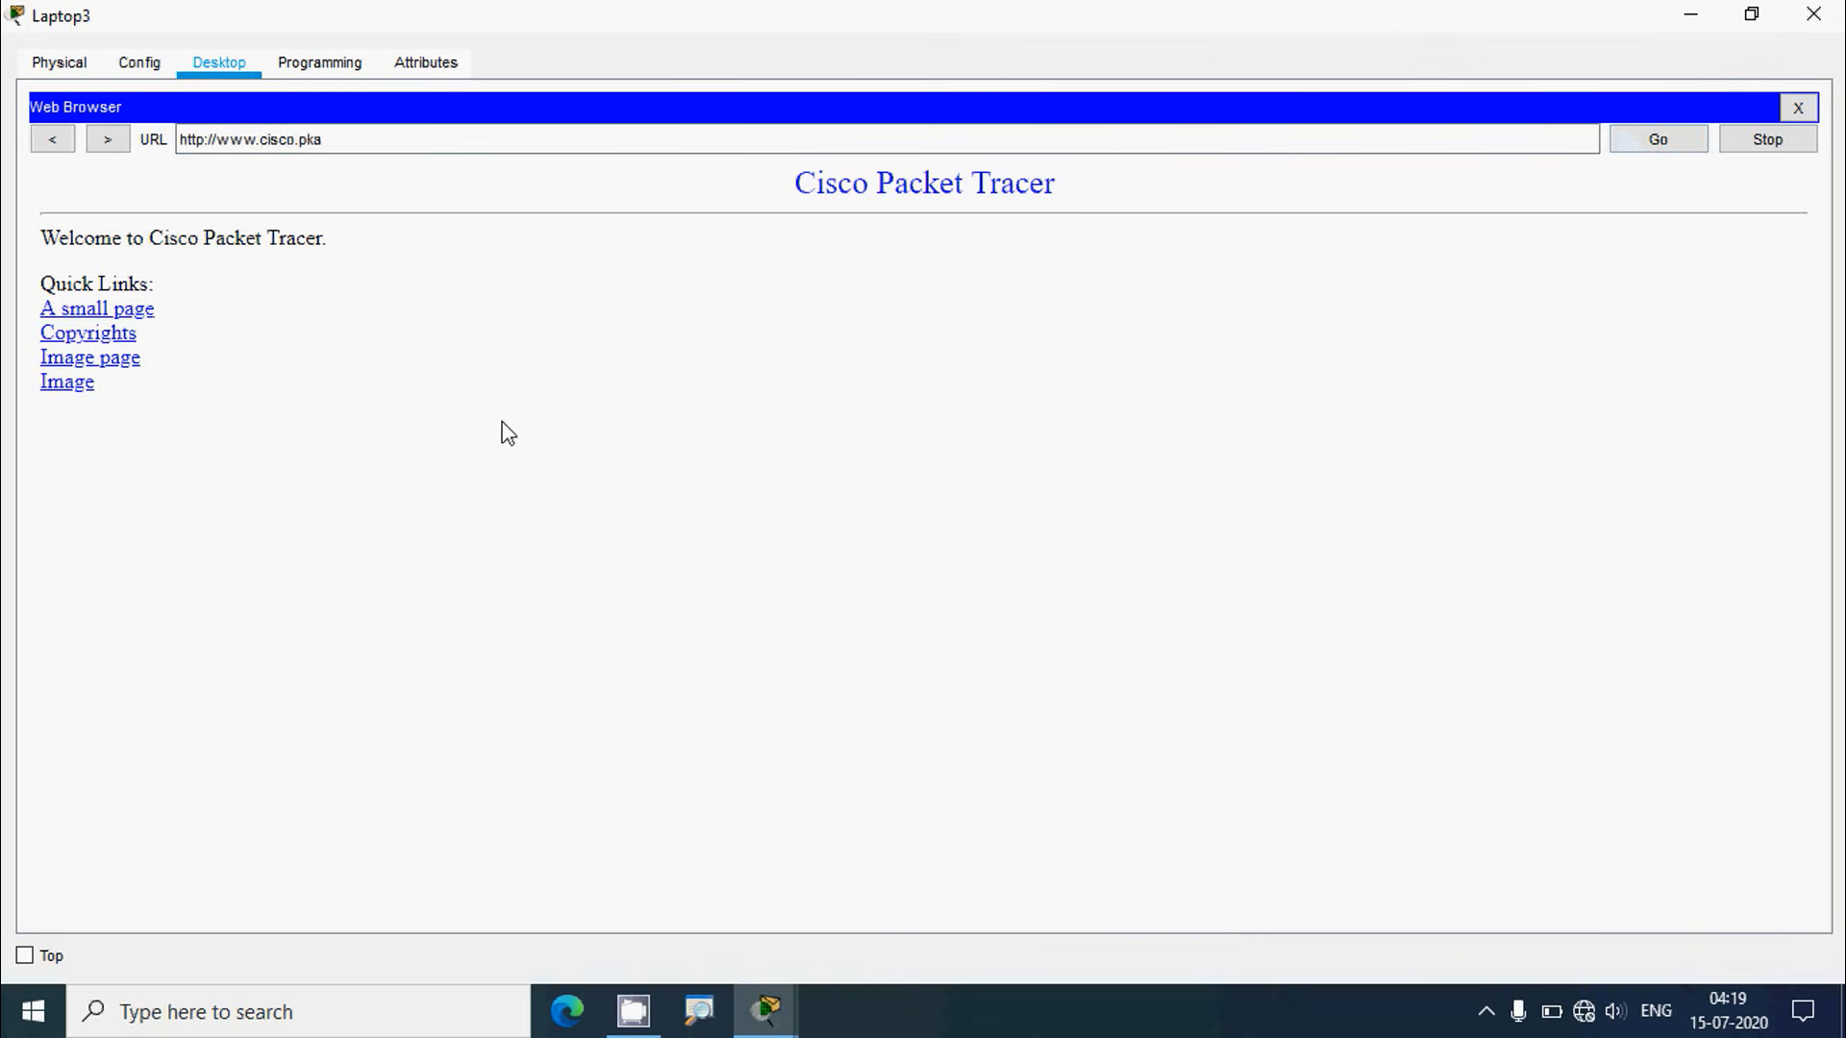
click(1797, 106)
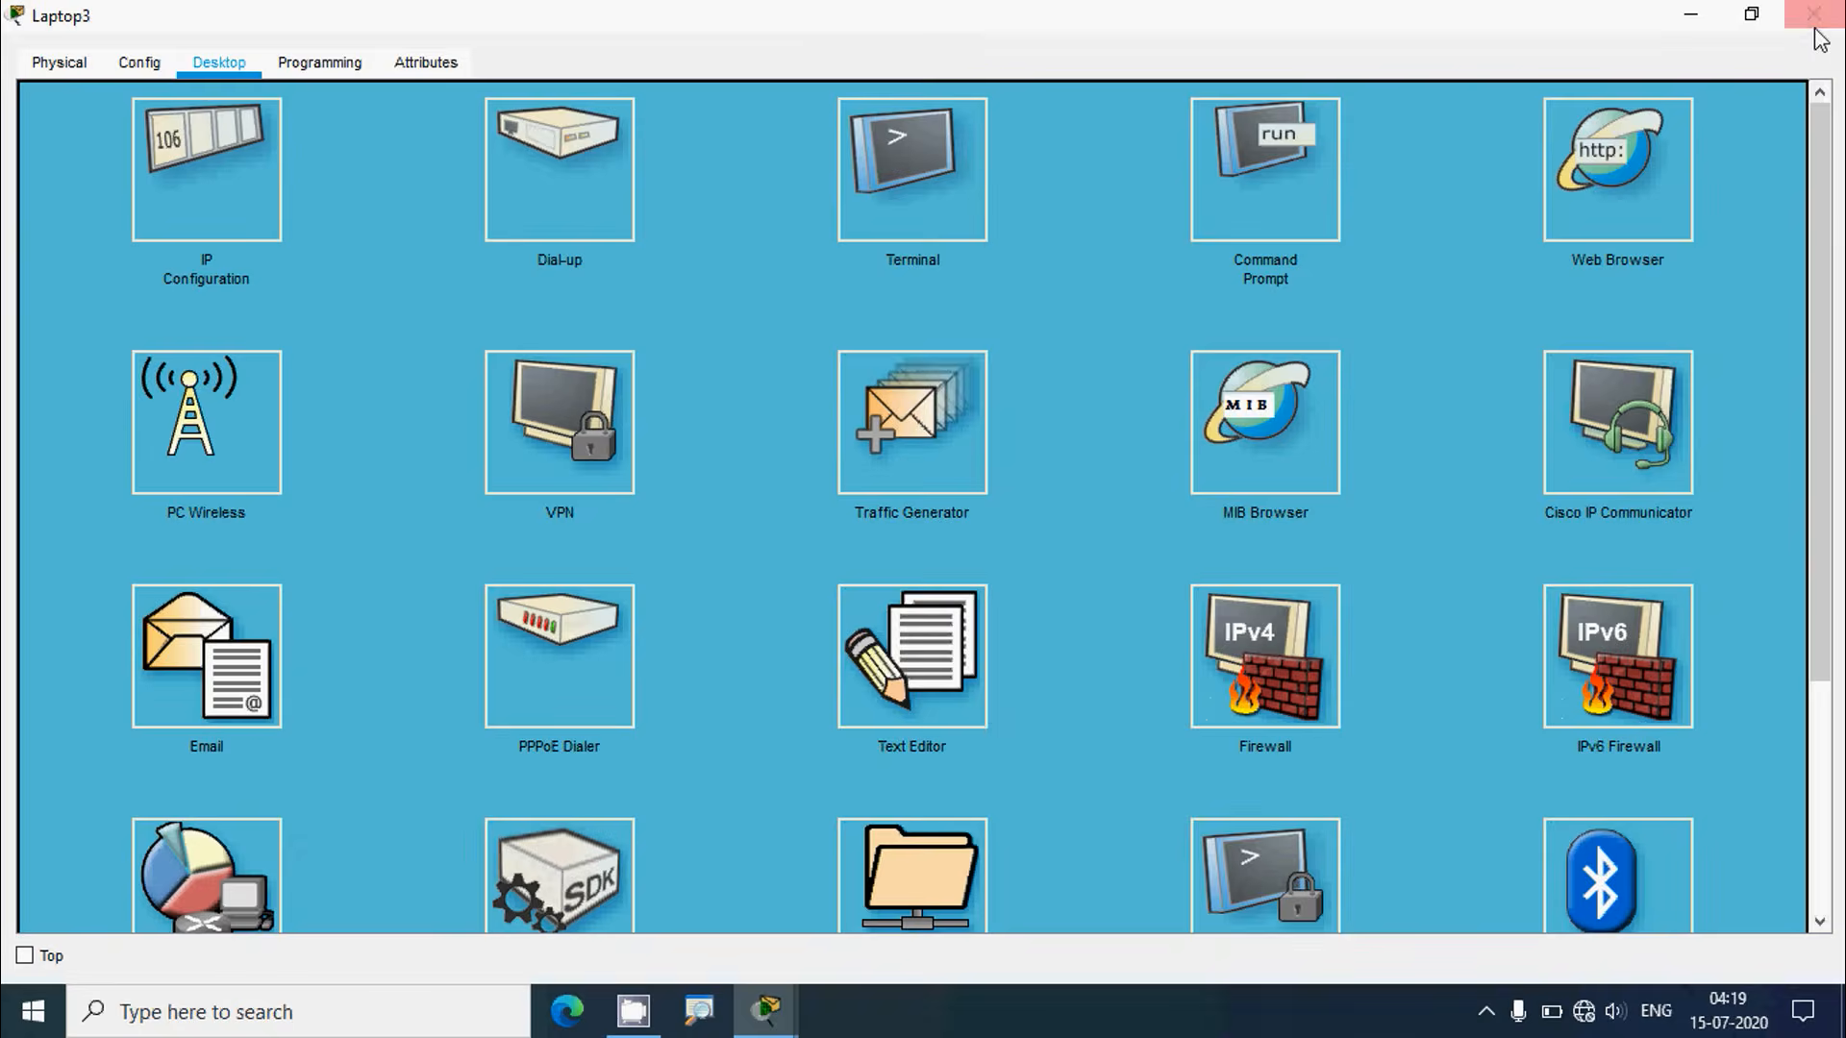
click(1812, 13)
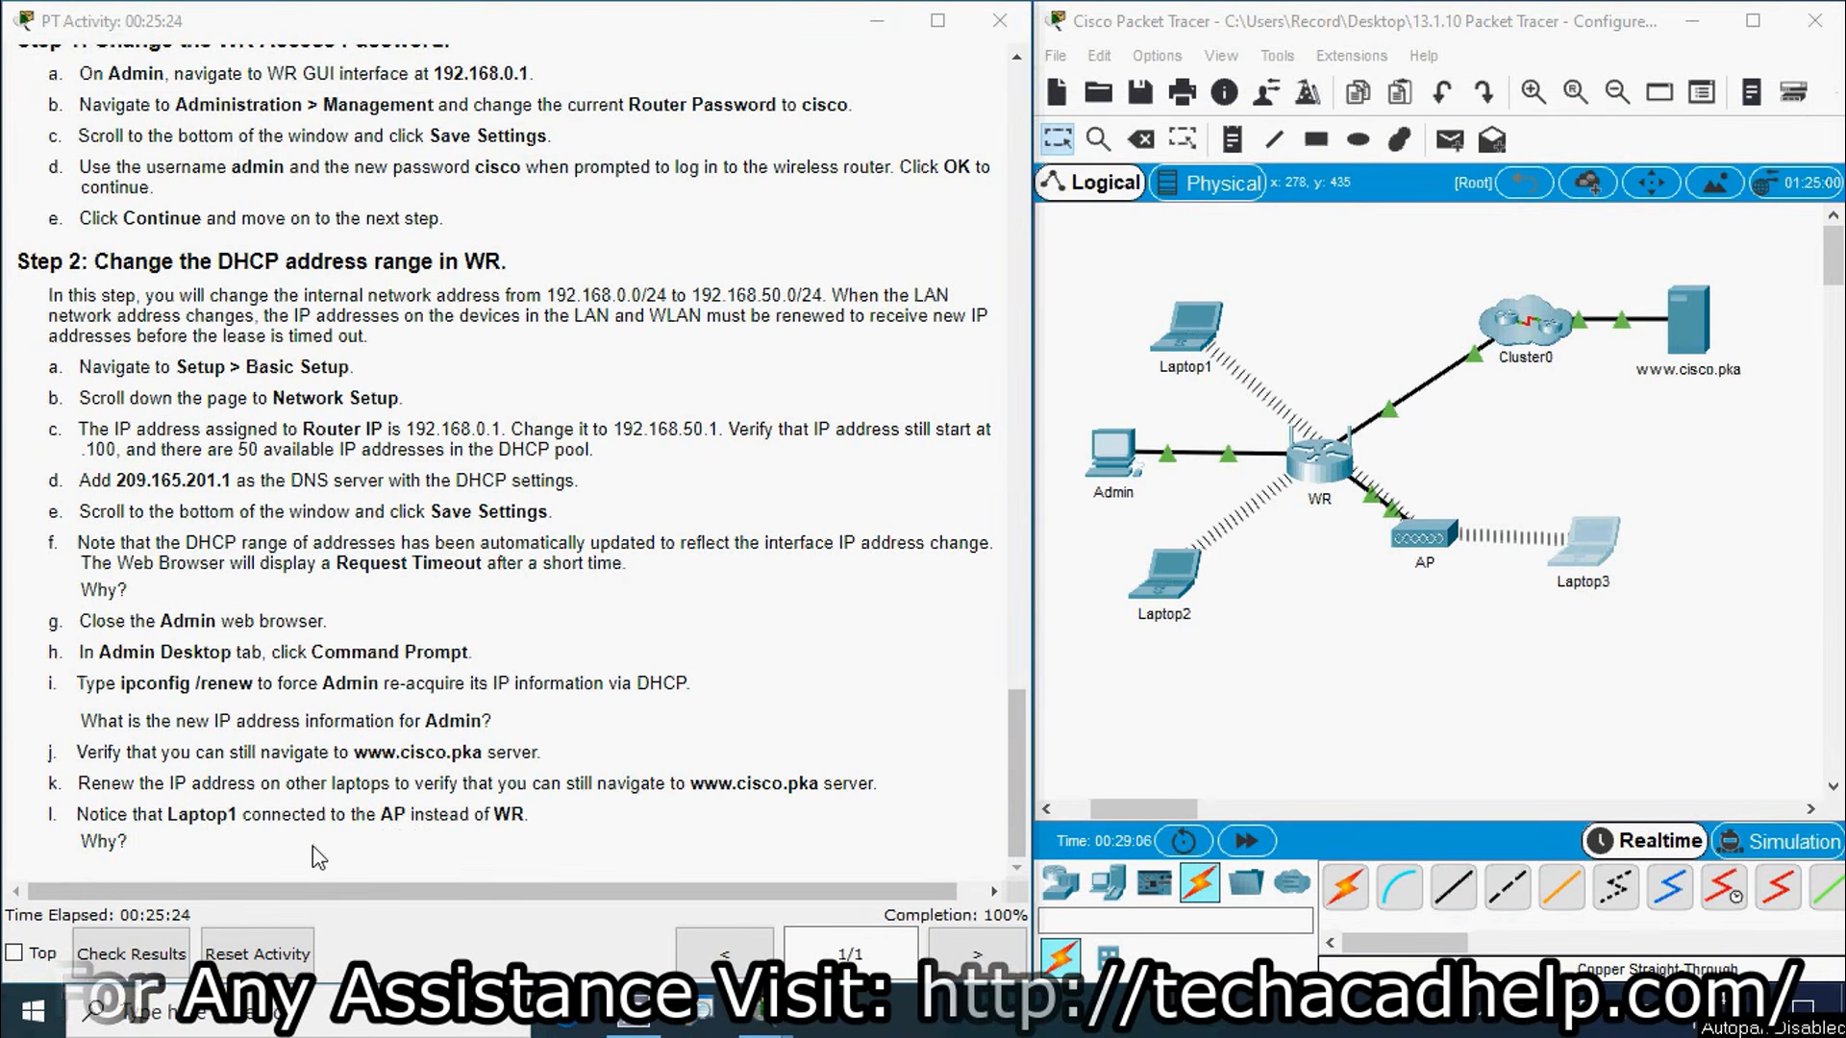
click(1421, 620)
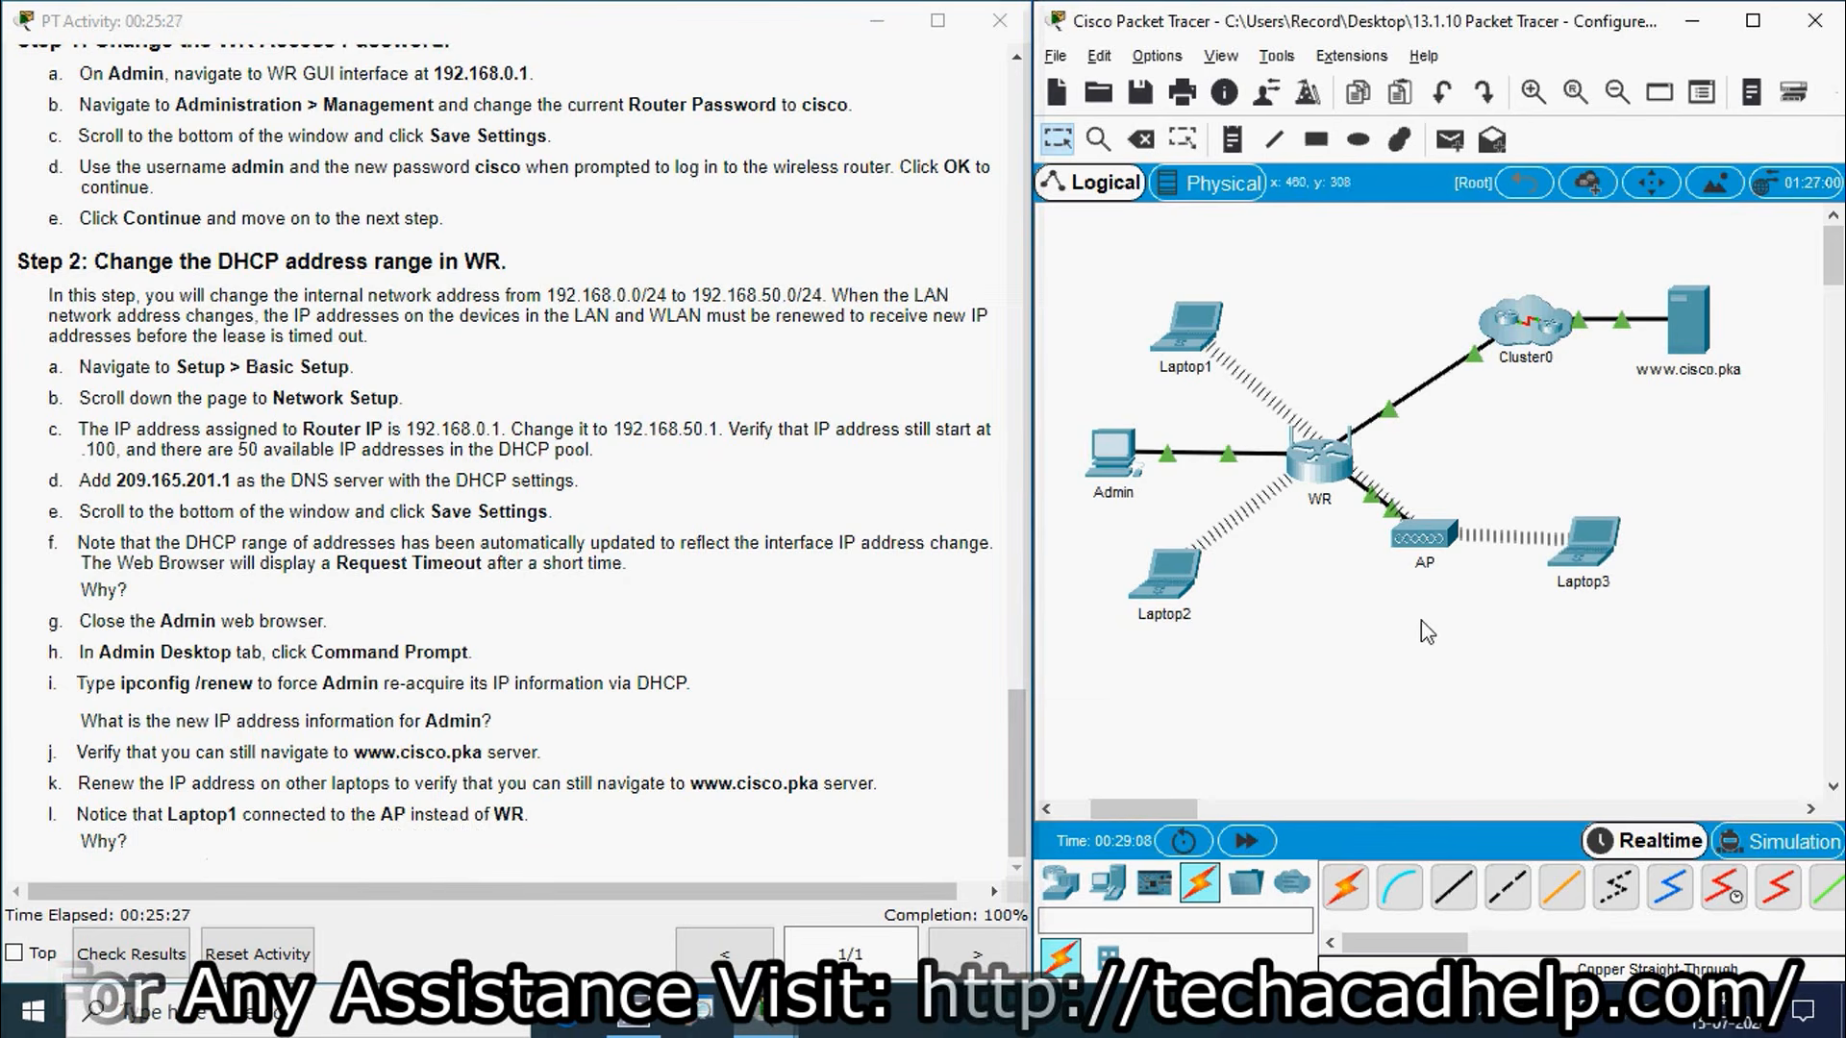
click(1586, 573)
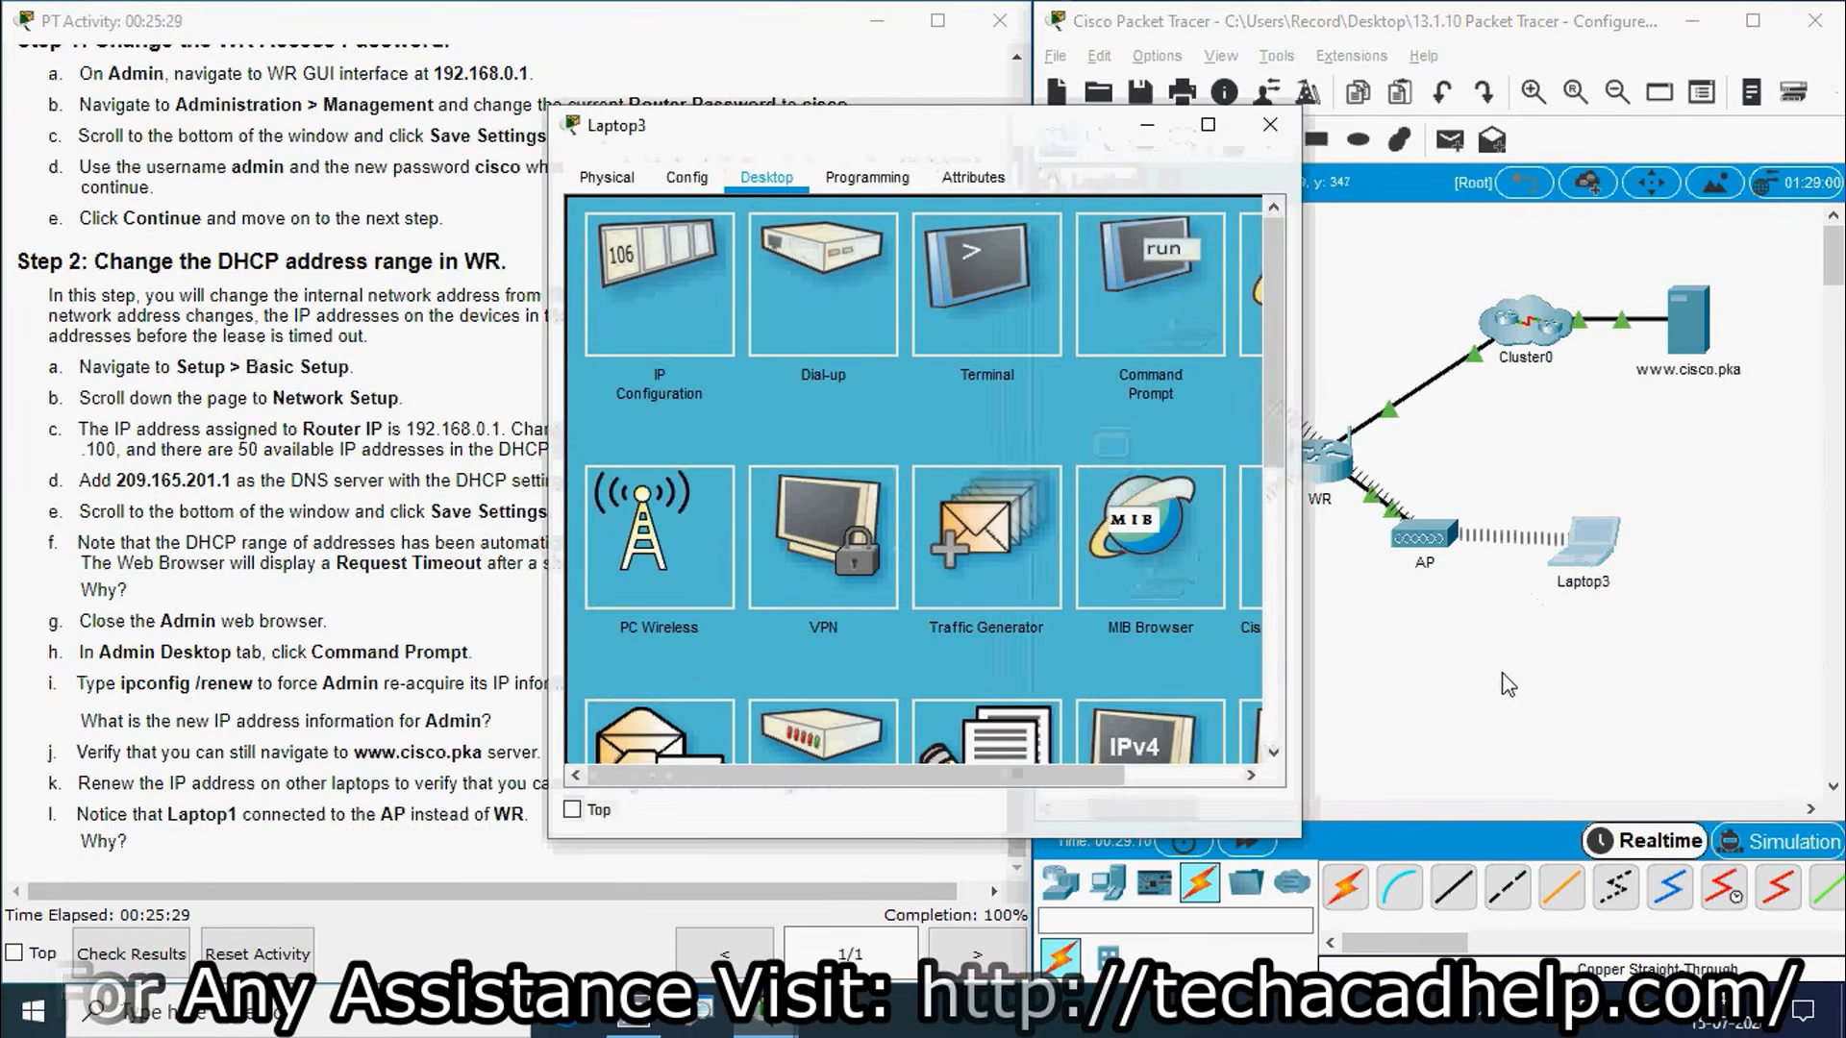
click(706, 597)
click(808, 358)
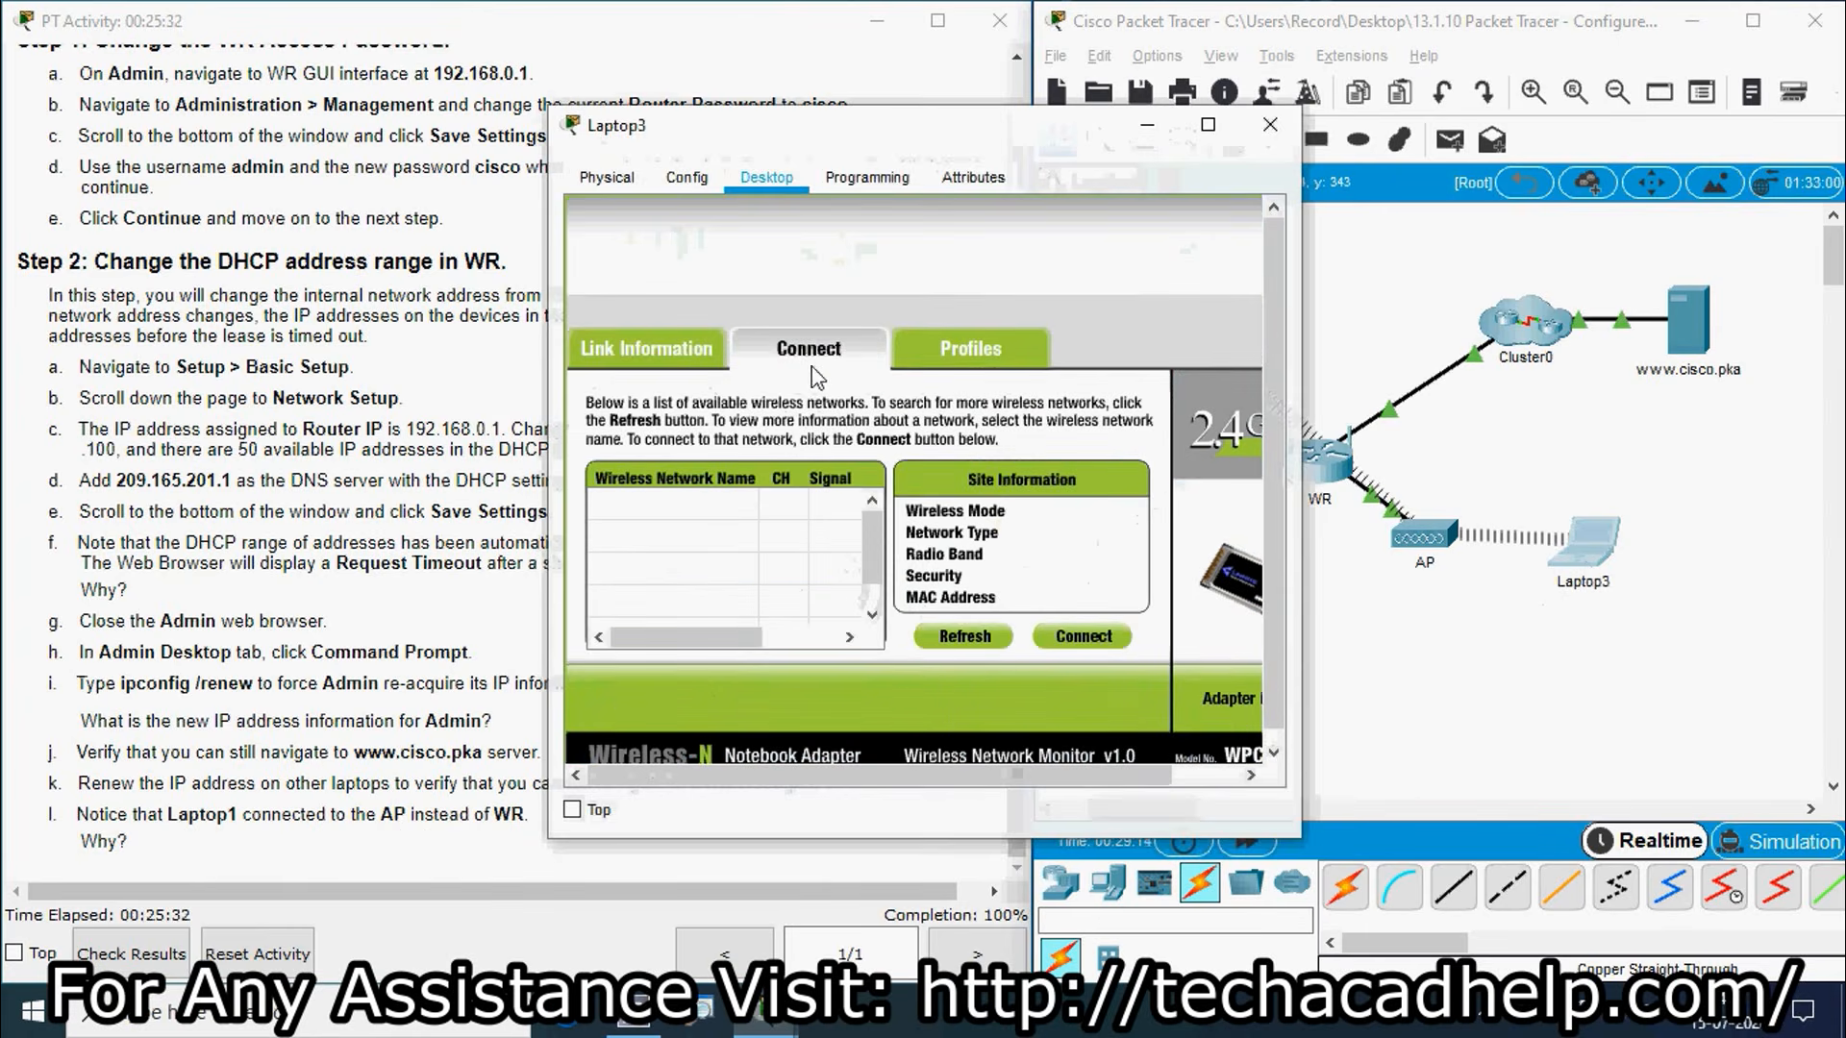
click(877, 567)
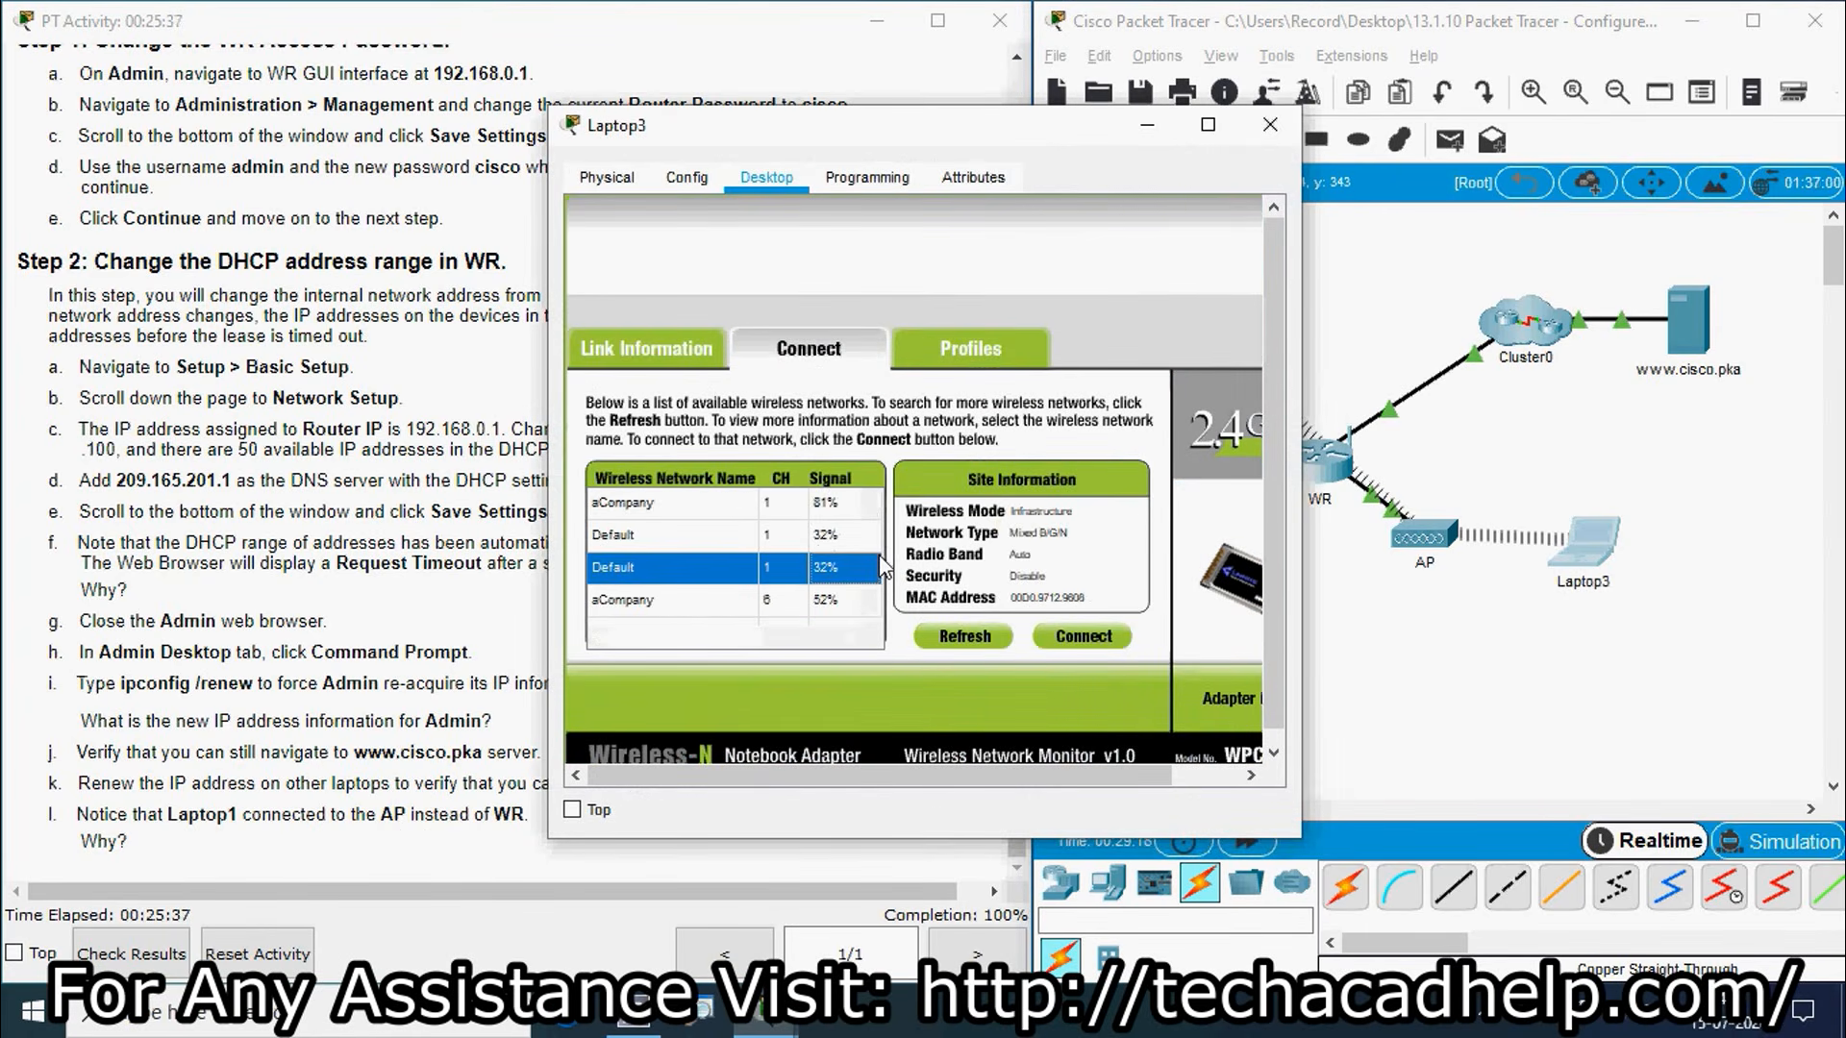
click(655, 514)
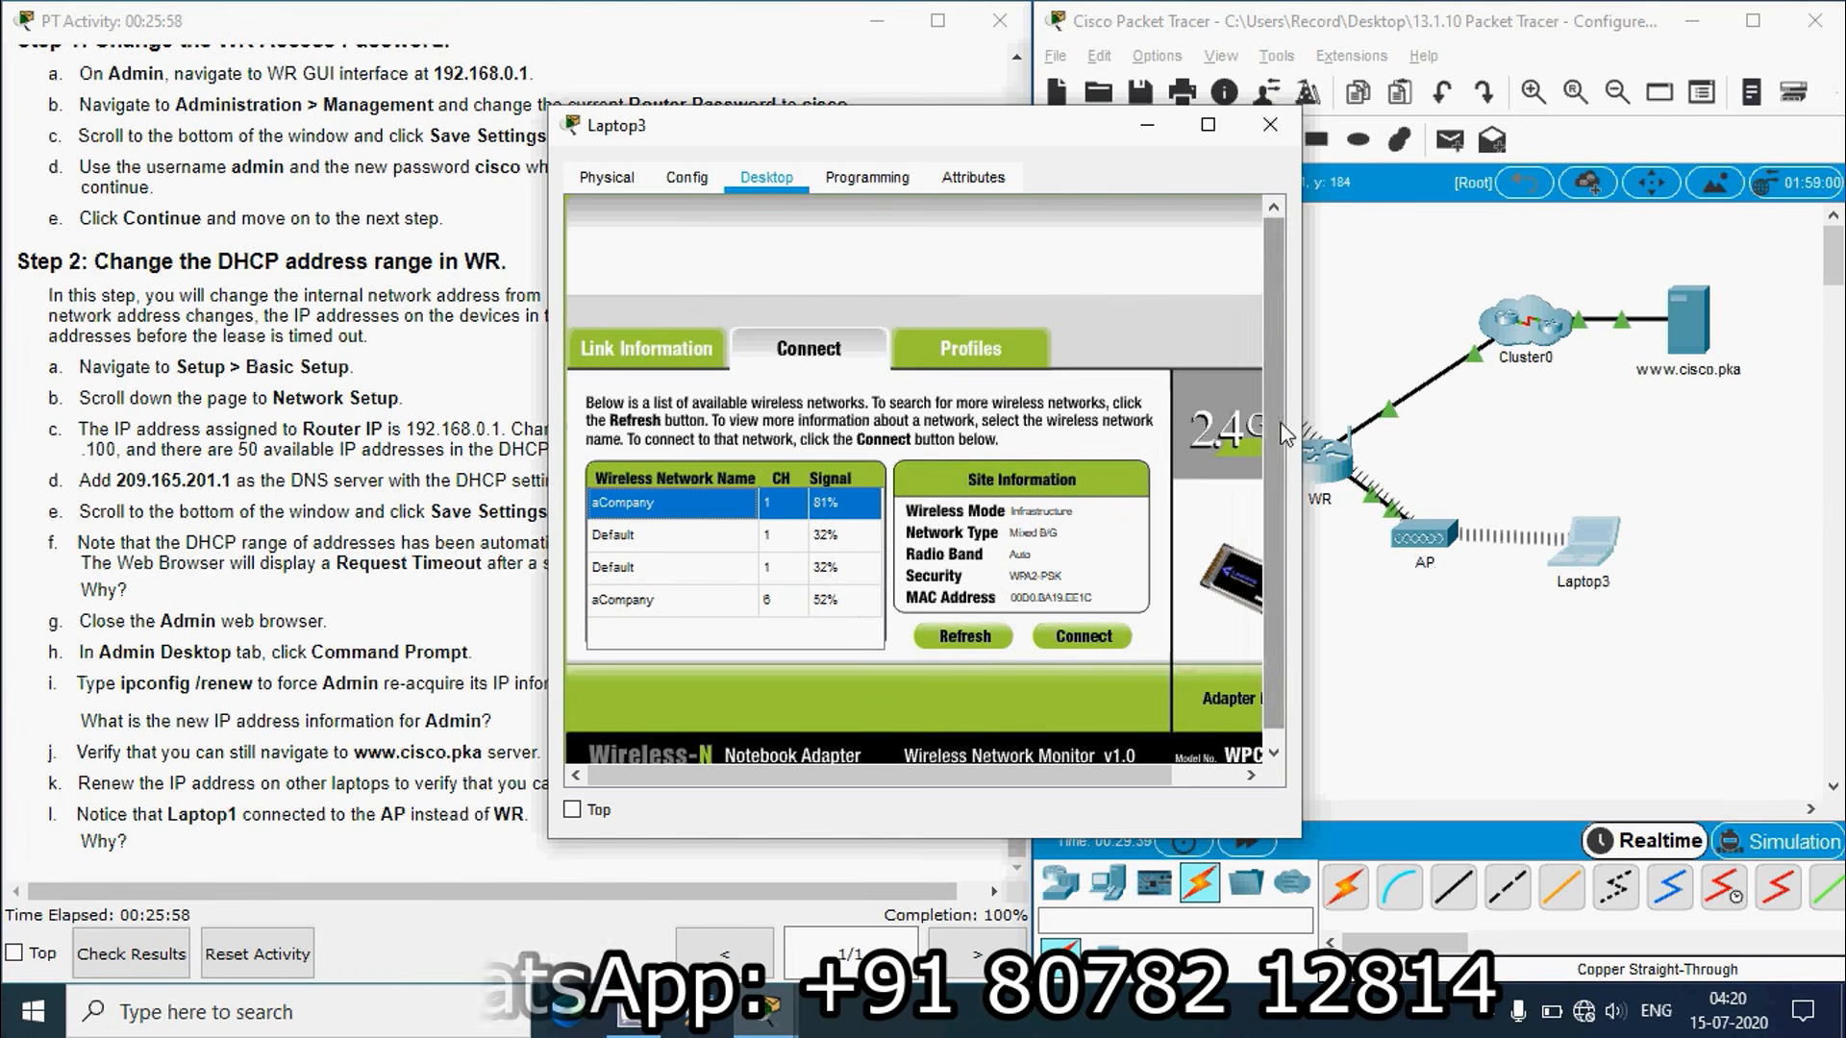
click(1269, 124)
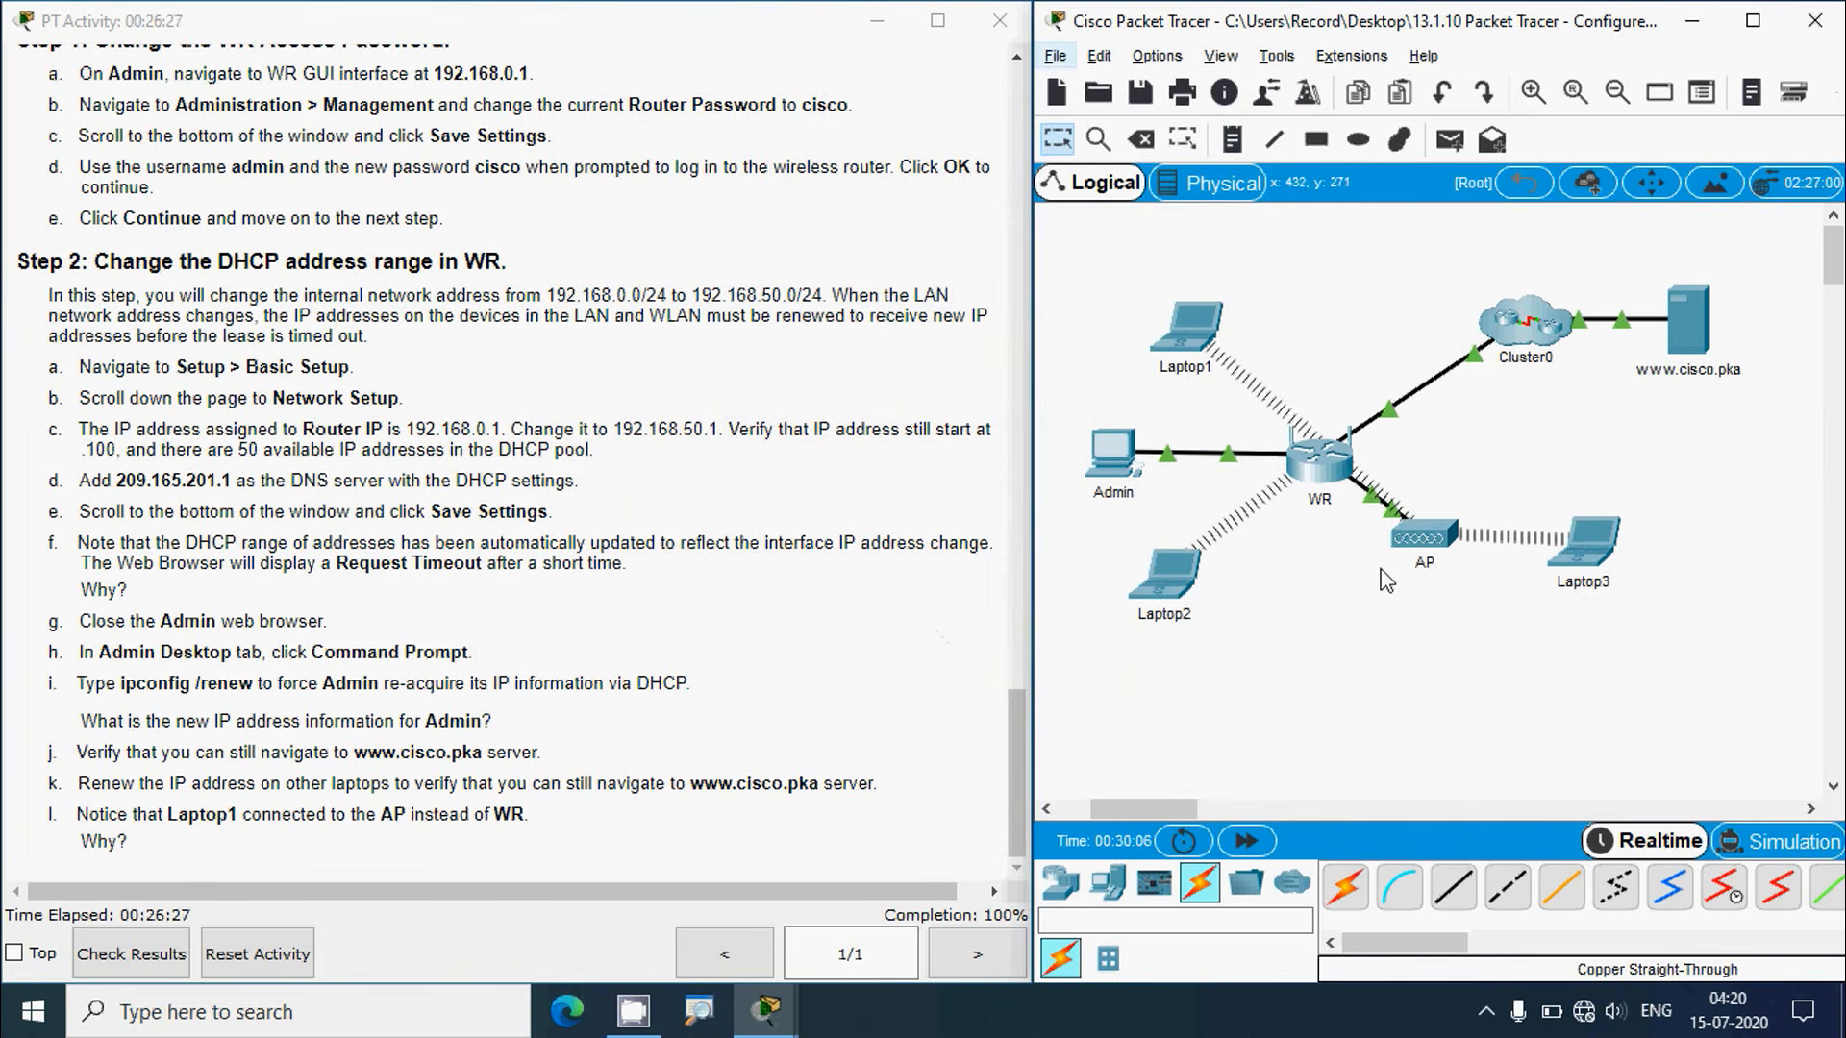
mouse_move(1430, 591)
mouse_move(1583, 599)
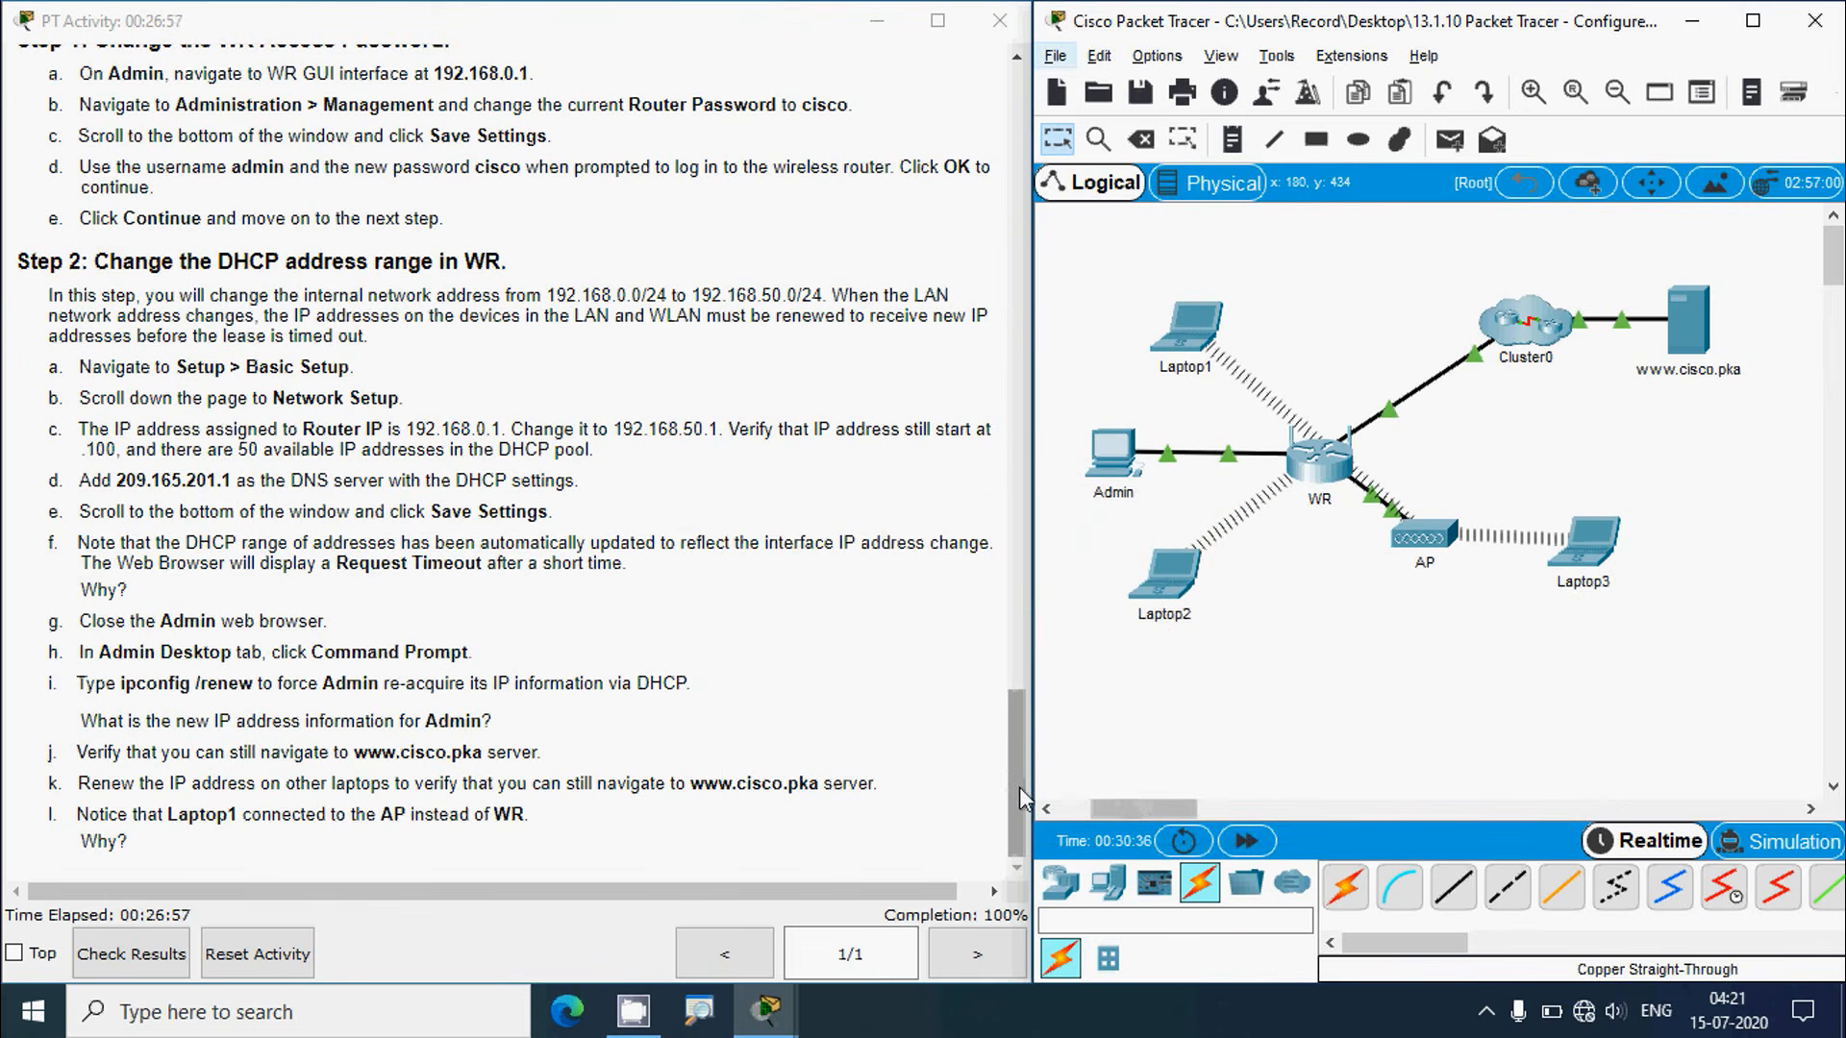
drag(1019, 786, 1015, 152)
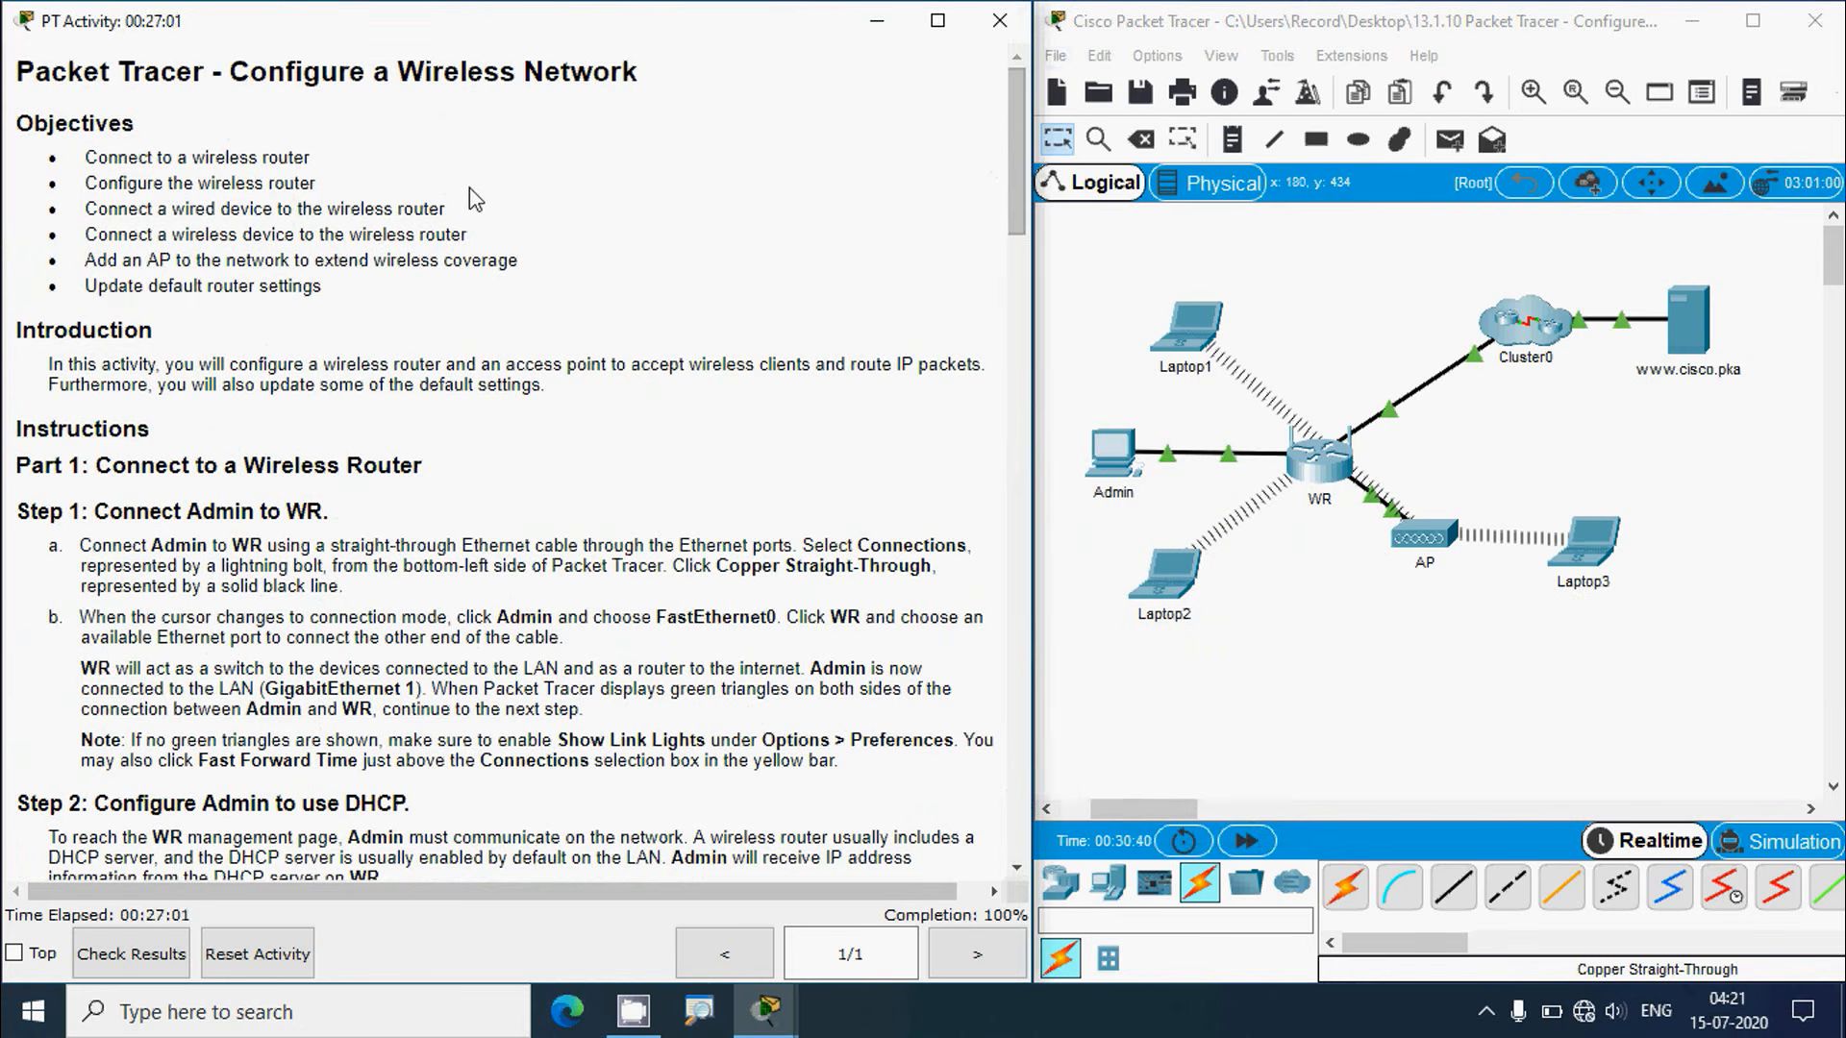